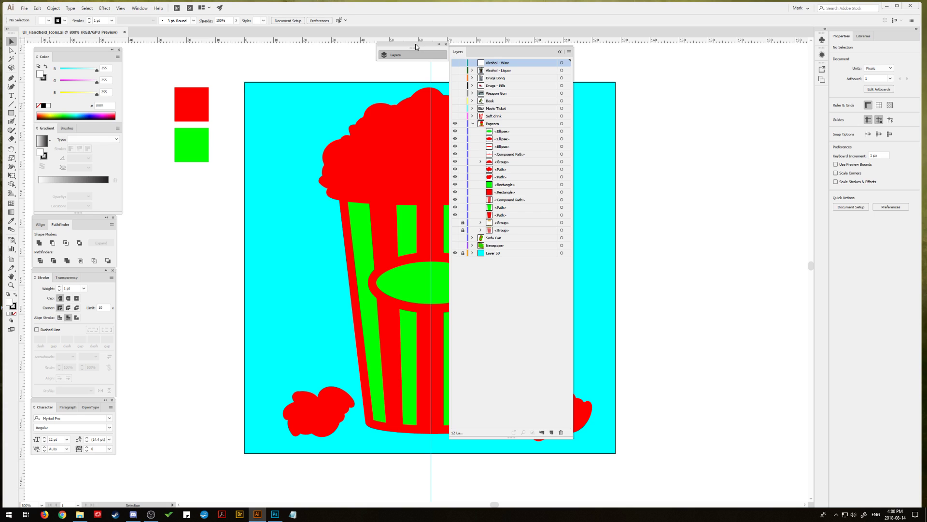
Step: Dock the floating Layers panel into the collapsed panel group with Symbols and open it
{"action": "left_click_drag", "start_coordinate": [420, 48], "coordinate": [814, 37]}
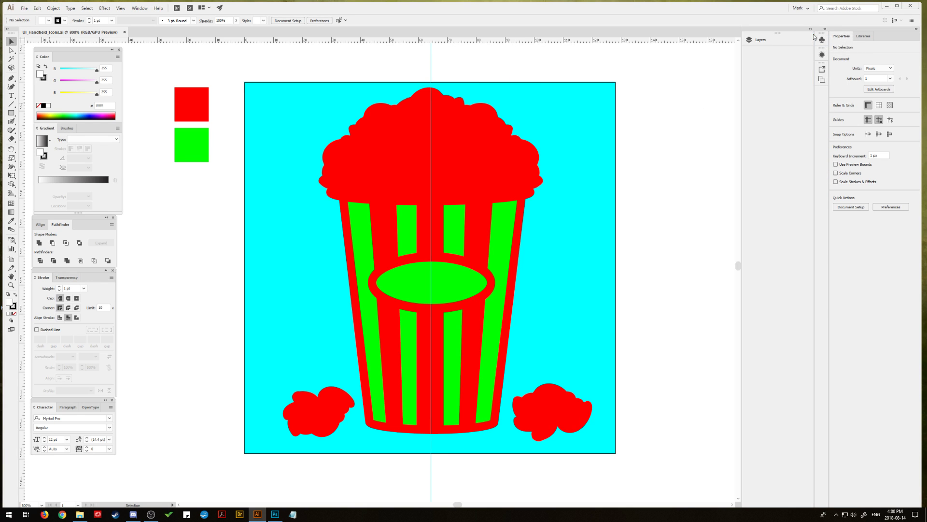
{"action": "left_click", "coordinate": [754, 45]}
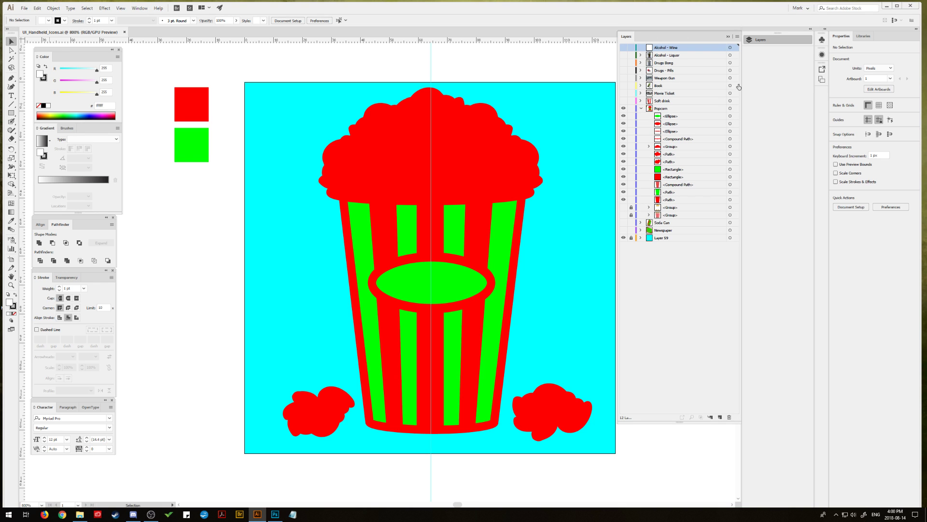
{"action": "left_click", "coordinate": [765, 39]}
{"action": "left_click_drag", "start_coordinate": [765, 40], "coordinate": [823, 37]}
{"action": "left_click", "coordinate": [822, 38]}
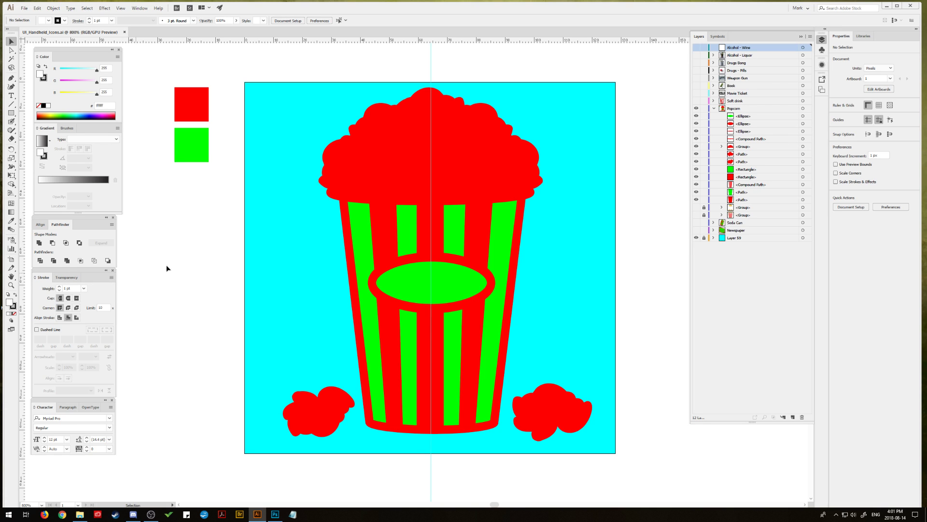
Step: Select the path of the loose popcorn piece to the left of the bucket
{"action": "mouse_move", "coordinate": [300, 227]}
{"action": "left_mouse_down"}
{"action": "mouse_move", "coordinate": [280, 226]}
{"action": "mouse_move", "coordinate": [293, 226]}
{"action": "left_mouse_up"}
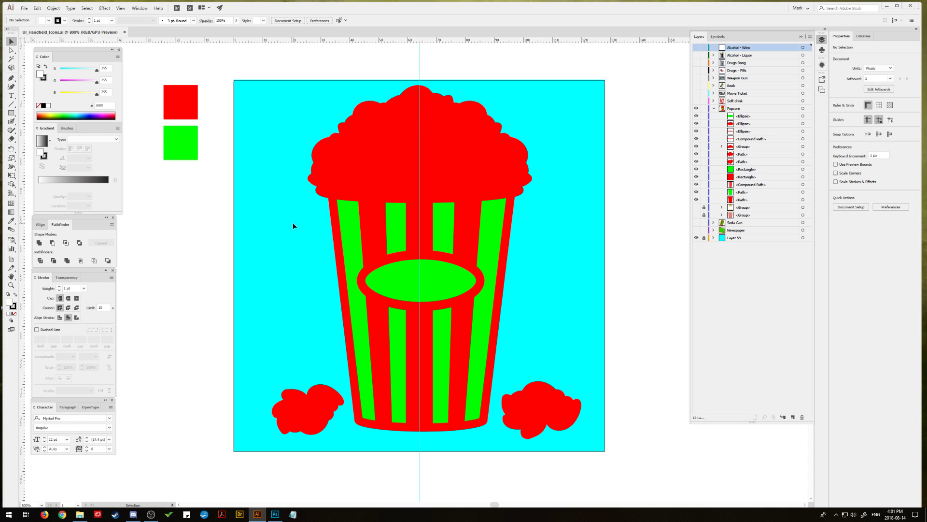
{"action": "left_click", "coordinate": [804, 162]}
{"action": "left_click", "coordinate": [11, 284]}
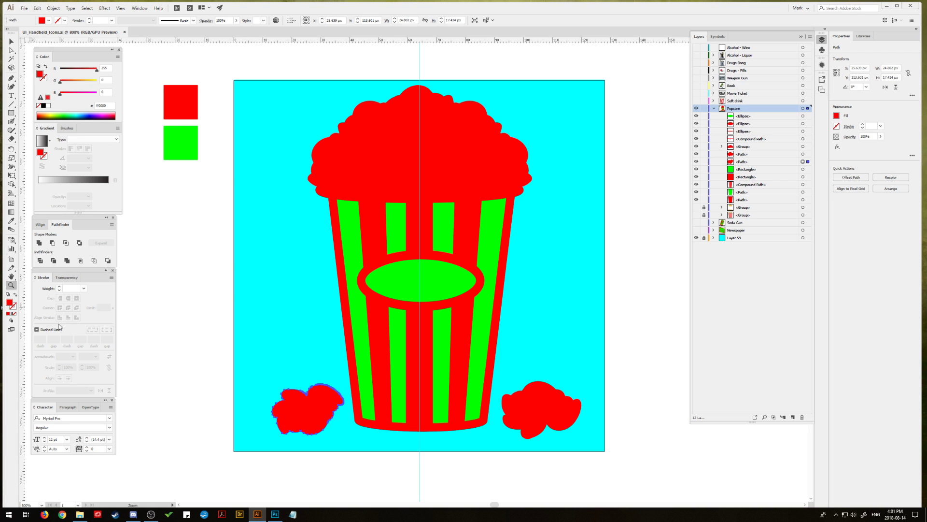
{"action": "left_click", "coordinate": [312, 413]}
{"action": "left_click", "coordinate": [387, 263]}
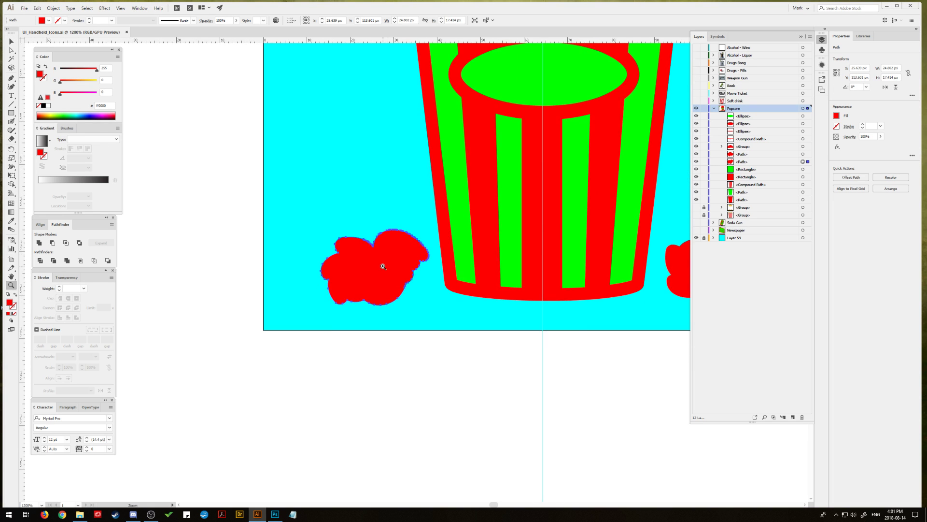
{"action": "key", "text": "v"}
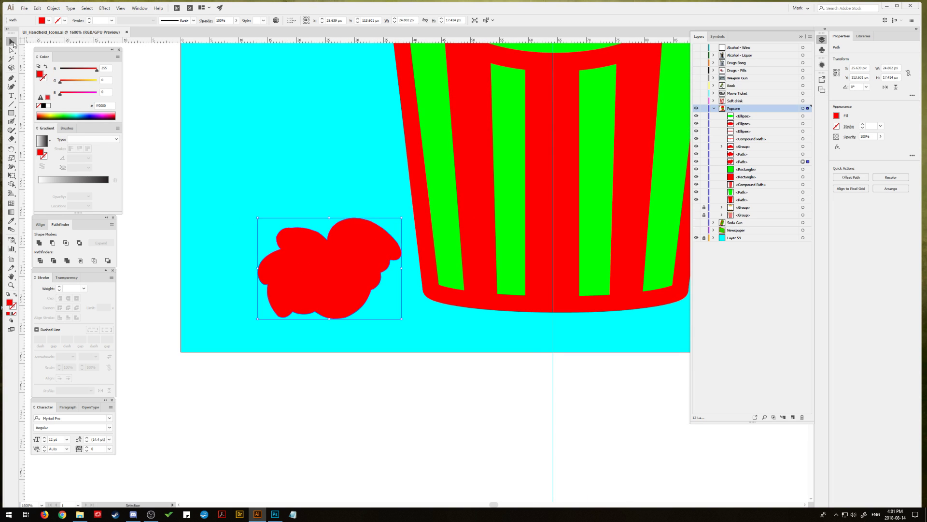
Step: Try to offset the popcorn piece's path by -5 px, then undo it
{"action": "left_click", "coordinate": [53, 8]}
{"action": "mouse_move", "coordinate": [80, 174]}
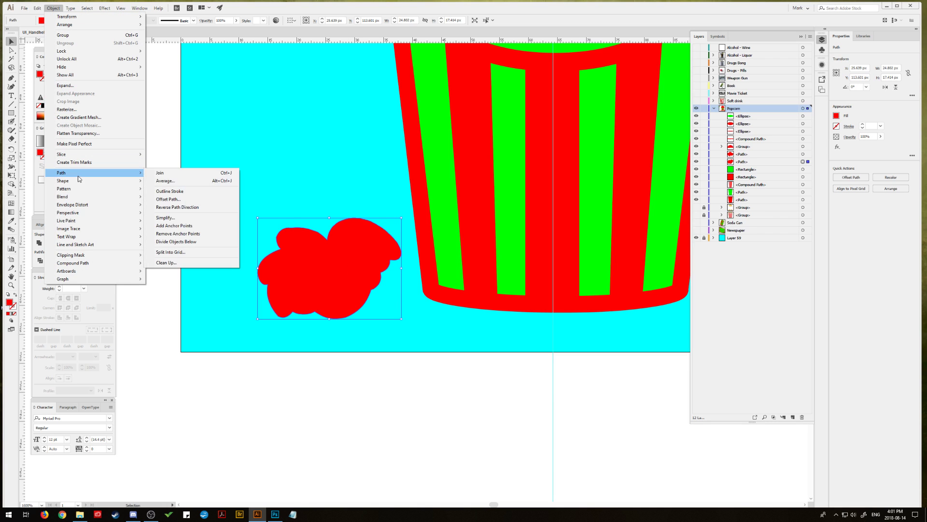
{"action": "left_click", "coordinate": [170, 200]}
{"action": "left_click", "coordinate": [129, 132]}
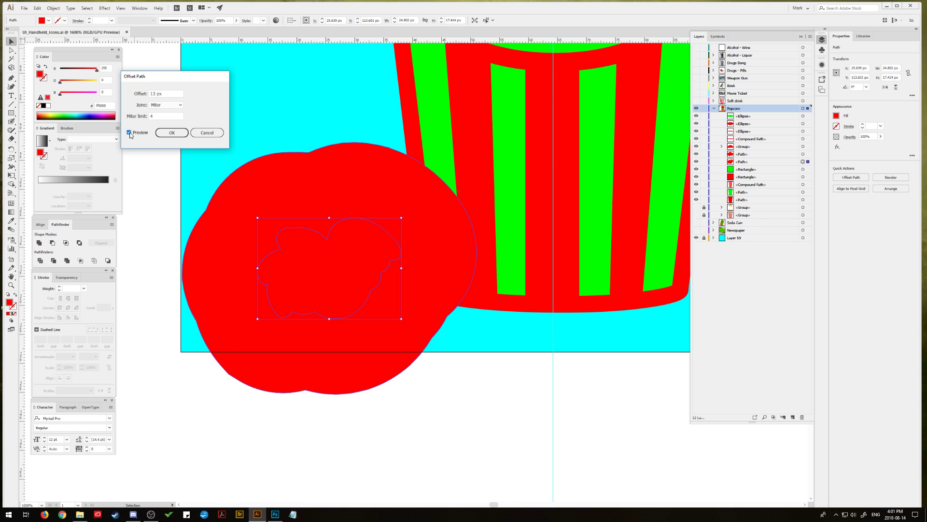
{"action": "left_click_drag", "start_coordinate": [162, 94], "coordinate": [140, 95]}
{"action": "type", "text": "-5"}
{"action": "key", "text": "Return"}
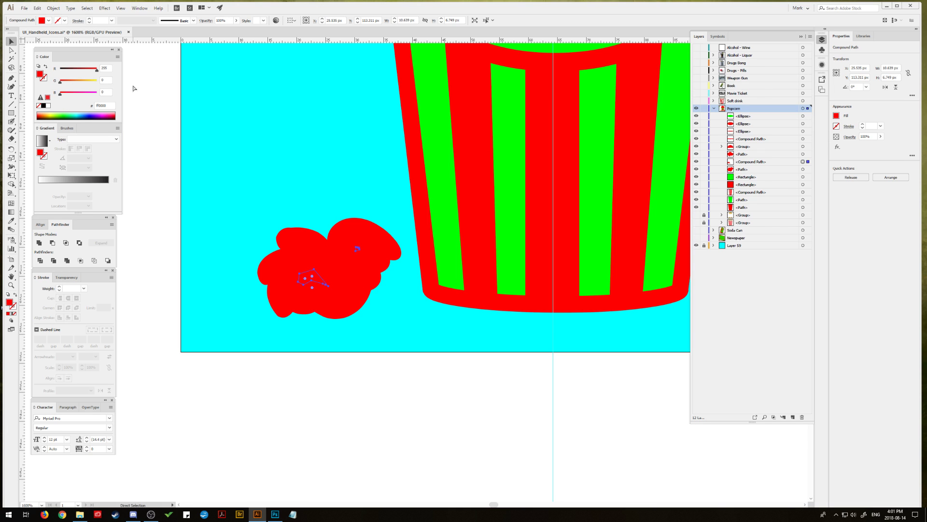
{"action": "key", "text": "ctrl+z"}
Step: Create an inner copy of the popcorn piece's outline with a path offset of -3 px
{"action": "left_click", "coordinate": [53, 8]}
{"action": "mouse_move", "coordinate": [72, 173]}
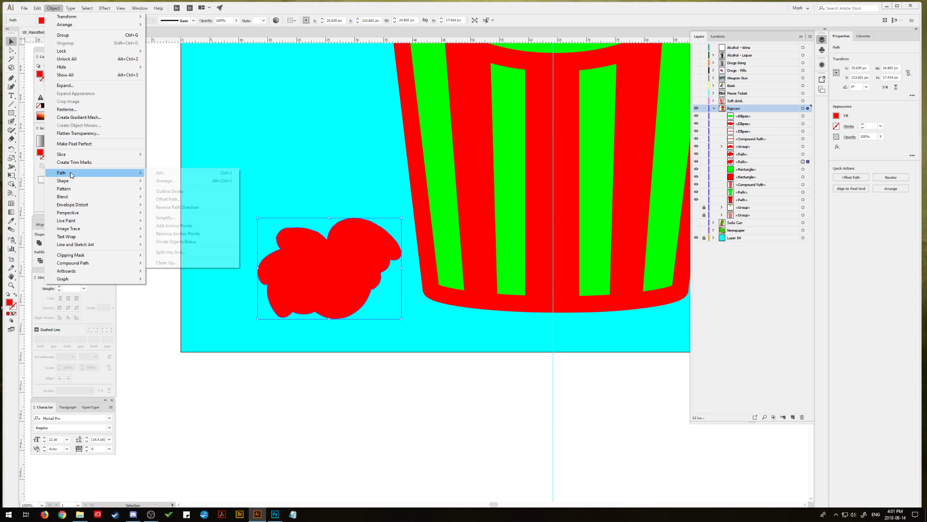
{"action": "left_click", "coordinate": [164, 196]}
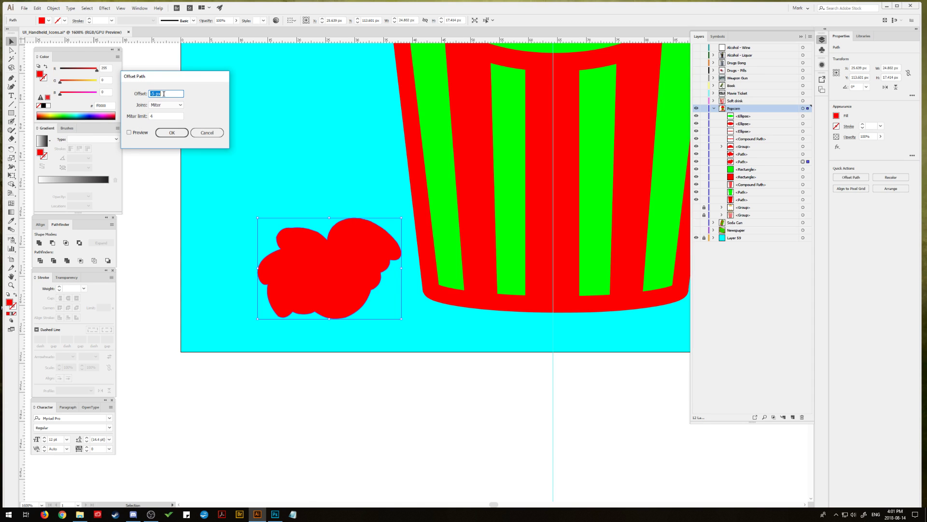
{"action": "left_click", "coordinate": [129, 132]}
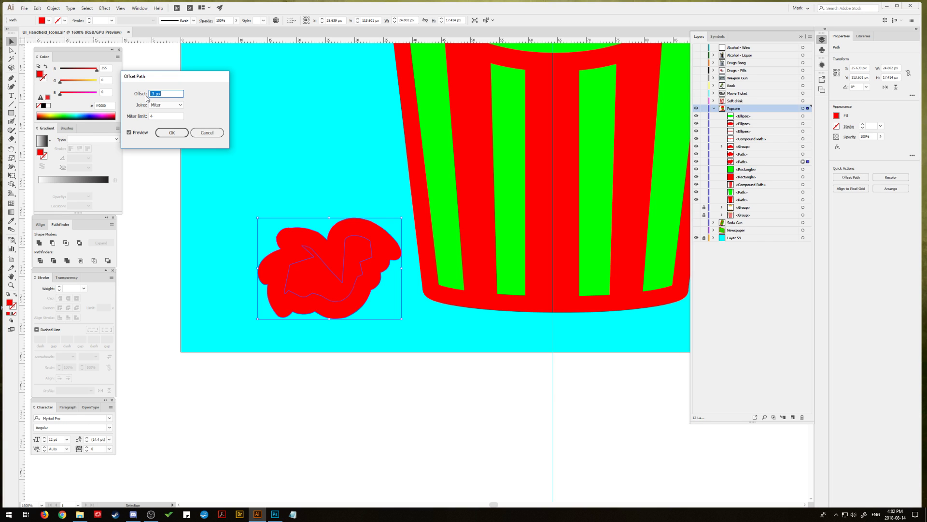
{"action": "left_click", "coordinate": [173, 132]}
Step: Fill the inner offset shape with the green sampled from the bucket's stripe and deselect it
{"action": "left_click", "coordinate": [11, 221]}
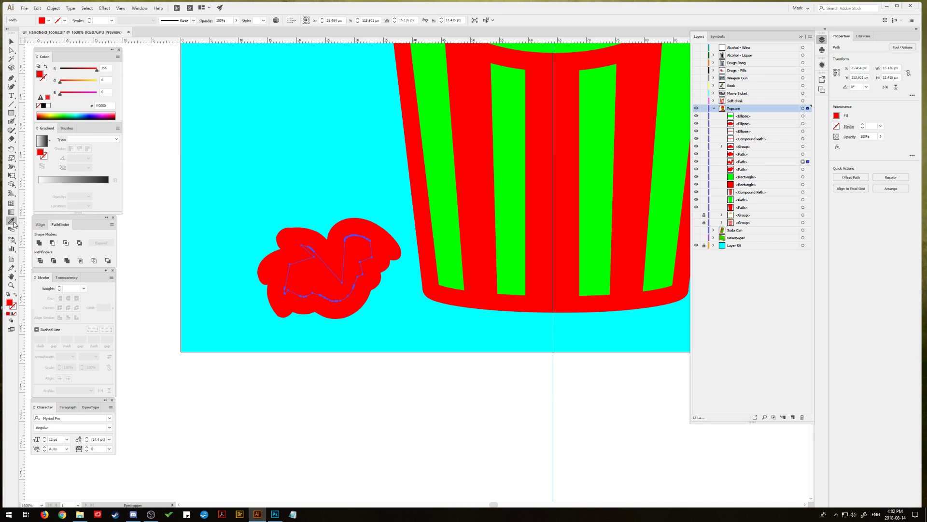
{"action": "left_click", "coordinate": [449, 207]}
{"action": "left_click", "coordinate": [11, 42]}
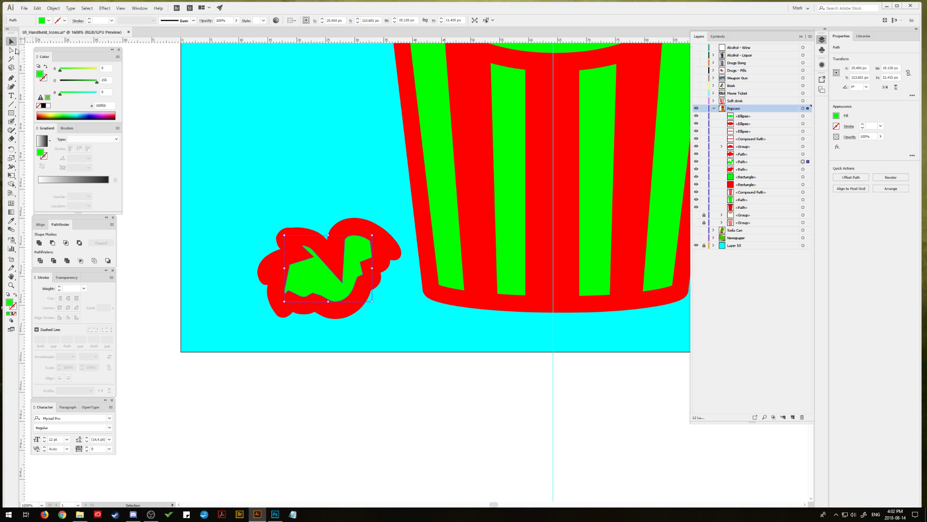
{"action": "left_click", "coordinate": [222, 256]}
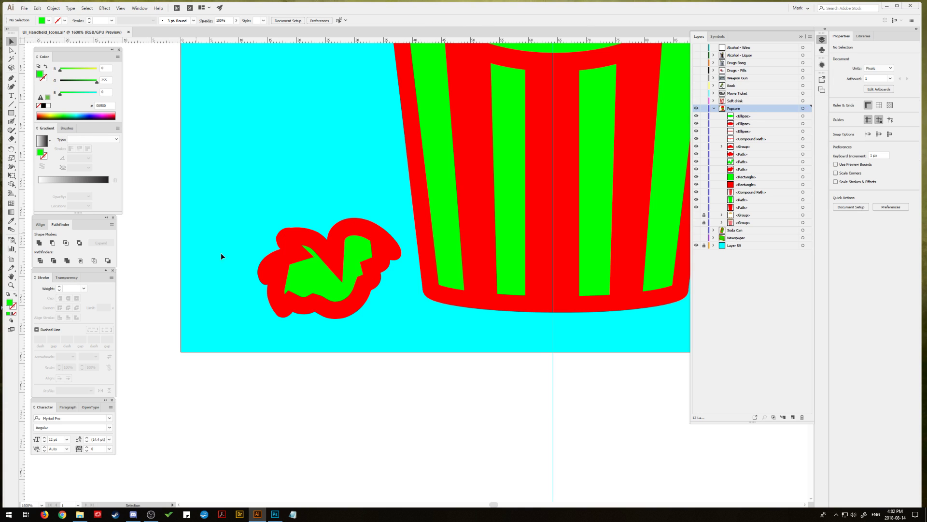
Step: Round the sharp corners of the green inner shape of the popcorn piece
{"action": "left_click", "coordinate": [317, 281]}
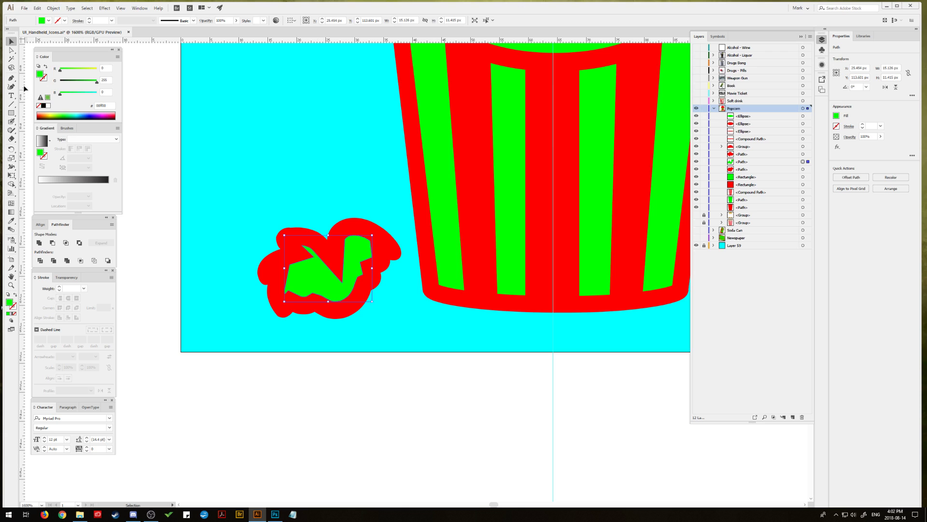
{"action": "left_click", "coordinate": [11, 51]}
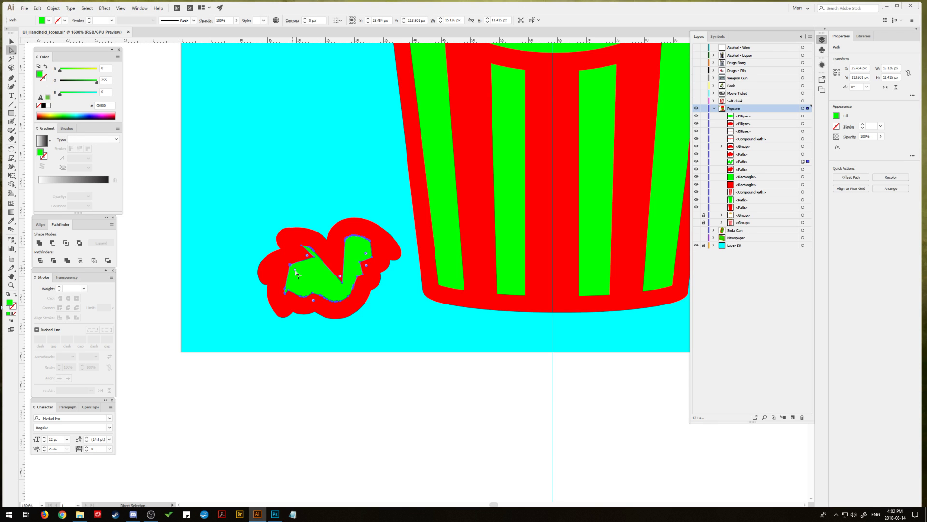
{"action": "key", "text": "ctrl+z"}
{"action": "key", "text": "ctrl+z"}
{"action": "left_click_drag", "start_coordinate": [335, 261], "coordinate": [332, 250]}
{"action": "left_click", "coordinate": [364, 277]}
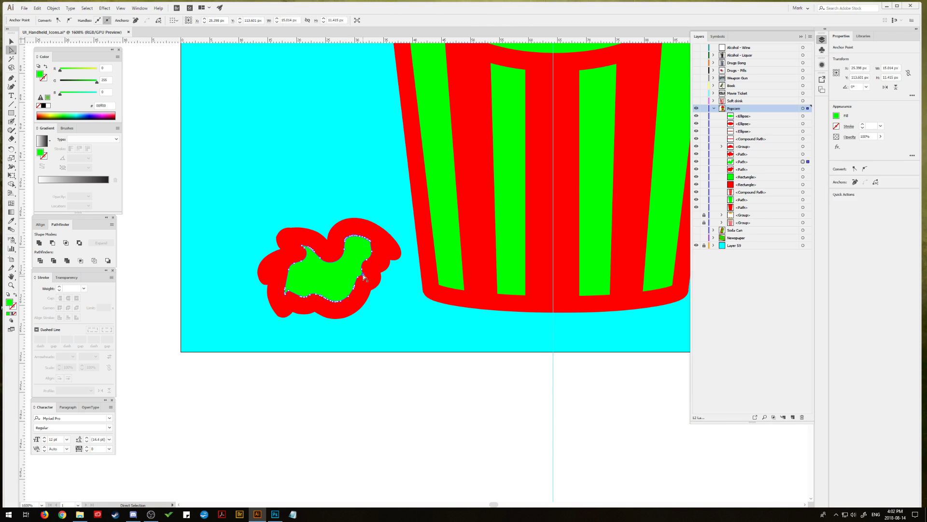
{"action": "left_click", "coordinate": [12, 140]}
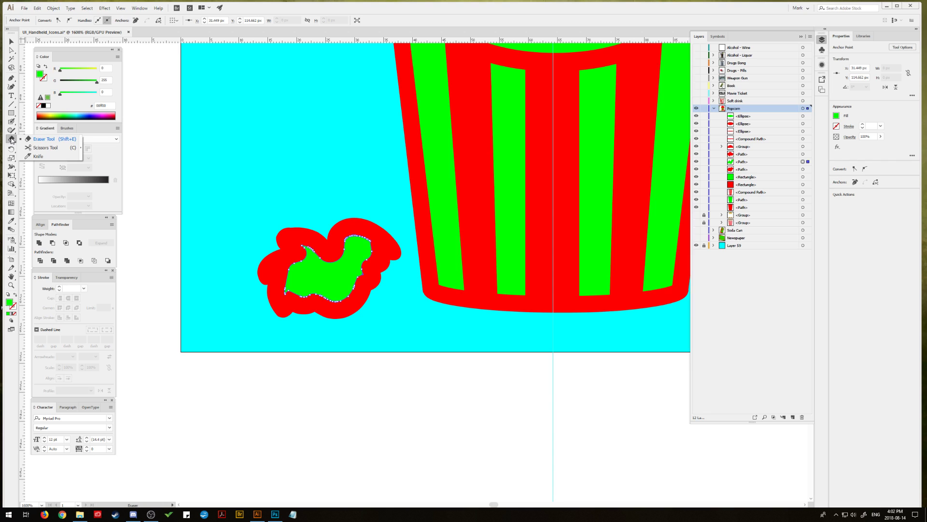
{"action": "left_click", "coordinate": [11, 131]}
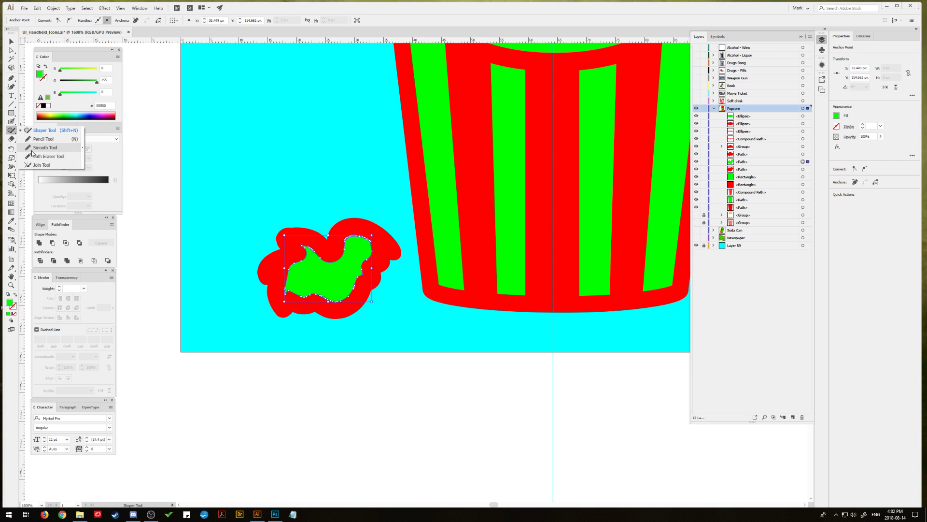
{"action": "key", "text": "ctrl+shift+a"}
{"action": "key", "text": "a"}
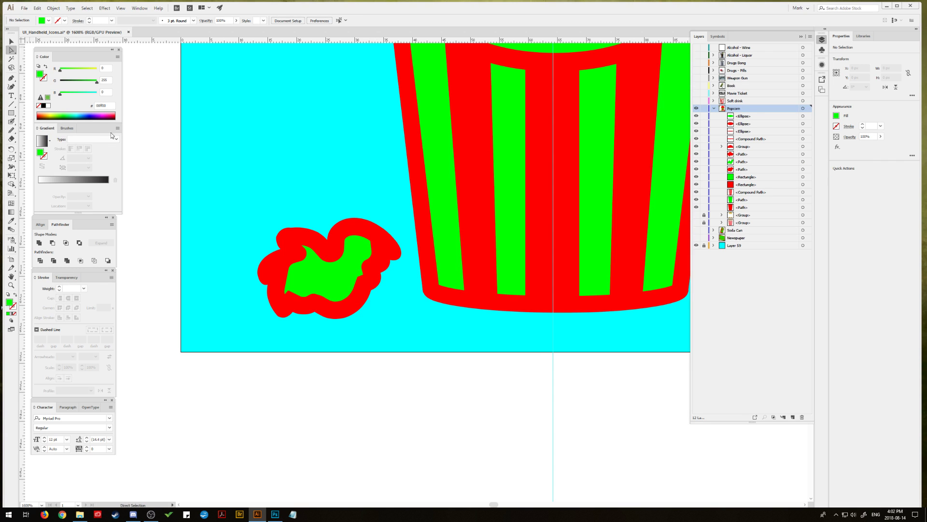
{"action": "key", "text": "ctrl+z"}
Step: Even out the bumpy outline of the green inner shape with the Smooth tool and deselect it
{"action": "left_click", "coordinate": [10, 131]}
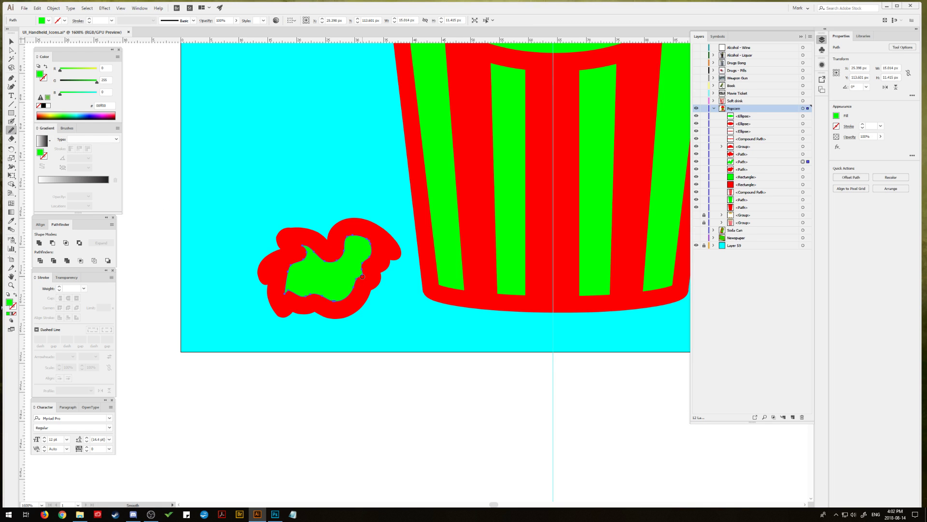
{"action": "left_click_drag", "start_coordinate": [362, 276], "coordinate": [362, 266]}
{"action": "mouse_move", "coordinate": [323, 294]}
{"action": "left_mouse_down"}
{"action": "mouse_move", "coordinate": [368, 247]}
{"action": "mouse_move", "coordinate": [352, 237]}
{"action": "mouse_move", "coordinate": [327, 267]}
{"action": "mouse_move", "coordinate": [300, 260]}
{"action": "left_mouse_up"}
{"action": "mouse_move", "coordinate": [286, 291]}
{"action": "left_mouse_down"}
{"action": "mouse_move", "coordinate": [286, 280]}
{"action": "mouse_move", "coordinate": [317, 300]}
{"action": "left_mouse_up"}
{"action": "left_click_drag", "start_coordinate": [284, 272], "coordinate": [292, 267]}
{"action": "left_click", "coordinate": [11, 42]}
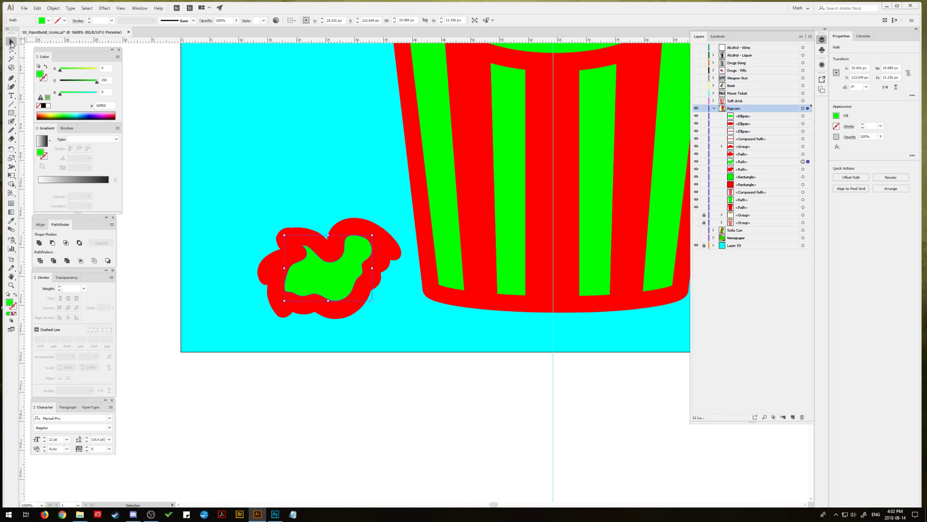
{"action": "left_click", "coordinate": [146, 151]}
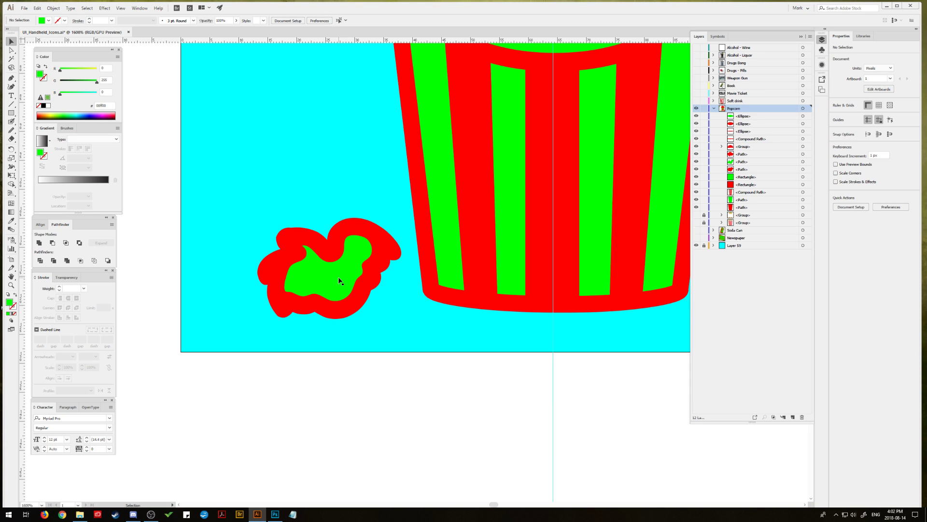
Step: Recolor the popcorn piece's inner shape white by sampling the empty canvas, and deselect it
{"action": "left_click", "coordinate": [338, 277]}
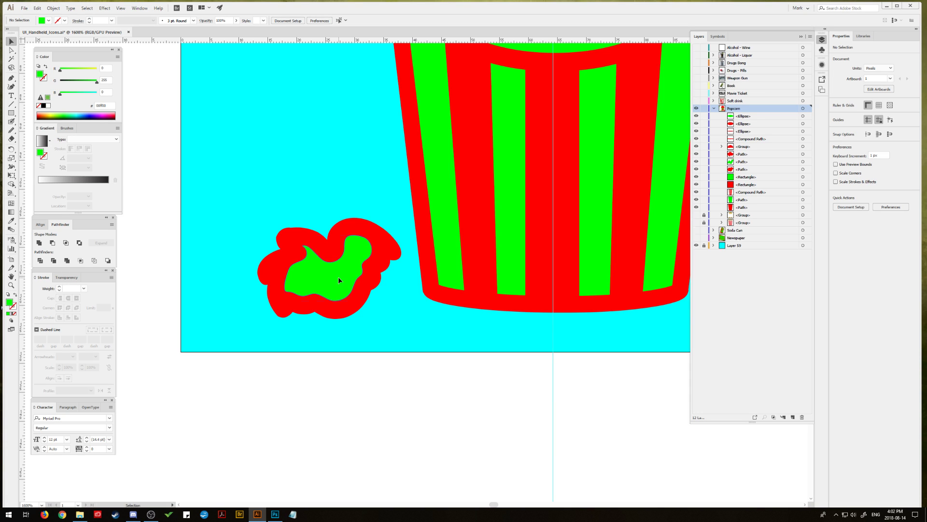
{"action": "left_click", "coordinate": [11, 221]}
{"action": "left_click", "coordinate": [169, 260]}
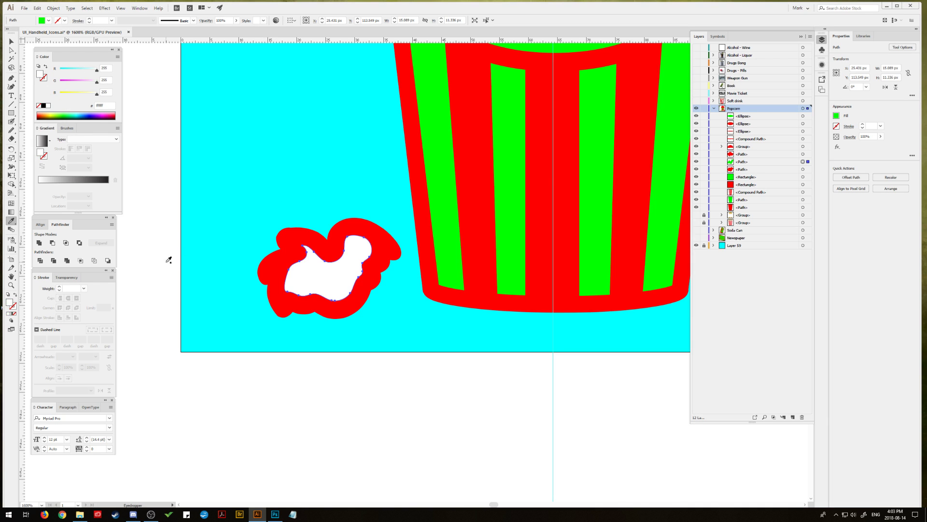
{"action": "left_click", "coordinate": [11, 42]}
{"action": "left_click", "coordinate": [167, 137]}
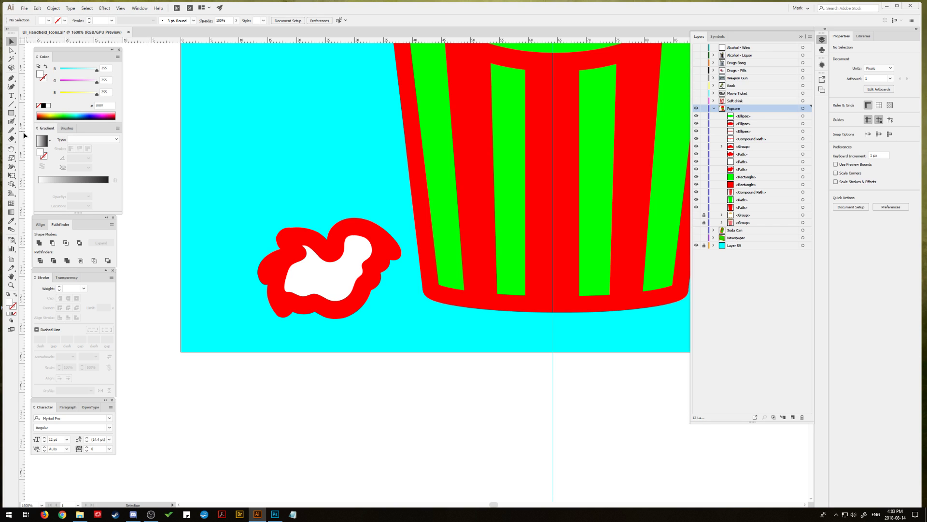
Step: Draw an open wavy curve along the lower edge of the white inner shape with the Pen tool
{"action": "left_click", "coordinate": [12, 79]}
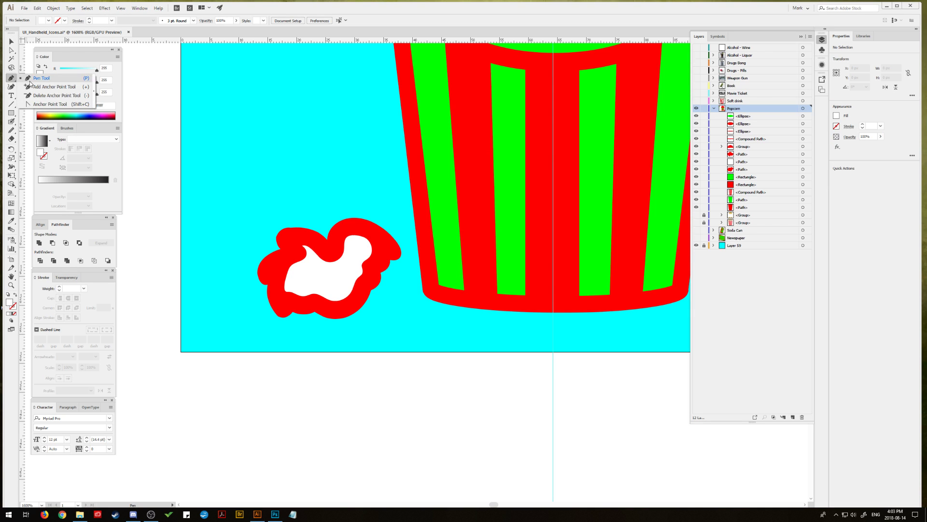
{"action": "left_click", "coordinate": [304, 294]}
{"action": "left_click_drag", "start_coordinate": [324, 292], "coordinate": [364, 255]}
{"action": "left_click", "coordinate": [354, 282]}
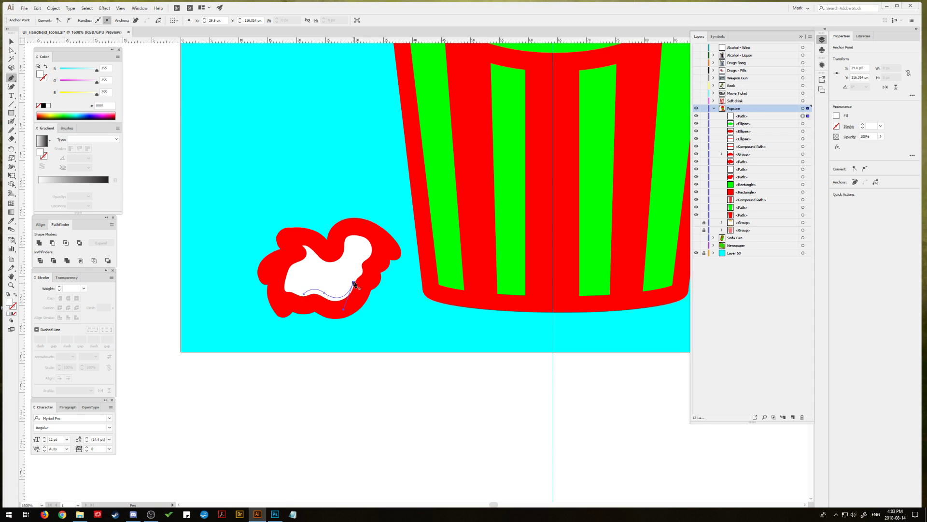
{"action": "left_click_drag", "start_coordinate": [360, 273], "coordinate": [367, 269]}
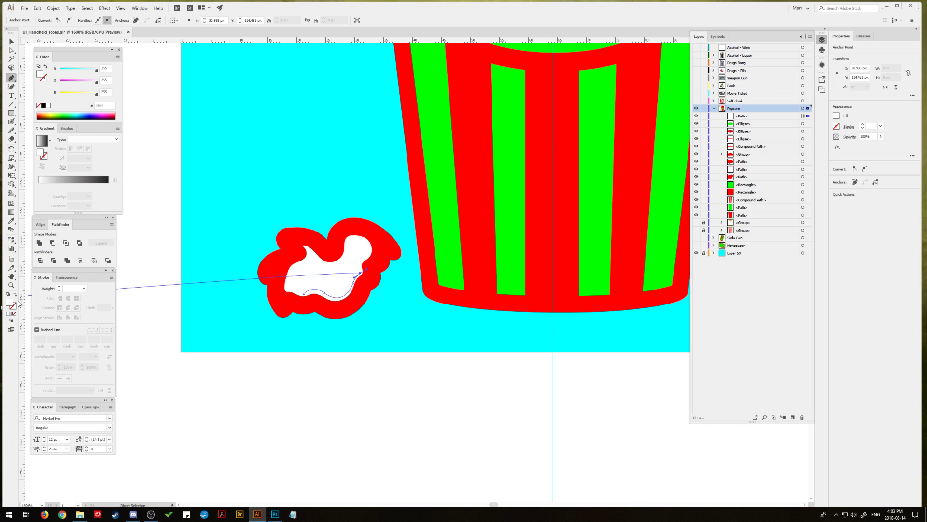
Step: Style the curve with the bucket's green as a 3 pt stroke, no fill and round caps, and deselect it
{"action": "left_click", "coordinate": [11, 220]}
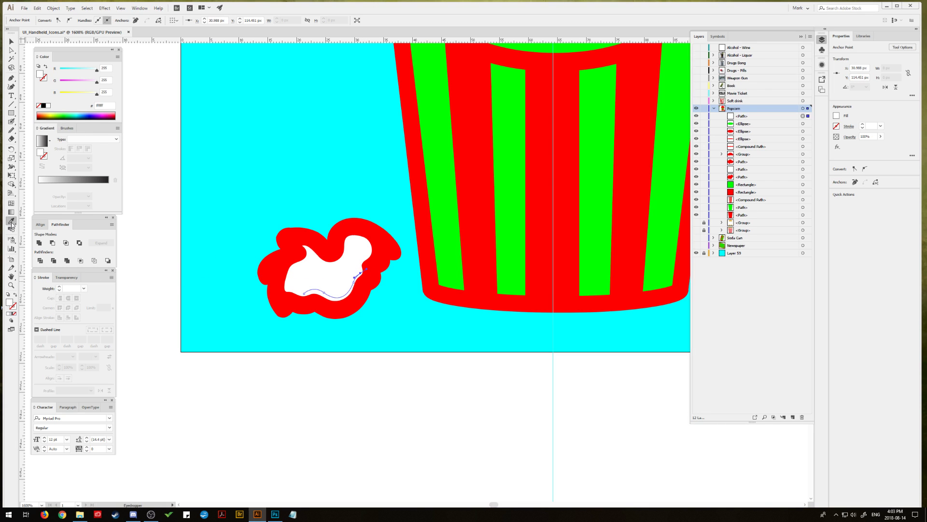
{"action": "left_click", "coordinate": [444, 220]}
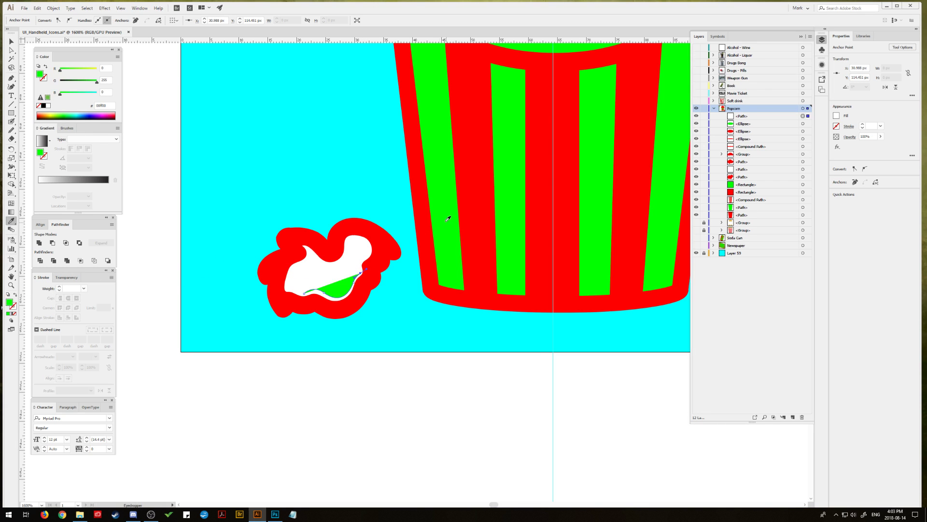
{"action": "left_click", "coordinate": [15, 296]}
{"action": "left_click", "coordinate": [60, 286]}
{"action": "left_click", "coordinate": [59, 286]}
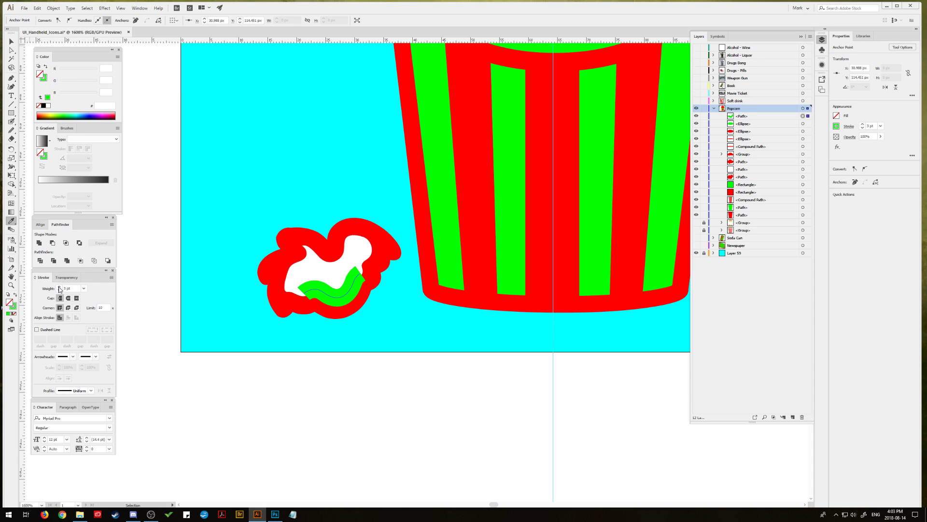
{"action": "left_click", "coordinate": [68, 298]}
{"action": "key", "text": "v"}
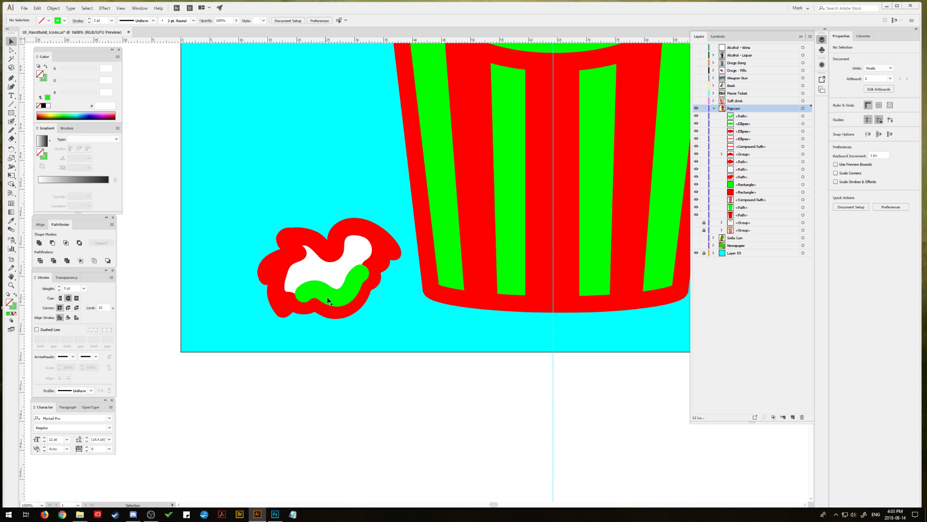
Step: Rotate the green wavy curve slightly, shrink it and shift it inward over the popcorn piece's white inner shape, and deselect it
{"action": "left_click", "coordinate": [340, 295]}
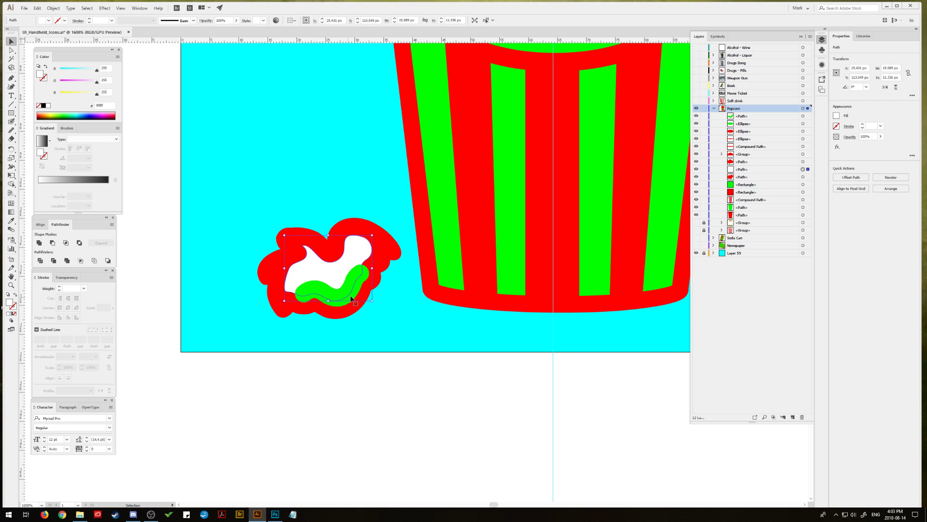
{"action": "left_click", "coordinate": [802, 116]}
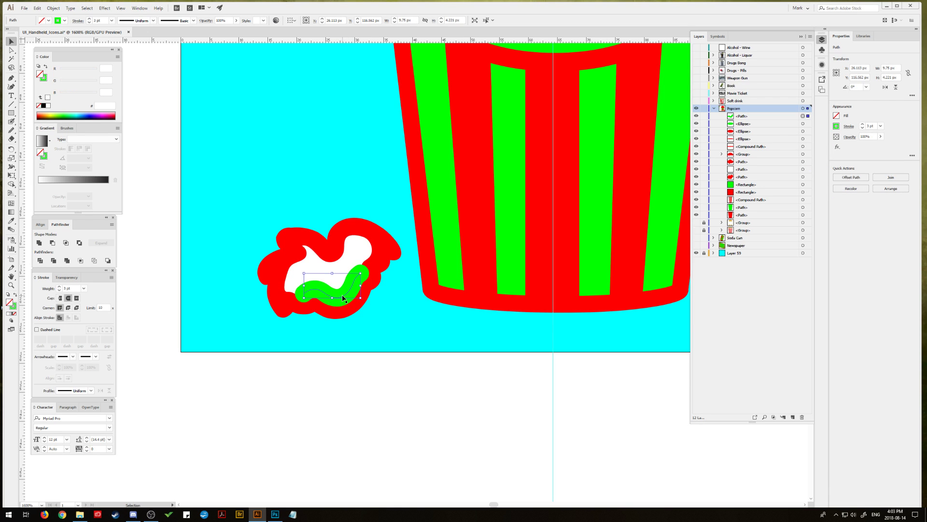
{"action": "left_click_drag", "start_coordinate": [343, 298], "coordinate": [341, 295]}
{"action": "key", "text": "ctrl+z"}
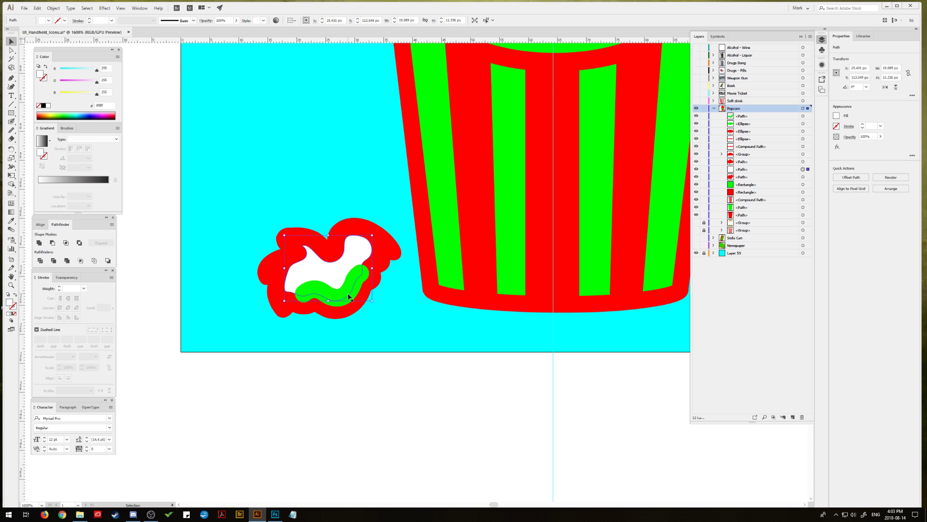
{"action": "left_click", "coordinate": [802, 116]}
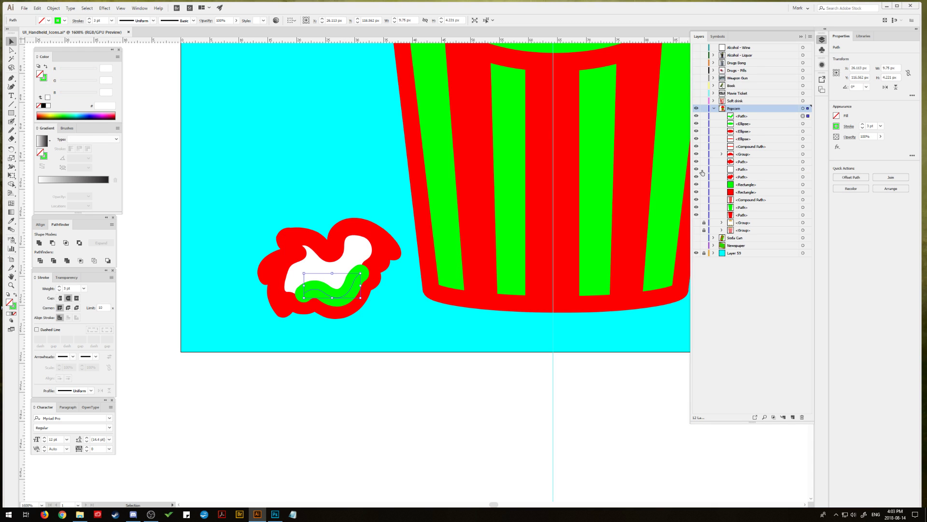
{"action": "left_click_drag", "start_coordinate": [352, 283], "coordinate": [362, 268]}
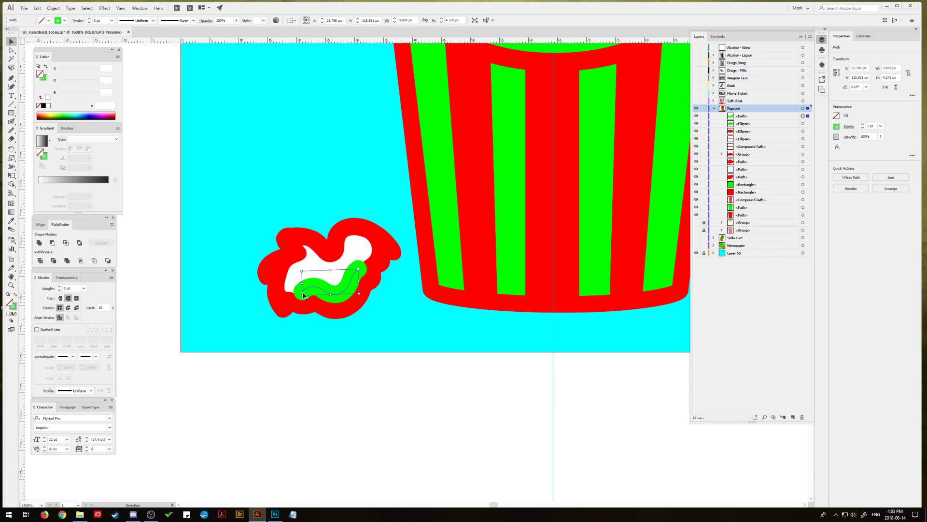
{"action": "left_click_drag", "start_coordinate": [302, 294], "coordinate": [308, 292]}
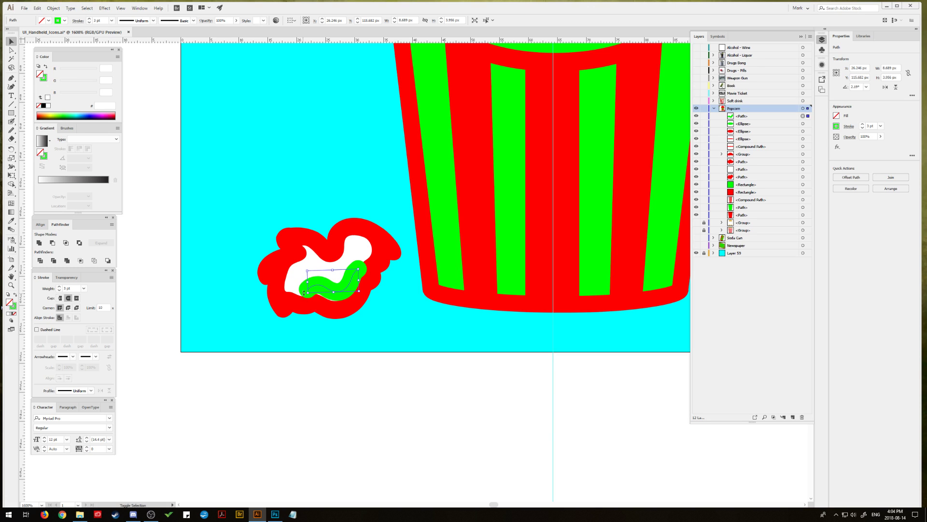
{"action": "left_click", "coordinate": [173, 196]}
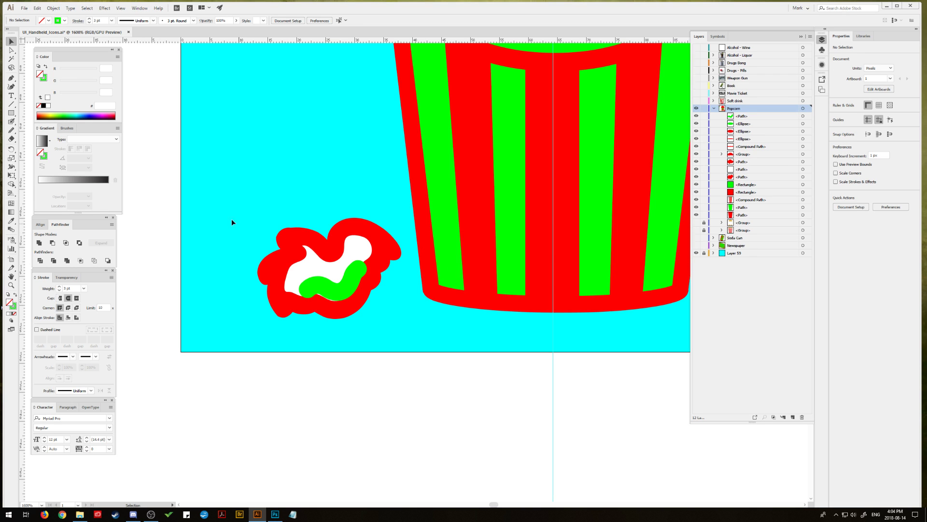
Step: Move the popcorn piece's white shape and red outline directly beneath the green curve in the Popcorn layer's stacking order, and clear the selection
{"action": "left_click_drag", "start_coordinate": [395, 340], "coordinate": [394, 341]}
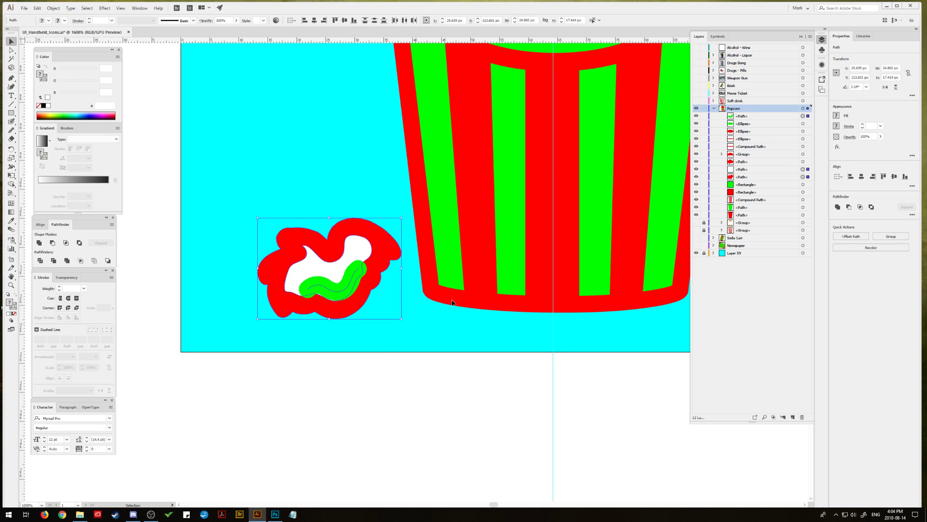
{"action": "left_click", "coordinate": [755, 170]}
{"action": "left_click", "coordinate": [756, 177], "text": "shift"}
{"action": "left_click_drag", "start_coordinate": [763, 170], "coordinate": [766, 124]}
{"action": "left_click", "coordinate": [157, 249]}
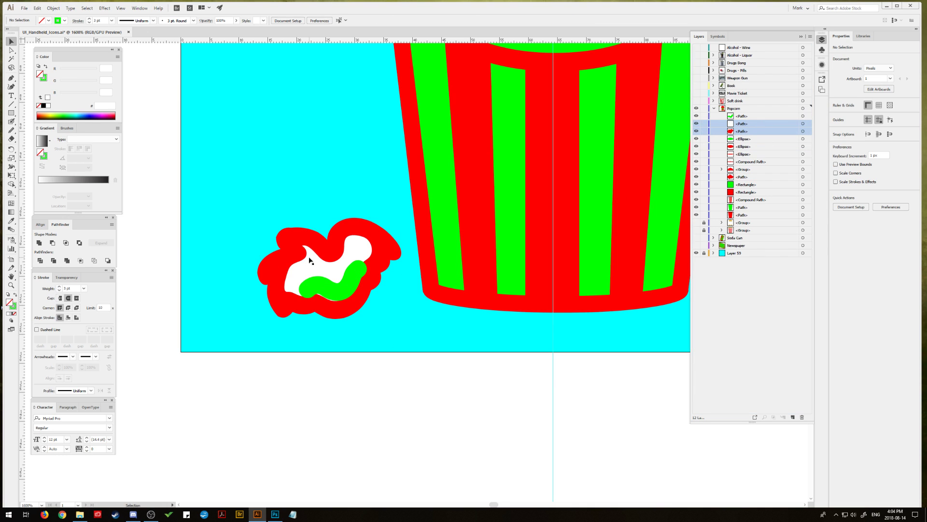
Step: Draw a short curved green stroke over the upper-left lobe of the white inner shape with the Pen tool, and deselect it
{"action": "left_click", "coordinate": [11, 79]}
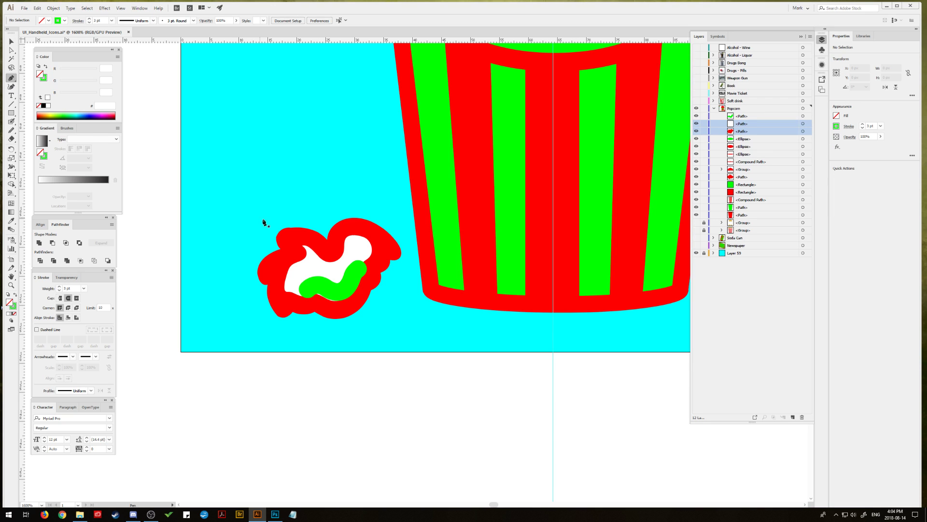
{"action": "left_click", "coordinate": [302, 248]}
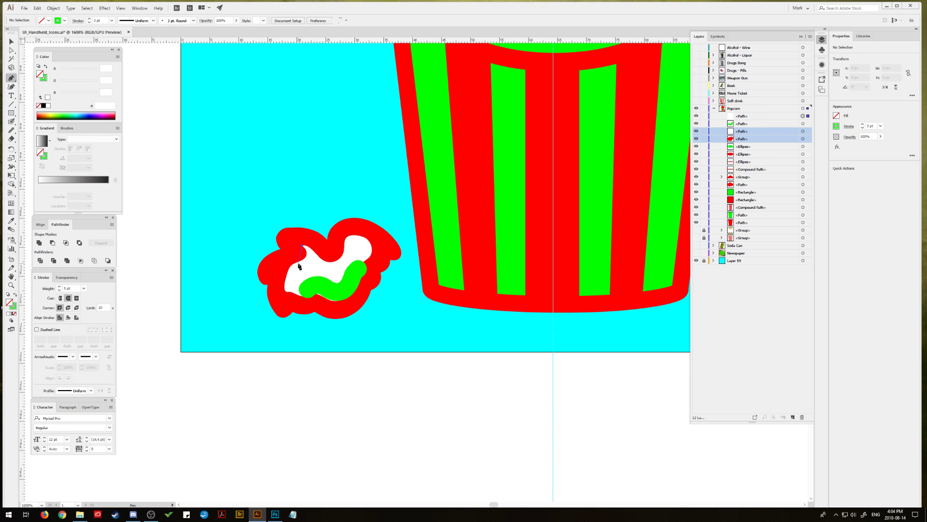
{"action": "left_click", "coordinate": [316, 257]}
{"action": "left_click_drag", "start_coordinate": [275, 270], "coordinate": [274, 270]}
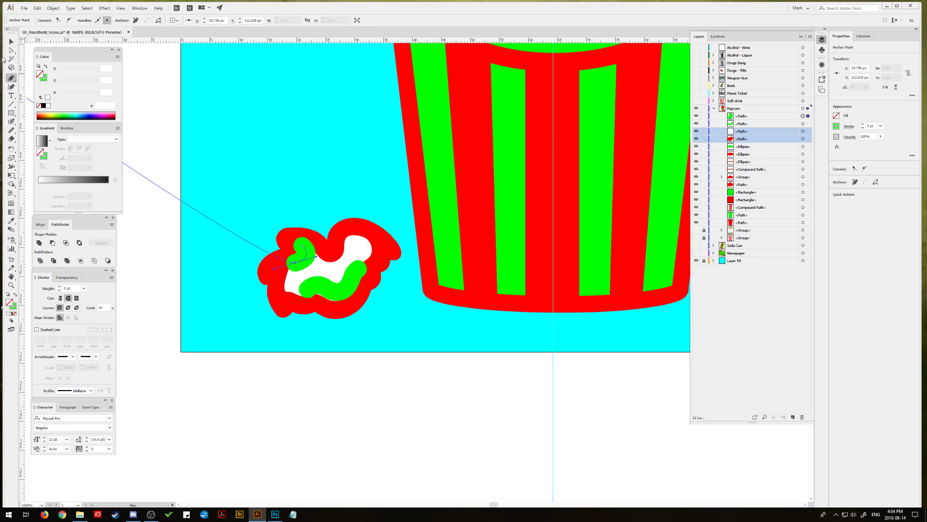
{"action": "key", "text": "v"}
{"action": "left_click", "coordinate": [179, 189]}
Step: Draw an arched green stroke over the upper-right lobe of the white inner shape with the Pen tool and even it out with the Smooth tool
{"action": "left_click", "coordinate": [11, 77]}
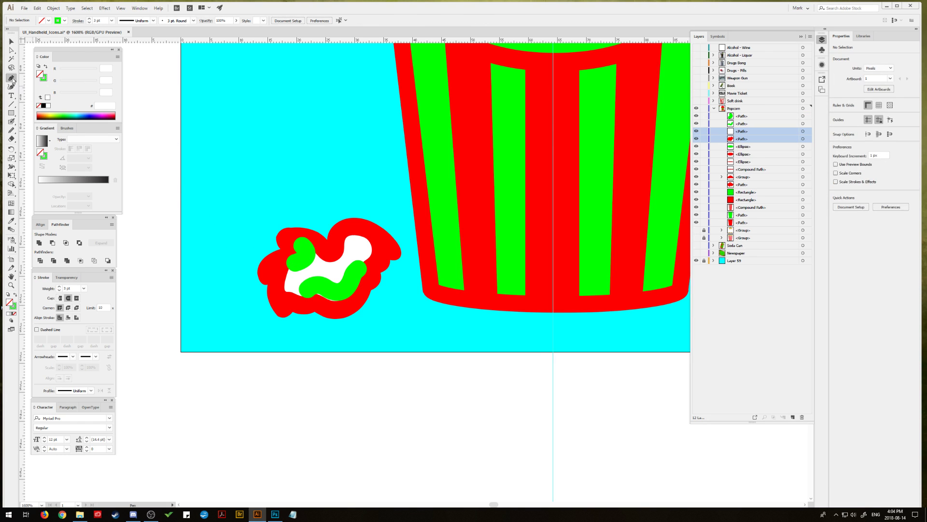
{"action": "left_click", "coordinate": [331, 262]}
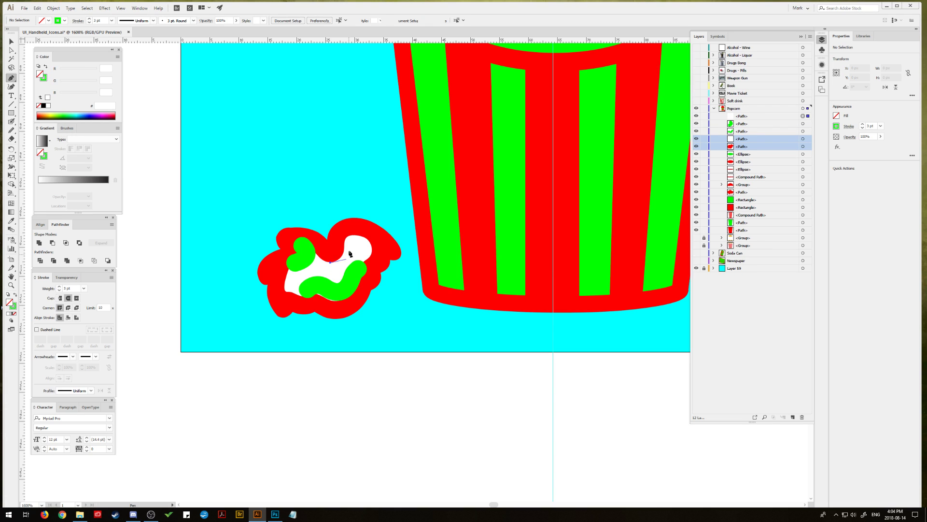
{"action": "left_click_drag", "start_coordinate": [345, 265], "coordinate": [380, 265]}
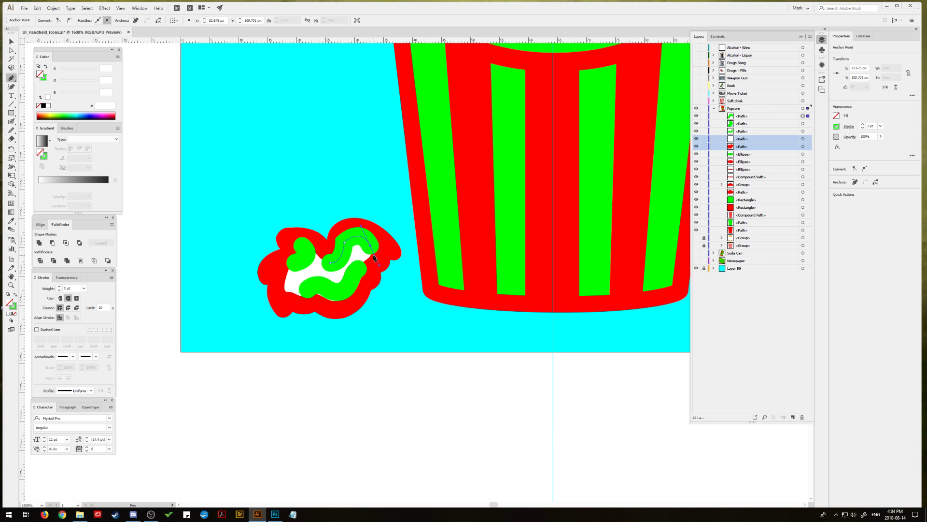
{"action": "left_click", "coordinate": [11, 130]}
{"action": "mouse_move", "coordinate": [344, 240]}
{"action": "left_mouse_down"}
{"action": "mouse_move", "coordinate": [339, 259]}
{"action": "mouse_move", "coordinate": [365, 240]}
{"action": "left_mouse_up"}
{"action": "left_click", "coordinate": [11, 42]}
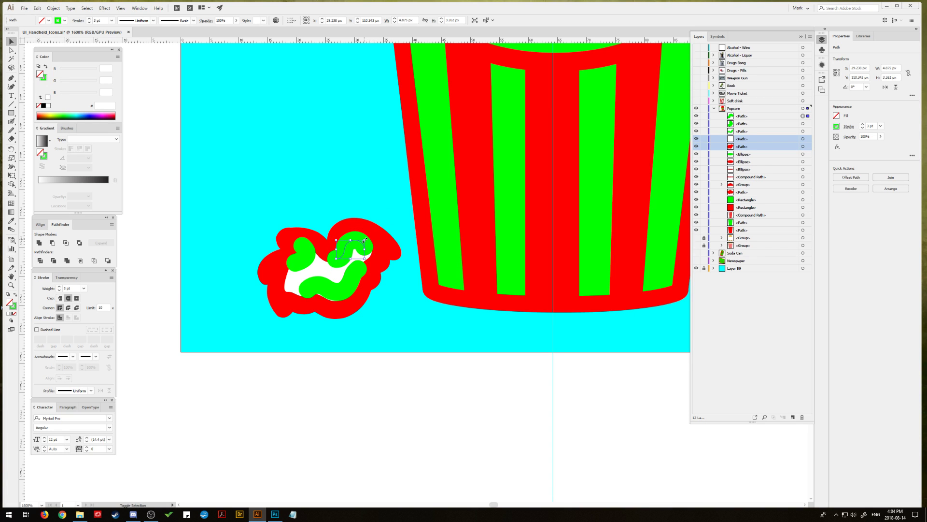
Step: Reshape the short green curve in the popcorn piece's upper-left lobe by moving its anchor points with the Direct Selection tool
{"action": "left_click", "coordinate": [305, 260]}
{"action": "left_click", "coordinate": [305, 251]}
{"action": "left_click_drag", "start_coordinate": [306, 247], "coordinate": [309, 257]}
{"action": "left_click", "coordinate": [303, 260]}
{"action": "left_click", "coordinate": [11, 51]}
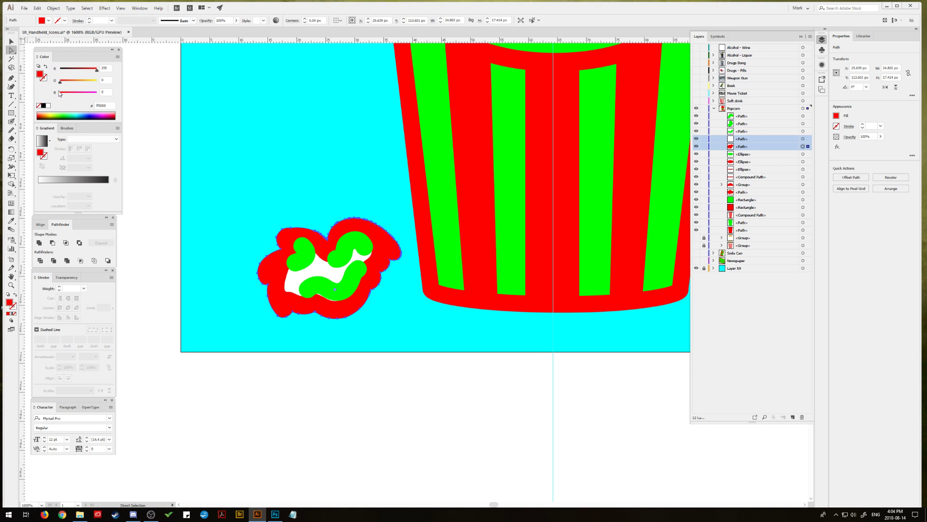
{"action": "left_click", "coordinate": [302, 260]}
{"action": "left_click", "coordinate": [302, 261]}
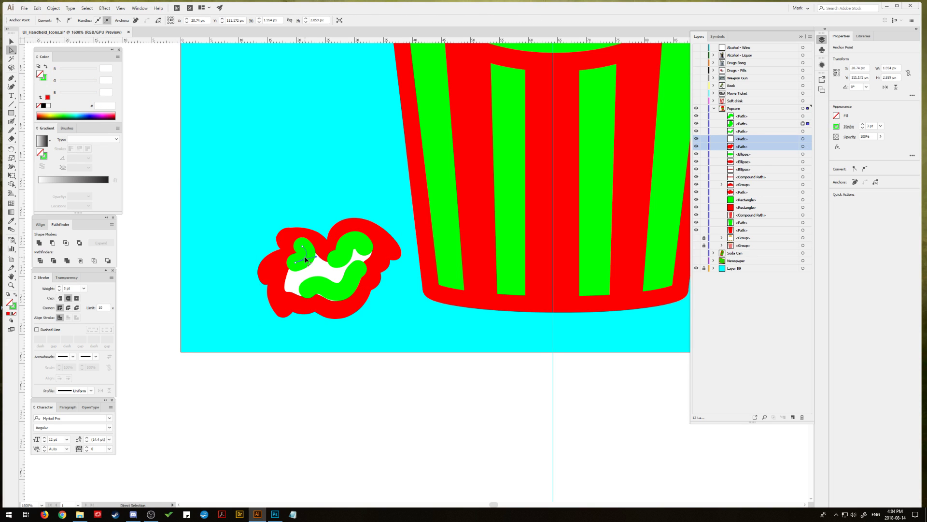
{"action": "left_click", "coordinate": [304, 250]}
{"action": "left_click_drag", "start_coordinate": [303, 250], "coordinate": [292, 271]}
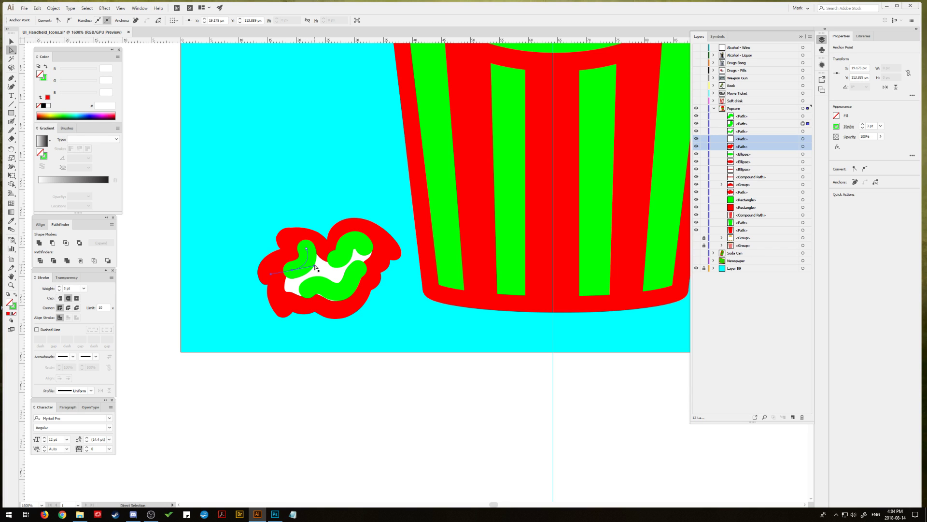
Step: Delete the white inner shape from the popcorn piece, keeping the three green curves
{"action": "left_click", "coordinate": [802, 139]}
{"action": "key", "text": "Delete"}
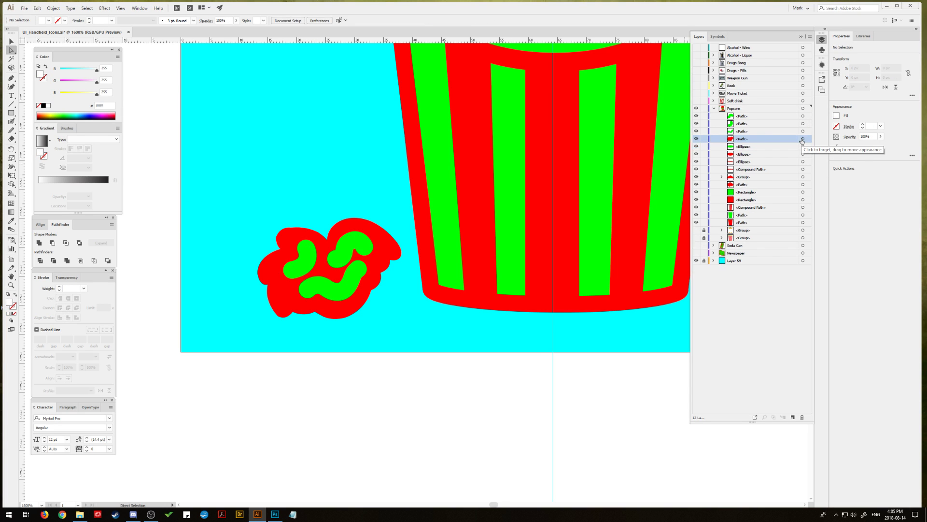
{"action": "left_click", "coordinate": [11, 41]}
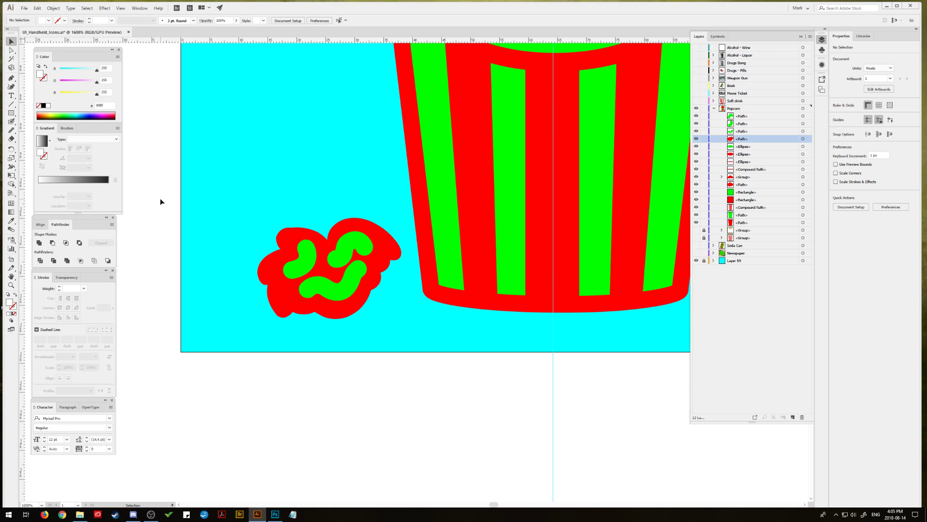
Step: Examine how the loose popcorn piece's green curves read against the whole popcorn icon
{"action": "key", "text": "ctrl+minus"}
{"action": "key", "text": "ctrl+minus"}
{"action": "key", "text": "ctrl+minus"}
{"action": "key", "text": "ctrl+minus"}
{"action": "key", "text": "ctrl+minus"}
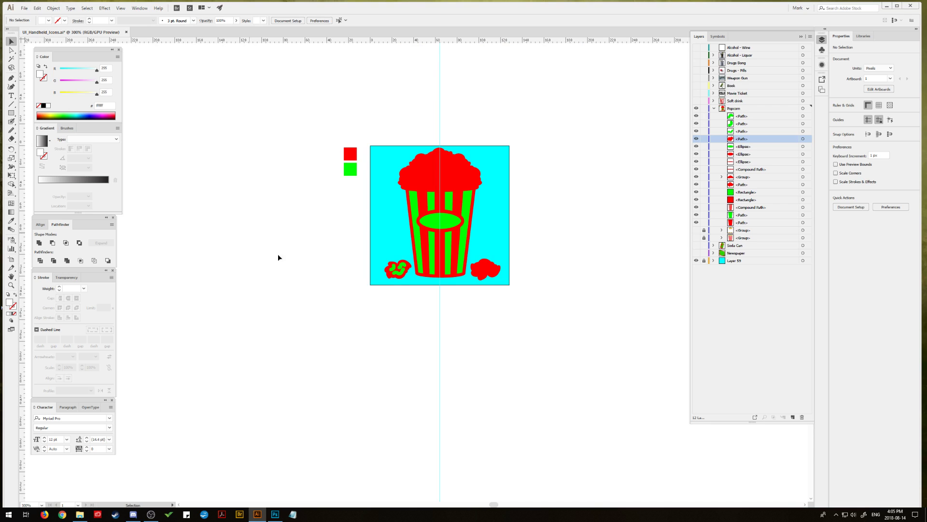
{"action": "left_click_drag", "start_coordinate": [410, 248], "coordinate": [339, 304]}
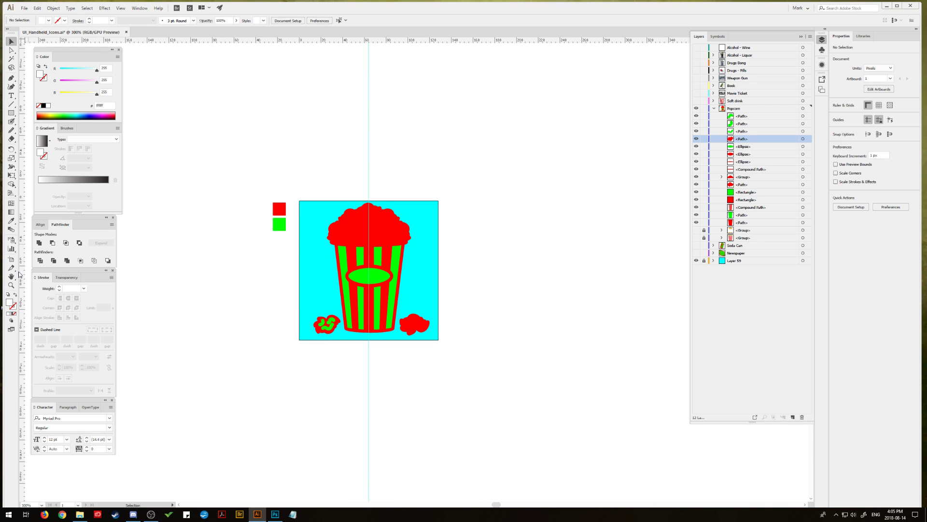
{"action": "left_click", "coordinate": [11, 285]}
{"action": "left_click", "coordinate": [290, 297]}
{"action": "left_click", "coordinate": [411, 279]}
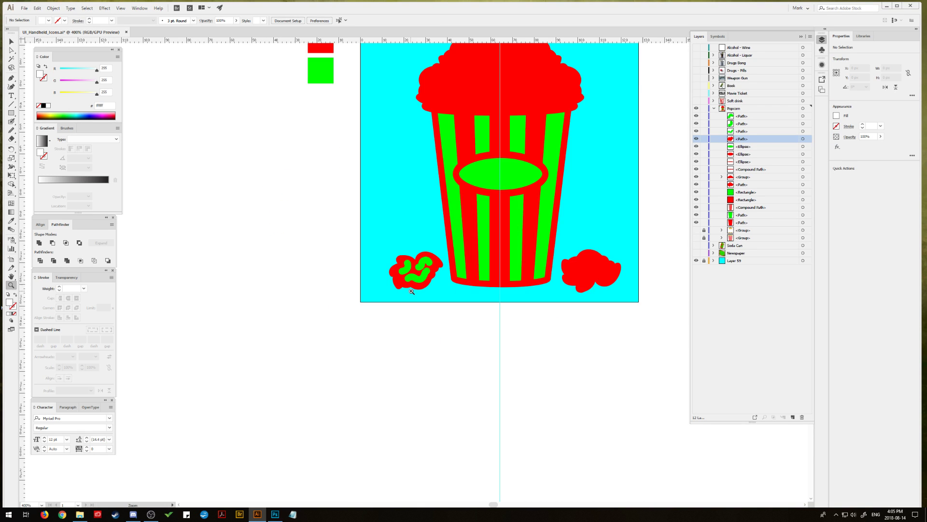
{"action": "left_click", "coordinate": [413, 280]}
{"action": "left_click", "coordinate": [413, 282]}
{"action": "left_click", "coordinate": [410, 268]}
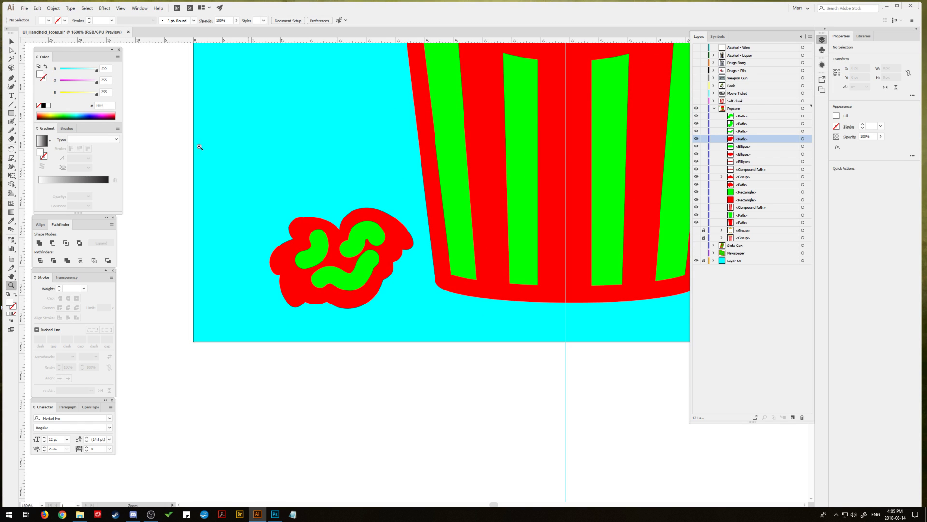
Step: Extend the lower end of the upper-right green curve down towards the wavy curve, smooth its path, and deselect it
{"action": "left_click", "coordinate": [11, 50]}
{"action": "left_click", "coordinate": [349, 251]}
{"action": "left_click", "coordinate": [350, 251]}
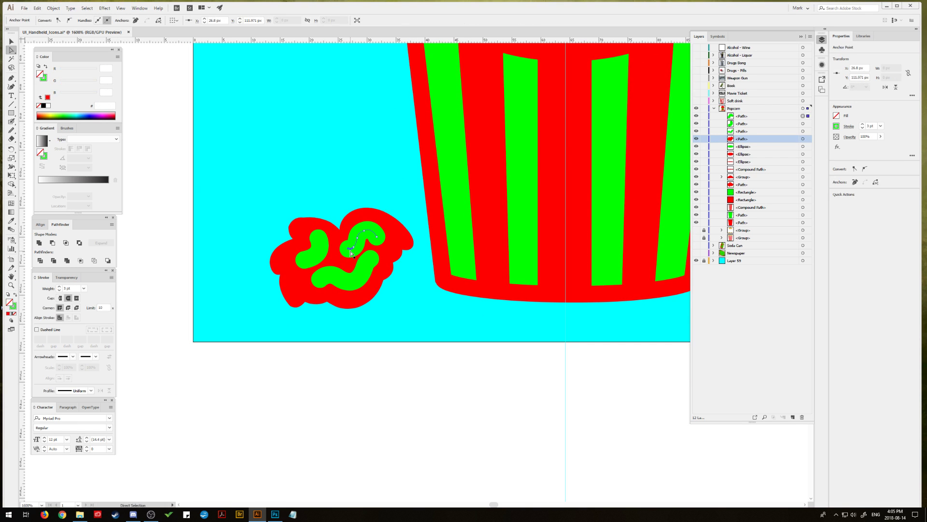
{"action": "left_click_drag", "start_coordinate": [349, 251], "coordinate": [353, 260]}
{"action": "left_click", "coordinate": [12, 129]}
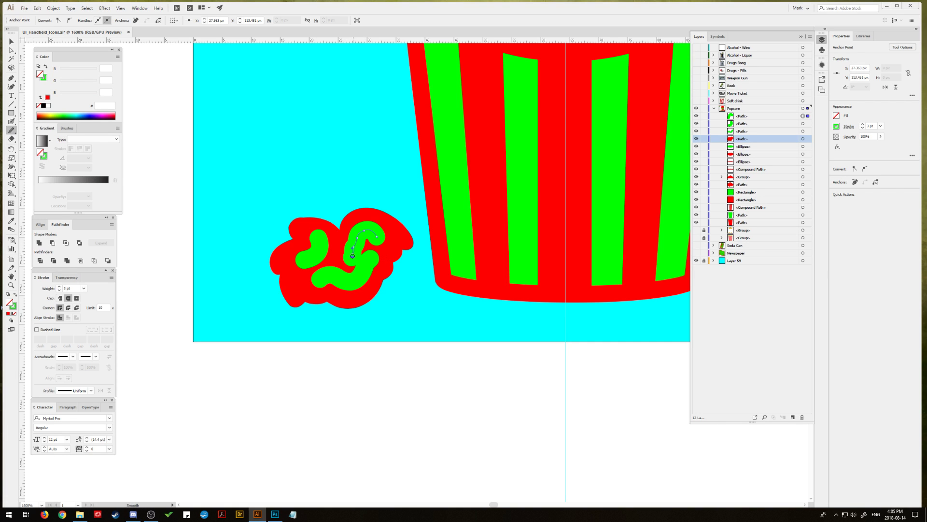
{"action": "left_click_drag", "start_coordinate": [353, 256], "coordinate": [358, 240]}
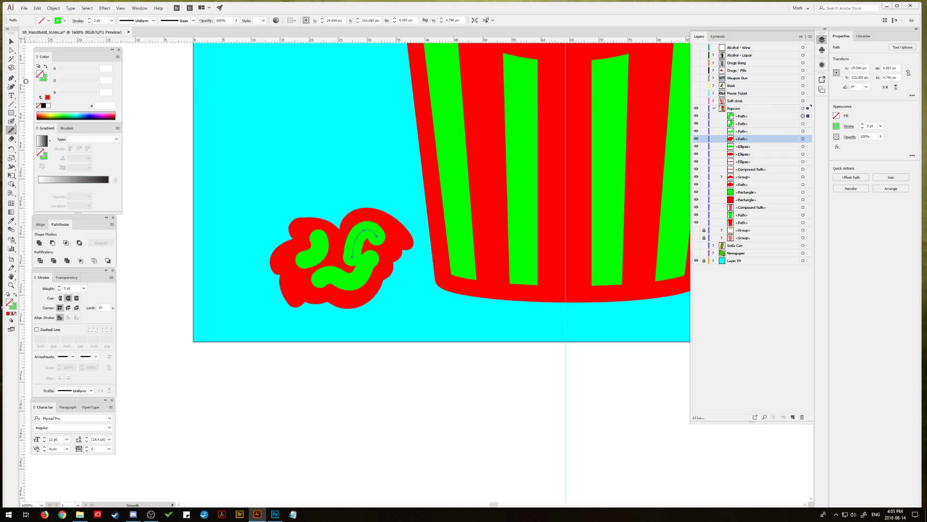
{"action": "left_click", "coordinate": [11, 42]}
{"action": "left_click", "coordinate": [169, 175]}
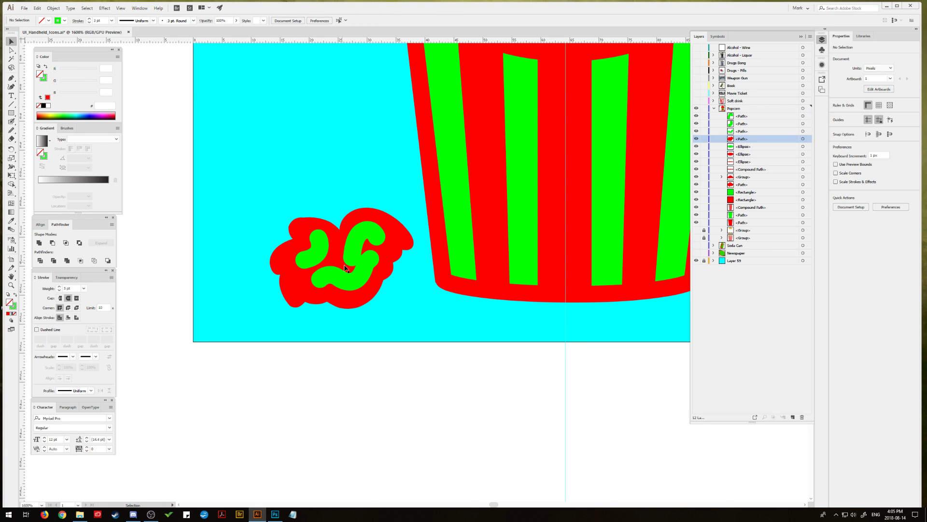
Step: Draw a closed shape with green fill and no stroke bridging the wavy curve and the upper-right curve with the Pen tool, and deselect it
{"action": "left_click", "coordinate": [11, 78]}
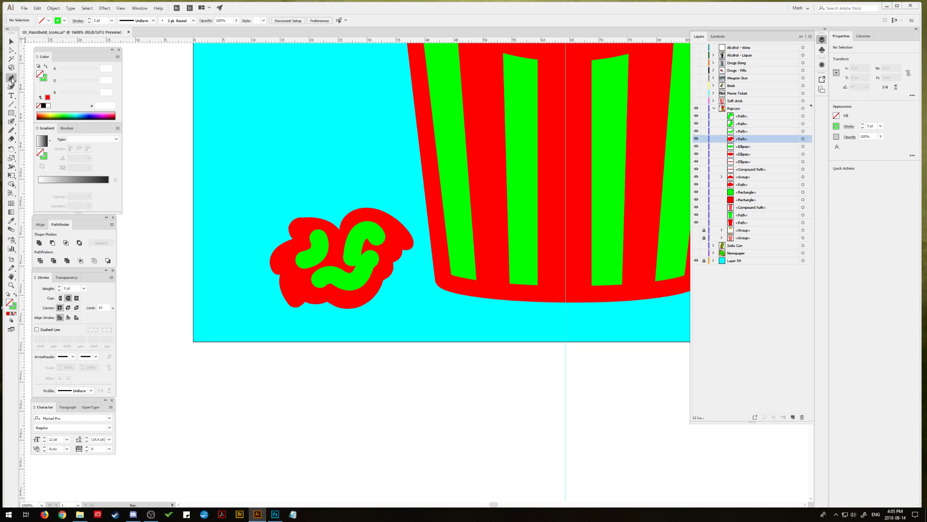
{"action": "left_click", "coordinate": [316, 276]}
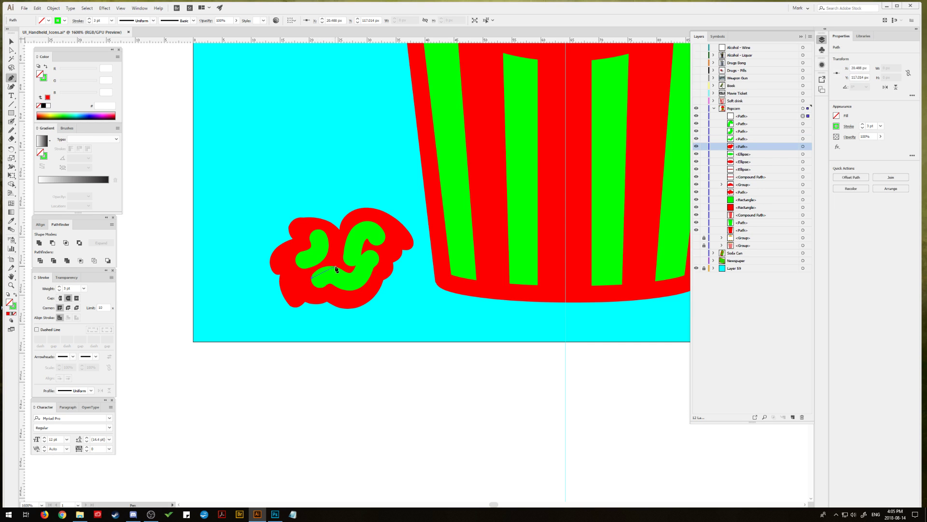
{"action": "left_click_drag", "start_coordinate": [339, 265], "coordinate": [363, 267]}
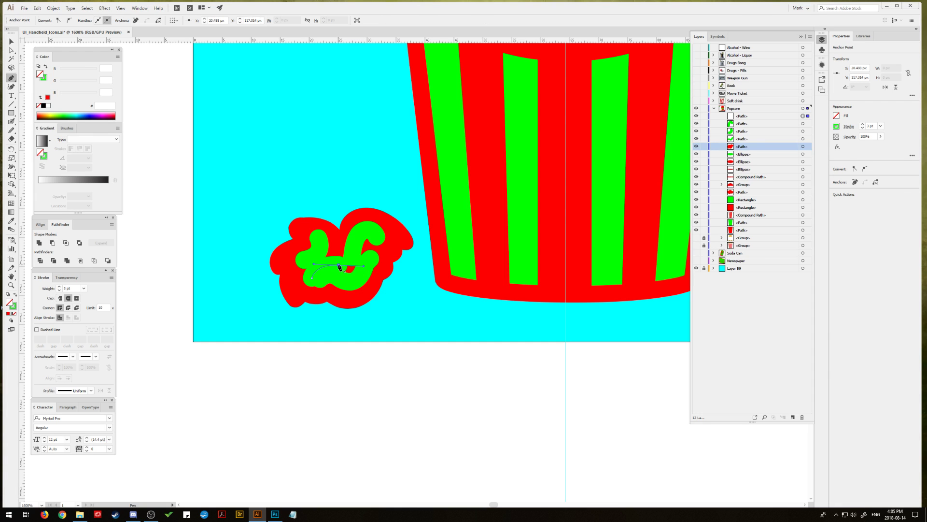
{"action": "left_click", "coordinate": [15, 295]}
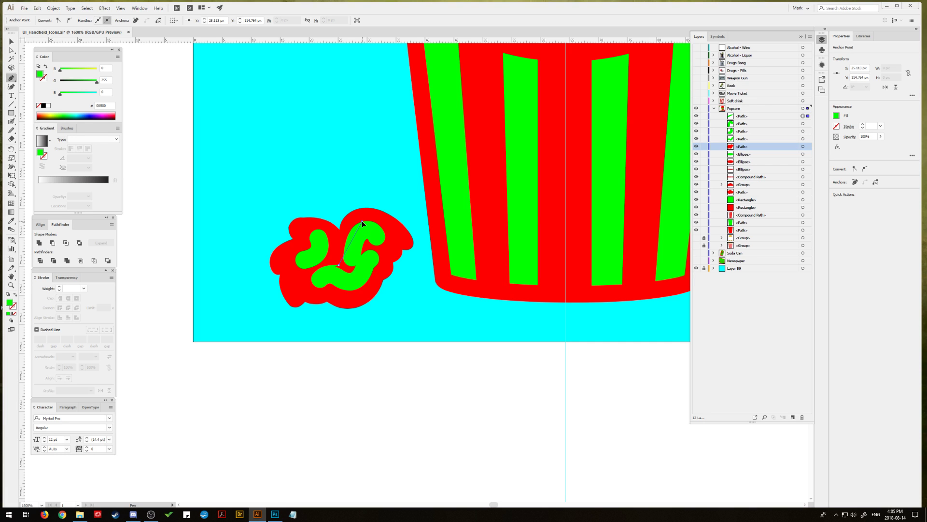
{"action": "mouse_move", "coordinate": [363, 223]}
{"action": "left_mouse_down"}
{"action": "mouse_move", "coordinate": [380, 217]}
{"action": "mouse_move", "coordinate": [363, 224]}
{"action": "left_mouse_up"}
{"action": "left_click_drag", "start_coordinate": [366, 266], "coordinate": [310, 262]}
{"action": "left_click", "coordinate": [312, 278]}
{"action": "left_click", "coordinate": [11, 42]}
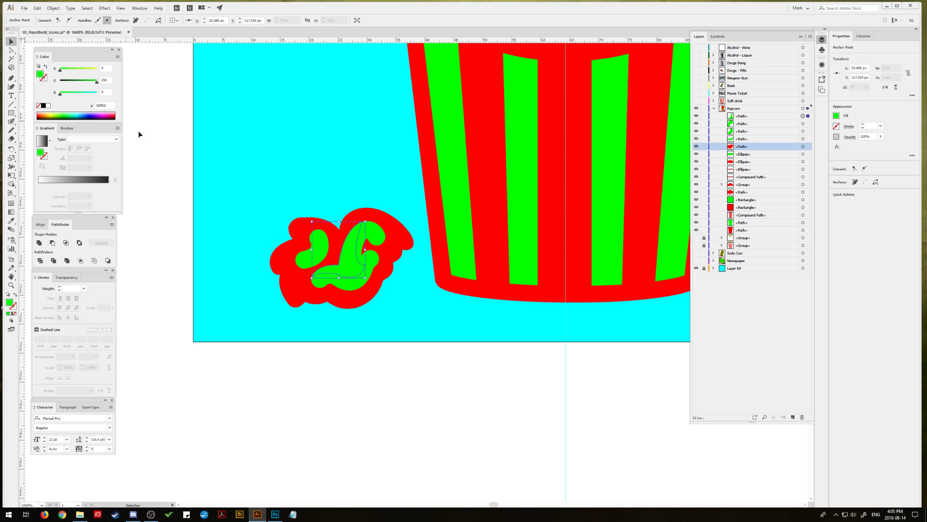
{"action": "left_click", "coordinate": [166, 165]}
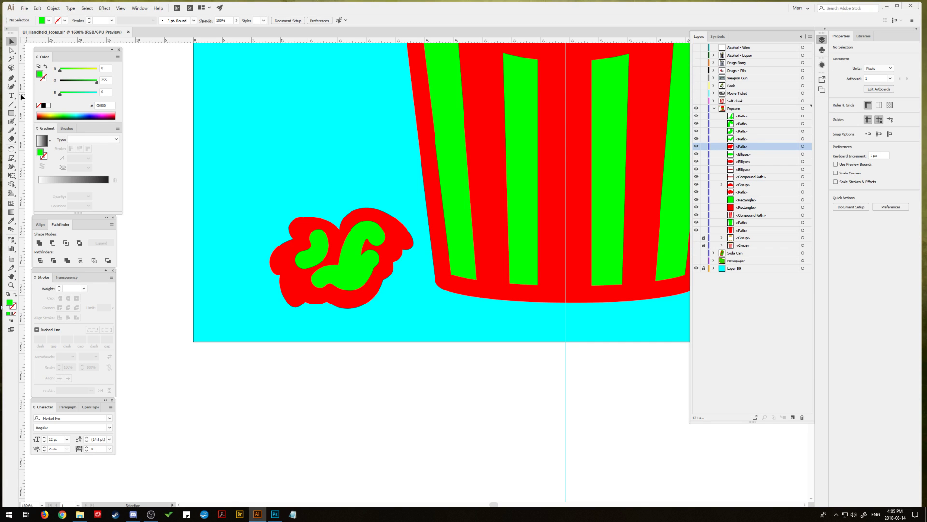
{"action": "left_click", "coordinate": [11, 113]}
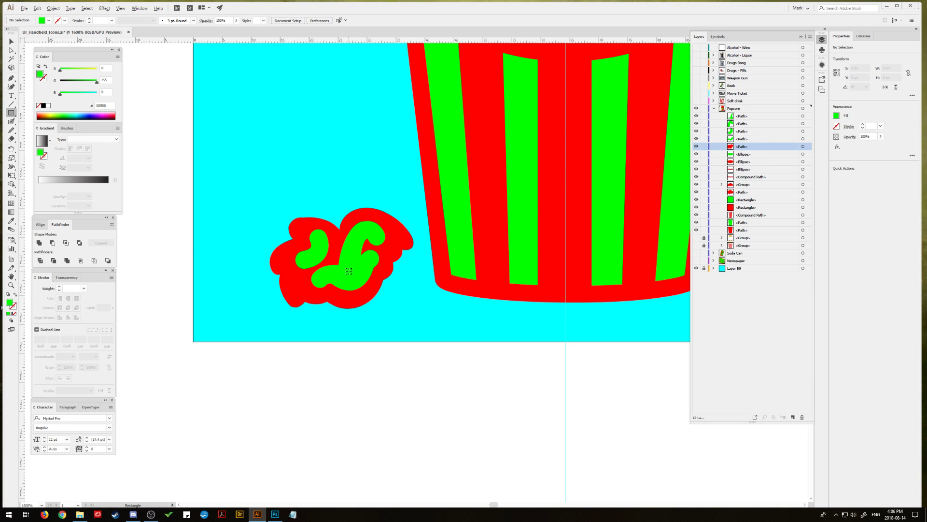
{"action": "left_click_drag", "start_coordinate": [347, 266], "coordinate": [357, 276]}
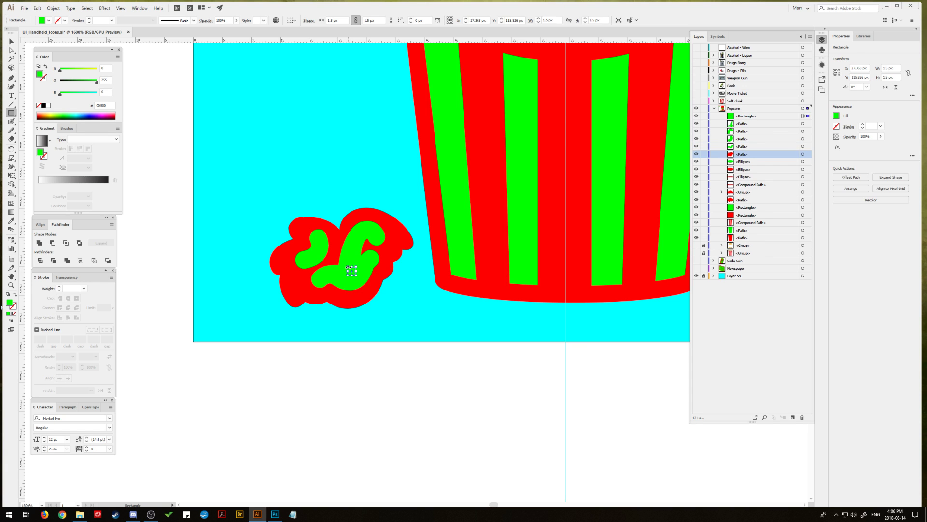
{"action": "key", "text": "Delete"}
Step: Draw a circle about 1.25 px wide on the lower green curve with the Ellipse tool, fill it with the popcorn's red, and deselect it
{"action": "left_click", "coordinate": [11, 113]}
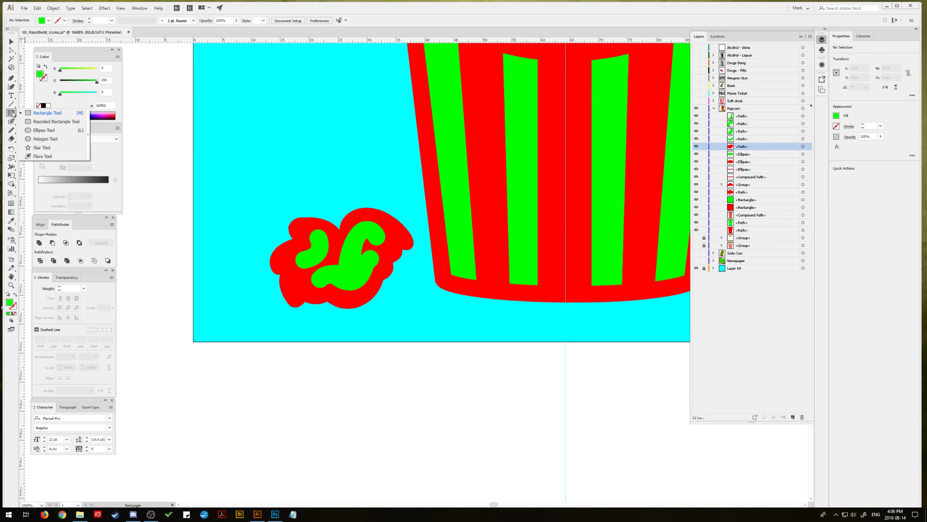
{"action": "left_click", "coordinate": [36, 130]}
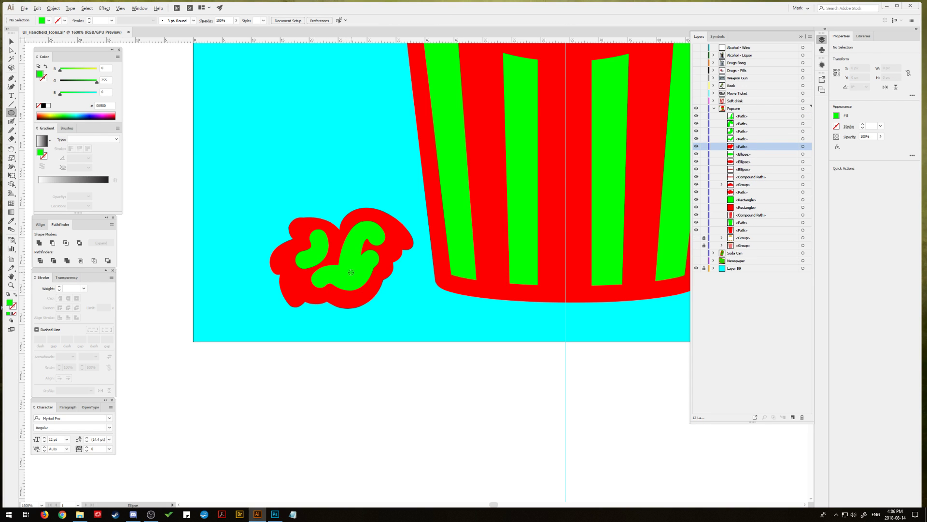
{"action": "left_click_drag", "start_coordinate": [348, 267], "coordinate": [356, 275]}
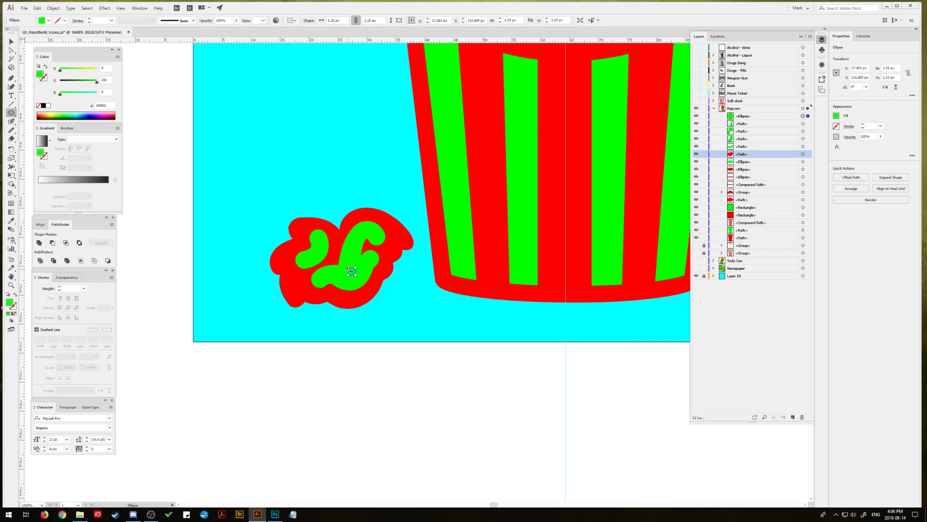
{"action": "left_click", "coordinate": [11, 220]}
{"action": "left_click", "coordinate": [295, 289]}
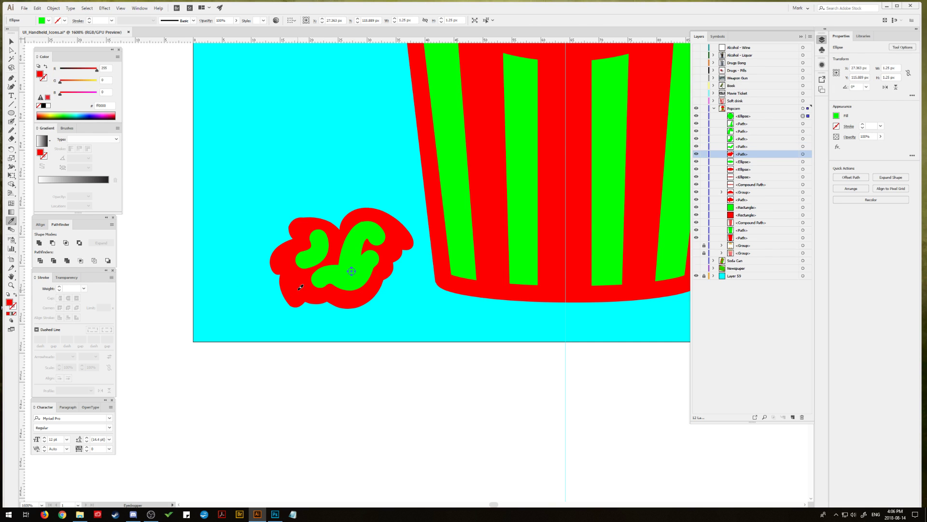
{"action": "key", "text": "v"}
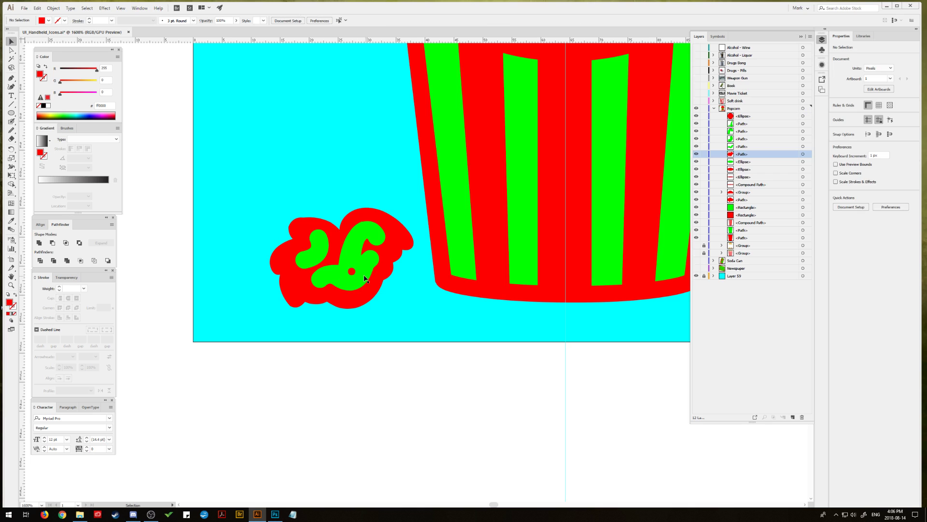
Step: Duplicate the red dot, enlarge the one on the lower green curve, and place the smaller one on the upper green curve
{"action": "left_click_drag", "start_coordinate": [356, 267], "coordinate": [338, 373]}
{"action": "left_click", "coordinate": [218, 253]}
{"action": "left_click", "coordinate": [348, 373]}
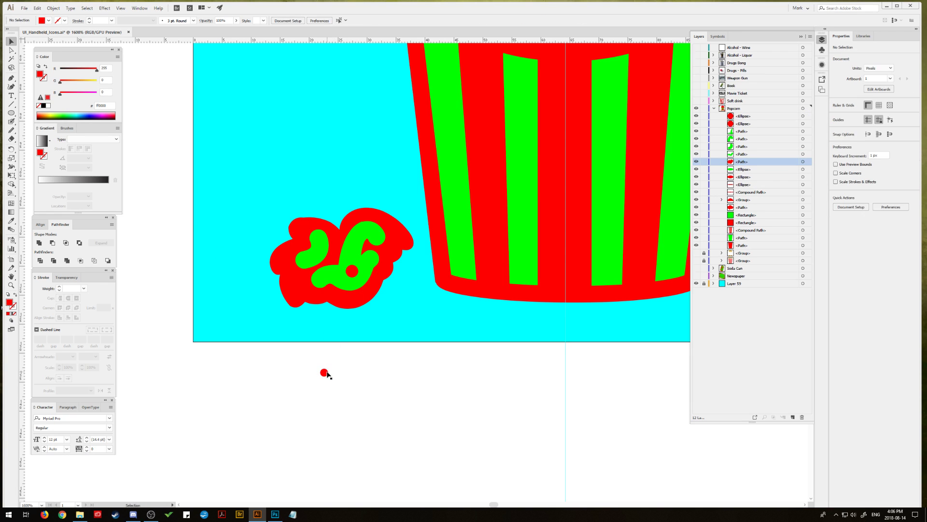
{"action": "left_click_drag", "start_coordinate": [358, 242], "coordinate": [355, 238]}
{"action": "left_click", "coordinate": [389, 378]}
{"action": "left_click", "coordinate": [338, 265]}
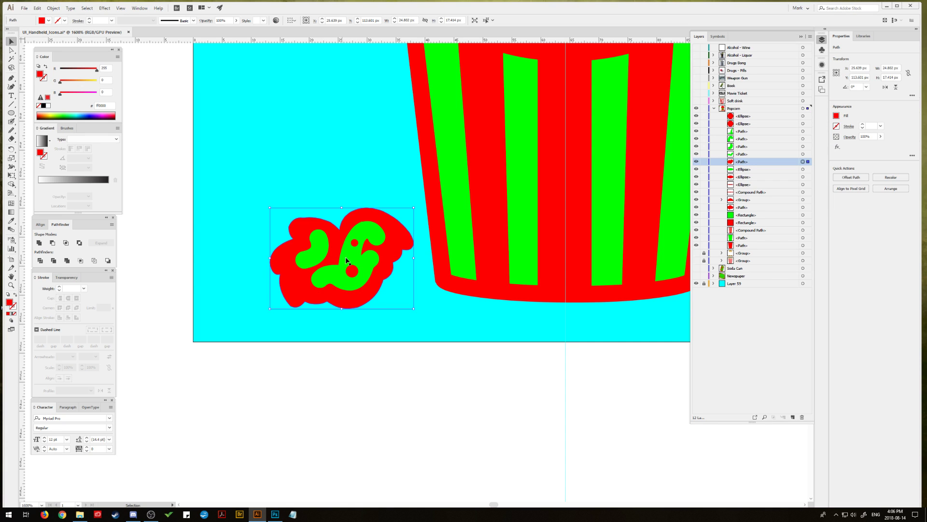
Step: Outline the strokes of the popcorn piece's green curves and unite them with the bridging shape
{"action": "left_click", "coordinate": [802, 154]}
{"action": "left_click", "coordinate": [803, 146], "text": "shift"}
{"action": "left_click", "coordinate": [803, 139], "text": "shift"}
{"action": "left_click", "coordinate": [802, 131], "text": "shift"}
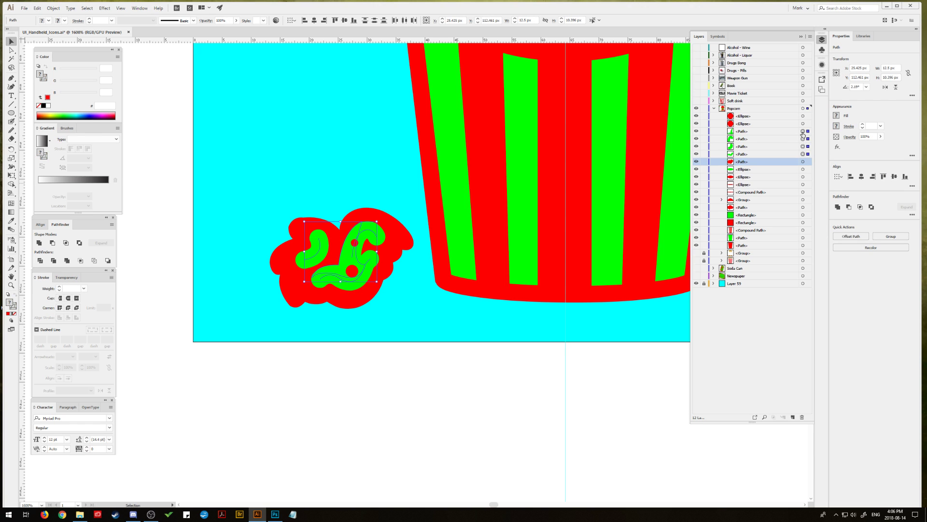
{"action": "left_click", "coordinate": [53, 8]}
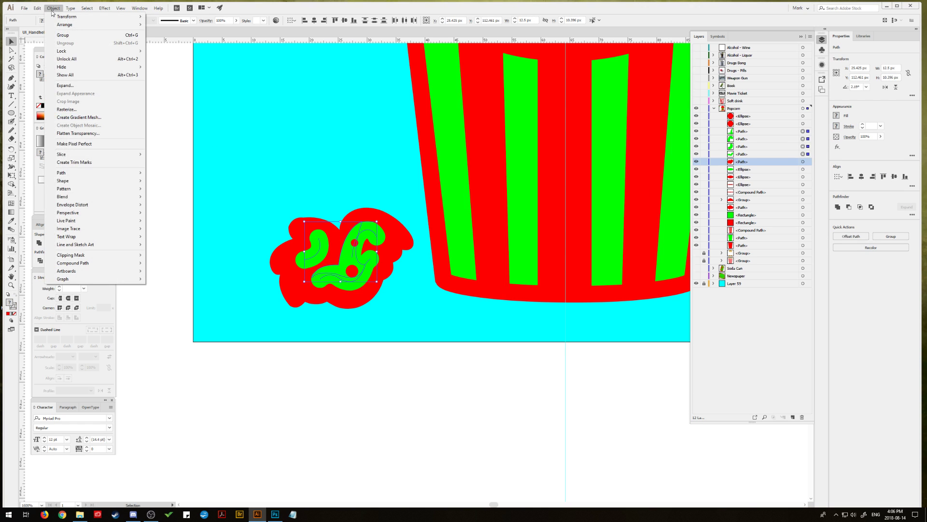
{"action": "mouse_move", "coordinate": [87, 173]}
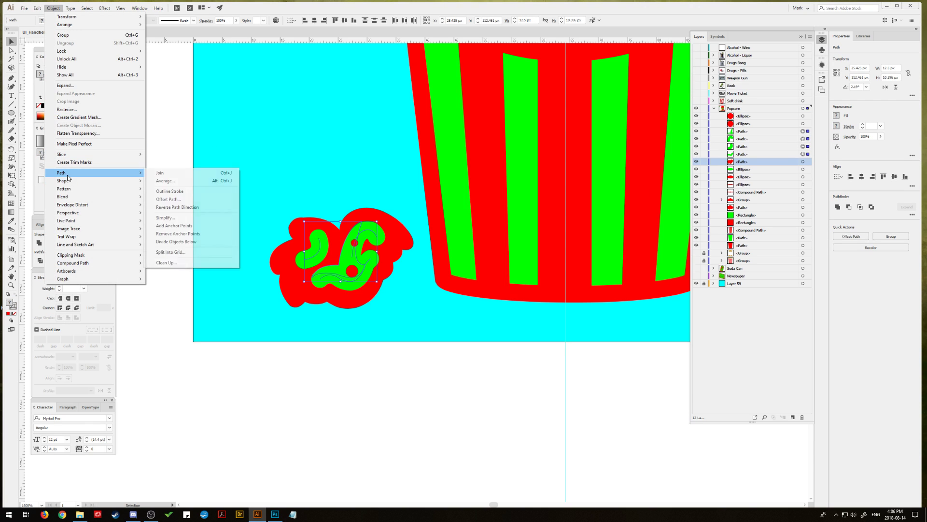
{"action": "left_click", "coordinate": [181, 193]}
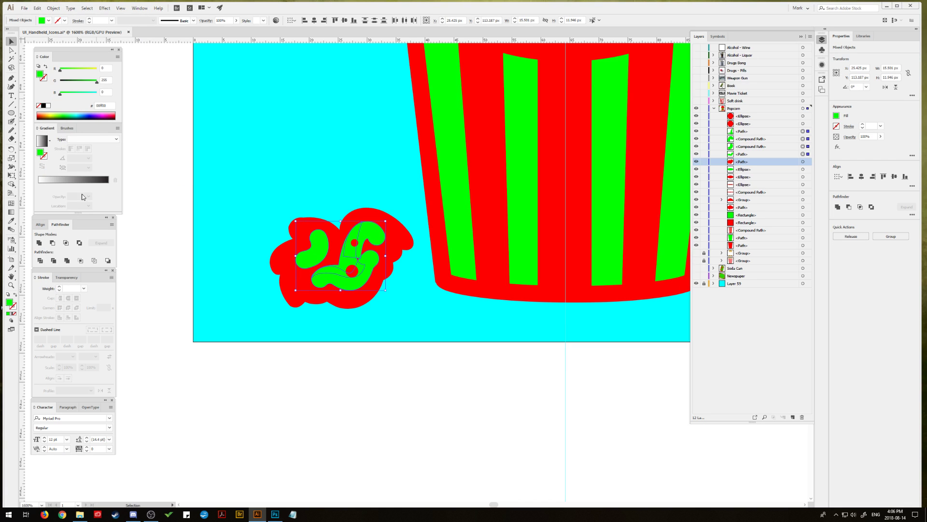
{"action": "left_click", "coordinate": [39, 242]}
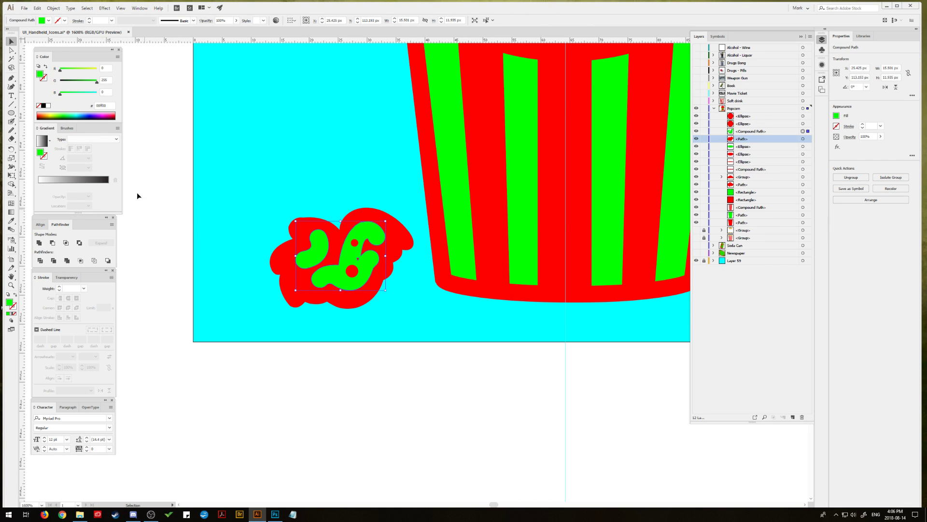
Step: Clean up the stray anchor points where the merged green shape's curves join
{"action": "left_click", "coordinate": [11, 50]}
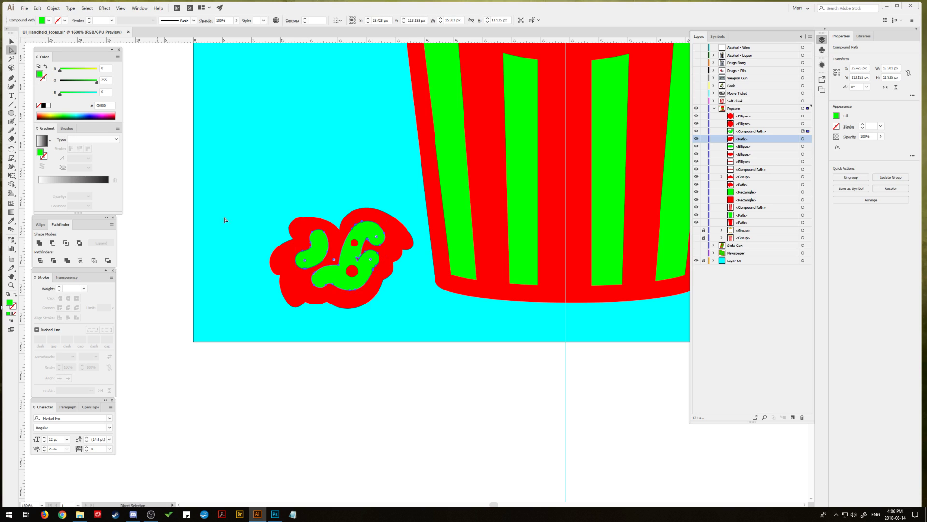
{"action": "left_click", "coordinate": [334, 259]}
{"action": "left_click", "coordinate": [358, 263]}
{"action": "left_click", "coordinate": [357, 259]}
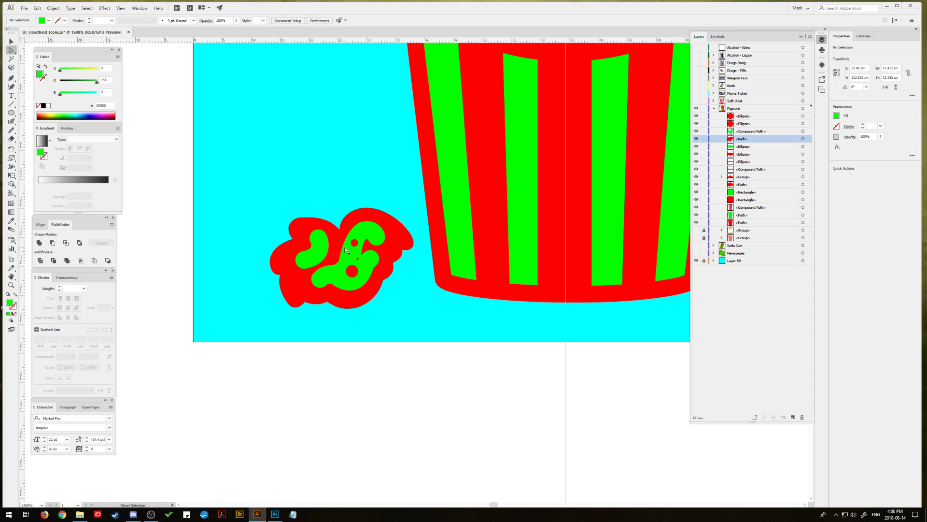
{"action": "left_click", "coordinate": [369, 270]}
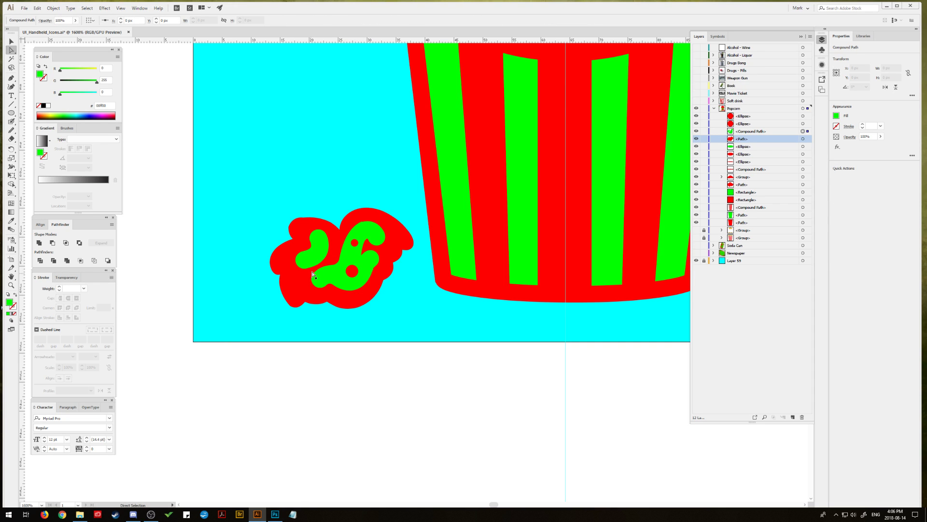
Step: Smooth the red popcorn outline at its upper-left lobe and upper-right edge with the Smooth tool, and deselect it
{"action": "left_click", "coordinate": [303, 227]}
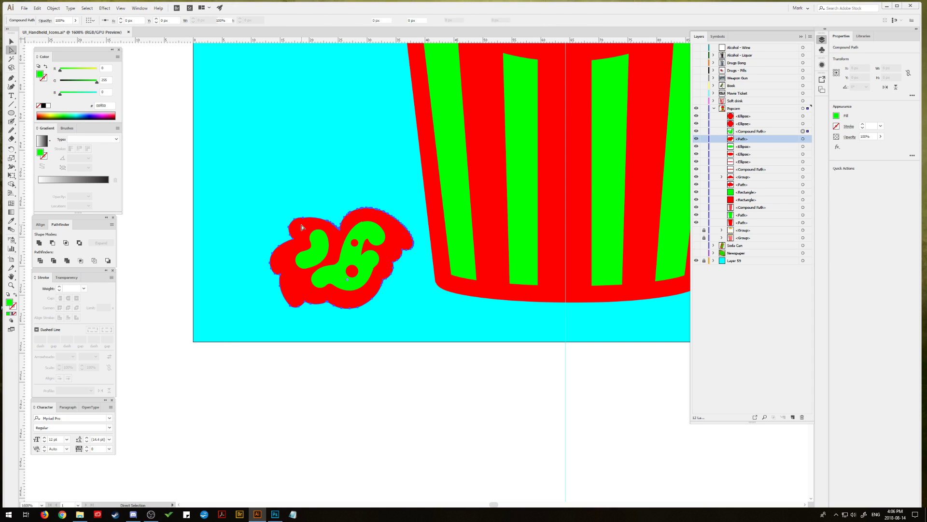
{"action": "left_click", "coordinate": [15, 130]}
{"action": "left_click_drag", "start_coordinate": [298, 218], "coordinate": [295, 219]}
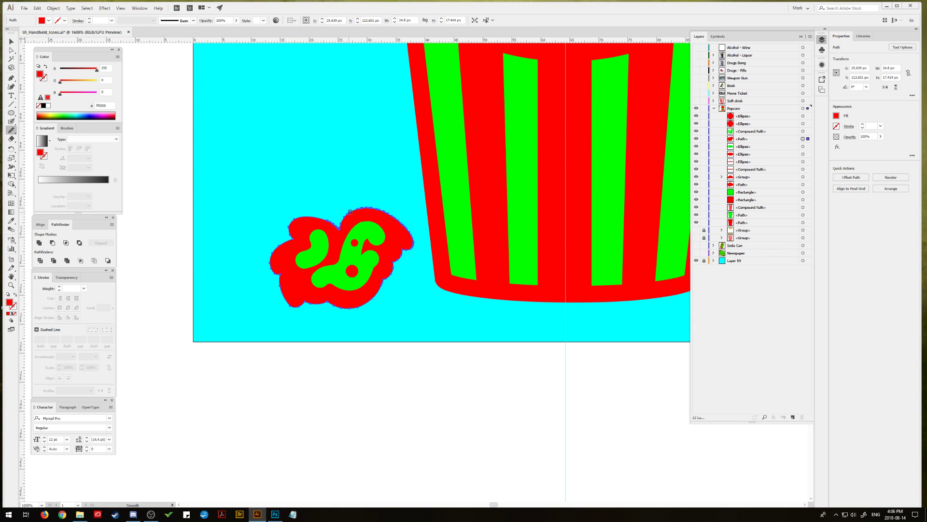
{"action": "mouse_move", "coordinate": [394, 216]}
{"action": "left_mouse_down"}
{"action": "mouse_move", "coordinate": [370, 209]}
{"action": "mouse_move", "coordinate": [410, 235]}
{"action": "left_mouse_up"}
{"action": "left_click", "coordinate": [12, 42]}
{"action": "left_click", "coordinate": [180, 181]}
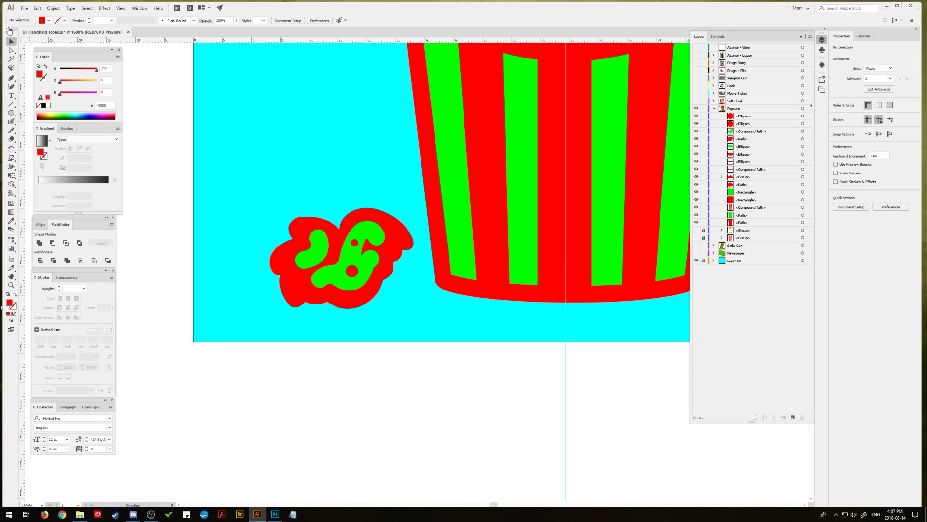
Step: Smooth the upper curve of the merged green shape with the Smooth tool, and deselect it
{"action": "left_click", "coordinate": [11, 50]}
{"action": "left_click", "coordinate": [359, 230]}
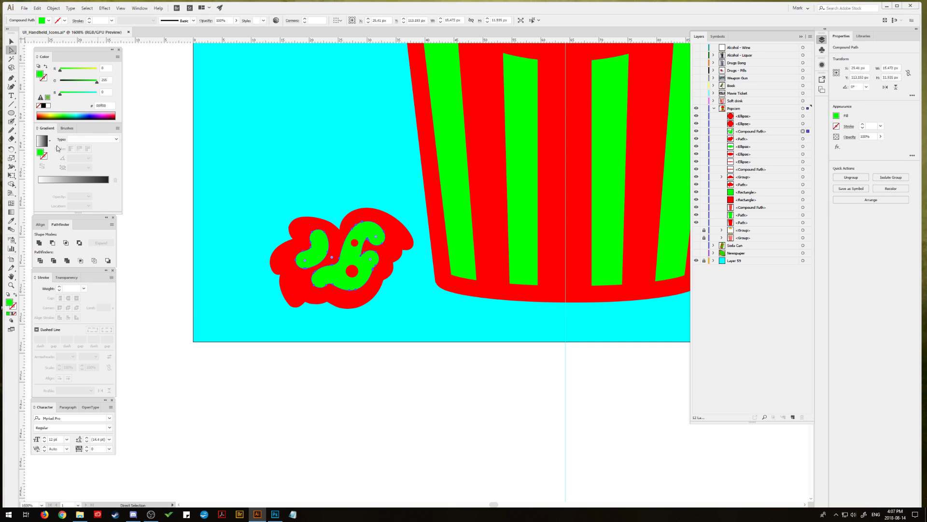
{"action": "left_click", "coordinate": [11, 129]}
{"action": "mouse_move", "coordinate": [353, 225]}
{"action": "left_mouse_down"}
{"action": "mouse_move", "coordinate": [369, 221]}
{"action": "mouse_move", "coordinate": [358, 229]}
{"action": "left_mouse_up"}
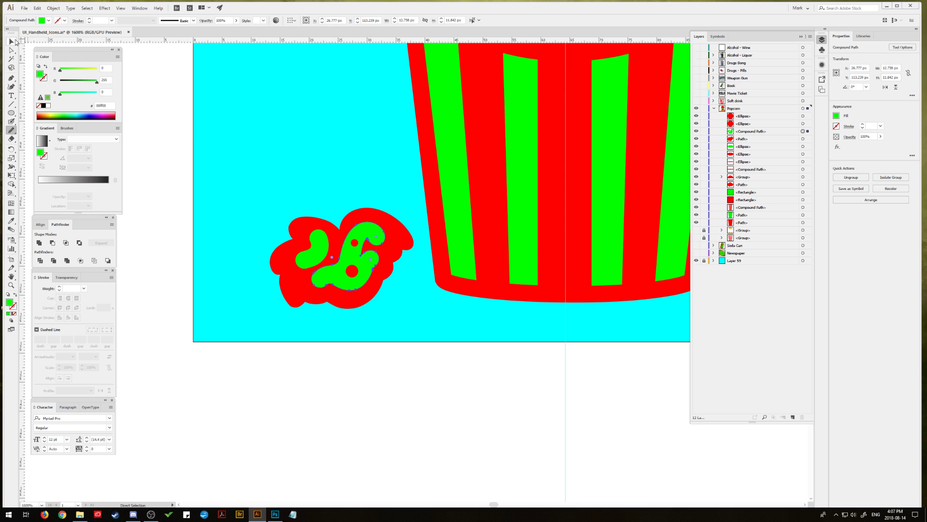
{"action": "left_click", "coordinate": [12, 41]}
{"action": "left_click", "coordinate": [158, 136]}
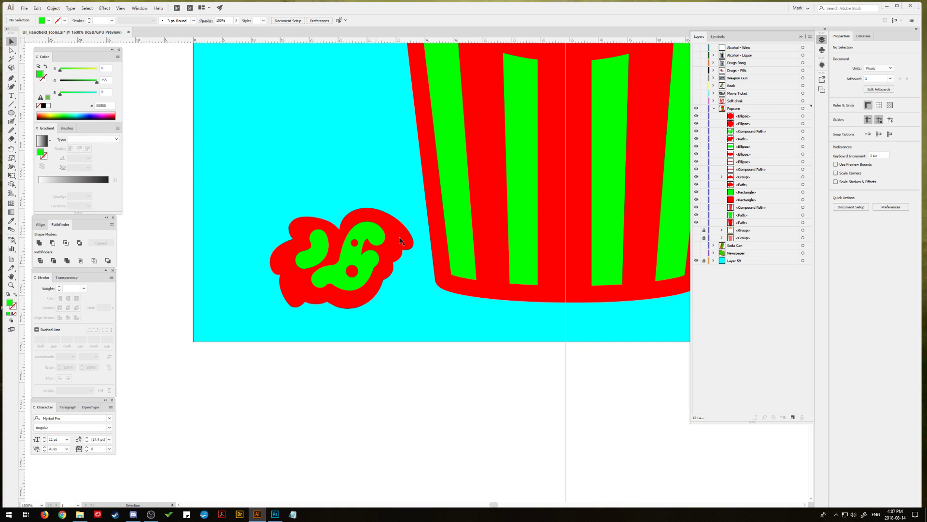
Step: Create an inset path inside the plain red popcorn piece on the bucket's other side using Offset Path at -3 px with miter joins
{"action": "key", "text": "ctrl+minus"}
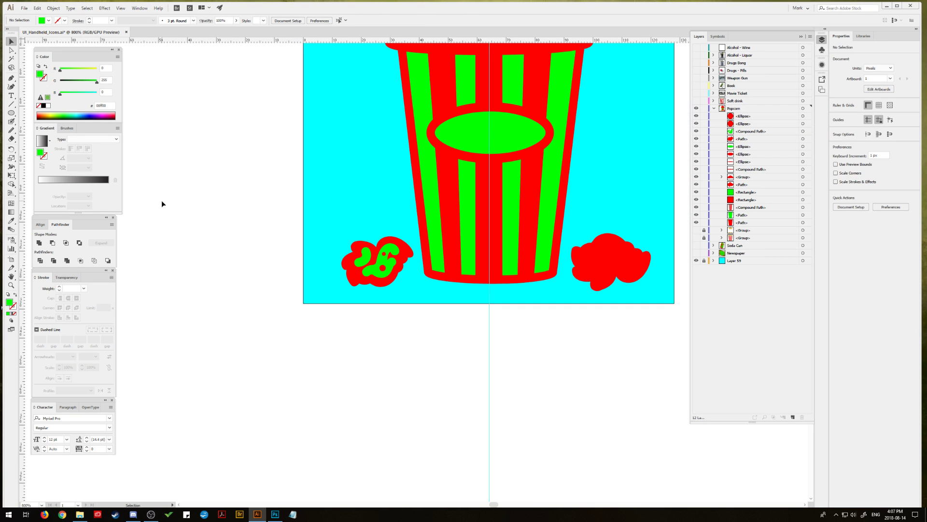
{"action": "left_click_drag", "start_coordinate": [331, 201], "coordinate": [284, 312]}
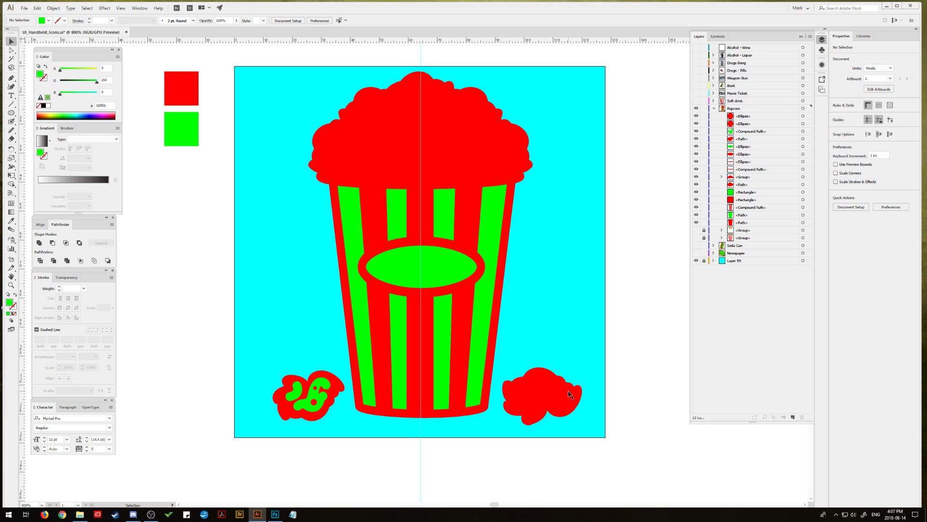
{"action": "left_click", "coordinate": [11, 285]}
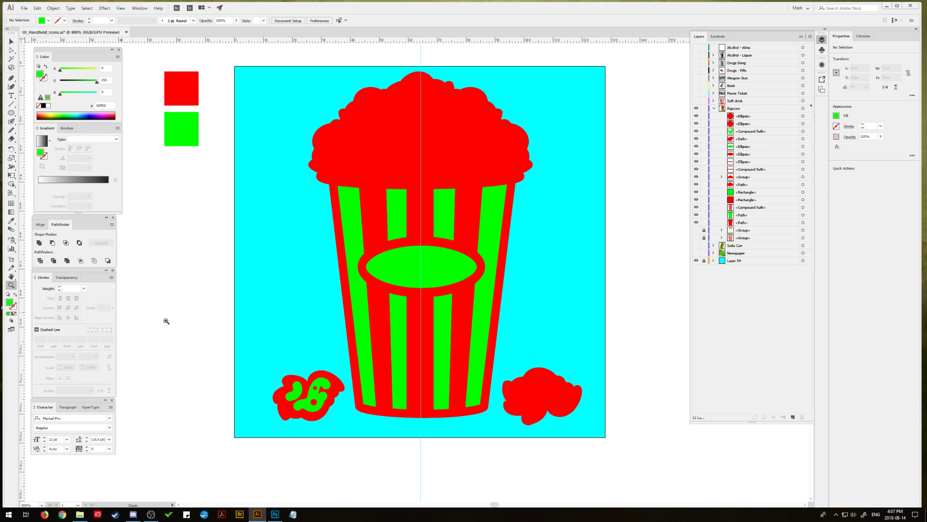
{"action": "left_click", "coordinate": [564, 390]}
{"action": "left_click_drag", "start_coordinate": [361, 287], "coordinate": [514, 371]}
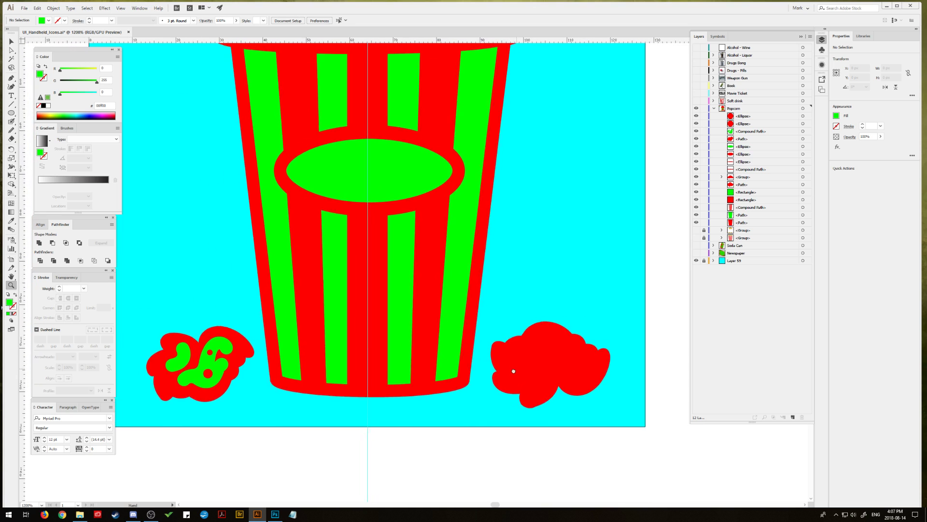
{"action": "left_click", "coordinate": [526, 362]}
{"action": "left_click_drag", "start_coordinate": [459, 257], "coordinate": [580, 298]}
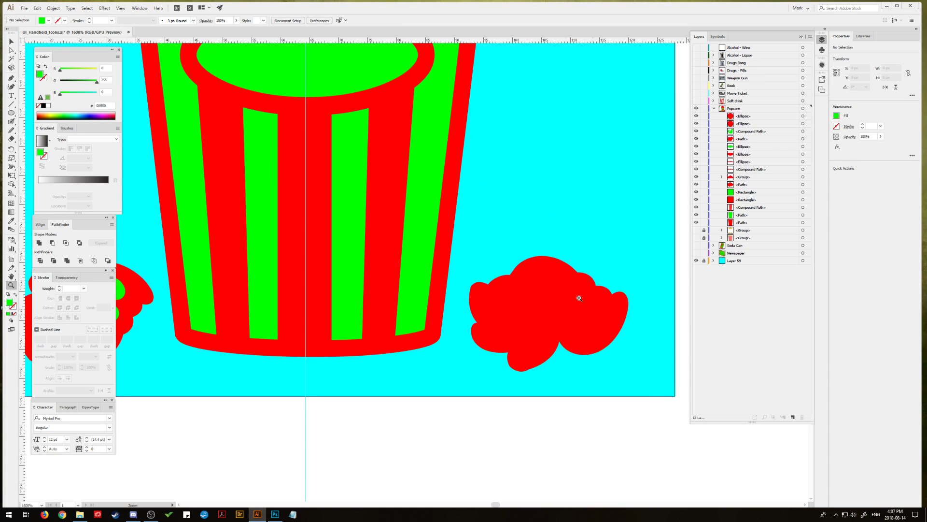
{"action": "left_click", "coordinate": [13, 44]}
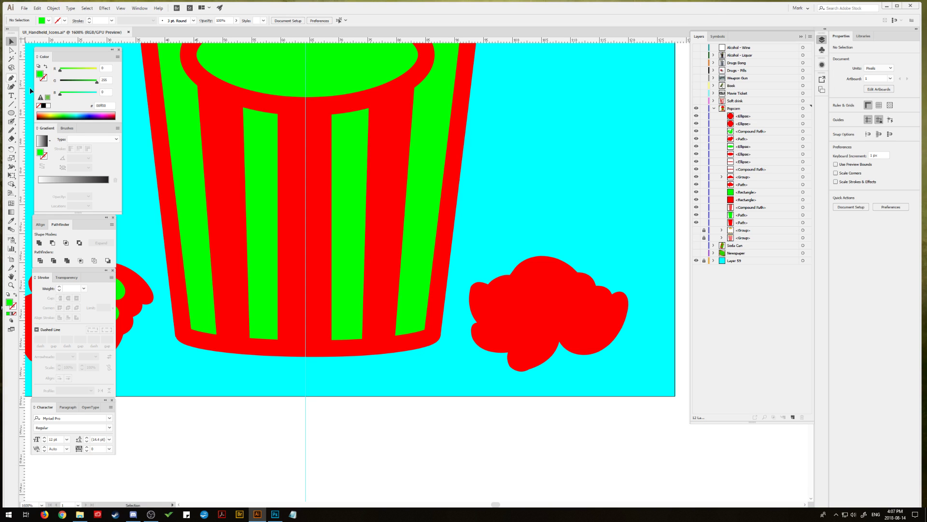
{"action": "left_click", "coordinate": [757, 110]}
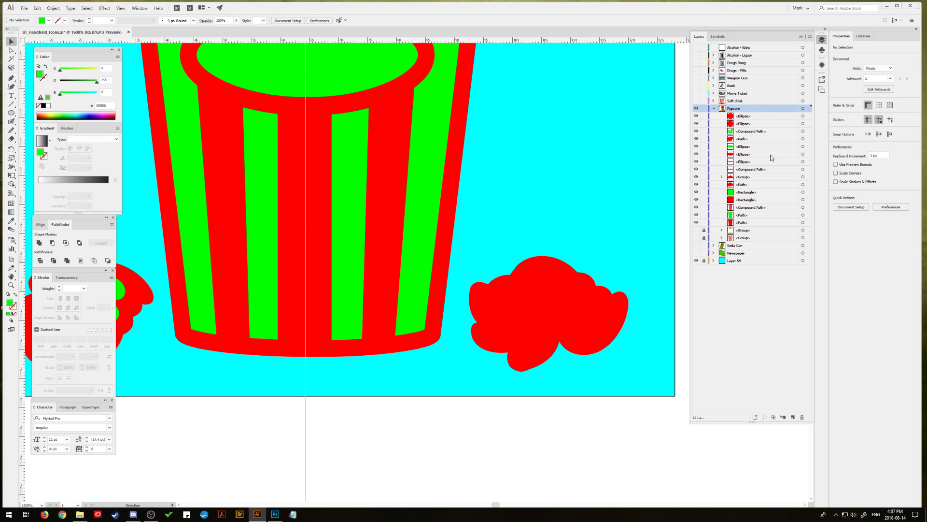
{"action": "left_click", "coordinate": [532, 293]}
{"action": "left_click", "coordinate": [52, 9]}
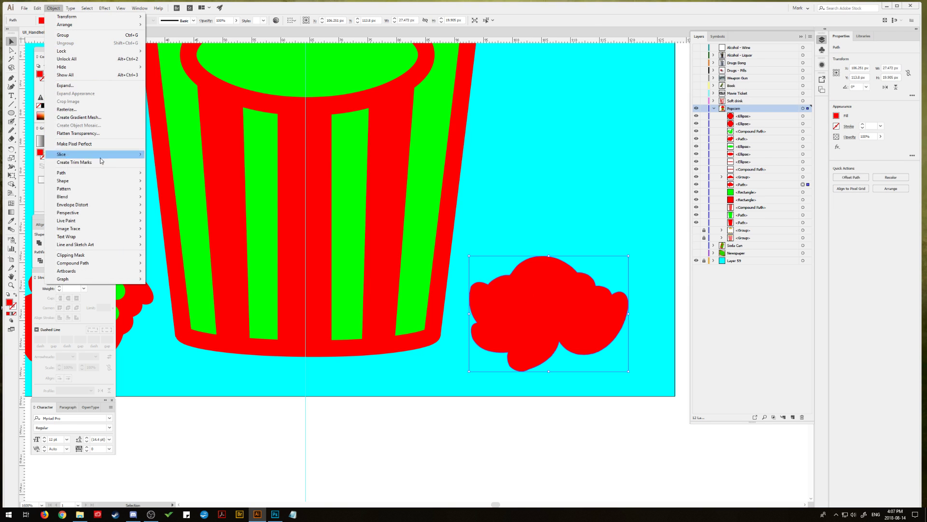
{"action": "mouse_move", "coordinate": [97, 174]}
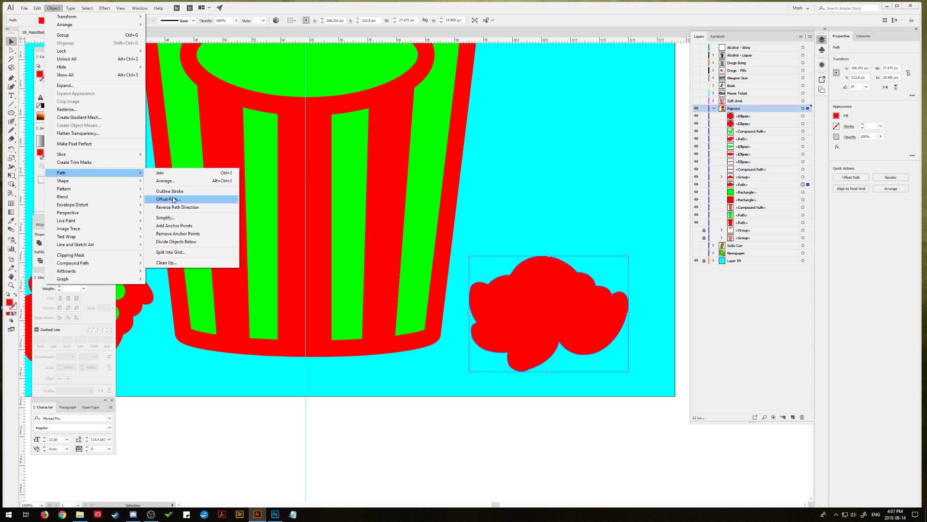
{"action": "left_click", "coordinate": [188, 199]}
{"action": "left_click", "coordinate": [129, 133]}
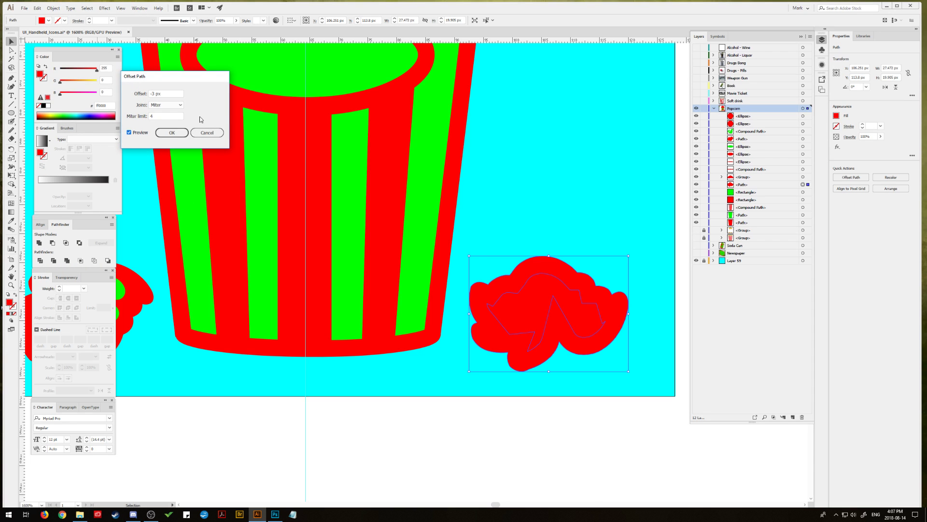
{"action": "left_click", "coordinate": [171, 133]}
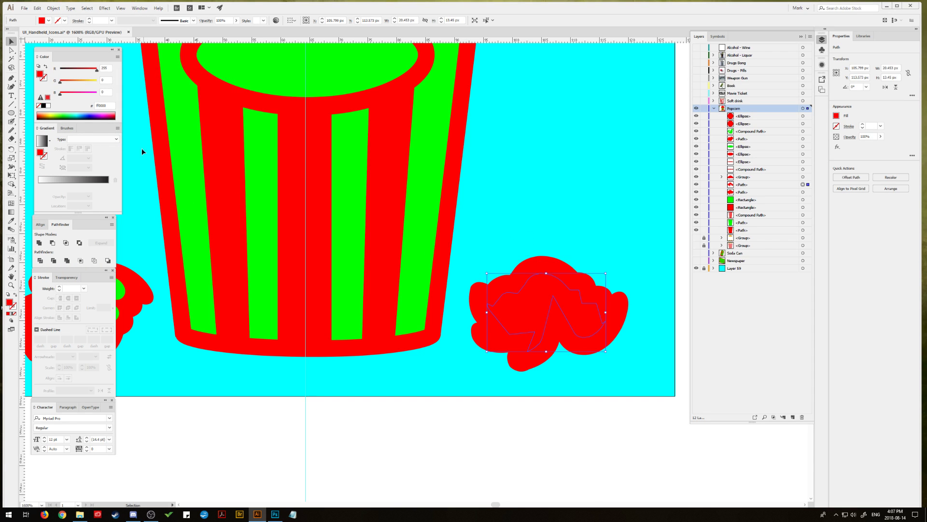
Step: Fill the inset path with the bucket's green and round off its sharp corners
{"action": "left_click", "coordinate": [12, 221]}
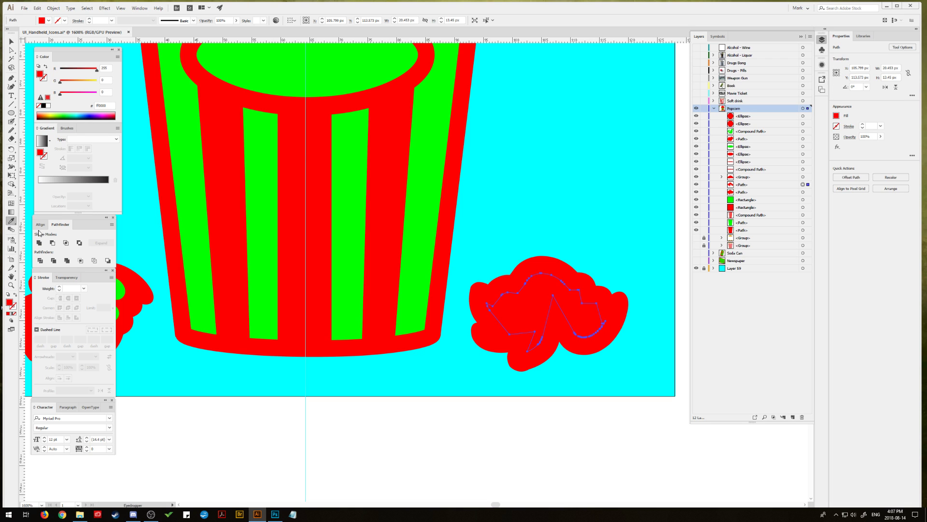
{"action": "left_click", "coordinate": [430, 251]}
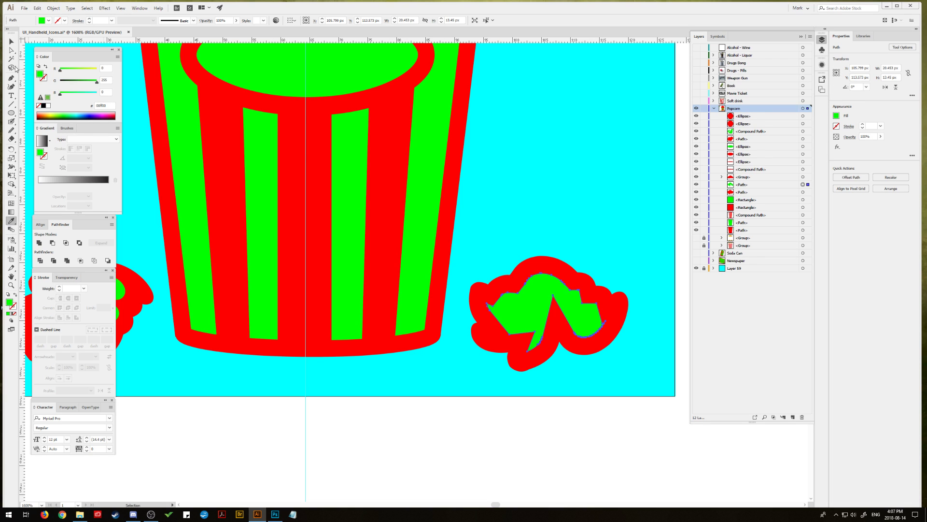
{"action": "left_click", "coordinate": [11, 50]}
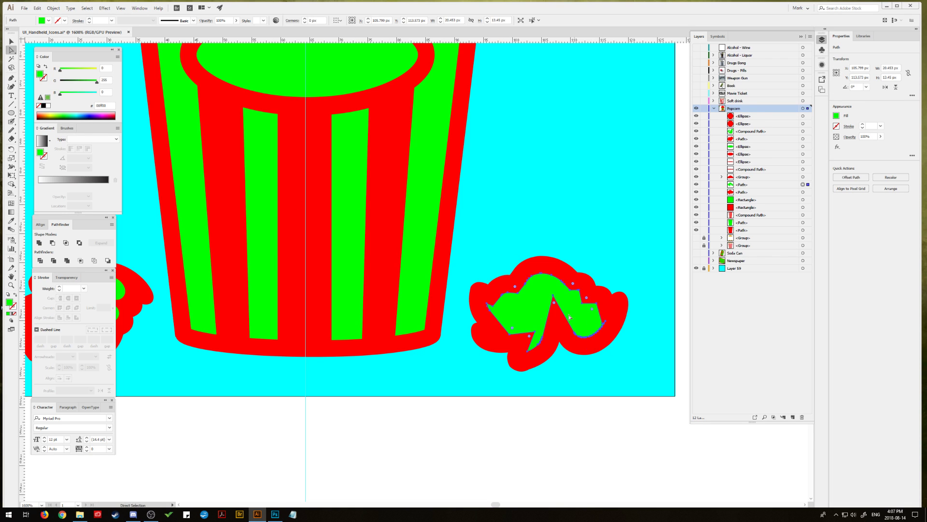
{"action": "mouse_move", "coordinate": [554, 303]}
{"action": "left_mouse_down"}
{"action": "mouse_move", "coordinate": [554, 333]}
{"action": "mouse_move", "coordinate": [514, 320]}
{"action": "mouse_move", "coordinate": [522, 309]}
{"action": "left_mouse_up"}
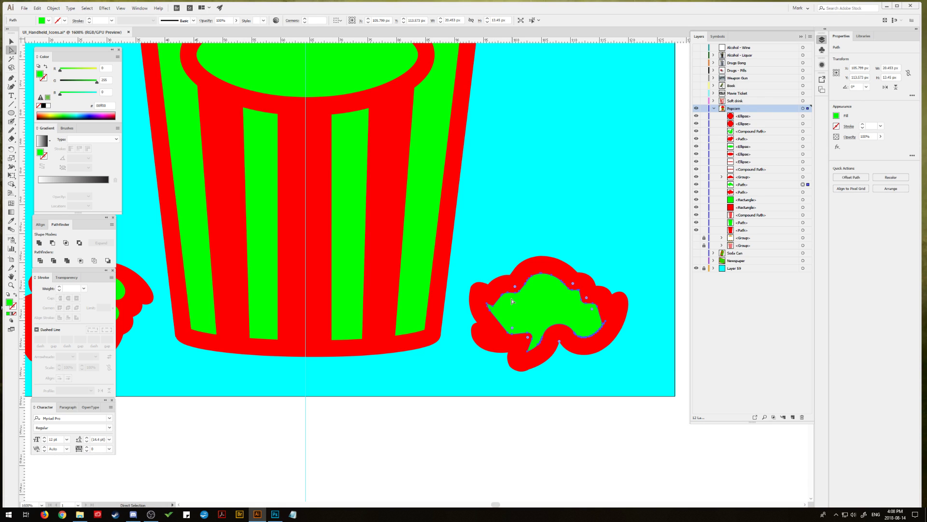
Step: Smooth the lower edge of the green inset shape with the Smooth tool, and deselect it
{"action": "left_click", "coordinate": [11, 130]}
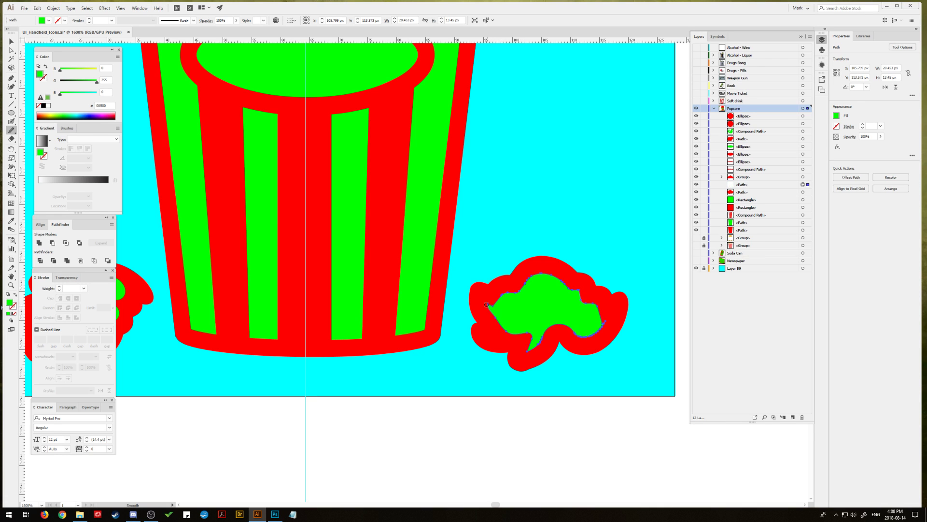
{"action": "mouse_move", "coordinate": [507, 331]}
{"action": "left_mouse_down"}
{"action": "mouse_move", "coordinate": [501, 298]}
{"action": "mouse_move", "coordinate": [484, 301]}
{"action": "mouse_move", "coordinate": [519, 293]}
{"action": "mouse_move", "coordinate": [533, 274]}
{"action": "mouse_move", "coordinate": [582, 287]}
{"action": "mouse_move", "coordinate": [584, 299]}
{"action": "mouse_move", "coordinate": [571, 287]}
{"action": "mouse_move", "coordinate": [592, 302]}
{"action": "mouse_move", "coordinate": [566, 286]}
{"action": "mouse_move", "coordinate": [605, 319]}
{"action": "mouse_move", "coordinate": [587, 335]}
{"action": "mouse_move", "coordinate": [608, 322]}
{"action": "mouse_move", "coordinate": [598, 336]}
{"action": "mouse_move", "coordinate": [601, 317]}
{"action": "mouse_move", "coordinate": [598, 335]}
{"action": "mouse_move", "coordinate": [599, 323]}
{"action": "mouse_move", "coordinate": [585, 337]}
{"action": "mouse_move", "coordinate": [601, 326]}
{"action": "mouse_move", "coordinate": [568, 323]}
{"action": "mouse_move", "coordinate": [525, 349]}
{"action": "mouse_move", "coordinate": [546, 333]}
{"action": "mouse_move", "coordinate": [527, 349]}
{"action": "mouse_move", "coordinate": [590, 334]}
{"action": "left_mouse_up"}
{"action": "left_click", "coordinate": [11, 41]}
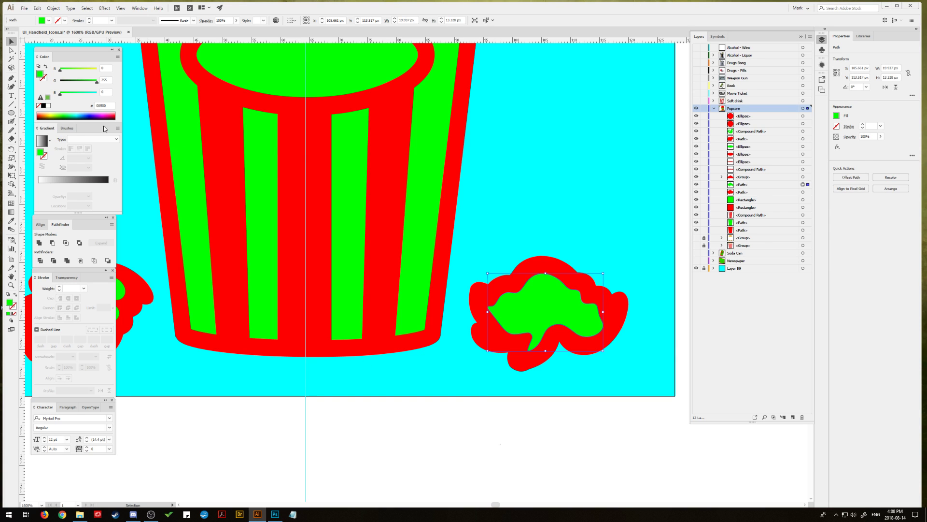
{"action": "key", "text": "ctrl+shift+a"}
Step: Draw a closed Pen shape covering the green inset's left half, with two curved arcs as its upper edge
{"action": "left_click", "coordinate": [10, 79]}
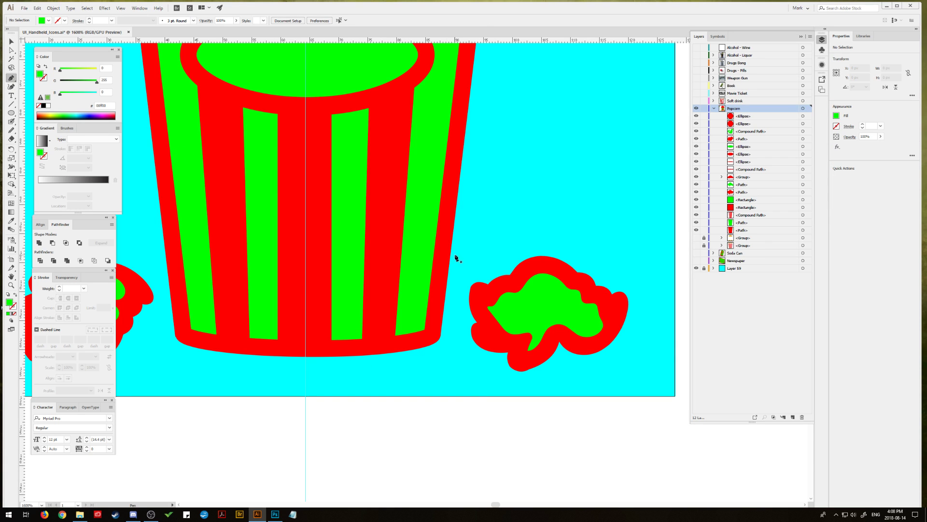
{"action": "left_click", "coordinate": [477, 291]}
{"action": "left_click_drag", "start_coordinate": [527, 309], "coordinate": [530, 335]}
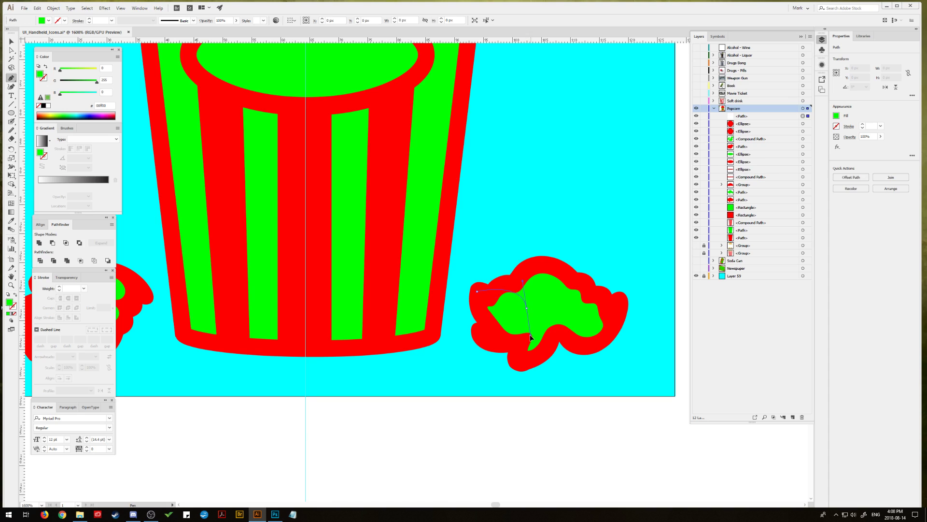
{"action": "left_click", "coordinate": [527, 309]}
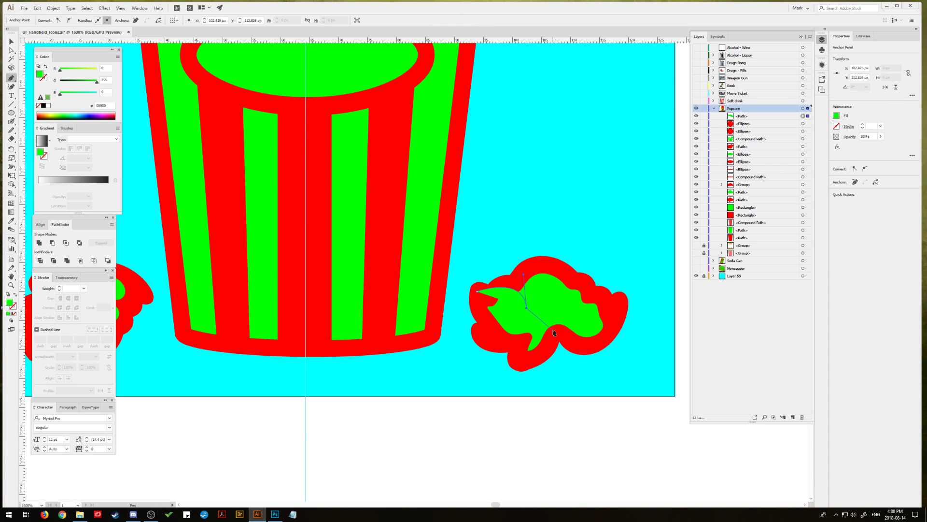
{"action": "left_click_drag", "start_coordinate": [559, 341], "coordinate": [564, 364]}
{"action": "left_click", "coordinate": [560, 331]}
{"action": "left_click", "coordinate": [537, 362]}
{"action": "left_click", "coordinate": [510, 362]}
{"action": "left_click", "coordinate": [495, 352]}
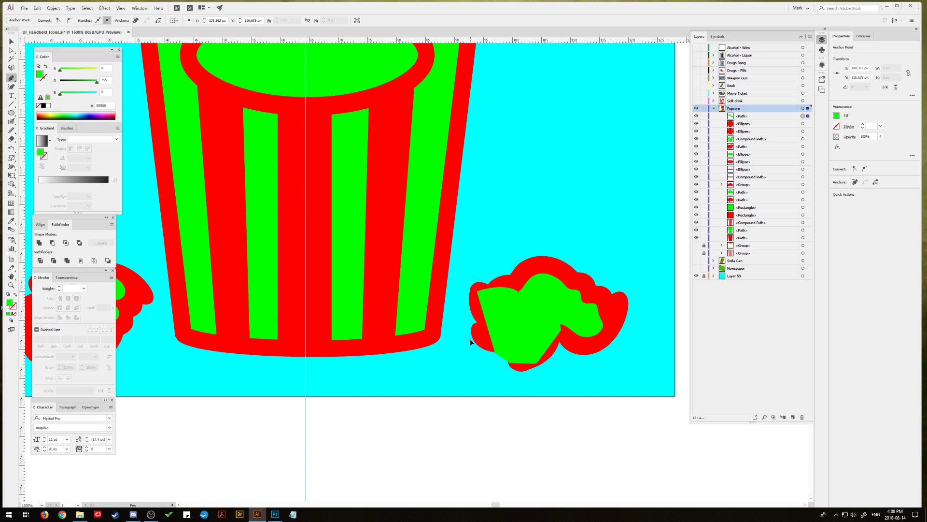
{"action": "left_click_drag", "start_coordinate": [470, 339], "coordinate": [470, 310]}
{"action": "left_click", "coordinate": [475, 292]}
Step: Cut the covering shape out of the green inset with Minus Front, and deselect the result
{"action": "key", "text": "v"}
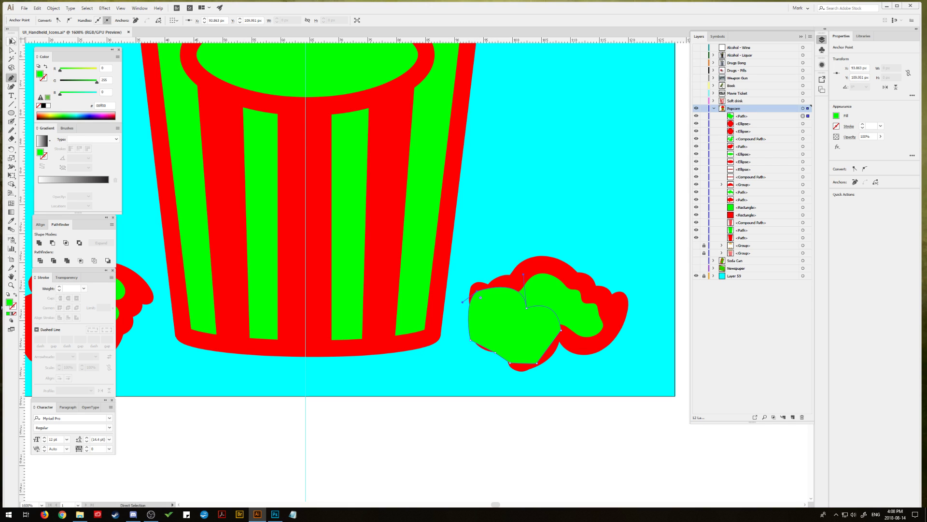
{"action": "left_click", "coordinate": [553, 295], "text": "shift"}
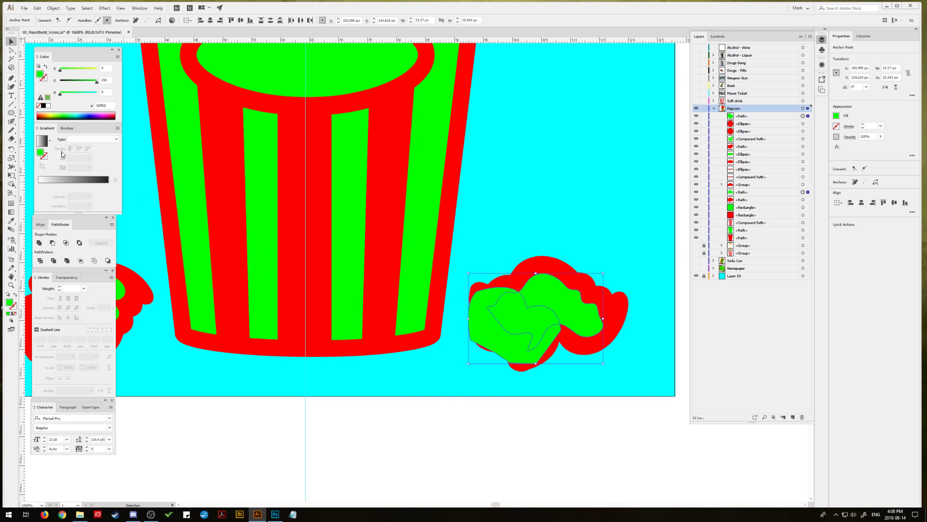
{"action": "left_click", "coordinate": [54, 243]}
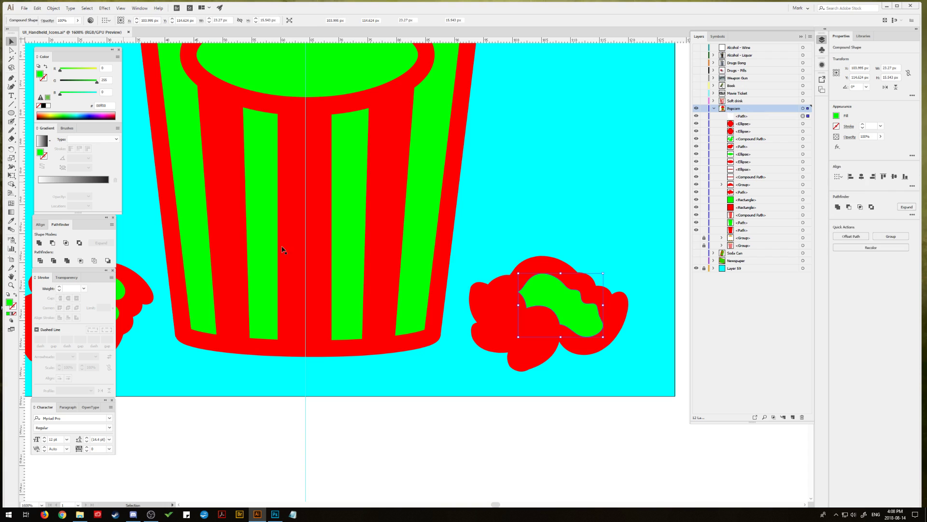
{"action": "left_click", "coordinate": [530, 207]}
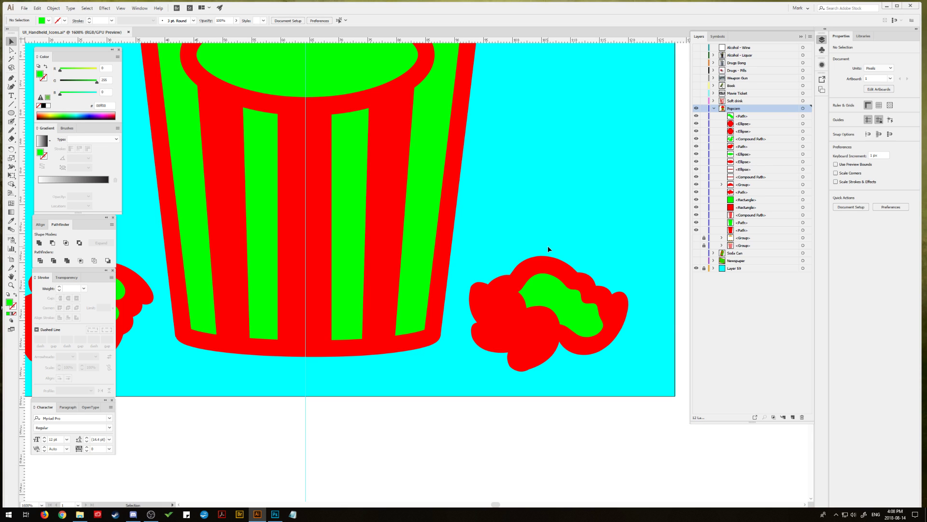
Step: Draw a circle about 1.6 px wide in the upper part of the green shape and fill it with the bucket's red
{"action": "left_click", "coordinate": [11, 113]}
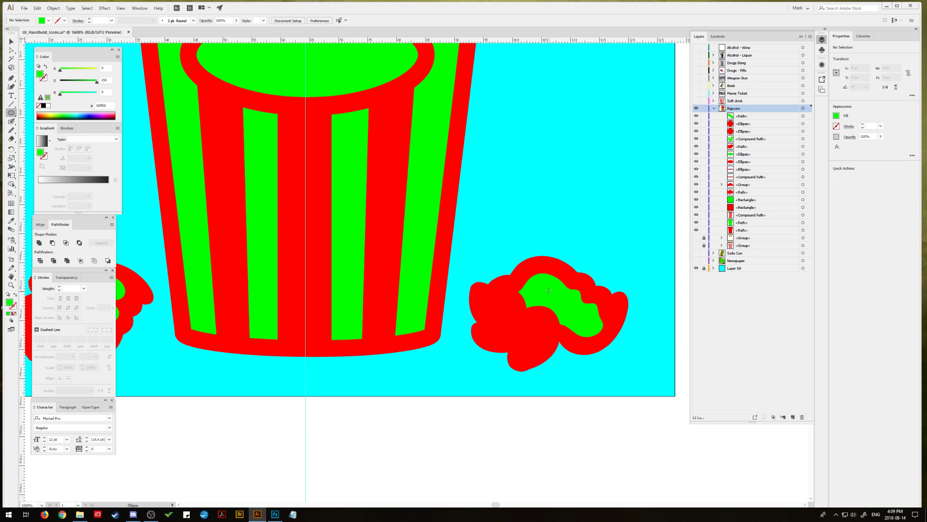
{"action": "left_click_drag", "start_coordinate": [540, 286], "coordinate": [550, 295]}
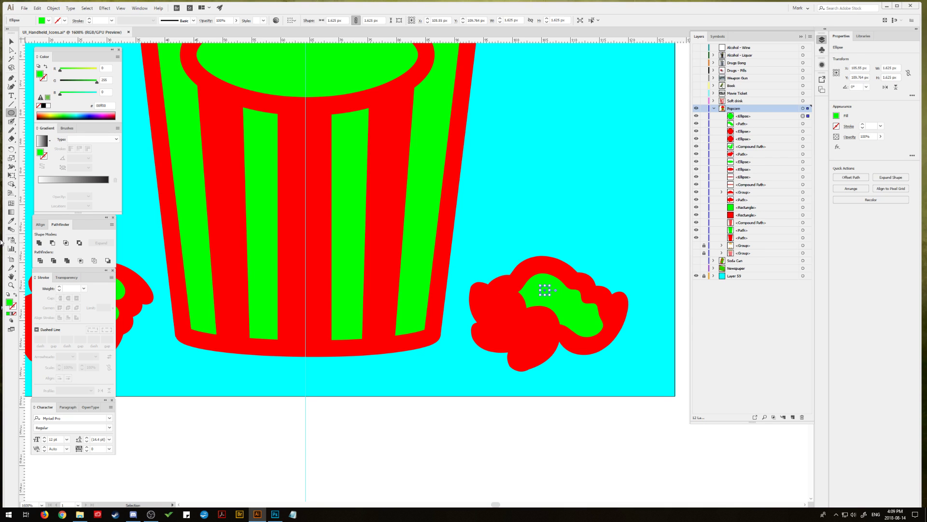
{"action": "key", "text": "i"}
{"action": "left_click", "coordinate": [392, 309]}
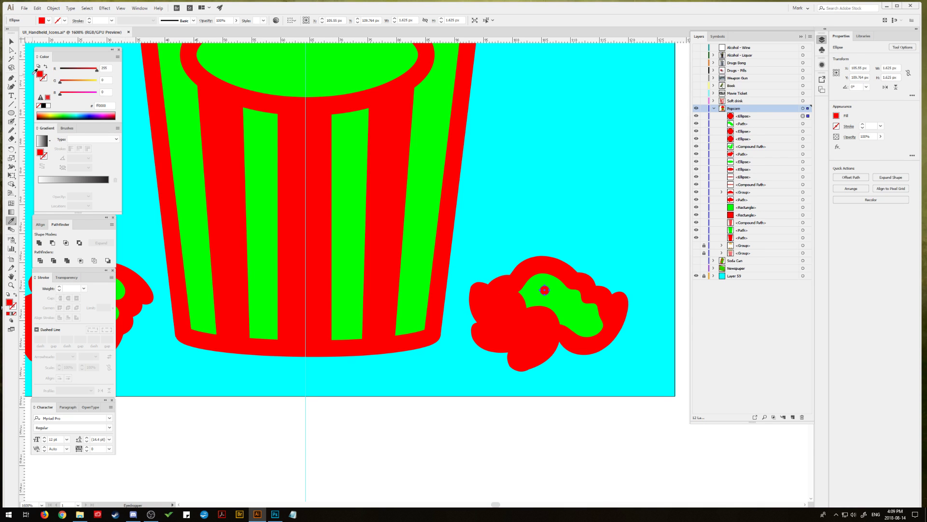
{"action": "key", "text": "v"}
{"action": "left_click", "coordinate": [504, 186]}
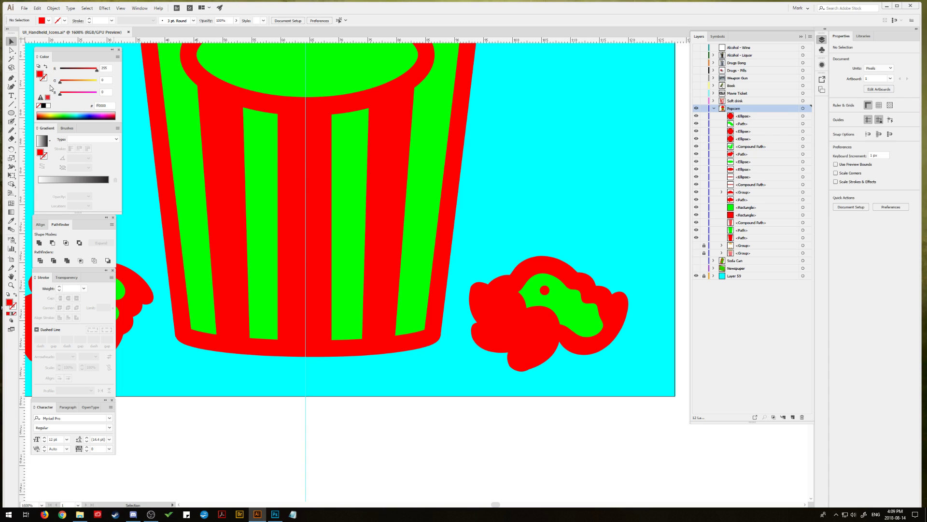
Step: Draw an open curved path through the plain red left lobe of the same popcorn piece
{"action": "left_click", "coordinate": [11, 78]}
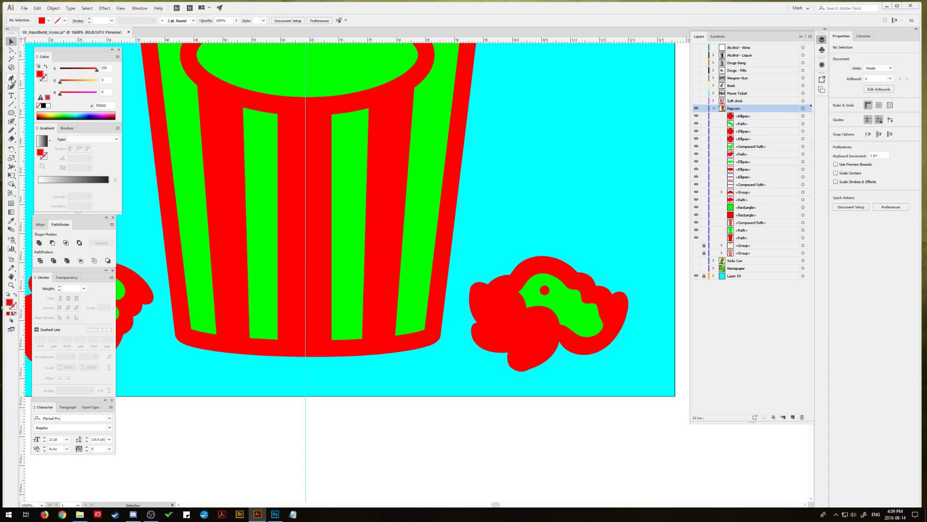
{"action": "left_click", "coordinate": [496, 307]}
{"action": "left_click_drag", "start_coordinate": [524, 333], "coordinate": [558, 340]}
Step: Give the curved path a green 3 pt stroke with round caps and no fill, and deselect it
{"action": "key", "text": "i"}
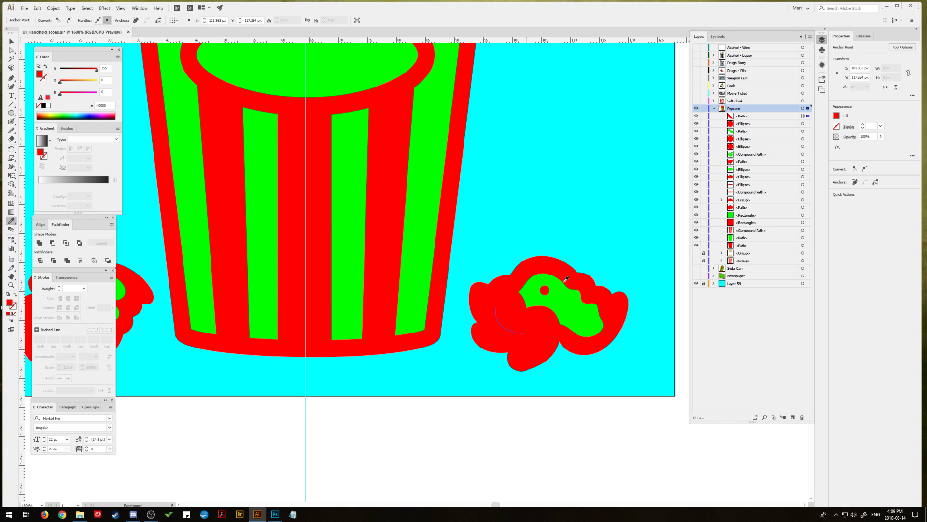
{"action": "left_click", "coordinate": [565, 280]}
{"action": "left_click", "coordinate": [14, 295]}
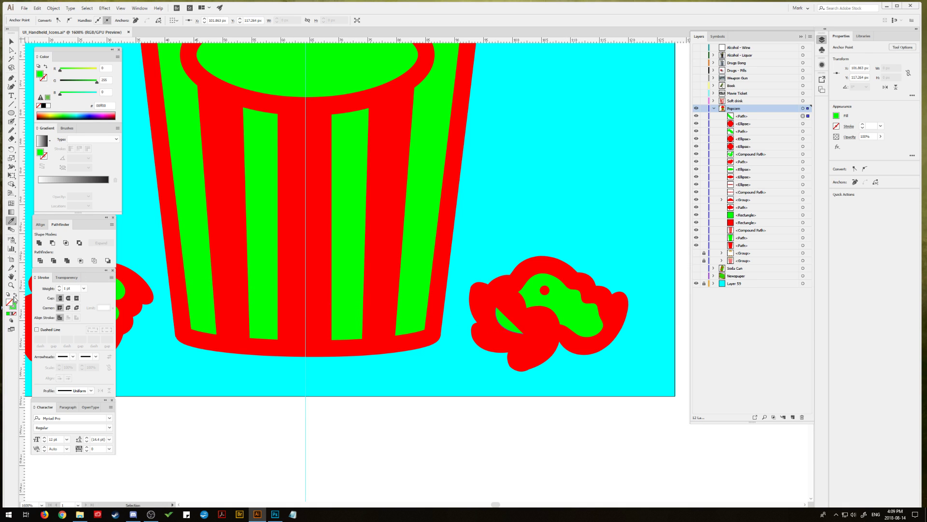
{"action": "left_click", "coordinate": [59, 287]}
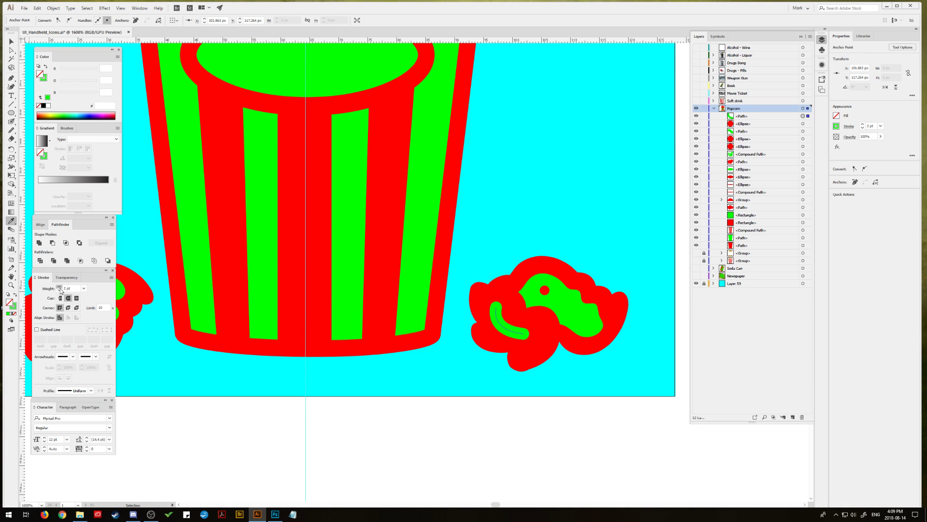
{"action": "left_click", "coordinate": [59, 287]}
{"action": "left_click", "coordinate": [11, 41]}
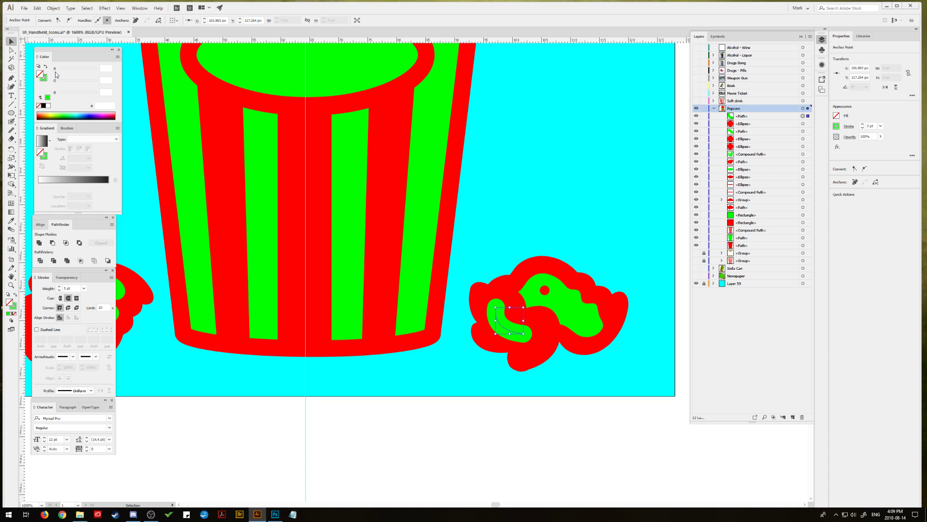
{"action": "key", "text": "ctrl+shift+a"}
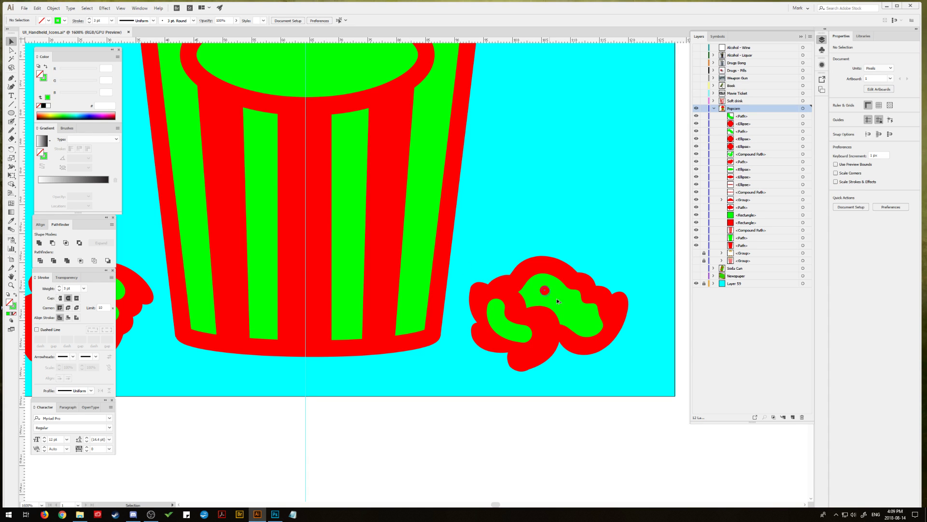
Step: Add a smaller copy of the red dot near the green shape's lower end, and nudge the curved green stroke within its lobe
{"action": "left_click_drag", "start_coordinate": [545, 290], "coordinate": [581, 314]}
{"action": "key", "text": "ctrl+shift+a"}
{"action": "left_click_drag", "start_coordinate": [450, 315], "coordinate": [455, 338]}
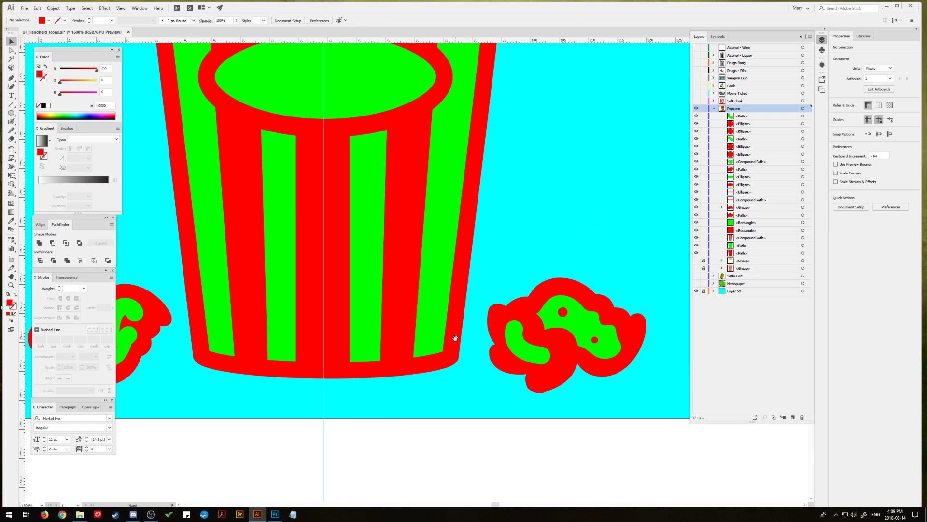
{"action": "left_click", "coordinate": [526, 350]}
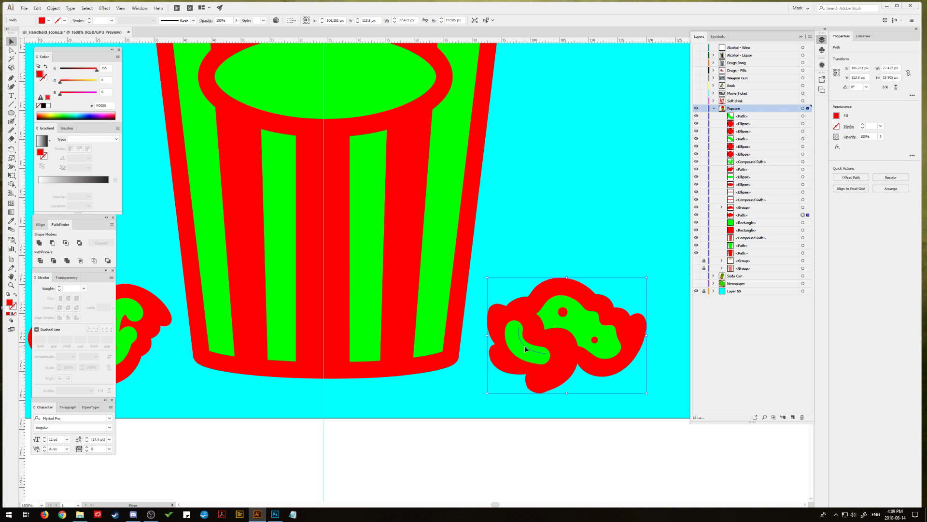
{"action": "left_click", "coordinate": [524, 345]}
{"action": "key", "text": "ctrl+shift+a"}
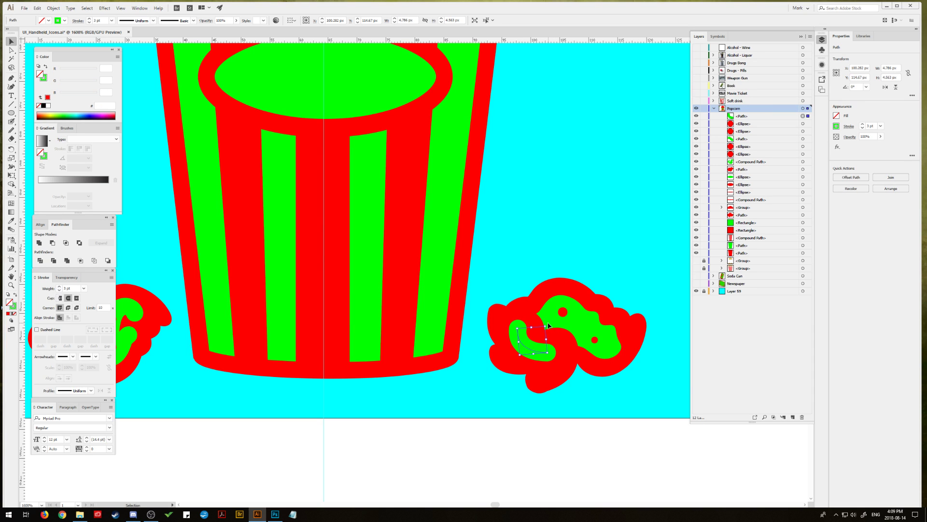
Step: Examine the detailed popcorn pieces on both sides together with the whole bucket and its popcorn top
{"action": "key", "text": "ctrl+minus"}
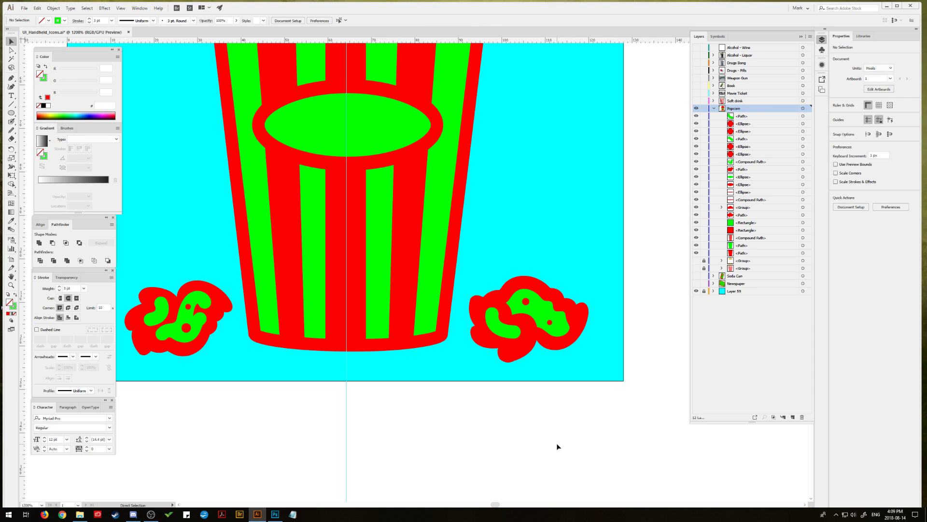
{"action": "left_click_drag", "start_coordinate": [427, 300], "coordinate": [468, 341]}
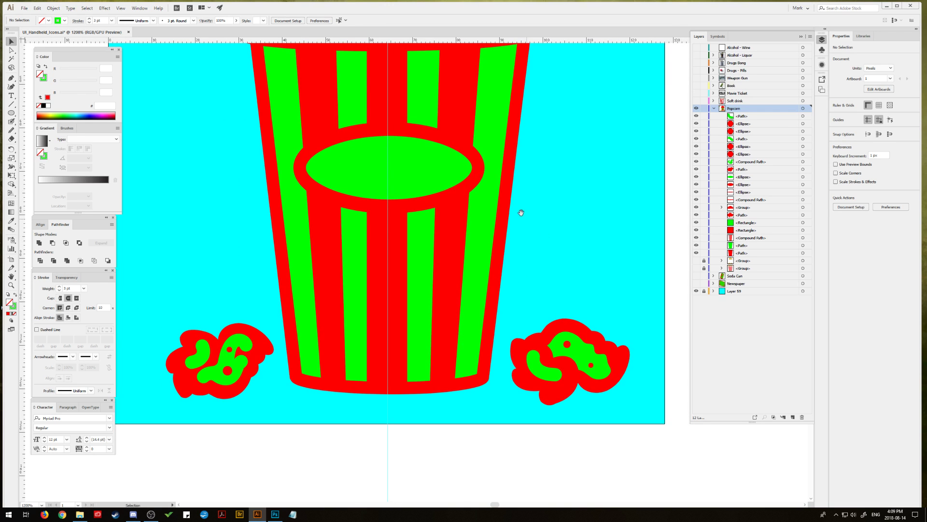
{"action": "left_click_drag", "start_coordinate": [521, 213], "coordinate": [513, 248]}
{"action": "mouse_move", "coordinate": [408, 177]}
{"action": "left_mouse_down"}
{"action": "mouse_move", "coordinate": [414, 223]}
{"action": "mouse_move", "coordinate": [401, 240]}
{"action": "mouse_move", "coordinate": [384, 188]}
{"action": "left_mouse_up"}
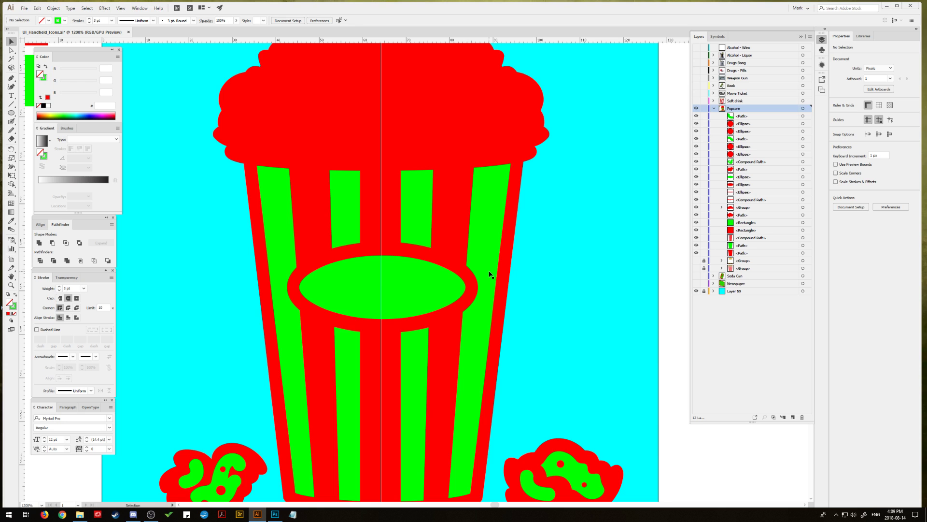
{"action": "scroll", "coordinate": [490, 271], "scroll_direction": "right", "scroll_amount": 1}
{"action": "scroll", "coordinate": [531, 262], "scroll_direction": "down", "scroll_amount": 3}
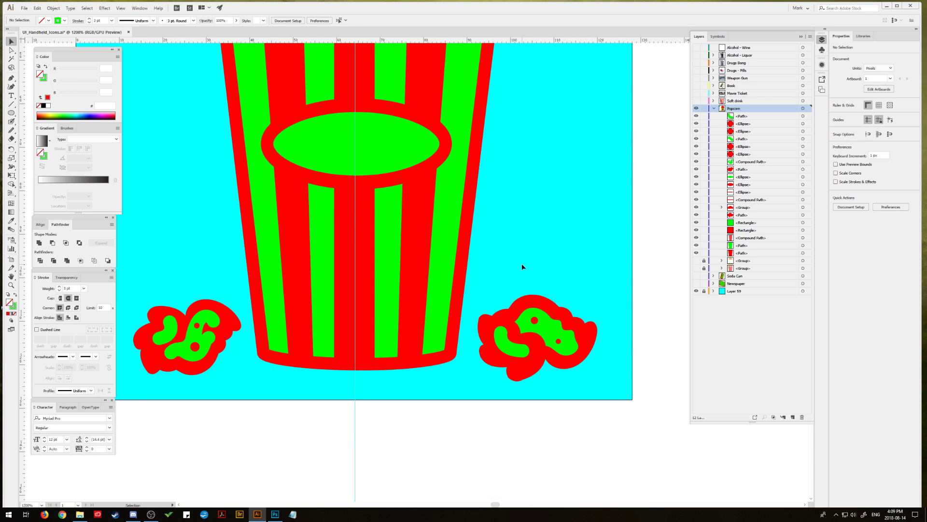
{"action": "left_click_drag", "start_coordinate": [419, 203], "coordinate": [435, 263]}
{"action": "left_click_drag", "start_coordinate": [379, 149], "coordinate": [395, 202]}
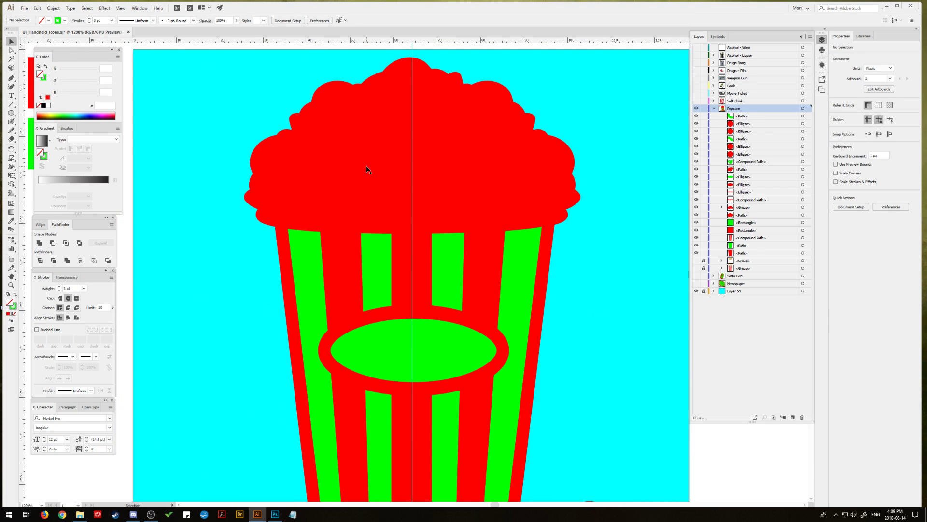
Step: Lock the red popcorn group on top of the bucket
{"action": "left_click_drag", "start_coordinate": [369, 172], "coordinate": [355, 181]}
{"action": "left_click", "coordinate": [363, 151]}
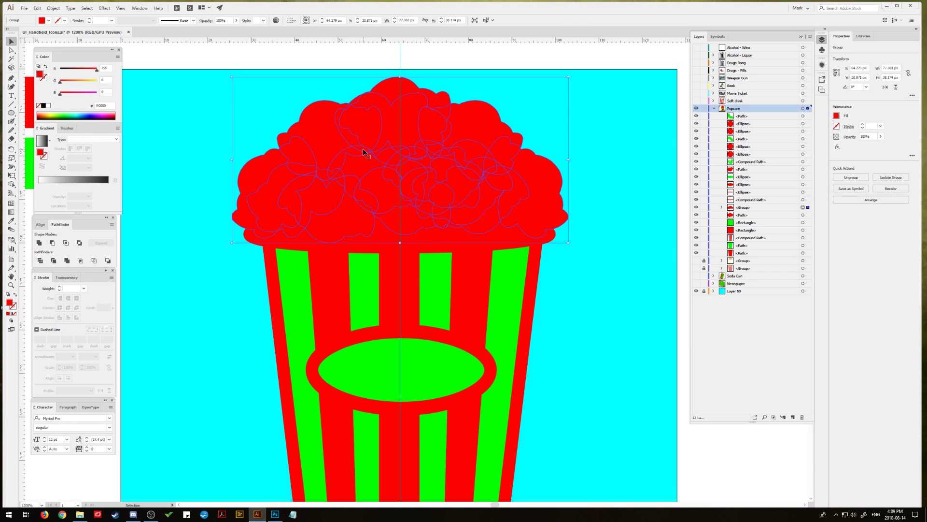
{"action": "key", "text": "ctrl+2"}
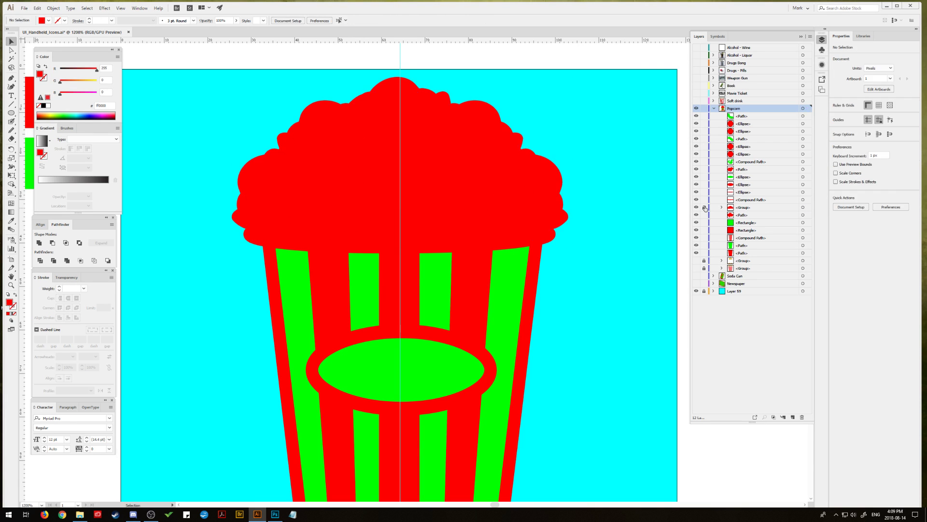
{"action": "left_click_drag", "start_coordinate": [454, 287], "coordinate": [456, 215]}
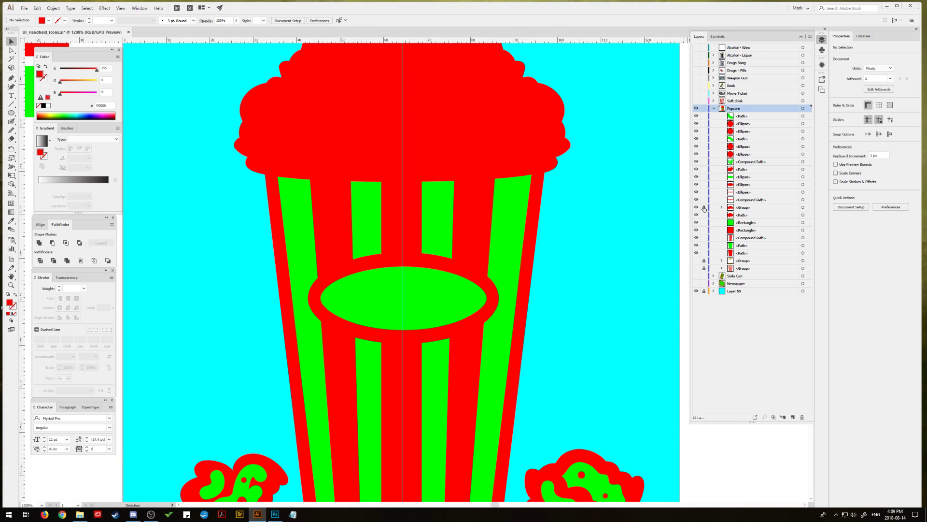
Step: Unlock the red popcorn group and paste a copy of it in front, keeping the lower copy locked and hidden
{"action": "left_click", "coordinate": [704, 207]}
{"action": "left_click", "coordinate": [802, 208]}
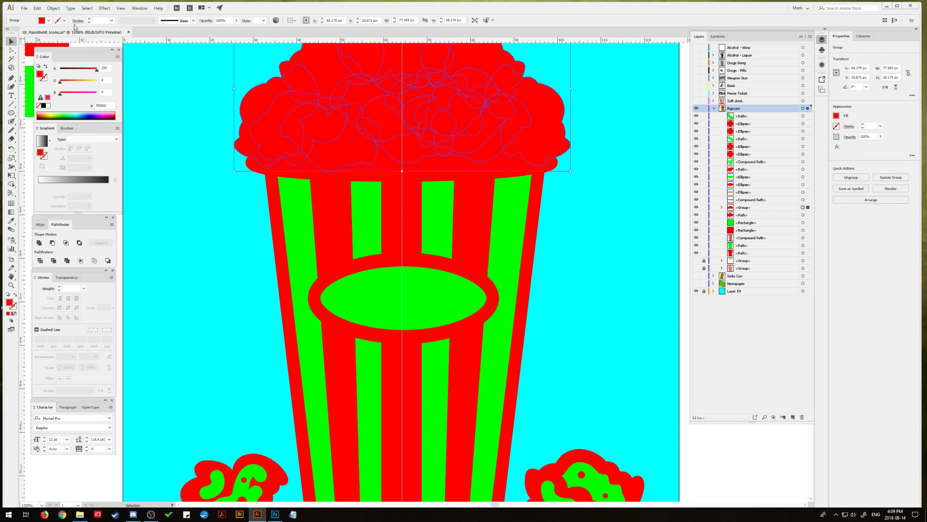
{"action": "left_click", "coordinate": [38, 8]}
{"action": "left_click", "coordinate": [37, 9]}
{"action": "left_click", "coordinate": [37, 8]}
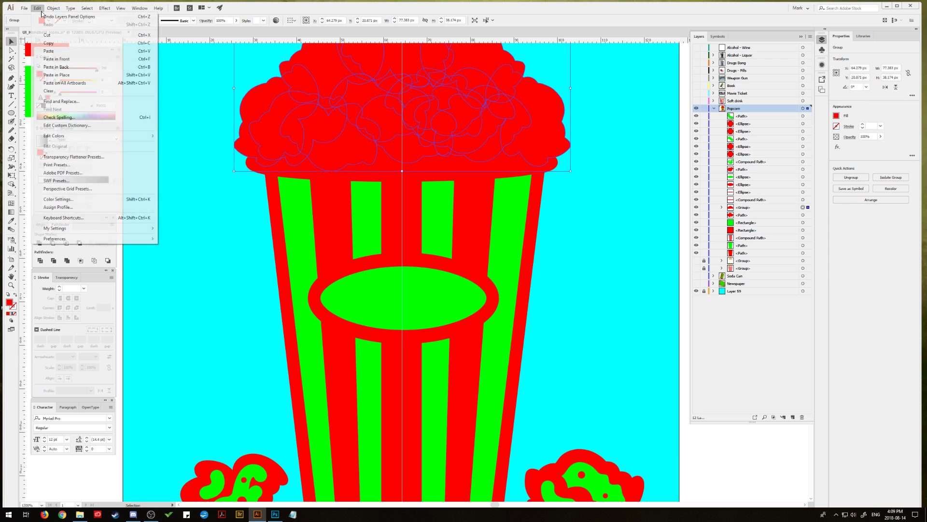
{"action": "left_click", "coordinate": [56, 58]}
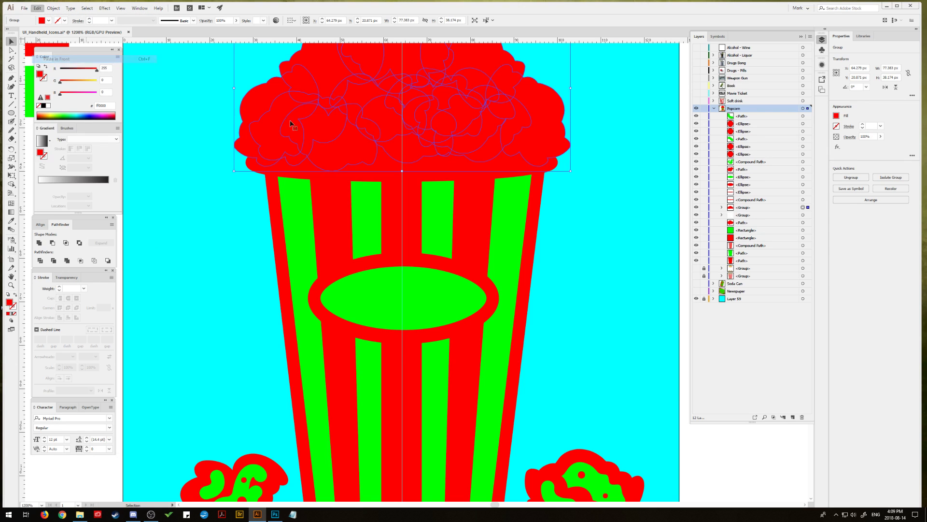
{"action": "left_click", "coordinate": [704, 214]}
{"action": "left_click", "coordinate": [696, 215]}
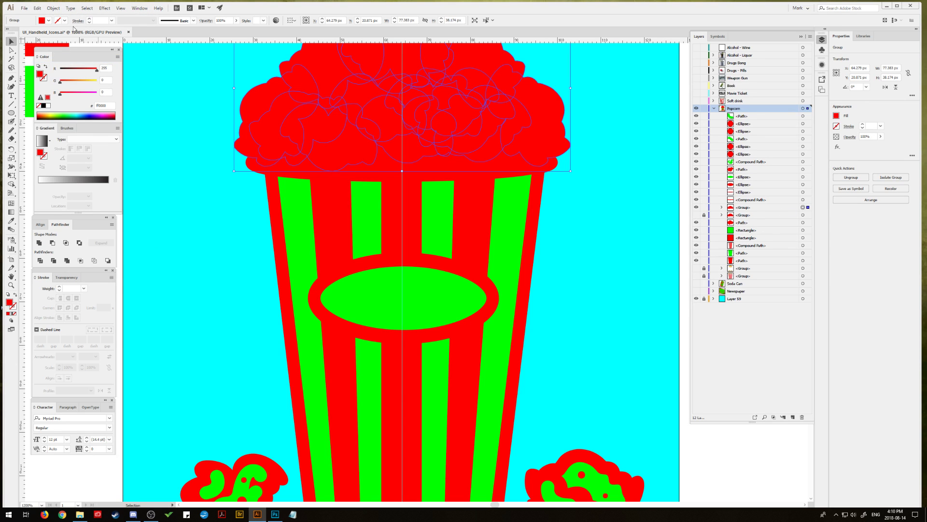
Step: Ungroup the visible popcorn group on top of the bucket and unite its pieces into one shape
{"action": "left_click", "coordinate": [53, 8]}
{"action": "left_click", "coordinate": [69, 45]}
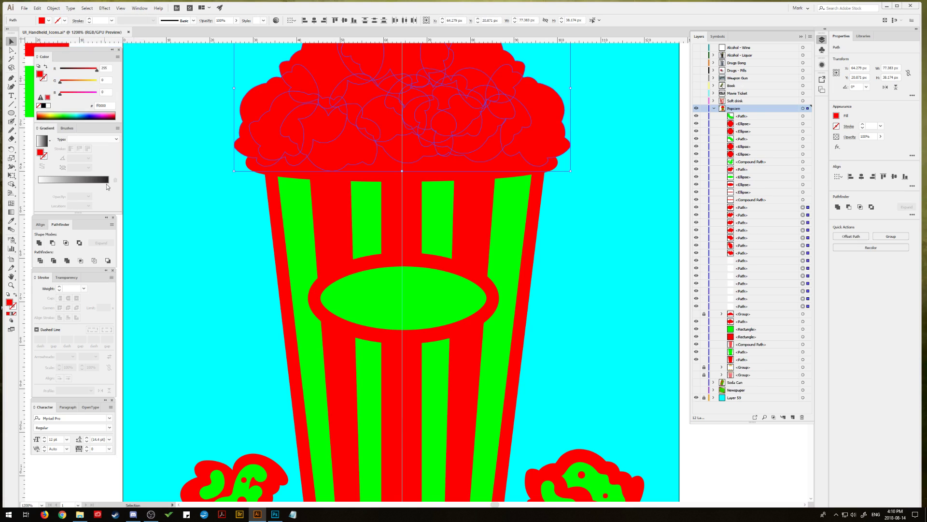
{"action": "left_click", "coordinate": [39, 242]}
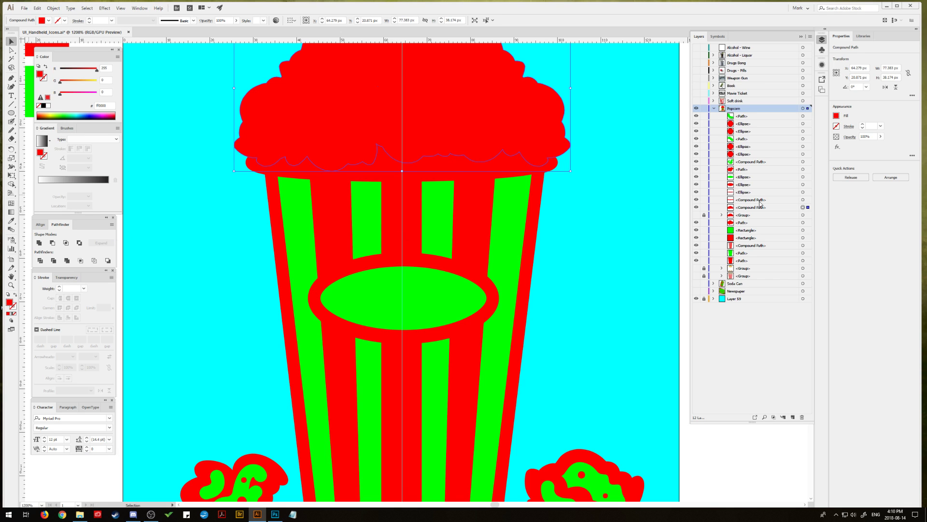
Step: Move the red rim ellipse beneath the rim ring in the stacking order, and unite it with the merged popcorn shape
{"action": "left_click", "coordinate": [803, 192]}
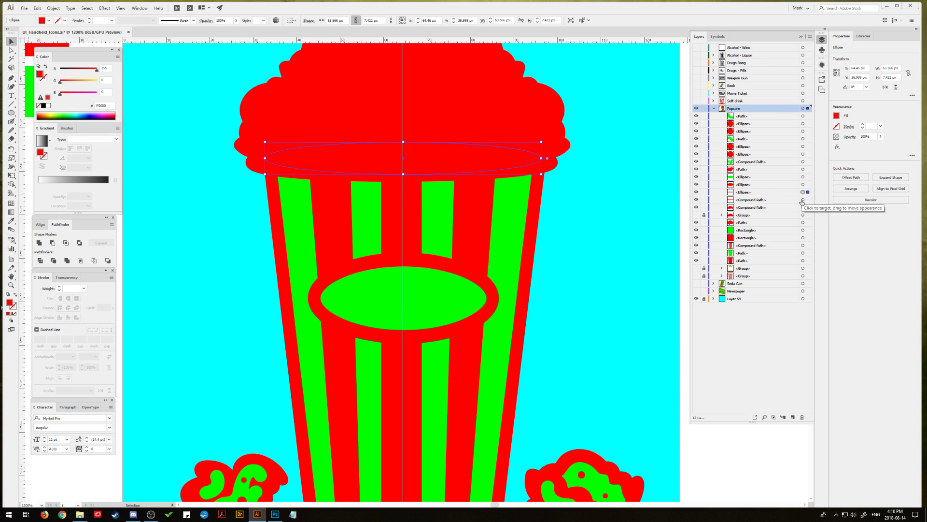
{"action": "left_click", "coordinate": [802, 199]}
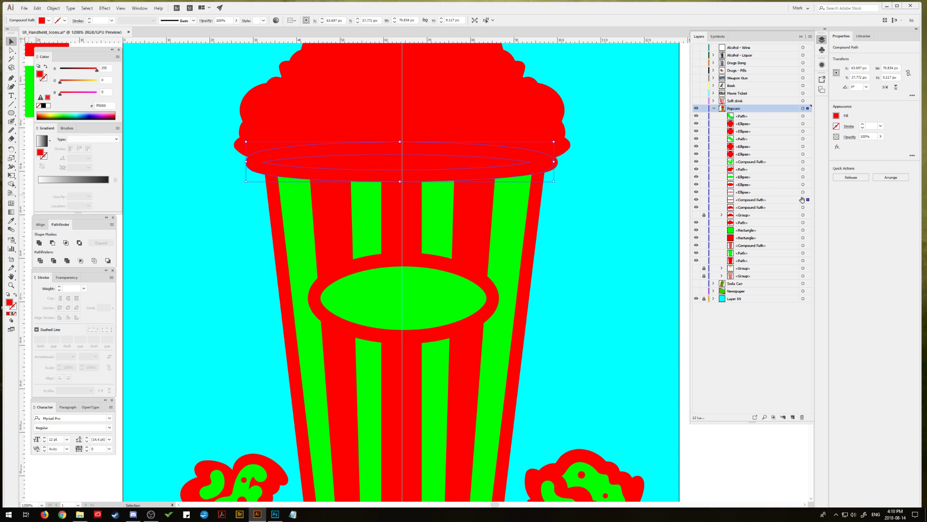
{"action": "left_click", "coordinate": [802, 192]}
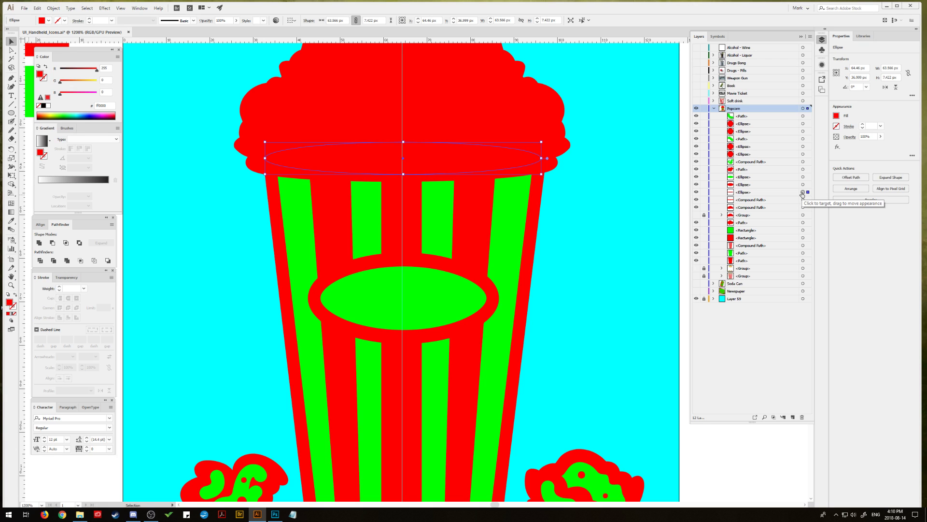
{"action": "left_click", "coordinate": [803, 207], "text": "shift"}
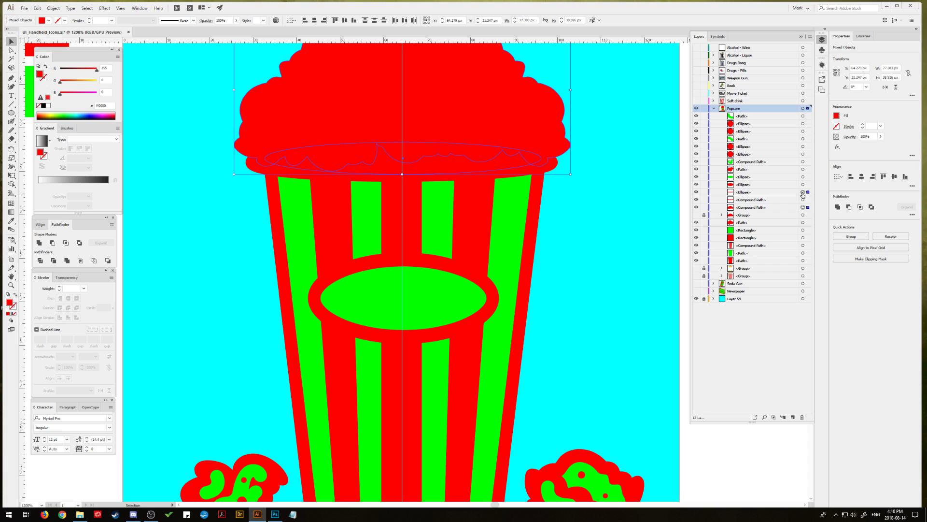
{"action": "left_click", "coordinate": [803, 192]}
{"action": "left_click_drag", "start_coordinate": [758, 196], "coordinate": [759, 209]}
{"action": "left_click", "coordinate": [803, 208], "text": "shift"}
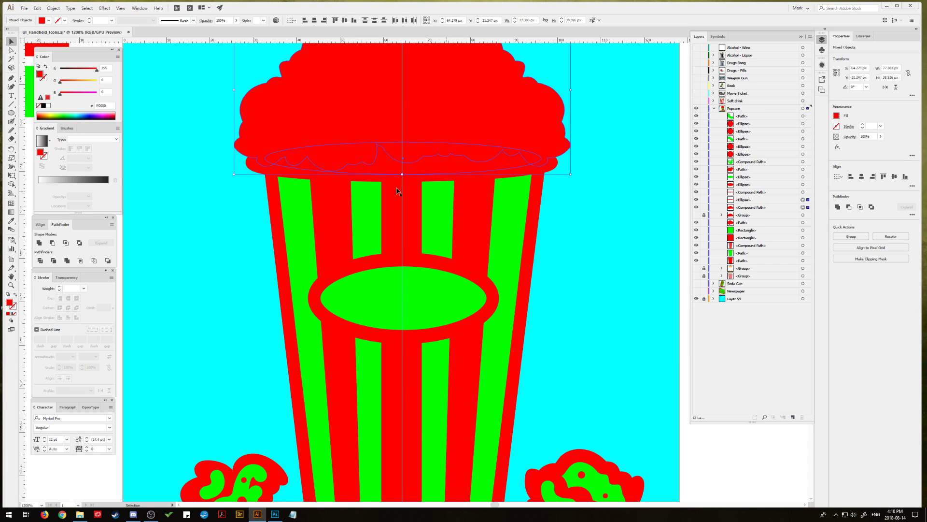
{"action": "left_click", "coordinate": [39, 242], "text": "alt"}
{"action": "left_click", "coordinate": [105, 246]}
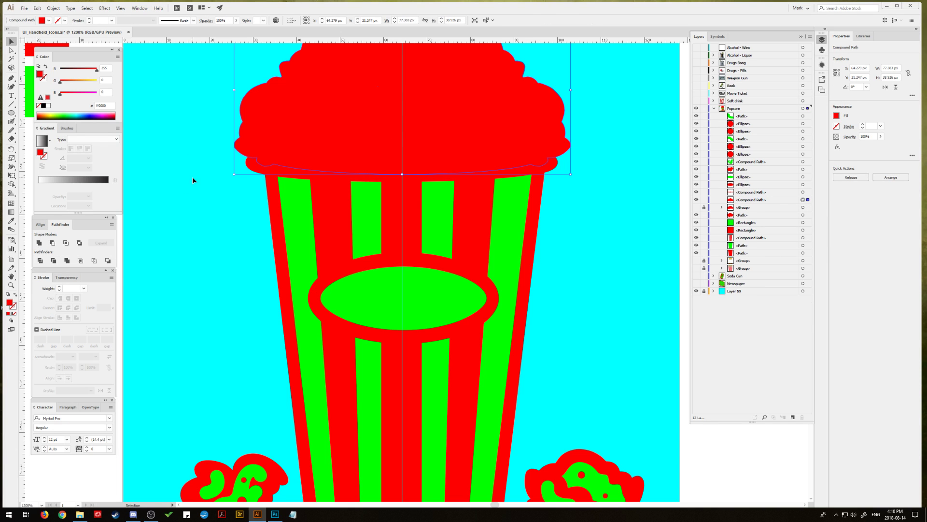
Step: Try a path offset of -5 px on the united popcorn shape, and undo it
{"action": "scroll", "coordinate": [192, 181], "scroll_direction": "up", "scroll_amount": 4}
{"action": "scroll", "coordinate": [192, 181], "scroll_direction": "up", "scroll_amount": 1}
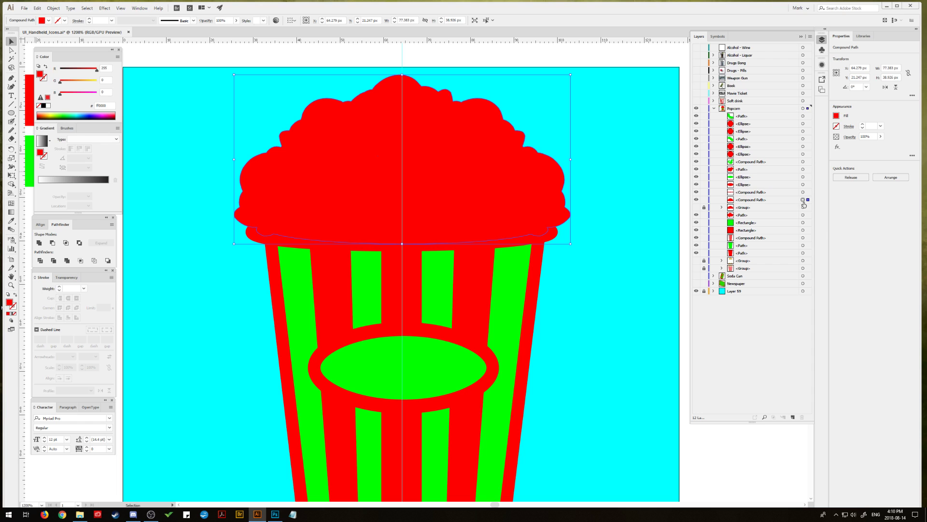
{"action": "left_click", "coordinate": [54, 8]}
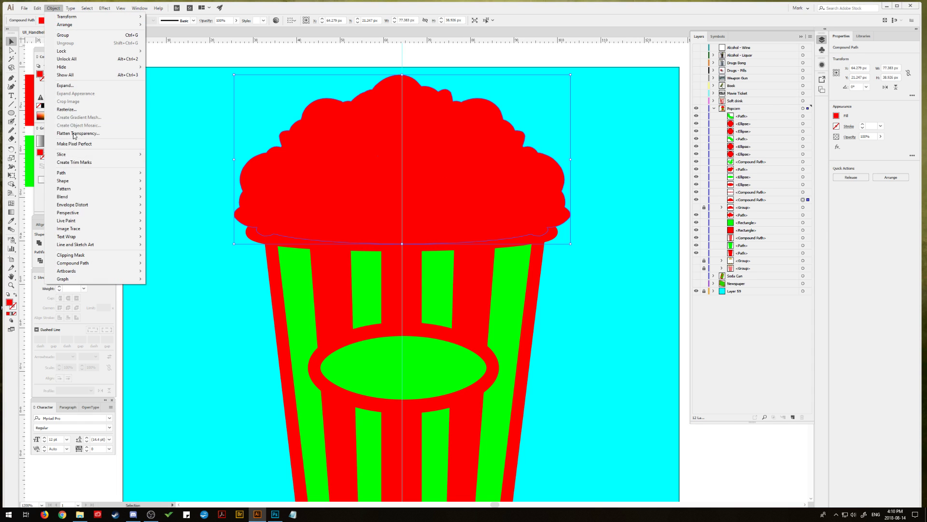
{"action": "mouse_move", "coordinate": [82, 173]}
{"action": "left_click", "coordinate": [168, 199]}
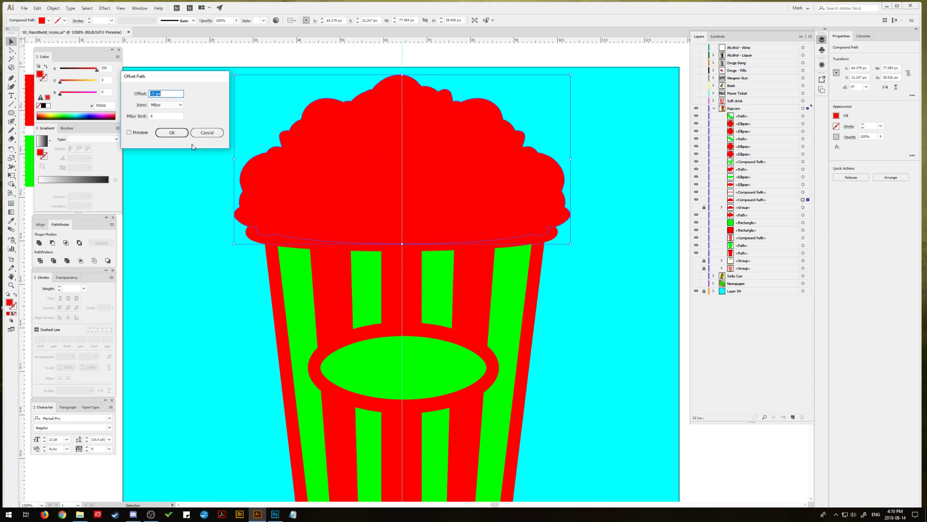
{"action": "left_click", "coordinate": [129, 132]}
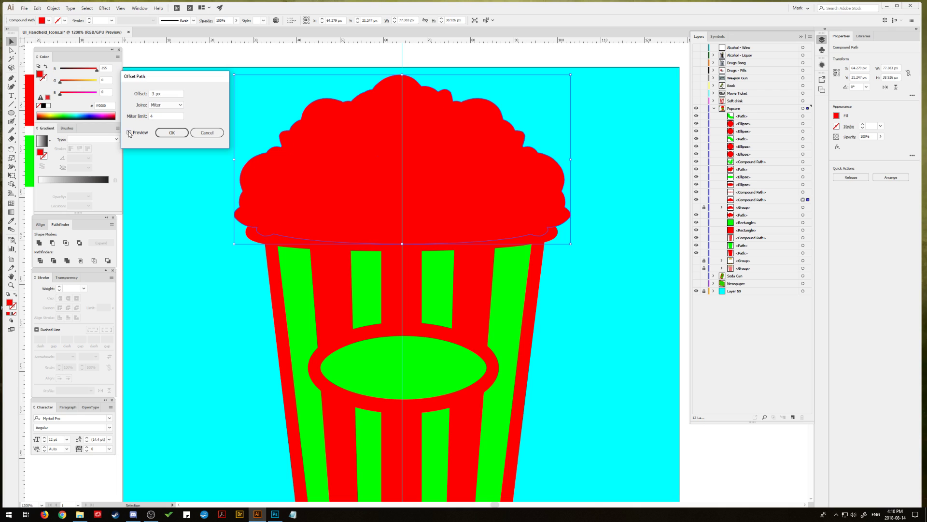
{"action": "left_click", "coordinate": [155, 93]}
{"action": "double_click", "coordinate": [152, 93]}
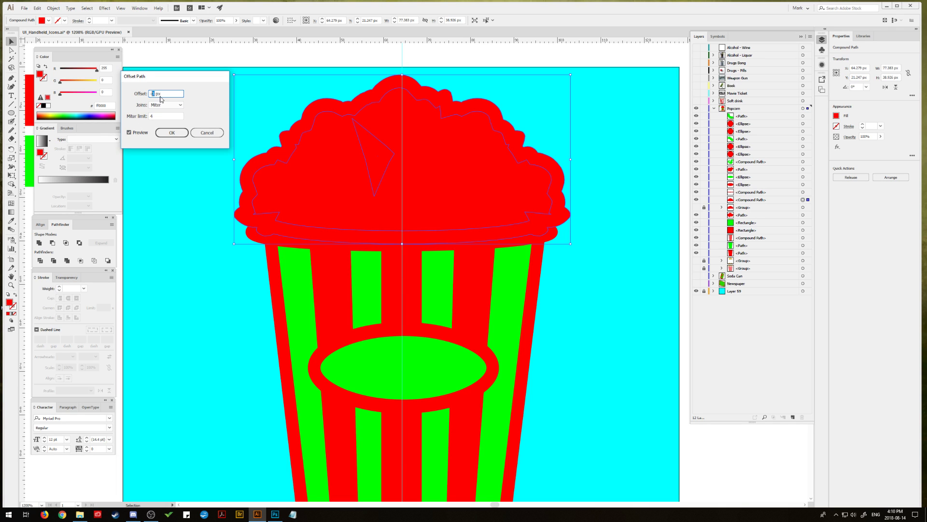
{"action": "type", "text": "-5"}
{"action": "left_click", "coordinate": [175, 131]}
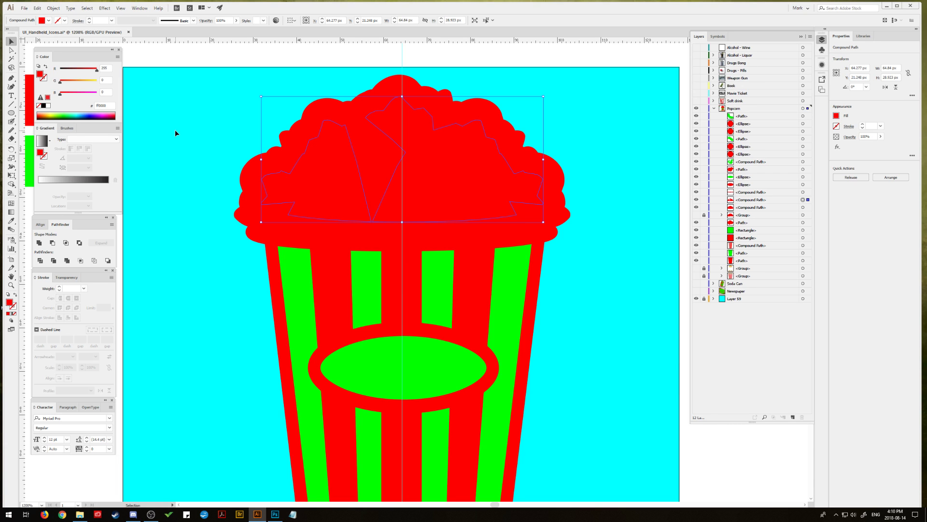
{"action": "key", "text": "ctrl+z"}
Step: Offset the united popcorn shape's path by -3 px with miter joins
{"action": "left_click", "coordinate": [53, 8]}
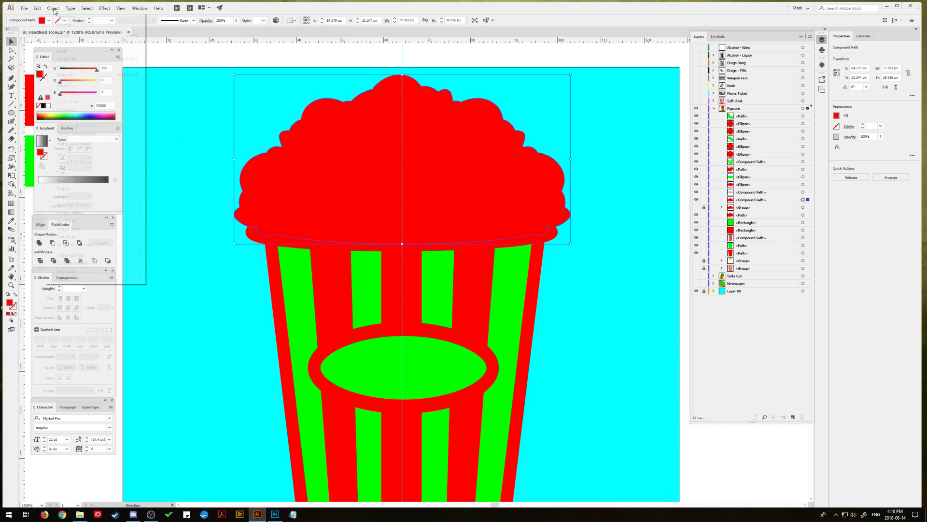
{"action": "mouse_move", "coordinate": [74, 173]}
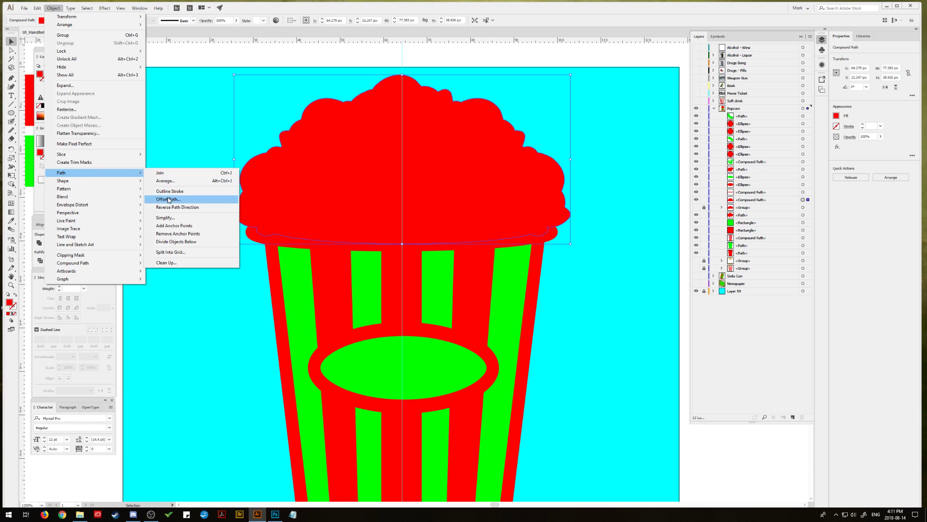
{"action": "left_click", "coordinate": [169, 199]}
{"action": "left_click", "coordinate": [129, 132]}
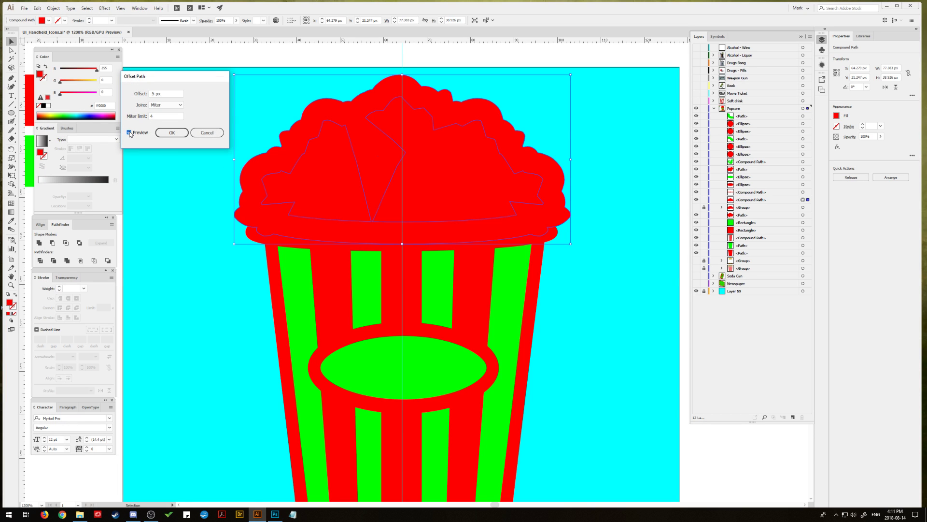
{"action": "left_click", "coordinate": [152, 94]}
{"action": "double_click", "coordinate": [152, 93]}
{"action": "type", "text": "3"}
{"action": "key", "text": "Return"}
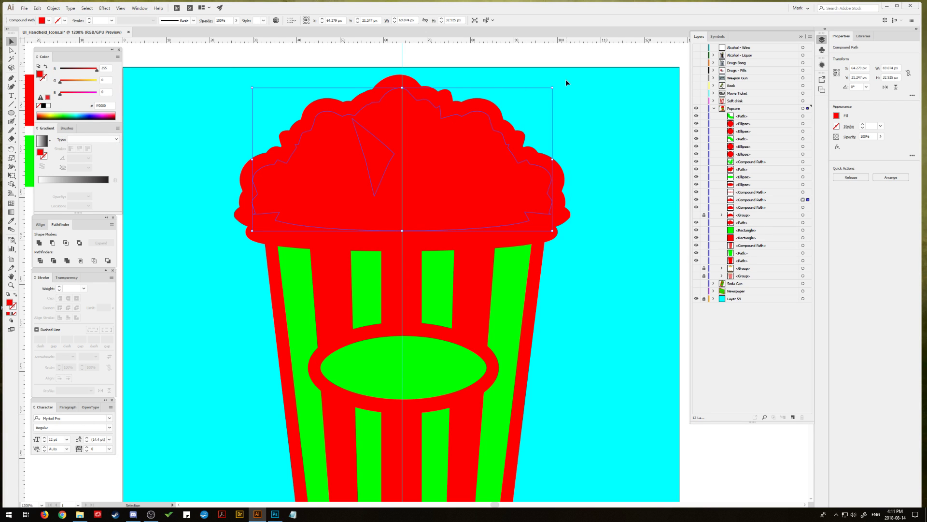
Step: Scale the offset popcorn shape down slightly about its centre, and fill it with the green sampled from the bucket stripes
{"action": "left_click_drag", "start_coordinate": [552, 87], "coordinate": [549, 89]}
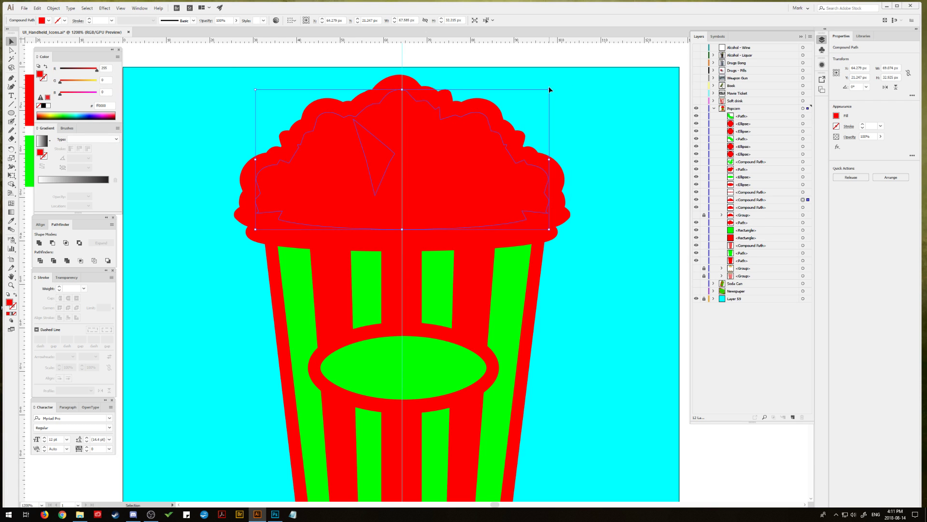
{"action": "left_click", "coordinate": [10, 220]}
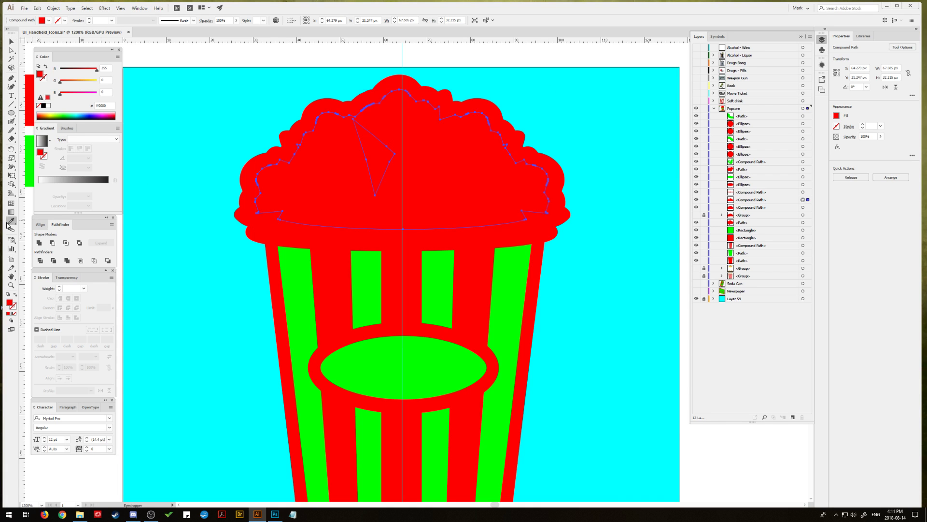
{"action": "left_click", "coordinate": [295, 271]}
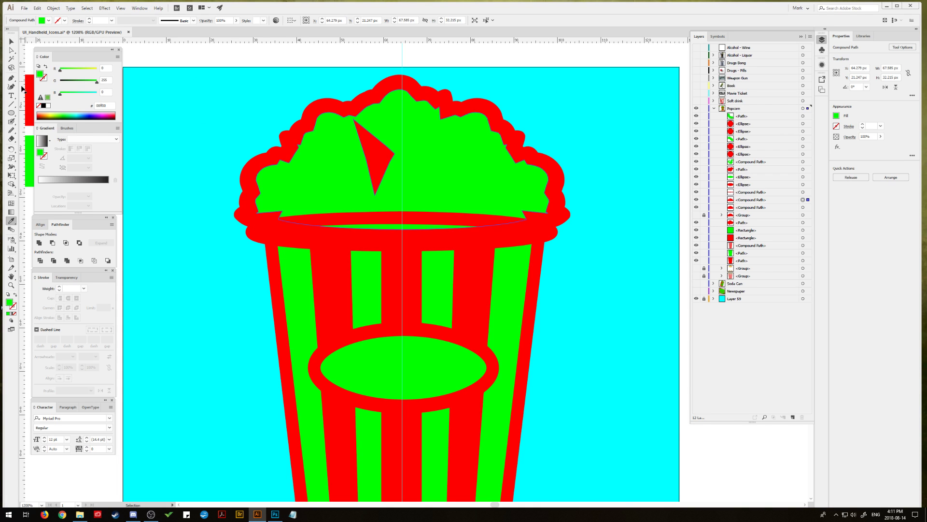
Step: Delete the anchor points of the stray wedge inside the green popcorn shape, and deselect the shape
{"action": "left_click_drag", "start_coordinate": [10, 78], "coordinate": [34, 95]}
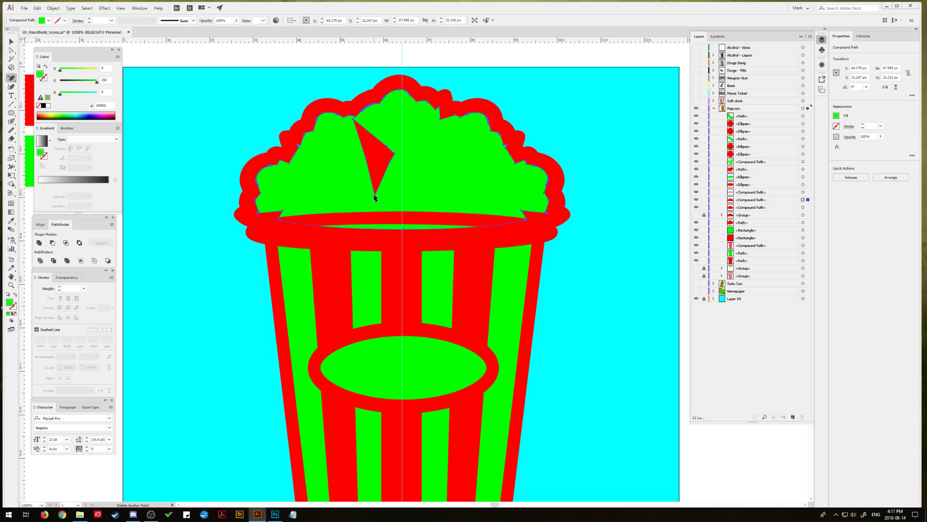
{"action": "left_click", "coordinate": [375, 196]}
{"action": "left_click", "coordinate": [384, 166]}
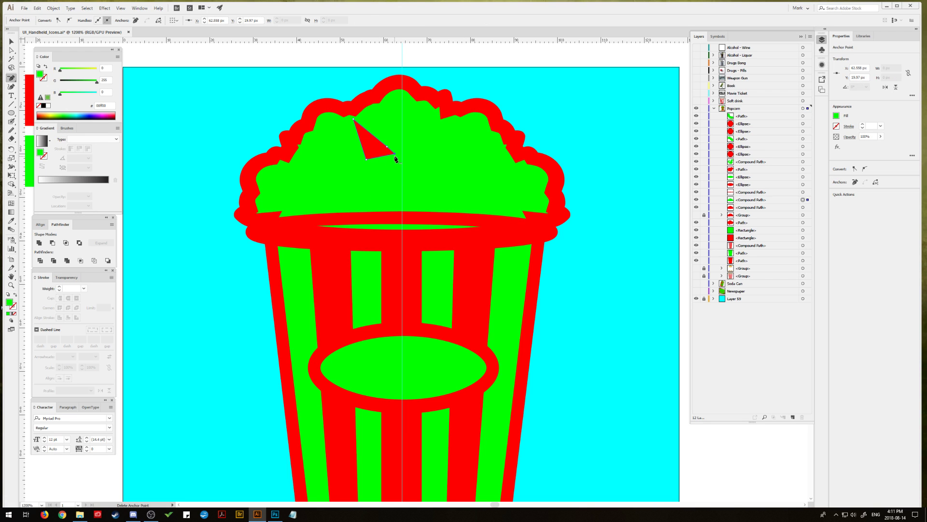
{"action": "left_click", "coordinate": [392, 151]}
{"action": "left_click", "coordinate": [387, 147]}
{"action": "left_click", "coordinate": [368, 159]}
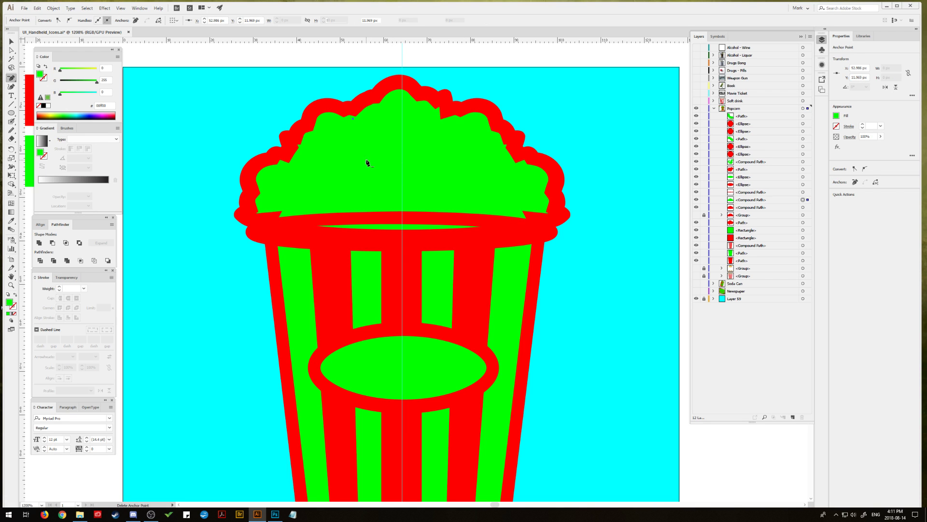
{"action": "left_click", "coordinate": [353, 121]}
{"action": "key", "text": "ctrl+shift+a"}
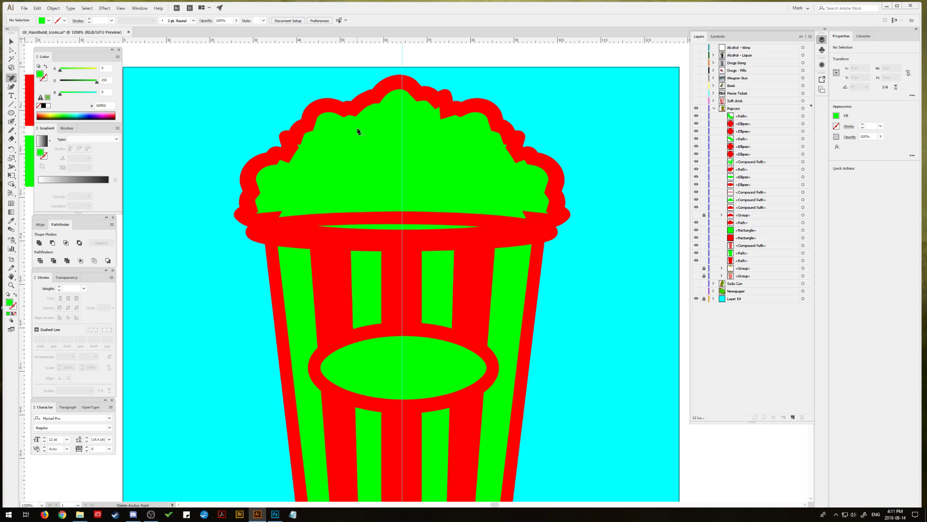
Step: Move the red rim ring directly beneath the green popcorn shape in the stacking order, and check the ring by toggling its visibility
{"action": "left_click", "coordinate": [11, 49]}
{"action": "left_click", "coordinate": [346, 147]}
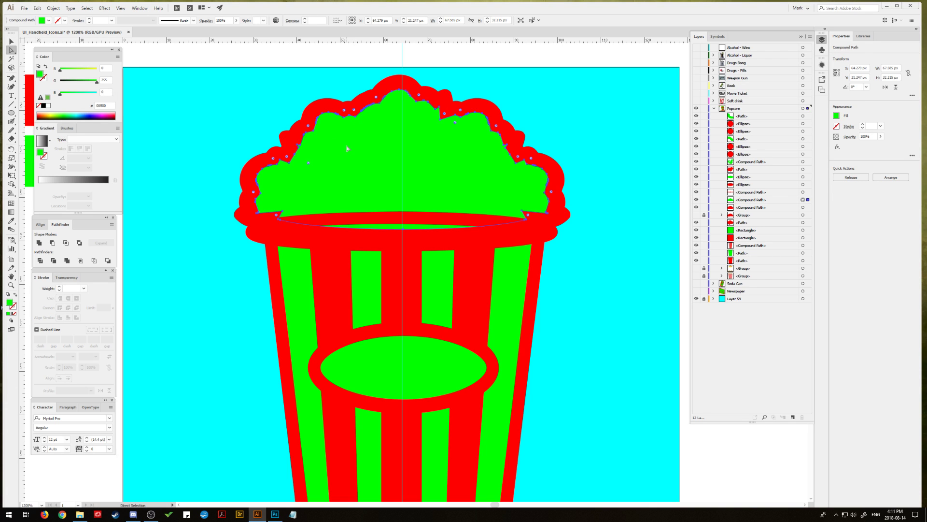
{"action": "left_click", "coordinate": [349, 219]}
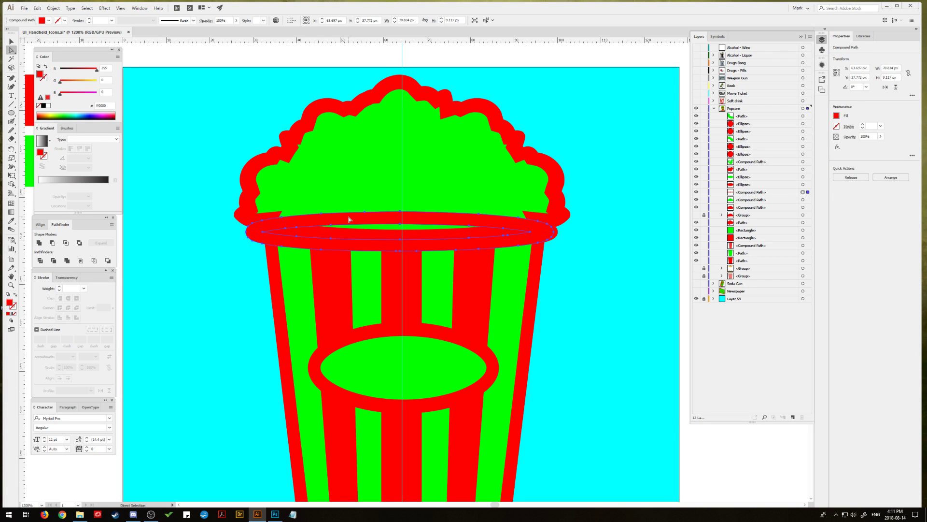
{"action": "left_click_drag", "start_coordinate": [756, 192], "coordinate": [757, 206]}
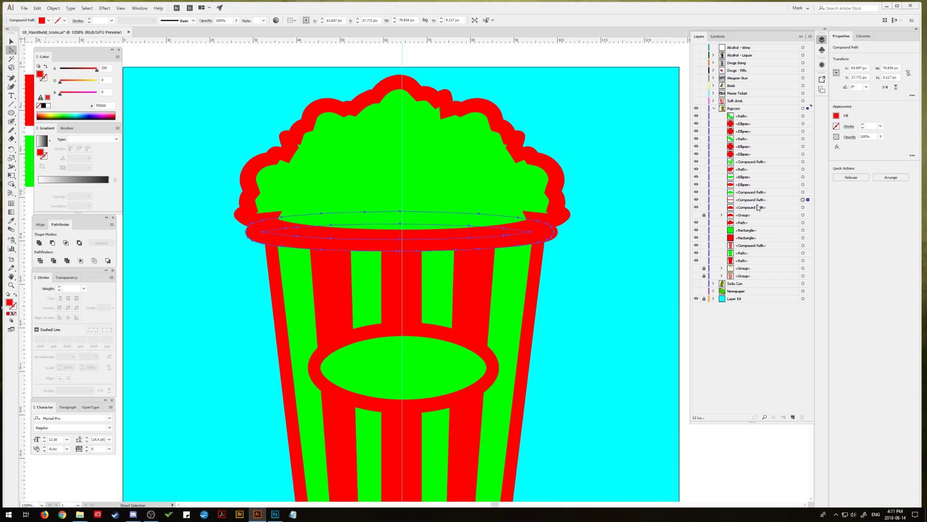
{"action": "left_click", "coordinate": [628, 223]}
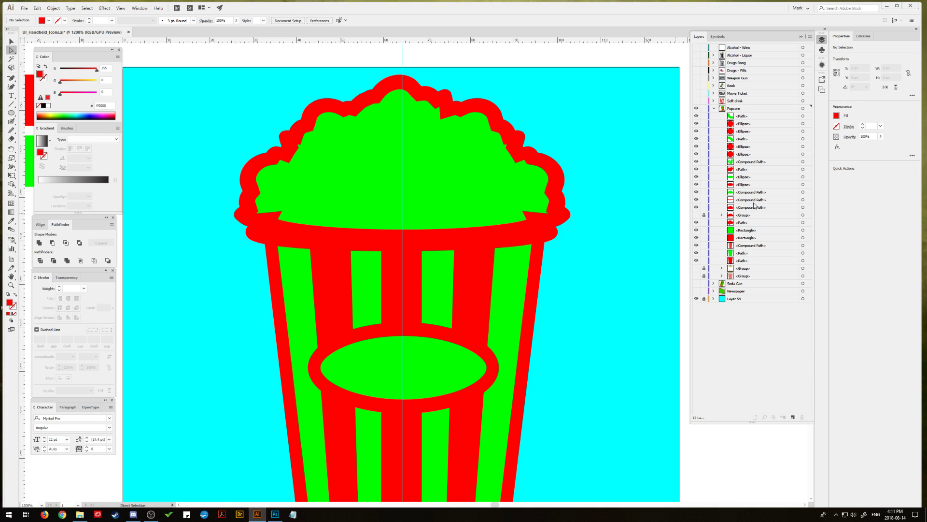
{"action": "left_click", "coordinate": [695, 200]}
{"action": "left_click", "coordinate": [696, 200]}
Step: Delete the anchor points forming the notches at both lower corners of the green popcorn shape
{"action": "left_click", "coordinate": [325, 219]}
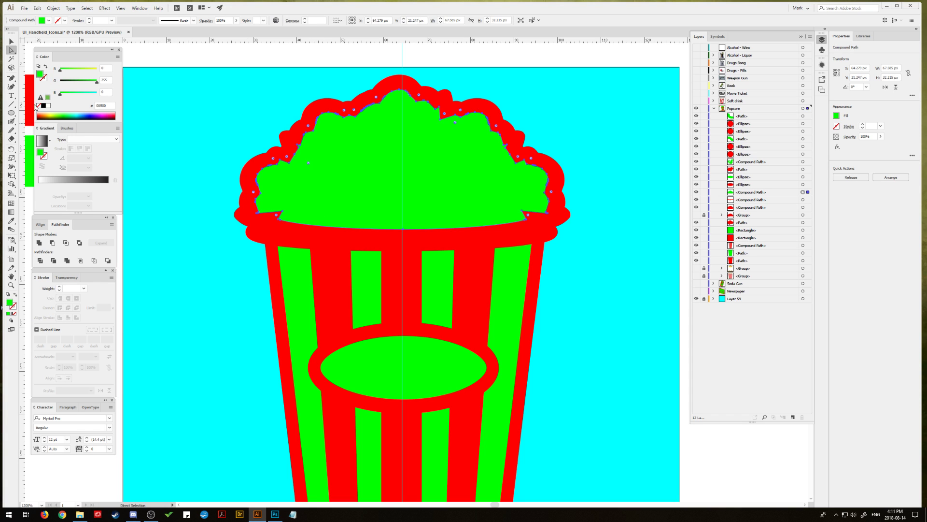
{"action": "left_click", "coordinate": [10, 86]}
{"action": "key", "text": "minus"}
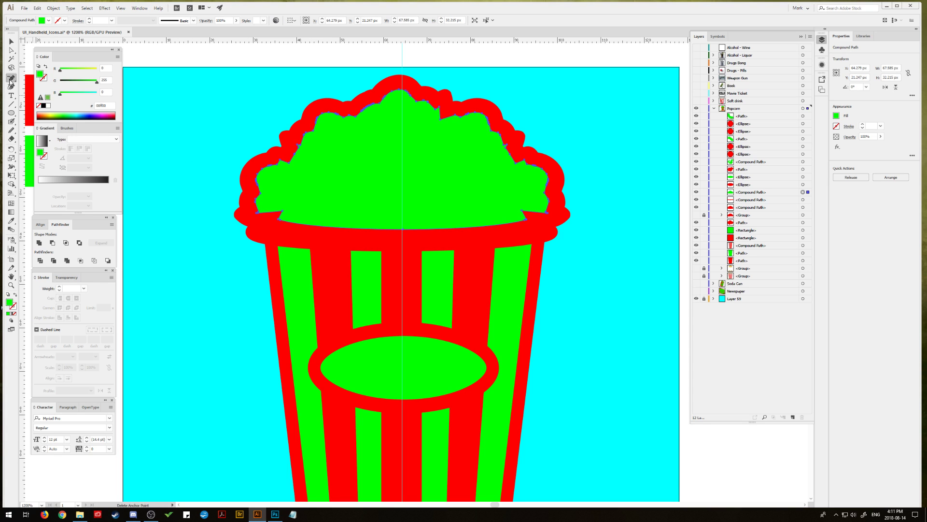
{"action": "left_click", "coordinate": [283, 211]}
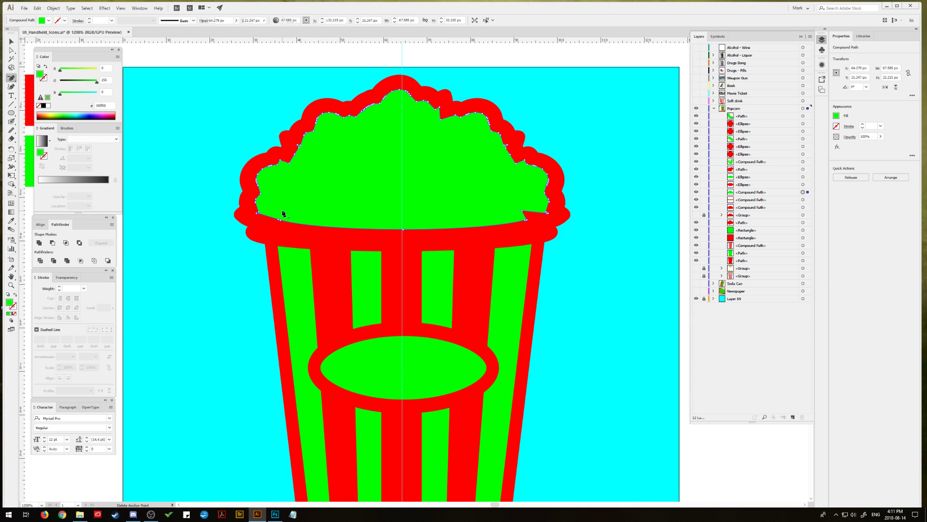
{"action": "left_click", "coordinate": [523, 213]}
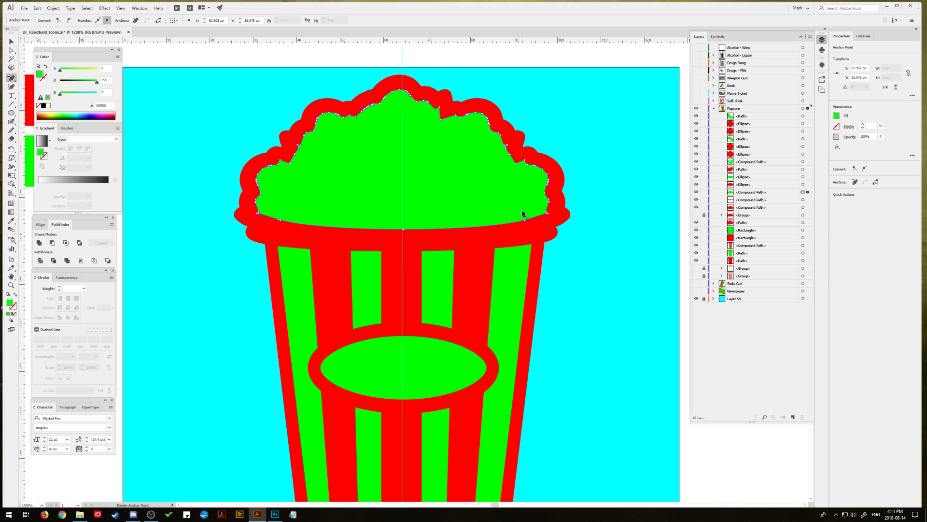
Step: Smooth the bottom edge and the jagged upper contour of the green popcorn shape with the Smooth tool, and deselect it
{"action": "left_click", "coordinate": [11, 131]}
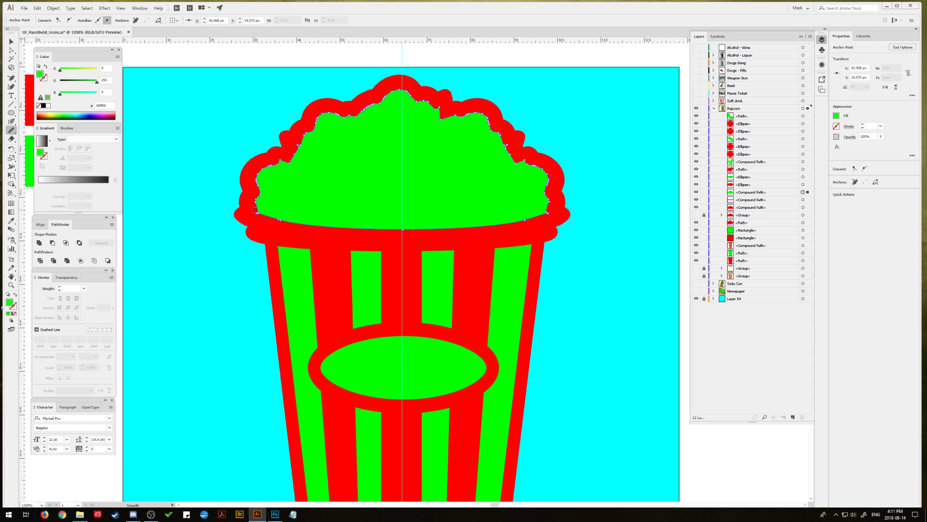
{"action": "left_click_drag", "start_coordinate": [255, 211], "coordinate": [339, 231]}
{"action": "mouse_move", "coordinate": [527, 219]}
{"action": "left_mouse_down"}
{"action": "mouse_move", "coordinate": [554, 210]}
{"action": "mouse_move", "coordinate": [449, 226]}
{"action": "left_mouse_up"}
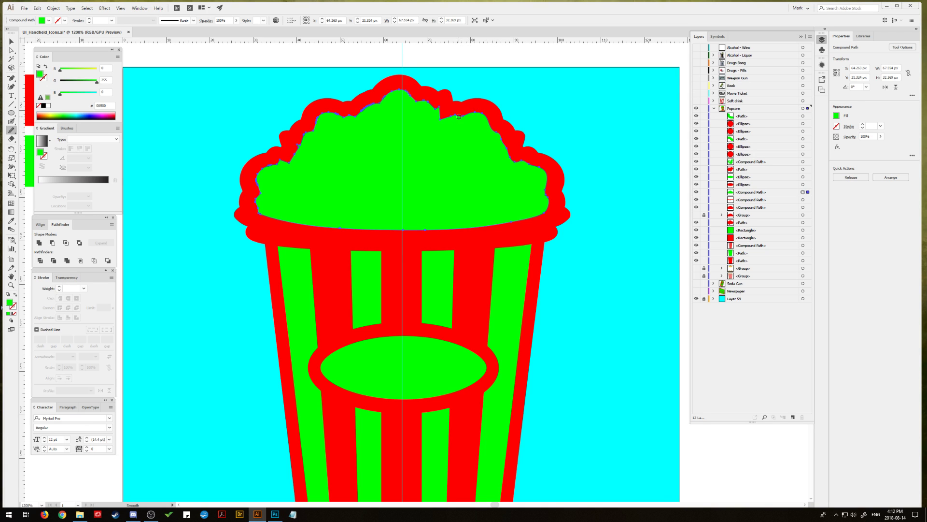
{"action": "left_click_drag", "start_coordinate": [440, 118], "coordinate": [438, 103]}
{"action": "mouse_move", "coordinate": [391, 95]}
{"action": "left_mouse_down"}
{"action": "mouse_move", "coordinate": [360, 106]}
{"action": "mouse_move", "coordinate": [358, 118]}
{"action": "mouse_move", "coordinate": [326, 118]}
{"action": "mouse_move", "coordinate": [289, 161]}
{"action": "left_mouse_up"}
{"action": "left_click", "coordinate": [10, 42]}
{"action": "left_click", "coordinate": [237, 144]}
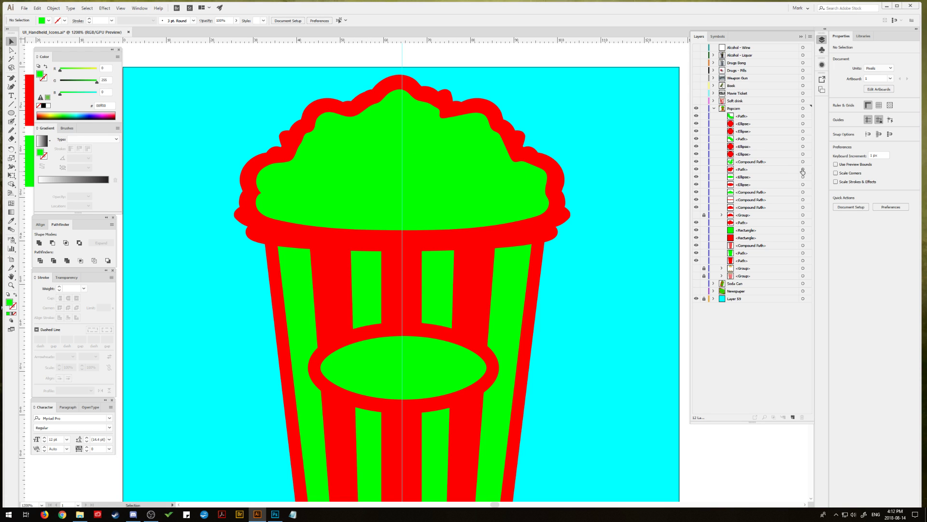
Step: Copy the red popcorn cluster path lying outside the artboard and paste it into the Popcorn layer
{"action": "left_click", "coordinate": [803, 223]}
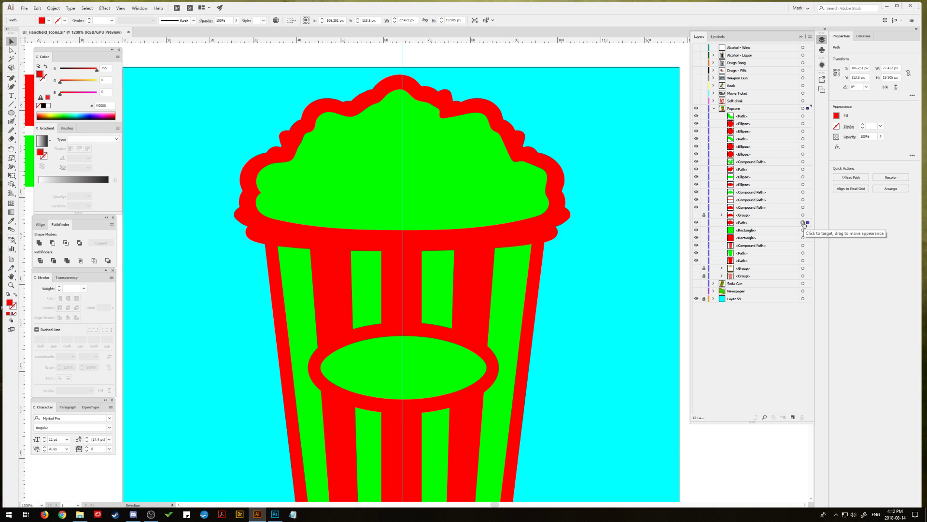
{"action": "left_click", "coordinate": [37, 8]}
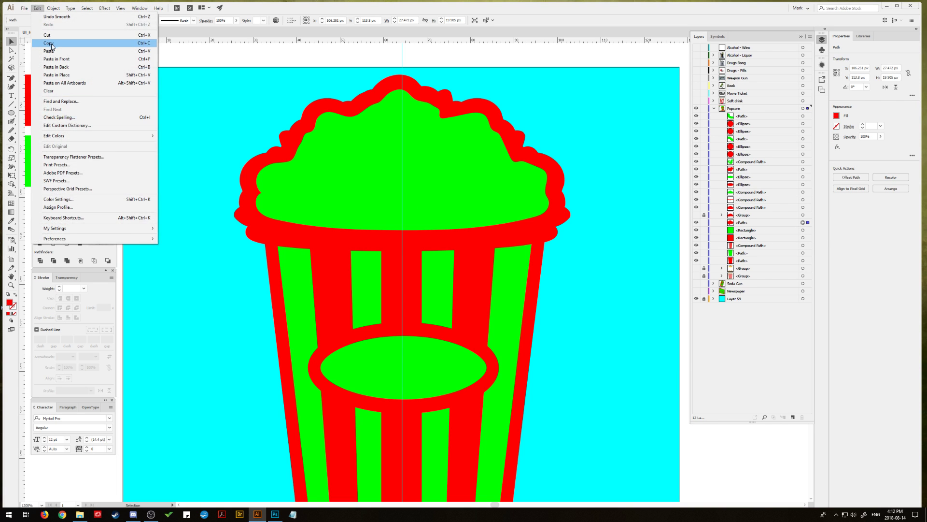
{"action": "left_click", "coordinate": [49, 43]}
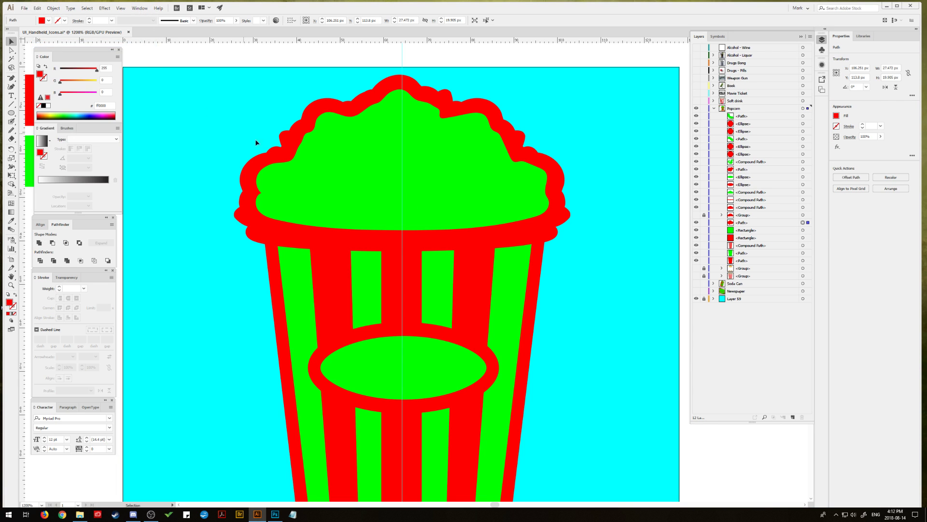
{"action": "left_click", "coordinate": [749, 109]}
{"action": "left_click", "coordinate": [37, 9]}
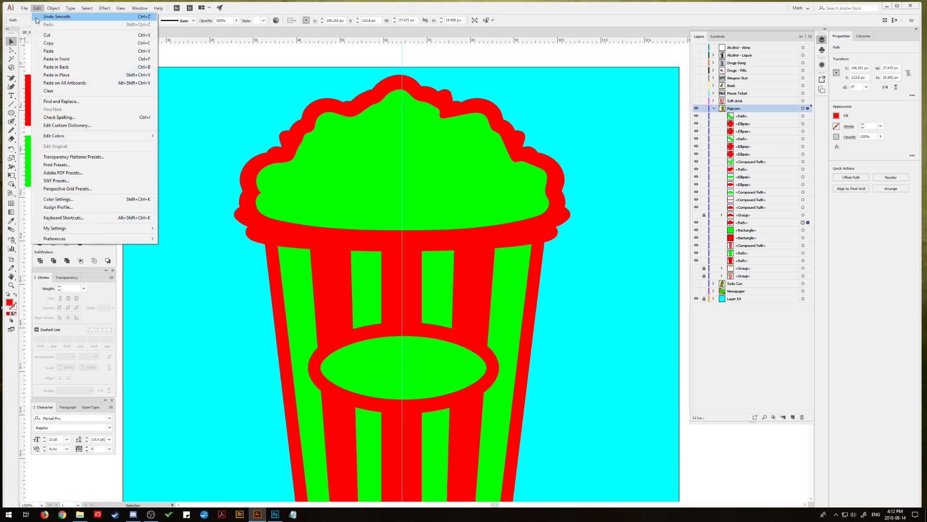
{"action": "left_click", "coordinate": [55, 51]}
Step: Duplicate the pasted red cluster, rotate the copy clockwise, and arrange three overlapping clusters over the lower left and centre of the green popcorn
{"action": "left_click_drag", "start_coordinate": [358, 146], "coordinate": [407, 191]}
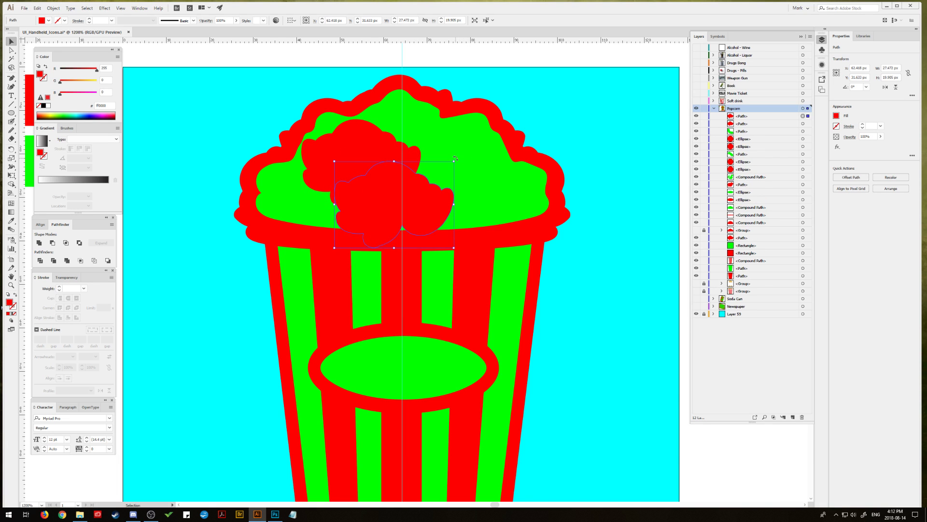
{"action": "left_click_drag", "start_coordinate": [471, 177], "coordinate": [475, 217]}
{"action": "left_click_drag", "start_coordinate": [422, 194], "coordinate": [435, 190]}
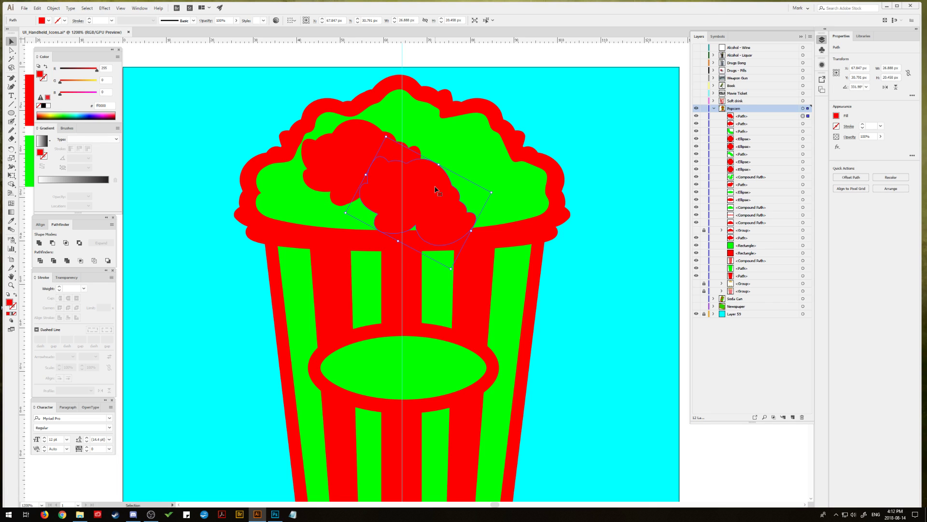
{"action": "left_click", "coordinate": [188, 169]}
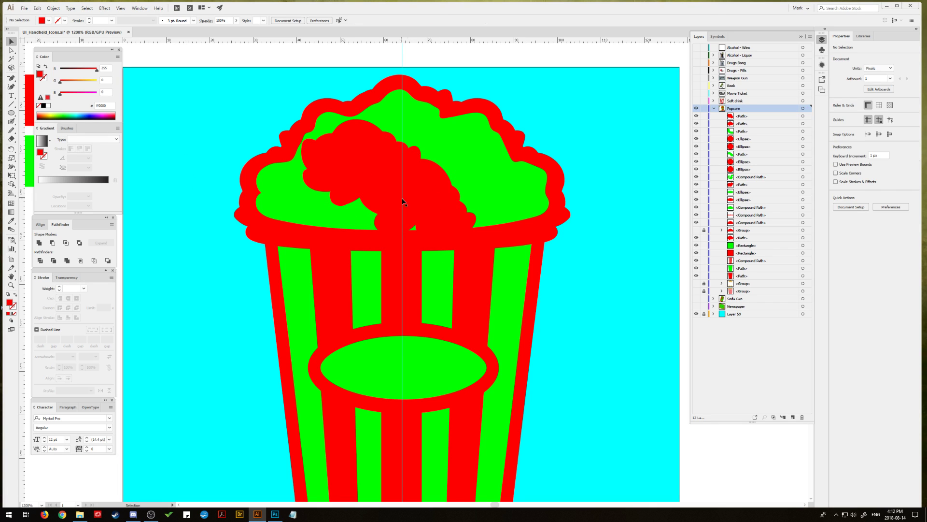
{"action": "left_click", "coordinate": [314, 201]}
{"action": "left_click_drag", "start_coordinate": [316, 205], "coordinate": [434, 205]}
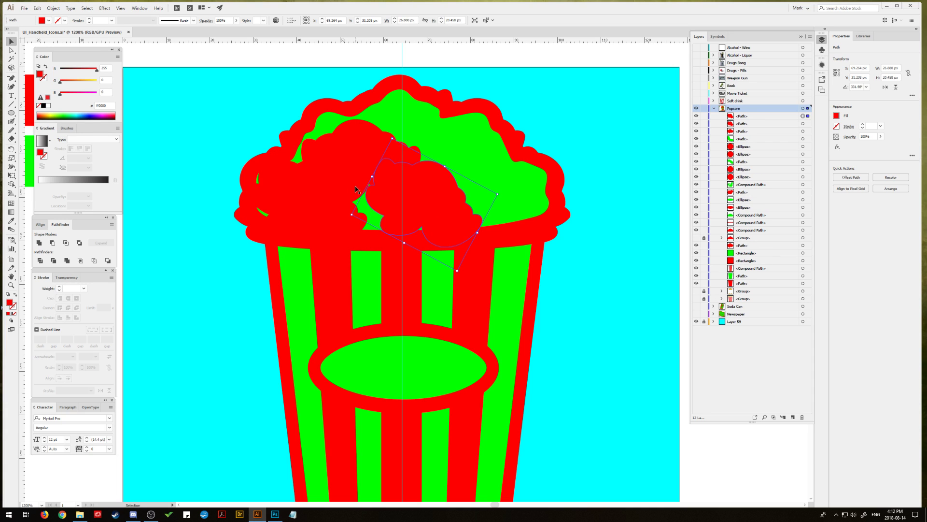
Step: Unite the three overlapping red clusters into one shape, and deselect it
{"action": "left_click", "coordinate": [333, 215], "text": "shift"}
{"action": "left_click", "coordinate": [416, 213], "text": "shift"}
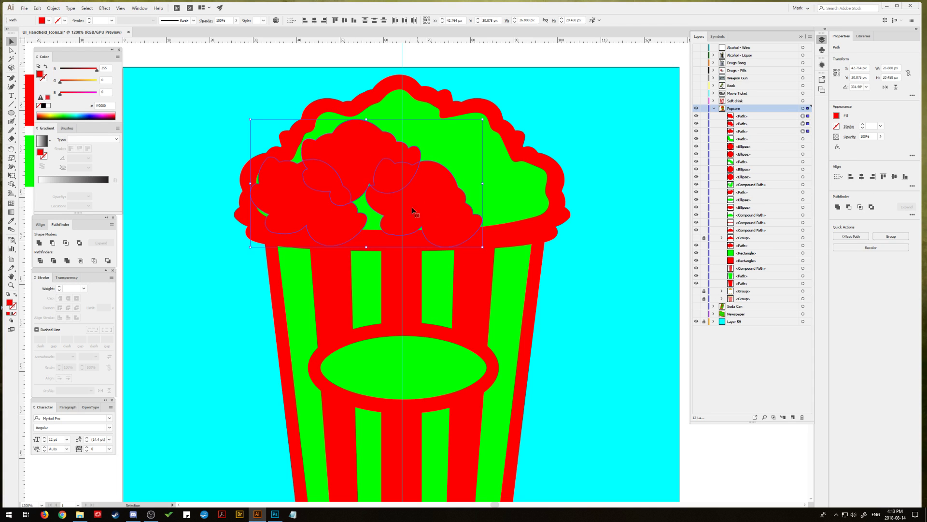
{"action": "left_click", "coordinate": [39, 243]}
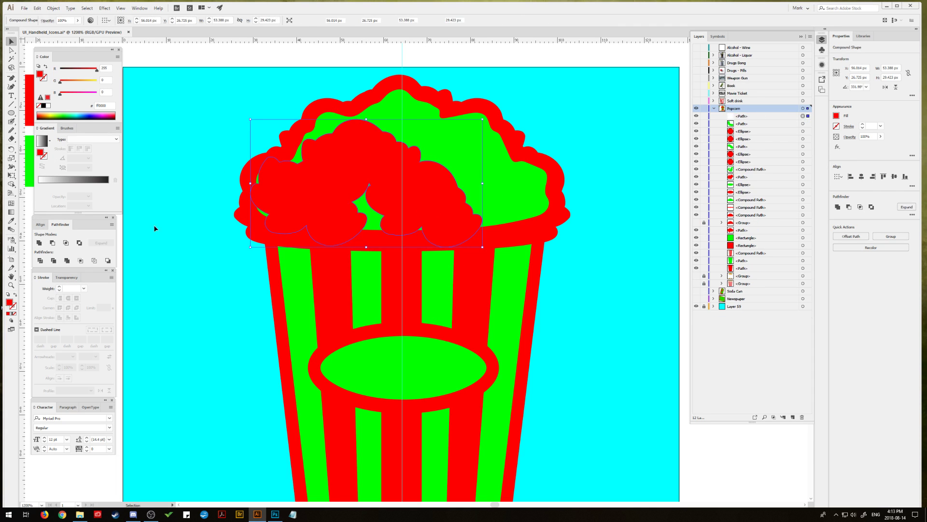
{"action": "left_click", "coordinate": [198, 142]}
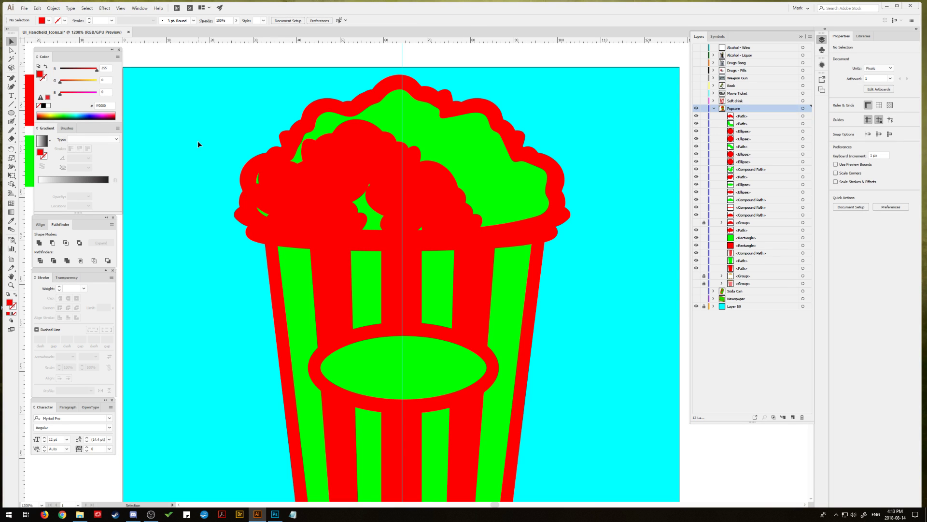
Step: Move anchor points on the united red cluster's left edge outward to cover the green gaps beside the outline
{"action": "left_click", "coordinate": [267, 186]}
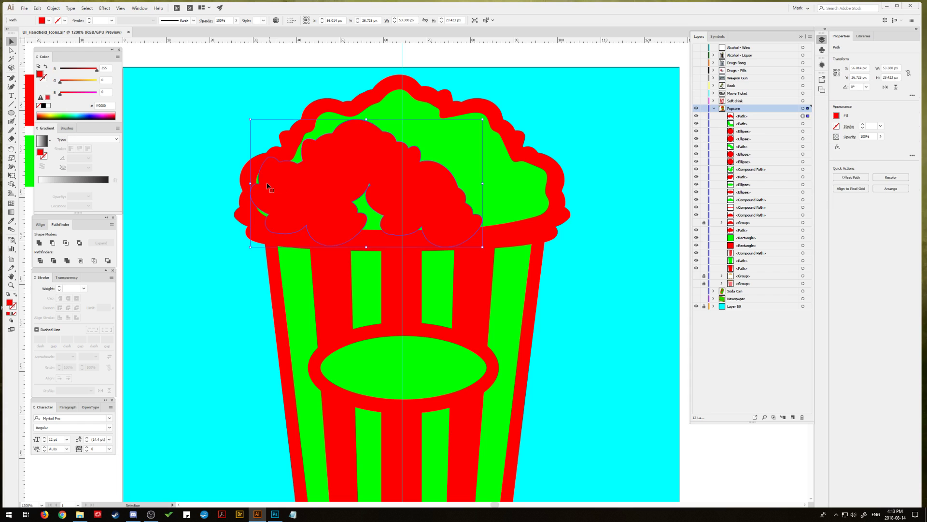
{"action": "left_click", "coordinate": [11, 50]}
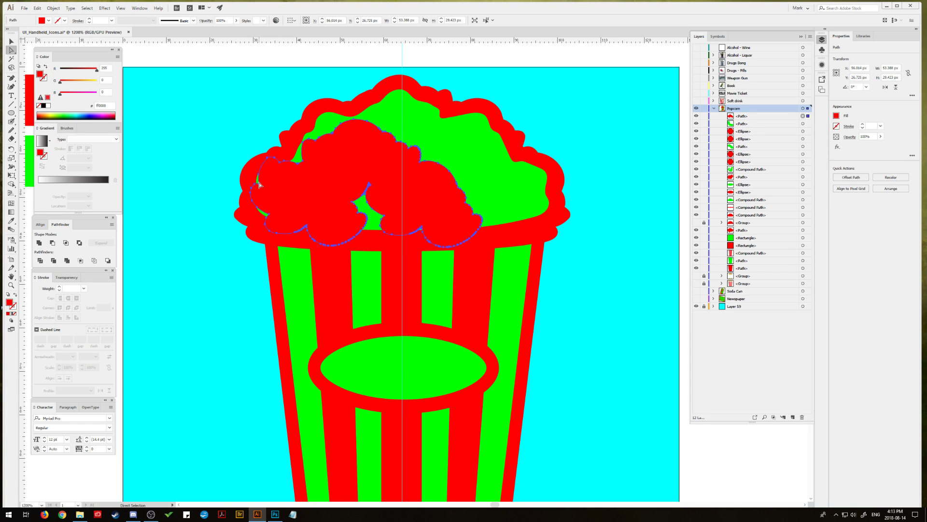
{"action": "left_click", "coordinate": [252, 177]}
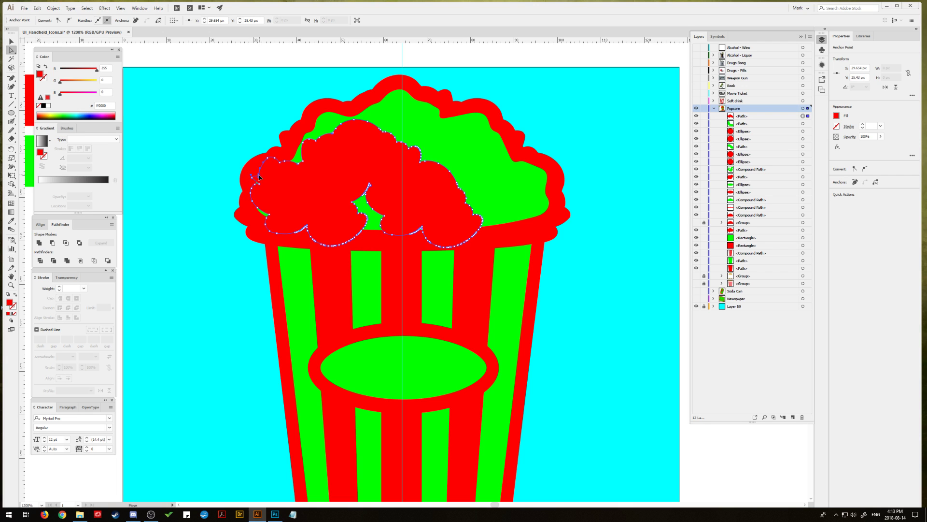
{"action": "left_click", "coordinate": [261, 186]}
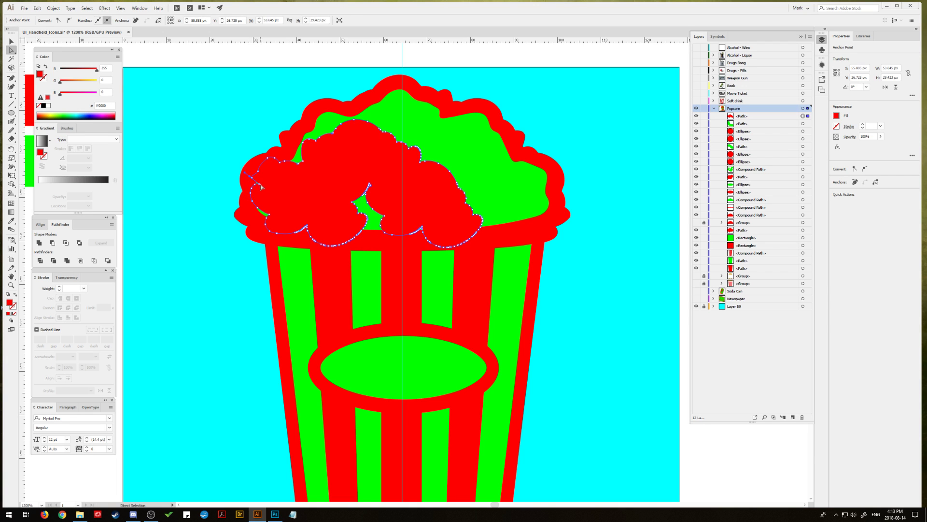
{"action": "left_click_drag", "start_coordinate": [261, 187], "coordinate": [256, 185]}
{"action": "key", "text": "ctrl+z"}
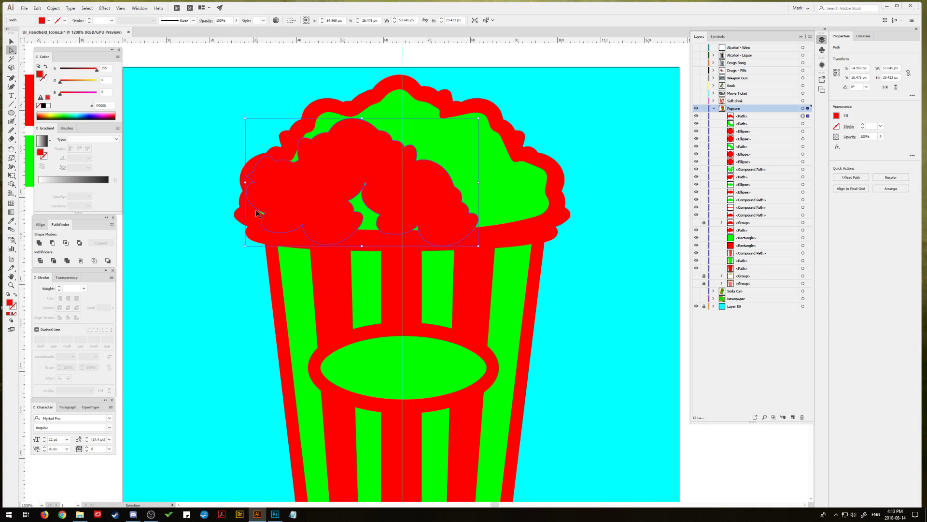
{"action": "left_click", "coordinate": [261, 187]}
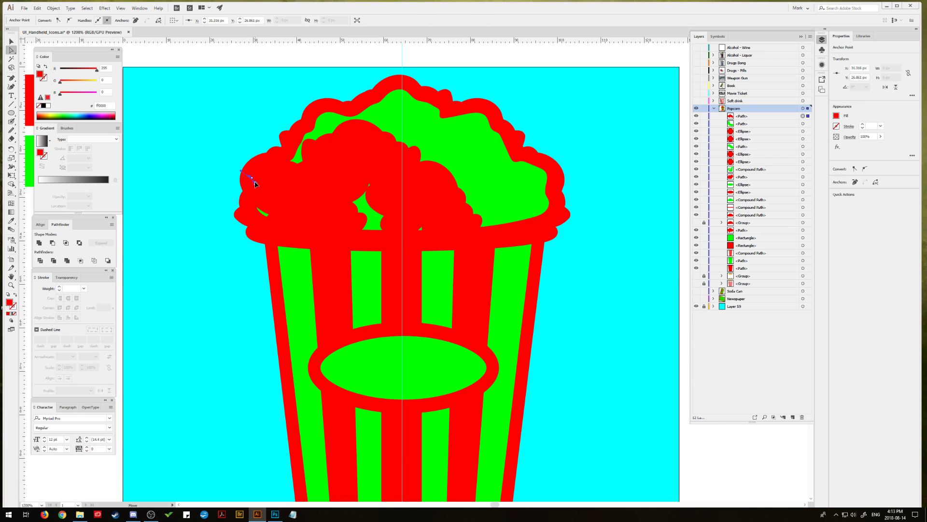
{"action": "mouse_move", "coordinate": [269, 217]}
{"action": "left_mouse_down"}
{"action": "mouse_move", "coordinate": [257, 213]}
{"action": "mouse_move", "coordinate": [267, 221]}
{"action": "left_mouse_up"}
{"action": "left_click_drag", "start_coordinate": [262, 220], "coordinate": [257, 211]}
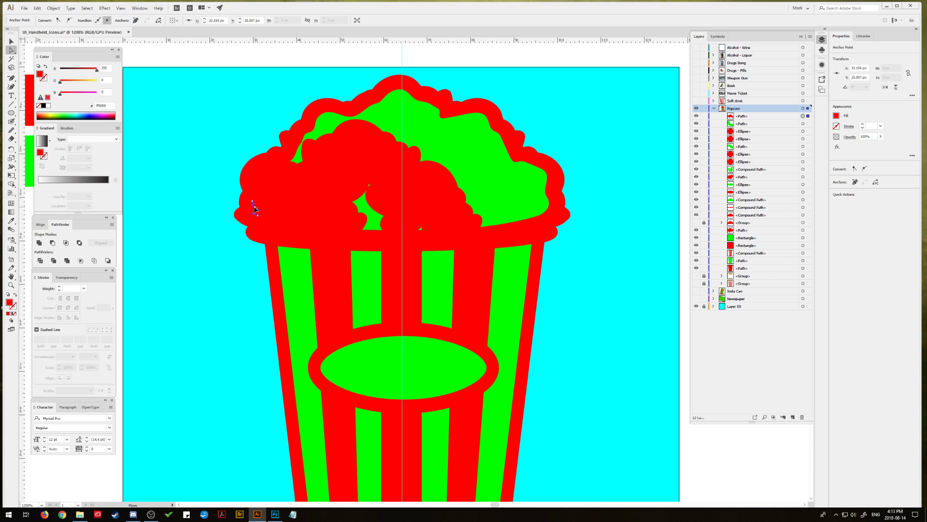
{"action": "left_click", "coordinate": [304, 178]}
Step: Smooth the left and lower edges of the united red cluster, adjust the anchor point between its lower bumps, and deselect it
{"action": "left_click", "coordinate": [13, 130]}
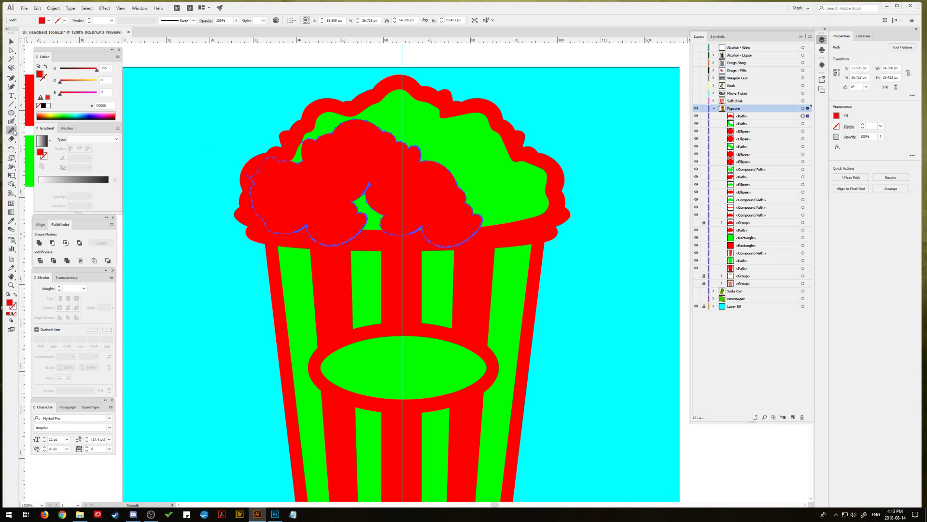
{"action": "mouse_move", "coordinate": [249, 182]}
{"action": "left_mouse_down"}
{"action": "mouse_move", "coordinate": [256, 214]}
{"action": "mouse_move", "coordinate": [251, 197]}
{"action": "mouse_move", "coordinate": [250, 208]}
{"action": "mouse_move", "coordinate": [285, 235]}
{"action": "mouse_move", "coordinate": [272, 232]}
{"action": "mouse_move", "coordinate": [252, 197]}
{"action": "mouse_move", "coordinate": [260, 174]}
{"action": "mouse_move", "coordinate": [246, 191]}
{"action": "left_mouse_up"}
{"action": "mouse_move", "coordinate": [434, 245]}
{"action": "left_mouse_down"}
{"action": "mouse_move", "coordinate": [457, 247]}
{"action": "mouse_move", "coordinate": [477, 230]}
{"action": "left_mouse_up"}
{"action": "left_click_drag", "start_coordinate": [424, 226], "coordinate": [404, 232]}
{"action": "key", "text": "a"}
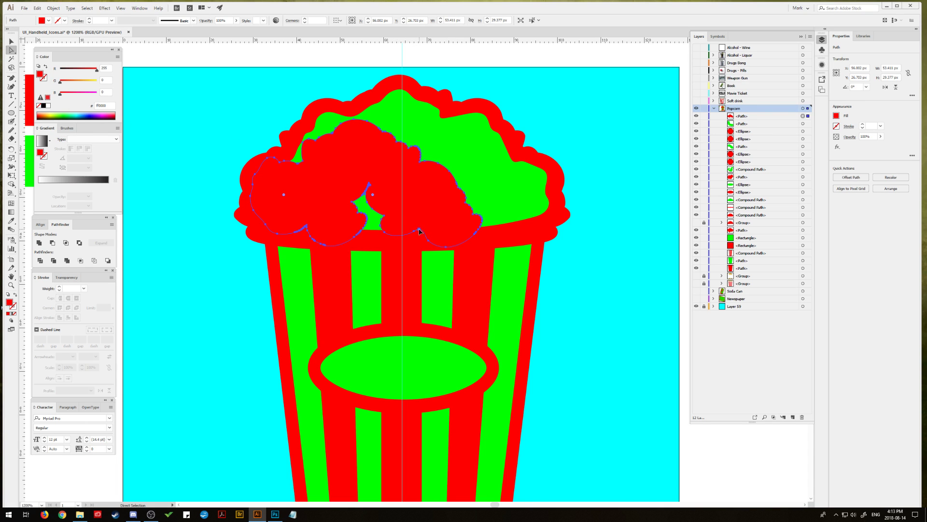
{"action": "left_click", "coordinate": [420, 231]}
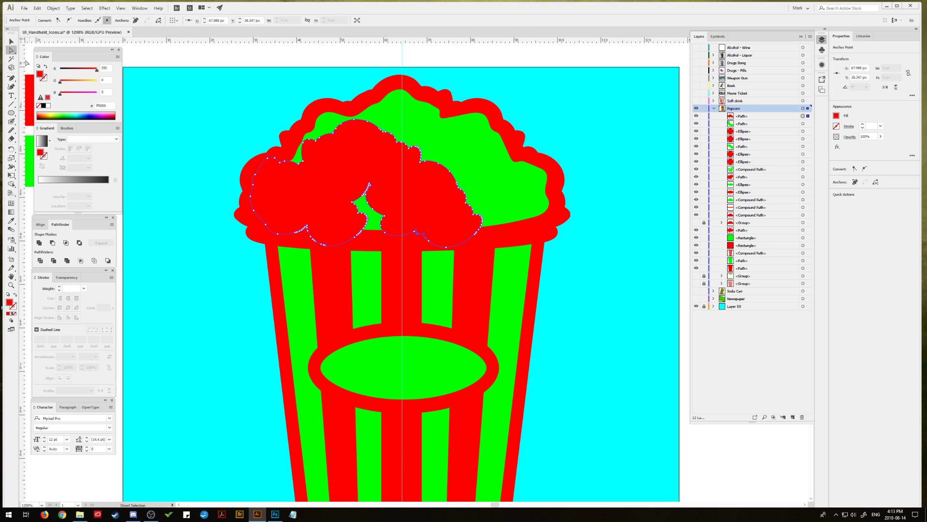
{"action": "key", "text": "v"}
{"action": "key", "text": "ctrl+shift+a"}
{"action": "scroll", "coordinate": [314, 222], "scroll_direction": "up", "scroll_amount": 2}
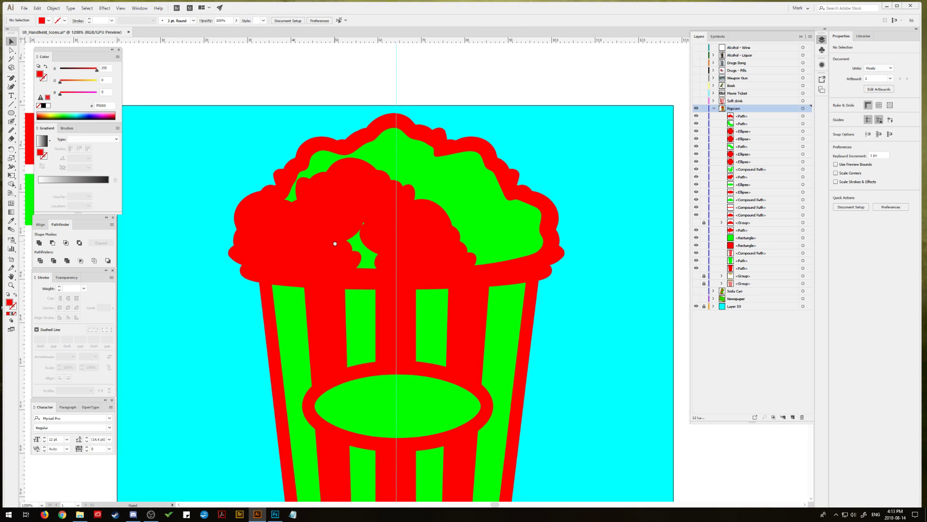
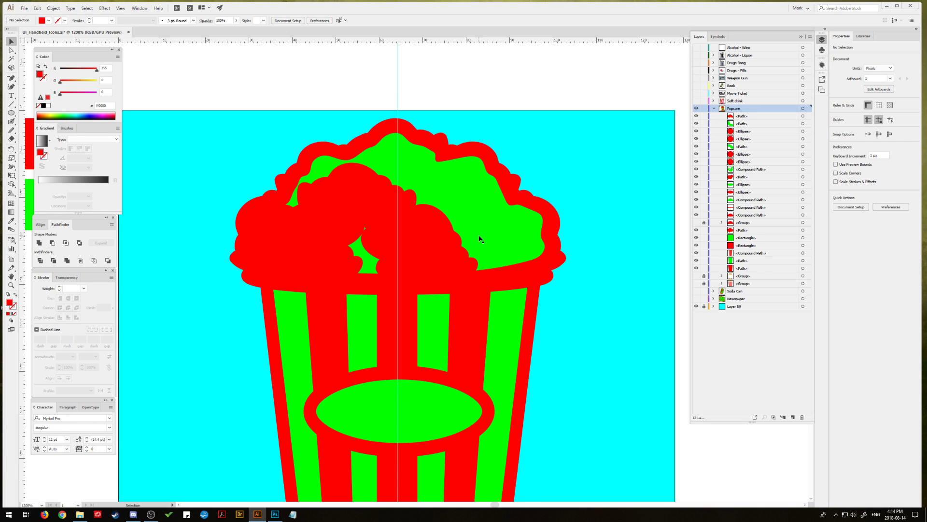
Step: Delete the anchor points around the upper part of the green notch in the united red cluster
{"action": "left_click", "coordinate": [372, 245]}
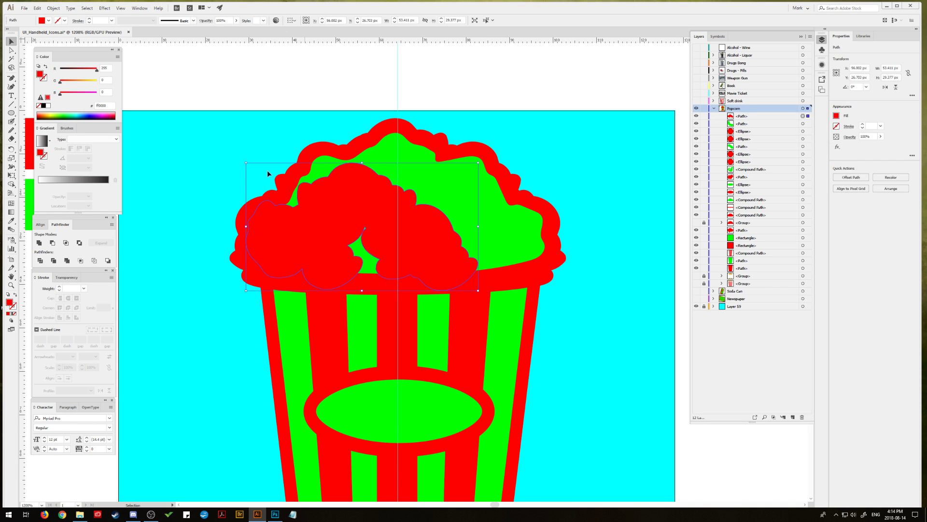
{"action": "key", "text": "minus"}
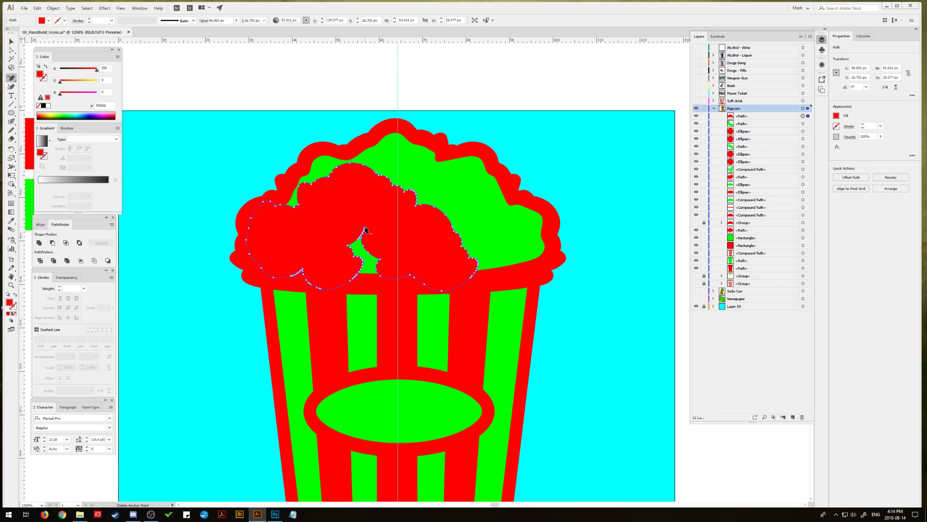
{"action": "left_click", "coordinate": [366, 230]}
{"action": "left_click", "coordinate": [366, 230]}
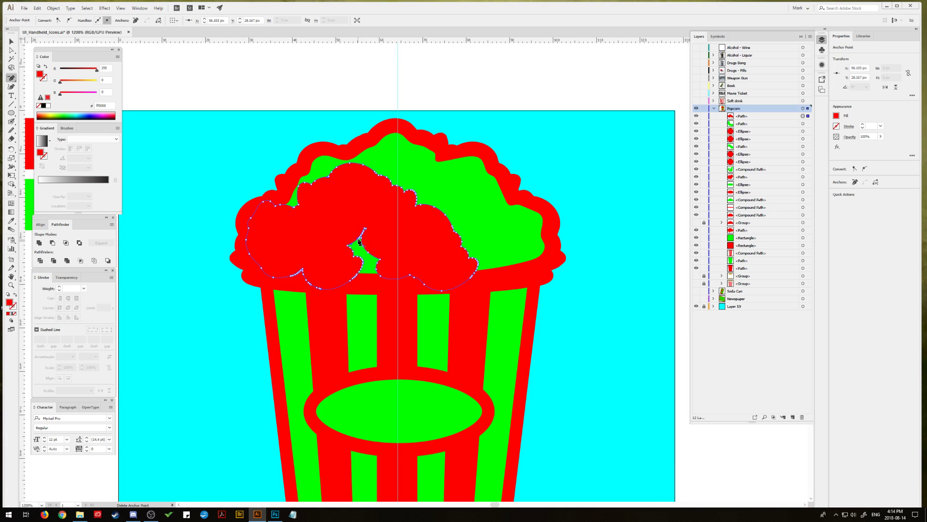
{"action": "left_click", "coordinate": [360, 239]}
{"action": "left_click", "coordinate": [363, 263]}
{"action": "left_click", "coordinate": [377, 259]}
{"action": "left_click", "coordinate": [364, 231]}
{"action": "key", "text": "ctrl+z"}
{"action": "left_click", "coordinate": [359, 239]}
{"action": "left_click", "coordinate": [362, 262]}
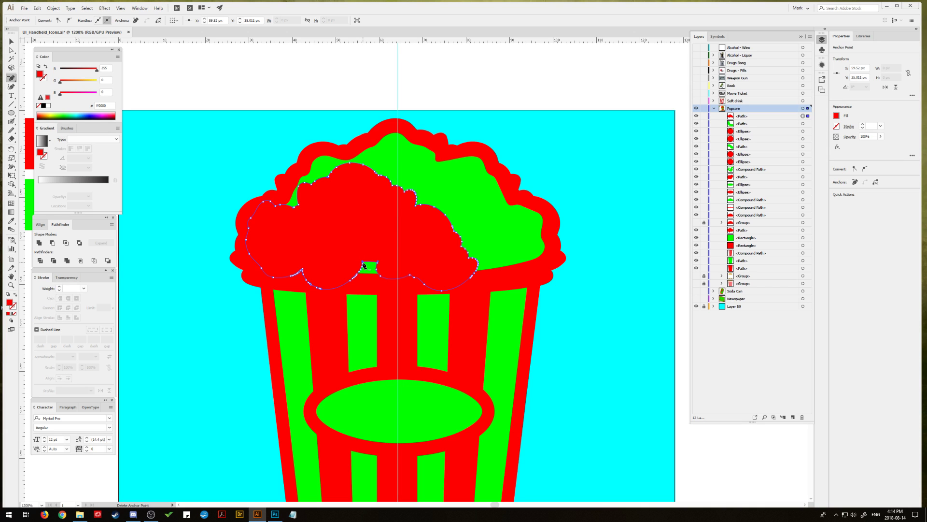
Step: Delete the remaining notch anchor points along the red cluster's lower edge to close the green gap
{"action": "left_click", "coordinate": [364, 265]}
{"action": "left_click", "coordinate": [375, 263]}
{"action": "left_click", "coordinate": [376, 269]}
{"action": "left_click", "coordinate": [377, 272]}
{"action": "left_click", "coordinate": [361, 272]}
{"action": "left_click", "coordinate": [378, 274]}
{"action": "left_click", "coordinate": [388, 281]}
{"action": "left_click", "coordinate": [355, 278]}
{"action": "left_click", "coordinate": [11, 41]}
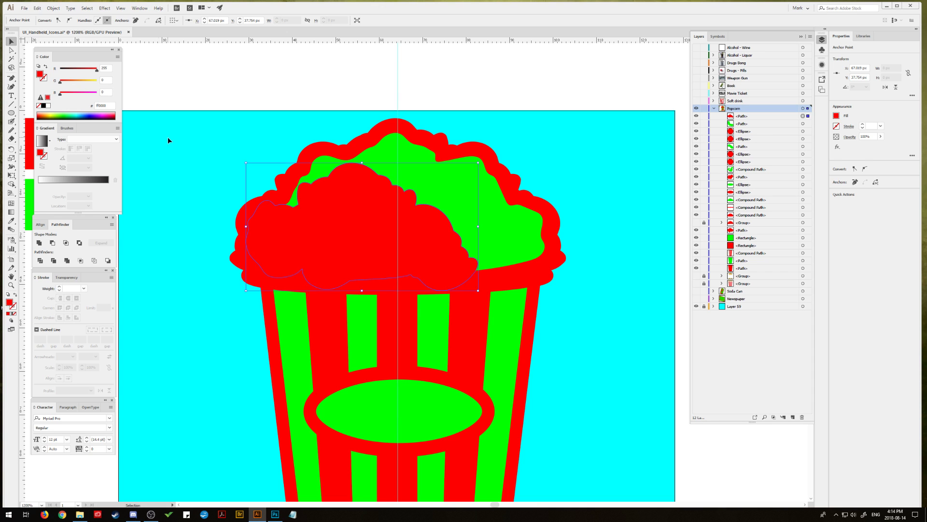
Step: Move the united red cluster slightly right and down so green shows along its left side, adjust its position slightly, and deselect it
{"action": "left_click", "coordinate": [167, 137]}
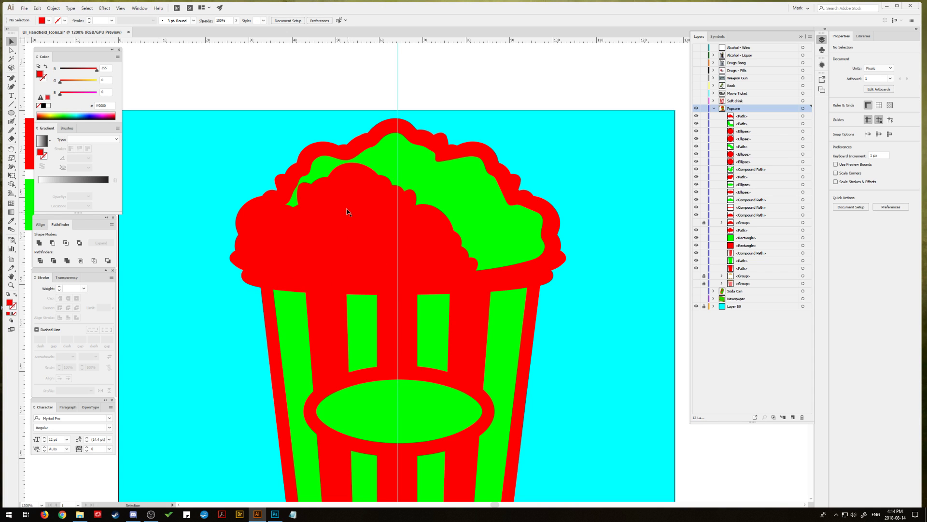
{"action": "left_click_drag", "start_coordinate": [348, 211], "coordinate": [360, 218]}
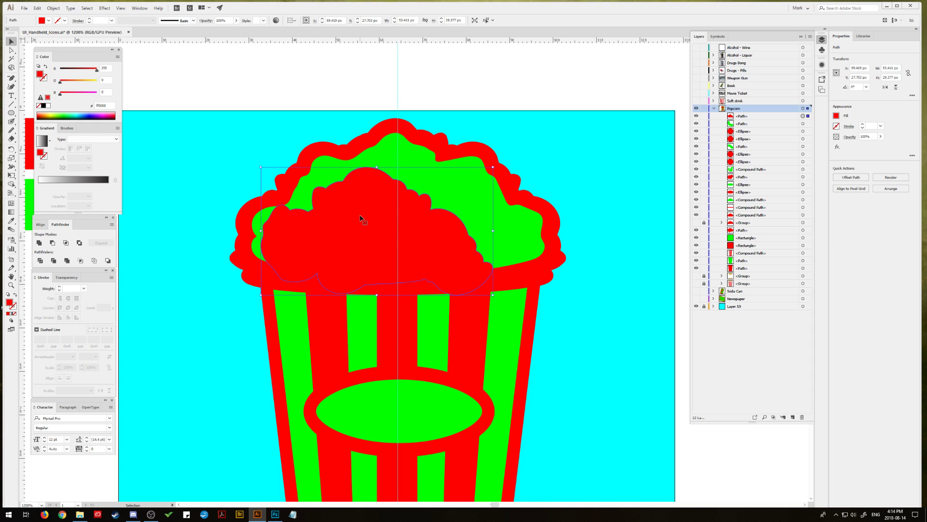
{"action": "left_click", "coordinate": [203, 207]}
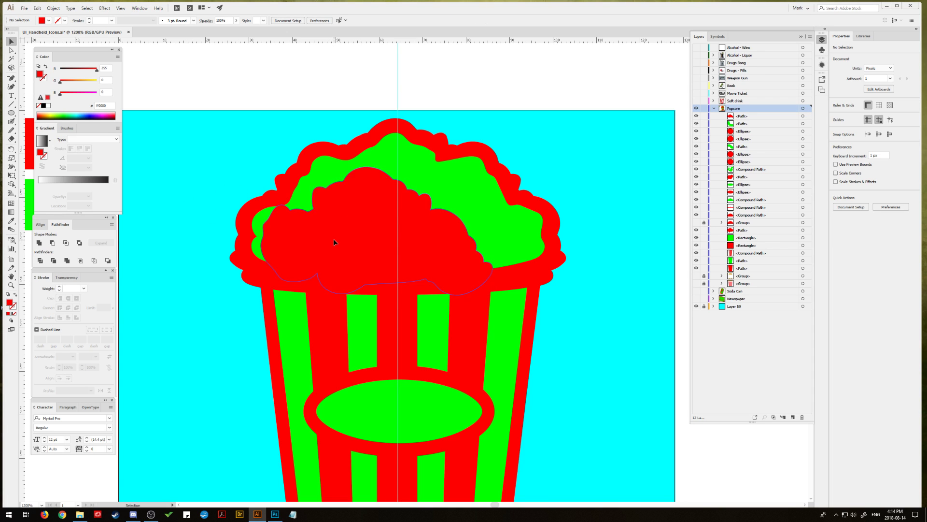
{"action": "left_click_drag", "start_coordinate": [335, 242], "coordinate": [336, 239]}
{"action": "left_click", "coordinate": [202, 183]}
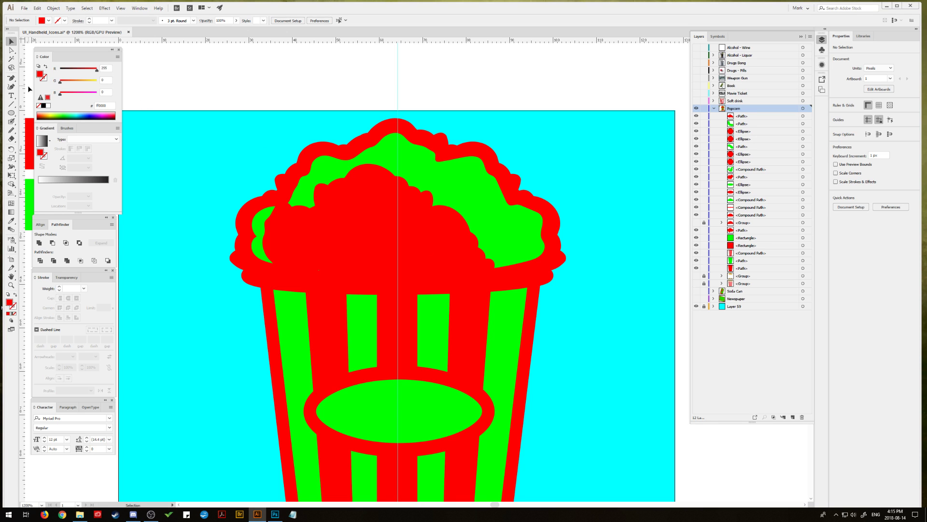
Step: Draw a curved red Pen stroke, 3 pt with round caps and no fill, inward from the notch on the popcorn outline's upper-right side
{"action": "left_click", "coordinate": [12, 79]}
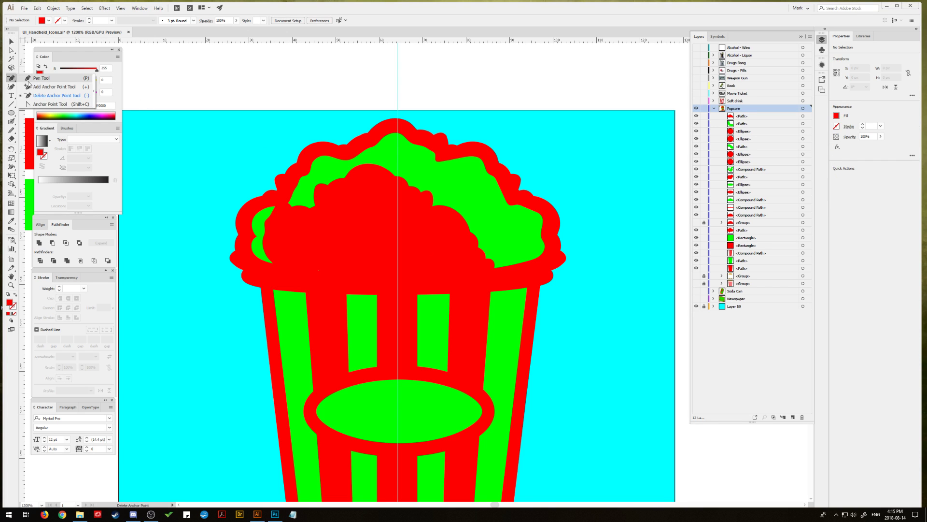
{"action": "left_click", "coordinate": [525, 201]}
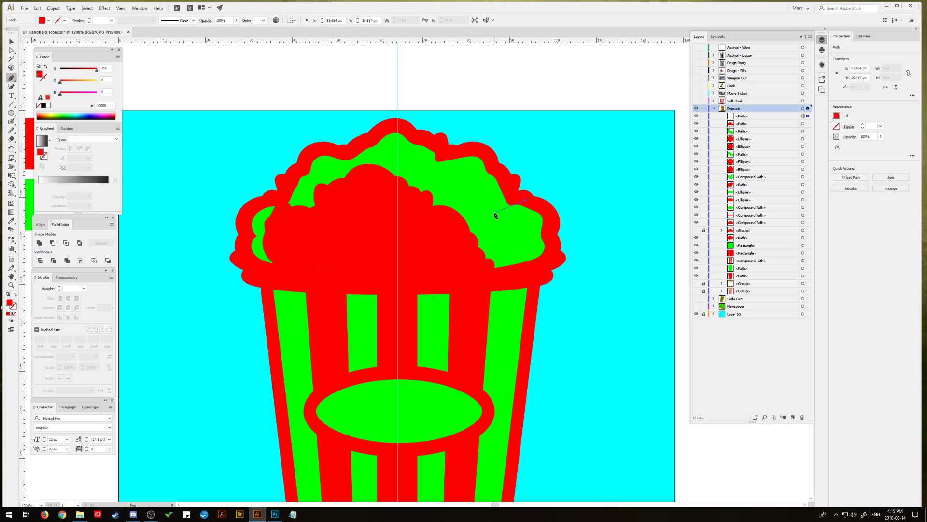
{"action": "left_click_drag", "start_coordinate": [485, 232], "coordinate": [484, 233]}
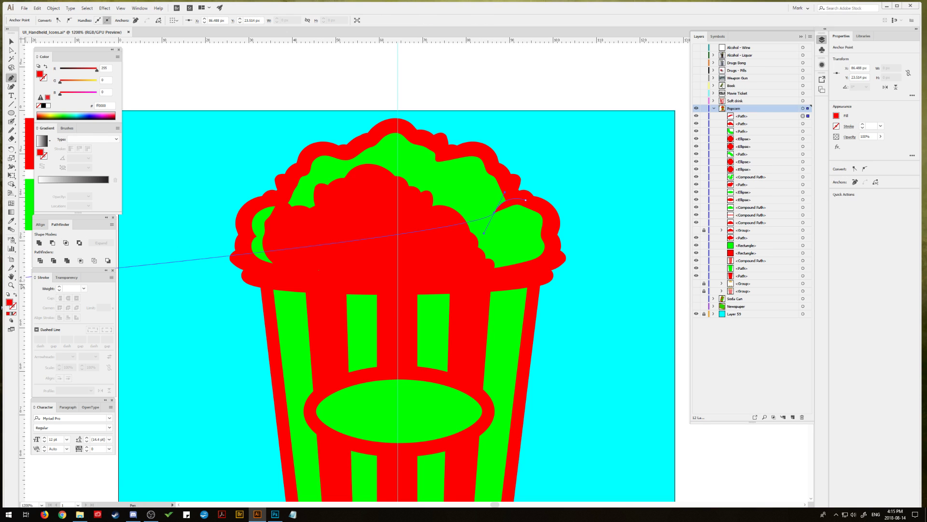
{"action": "left_click", "coordinate": [15, 295]}
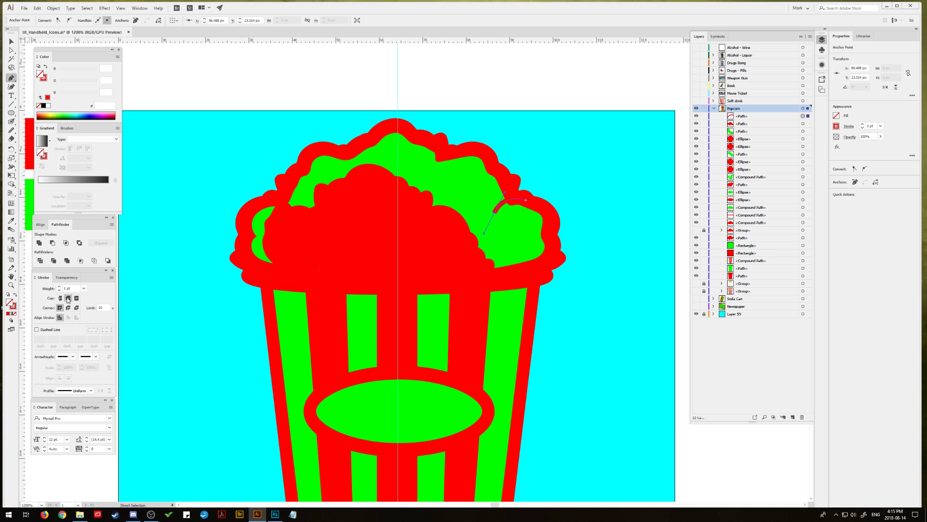
{"action": "left_click", "coordinate": [60, 287]}
{"action": "key", "text": "v"}
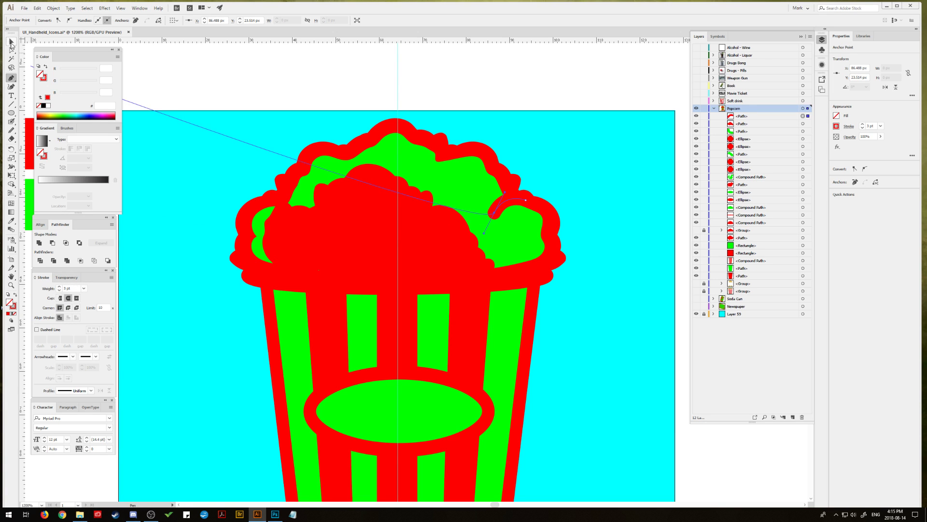
{"action": "left_click", "coordinate": [212, 121]}
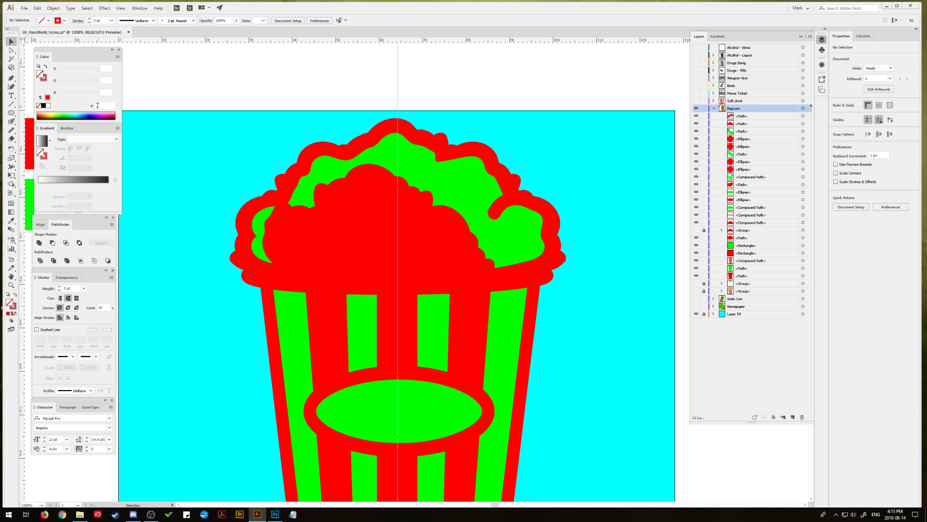
Step: Draw a short curved red stroke hooking inward from the popcorn outline's far right edge, and deselect it
{"action": "left_click", "coordinate": [11, 78]}
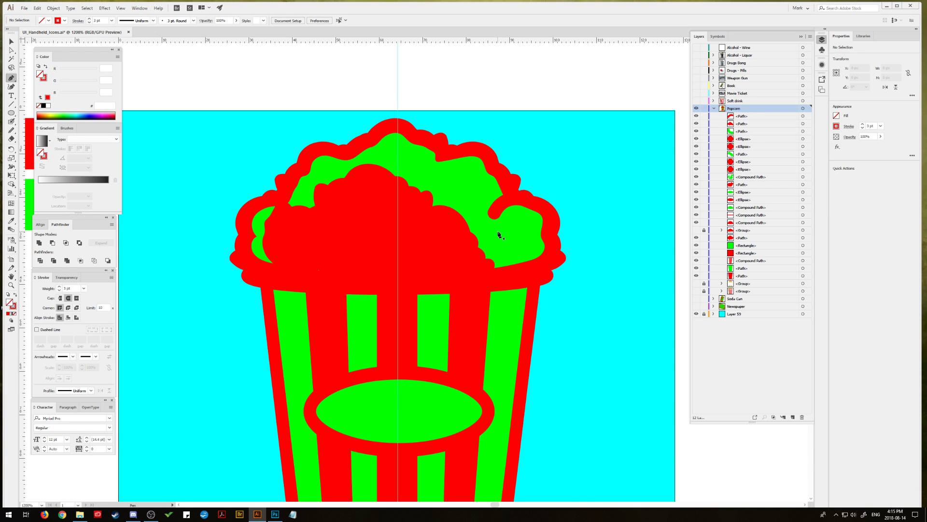
{"action": "left_click_drag", "start_coordinate": [552, 255], "coordinate": [539, 232]}
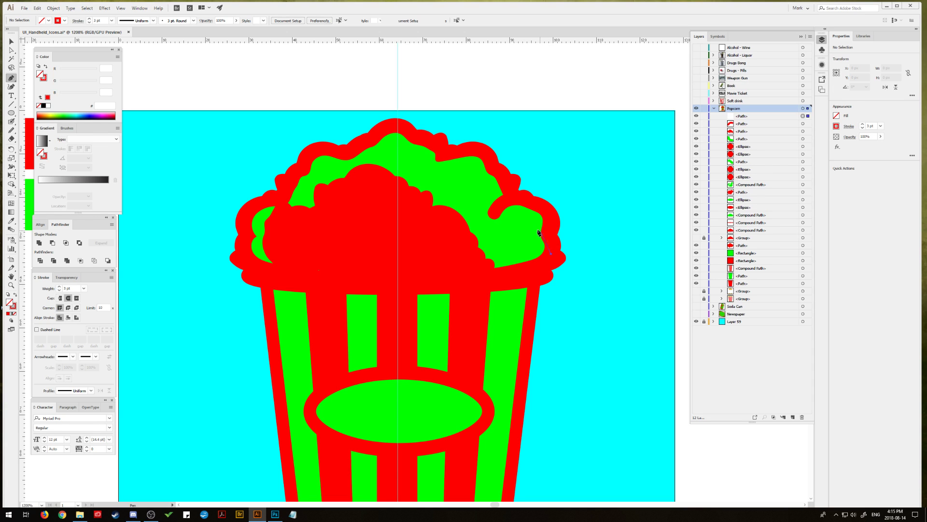
{"action": "left_click", "coordinate": [510, 225]}
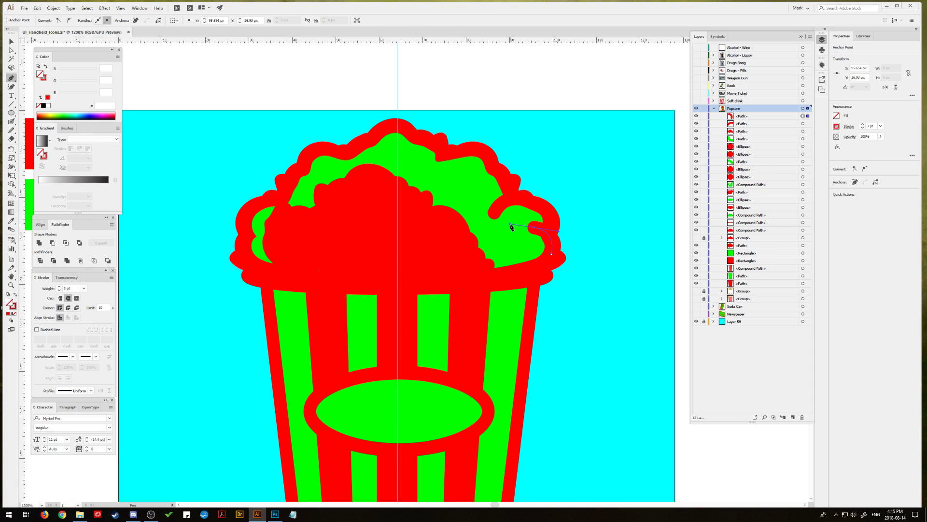
{"action": "key", "text": "ctrl+z"}
{"action": "key", "text": "v"}
{"action": "left_click_drag", "start_coordinate": [551, 254], "coordinate": [549, 252]}
{"action": "left_click", "coordinate": [552, 253]}
{"action": "left_click", "coordinate": [597, 235]}
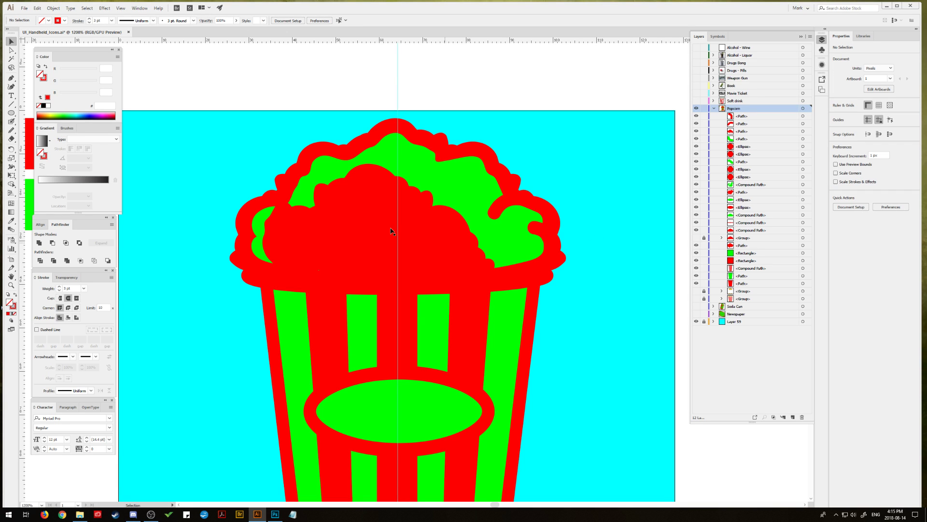
Step: Draw a short curved red stroke in the lower-right green area beside the cluster, and adjust its upper end point
{"action": "left_click", "coordinate": [11, 79]}
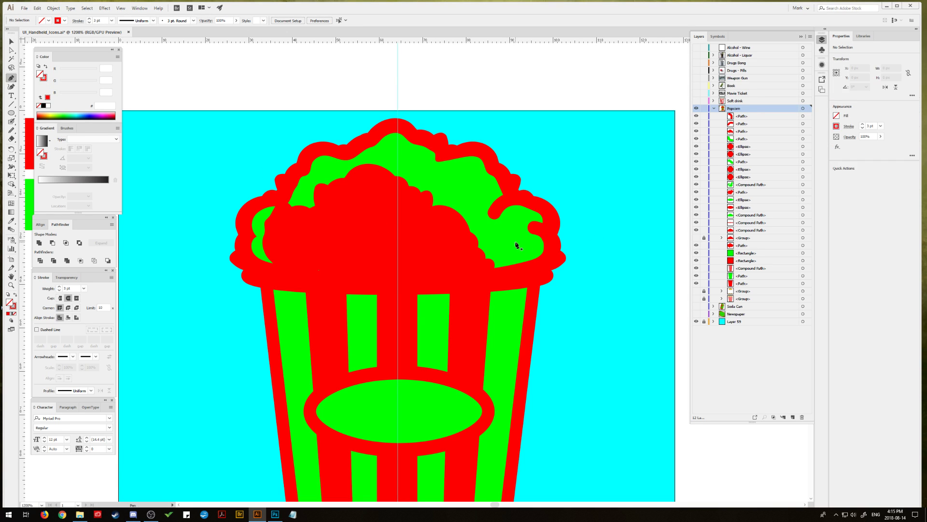
{"action": "left_click", "coordinate": [500, 236]}
{"action": "left_click", "coordinate": [510, 256]}
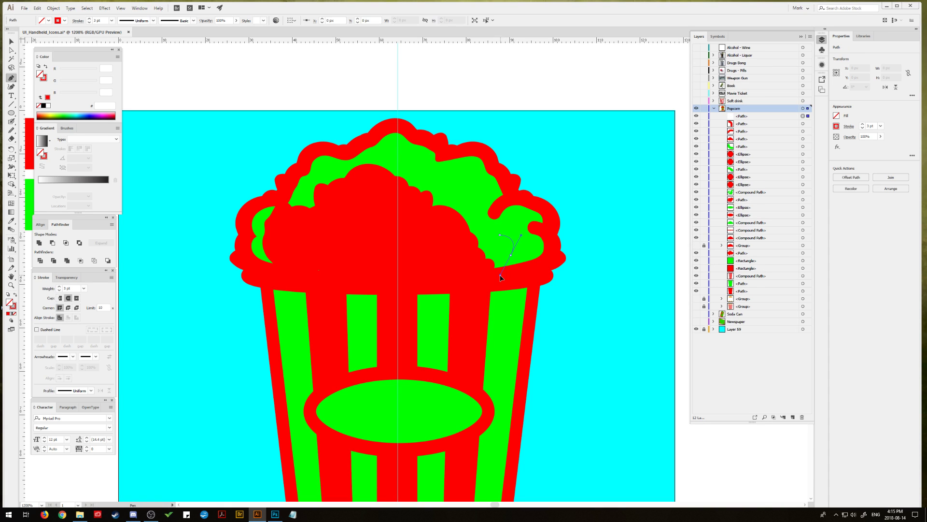
{"action": "left_click_drag", "start_coordinate": [511, 255], "coordinate": [503, 276]}
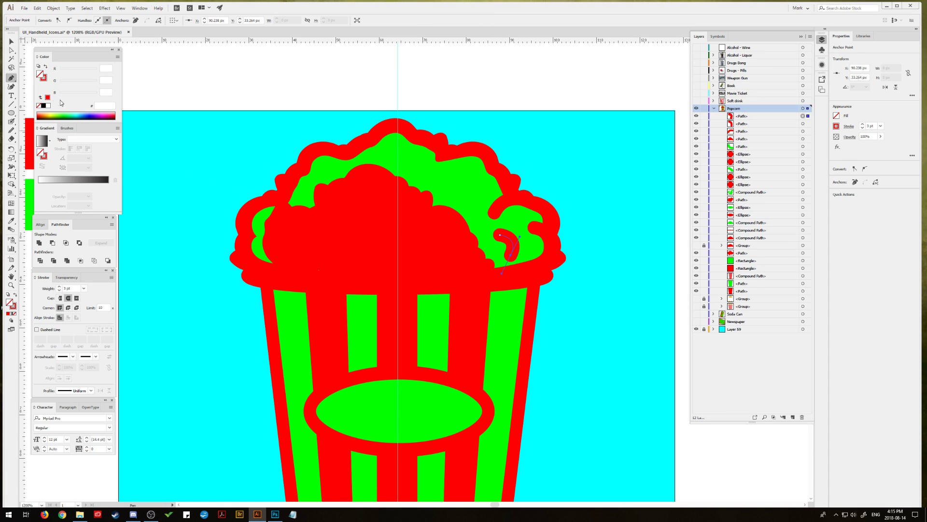
{"action": "left_click", "coordinate": [11, 50]}
{"action": "left_click_drag", "start_coordinate": [499, 237], "coordinate": [512, 257]}
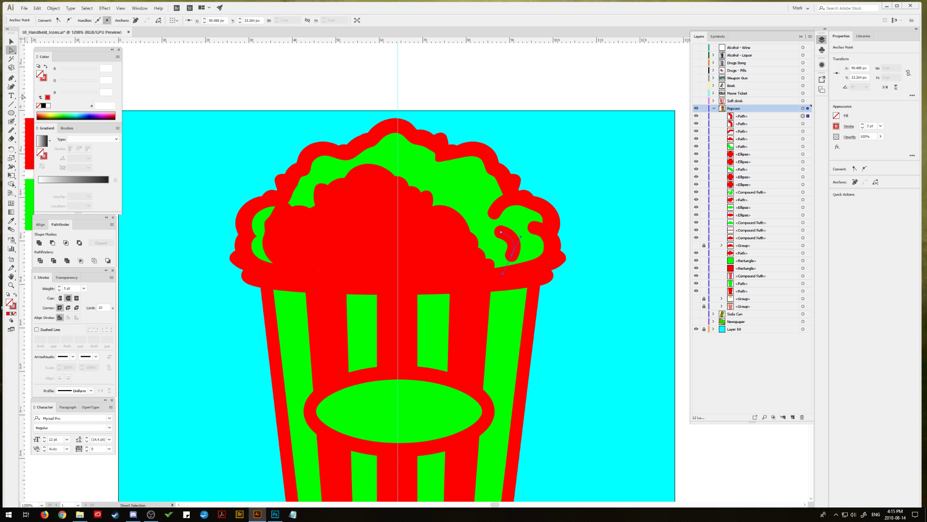
Step: Draw an arched red stroke in the green area to the upper right of the cluster, check its curve handle, and deselect it
{"action": "key", "text": "p"}
{"action": "left_click", "coordinate": [433, 181]}
{"action": "left_click_drag", "start_coordinate": [470, 185], "coordinate": [485, 203]}
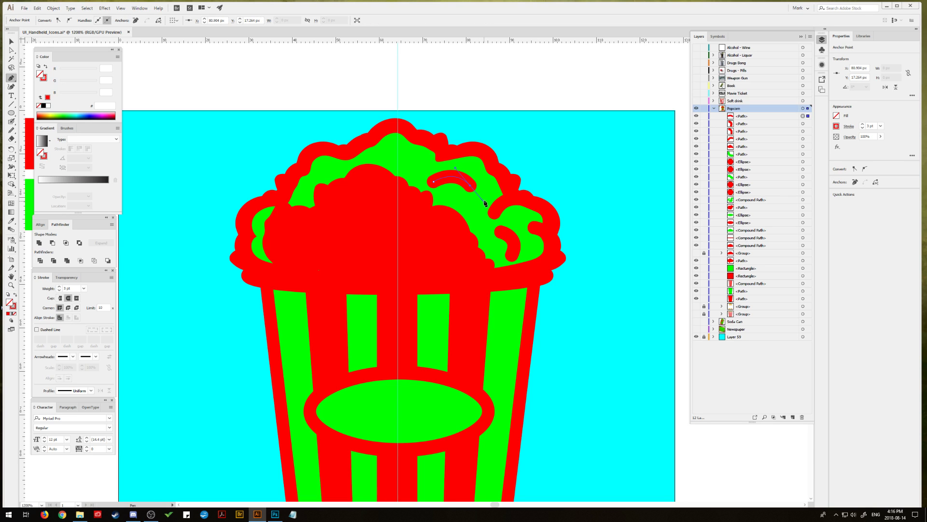
{"action": "key", "text": "a"}
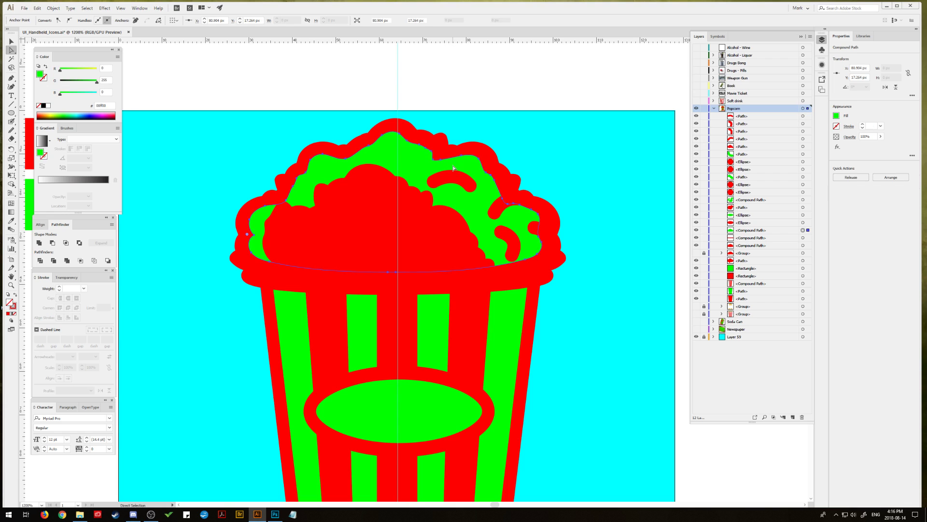
{"action": "left_click", "coordinate": [454, 169]}
{"action": "left_click", "coordinate": [468, 184]}
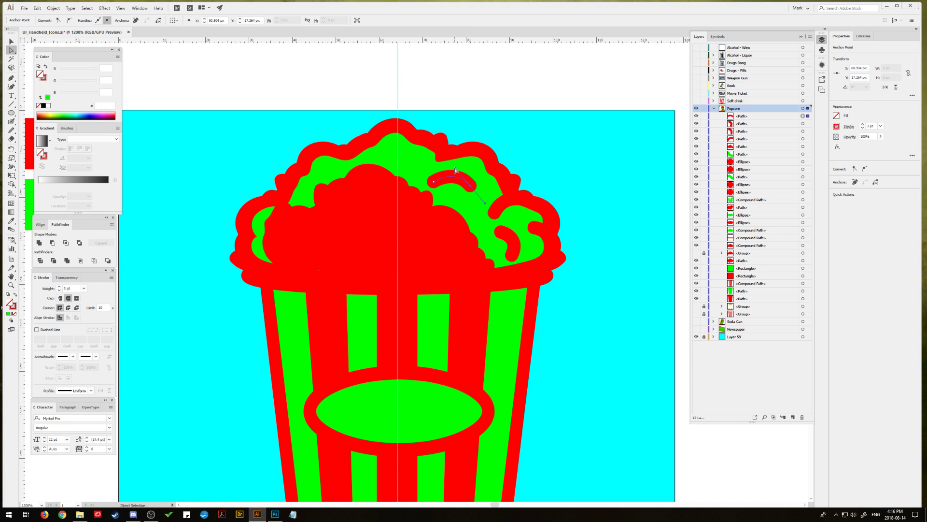
{"action": "left_click_drag", "start_coordinate": [455, 168], "coordinate": [455, 168]}
{"action": "left_click", "coordinate": [11, 44]}
{"action": "left_click", "coordinate": [185, 151]}
Step: Draw a curved red stroke from the left side of the popcorn's top peak down toward the cluster, and deselect it
{"action": "left_click", "coordinate": [12, 78]}
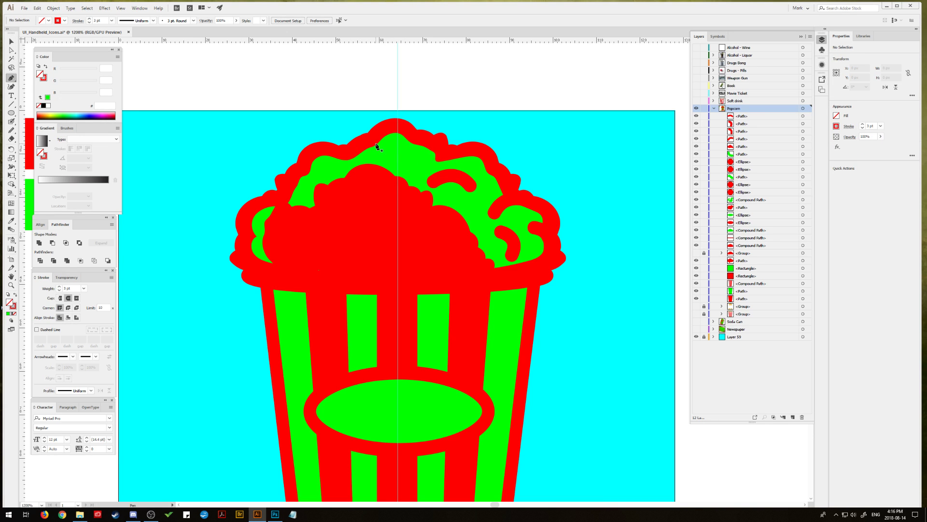
{"action": "left_click", "coordinate": [382, 130]}
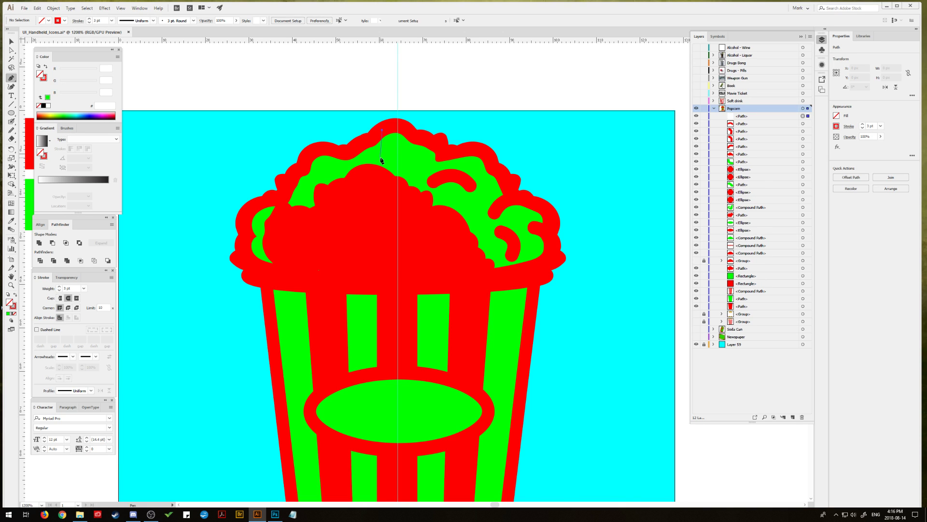
{"action": "left_click_drag", "start_coordinate": [381, 158], "coordinate": [397, 176]}
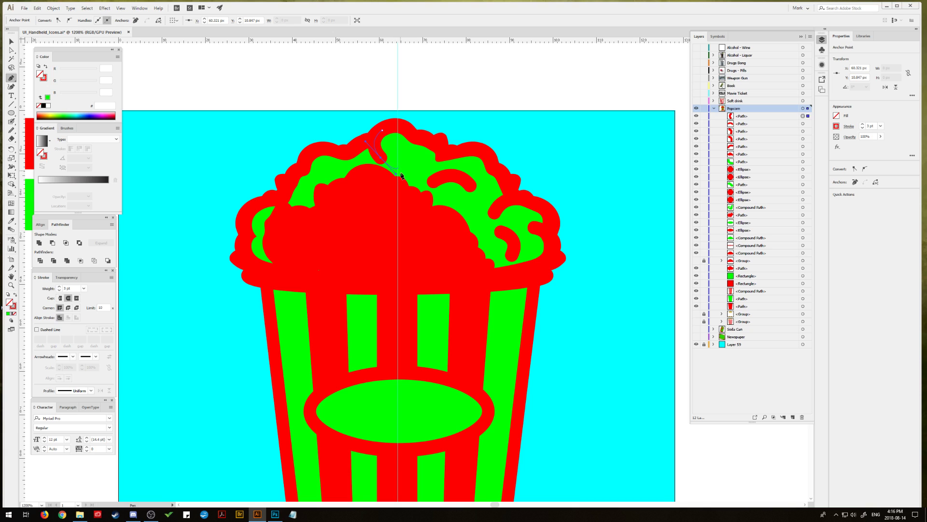
{"action": "key", "text": "v"}
{"action": "left_click", "coordinate": [187, 156]}
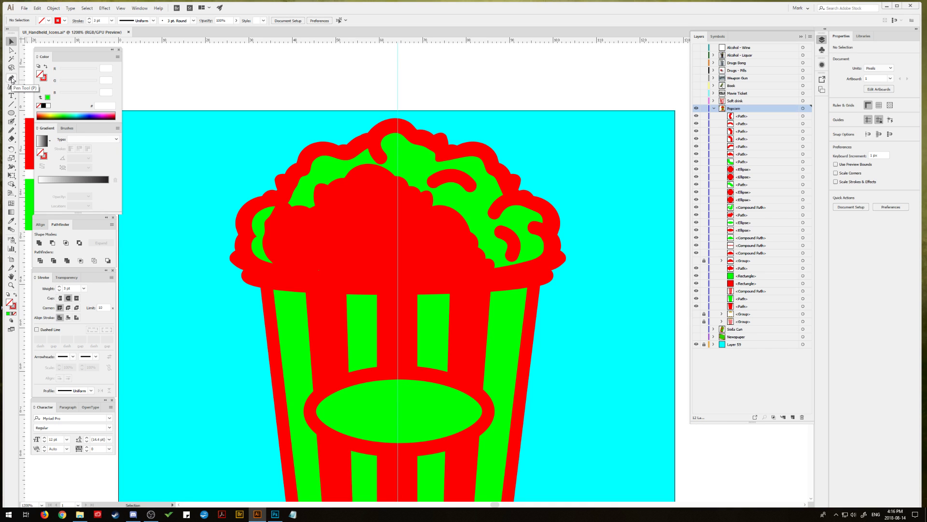
Step: Draw a small solid red circle without a stroke just below the arched stroke, and deselect it
{"action": "left_click", "coordinate": [11, 113]}
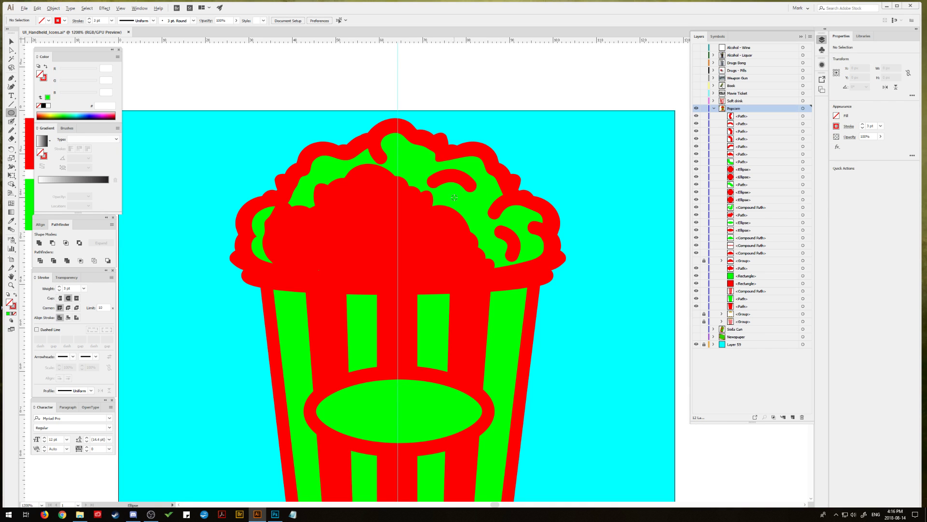
{"action": "left_click_drag", "start_coordinate": [450, 193], "coordinate": [458, 201]}
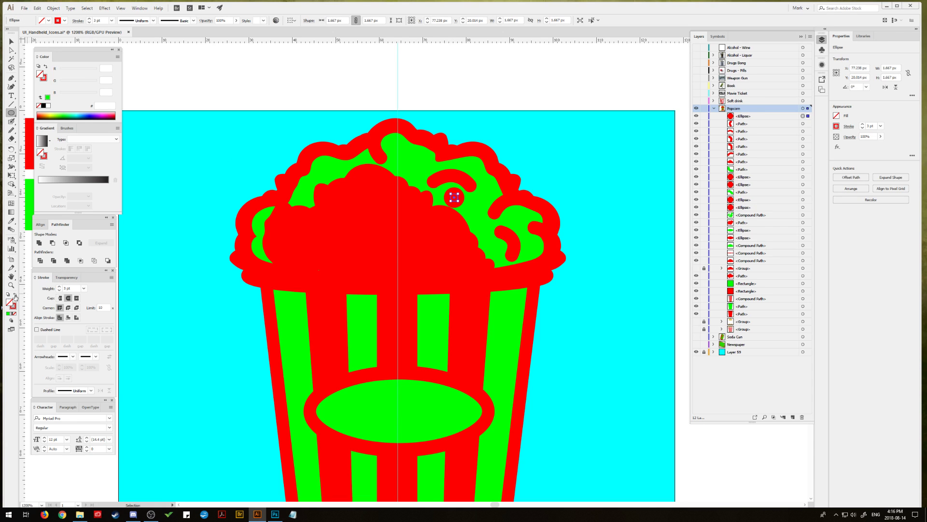
{"action": "left_click", "coordinate": [15, 294]}
{"action": "left_click", "coordinate": [11, 42]}
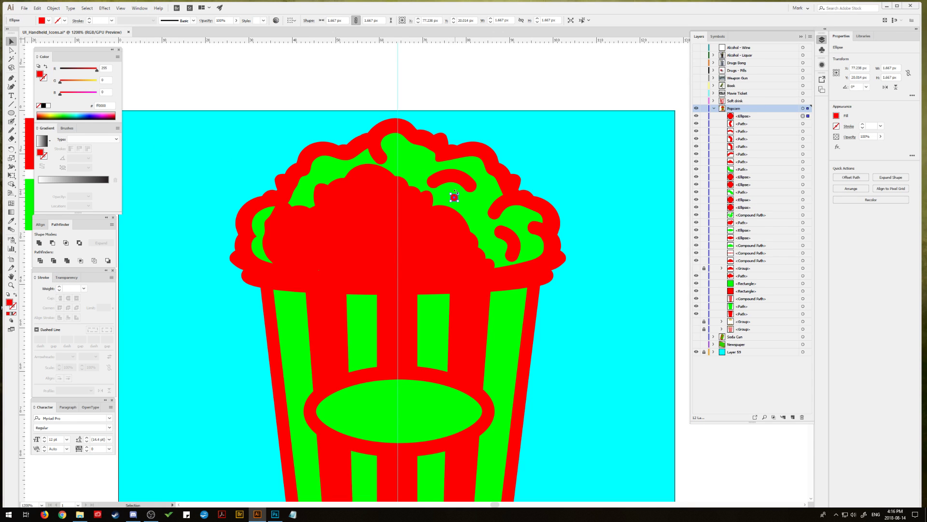
{"action": "left_click", "coordinate": [448, 201]}
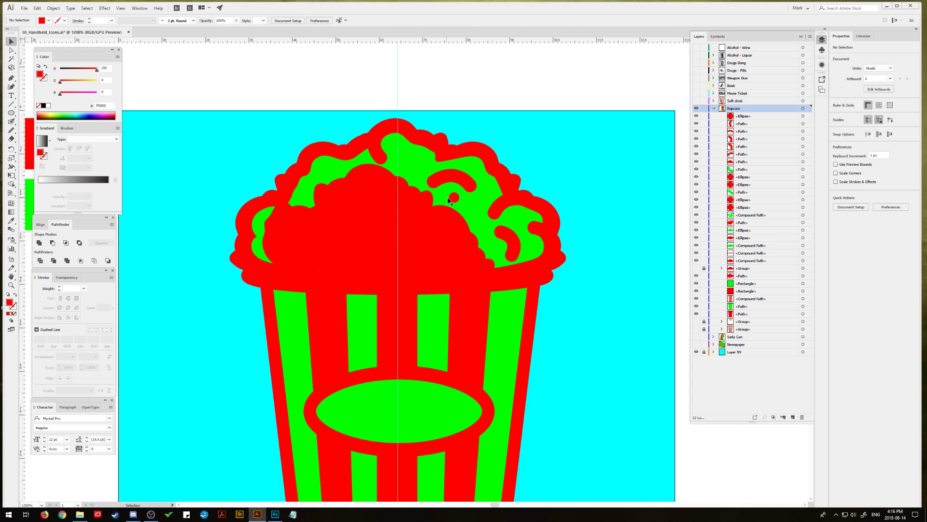
Step: Place slightly smaller copies of the red dot in the green area below the top peak and in the upper-left green area
{"action": "left_click_drag", "start_coordinate": [459, 197], "coordinate": [417, 152]}
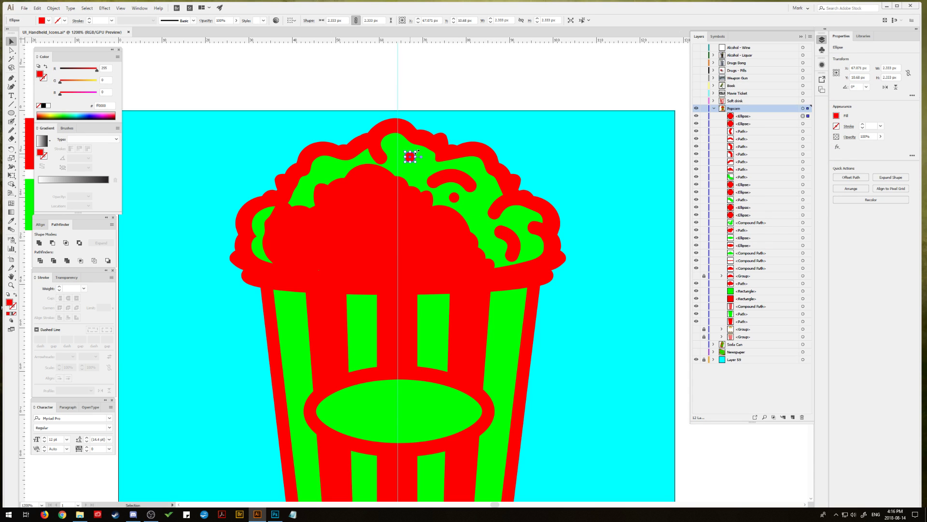
{"action": "left_click", "coordinate": [498, 113]}
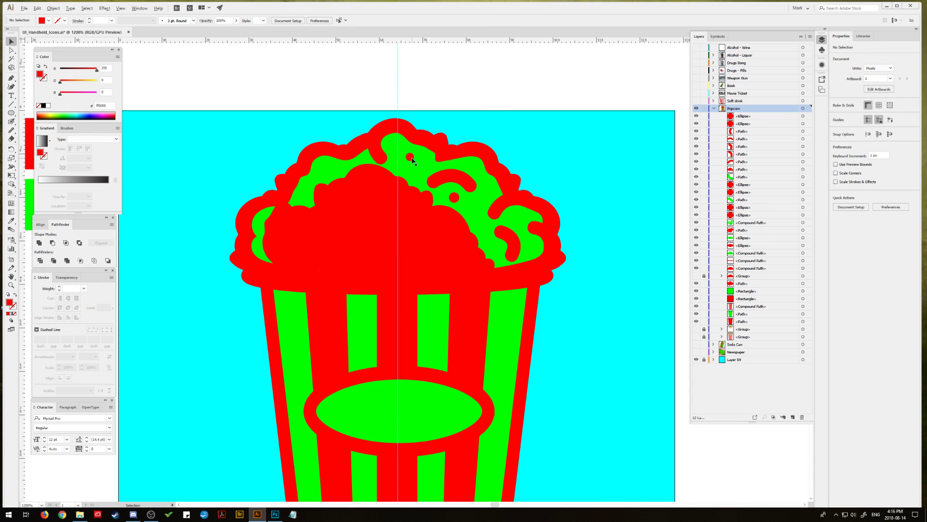
{"action": "left_click_drag", "start_coordinate": [477, 168], "coordinate": [329, 170]}
{"action": "left_click", "coordinate": [248, 118]}
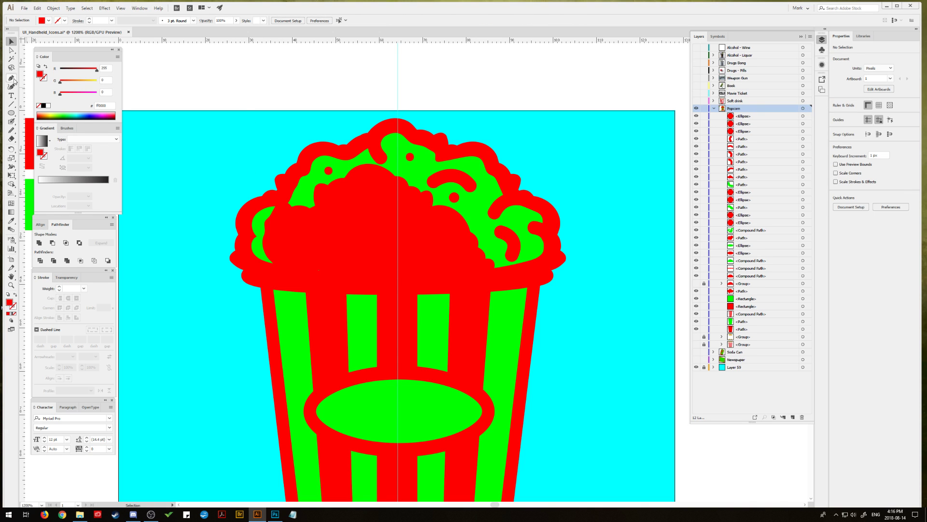
Step: Sample the bucket's green and set it as a 3 pt stroke with round caps and no fill
{"action": "left_click", "coordinate": [10, 222]}
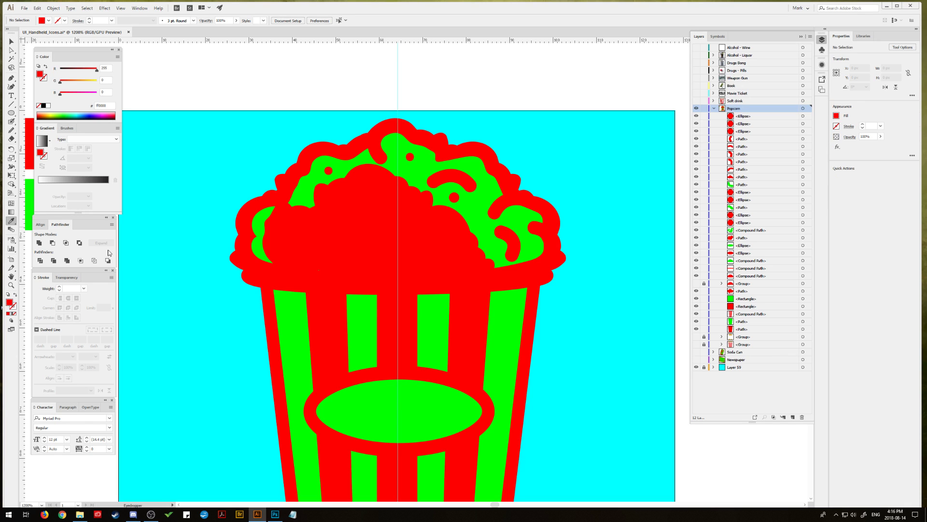
{"action": "left_click", "coordinate": [289, 297]}
{"action": "left_click", "coordinate": [15, 294]}
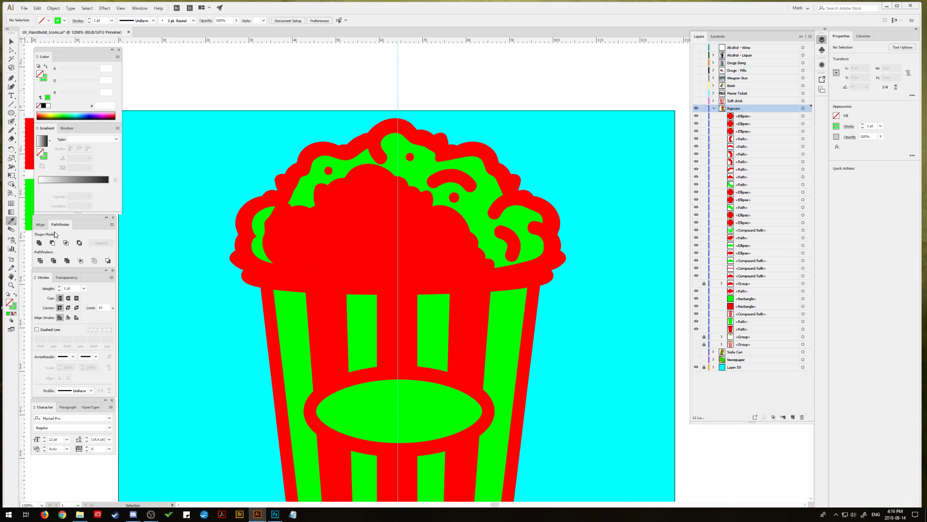
{"action": "left_click", "coordinate": [68, 297]}
Step: Draw a curved green stroke around the red cluster's lower-left edge, adjust its curve, and deselect it
{"action": "left_click", "coordinate": [12, 78]}
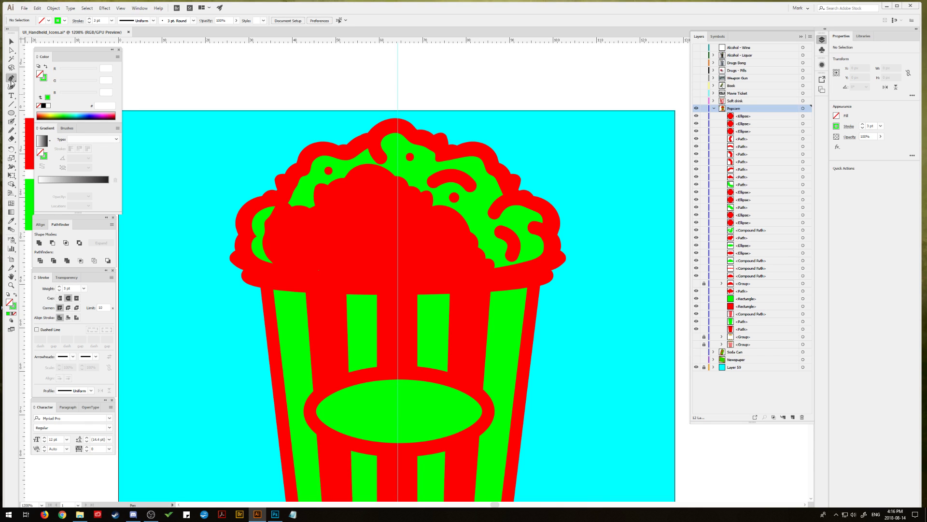
{"action": "left_click", "coordinate": [291, 264]}
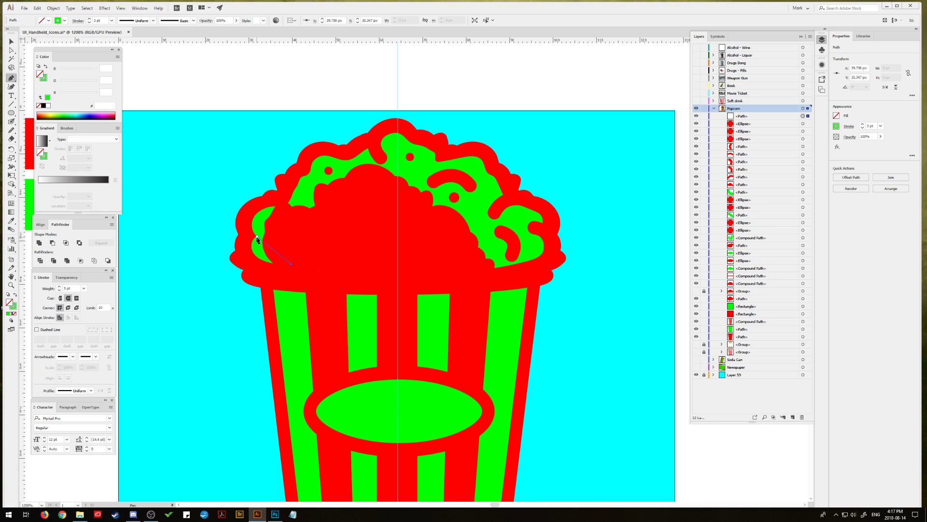
{"action": "left_click_drag", "start_coordinate": [257, 240], "coordinate": [273, 215]}
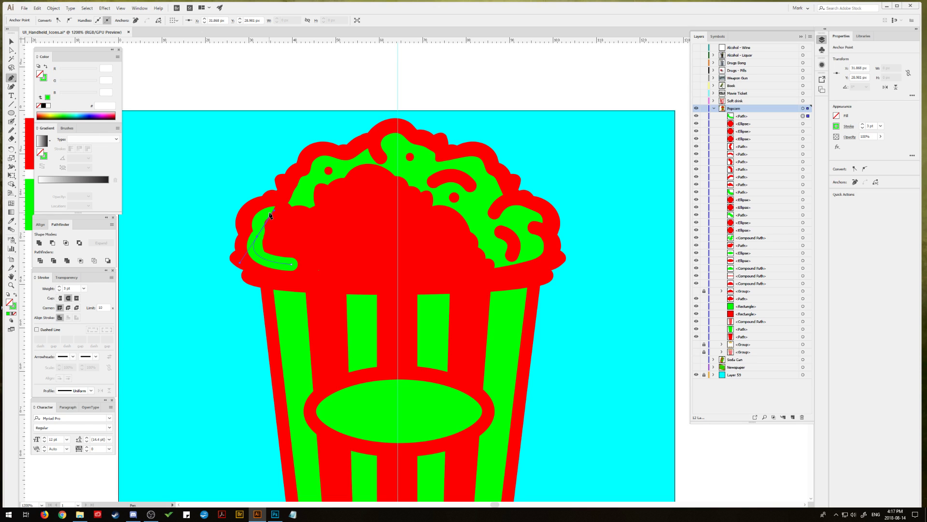
{"action": "left_click", "coordinate": [11, 49]}
{"action": "left_click_drag", "start_coordinate": [258, 242], "coordinate": [276, 221]}
{"action": "left_click", "coordinate": [215, 230]}
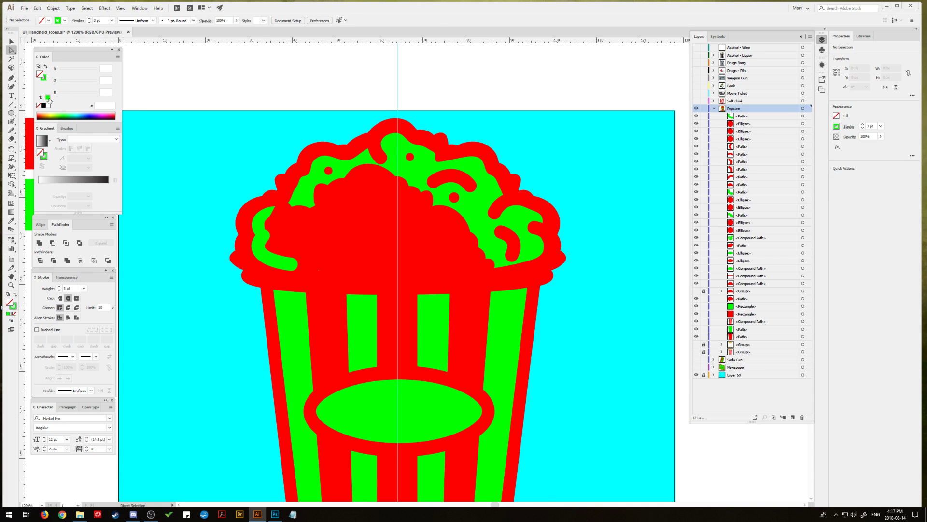
Step: Draw a curved green stroke along the cluster's upper-left edge down its left side, refine its curve, and deselect it
{"action": "left_click", "coordinate": [11, 79]}
{"action": "left_click", "coordinate": [314, 208]}
{"action": "left_click_drag", "start_coordinate": [281, 210], "coordinate": [261, 225]}
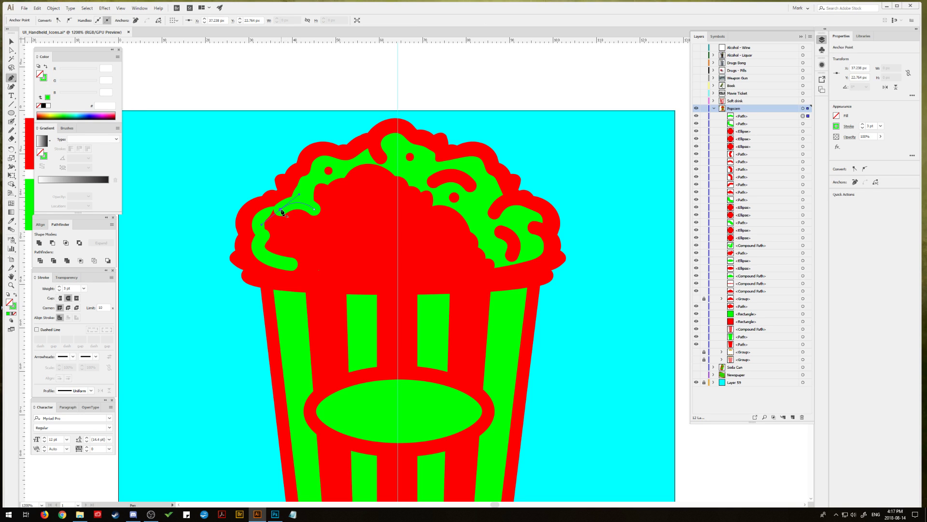
{"action": "left_click", "coordinate": [281, 210]}
{"action": "left_click_drag", "start_coordinate": [261, 229], "coordinate": [261, 249]}
{"action": "left_click", "coordinate": [12, 50]}
{"action": "left_click", "coordinate": [261, 235]}
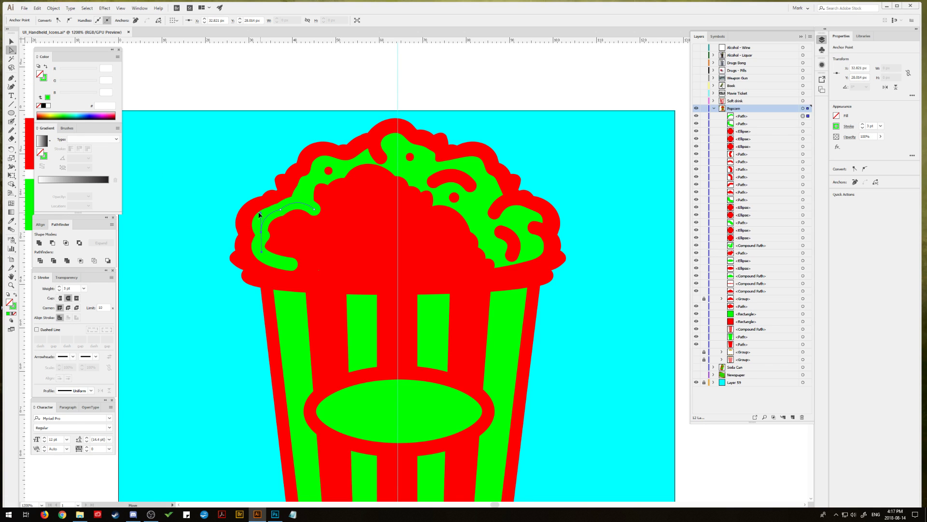
{"action": "left_click_drag", "start_coordinate": [260, 213], "coordinate": [253, 212]}
{"action": "left_click", "coordinate": [11, 42]}
{"action": "left_click", "coordinate": [154, 146]}
Step: Draw a green stroke of two joined arches across the middle of the red cluster, and deselect it
{"action": "left_click", "coordinate": [11, 78]}
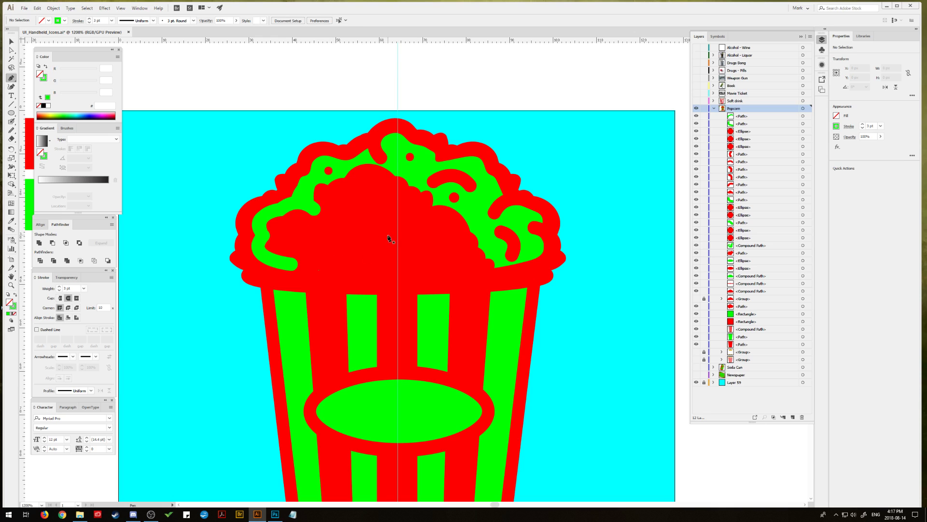
{"action": "left_click", "coordinate": [349, 220]}
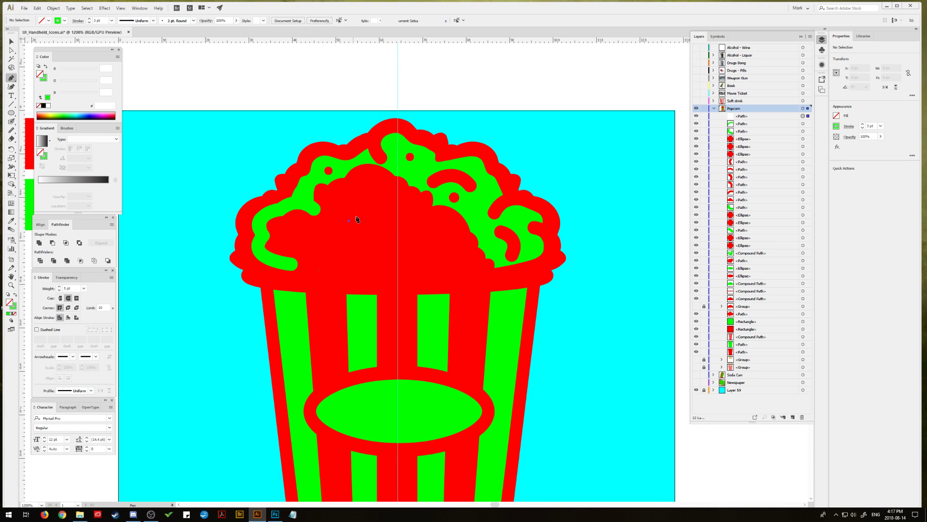
{"action": "left_click_drag", "start_coordinate": [390, 229], "coordinate": [431, 270]}
{"action": "left_click", "coordinate": [392, 233]}
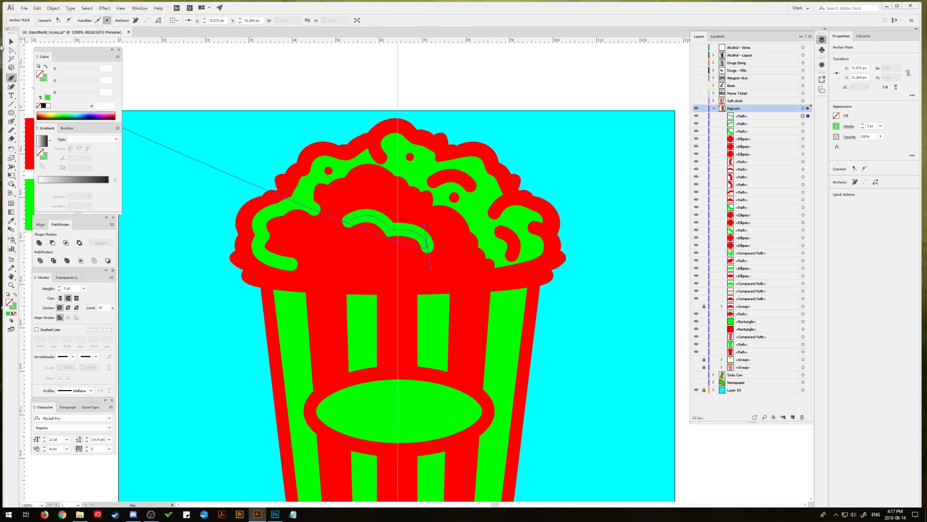
{"action": "key", "text": "v"}
{"action": "left_click", "coordinate": [212, 193]}
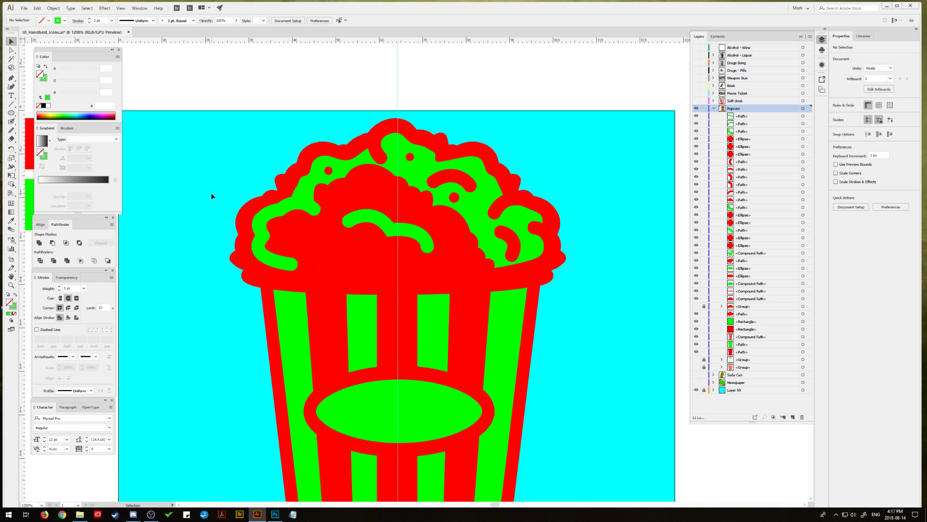
Step: Draw a green arc from the cluster's upper-right edge down into the red area, adjust its end points, and deselect it
{"action": "left_click", "coordinate": [11, 77]}
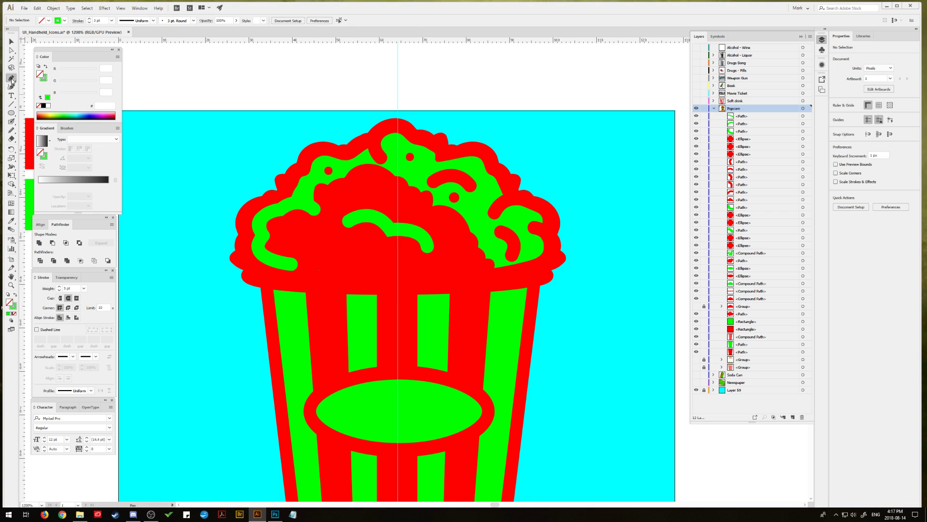
{"action": "left_click", "coordinate": [440, 199]}
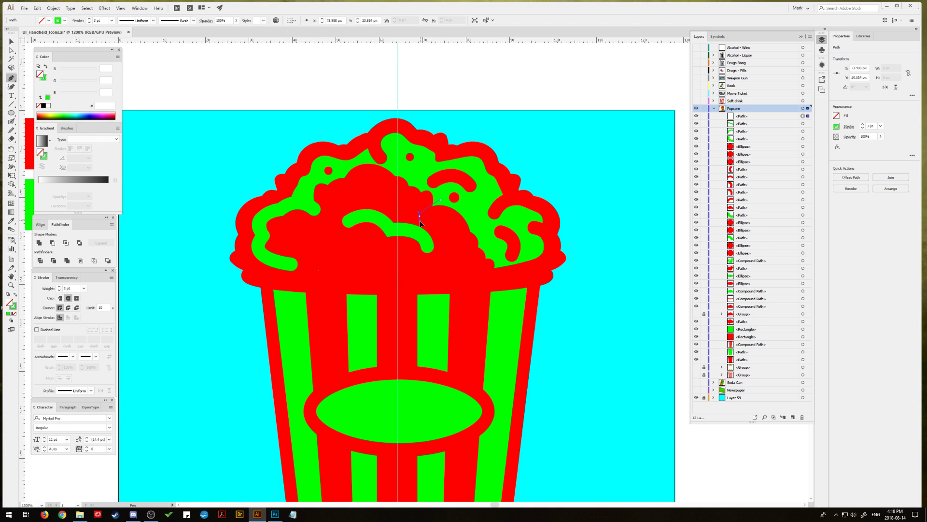
{"action": "left_click_drag", "start_coordinate": [419, 221], "coordinate": [414, 236]}
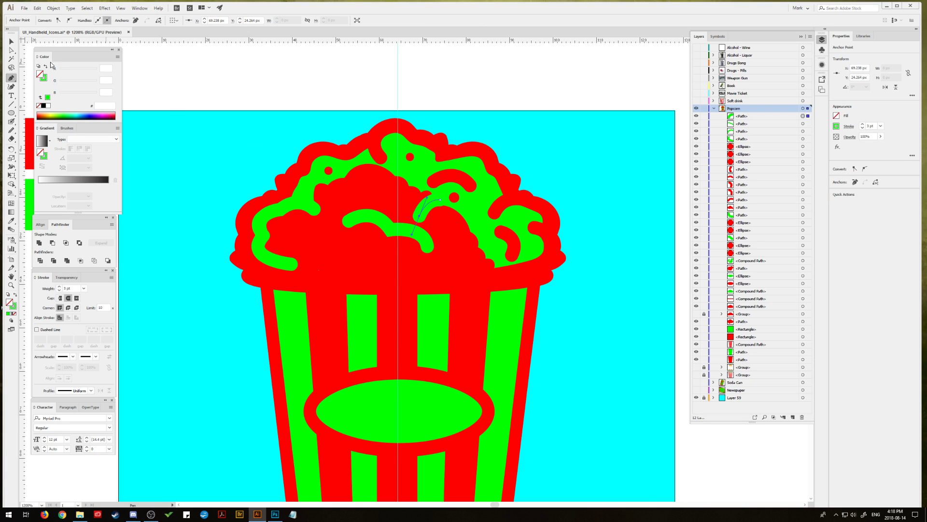
{"action": "left_click", "coordinate": [12, 50]}
{"action": "left_click", "coordinate": [441, 201]}
{"action": "left_click_drag", "start_coordinate": [441, 199], "coordinate": [422, 217]}
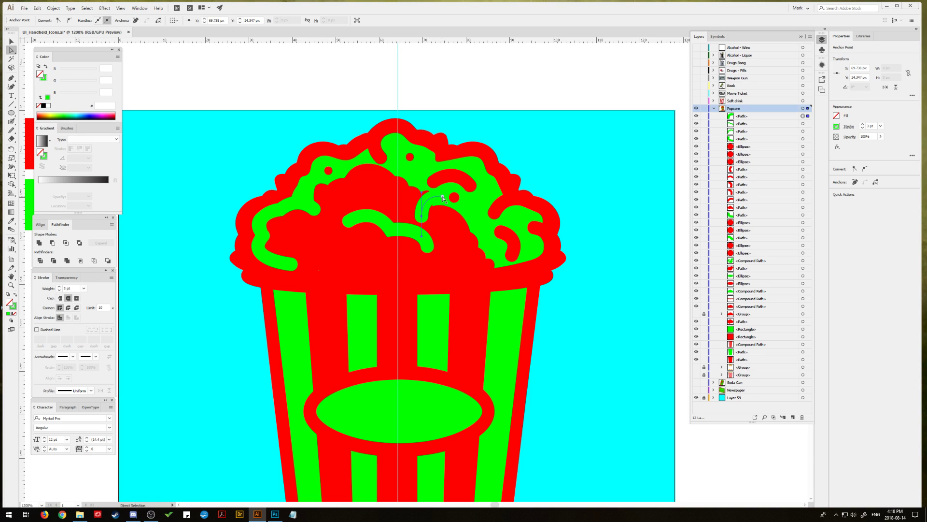
{"action": "left_click", "coordinate": [442, 200]}
{"action": "mouse_move", "coordinate": [441, 199]}
{"action": "left_mouse_down"}
{"action": "mouse_move", "coordinate": [430, 199]}
{"action": "mouse_move", "coordinate": [441, 196]}
{"action": "left_mouse_up"}
{"action": "left_click", "coordinate": [11, 41]}
{"action": "left_click", "coordinate": [192, 153]}
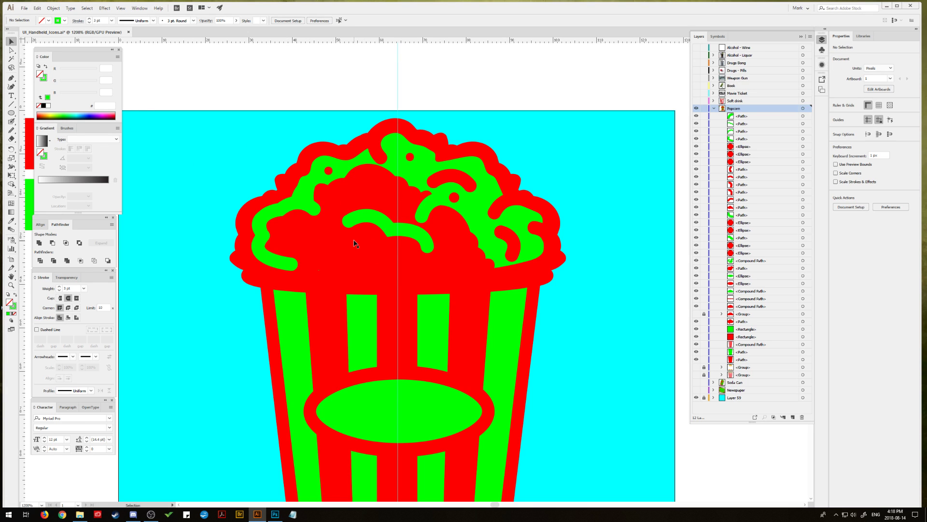
Step: Draw a green stroke from the lower-left curve along the bucket rim toward the centre, and adjust its inner end and handle
{"action": "left_click", "coordinate": [12, 78]}
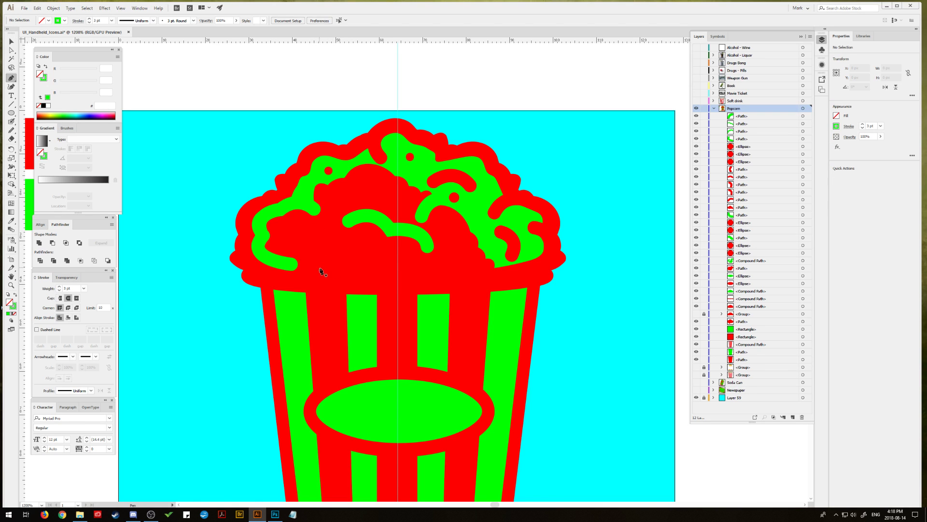
{"action": "left_click", "coordinate": [284, 263]}
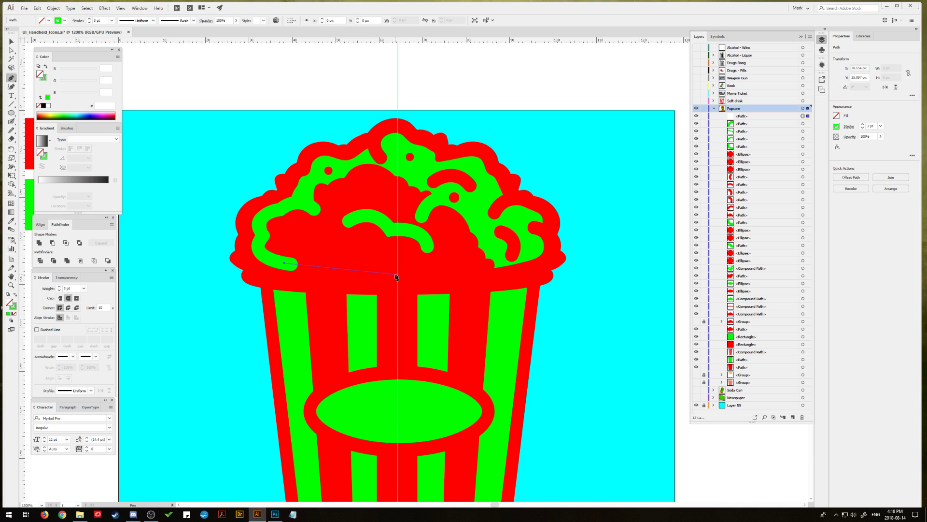
{"action": "left_click_drag", "start_coordinate": [367, 268], "coordinate": [427, 270]}
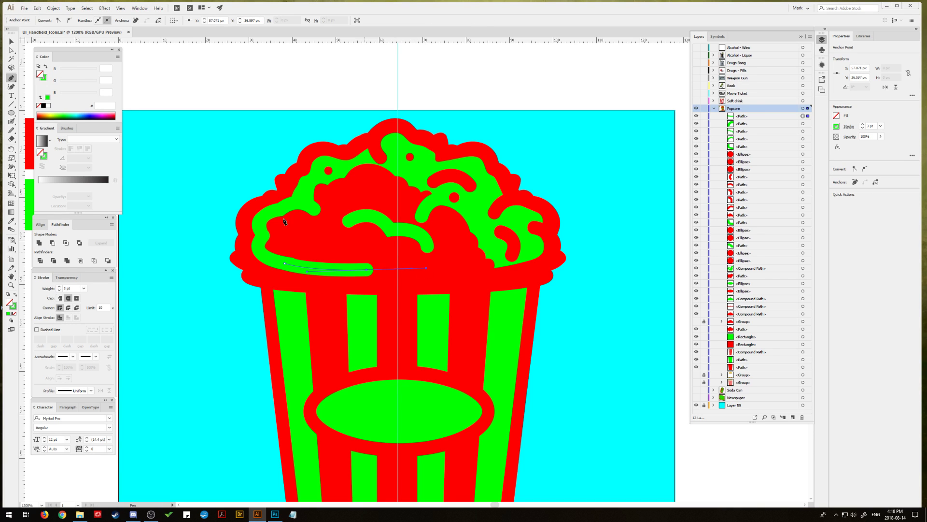
{"action": "left_click", "coordinate": [11, 50]}
{"action": "left_click_drag", "start_coordinate": [366, 269], "coordinate": [367, 273]}
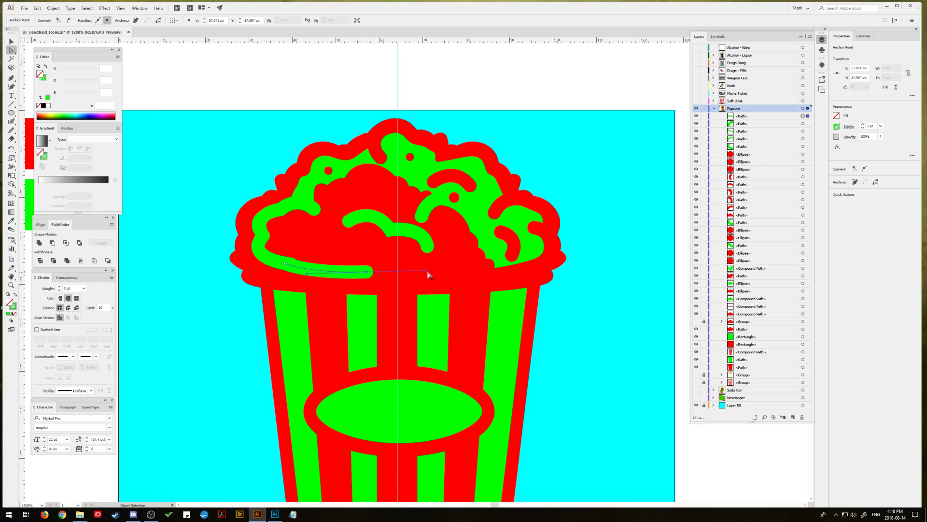
{"action": "left_click_drag", "start_coordinate": [426, 270], "coordinate": [427, 272]}
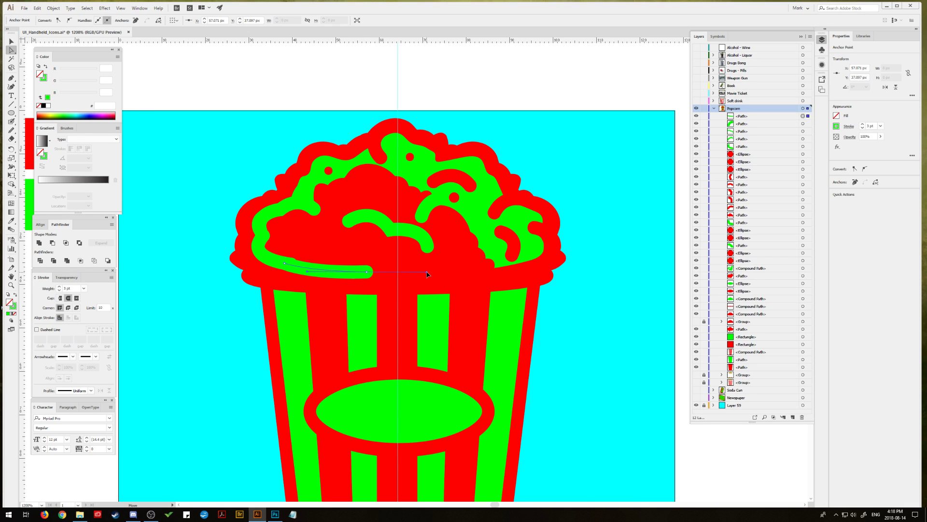
Step: Fine-tune both end points of the green rim stroke so it continues the lower-left curve smoothly, and deselect it
{"action": "left_click", "coordinate": [284, 265]}
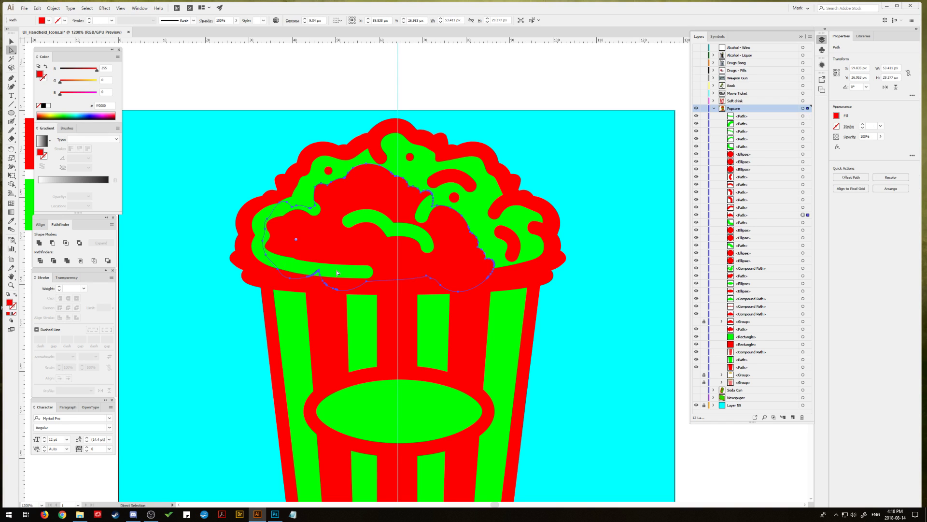
{"action": "left_click", "coordinate": [364, 273], "text": "shift"}
{"action": "left_click", "coordinate": [366, 274]}
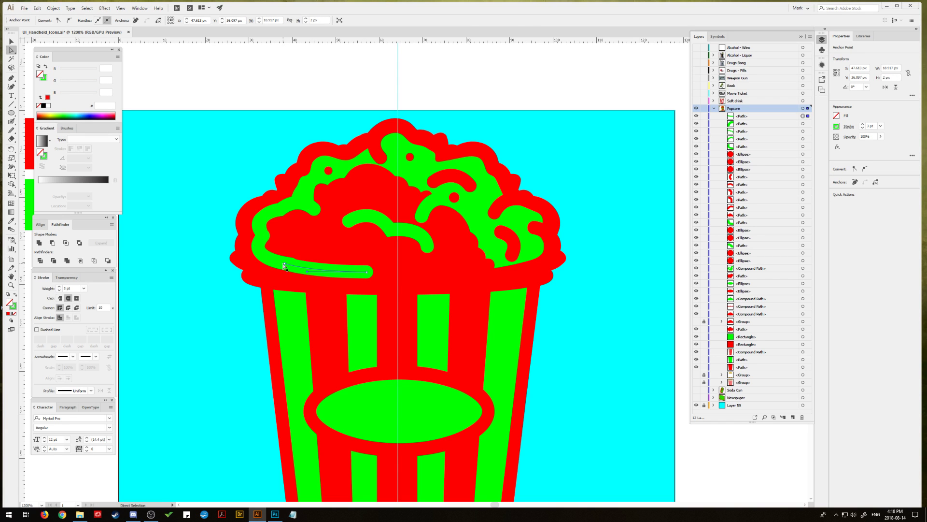
{"action": "left_click_drag", "start_coordinate": [284, 264], "coordinate": [279, 263]}
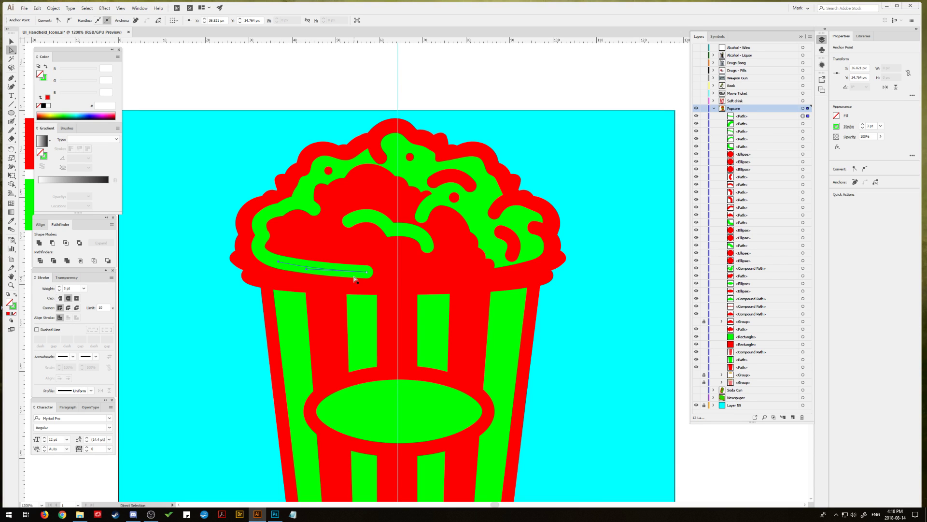
{"action": "left_click_drag", "start_coordinate": [367, 274], "coordinate": [365, 272]}
{"action": "left_click_drag", "start_coordinate": [424, 274], "coordinate": [428, 272]}
{"action": "left_click", "coordinate": [11, 42]}
{"action": "left_click", "coordinate": [29, 56]}
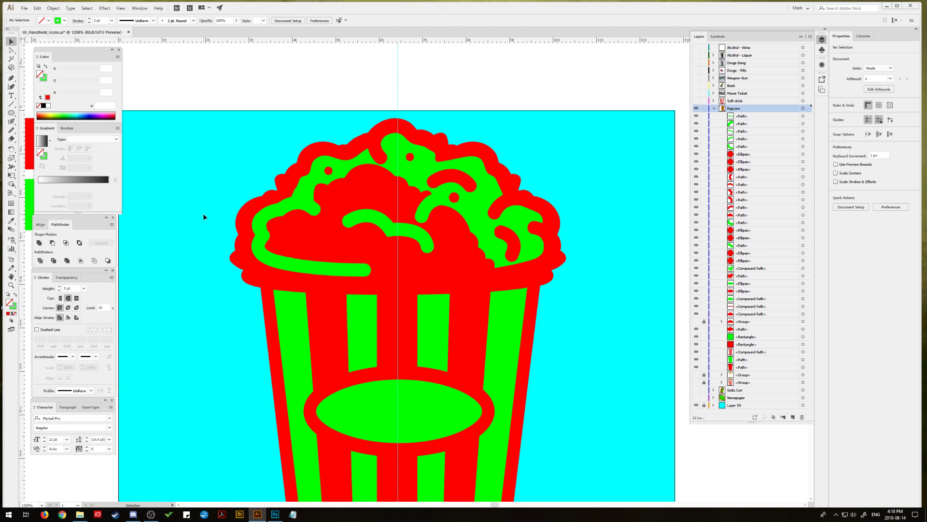
Step: Draw a 2 px solid green circle without a stroke in the cluster's left part, and place three copies across the red cluster
{"action": "key", "text": "l"}
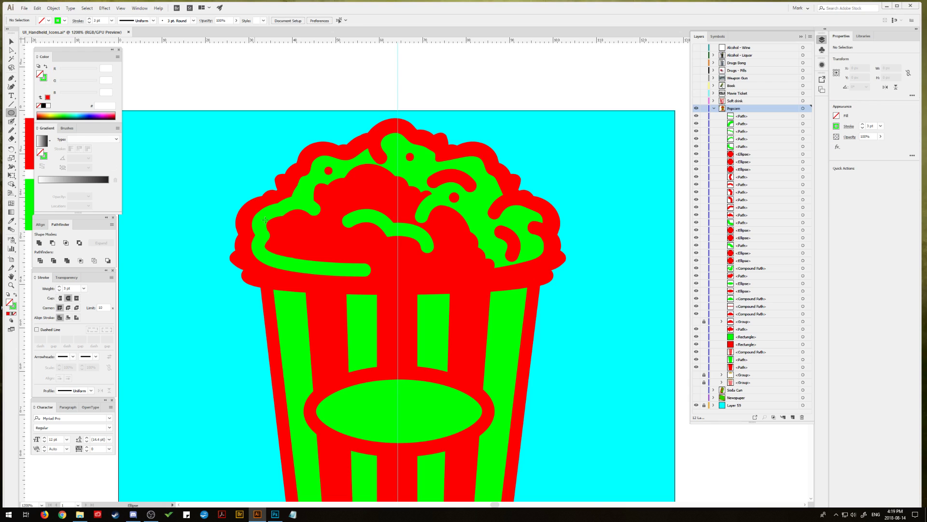
{"action": "left_click_drag", "start_coordinate": [296, 232], "coordinate": [303, 238]}
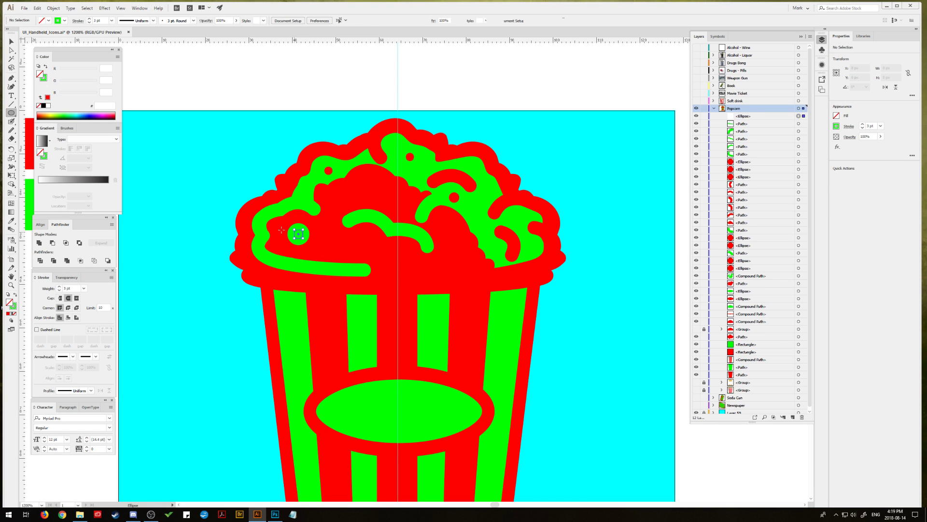
{"action": "key", "text": "shift+x"}
{"action": "key", "text": "shift+x"}
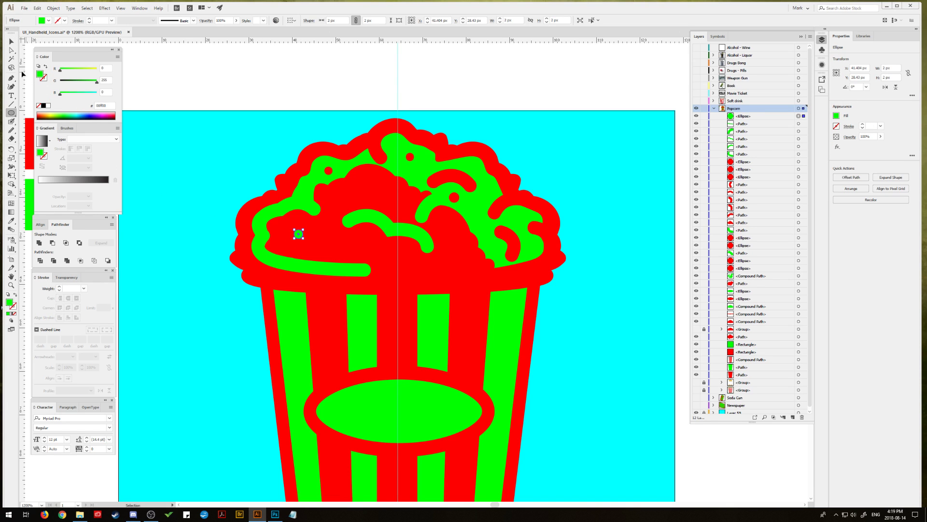
{"action": "key", "text": "v"}
{"action": "left_click", "coordinate": [270, 244]}
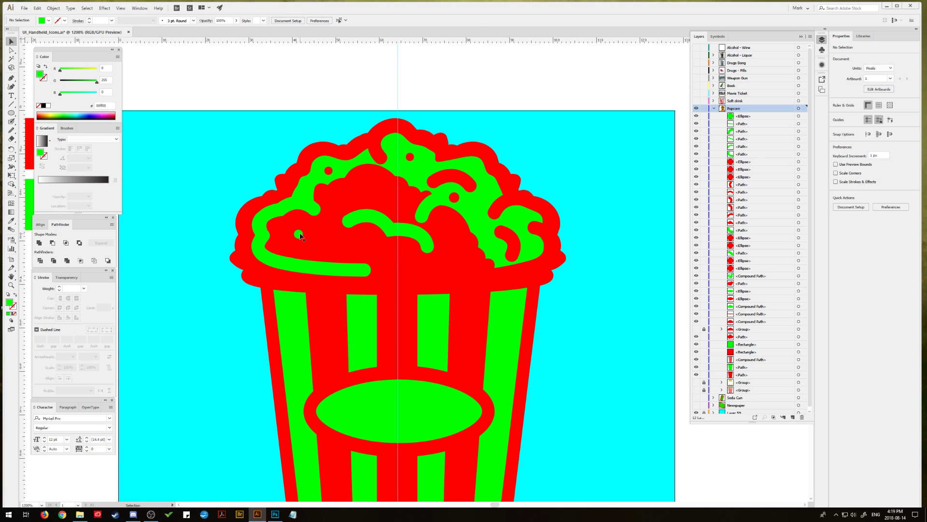
{"action": "left_click_drag", "start_coordinate": [299, 234], "coordinate": [449, 235]}
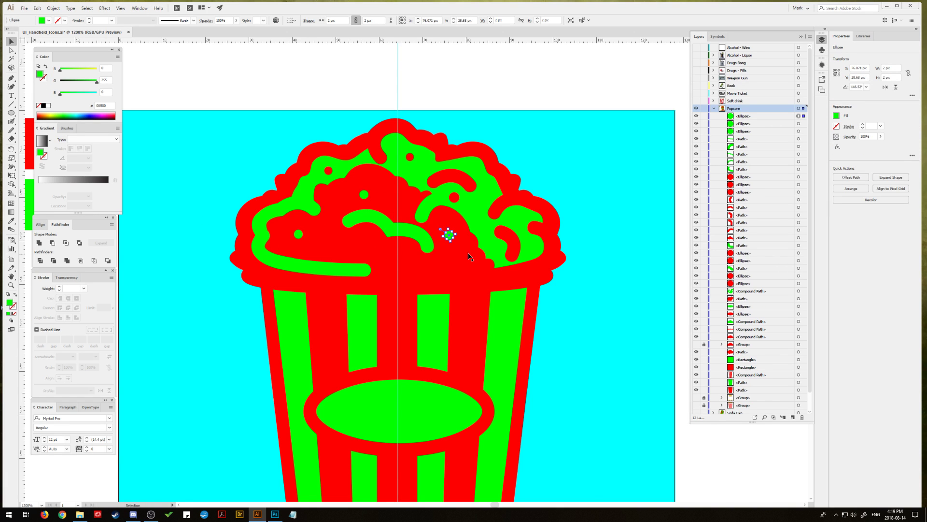
{"action": "left_click", "coordinate": [368, 253]}
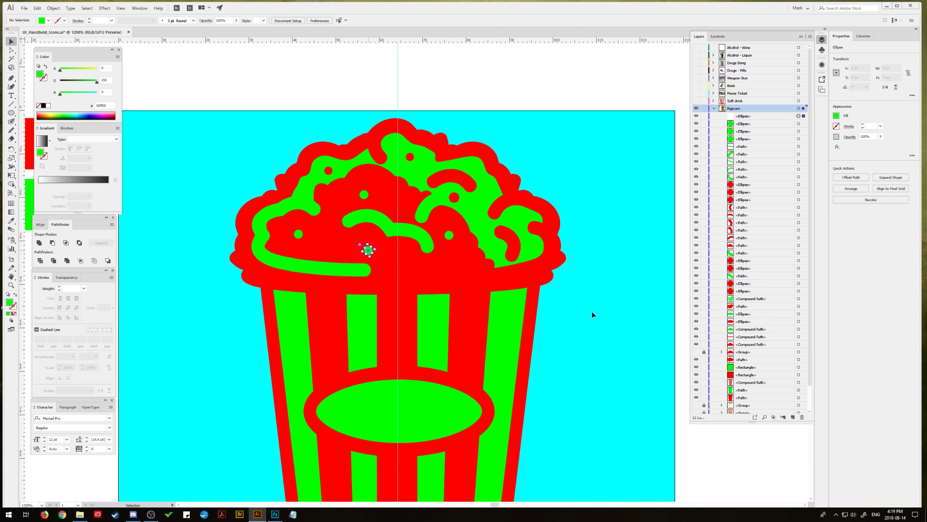
Step: Hide the cyan background layer to show the whole popcorn icon on the white artboard
{"action": "key", "text": "ctrl+minus"}
{"action": "key", "text": "ctrl+minus"}
{"action": "key", "text": "ctrl+minus"}
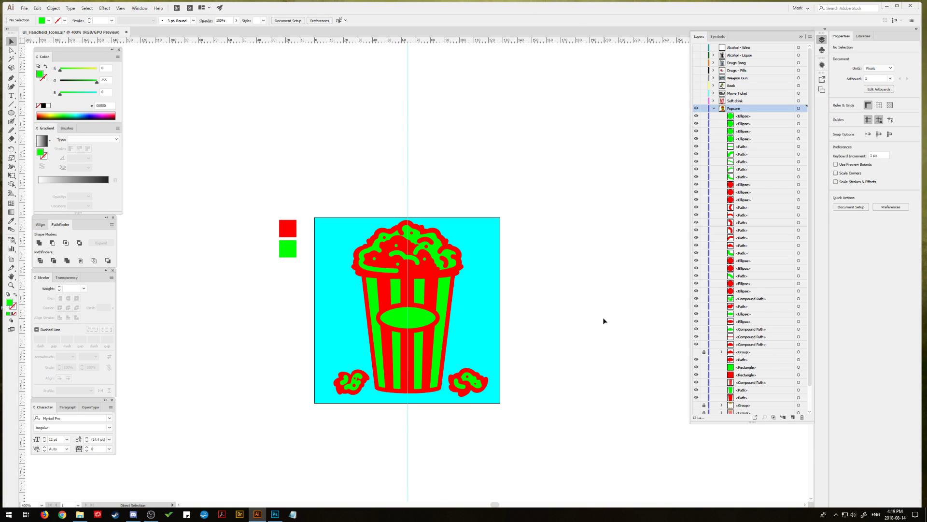
{"action": "left_click_drag", "start_coordinate": [572, 314], "coordinate": [571, 287]}
{"action": "scroll", "coordinate": [739, 391], "scroll_direction": "down", "scroll_amount": 2}
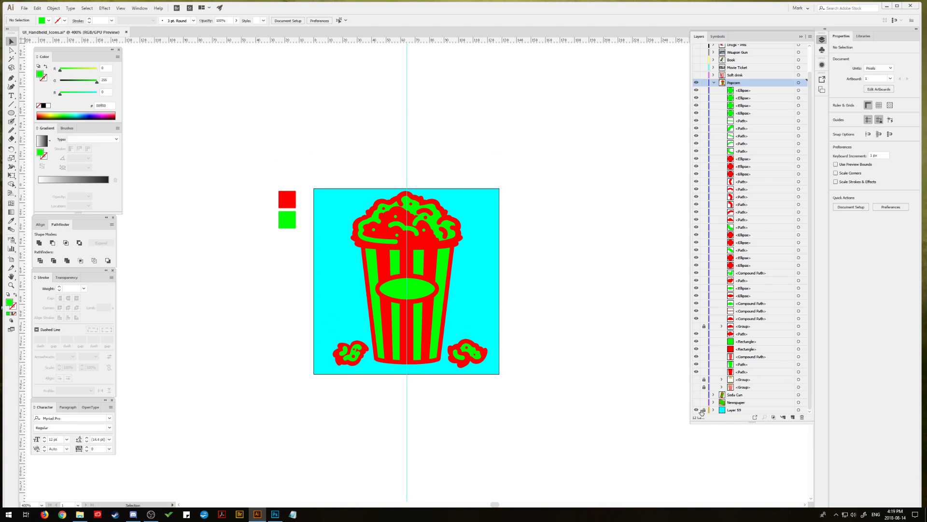
{"action": "left_click", "coordinate": [696, 410]}
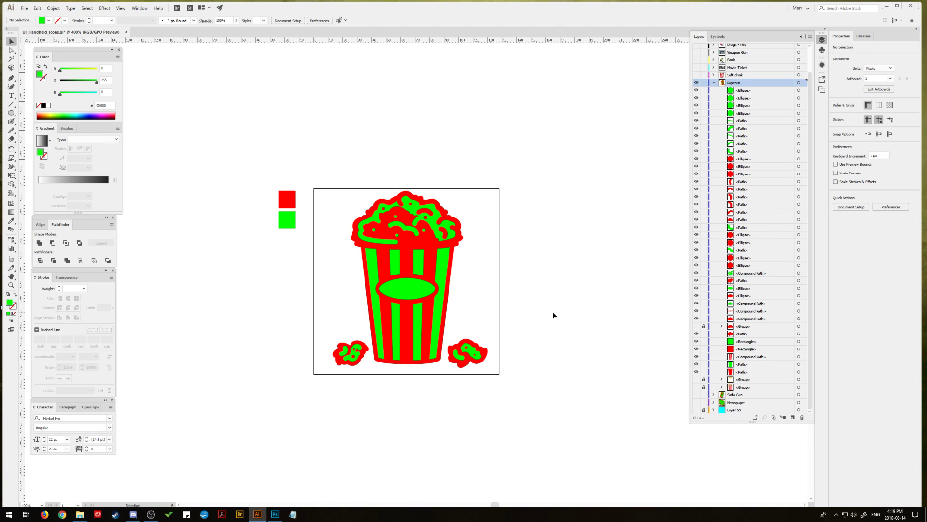
Step: Nudge the whole popcorn artwork down 2 px, and delete the hidden red group in the middle of the Popcorn layer
{"action": "scroll", "coordinate": [553, 313], "scroll_direction": "up", "scroll_amount": 1}
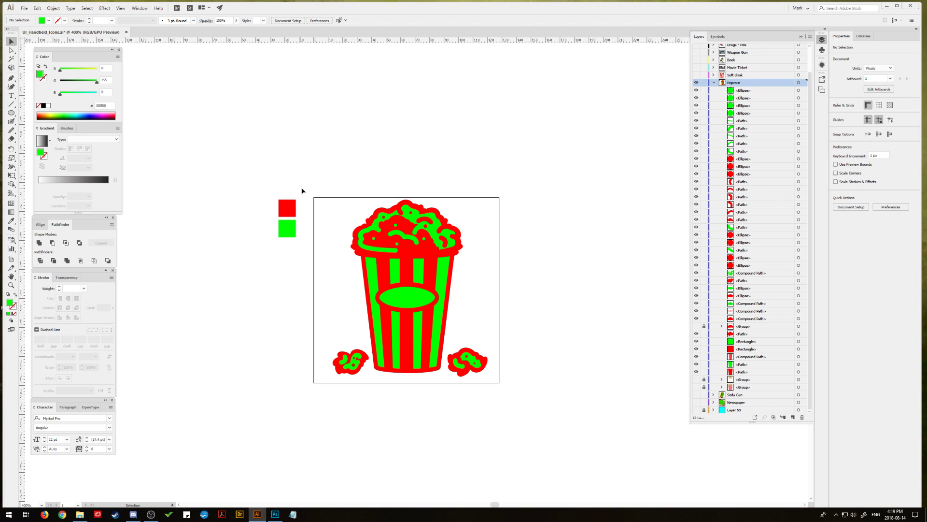
{"action": "left_click_drag", "start_coordinate": [528, 409], "coordinate": [527, 407]}
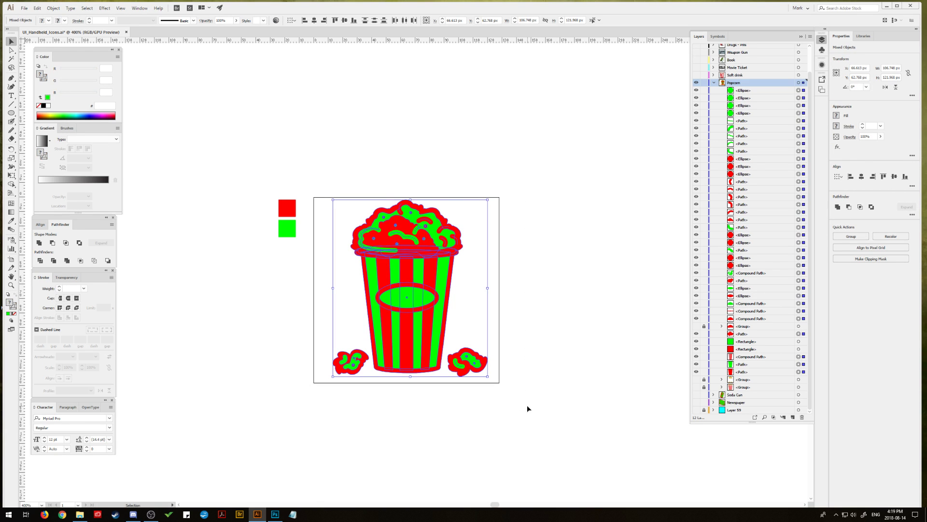
{"action": "key", "text": "Down"}
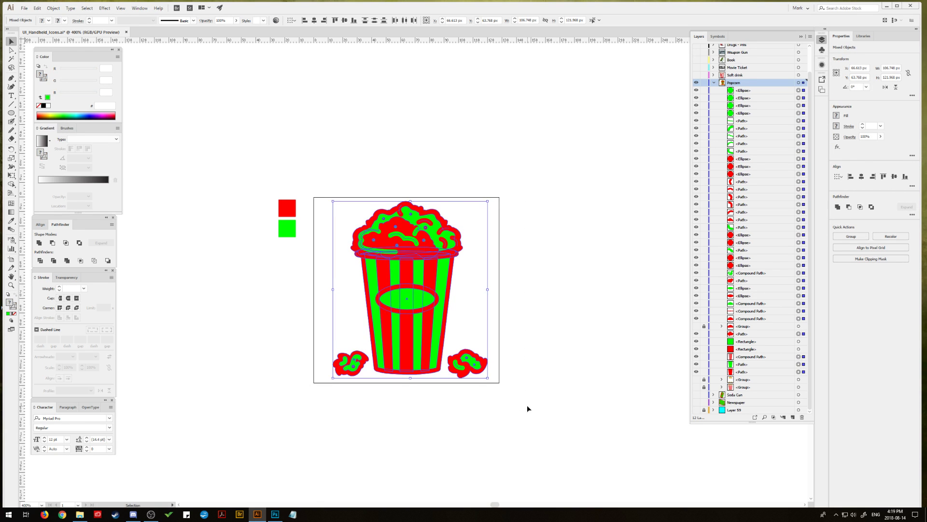
{"action": "key", "text": "Down"}
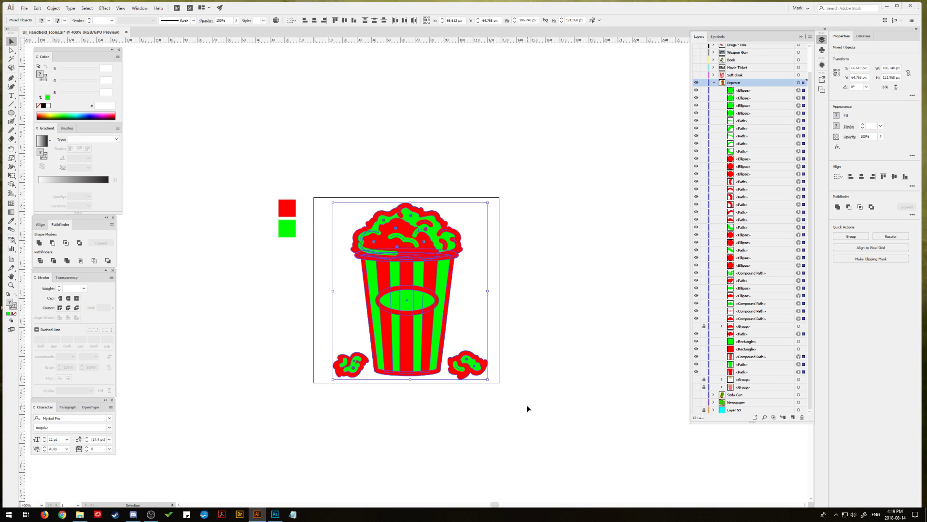
{"action": "left_click", "coordinate": [593, 276]}
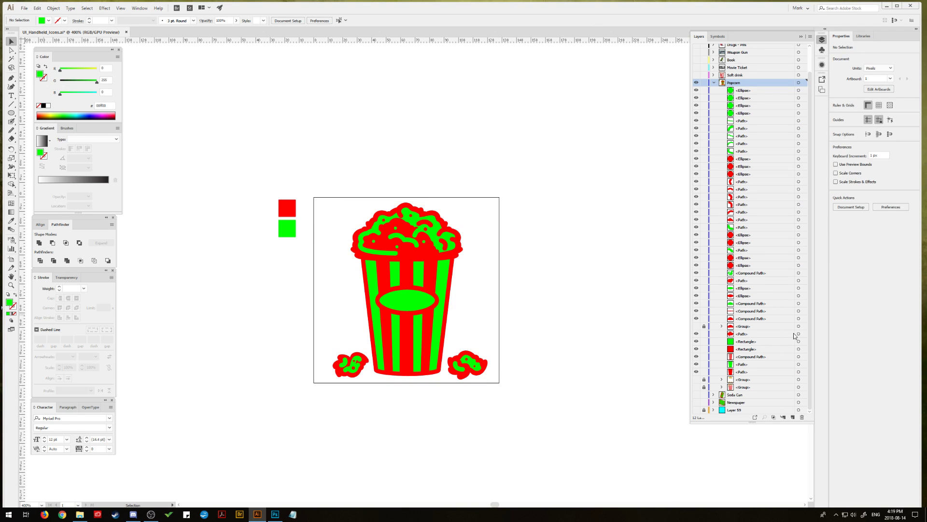
{"action": "left_click", "coordinate": [758, 327]}
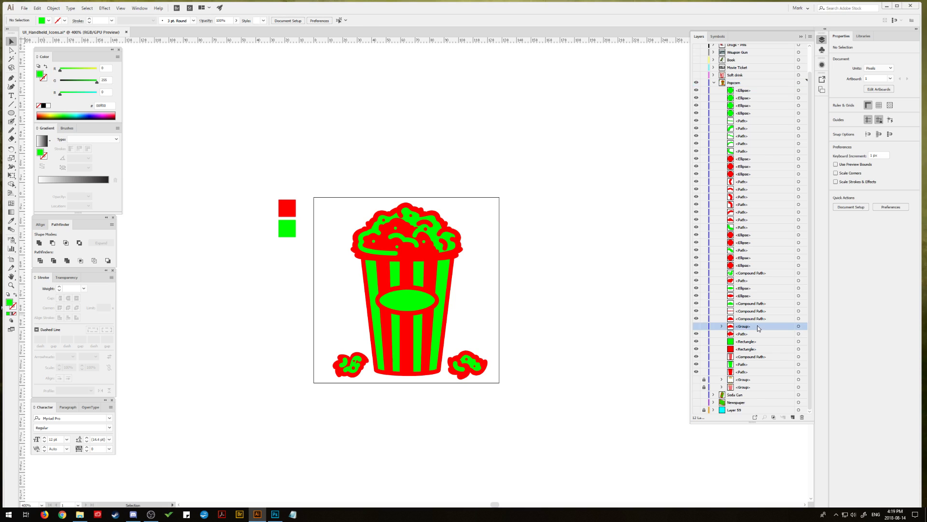
{"action": "left_click_drag", "start_coordinate": [757, 327], "coordinate": [801, 416]}
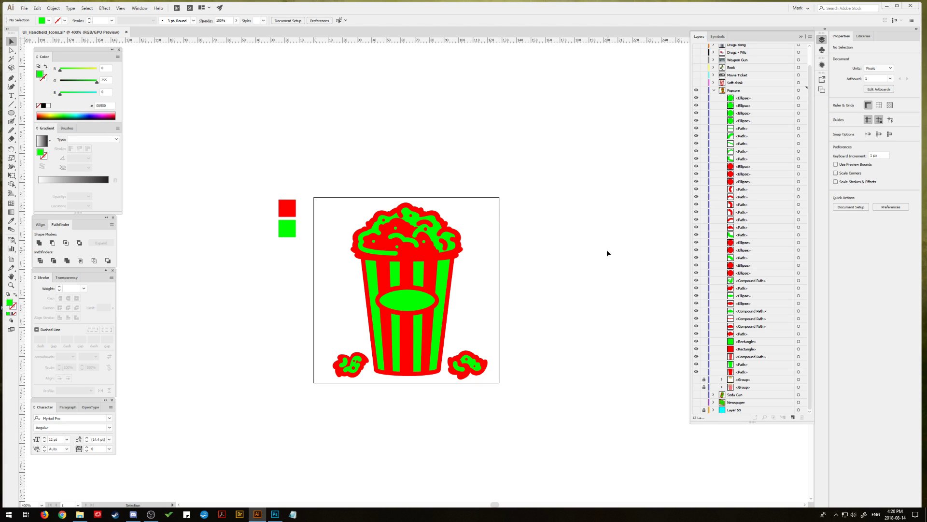
Step: Nudge the two loose popcorn pieces beside the bucket outward by 1 px each and up by 1 px
{"action": "left_click_drag", "start_coordinate": [358, 381], "coordinate": [362, 383]}
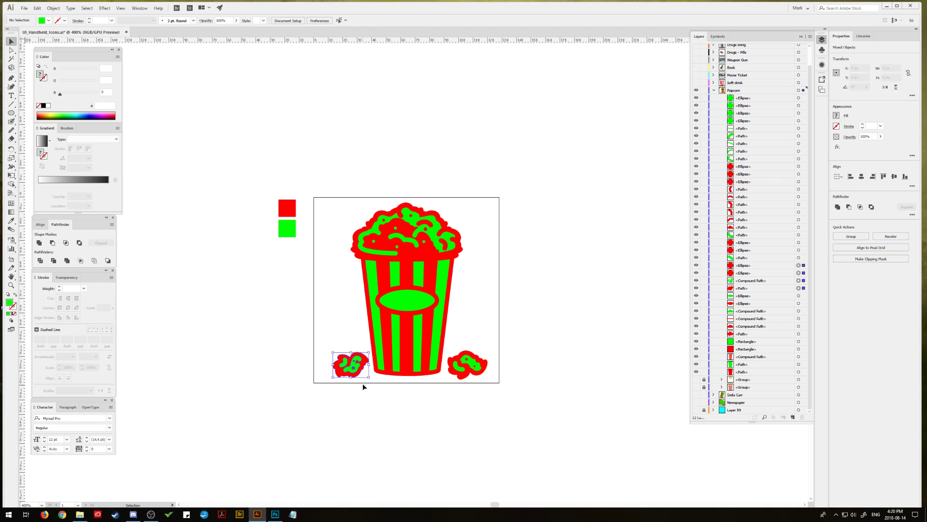
{"action": "key", "text": "Left"}
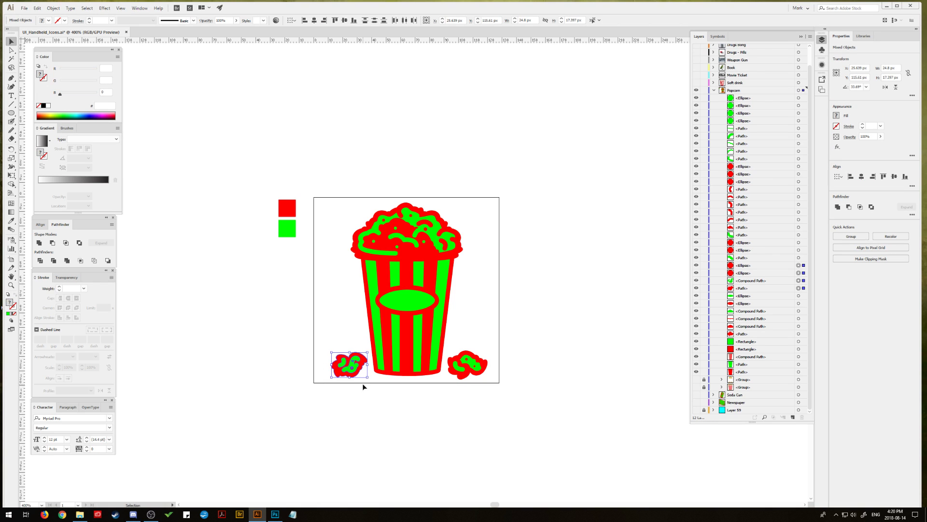
{"action": "key", "text": "Left"}
{"action": "key", "text": "Right"}
{"action": "key", "text": "Up"}
{"action": "key", "text": "Left"}
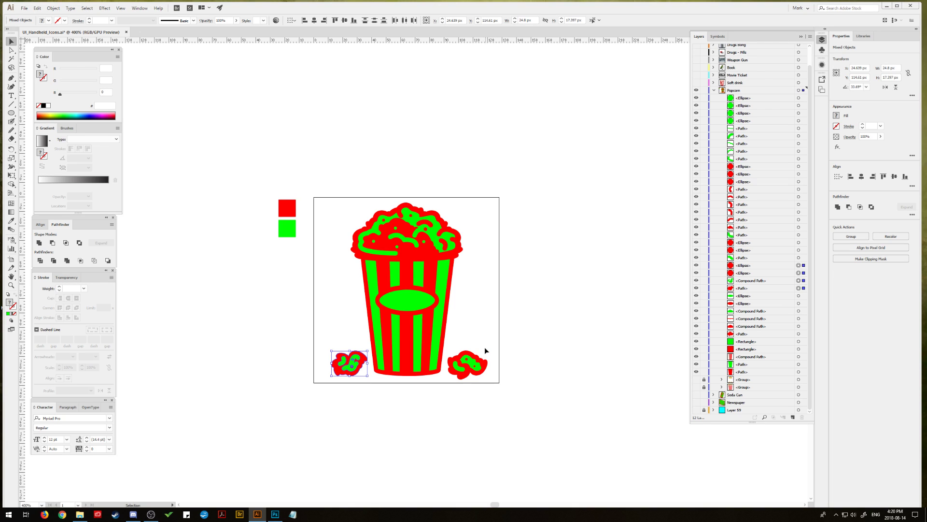
{"action": "left_click", "coordinate": [483, 380]}
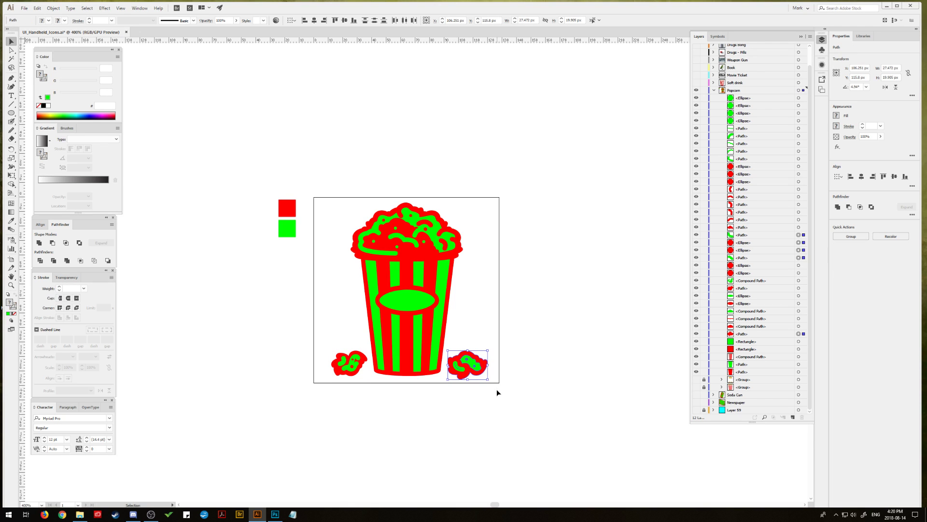
{"action": "key", "text": "Right"}
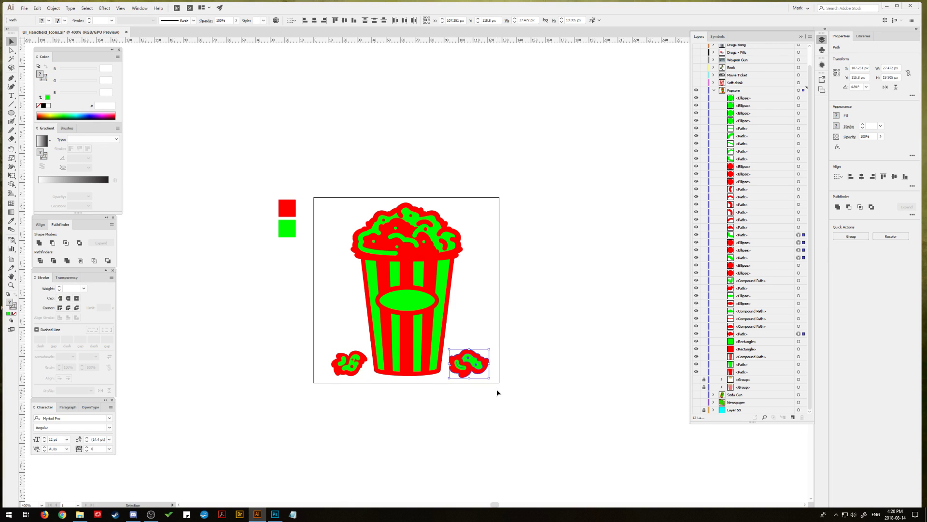
Step: Select all of the popcorn bucket artwork on the artboard and combine it into one group
{"action": "left_click_drag", "start_coordinate": [327, 205], "coordinate": [532, 395]}
{"action": "key", "text": "Down"}
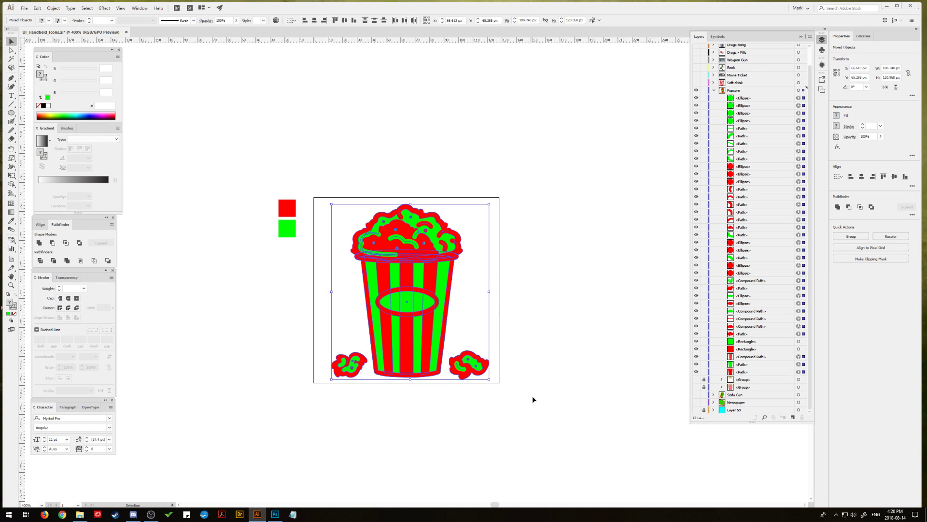
{"action": "key", "text": "Up"}
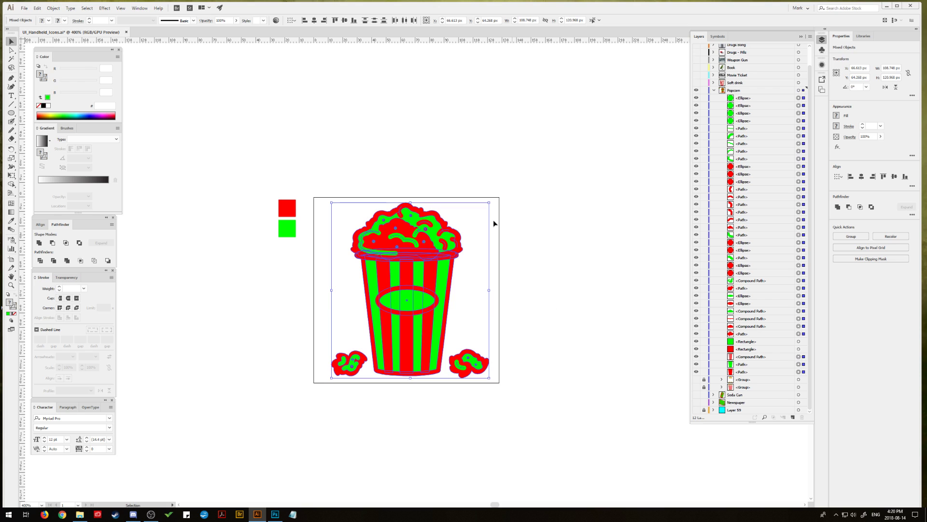
{"action": "left_click", "coordinate": [54, 9]}
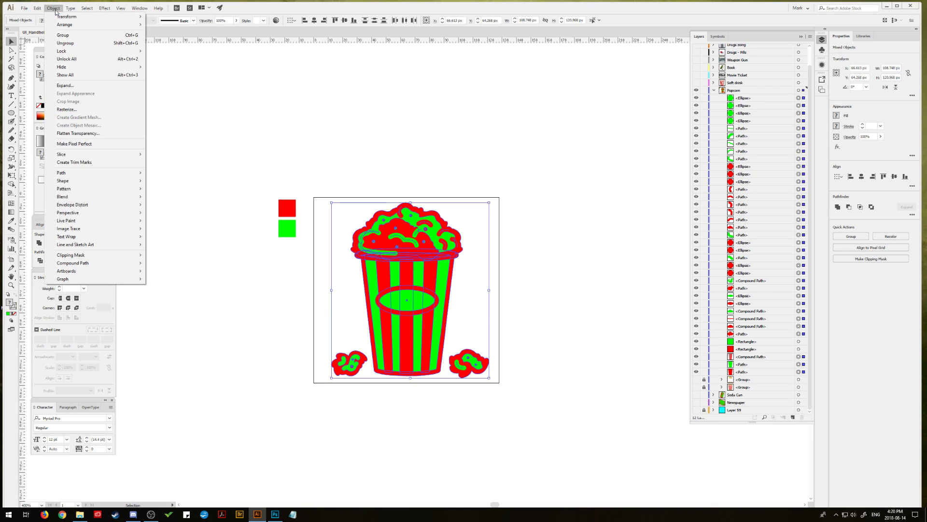
{"action": "left_click", "coordinate": [70, 38]}
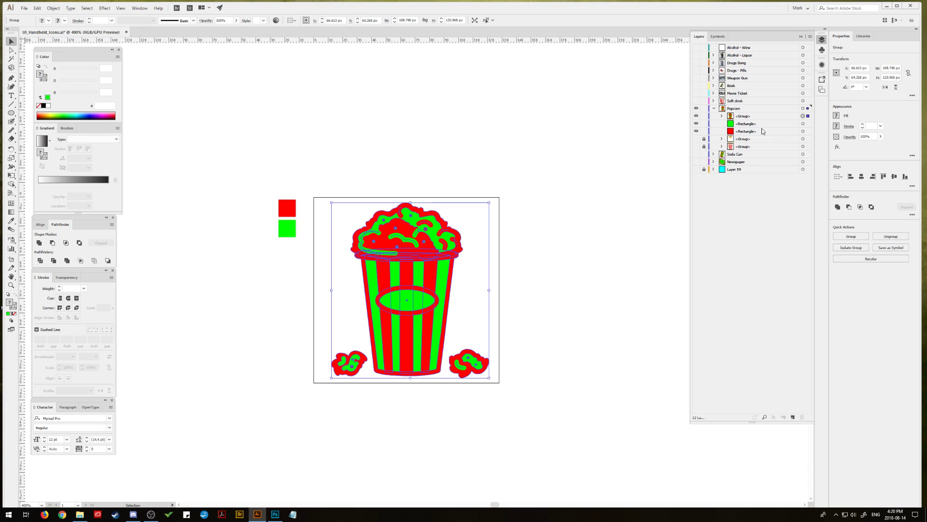
Step: Unlock the two hidden groups at the bottom of the Popcorn layer and delete them
{"action": "left_click", "coordinate": [703, 139]}
{"action": "left_click", "coordinate": [703, 147]}
{"action": "left_click", "coordinate": [768, 147]}
{"action": "left_click", "coordinate": [753, 140], "text": "shift"}
{"action": "left_click_drag", "start_coordinate": [752, 149], "coordinate": [801, 417]}
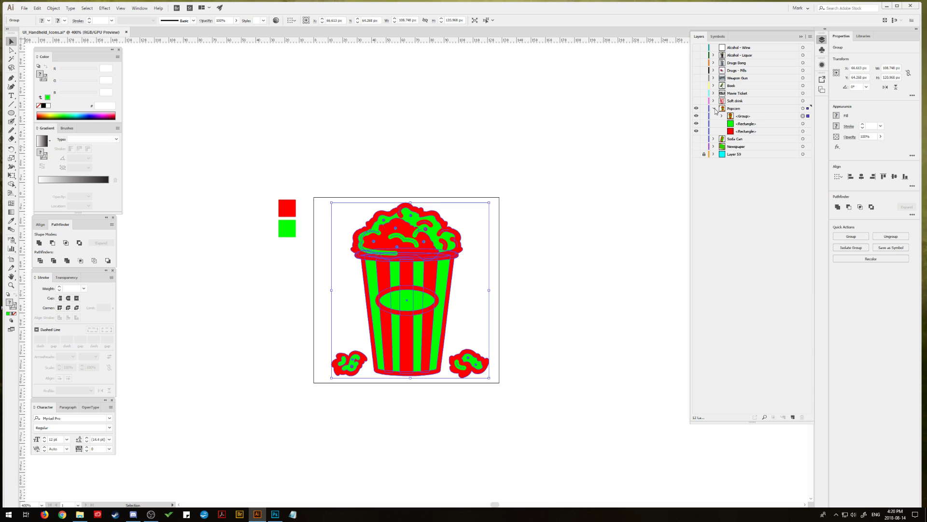
Step: Create a new layer above the cyan background layer, move the green and red swatch rectangles into it, and collapse the Popcorn layer
{"action": "key", "text": "ctrl+l"}
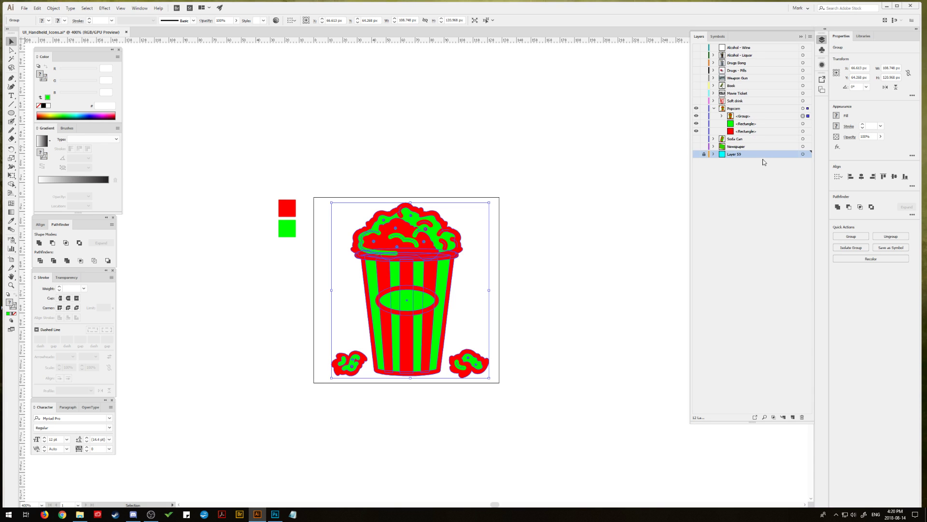
{"action": "left_click", "coordinate": [746, 131]}
{"action": "left_click", "coordinate": [746, 124], "text": "shift"}
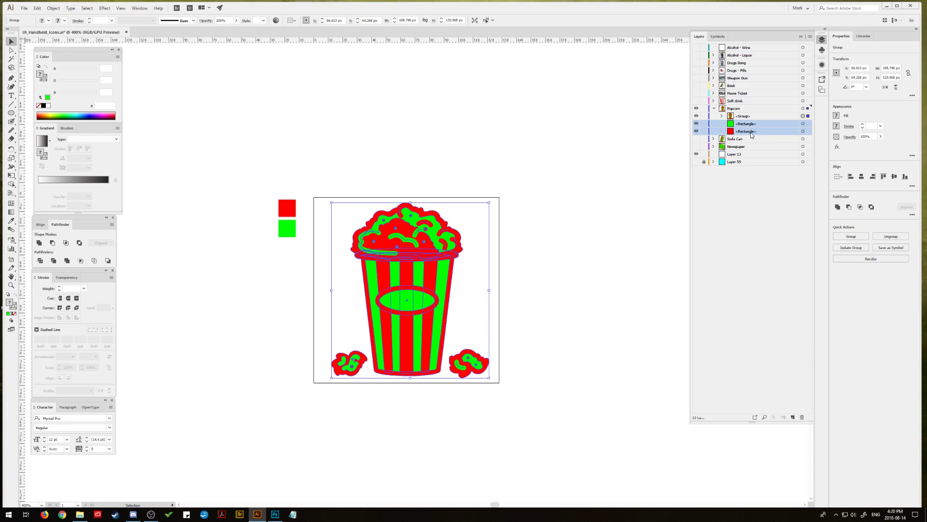
{"action": "left_click_drag", "start_coordinate": [746, 123], "coordinate": [753, 154]}
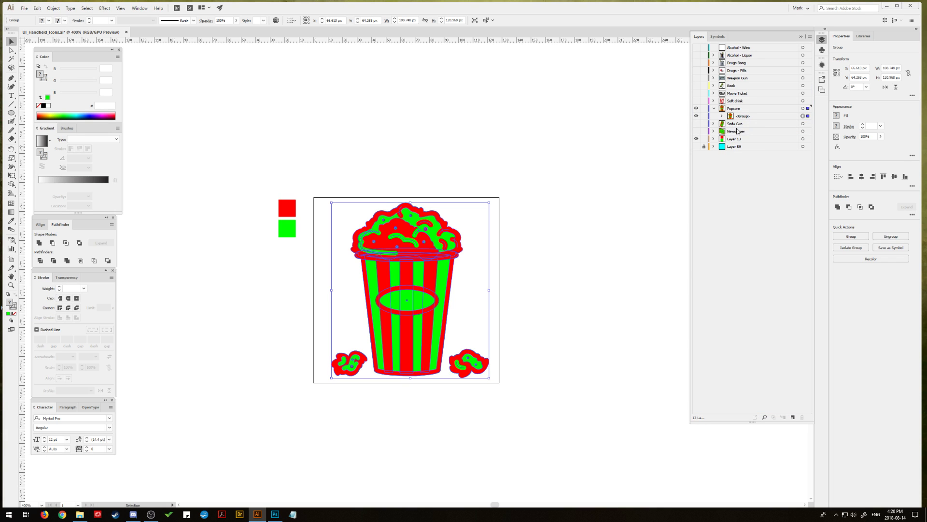
{"action": "left_click", "coordinate": [714, 108]}
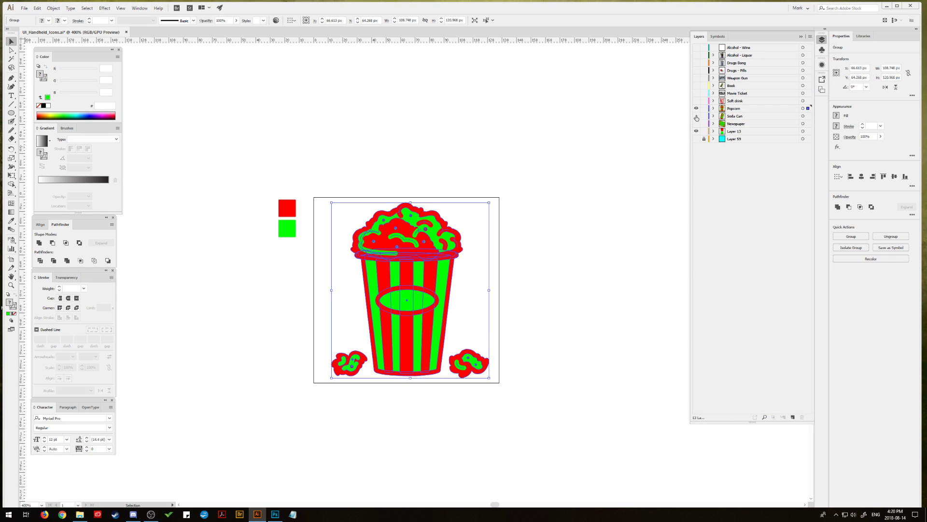
Step: Compare the popcorn icon with the newspaper icon by toggling the visibility of their layers
{"action": "left_click", "coordinate": [696, 110]}
{"action": "left_click", "coordinate": [697, 125]}
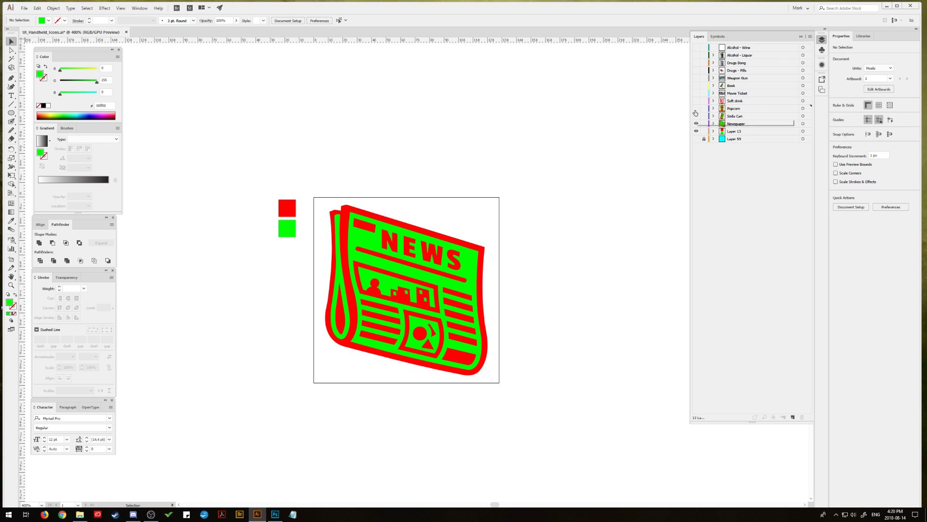
{"action": "left_click", "coordinate": [696, 109]}
{"action": "left_click", "coordinate": [696, 109]}
{"action": "left_click", "coordinate": [696, 109]}
{"action": "left_click", "coordinate": [697, 110]}
{"action": "left_click", "coordinate": [696, 109]}
{"action": "left_click", "coordinate": [697, 109]}
{"action": "left_click", "coordinate": [696, 124]}
Step: Compare the popcorn icon with the soda can icon by showing the can and toggling the Popcorn layer's visibility
{"action": "left_click", "coordinate": [697, 117]}
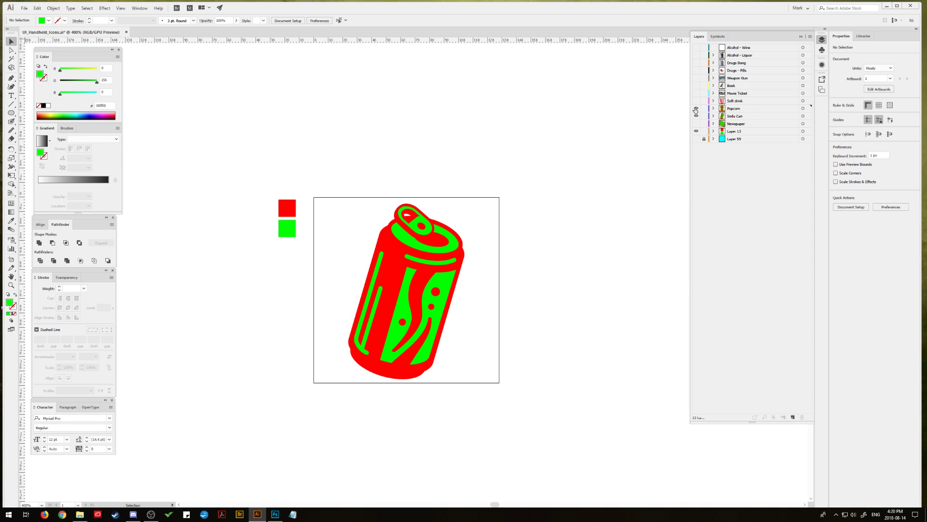
{"action": "left_click", "coordinate": [697, 110]}
{"action": "left_click", "coordinate": [696, 109]}
{"action": "left_click", "coordinate": [696, 109]}
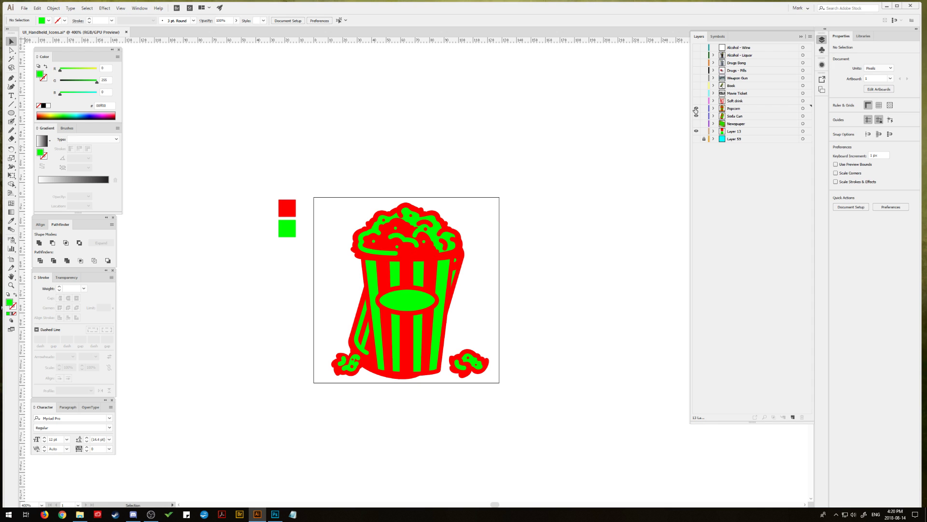
{"action": "left_click", "coordinate": [697, 109]}
{"action": "left_click", "coordinate": [697, 109]}
{"action": "left_click", "coordinate": [695, 109]}
{"action": "left_click", "coordinate": [696, 109]}
{"action": "left_click", "coordinate": [696, 109]}
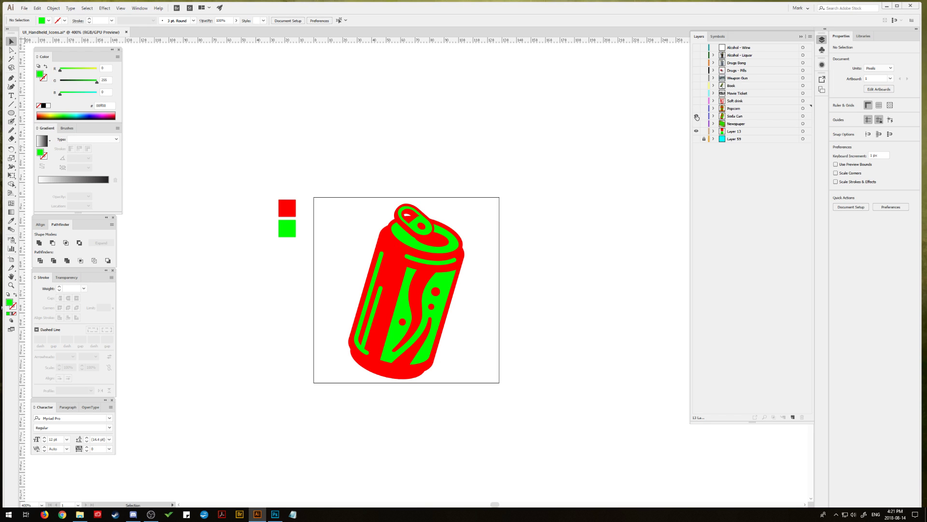
Step: Hide the Soda Can and Popcorn layers and show the Movie Ticket layer
{"action": "left_click", "coordinate": [696, 116]}
{"action": "left_click", "coordinate": [696, 109]}
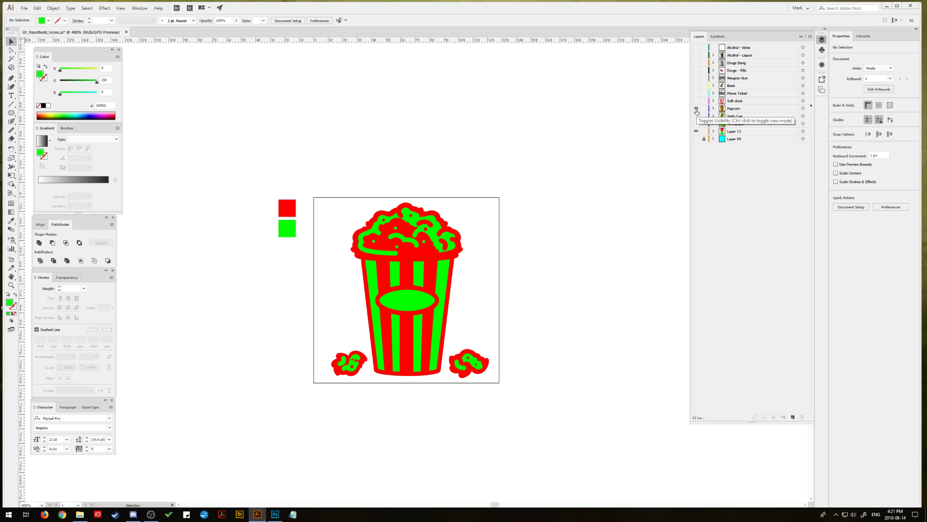
{"action": "left_click", "coordinate": [696, 109]}
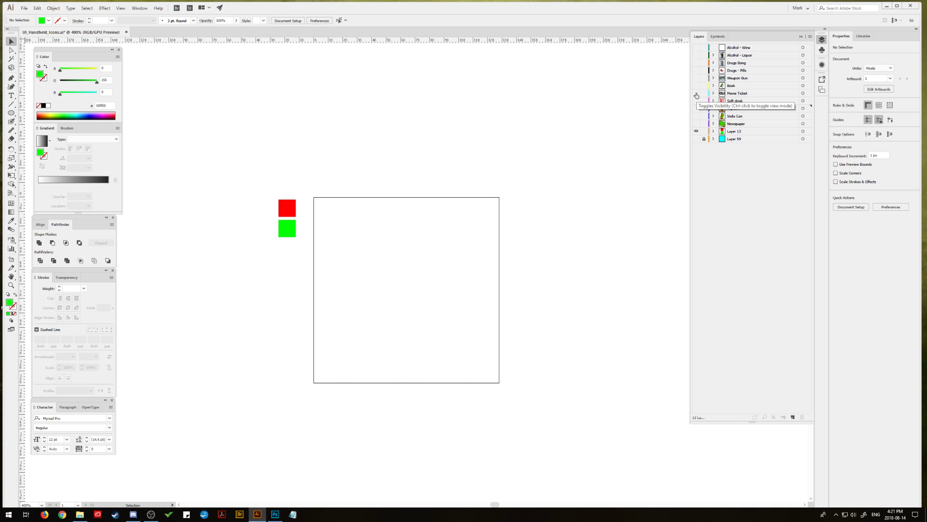
{"action": "left_click", "coordinate": [696, 94]}
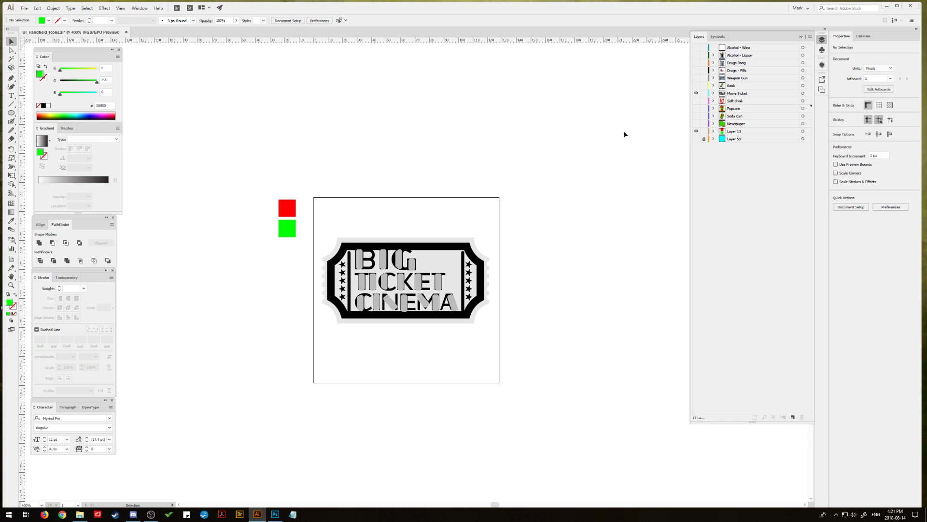
Step: Hide the group of grey shapes over the ticket's lettering in the Movie Ticket layer, and delete it
{"action": "left_click", "coordinate": [12, 285]}
{"action": "left_click", "coordinate": [373, 280]}
{"action": "left_click", "coordinate": [423, 275]}
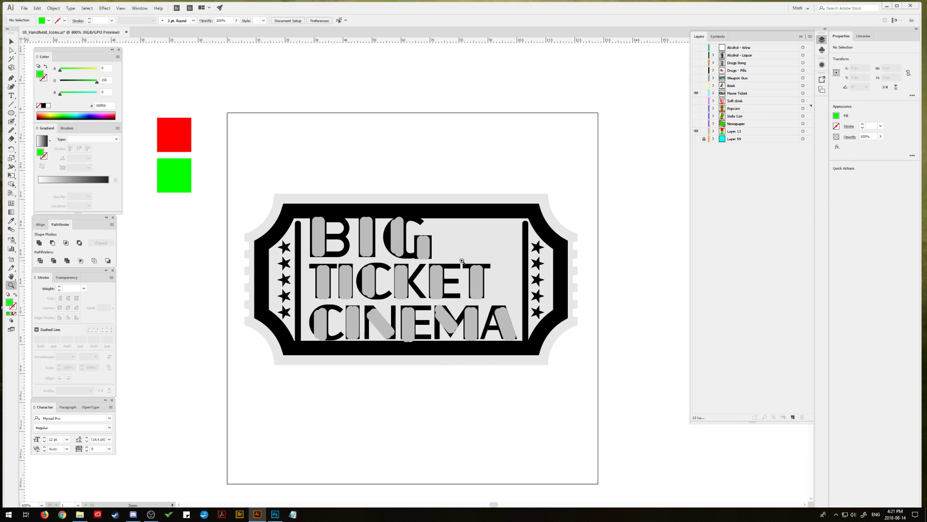
{"action": "left_click", "coordinate": [714, 94]}
{"action": "left_click", "coordinate": [697, 101]}
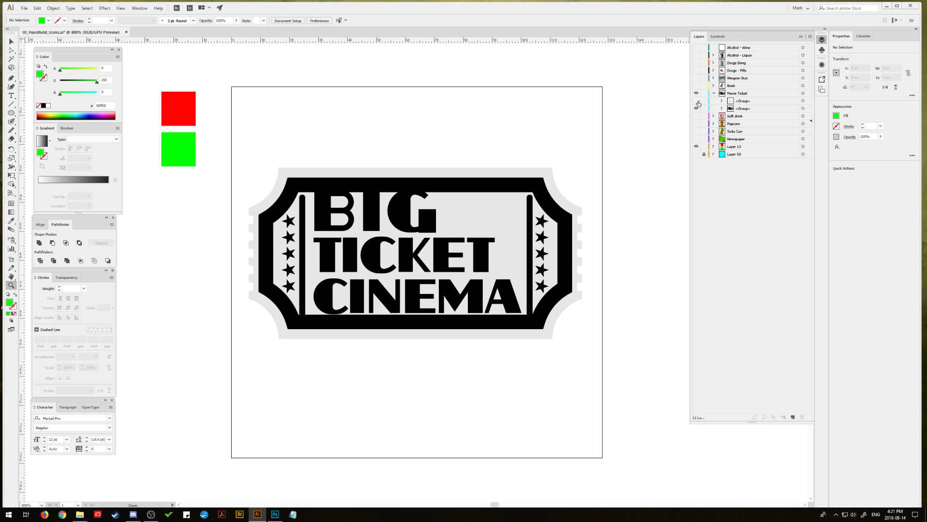
{"action": "left_click", "coordinate": [751, 103]}
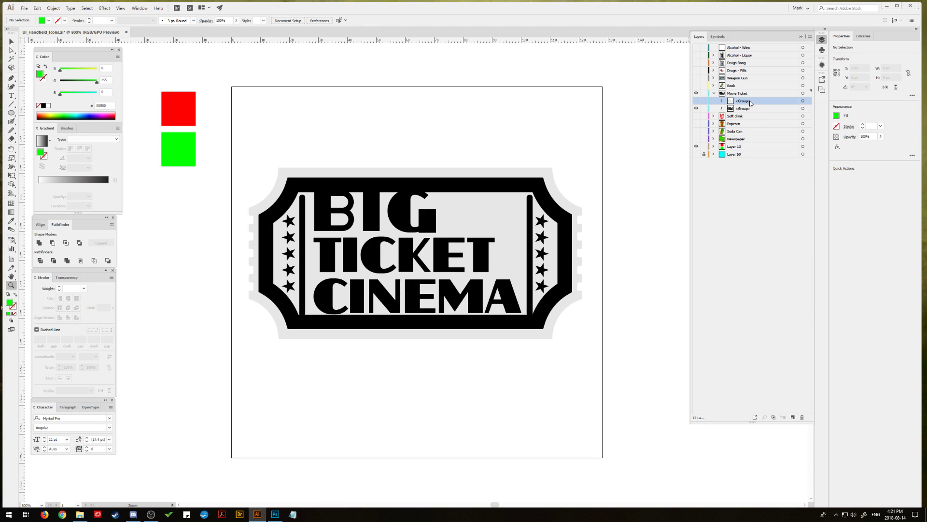
{"action": "left_click", "coordinate": [802, 417]}
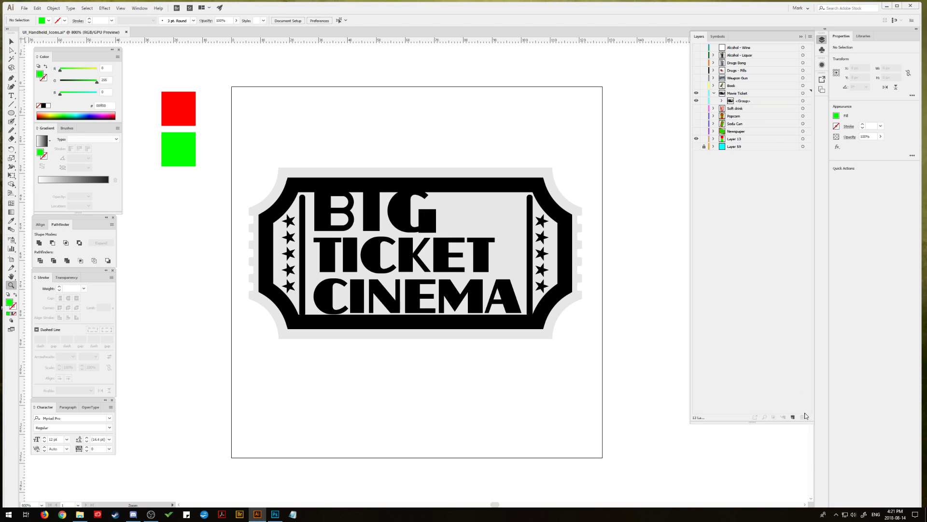
Step: Expand the movie ticket's group and set the stroke weight of its black border path to 4 pt
{"action": "left_click", "coordinate": [721, 100]}
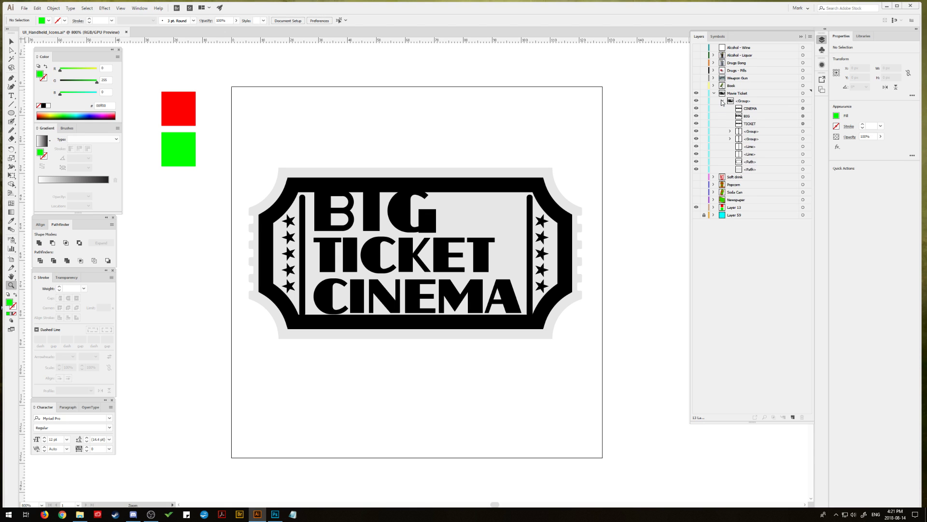
{"action": "left_click", "coordinate": [803, 162]}
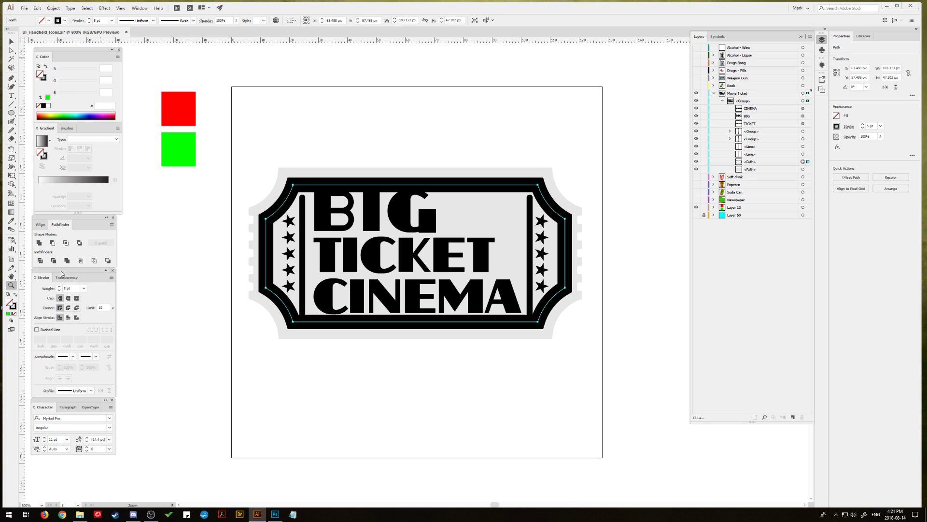
{"action": "left_click", "coordinate": [59, 291]}
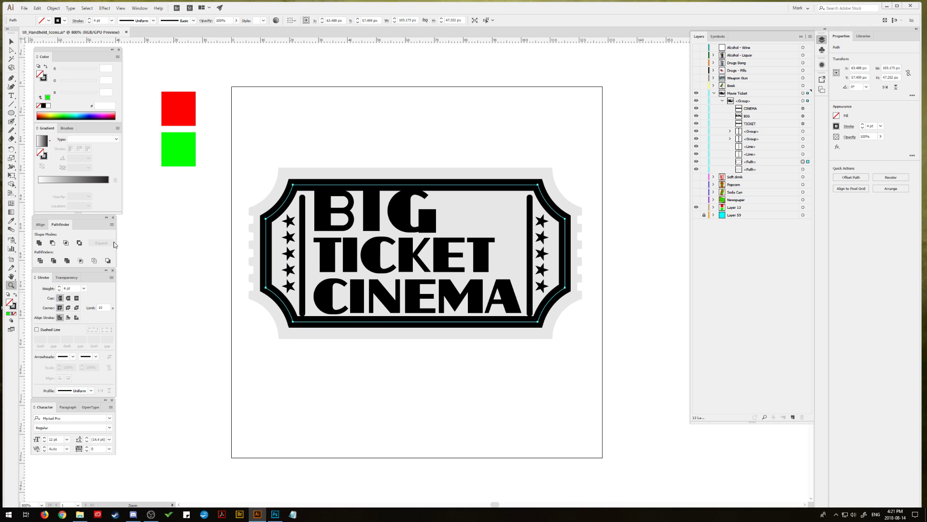
Step: Fill the movie ticket's grey background shape with the red of the sample square beside the artboard
{"action": "key", "text": "v"}
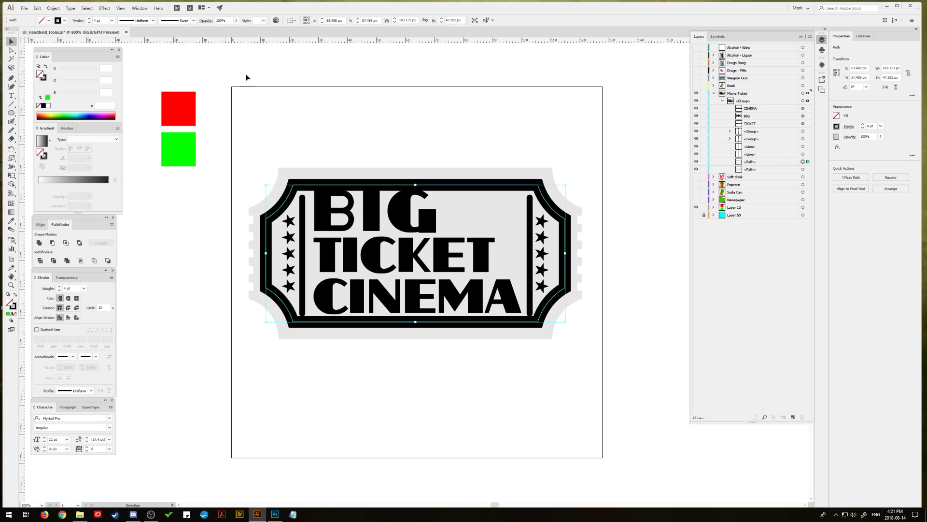
{"action": "left_click", "coordinate": [803, 169]}
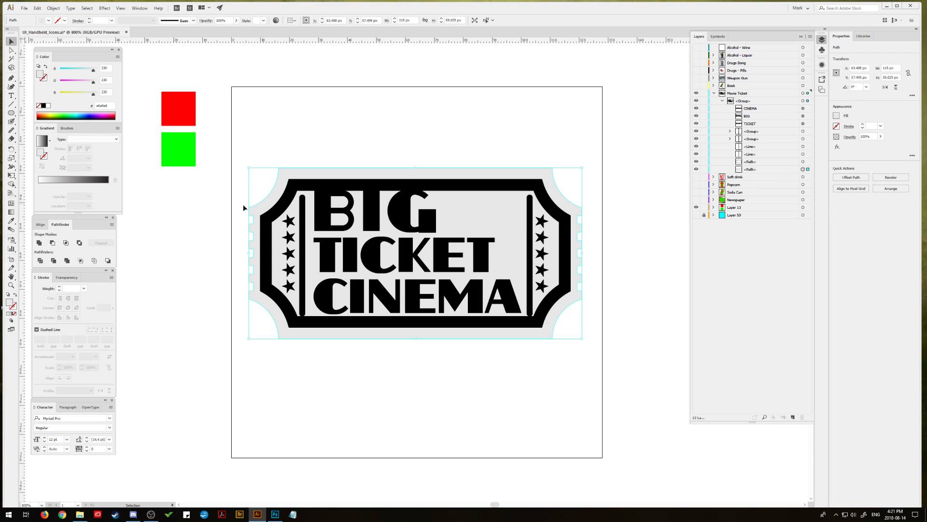
{"action": "key", "text": "i"}
{"action": "left_click", "coordinate": [187, 112]}
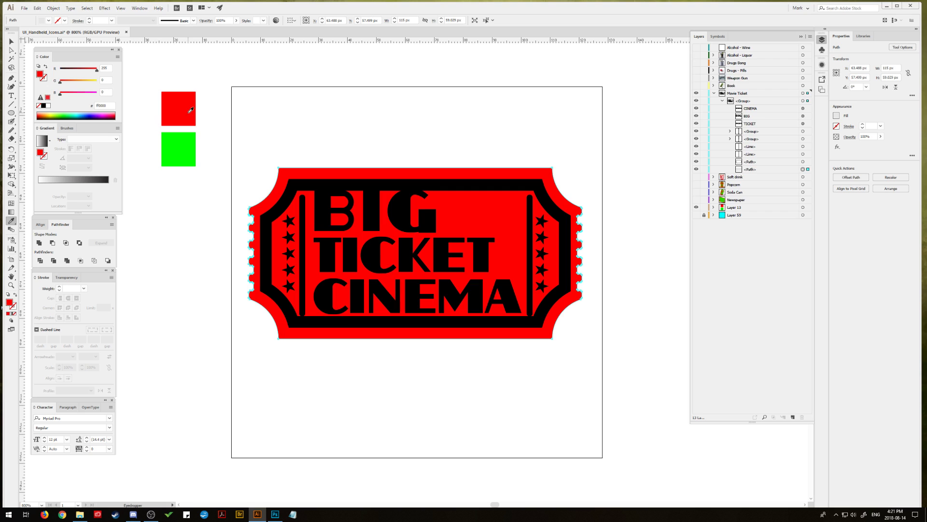
{"action": "left_click", "coordinate": [11, 42]}
{"action": "left_click", "coordinate": [236, 68]}
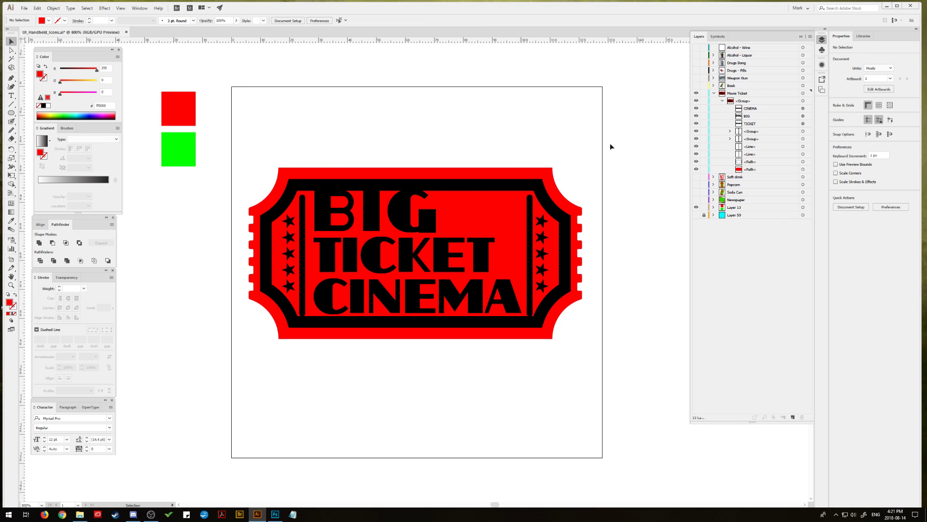
Step: Delete the CINEMA and BIG text objects from the movie ticket's group
{"action": "left_click", "coordinate": [803, 123]}
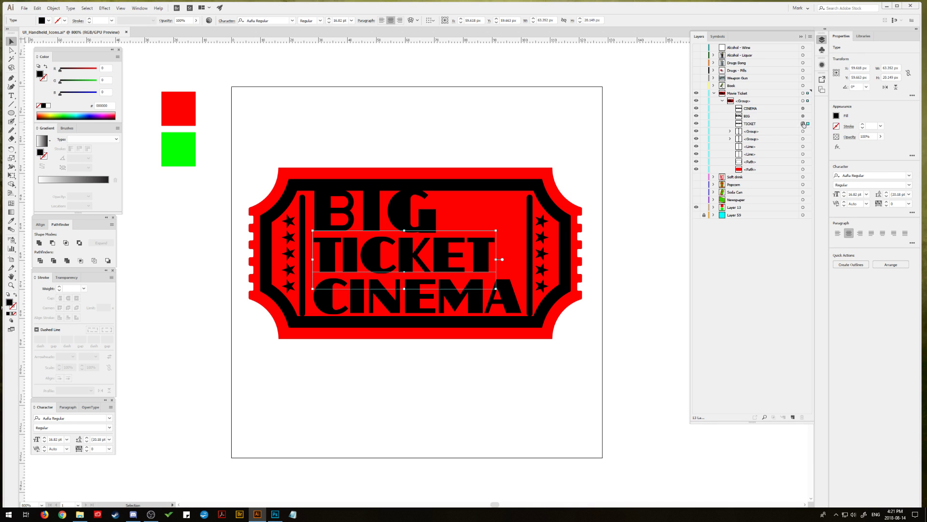
{"action": "left_click", "coordinate": [803, 109]}
{"action": "key", "text": "Delete"}
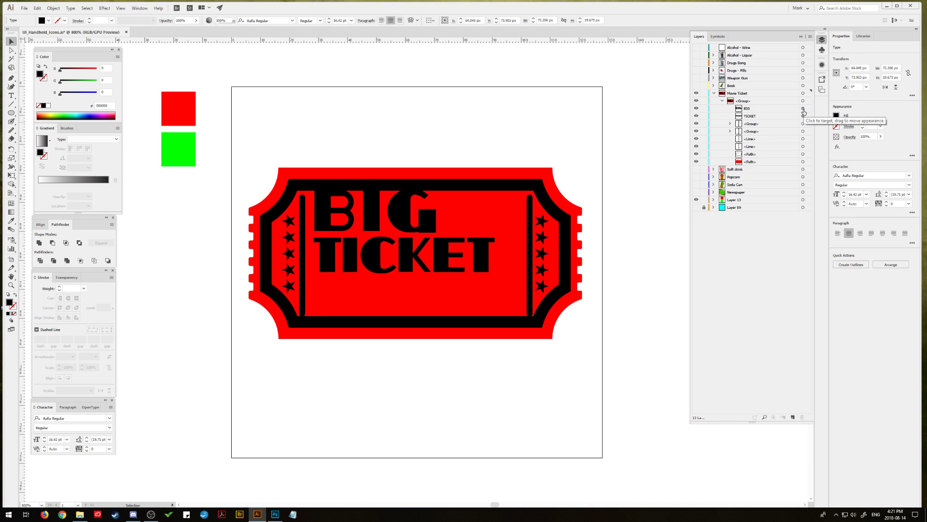
{"action": "left_click", "coordinate": [804, 109]}
{"action": "key", "text": "Delete"}
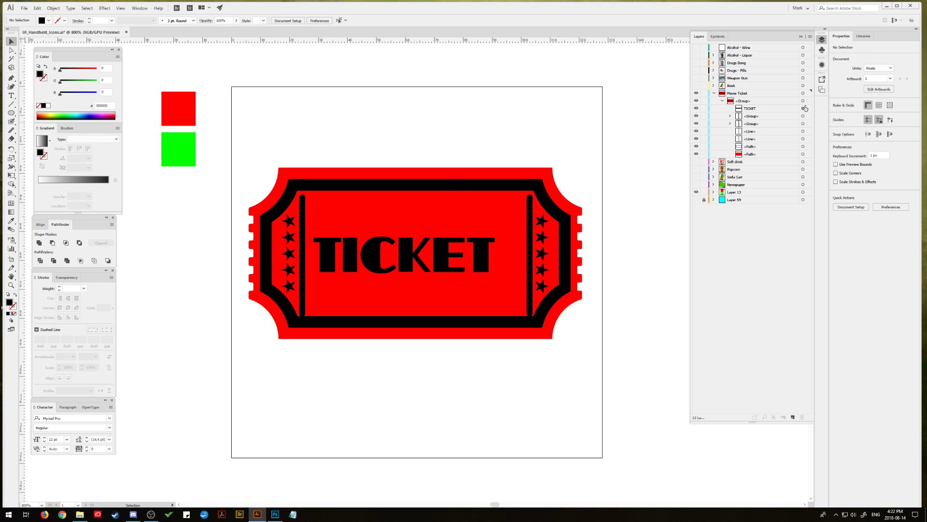
Step: Move the TICKET text off the ticket into the empty space above it on the artboard
{"action": "left_click", "coordinate": [803, 108]}
{"action": "left_click_drag", "start_coordinate": [410, 251], "coordinate": [424, 251]}
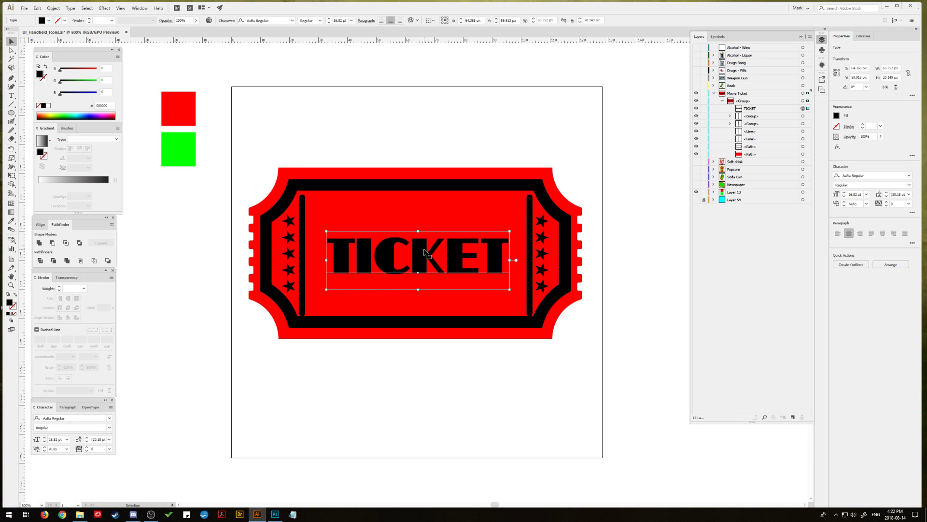
{"action": "left_click_drag", "start_coordinate": [424, 252], "coordinate": [421, 252]}
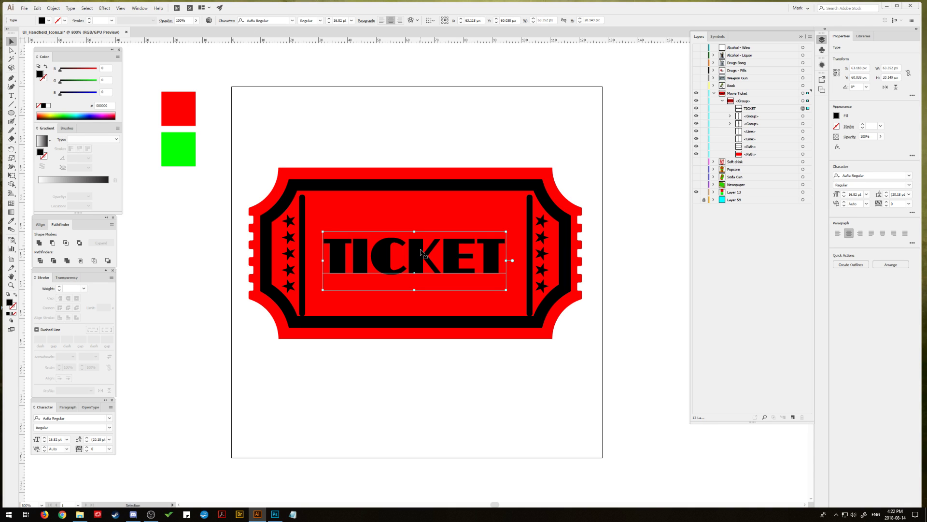
{"action": "left_click_drag", "start_coordinate": [421, 252], "coordinate": [426, 249]}
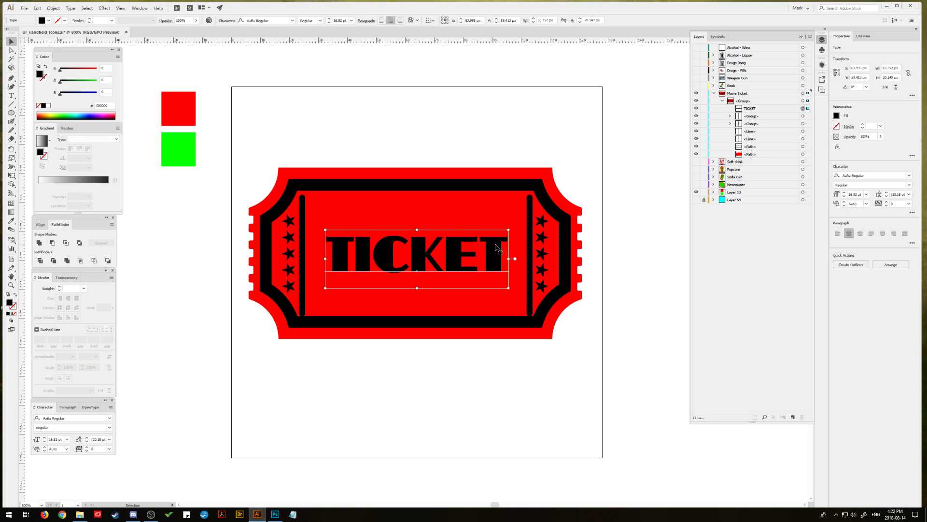
{"action": "left_click_drag", "start_coordinate": [495, 245], "coordinate": [498, 121]}
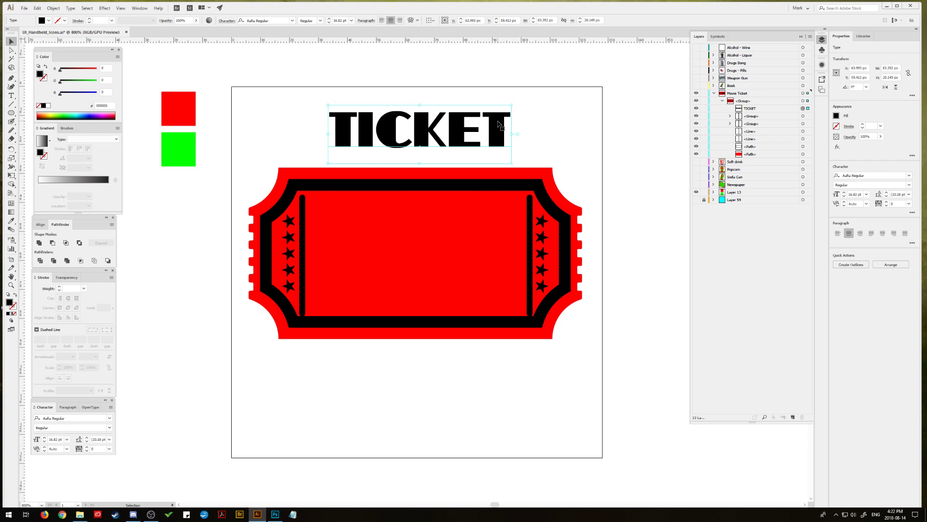
Step: Ungroup the movie ticket artwork and lock its red background shape
{"action": "left_click", "coordinate": [530, 225]}
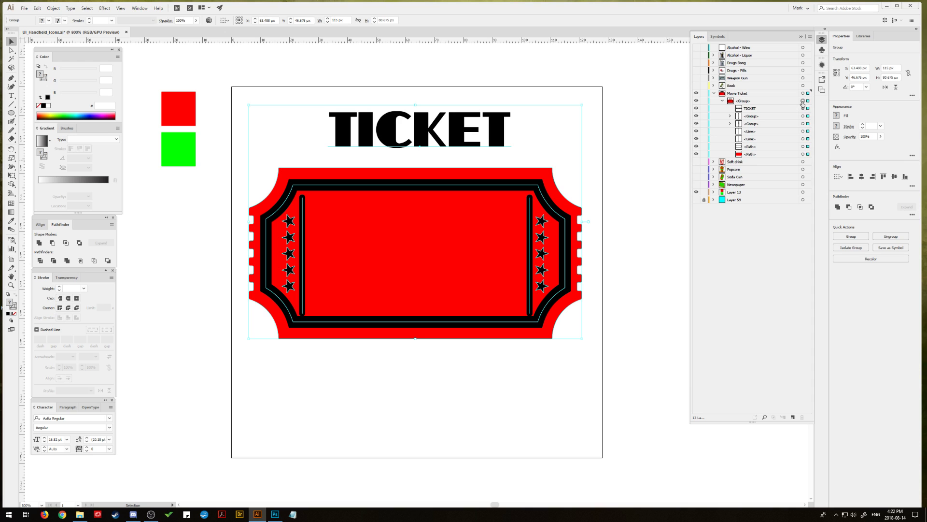
{"action": "left_click", "coordinate": [53, 8]}
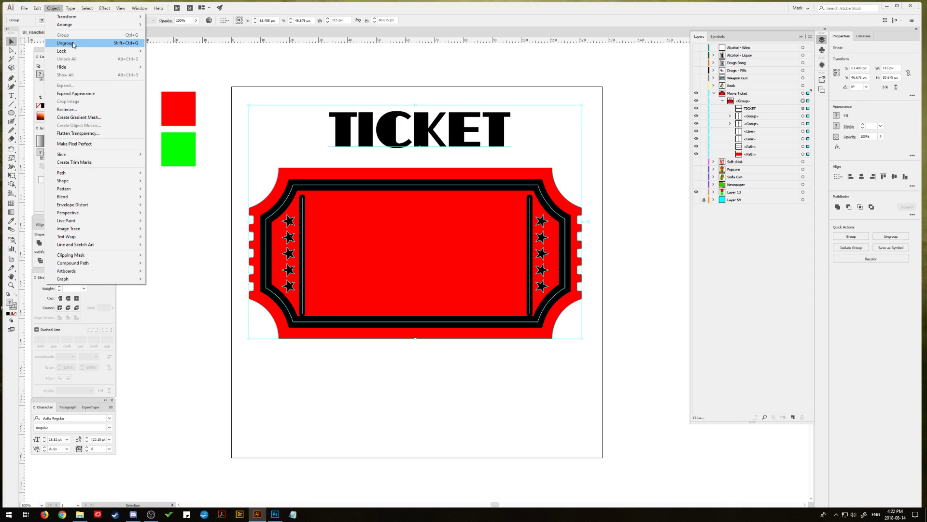
{"action": "left_click", "coordinate": [66, 43]}
{"action": "left_click", "coordinate": [311, 129]}
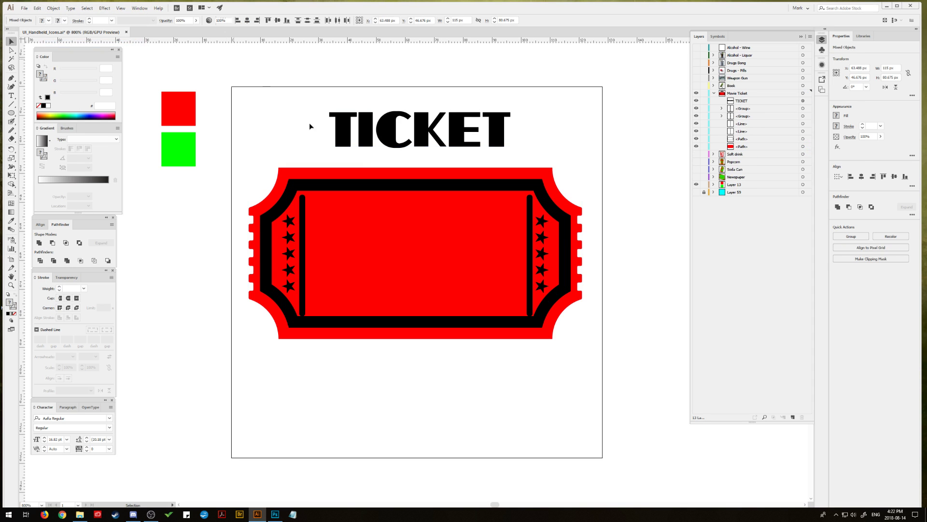
{"action": "left_click", "coordinate": [303, 232]}
{"action": "key", "text": "ctrl+2"}
Step: Move the ticket's left vertical black line about 4 px inward, away from the stars
{"action": "left_click", "coordinate": [303, 236]}
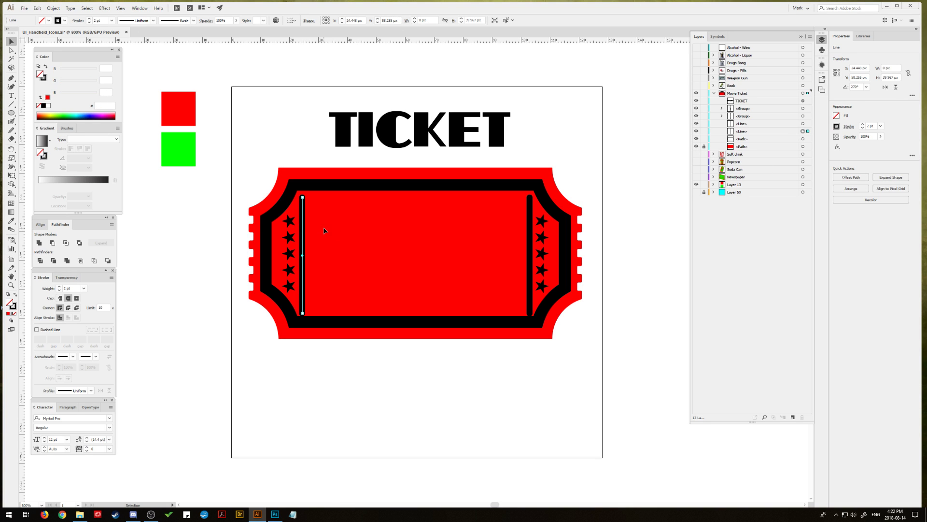
{"action": "left_click", "coordinate": [324, 231]}
{"action": "left_click_drag", "start_coordinate": [304, 228], "coordinate": [314, 228]}
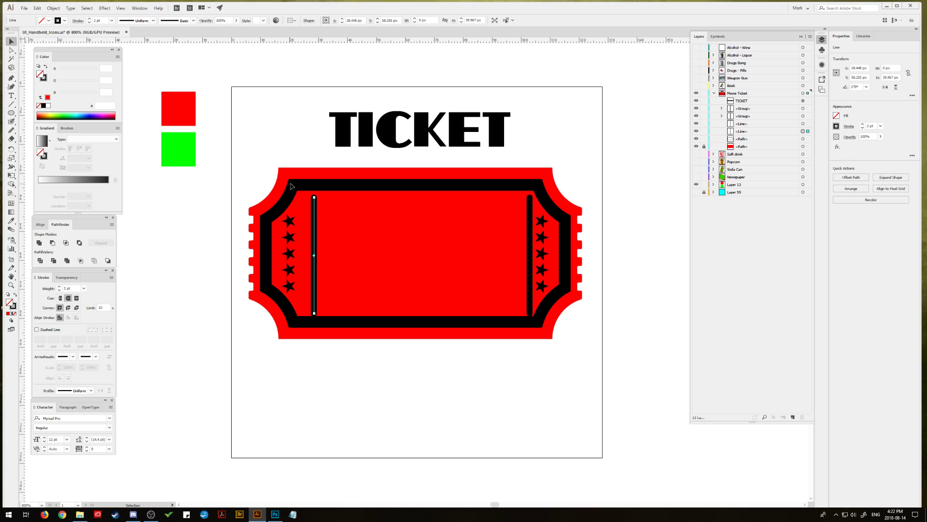
Step: Shorten the left vertical divider line of the ticket to about 35 px tall
{"action": "left_click", "coordinate": [240, 156]}
{"action": "left_click_drag", "start_coordinate": [314, 197], "coordinate": [314, 223]}
{"action": "left_click", "coordinate": [524, 249]}
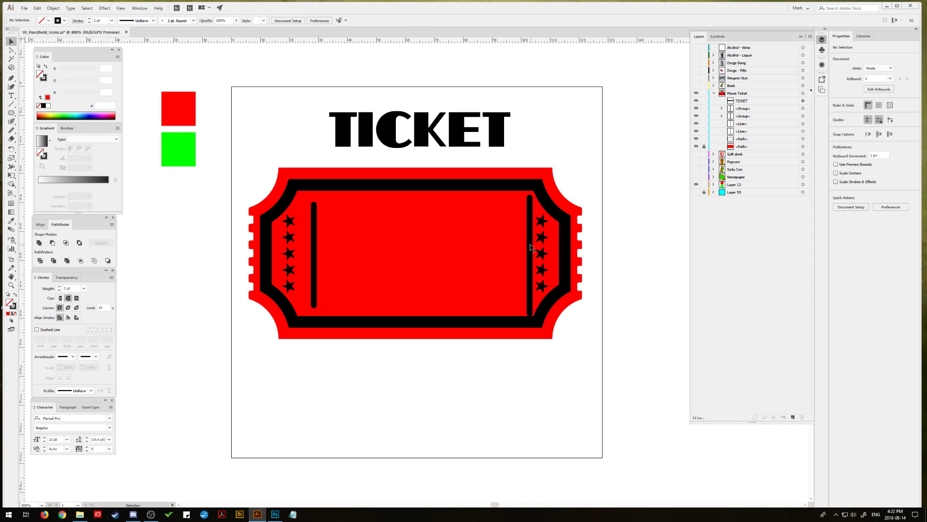
Step: Delete the right vertical divider line and the right column of stars
{"action": "left_click", "coordinate": [530, 249]}
{"action": "key", "text": "Delete"}
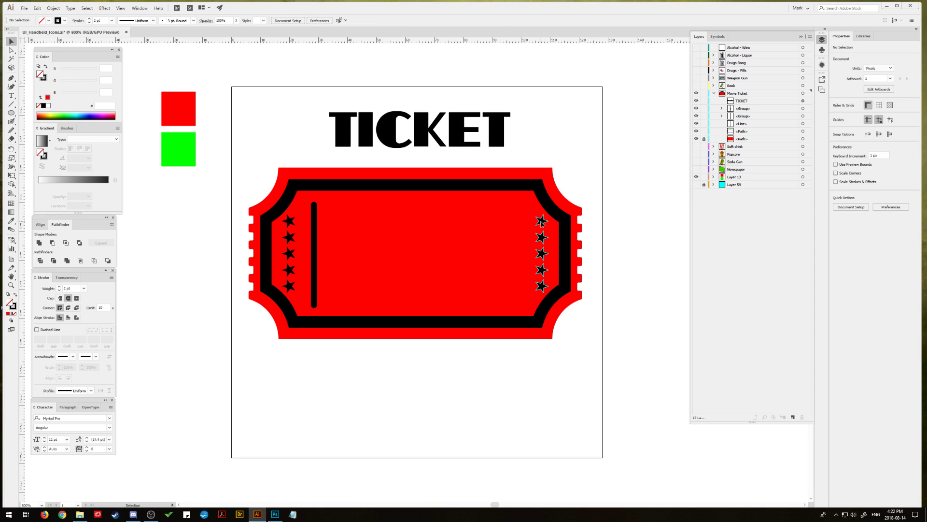
{"action": "left_click", "coordinate": [543, 235]}
{"action": "key", "text": "Delete"}
Step: Delete the two uppermost stars from the left star column, leaving three stars
{"action": "left_click", "coordinate": [292, 241]}
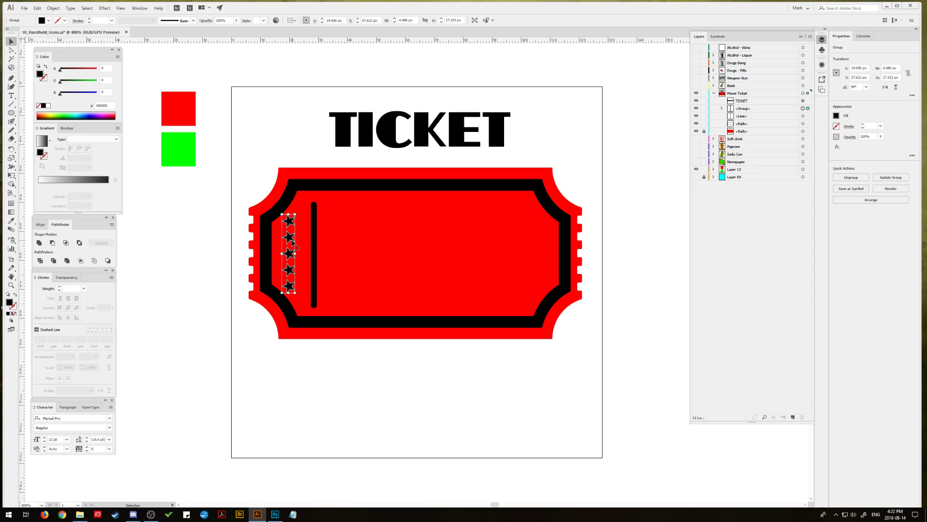
{"action": "key", "text": "a"}
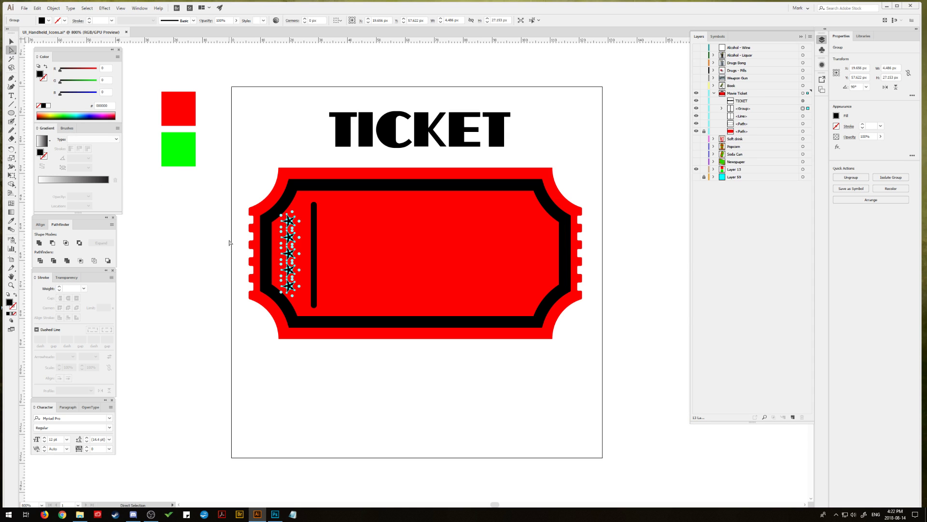
{"action": "left_click", "coordinate": [287, 226]}
{"action": "left_click", "coordinate": [287, 226]}
{"action": "key", "text": "Delete"}
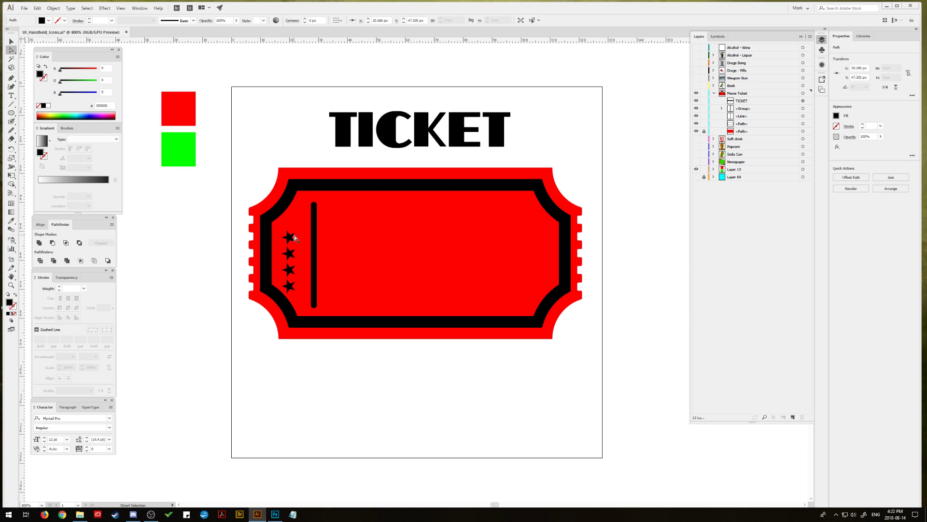
{"action": "left_click", "coordinate": [291, 238]}
{"action": "key", "text": "Delete"}
Step: Reposition the three stars beside the left divider line and enlarge the column to about 8 by 29 px
{"action": "left_click", "coordinate": [11, 41]}
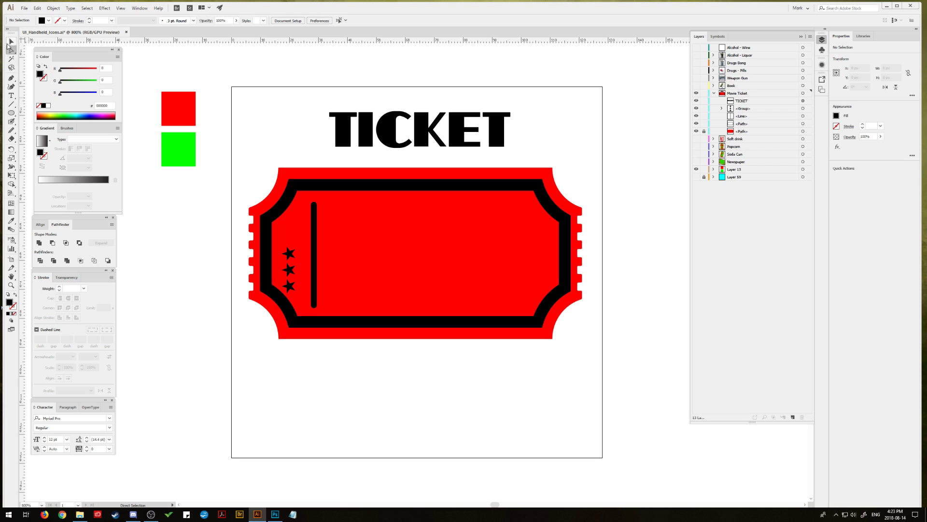
{"action": "mouse_move", "coordinate": [291, 253]}
{"action": "left_mouse_down"}
{"action": "mouse_move", "coordinate": [304, 203]}
{"action": "mouse_move", "coordinate": [297, 231]}
{"action": "mouse_move", "coordinate": [317, 255]}
{"action": "mouse_move", "coordinate": [299, 257]}
{"action": "left_mouse_up"}
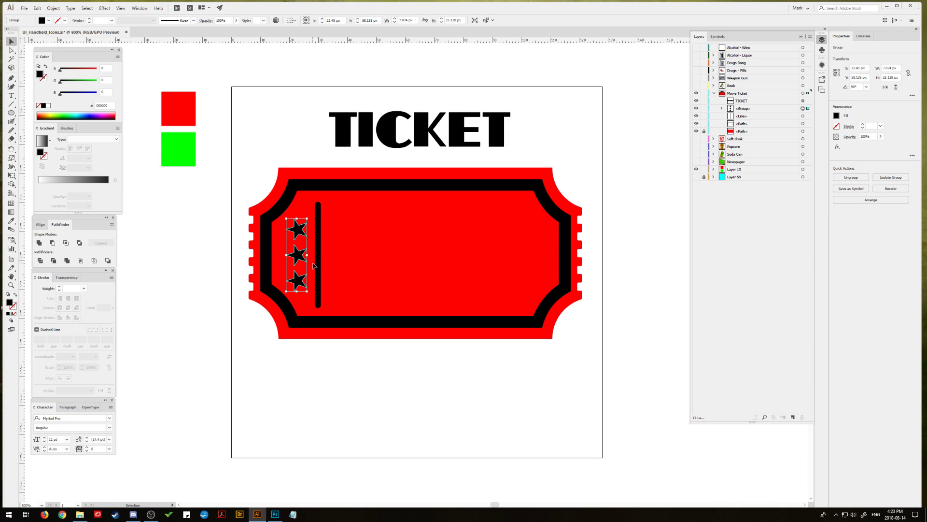
{"action": "left_click", "coordinate": [318, 269]}
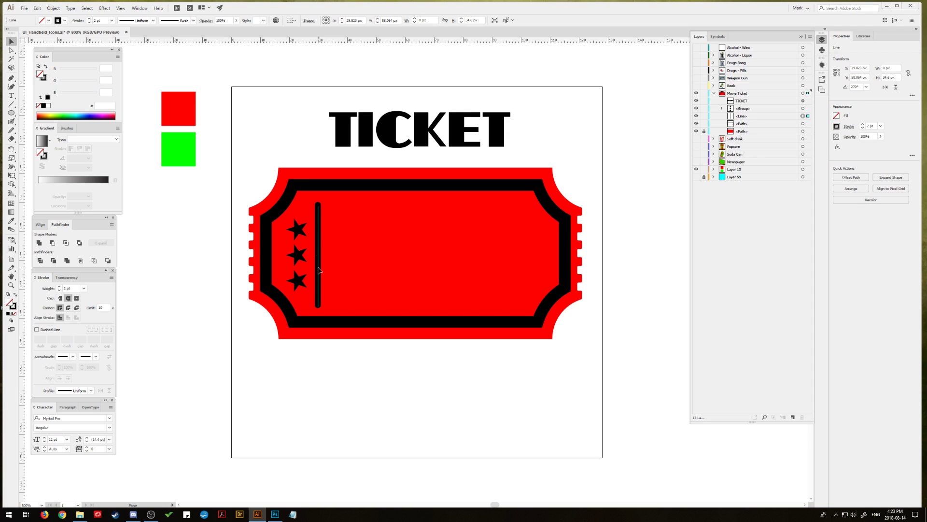
{"action": "left_click", "coordinate": [298, 257]}
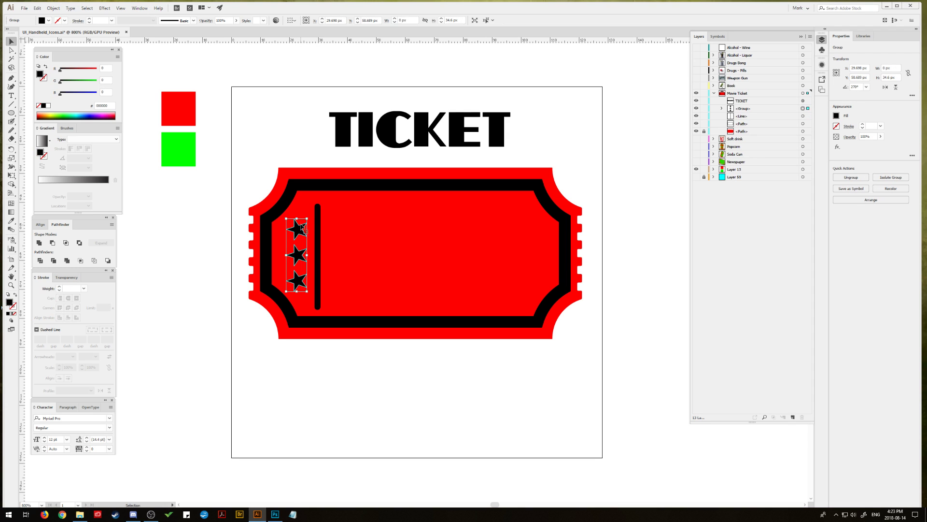
{"action": "left_click_drag", "start_coordinate": [310, 215], "coordinate": [311, 213]}
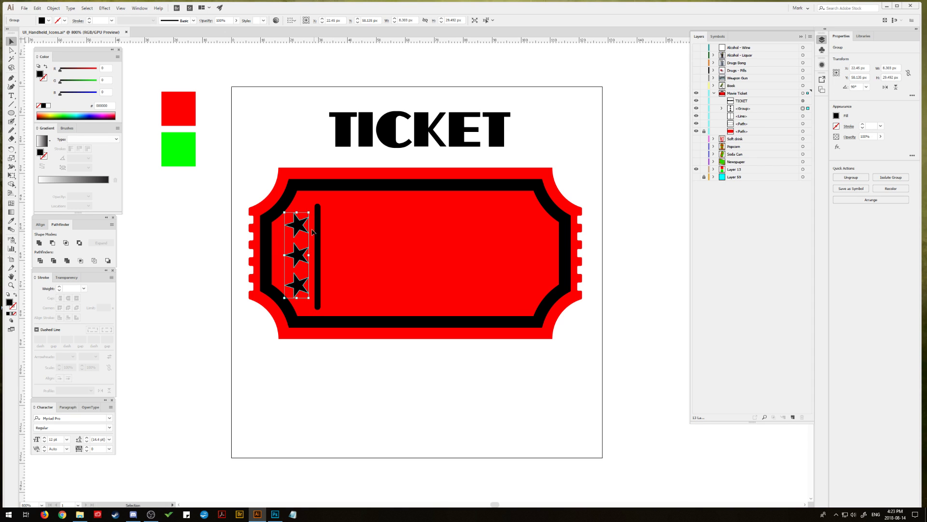
Step: Recolor the three stars with the green sampled from the reference square using the Eyedropper
{"action": "key", "text": "i"}
{"action": "left_click", "coordinate": [164, 138]}
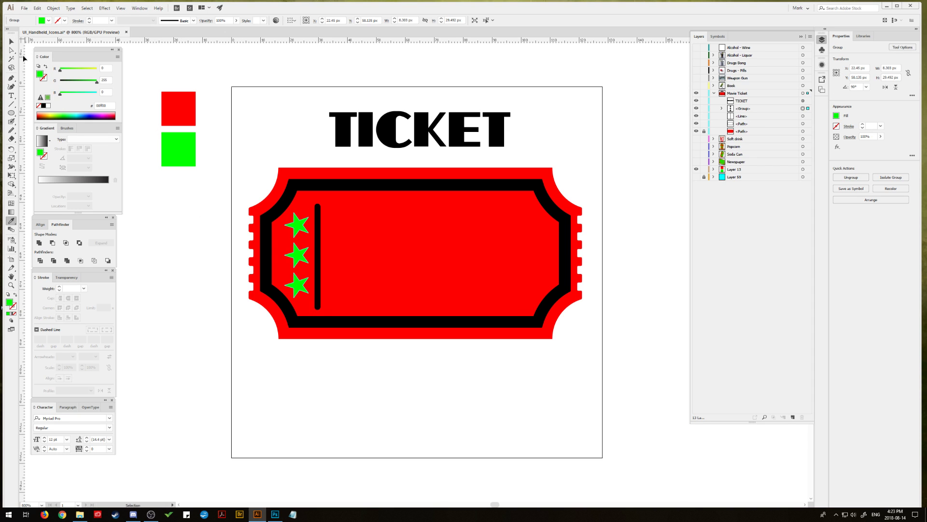
{"action": "left_click", "coordinate": [11, 41]}
{"action": "left_click", "coordinate": [221, 89]}
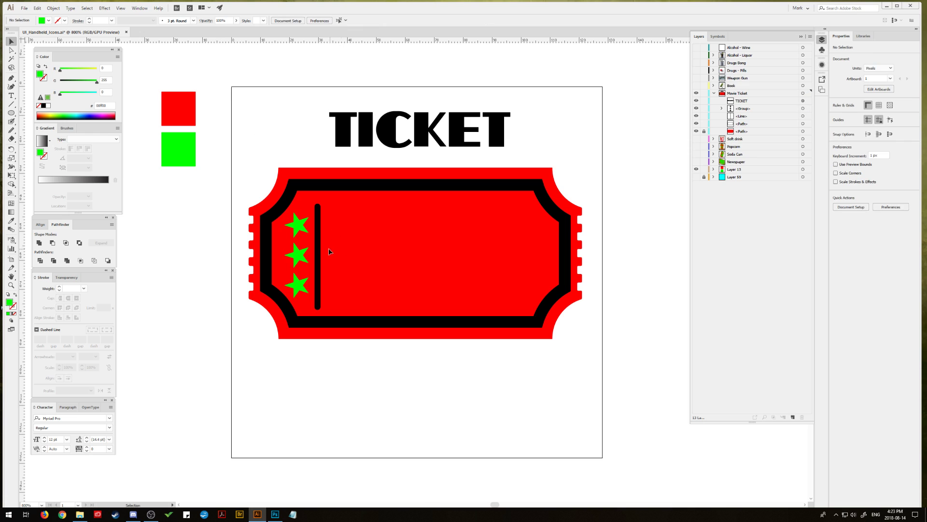
Step: Change the stroke color of the ticket's black inner frame to pure green with a G value of 255
{"action": "left_click", "coordinate": [292, 194]}
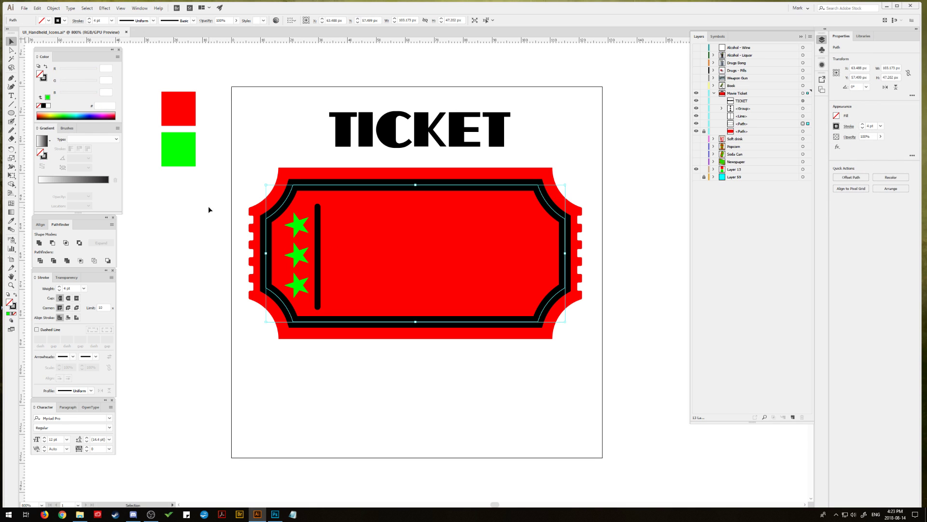
{"action": "double_click", "coordinate": [13, 305]}
{"action": "left_click", "coordinate": [502, 280]}
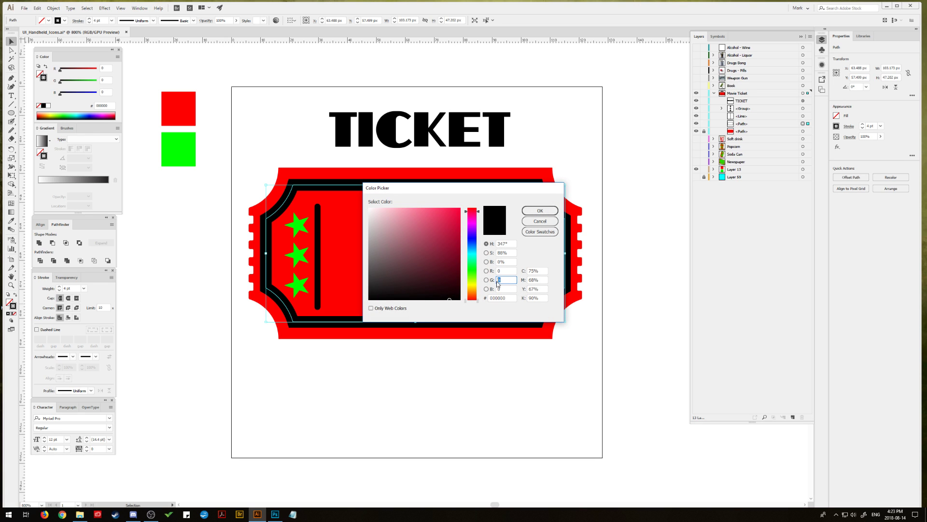
{"action": "type", "text": "255"}
{"action": "left_click", "coordinate": [539, 211]}
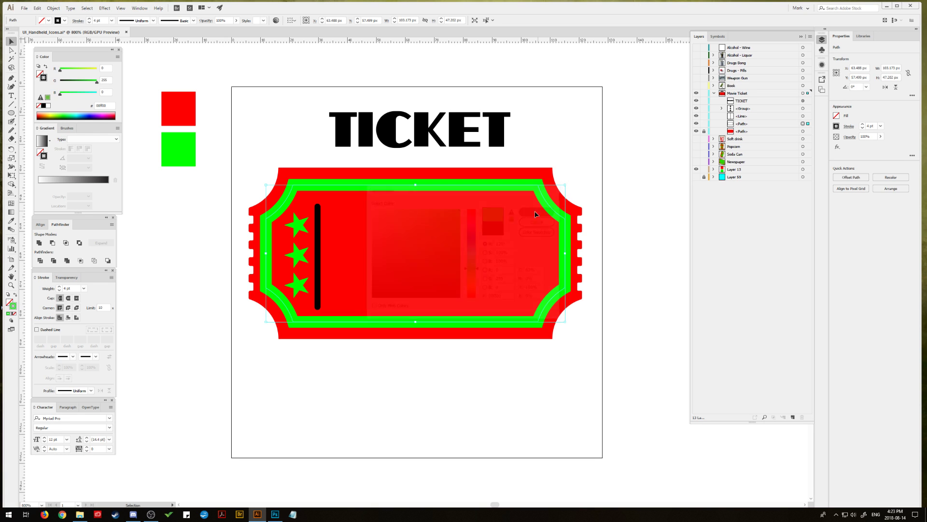
Step: Change the left divider line's stroke color to pure green with a G value of 255
{"action": "left_click", "coordinate": [321, 239]}
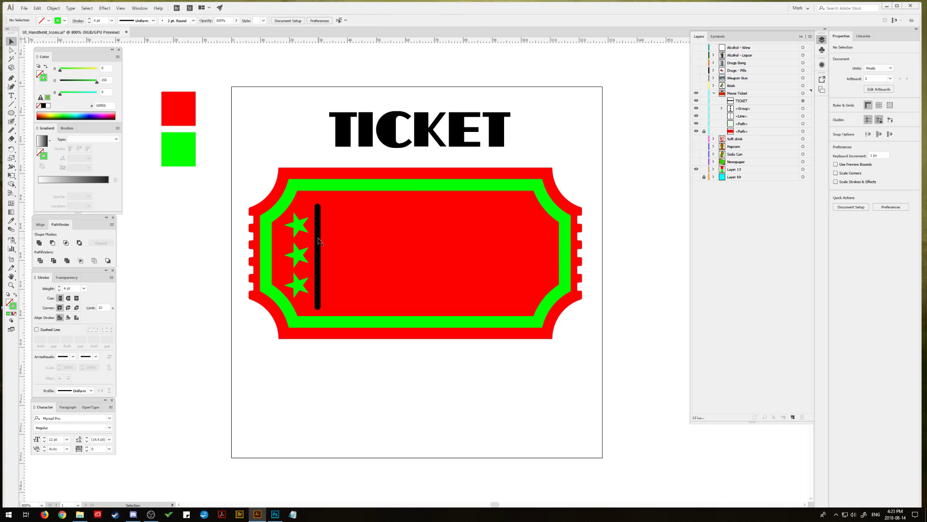
{"action": "left_click", "coordinate": [318, 242]}
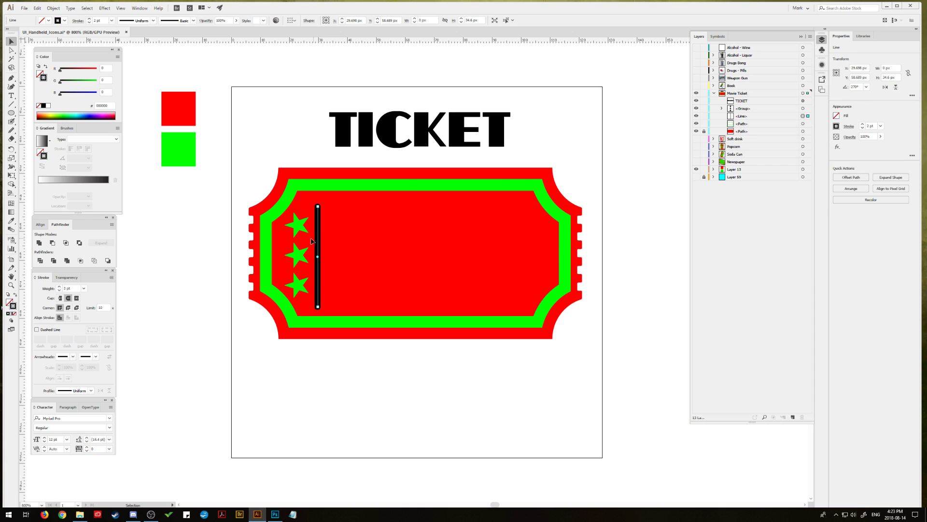
{"action": "double_click", "coordinate": [13, 306]}
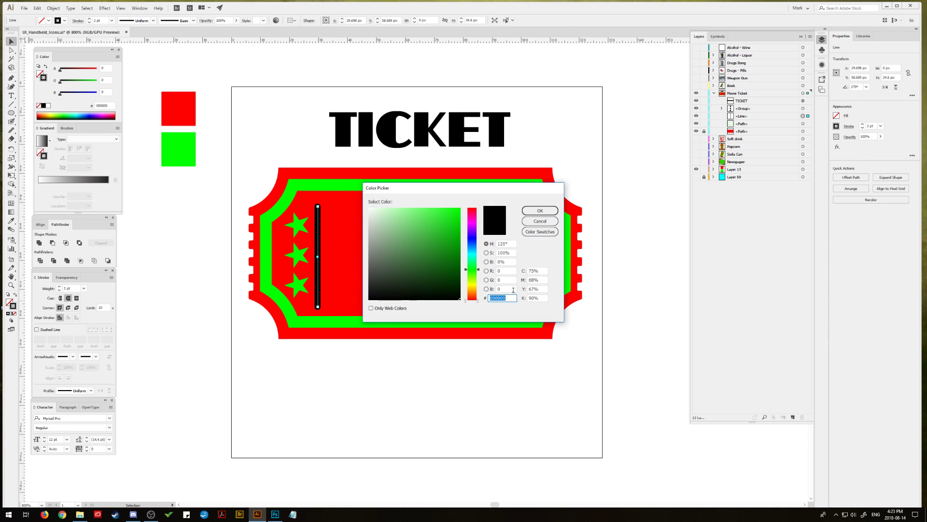
{"action": "left_click", "coordinate": [503, 280]}
{"action": "type", "text": "255"}
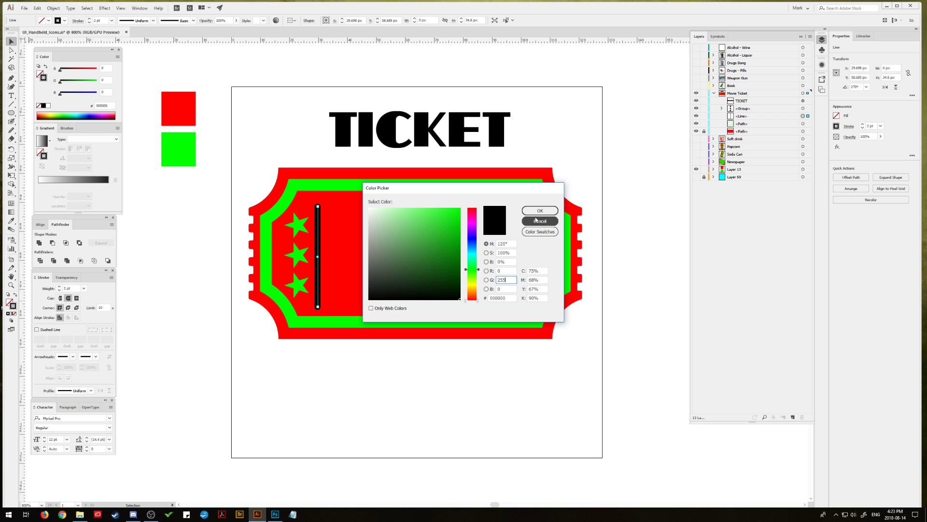
{"action": "left_click", "coordinate": [537, 211]}
{"action": "left_click", "coordinate": [175, 255]}
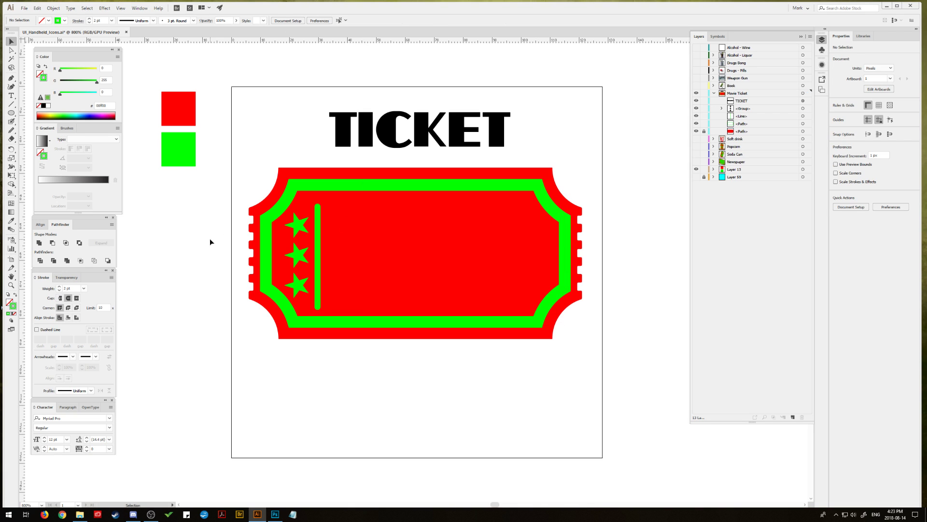
Step: Place a mirrored copy of the left stars and divider line at the right end of the ticket
{"action": "left_click", "coordinate": [803, 108]}
{"action": "left_click", "coordinate": [803, 116], "text": "shift"}
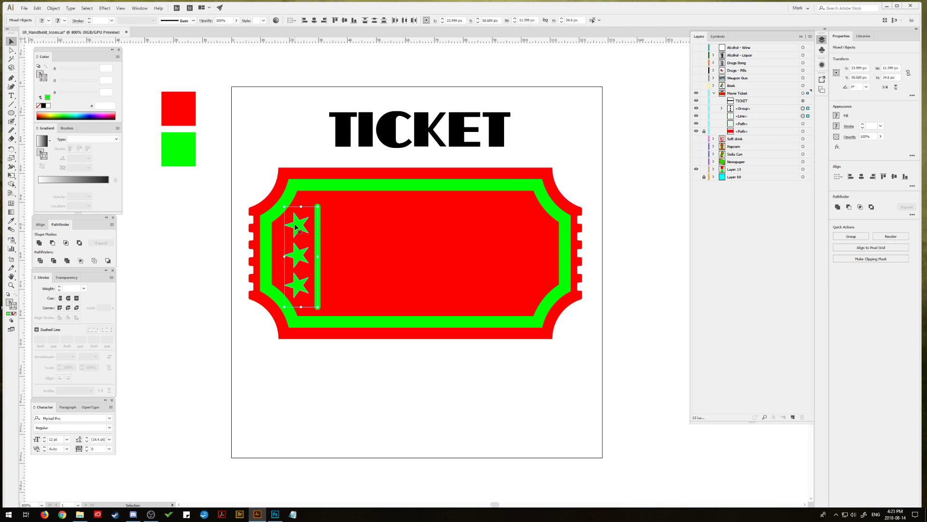
{"action": "left_click_drag", "start_coordinate": [295, 225], "coordinate": [462, 306]}
{"action": "left_click_drag", "start_coordinate": [488, 259], "coordinate": [516, 256]}
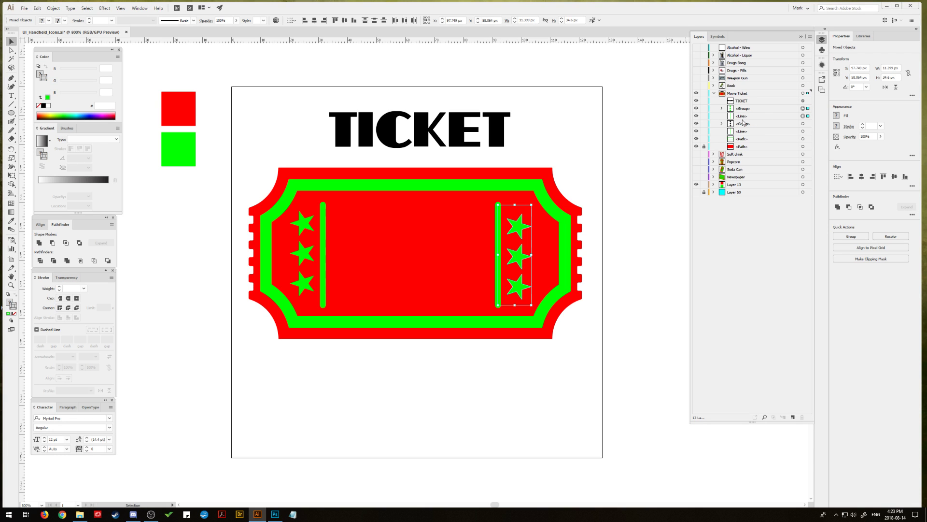
Step: Select both sets of stars and divider lines together and nudge them 1 px to the right
{"action": "left_click", "coordinate": [802, 132], "text": "shift"}
{"action": "left_click", "coordinate": [803, 123], "text": "shift"}
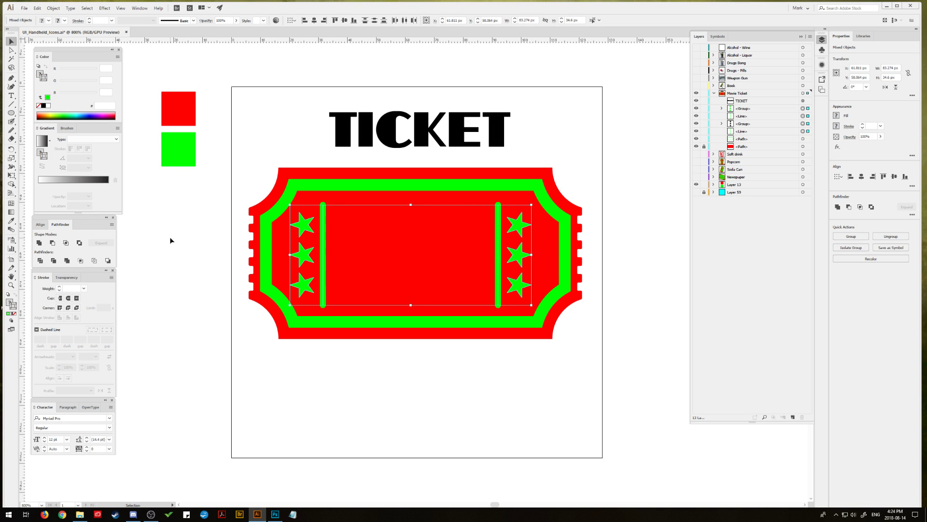
{"action": "key", "text": "Right"}
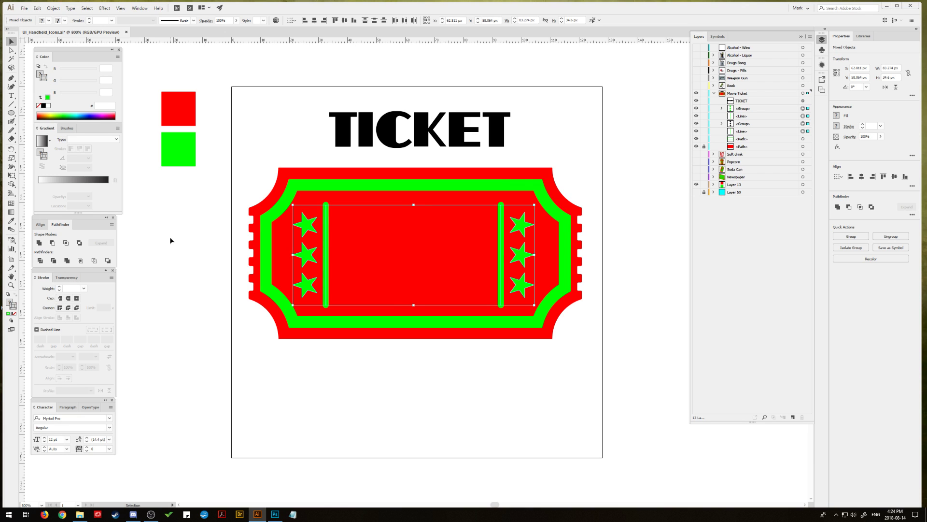
{"action": "left_click", "coordinate": [635, 136]}
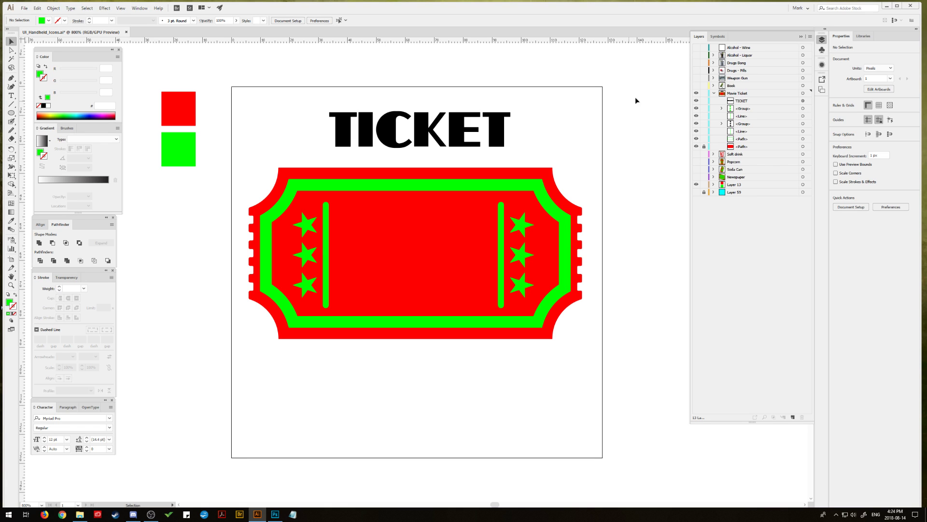
Step: Review the Newspaper, Soda Can and Popcorn icons one at a time, then return to showing only the Movie Ticket icon
{"action": "left_click", "coordinate": [714, 94]}
{"action": "left_click", "coordinate": [696, 93]}
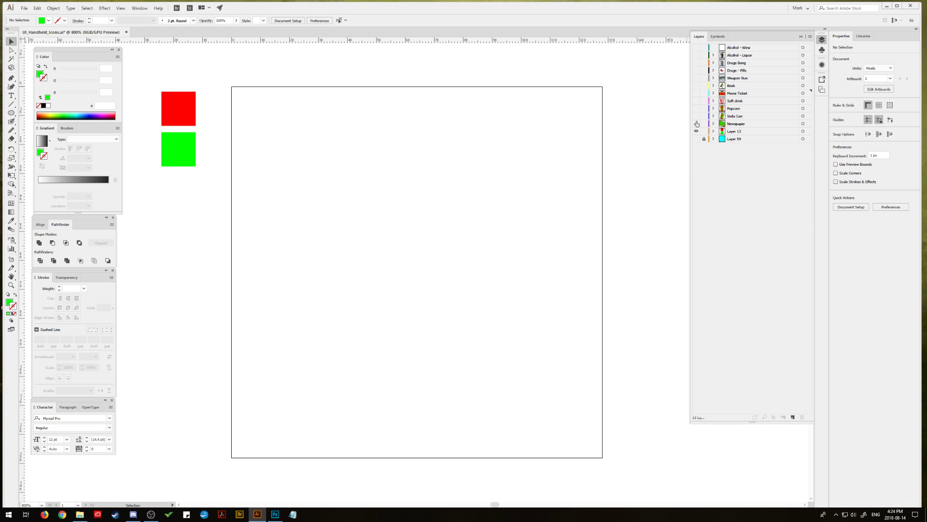
{"action": "left_click", "coordinate": [696, 123]}
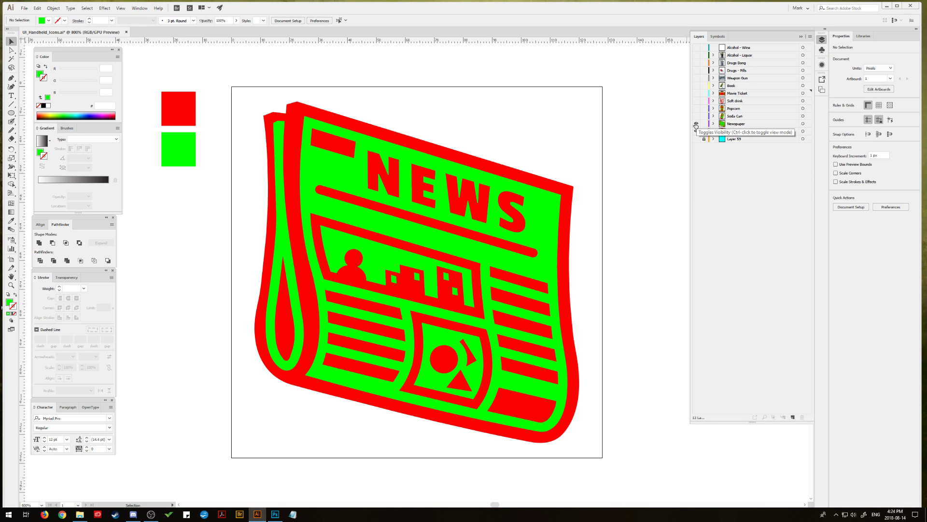
{"action": "left_click", "coordinate": [696, 124]}
{"action": "left_click", "coordinate": [697, 116]}
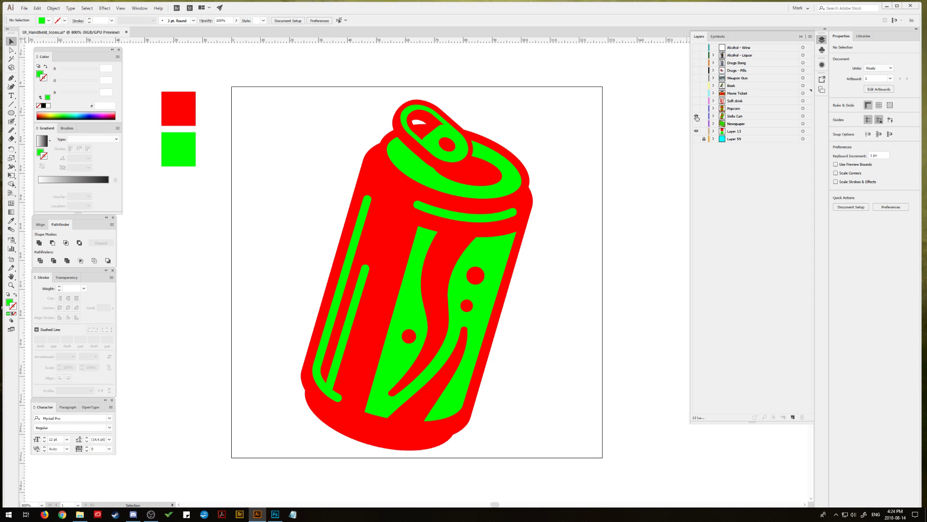
{"action": "left_click", "coordinate": [697, 117]}
{"action": "left_click", "coordinate": [697, 109]}
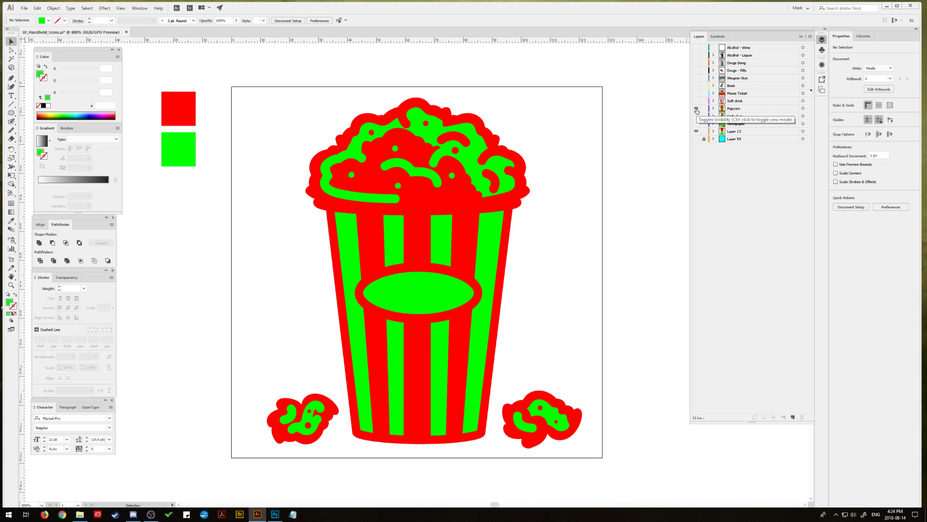
{"action": "left_click", "coordinate": [697, 108]}
{"action": "left_click", "coordinate": [697, 93]}
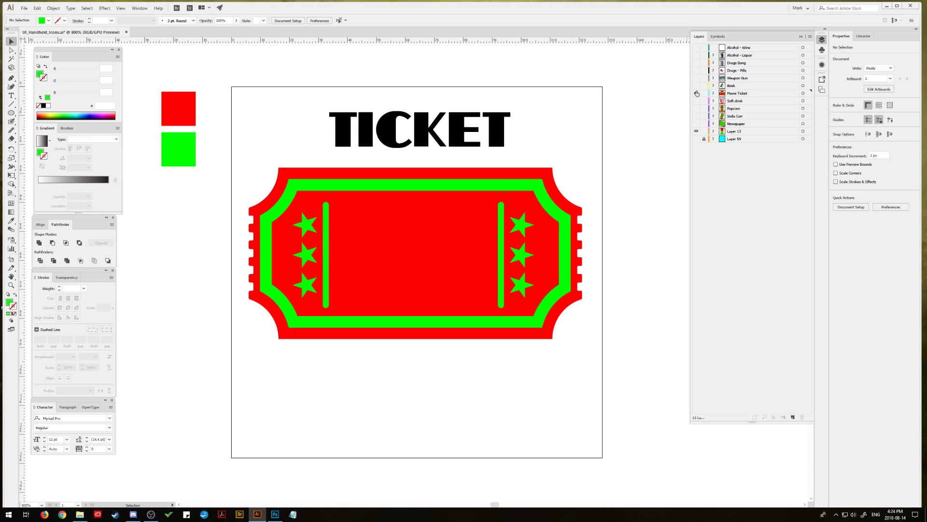
{"action": "left_click", "coordinate": [306, 225]}
{"action": "left_click", "coordinate": [326, 228], "text": "shift"}
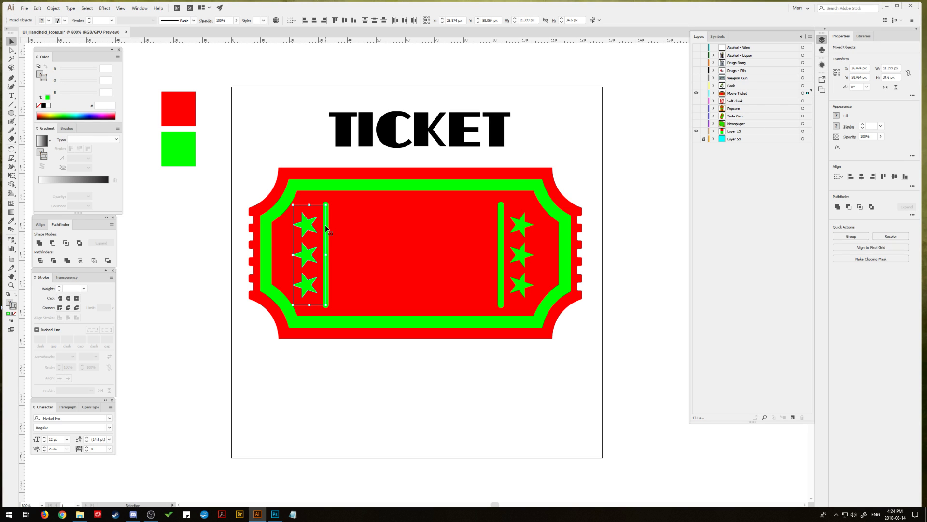
{"action": "left_click", "coordinate": [501, 238], "text": "shift"}
{"action": "left_click", "coordinate": [524, 229], "text": "shift"}
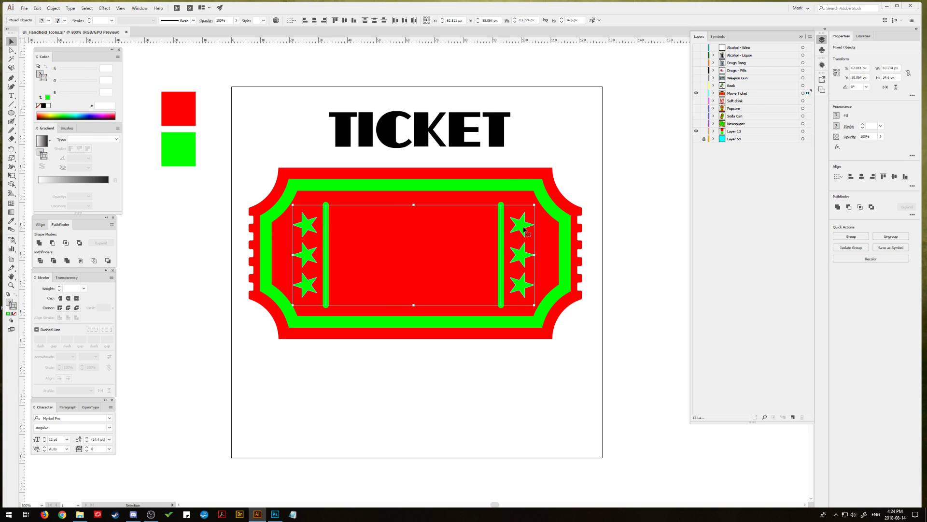
{"action": "left_click", "coordinate": [205, 253]}
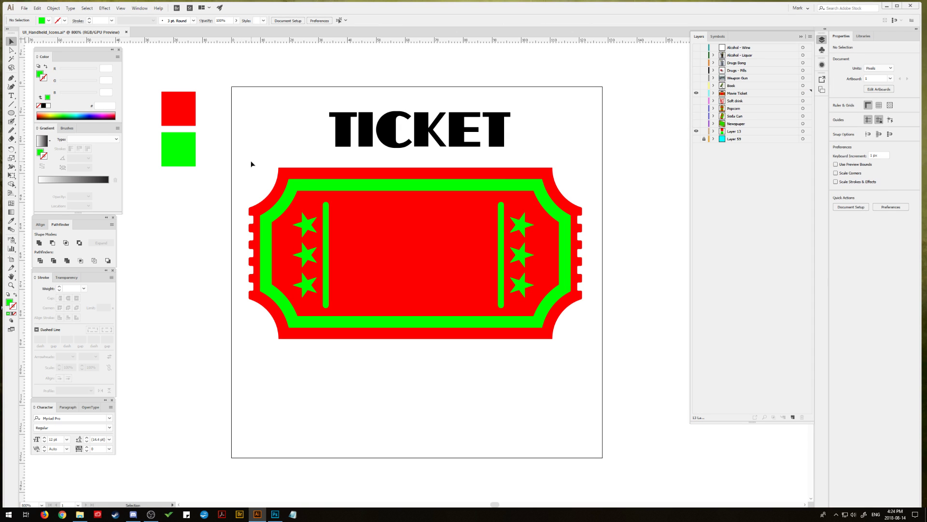
Step: Unlock the red ticket base, select it with all the other ticket artwork, and nudge everything 1 px right and 1 px down
{"action": "left_click_drag", "start_coordinate": [607, 386], "coordinate": [600, 381]}
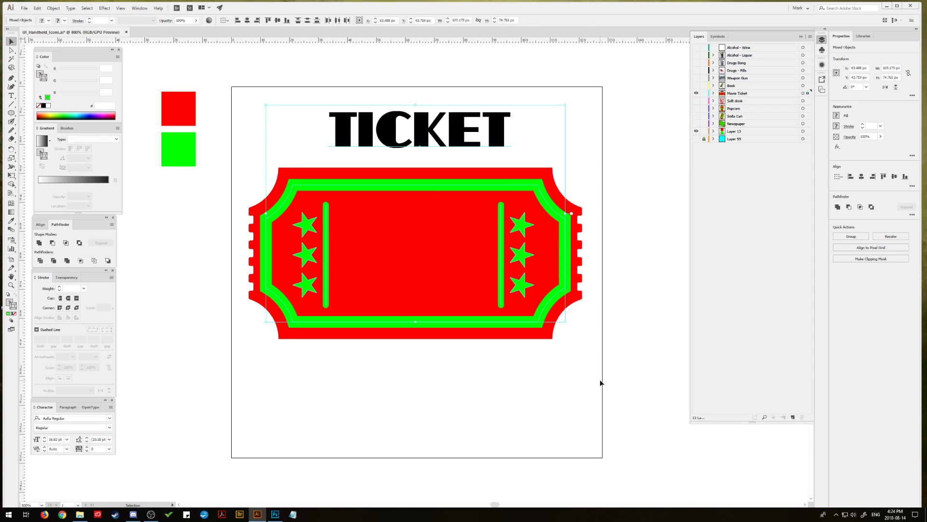
{"action": "left_click", "coordinate": [714, 93]}
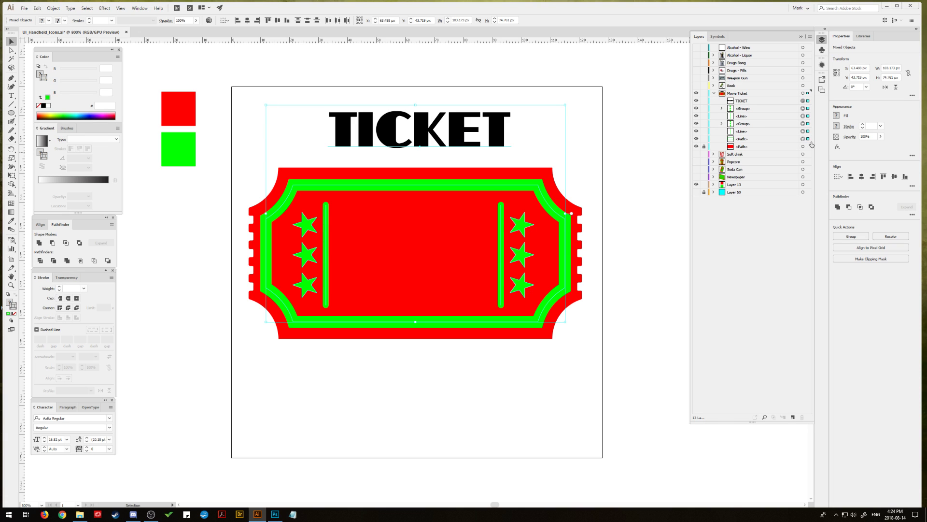
{"action": "left_click", "coordinate": [704, 146]}
{"action": "left_click", "coordinate": [802, 146], "text": "shift"}
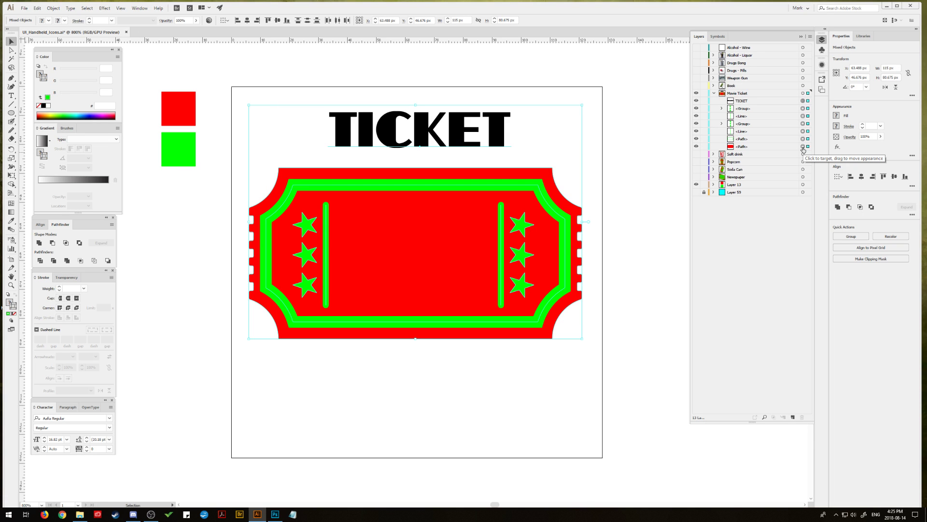
{"action": "key", "text": "Right"}
{"action": "key", "text": "Right"}
{"action": "key", "text": "Down"}
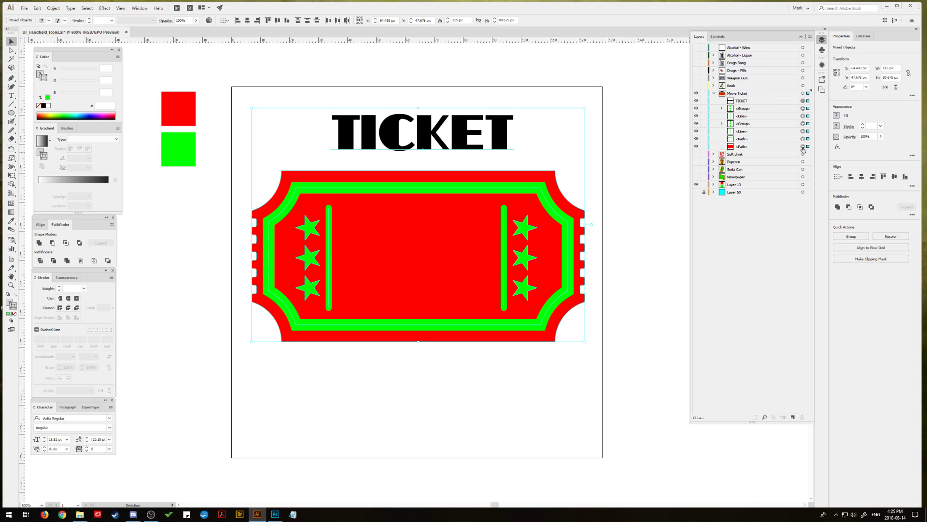
{"action": "left_click", "coordinate": [627, 186]}
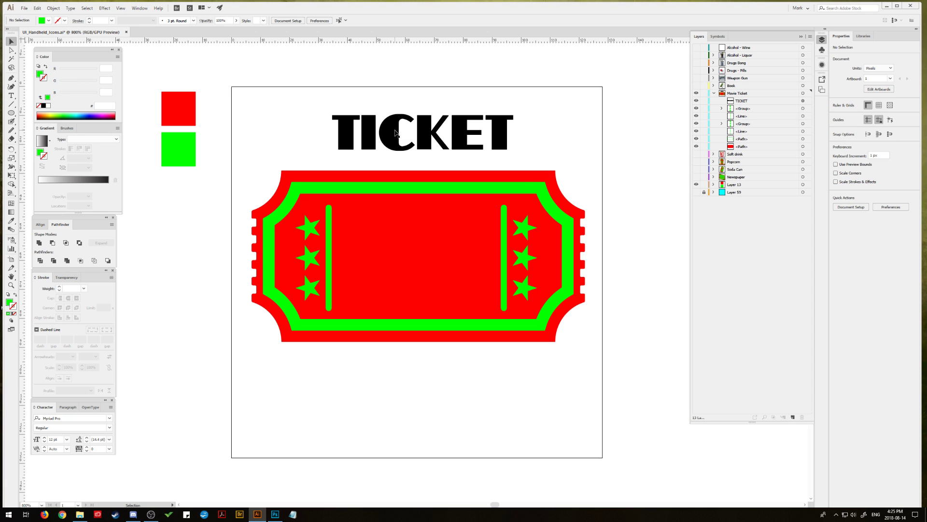
Step: Shrink and narrow the TICKET text to about 50 px wide and position it between the two divider lines
{"action": "left_click_drag", "start_coordinate": [395, 133], "coordinate": [395, 120]}
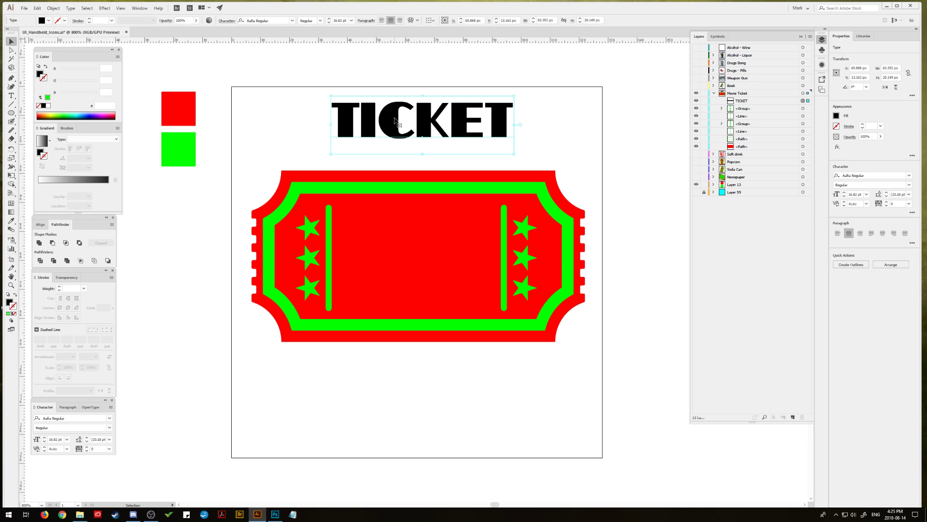
{"action": "left_click_drag", "start_coordinate": [513, 96], "coordinate": [502, 99]}
{"action": "left_click_drag", "start_coordinate": [434, 122], "coordinate": [429, 258]}
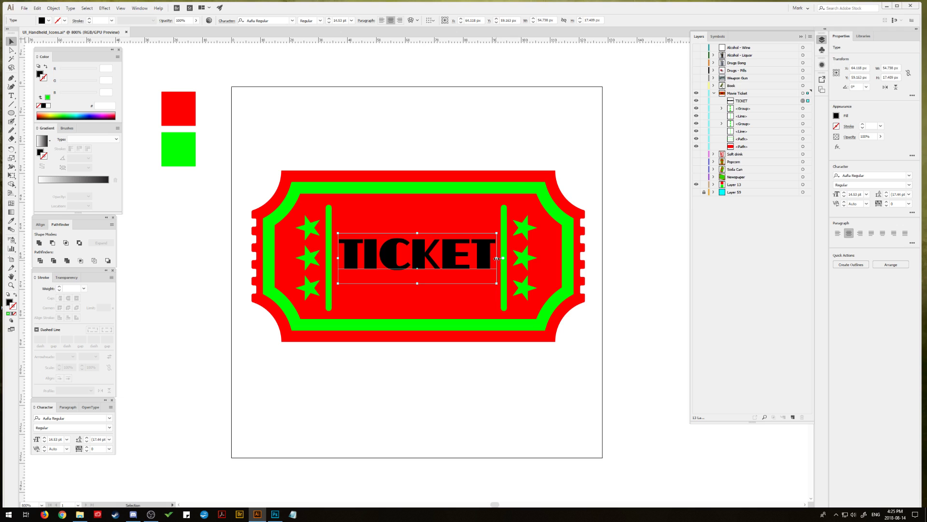
{"action": "left_click_drag", "start_coordinate": [496, 258], "coordinate": [474, 259]}
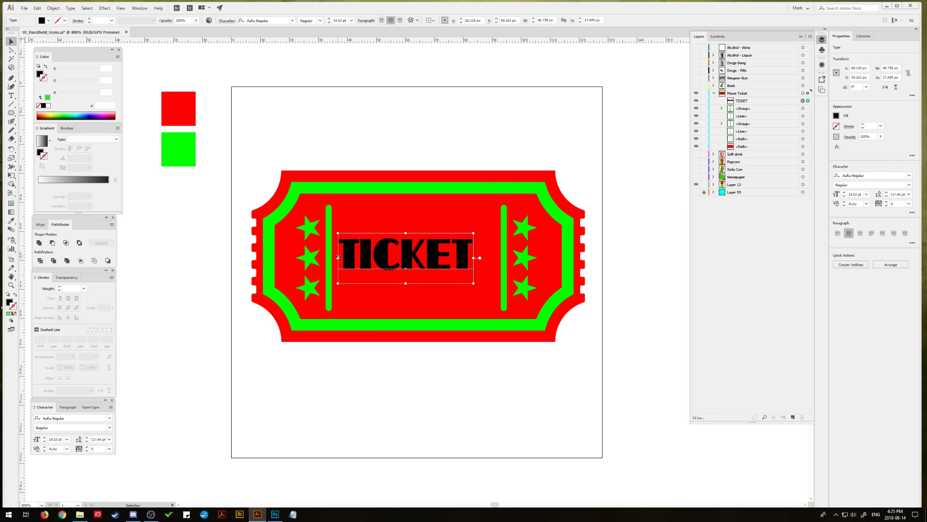
{"action": "left_click_drag", "start_coordinate": [338, 257], "coordinate": [345, 258]}
{"action": "left_click_drag", "start_coordinate": [473, 233], "coordinate": [490, 222]}
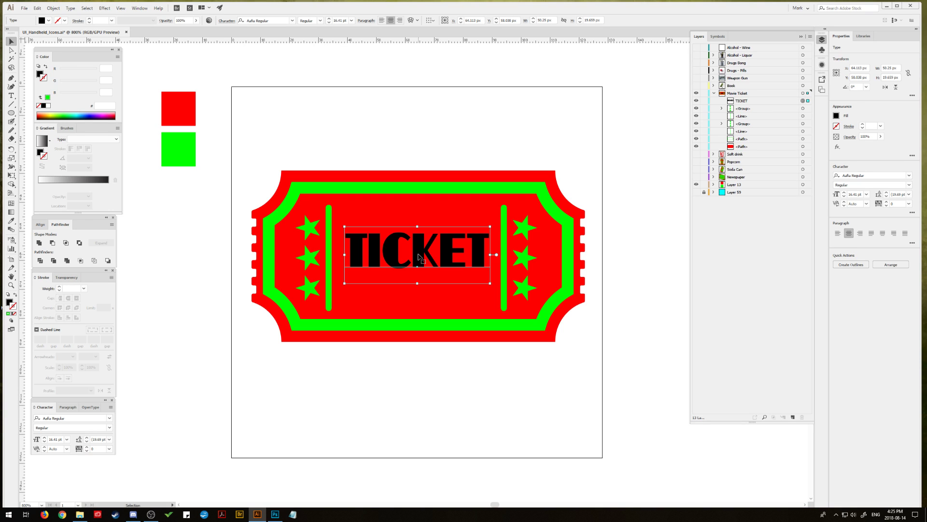
Step: Delete the TICKET text from the ticket
{"action": "key", "text": "Delete"}
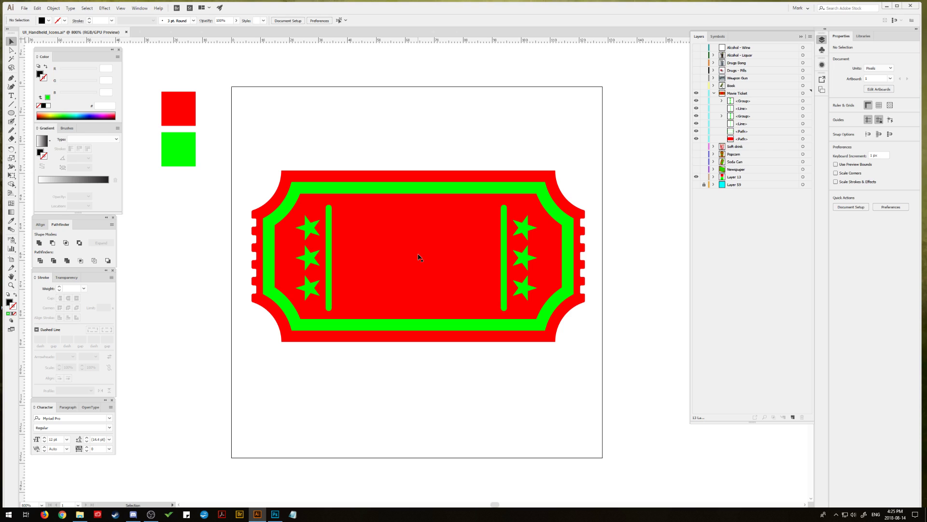
{"action": "left_click_drag", "start_coordinate": [11, 115], "coordinate": [33, 146]}
{"action": "left_click_drag", "start_coordinate": [414, 256], "coordinate": [390, 236]}
{"action": "key", "text": "ctrl+z"}
{"action": "left_click", "coordinate": [418, 253]}
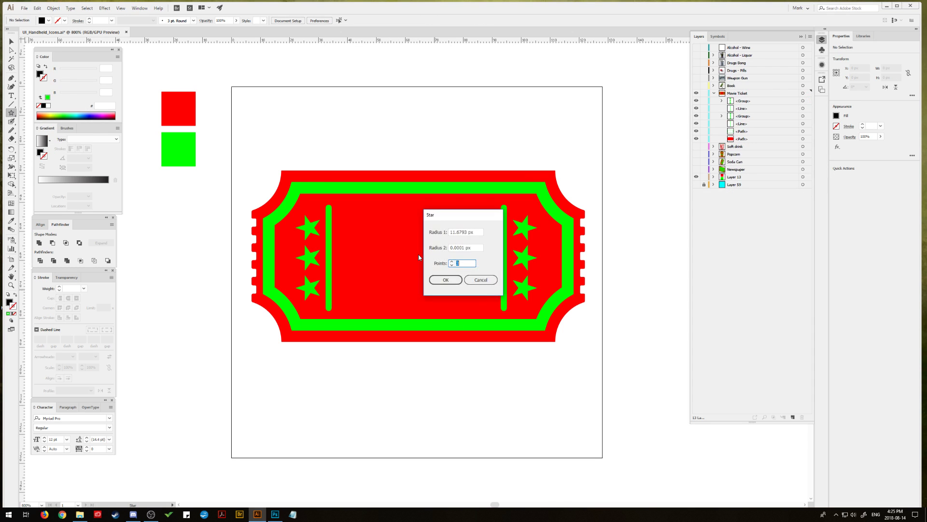
{"action": "double_click", "coordinate": [452, 263]}
{"action": "type", "text": "5"}
{"action": "left_click", "coordinate": [446, 279]}
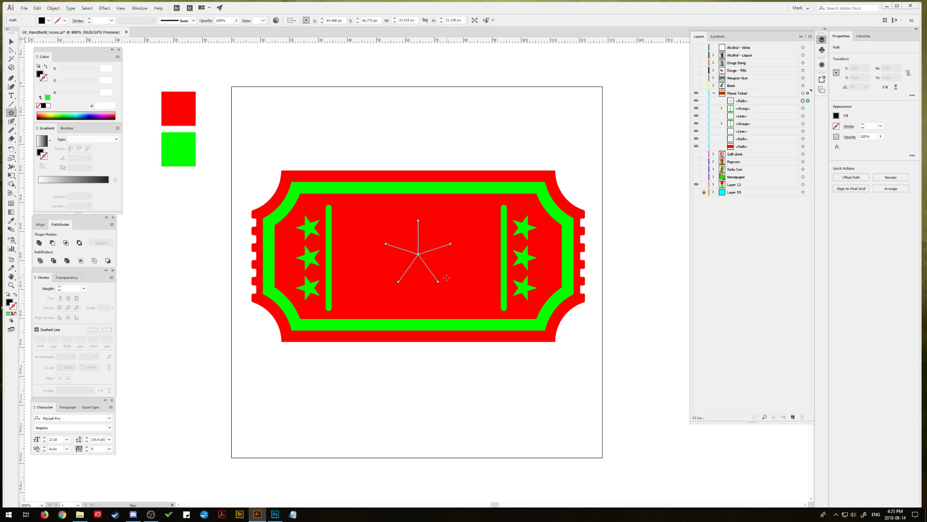
{"action": "key", "text": "ctrl+z"}
{"action": "key", "text": "v"}
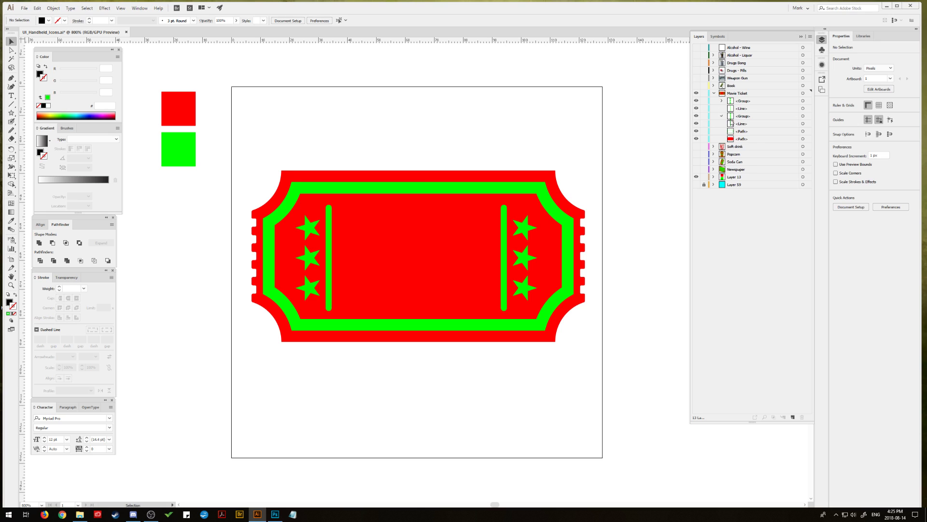
Step: Copy one of the small left stars to the ticket's center, enlarge it to about 29 px wide, and turn it roughly upright
{"action": "left_click", "coordinate": [722, 116]}
{"action": "left_click", "coordinate": [802, 123]}
{"action": "left_click_drag", "start_coordinate": [307, 228], "coordinate": [414, 249]}
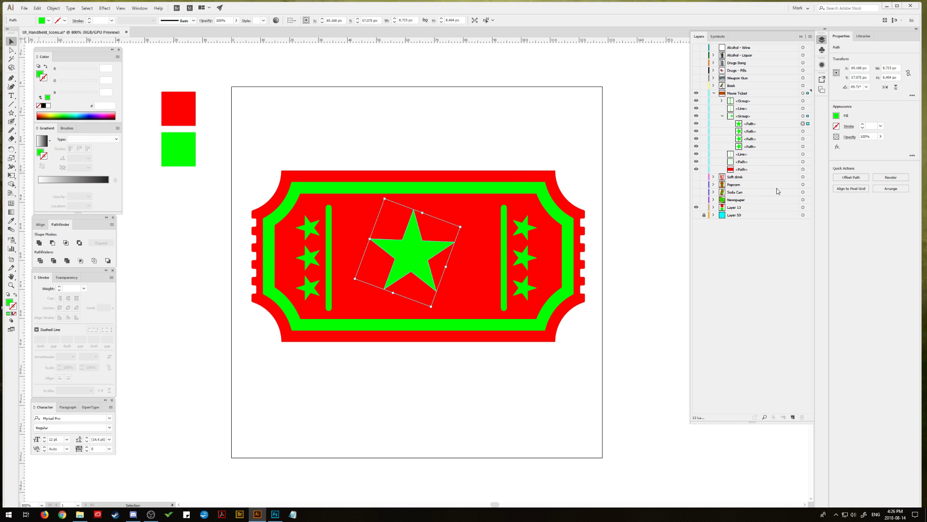
Step: Show the cyan background layer, Layer 59, keep it locked, and check the ticket's centering against it
{"action": "left_click", "coordinate": [803, 169]}
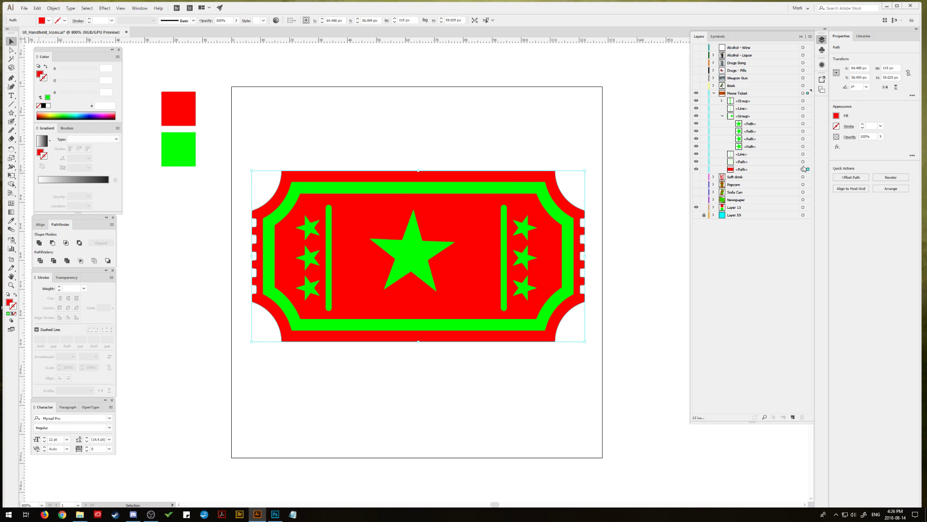
{"action": "left_click", "coordinate": [696, 214]}
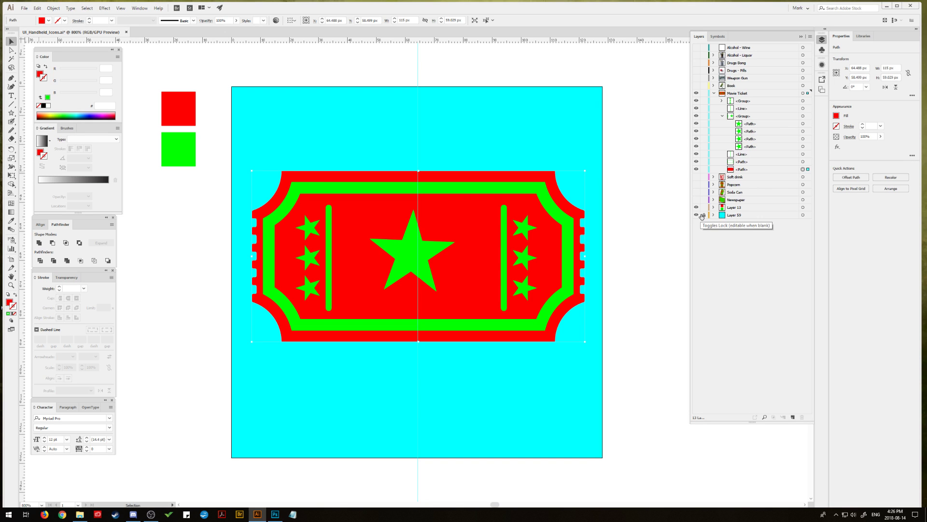
{"action": "left_click", "coordinate": [702, 215]}
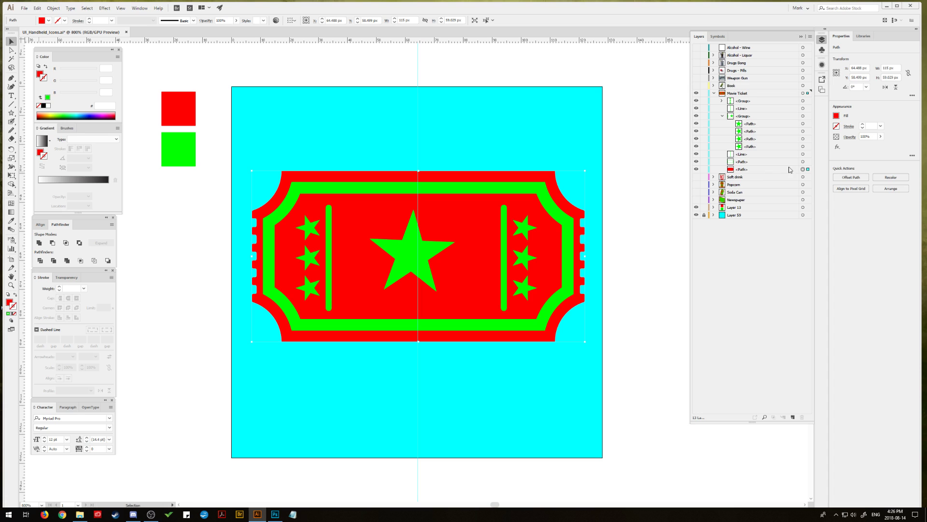
{"action": "left_click", "coordinate": [803, 94]}
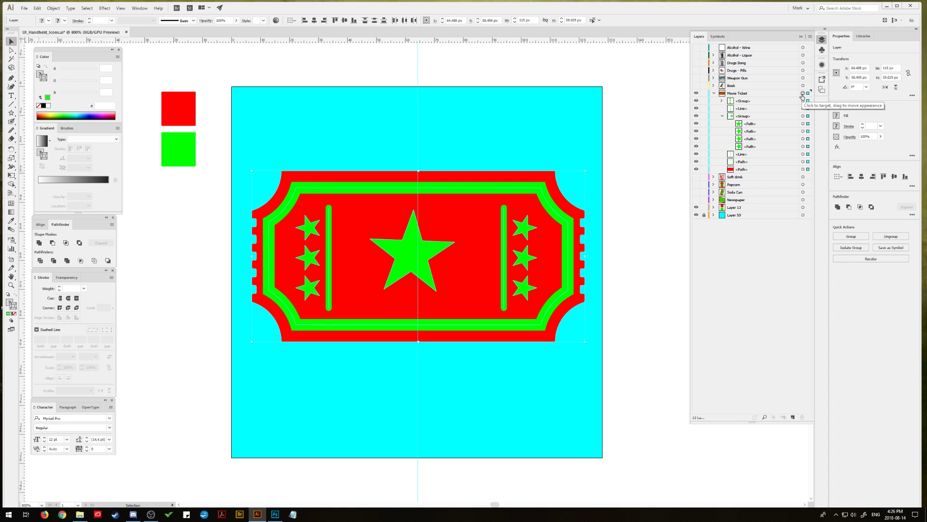
{"action": "key", "text": "Left"}
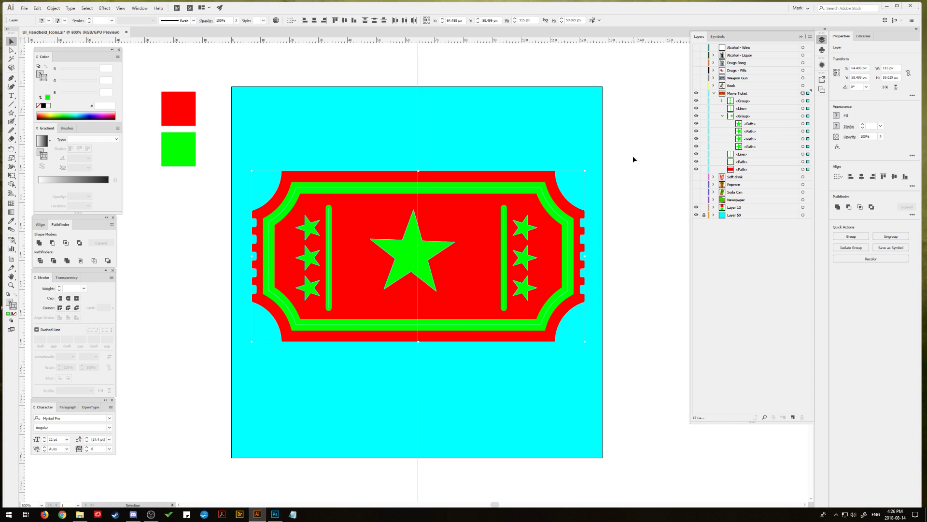
{"action": "left_click", "coordinate": [662, 196]}
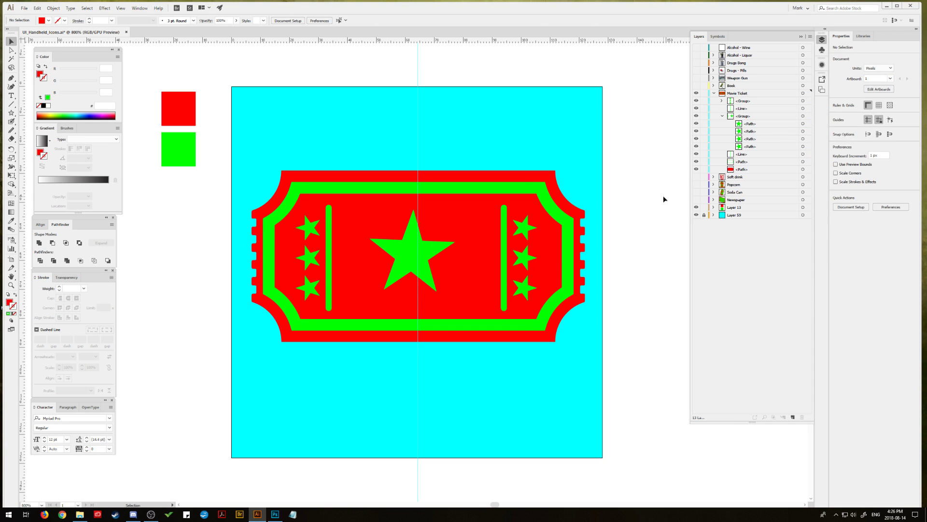
Step: Find the large central star among the left star group's paths and move it out of the group in the layer stack
{"action": "left_click", "coordinate": [434, 244]}
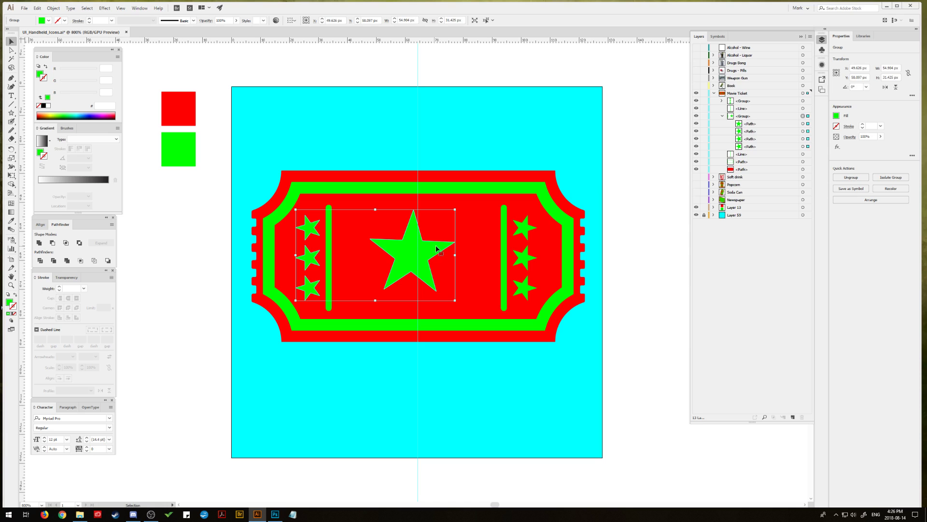
{"action": "left_click", "coordinate": [803, 146]}
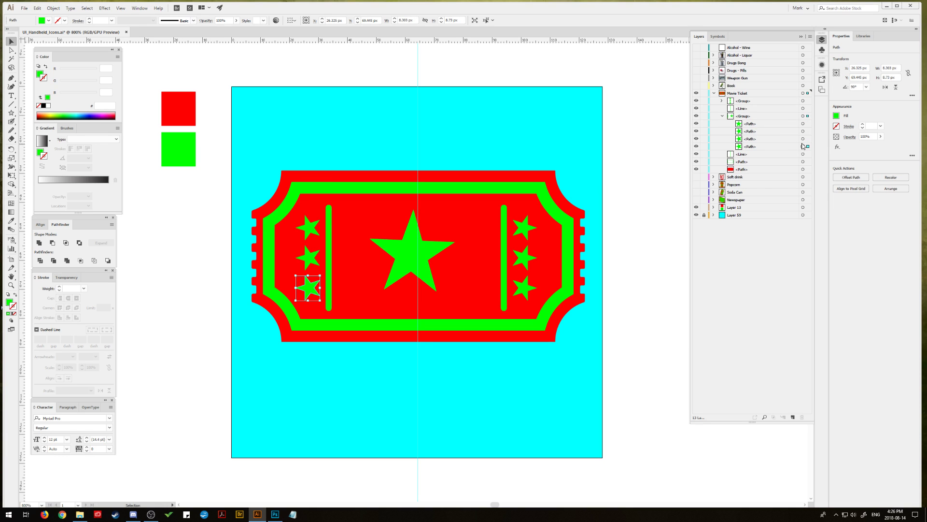
{"action": "left_click", "coordinate": [803, 139]}
{"action": "left_click", "coordinate": [803, 131]}
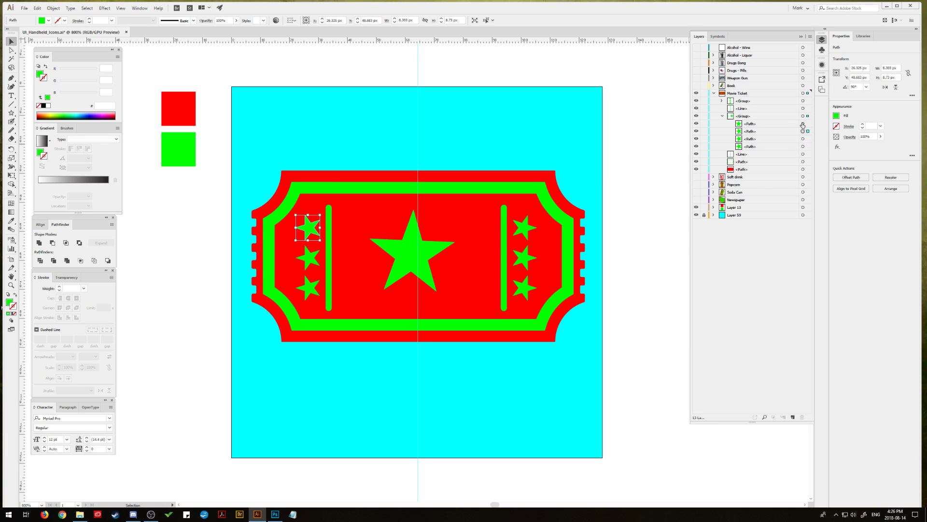
{"action": "left_click", "coordinate": [803, 123]}
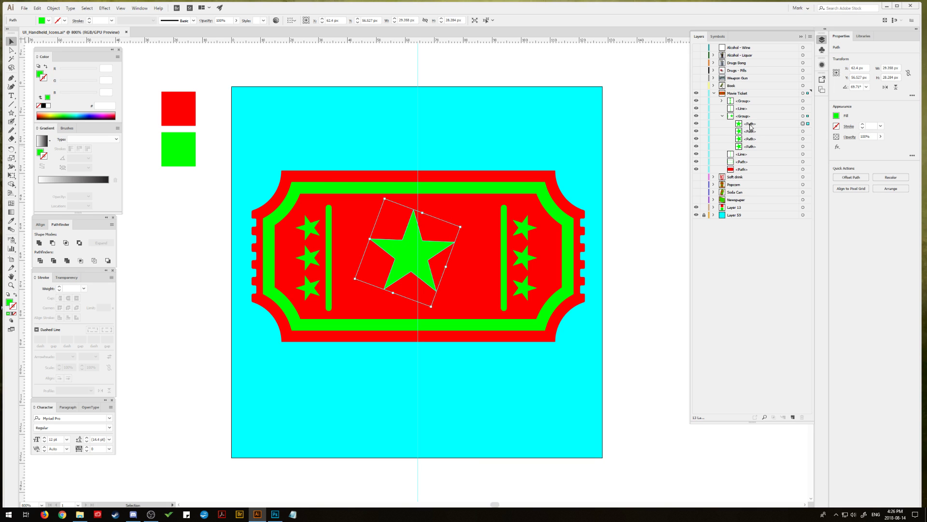
{"action": "left_click_drag", "start_coordinate": [751, 124], "coordinate": [760, 112]}
Step: Center the large star on the vertical guide, rotate it fully upright, and enlarge it to about 32 px wide
{"action": "left_click_drag", "start_coordinate": [429, 252], "coordinate": [442, 252]}
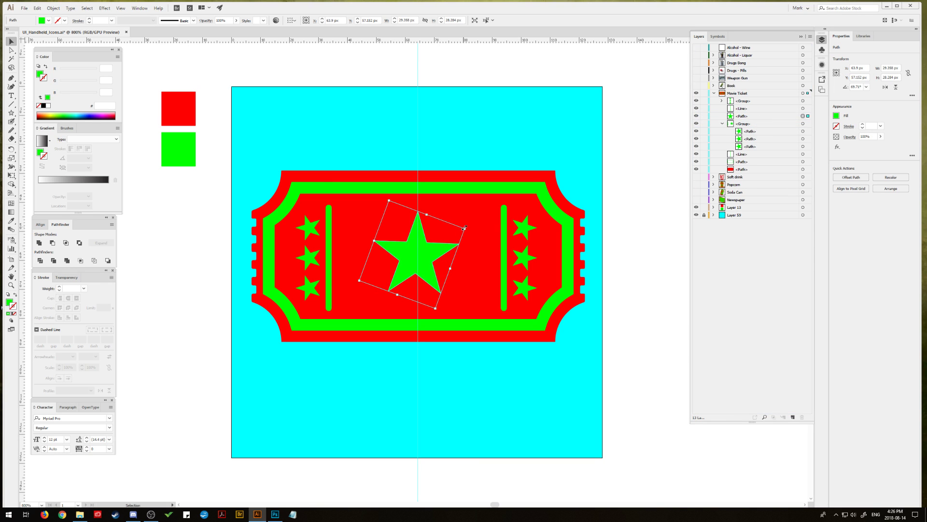
{"action": "left_click_drag", "start_coordinate": [469, 224], "coordinate": [442, 245]}
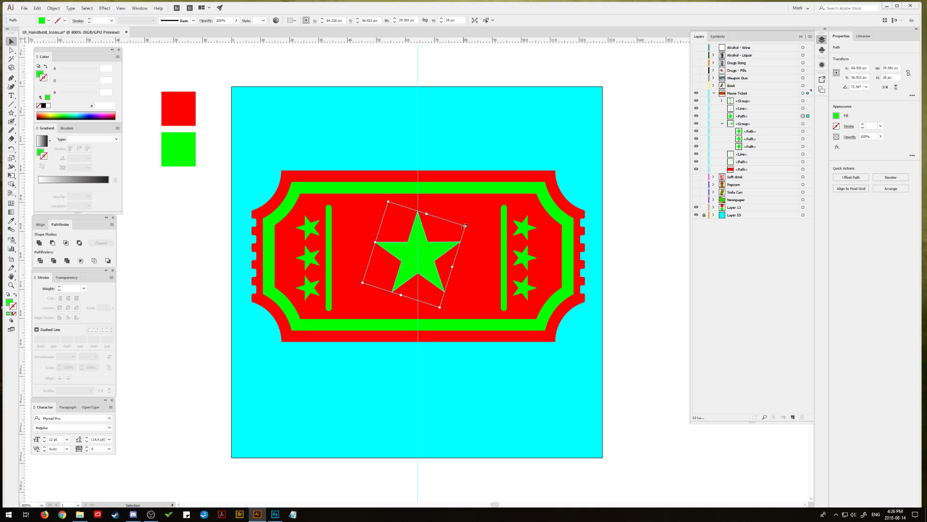
{"action": "left_click_drag", "start_coordinate": [465, 226], "coordinate": [475, 222]}
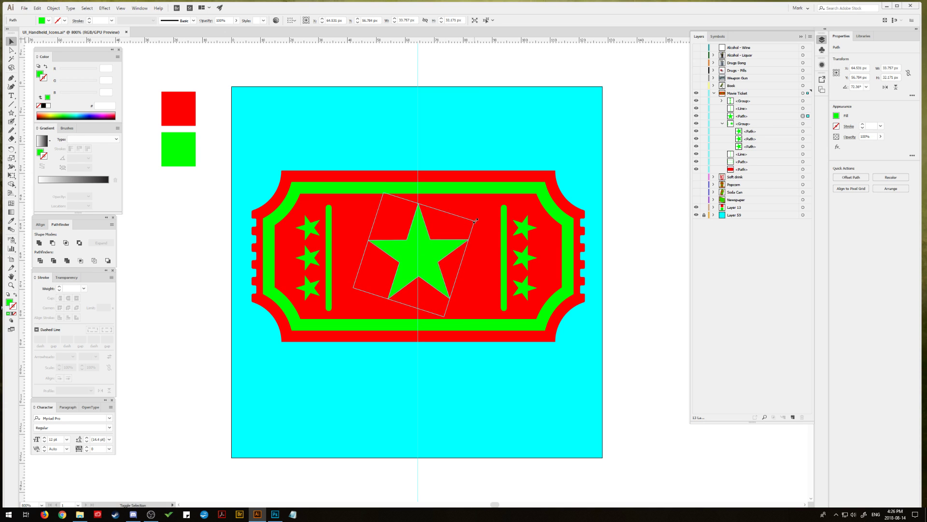
{"action": "left_click_drag", "start_coordinate": [441, 250], "coordinate": [468, 225]}
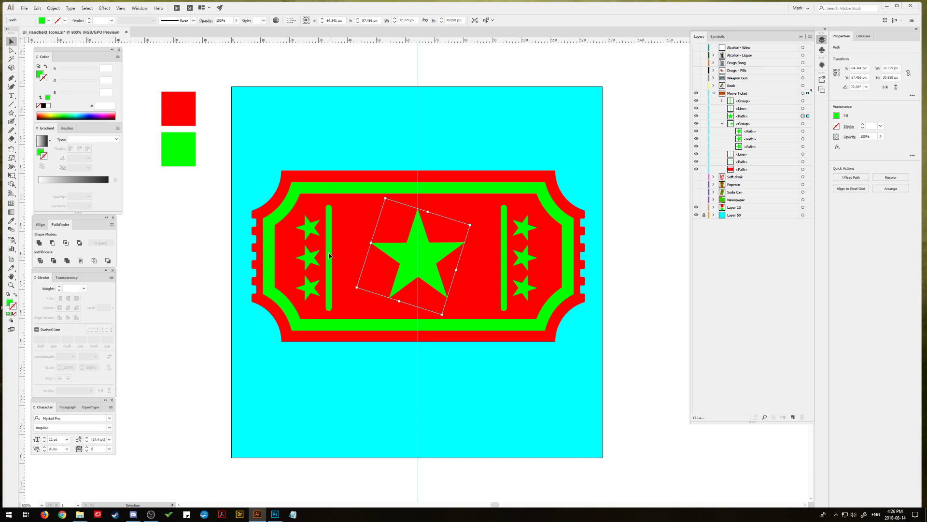
Step: Move the left divider line horizontally closer to the large central star
{"action": "left_click_drag", "start_coordinate": [329, 255], "coordinate": [337, 255]}
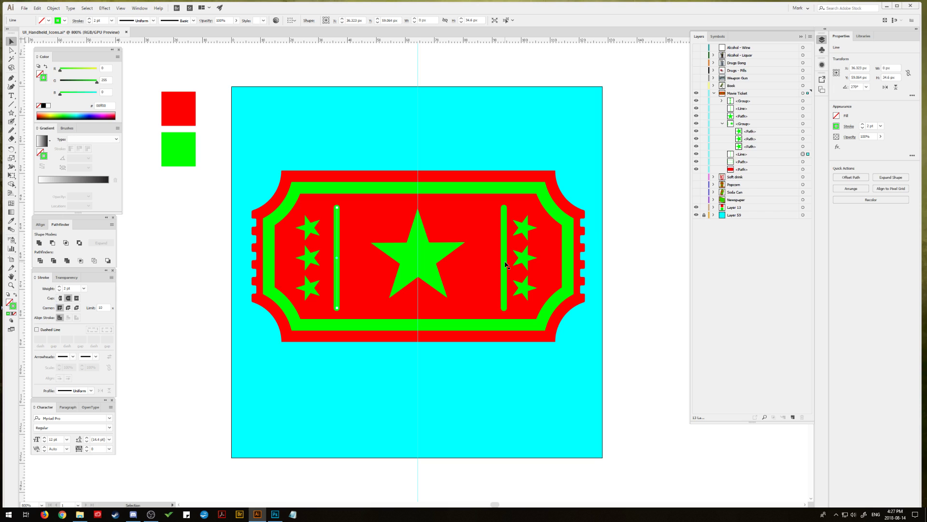
{"action": "left_click", "coordinate": [338, 258]}
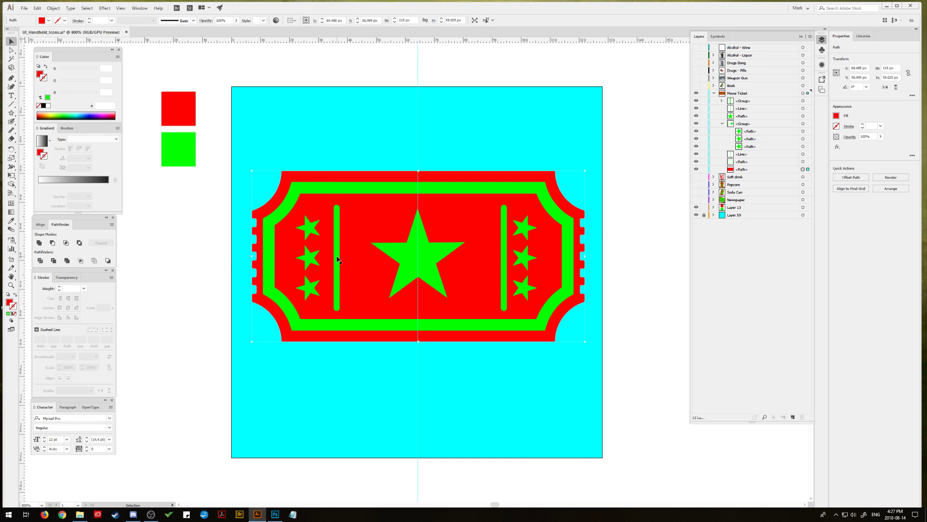
{"action": "left_click_drag", "start_coordinate": [338, 258], "coordinate": [341, 258]}
{"action": "left_click", "coordinate": [221, 259]}
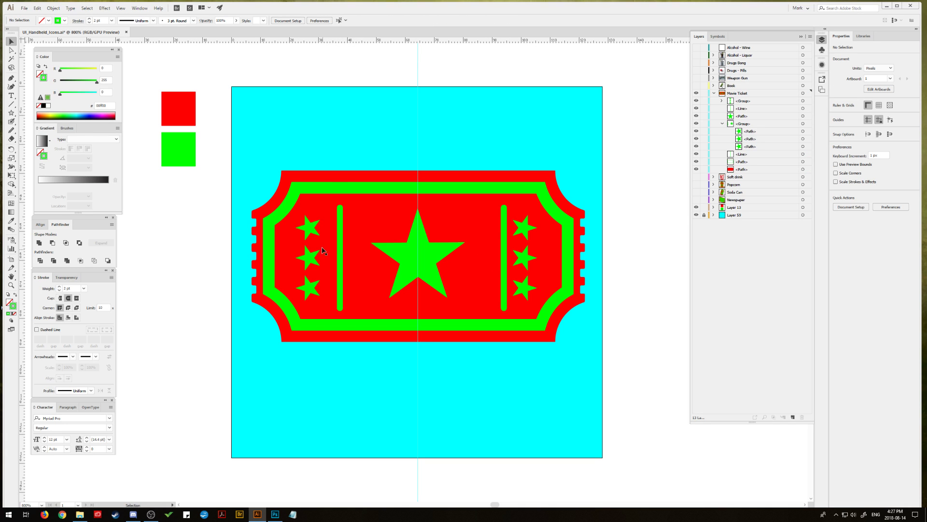
Step: Delete the divider line and the group of three stars at the ticket's right end
{"action": "left_click", "coordinate": [504, 256]}
{"action": "left_click", "coordinate": [523, 258], "text": "shift"}
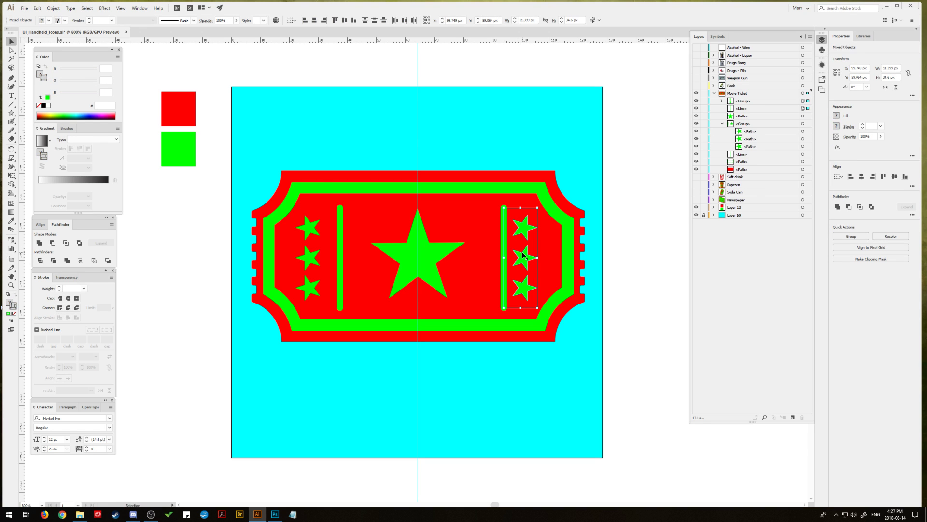
{"action": "key", "text": "Delete"}
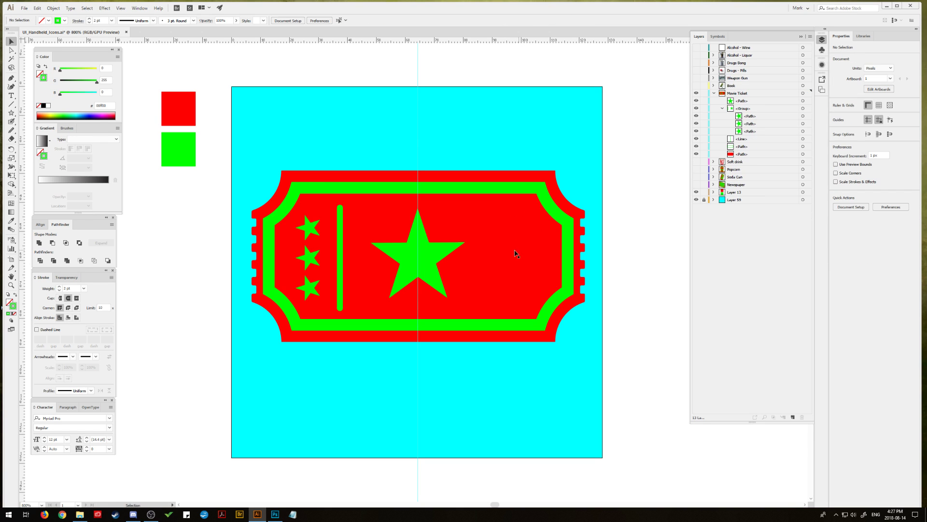
Step: Draw a spacer rectangle about 26 by 15 px between the left divider line and the vertical guide, filled magenta without stroke
{"action": "left_click_drag", "start_coordinate": [9, 111], "coordinate": [29, 114]}
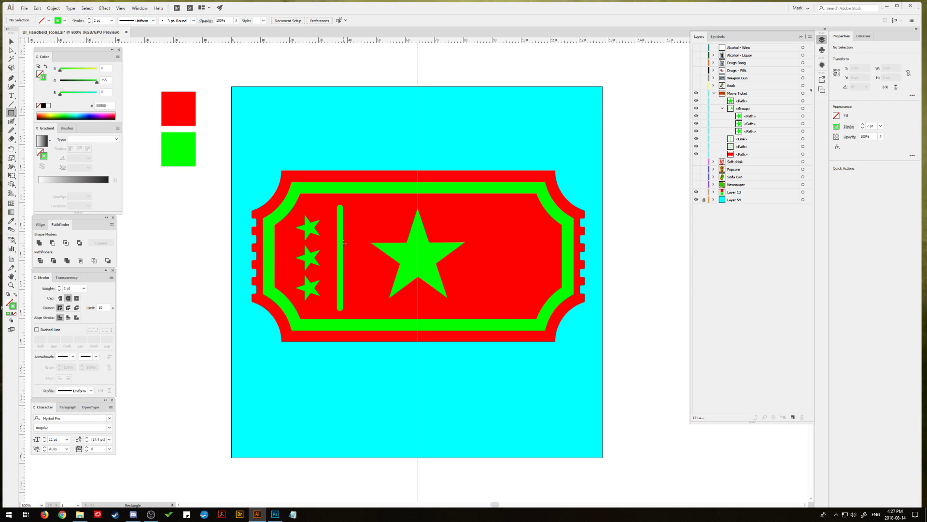
{"action": "left_click_drag", "start_coordinate": [344, 245], "coordinate": [420, 288]}
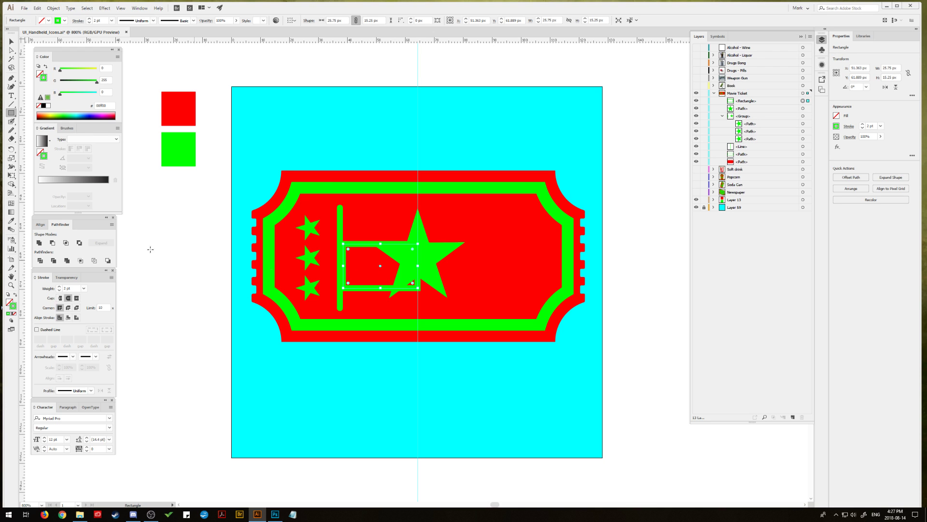
{"action": "left_click", "coordinate": [104, 116]}
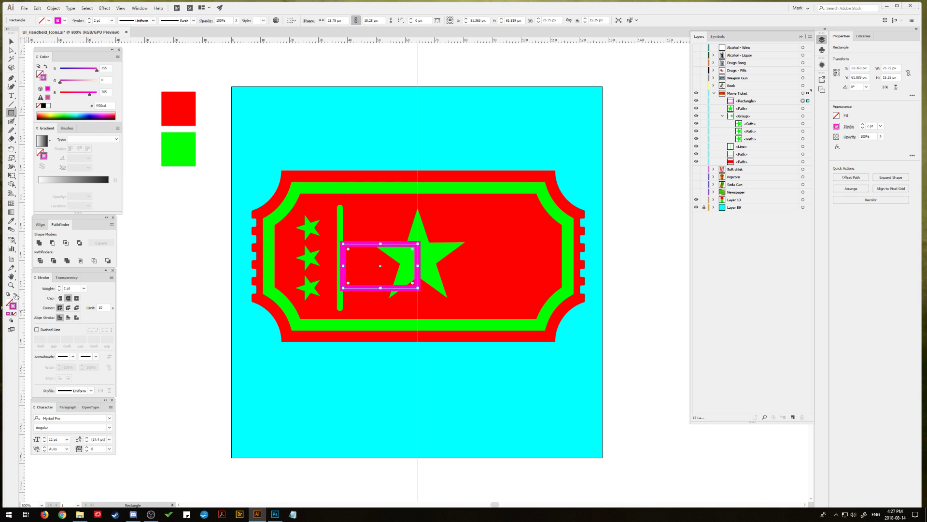
{"action": "left_click", "coordinate": [16, 294]}
{"action": "left_click", "coordinate": [13, 43]}
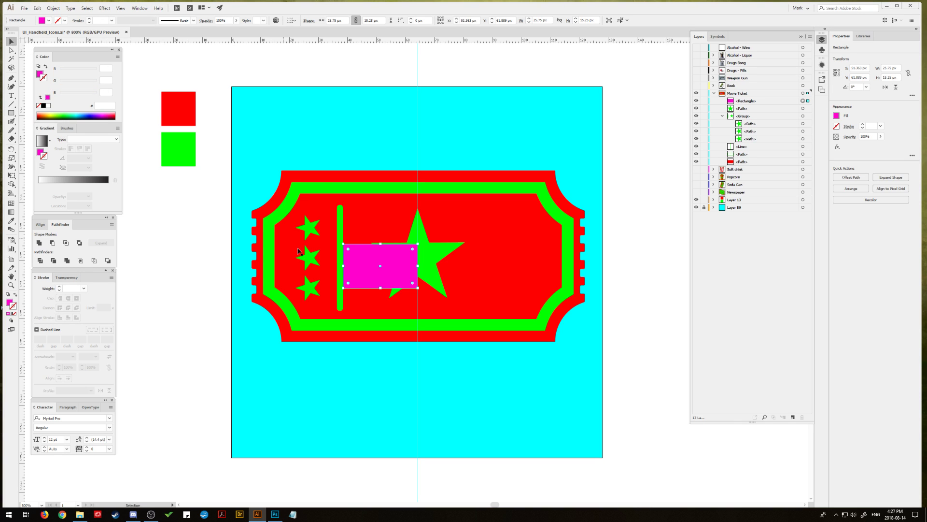
Step: Duplicate the left star group, divider line and magenta rectangle to the ticket's right half and reflect the copy across the vertical axis
{"action": "left_click", "coordinate": [340, 241], "text": "shift"}
{"action": "left_click", "coordinate": [314, 232], "text": "shift"}
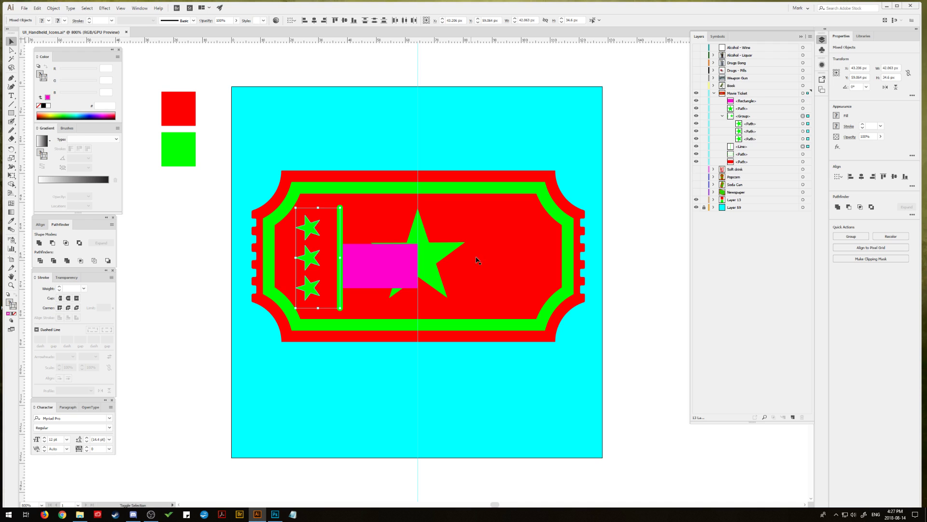
{"action": "left_click", "coordinate": [380, 266], "text": "shift"}
{"action": "left_click_drag", "start_coordinate": [381, 265], "coordinate": [510, 266]}
{"action": "left_click", "coordinate": [53, 9]}
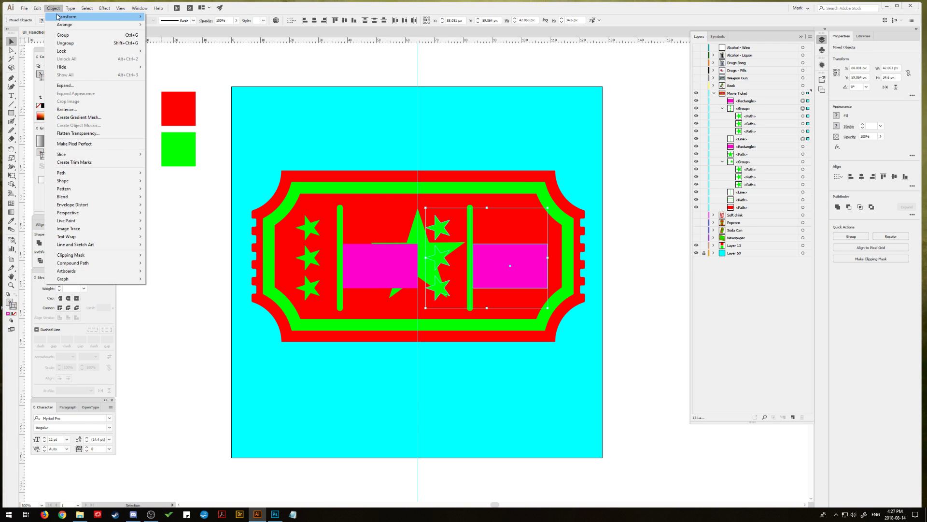
{"action": "mouse_move", "coordinate": [97, 15]}
{"action": "left_click", "coordinate": [164, 43]}
{"action": "left_click", "coordinate": [643, 275]}
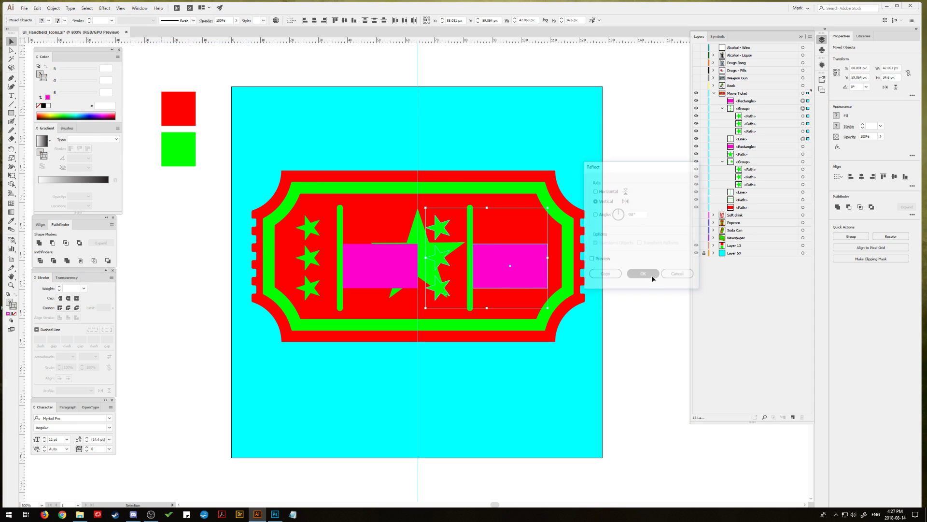
Step: Shift the mirrored copy until its magenta rectangle's inner edge meets the central vertical guide
{"action": "key", "text": "Left"}
{"action": "key", "text": "Left"}
{"action": "key", "text": "Left"}
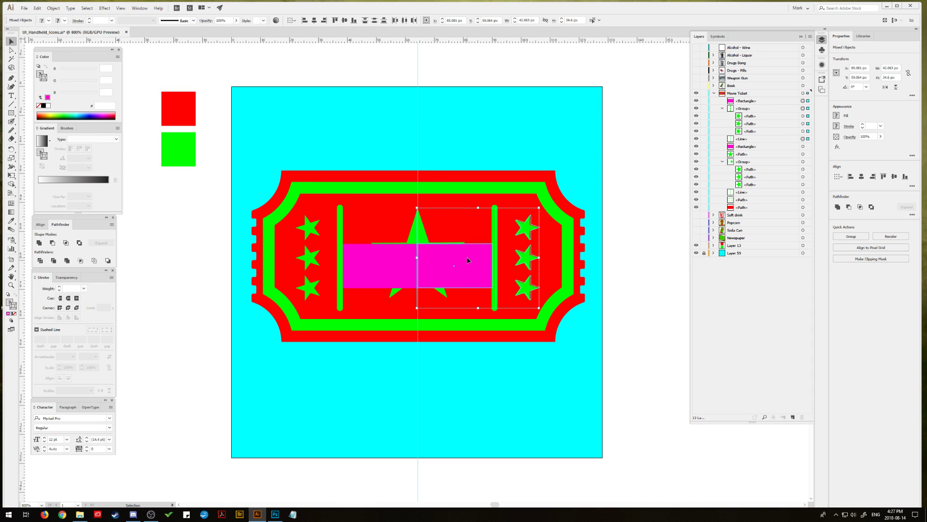
{"action": "left_click_drag", "start_coordinate": [465, 258], "coordinate": [465, 258]}
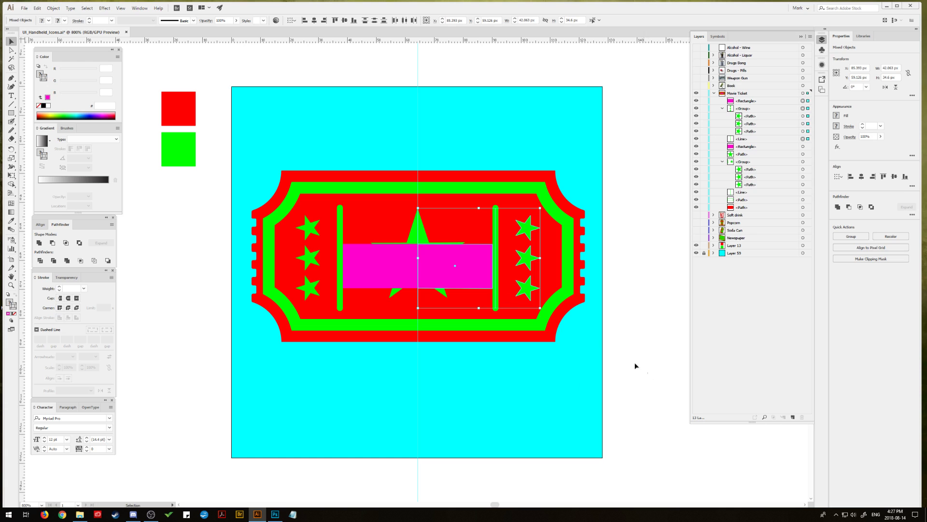
Step: Delete both magenta spacer rectangles
{"action": "left_click", "coordinate": [480, 275]}
{"action": "key", "text": "Delete"}
{"action": "left_click", "coordinate": [381, 276]}
{"action": "key", "text": "Delete"}
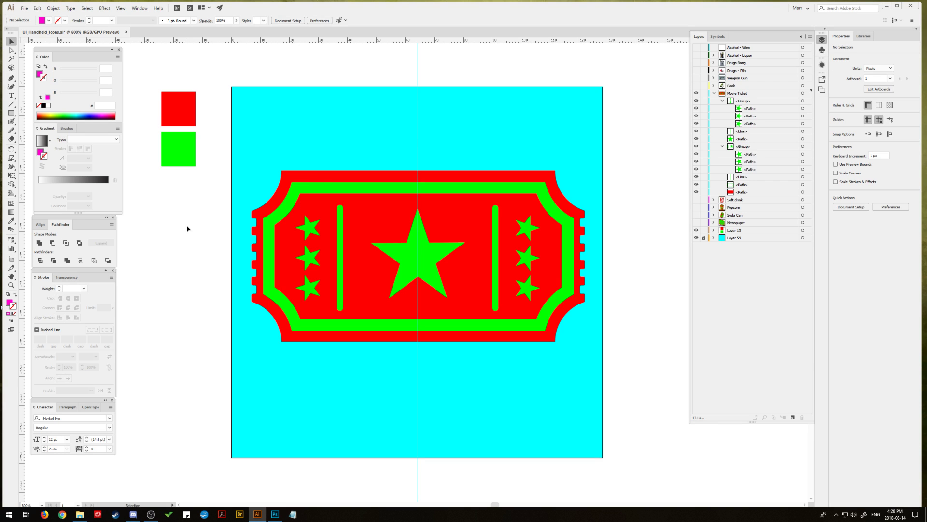
Step: Draw a circle about 27.5 px in diameter centred on the large star and give it the divider line's green 2 pt stroke
{"action": "left_click_drag", "start_coordinate": [11, 112], "coordinate": [35, 130]}
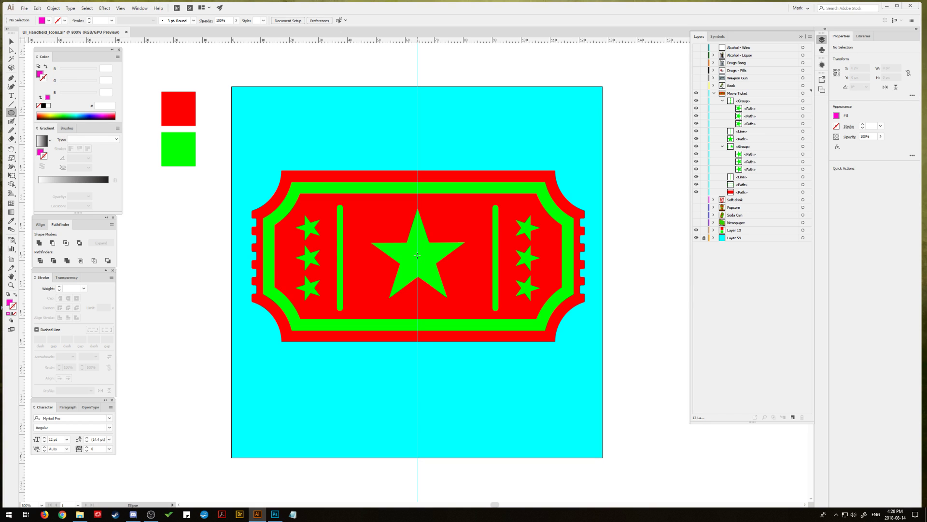
{"action": "left_click_drag", "start_coordinate": [418, 256], "coordinate": [378, 225]}
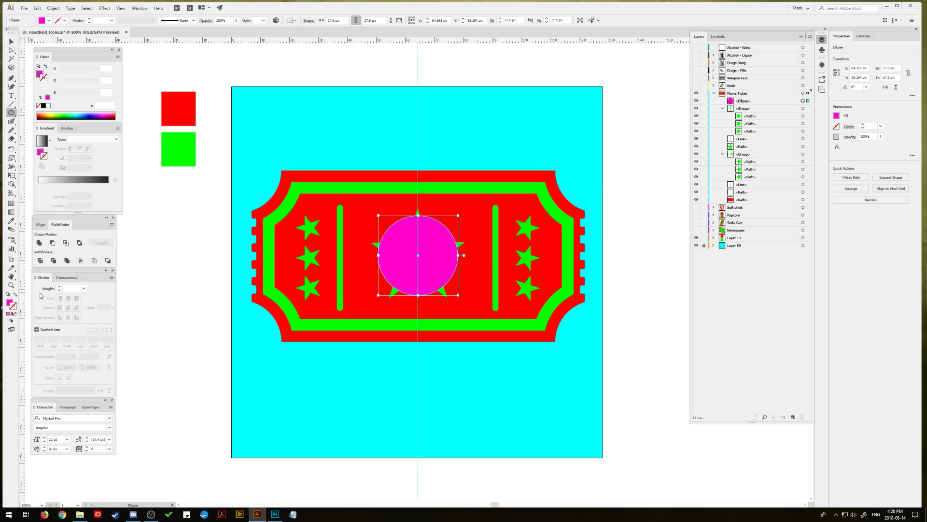
{"action": "left_click", "coordinate": [15, 294]}
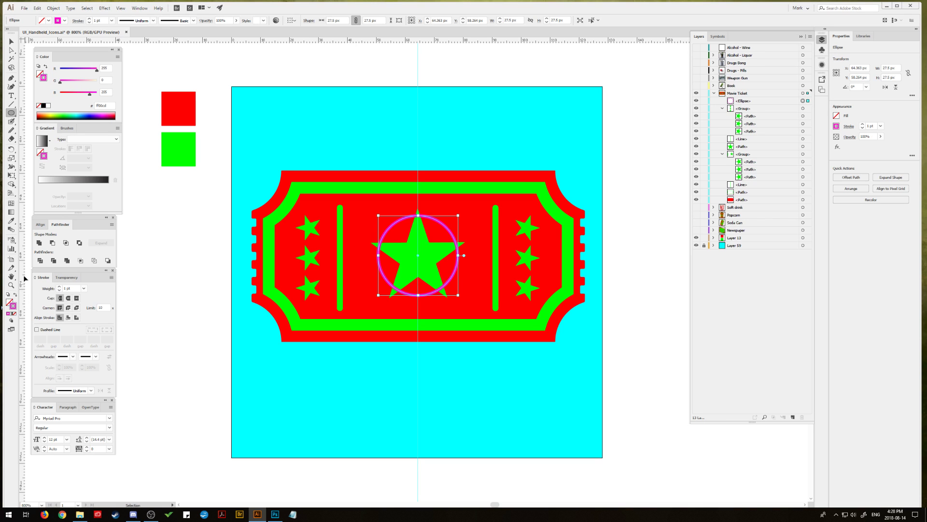
{"action": "left_click", "coordinate": [11, 220]}
{"action": "left_click", "coordinate": [339, 243]}
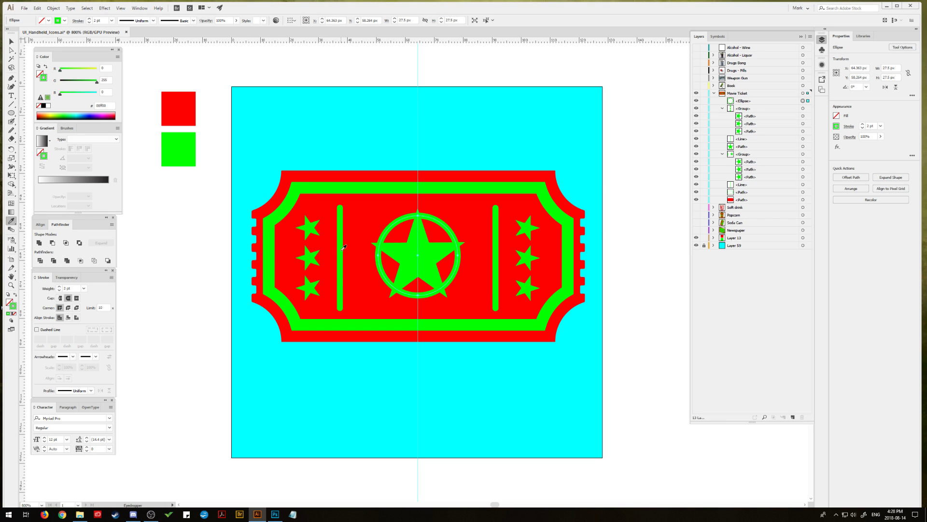
{"action": "key", "text": "v"}
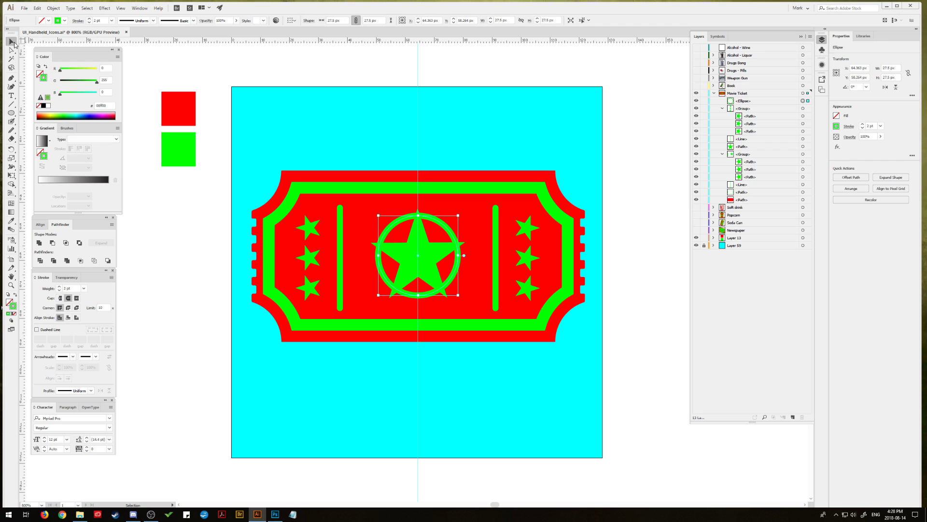
{"action": "left_click", "coordinate": [169, 57]}
Step: Lock the red ticket base shape and set the stroke weight of both divider lines and the circle to 3 pt
{"action": "left_click", "coordinate": [340, 261]}
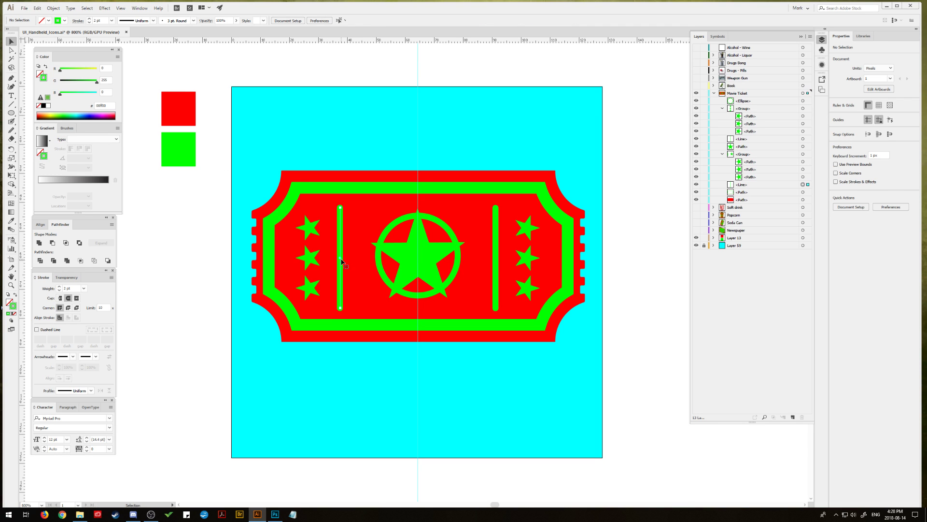
{"action": "left_click", "coordinate": [496, 260], "text": "shift"}
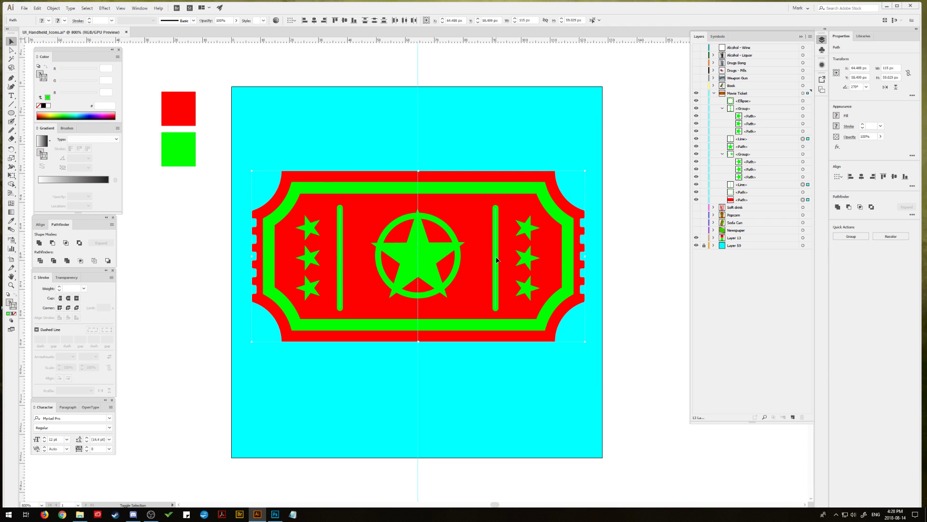
{"action": "left_click", "coordinate": [704, 199]}
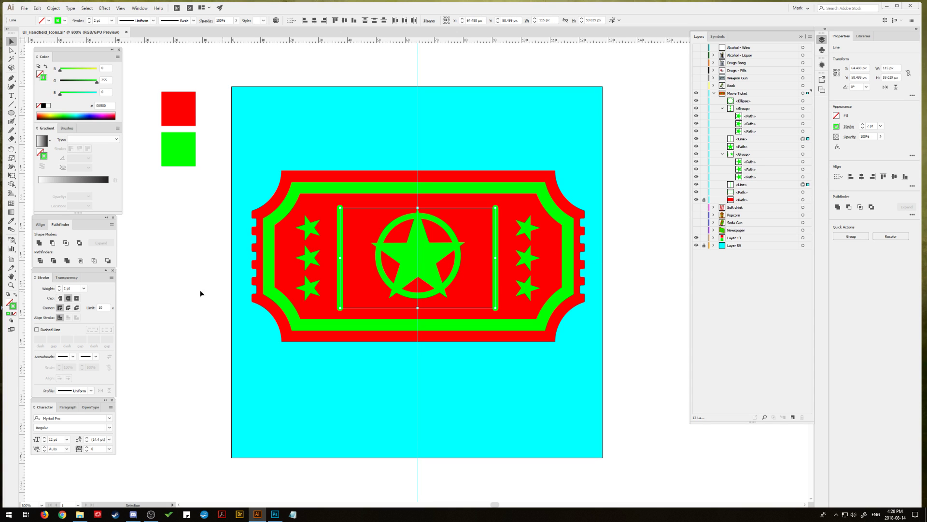
{"action": "left_click", "coordinate": [59, 286]}
{"action": "left_click", "coordinate": [174, 263]}
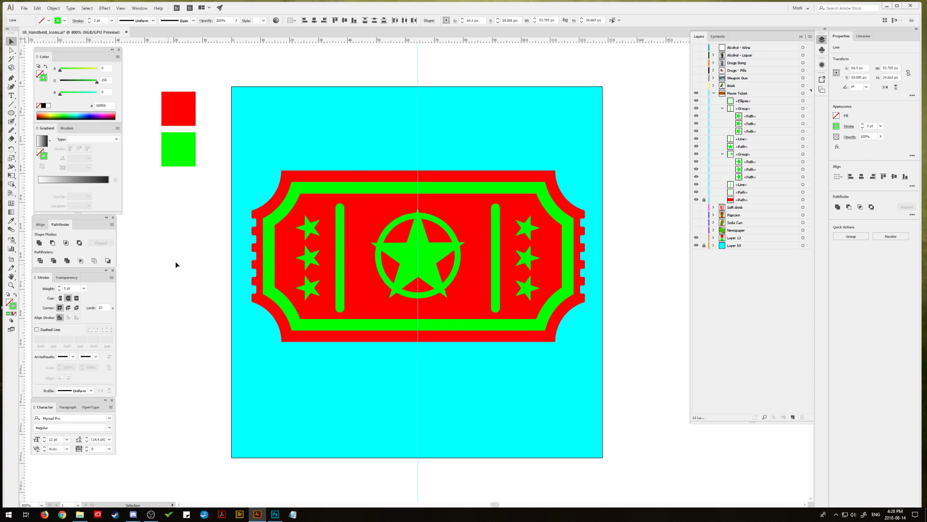
{"action": "left_click", "coordinate": [382, 264]}
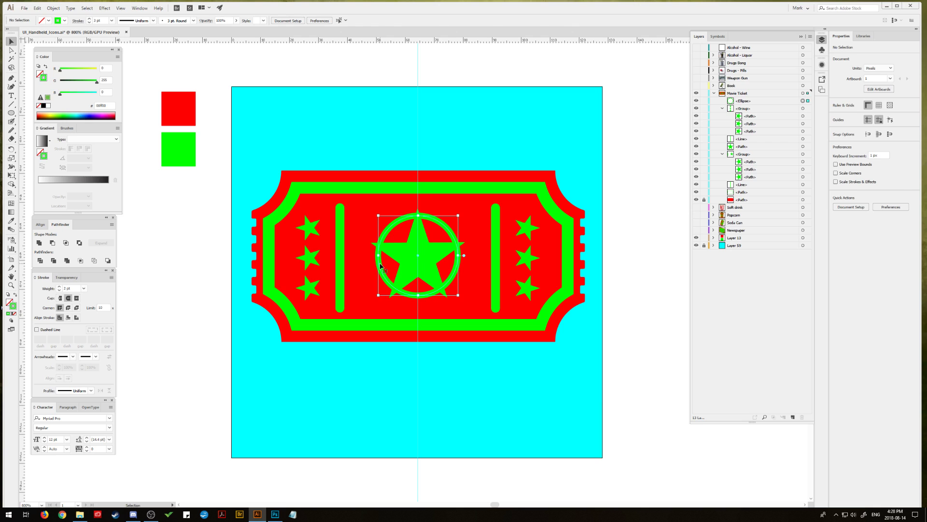
{"action": "left_click", "coordinate": [58, 287]}
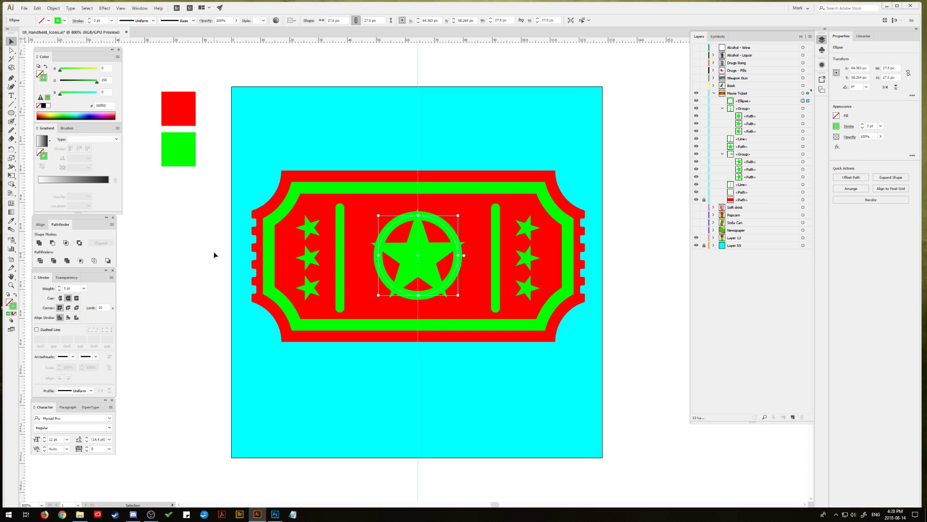
Step: Create an enlarged copy of the large star with Offset Path, using a 3 px offset and mitre joins
{"action": "left_click", "coordinate": [415, 244]}
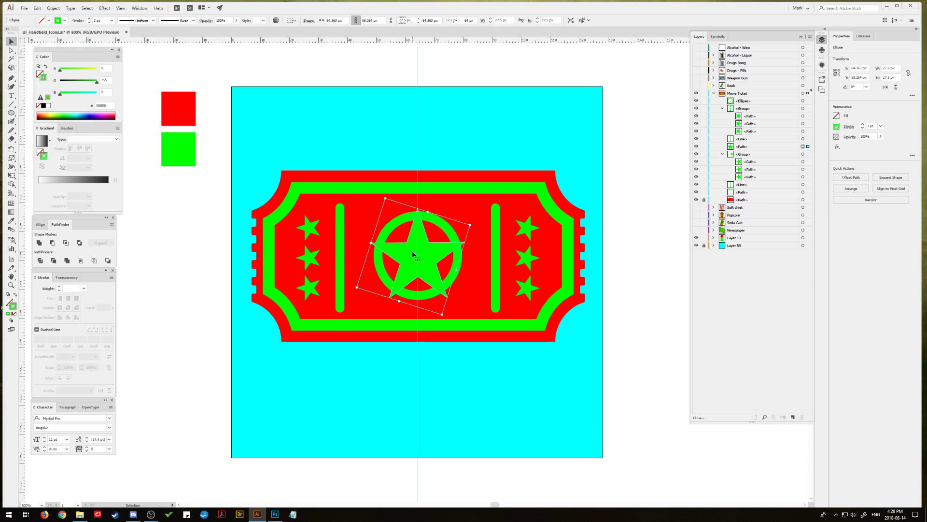
{"action": "left_click", "coordinate": [54, 8]}
{"action": "mouse_move", "coordinate": [73, 172]}
{"action": "left_click", "coordinate": [164, 198]}
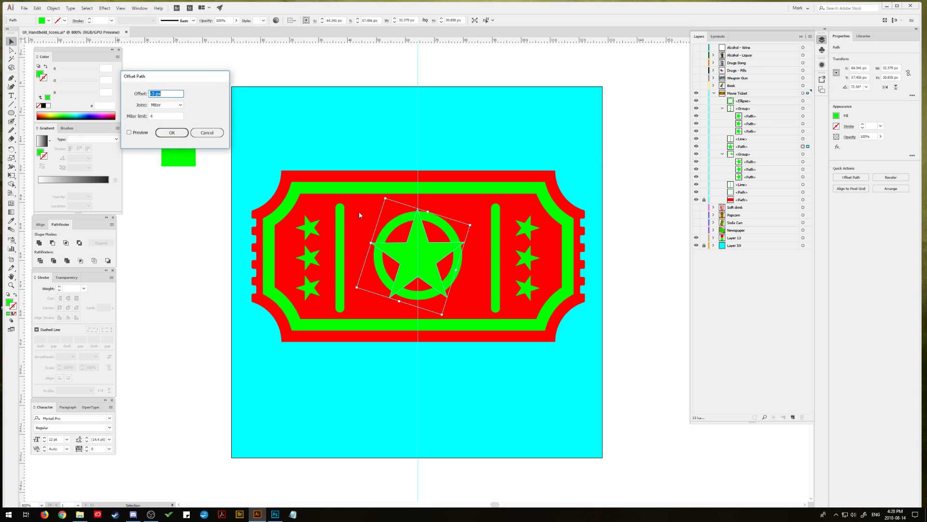
{"action": "left_click", "coordinate": [134, 133]}
{"action": "left_click_drag", "start_coordinate": [163, 93], "coordinate": [147, 94]}
{"action": "key", "text": "Up"}
{"action": "key", "text": "Up"}
{"action": "key", "text": "Up"}
{"action": "key", "text": "Up"}
{"action": "key", "text": "Up"}
{"action": "key", "text": "Up"}
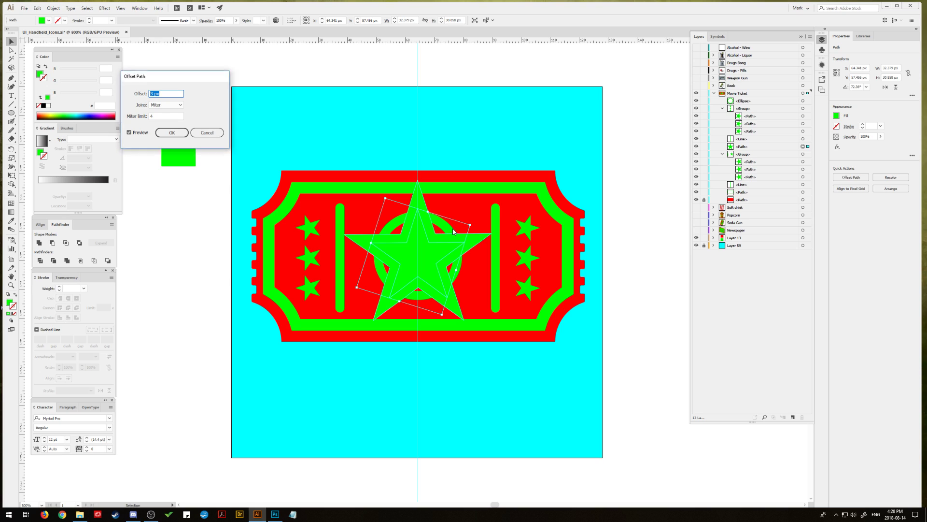
{"action": "key", "text": "Return"}
Step: Convert the circle's stroke around the star into an outlined ring shape
{"action": "left_click", "coordinate": [437, 219]}
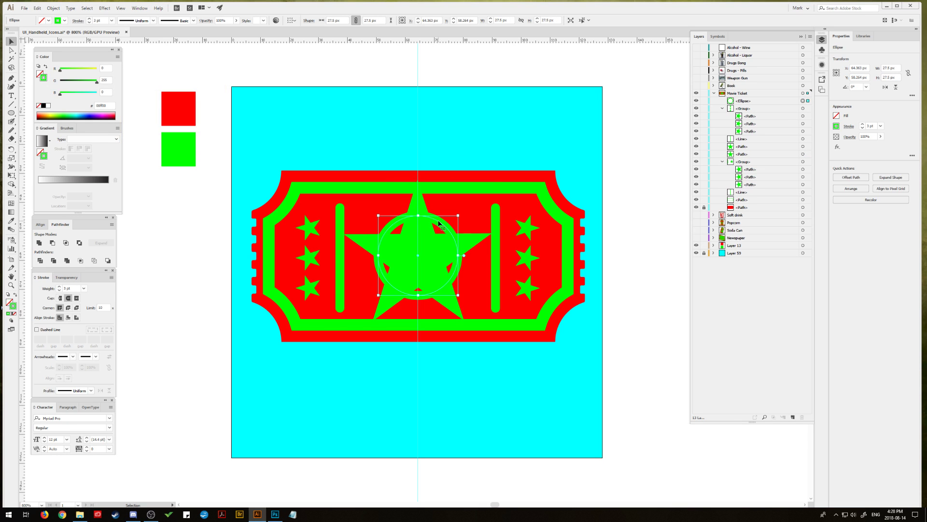
{"action": "left_click", "coordinate": [53, 8]}
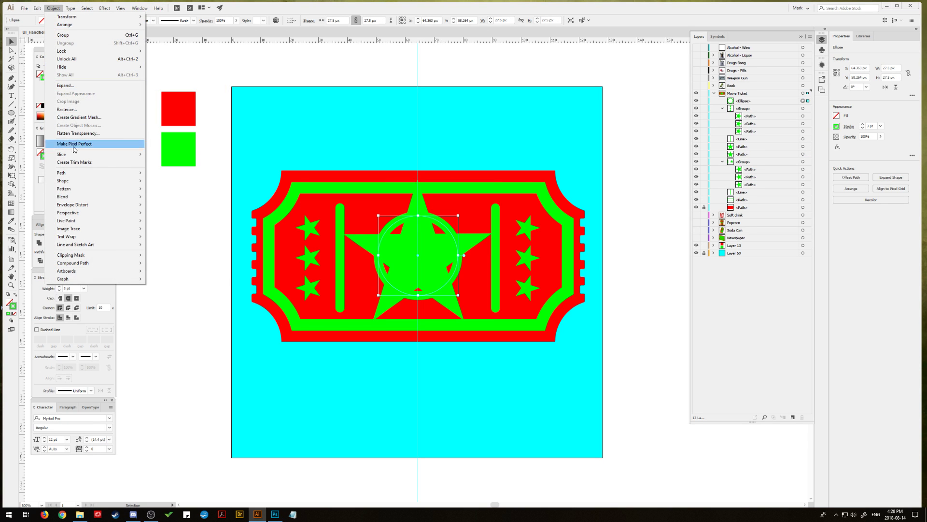
{"action": "mouse_move", "coordinate": [124, 177]}
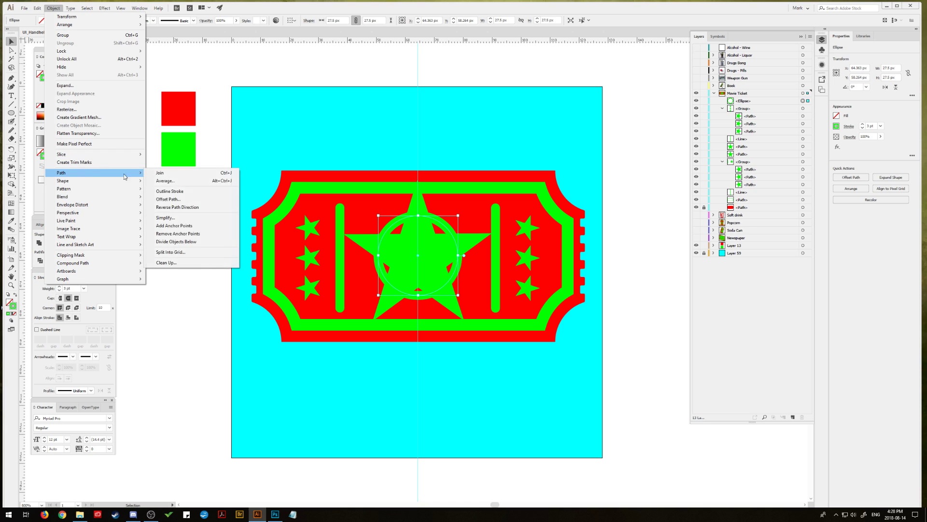
{"action": "left_click", "coordinate": [179, 191]}
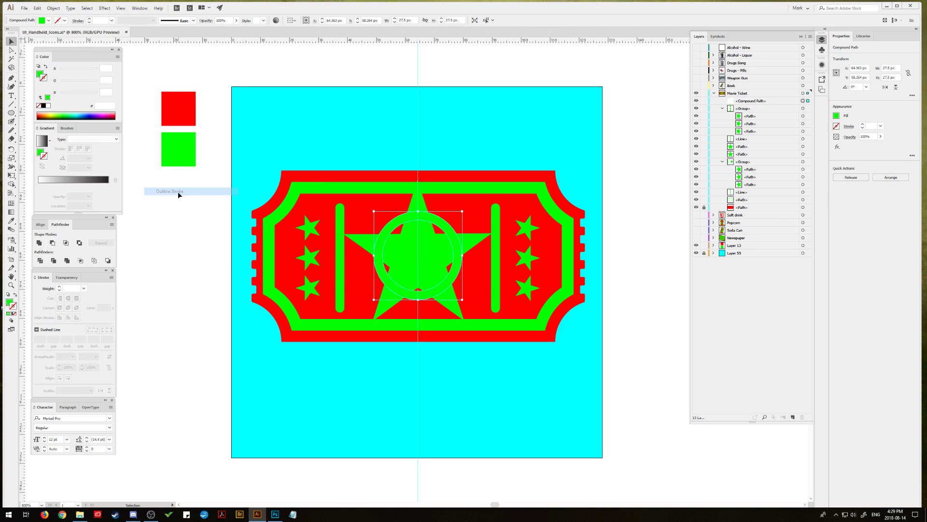
Step: Try to subtract the enlarged star from the outlined ring with Pathfinder
{"action": "left_click", "coordinate": [394, 238]}
{"action": "left_click", "coordinate": [392, 230], "text": "shift"}
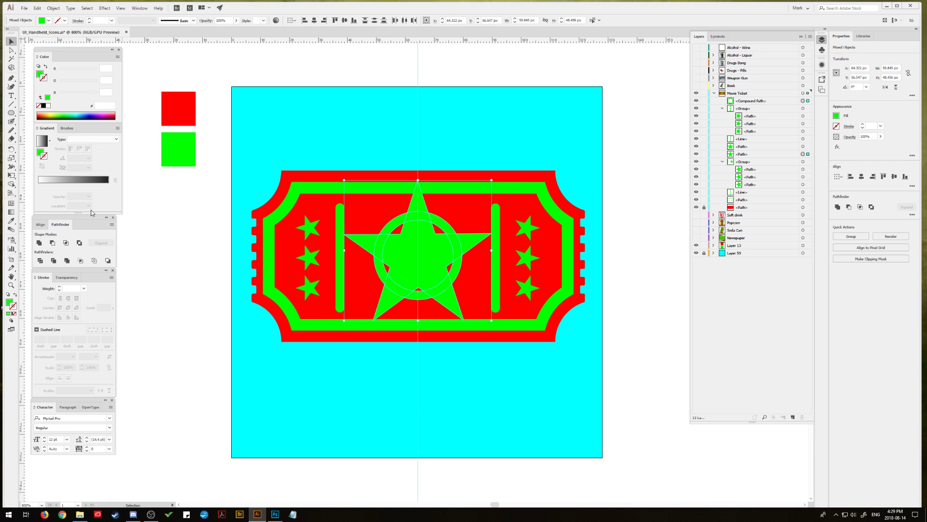
{"action": "left_click", "coordinate": [53, 244], "text": "alt"}
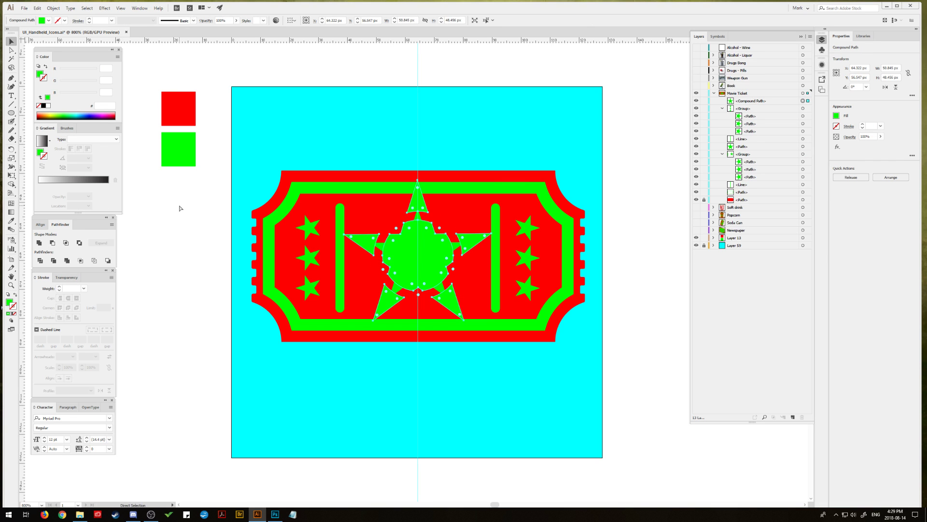
{"action": "left_click", "coordinate": [191, 230]}
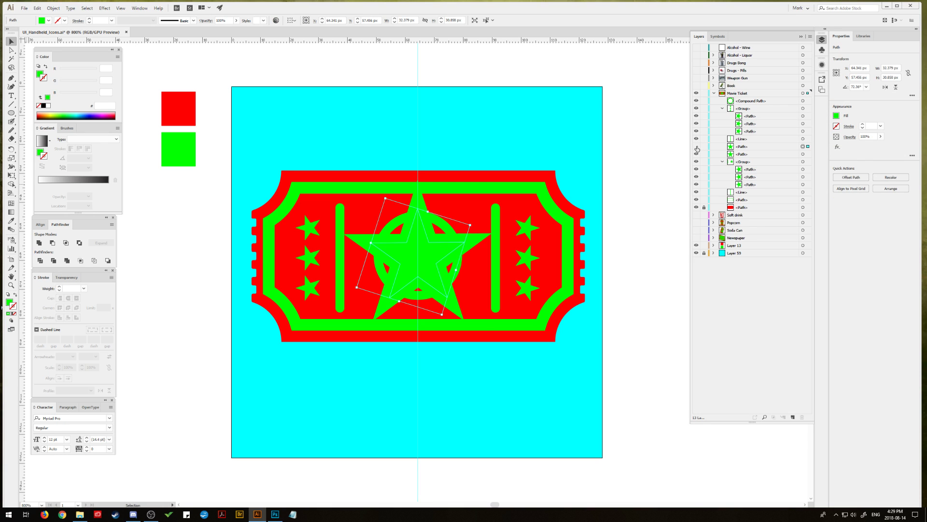
Step: Hide the original large star and select the enlarged offset star
{"action": "left_click", "coordinate": [697, 147]}
{"action": "left_click", "coordinate": [449, 231]}
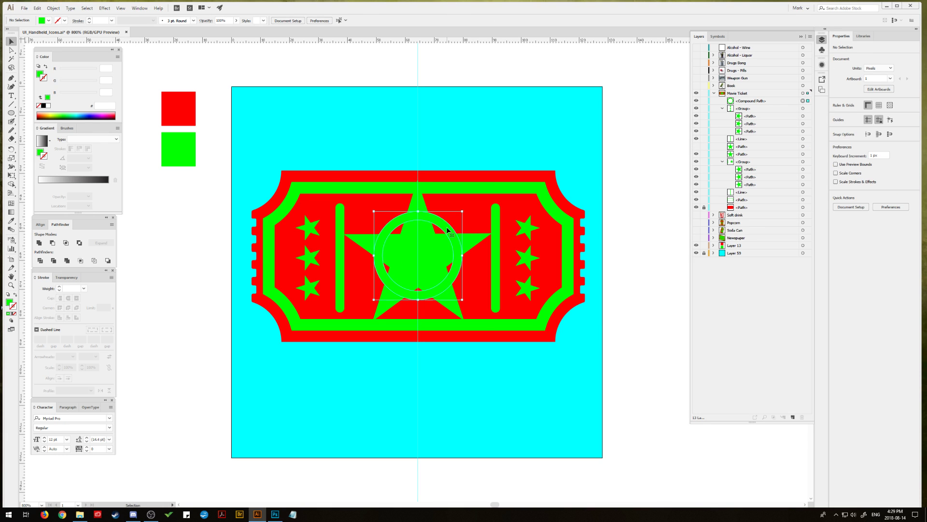
{"action": "left_click", "coordinate": [440, 247]}
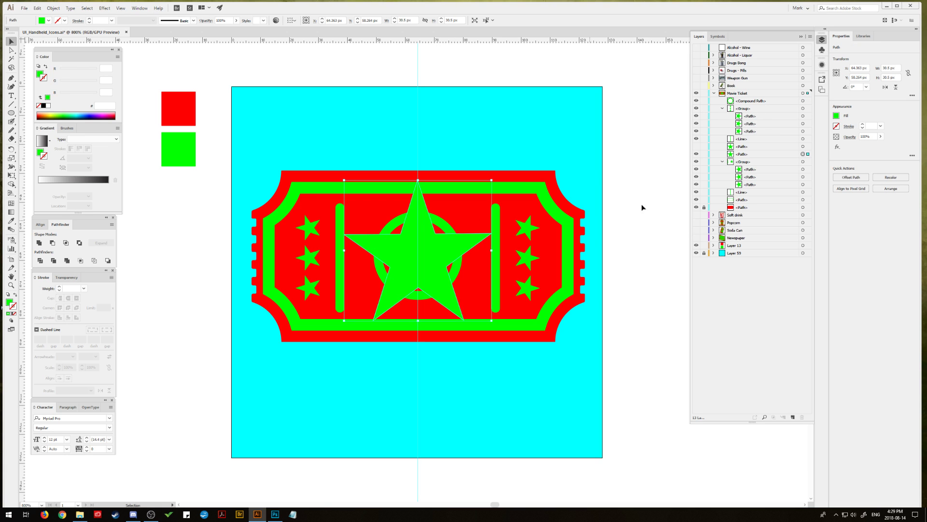
Step: Move the enlarged star above the ring in the layer stack and subtract it from the ring
{"action": "left_click", "coordinate": [756, 154]}
{"action": "left_click_drag", "start_coordinate": [756, 155], "coordinate": [759, 99]}
{"action": "left_click", "coordinate": [802, 108], "text": "shift"}
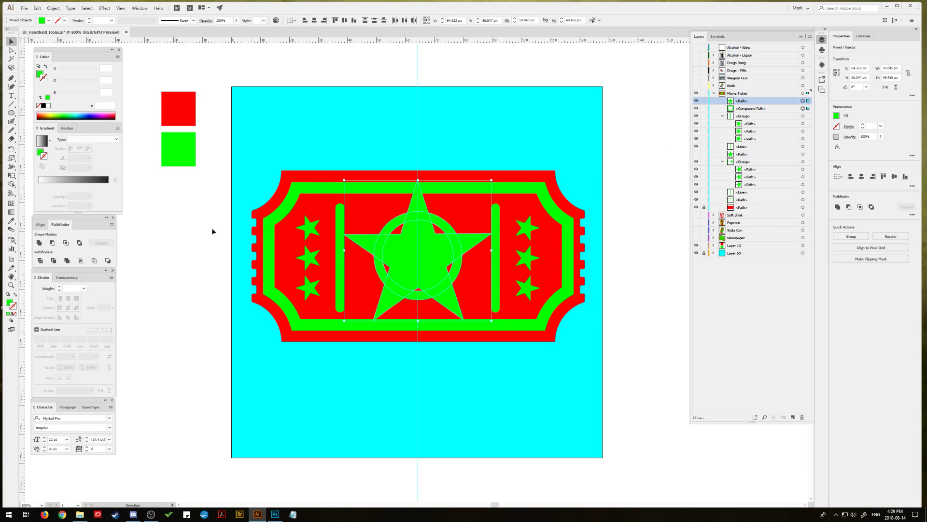
{"action": "left_click", "coordinate": [53, 244]}
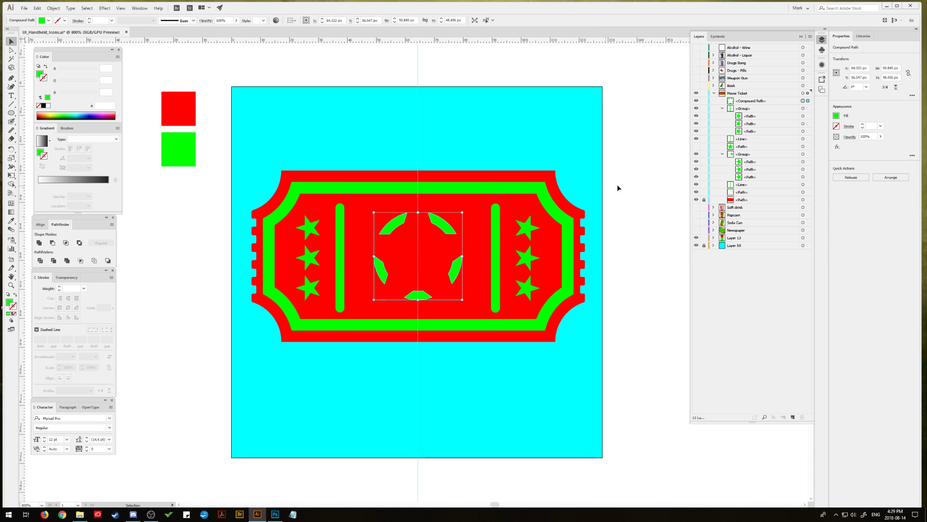
Step: Shorten both vertical divider lines together from their top and bottom ends to about 32.6 px tall
{"action": "left_click", "coordinate": [201, 217]}
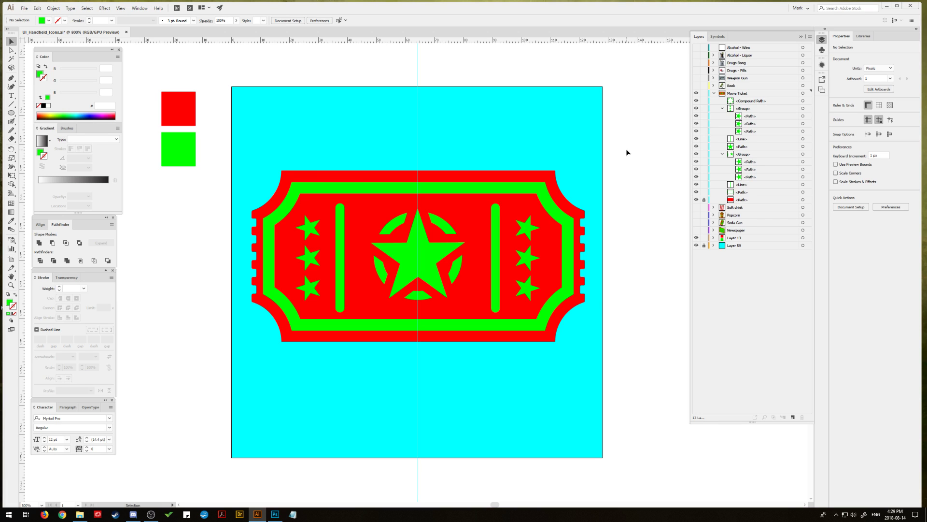
{"action": "left_click", "coordinate": [803, 139]}
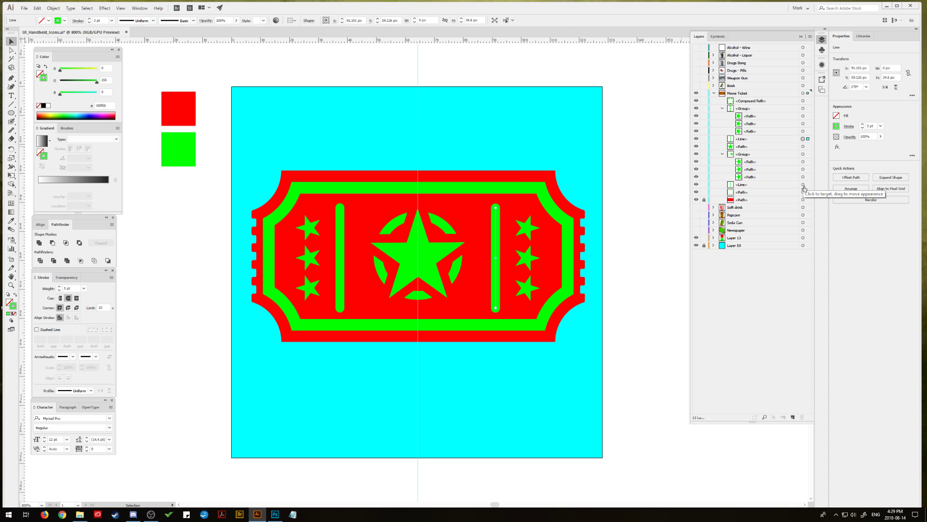
{"action": "left_click", "coordinate": [803, 184], "text": "shift"}
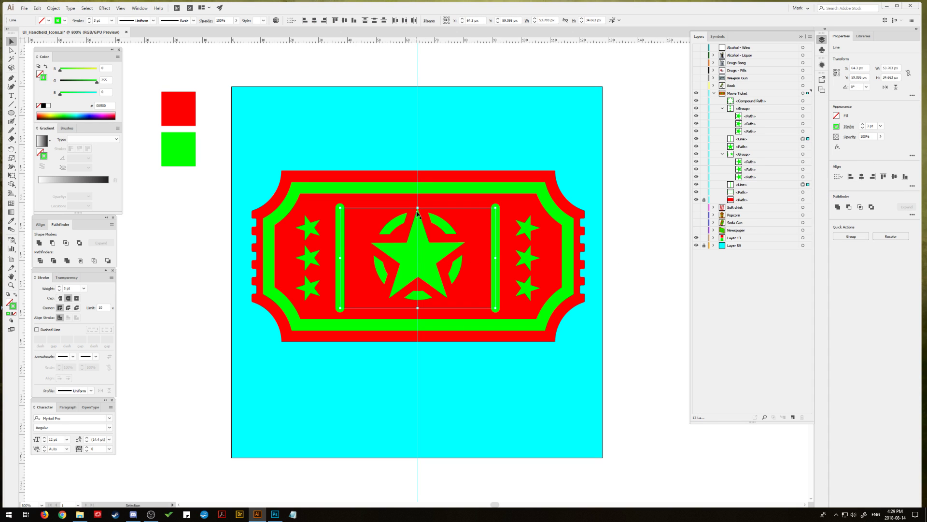
{"action": "left_click_drag", "start_coordinate": [417, 208], "coordinate": [418, 210]}
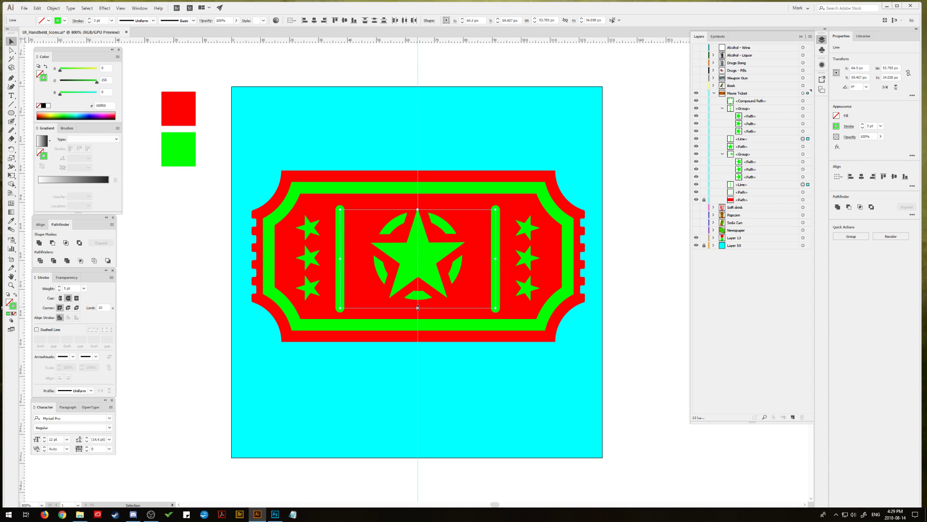
{"action": "left_click_drag", "start_coordinate": [418, 308], "coordinate": [417, 305]}
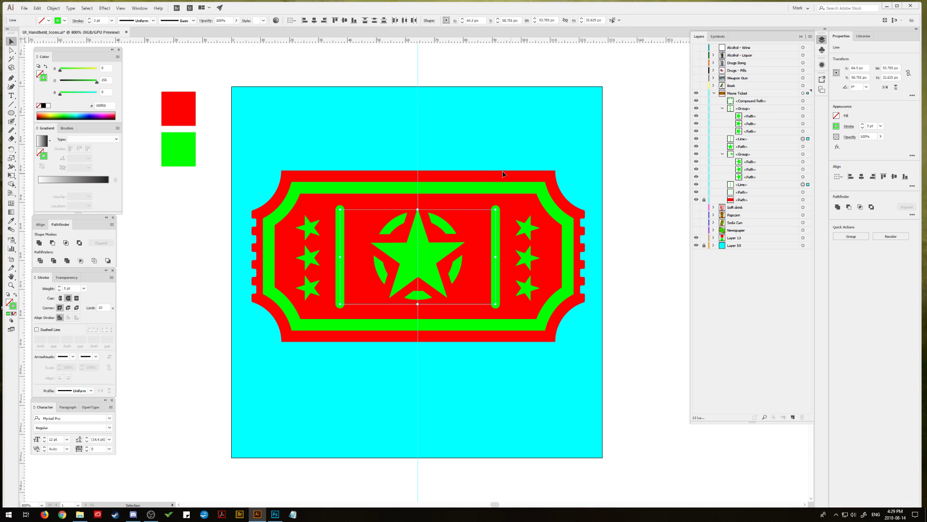
{"action": "left_click", "coordinate": [215, 206]}
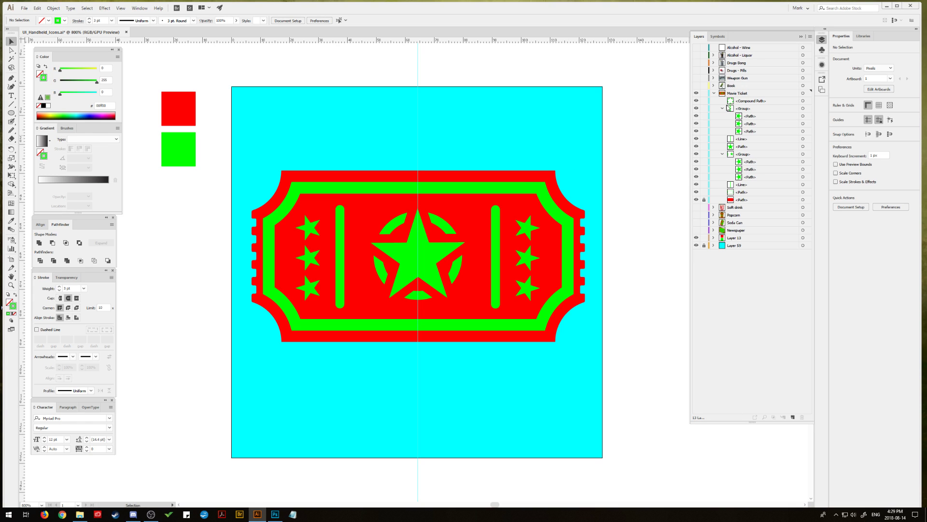
Step: Unlock the red ticket base path and group all the artwork in the Movie Ticket layer
{"action": "left_click", "coordinate": [723, 110]}
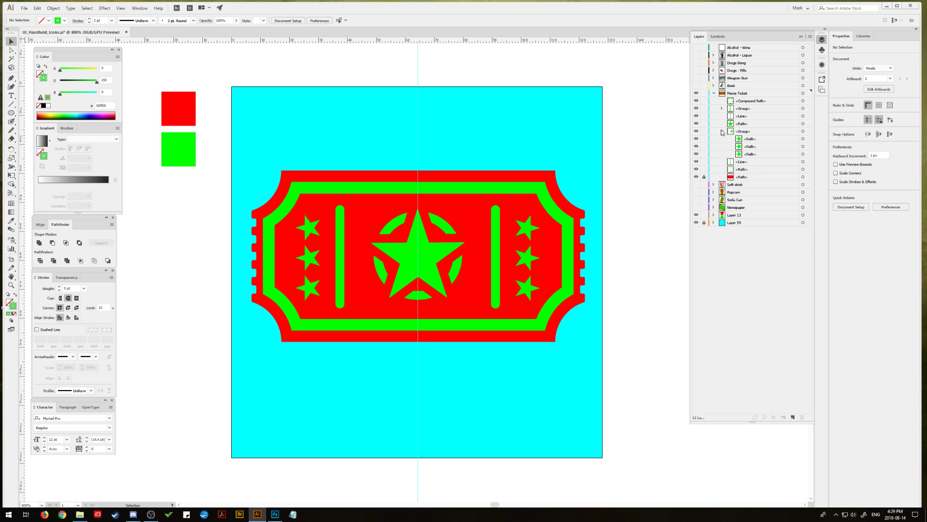
{"action": "left_click", "coordinate": [722, 131]}
{"action": "left_click", "coordinate": [704, 154]}
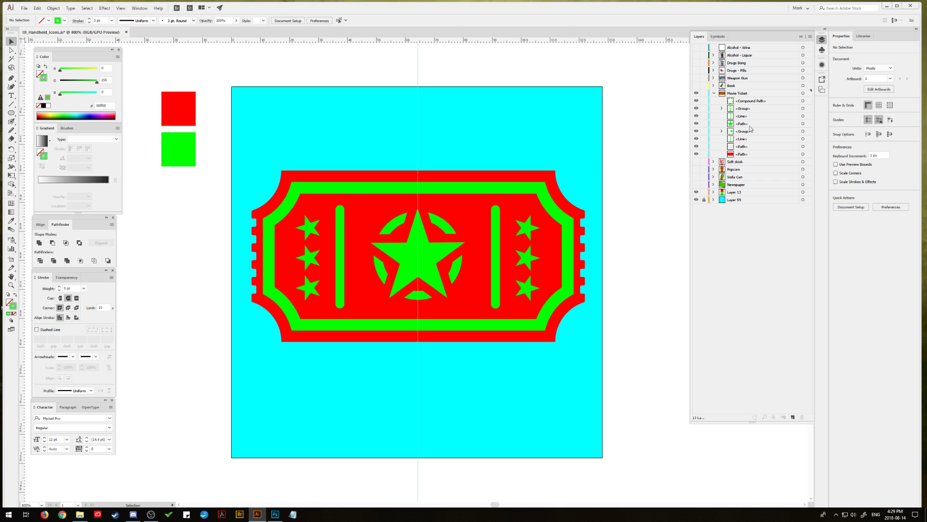
{"action": "left_click", "coordinate": [803, 93]}
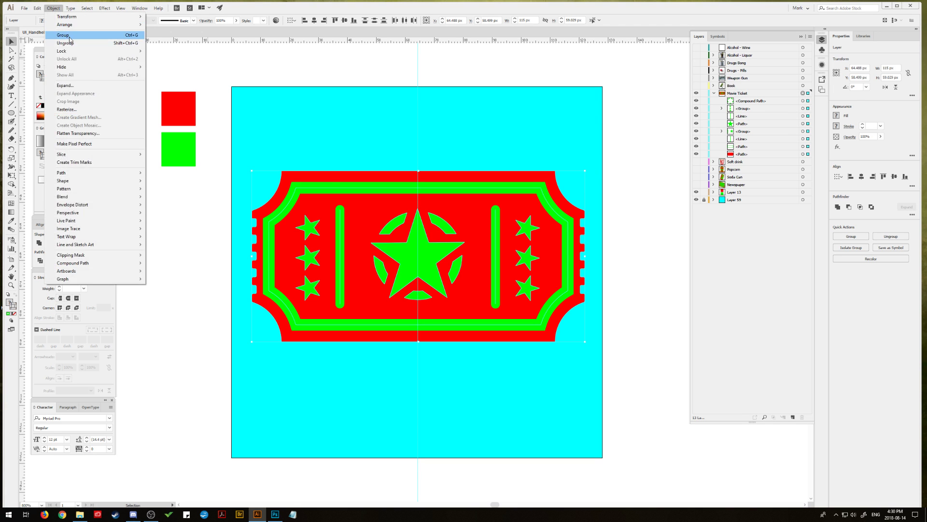
{"action": "left_click", "coordinate": [63, 35]}
Step: Rotate the ticket group about 45° counterclockwise, enlarge it to about 118 px wide, and recentre it on the artboard
{"action": "left_click_drag", "start_coordinate": [589, 168], "coordinate": [486, 90]}
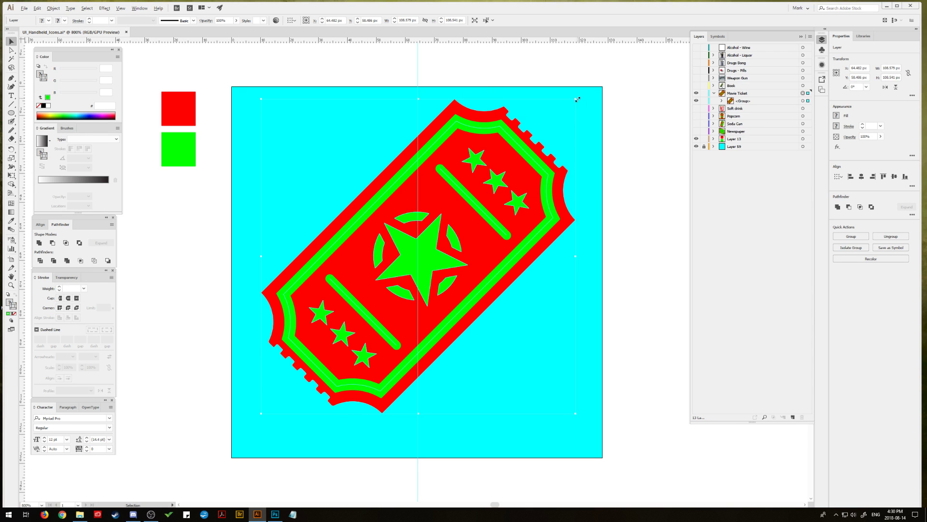
{"action": "left_click_drag", "start_coordinate": [578, 99], "coordinate": [587, 87]}
{"action": "left_click_drag", "start_coordinate": [449, 250], "coordinate": [448, 261]}
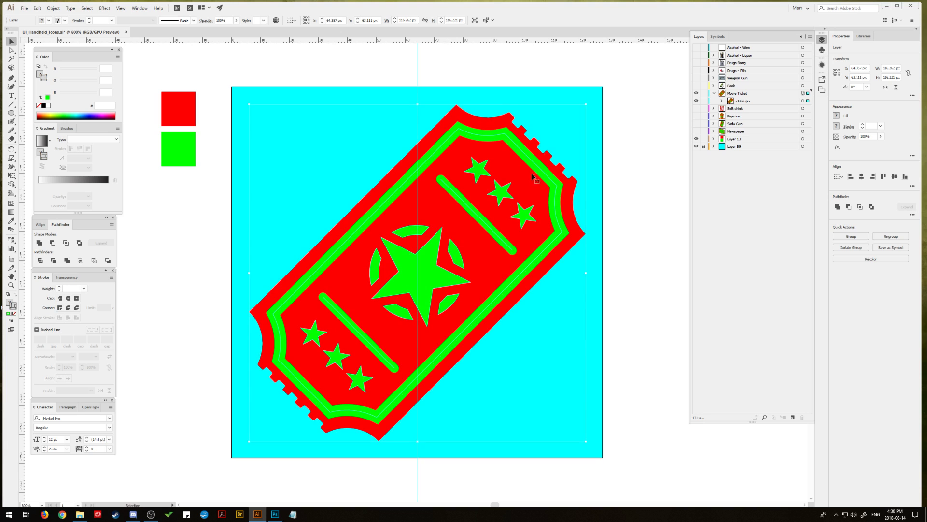
{"action": "left_click_drag", "start_coordinate": [588, 98], "coordinate": [589, 99]}
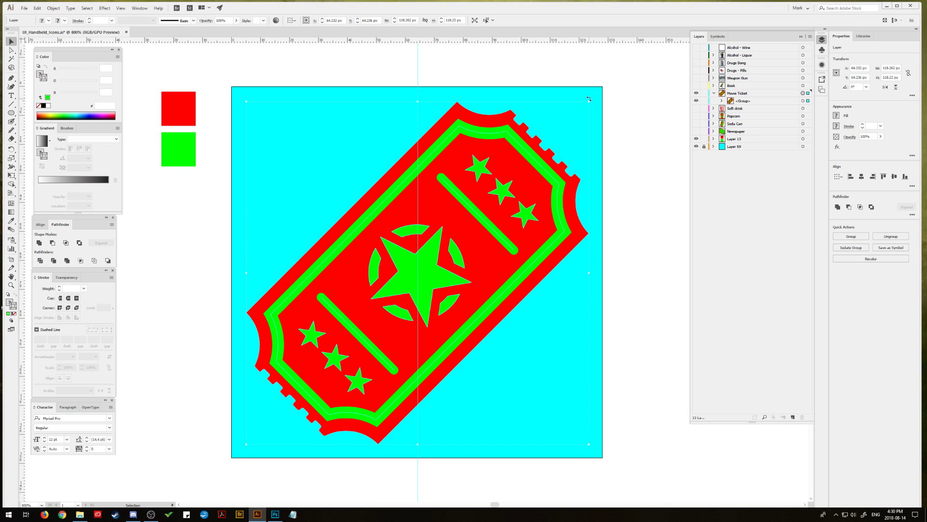
{"action": "left_click", "coordinate": [633, 124]}
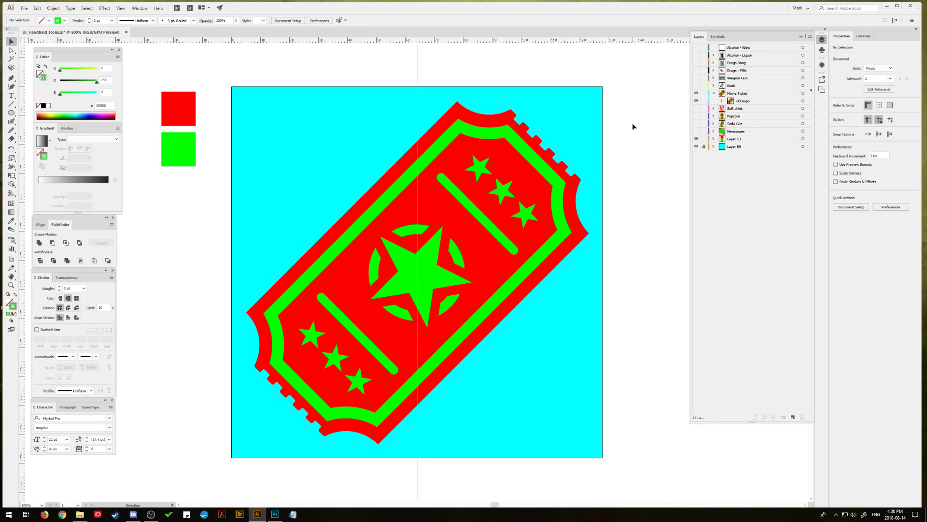
Step: Hide the Movie Ticket layer, then show the Drugs Bong layer and make it the active layer
{"action": "left_click", "coordinate": [714, 93]}
{"action": "left_click", "coordinate": [704, 94]}
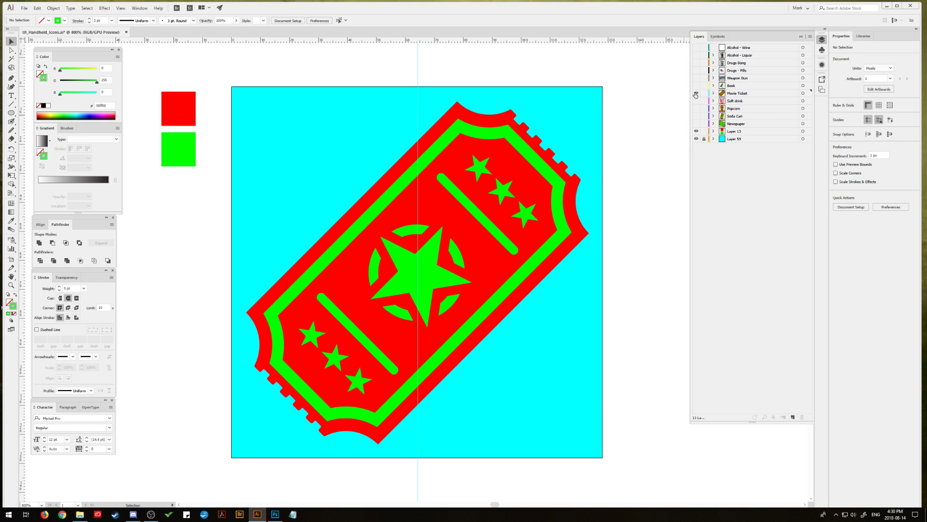
{"action": "left_click", "coordinate": [696, 93]}
{"action": "left_click", "coordinate": [697, 63]}
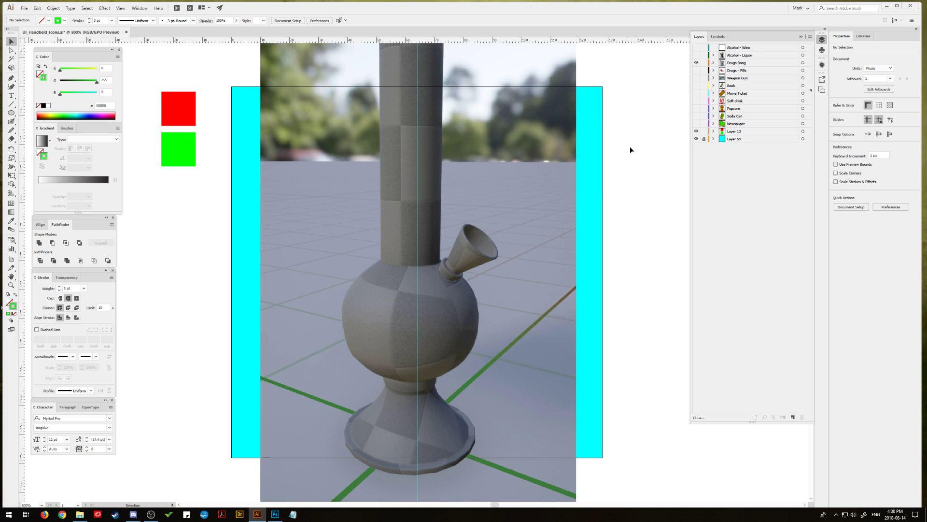
{"action": "left_click", "coordinate": [772, 63]}
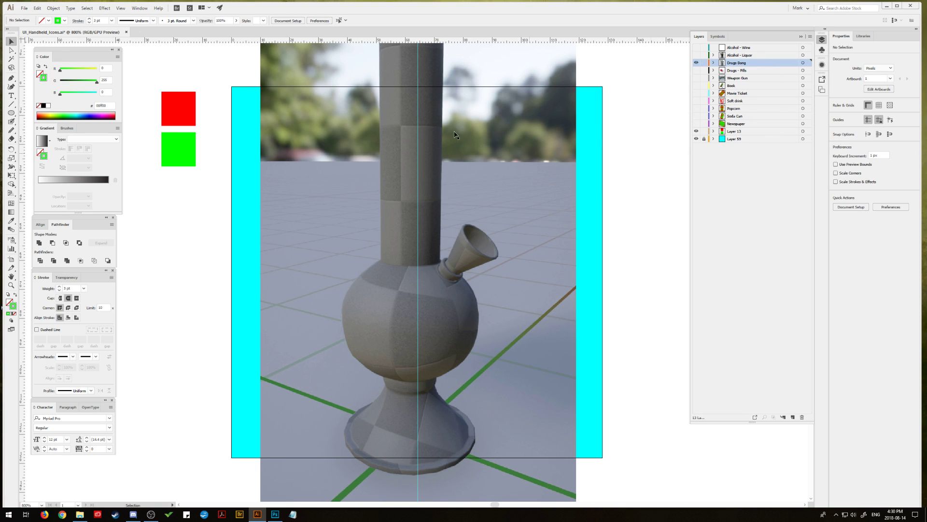
Step: Add a new sublayer above the linked reference image inside the Drugs Bong layer and lock the reference image
{"action": "left_click", "coordinate": [12, 285]}
{"action": "left_click", "coordinate": [404, 332]}
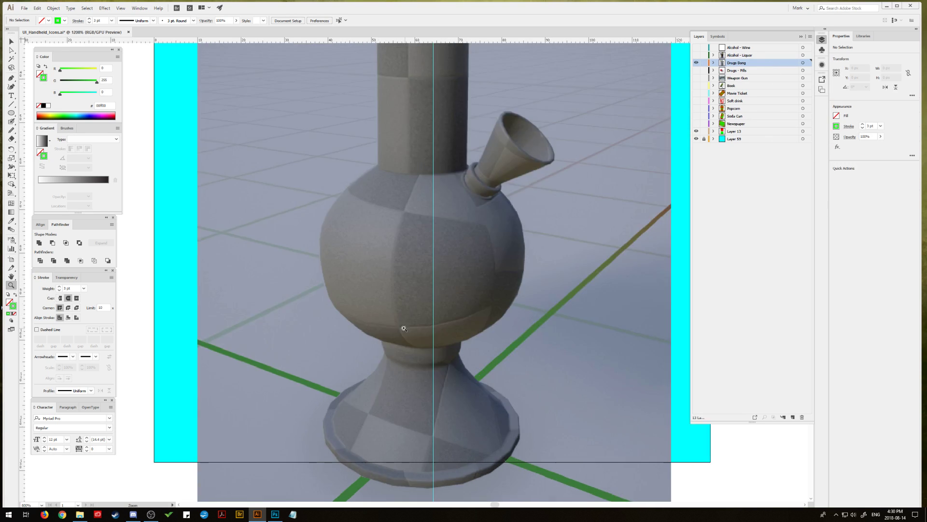
{"action": "left_click_drag", "start_coordinate": [433, 233], "coordinate": [430, 213]}
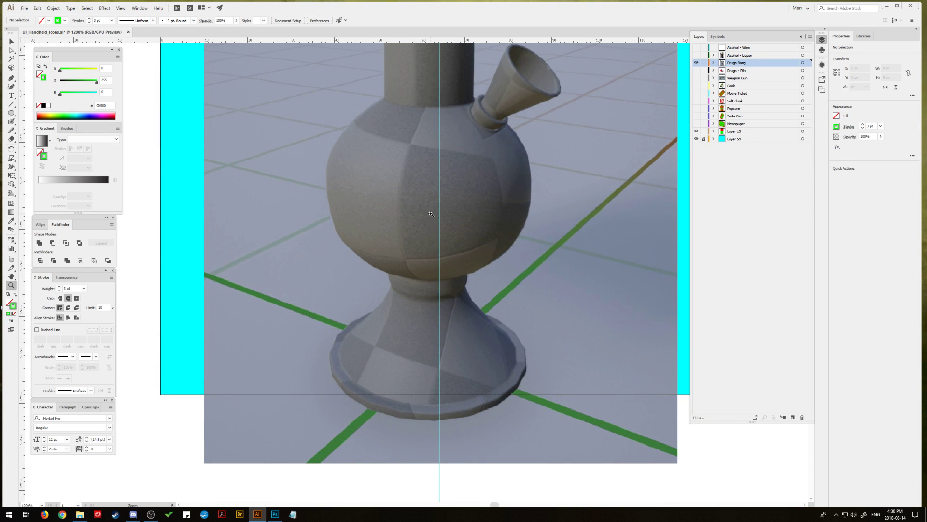
{"action": "left_click_drag", "start_coordinate": [420, 246], "coordinate": [418, 186]}
{"action": "left_click", "coordinate": [418, 223]}
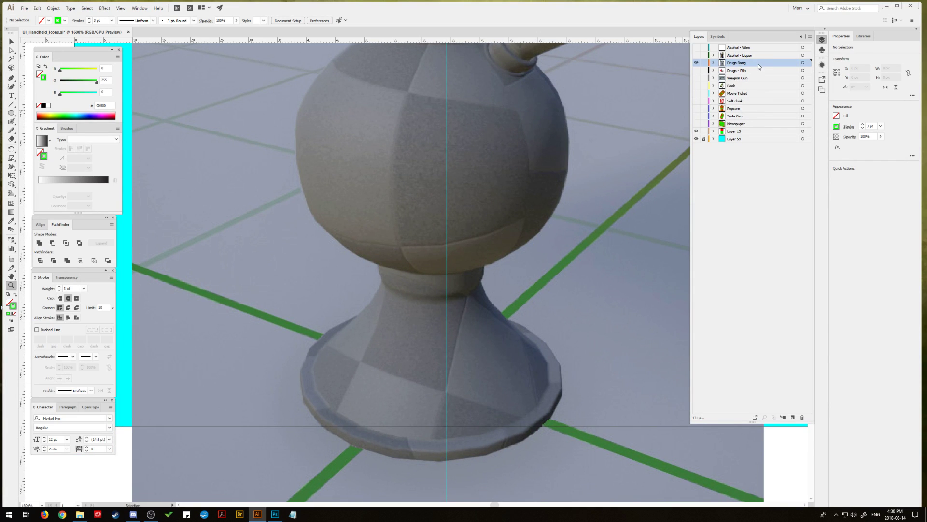
{"action": "left_click", "coordinate": [713, 63]}
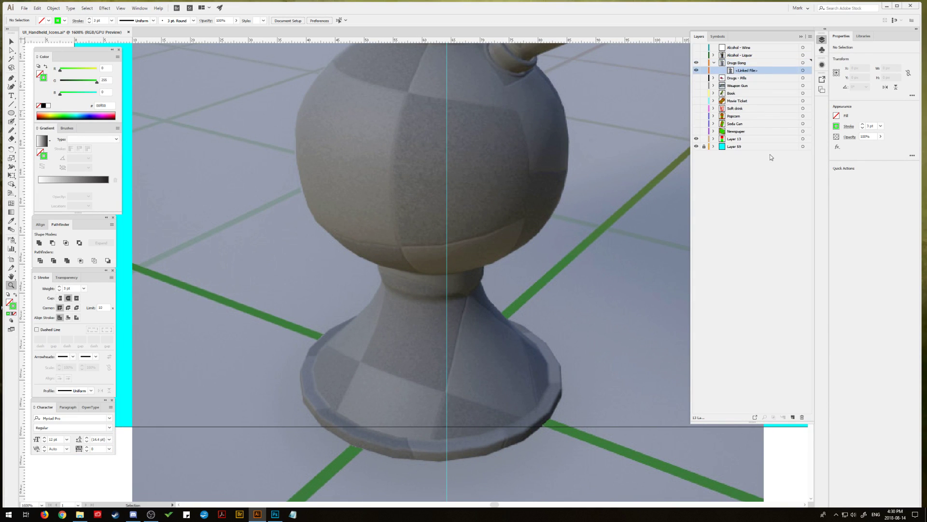
{"action": "left_click", "coordinate": [792, 417]}
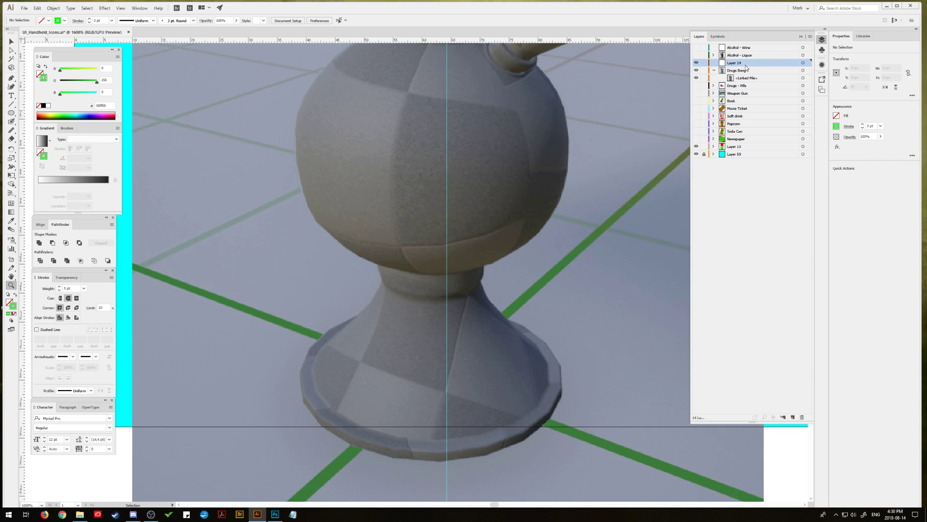
{"action": "left_click_drag", "start_coordinate": [746, 67], "coordinate": [755, 74]}
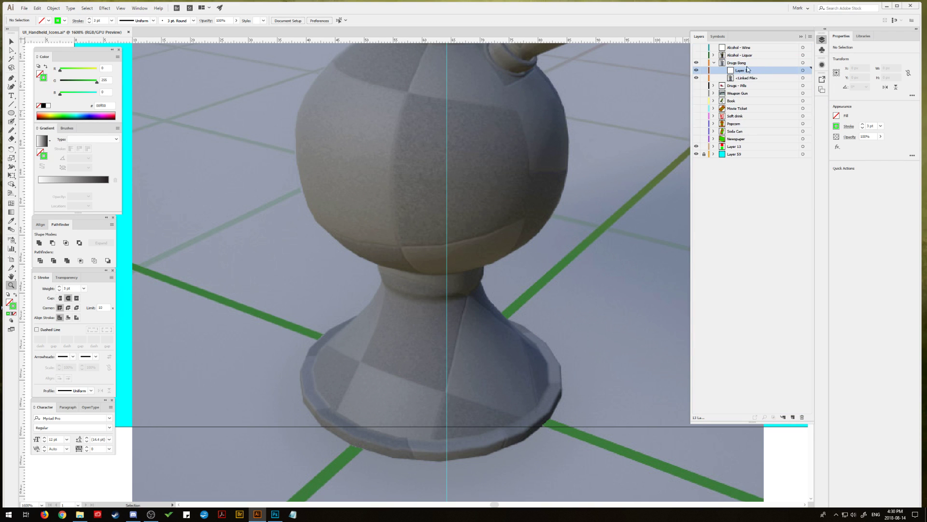
{"action": "left_click", "coordinate": [704, 78]}
Step: Trace the neck between the bulb and base with the Pen tool as a closed, curved-bottom shape with green fill and no stroke
{"action": "left_click", "coordinate": [11, 78]}
{"action": "left_click", "coordinate": [377, 264]}
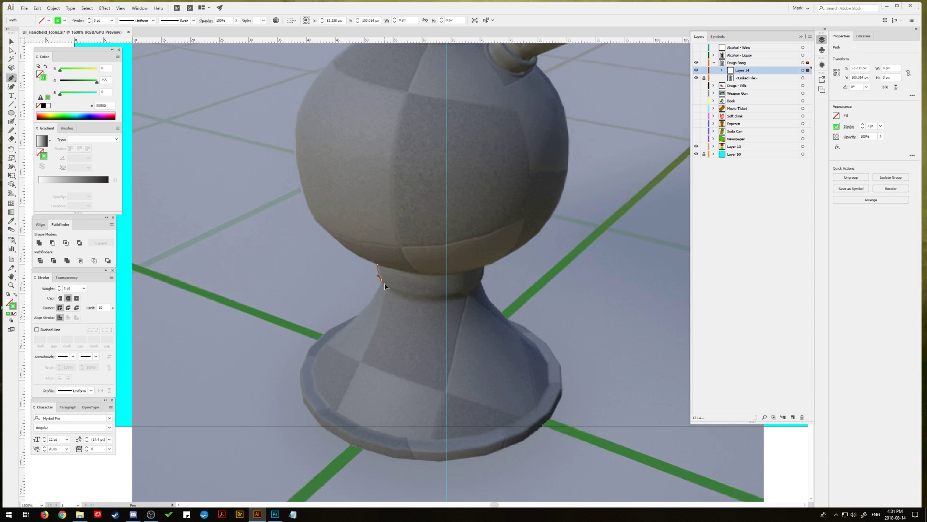
{"action": "left_click", "coordinate": [383, 284]}
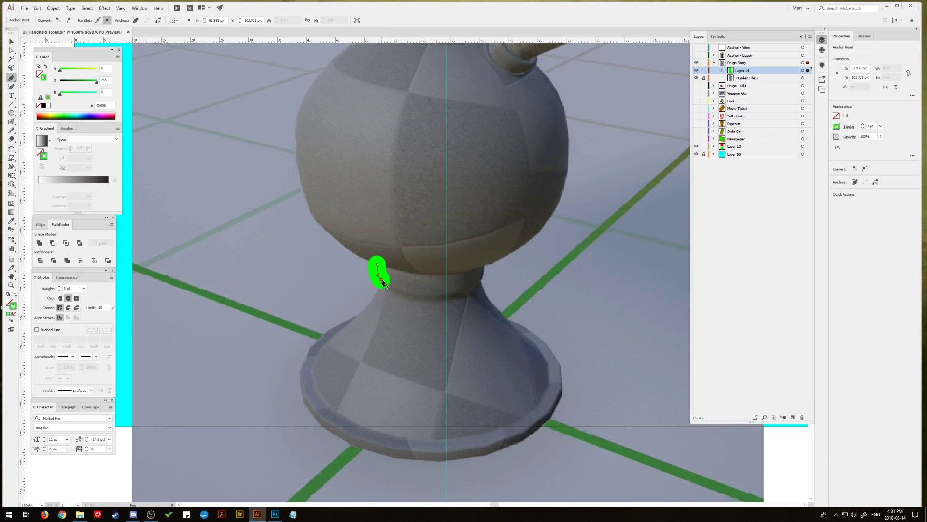
{"action": "key", "text": "shift+x"}
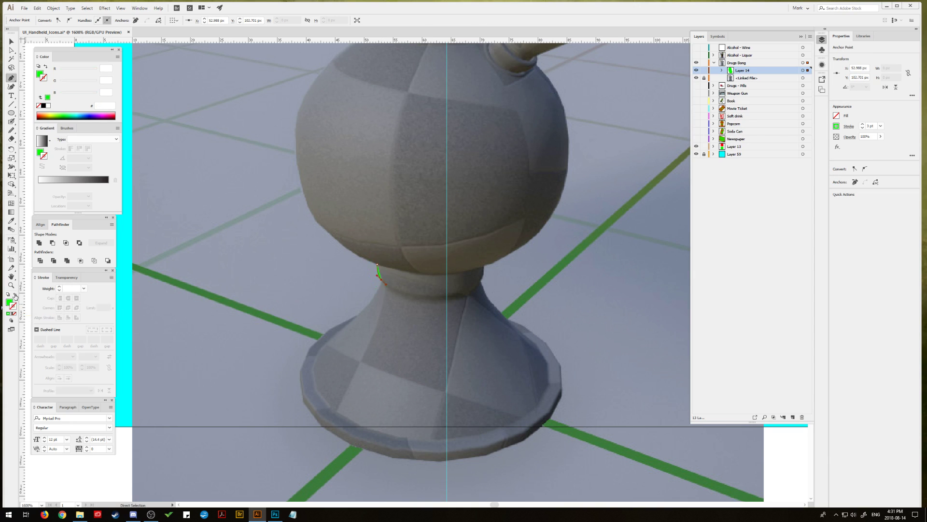
{"action": "left_click", "coordinate": [381, 279]}
{"action": "left_click_drag", "start_coordinate": [436, 299], "coordinate": [490, 239]}
{"action": "left_click", "coordinate": [437, 299]}
{"action": "left_click", "coordinate": [484, 265]}
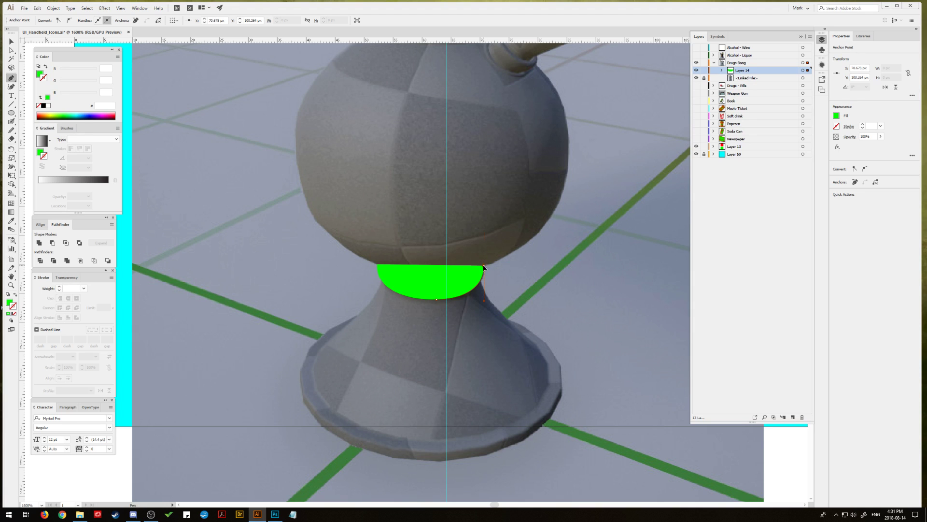
{"action": "left_click", "coordinate": [377, 265]}
{"action": "left_click", "coordinate": [10, 42]}
{"action": "left_click", "coordinate": [282, 274]}
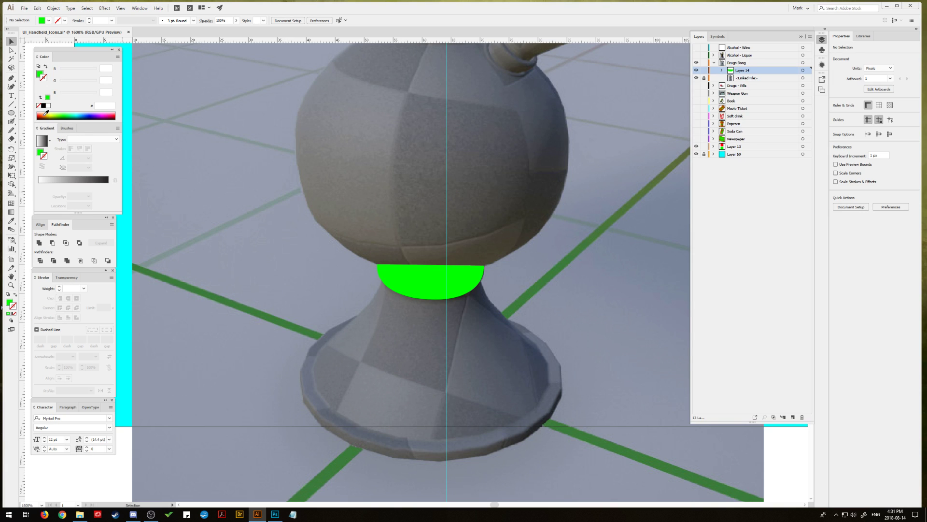
{"action": "left_click", "coordinate": [11, 114]}
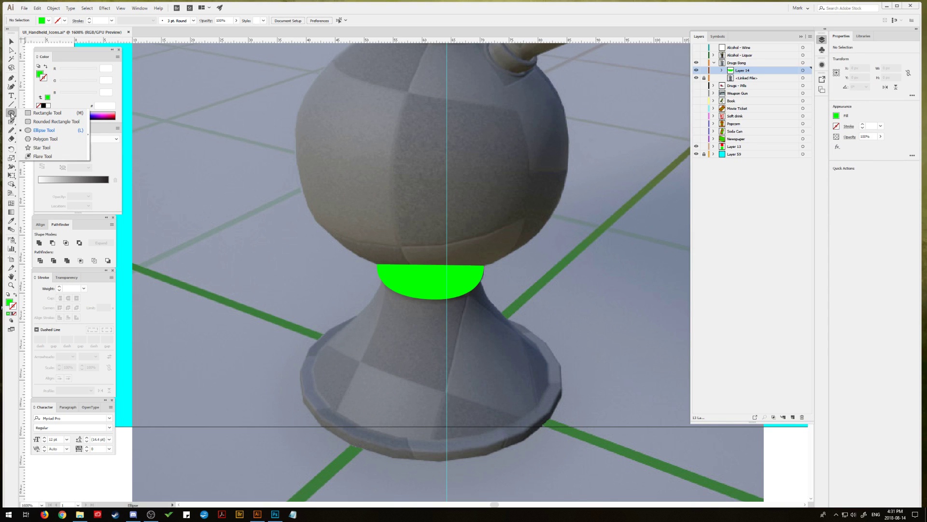
{"action": "left_click", "coordinate": [11, 42]}
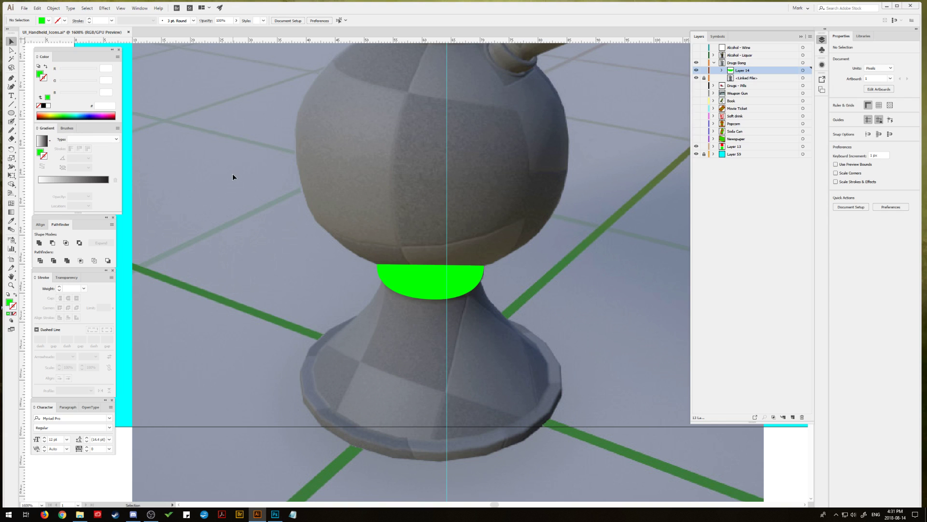
{"action": "key", "text": "a"}
{"action": "key", "text": "ctrl+minus"}
{"action": "key", "text": "ctrl+minus"}
{"action": "key", "text": "ctrl+minus"}
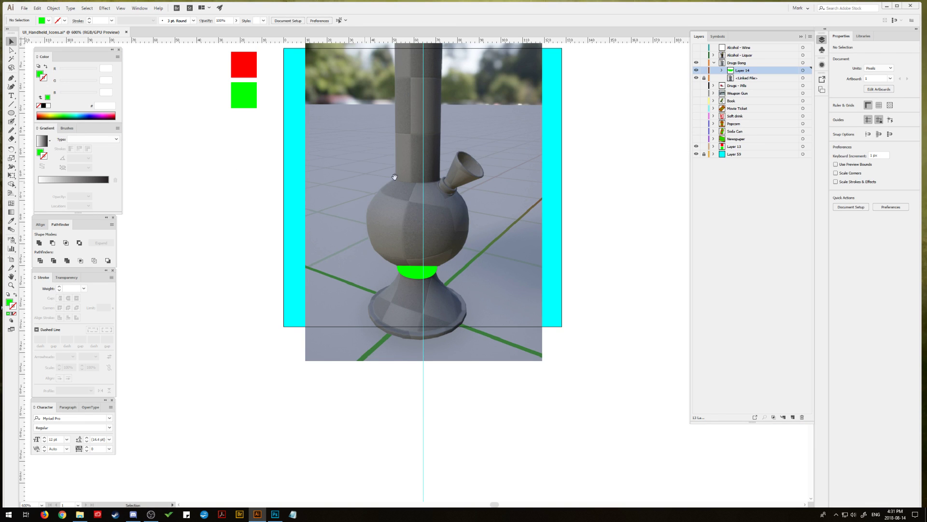
{"action": "left_click_drag", "start_coordinate": [394, 177], "coordinate": [403, 226]}
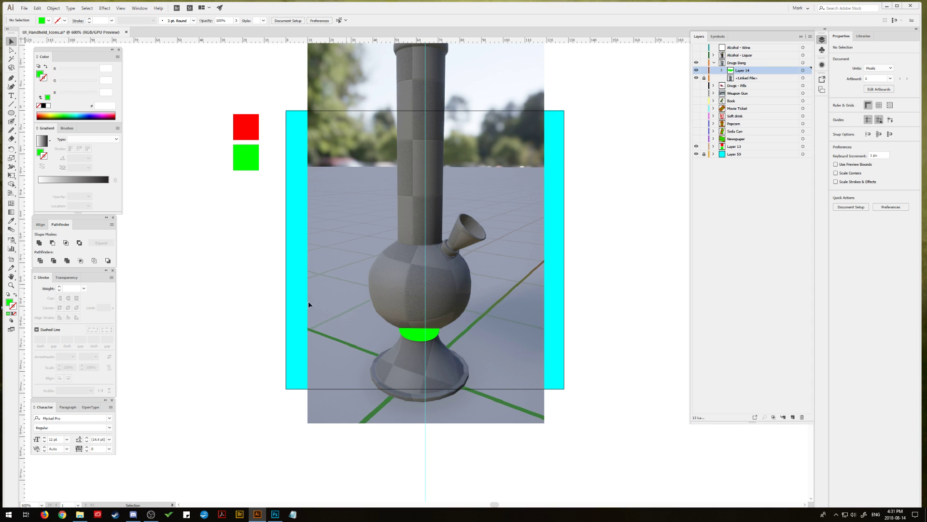
Step: Trace the left half of the flared base stem below the neck with the Pen tool as a closed green shape with a curved outer edge
{"action": "key", "text": "z"}
{"action": "left_click", "coordinate": [430, 316]}
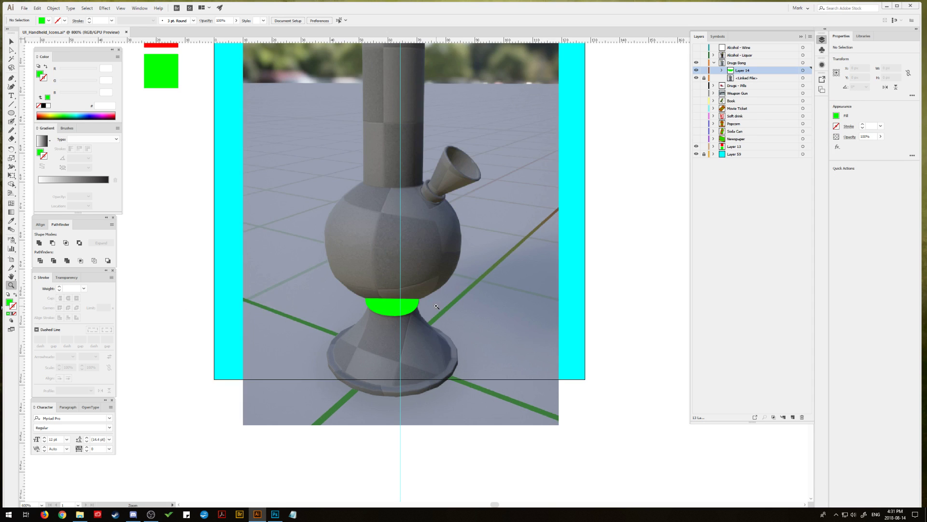
{"action": "left_click", "coordinate": [416, 260]}
{"action": "left_click", "coordinate": [402, 266]}
{"action": "left_click_drag", "start_coordinate": [401, 269], "coordinate": [424, 136]}
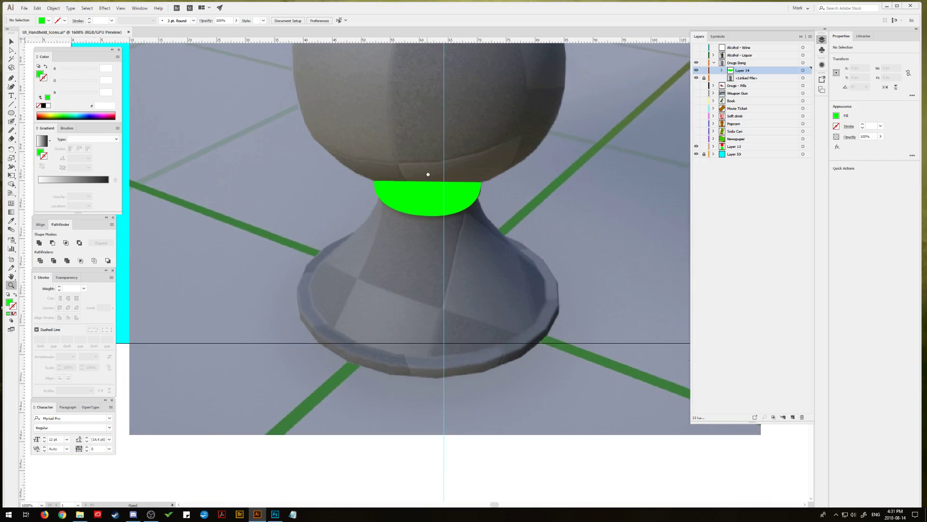
{"action": "left_click", "coordinate": [402, 249]}
{"action": "left_click_drag", "start_coordinate": [402, 248], "coordinate": [378, 237]}
{"action": "left_click", "coordinate": [12, 42]}
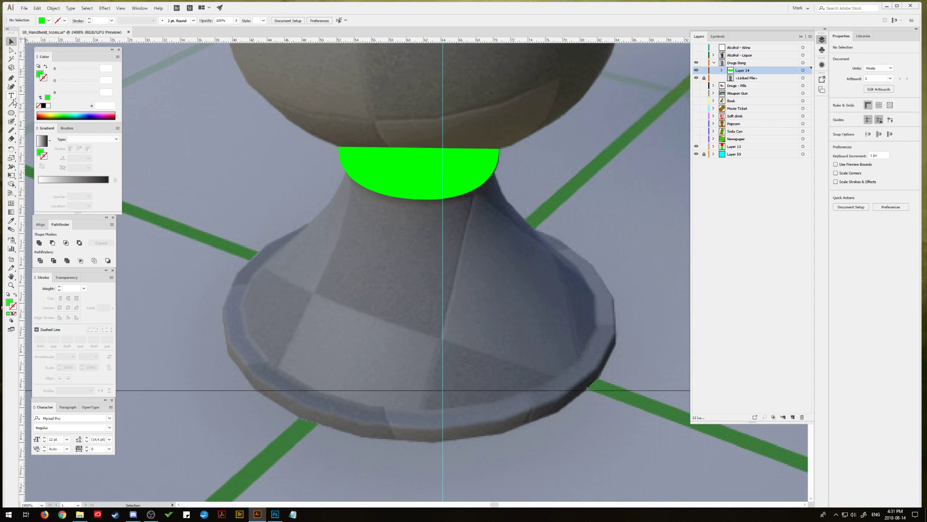
{"action": "left_click", "coordinate": [10, 78]}
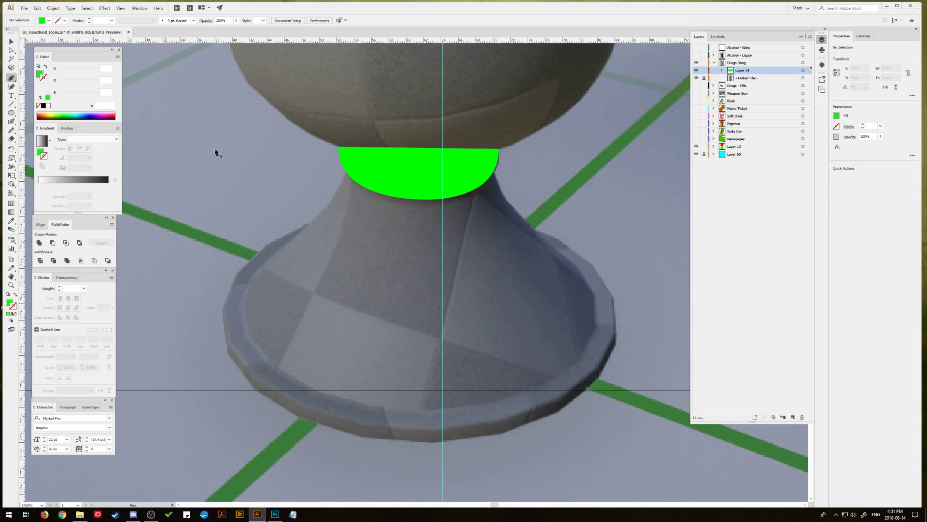
{"action": "left_click", "coordinate": [348, 165]}
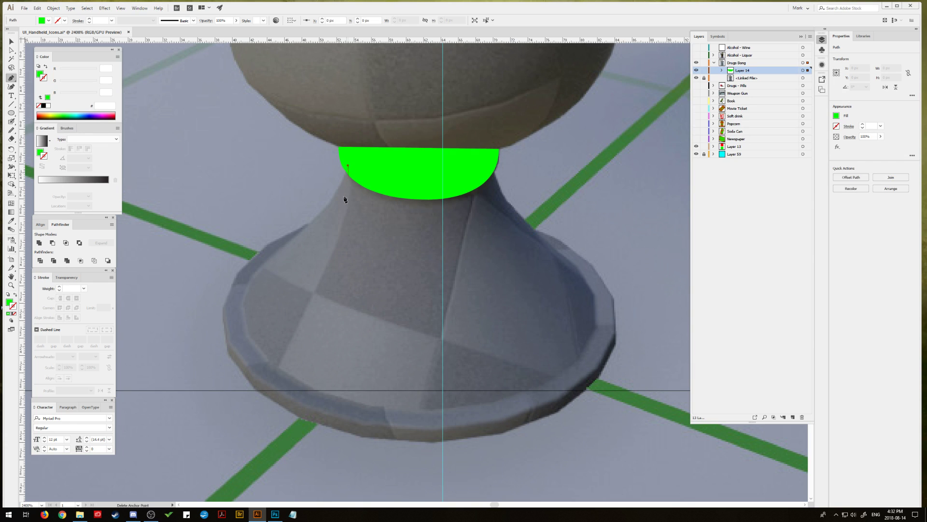
{"action": "left_click_drag", "start_coordinate": [278, 252], "coordinate": [208, 301]}
{"action": "left_click", "coordinate": [278, 252]}
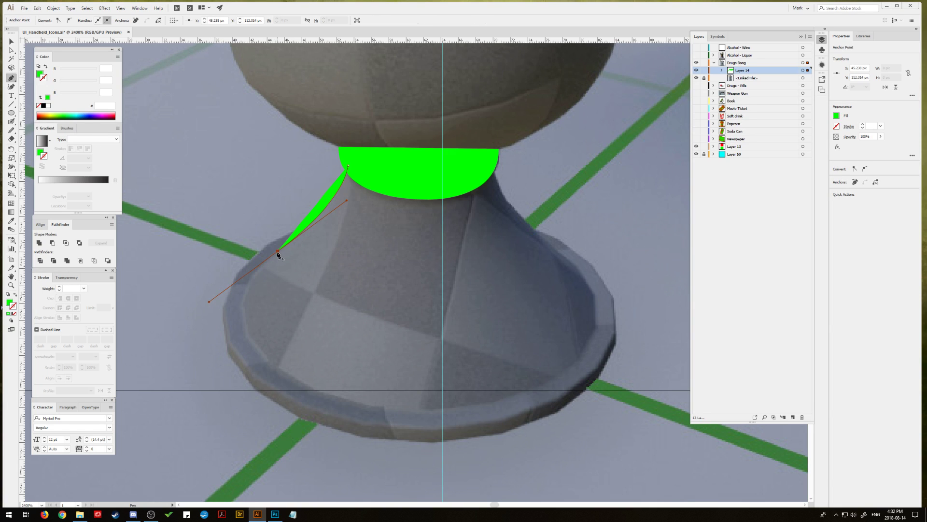
{"action": "left_click", "coordinate": [278, 253]}
{"action": "left_click", "coordinate": [421, 251]}
{"action": "left_click_drag", "start_coordinate": [421, 251], "coordinate": [421, 155]}
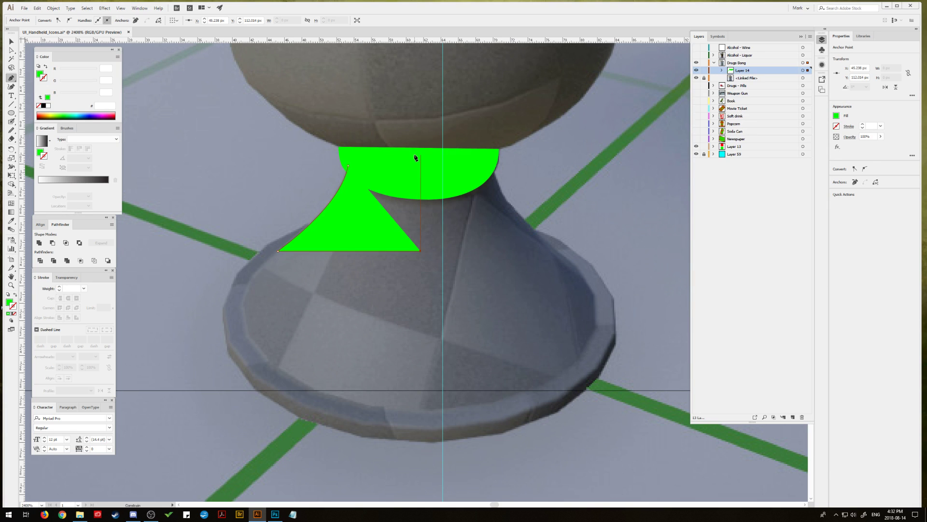
{"action": "left_click", "coordinate": [349, 165]}
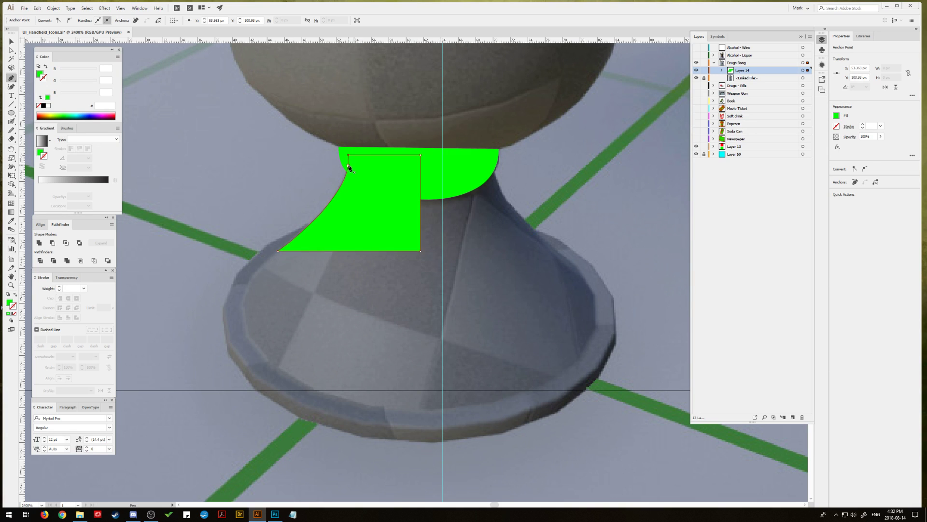
{"action": "key", "text": "v"}
{"action": "left_click", "coordinate": [240, 155]}
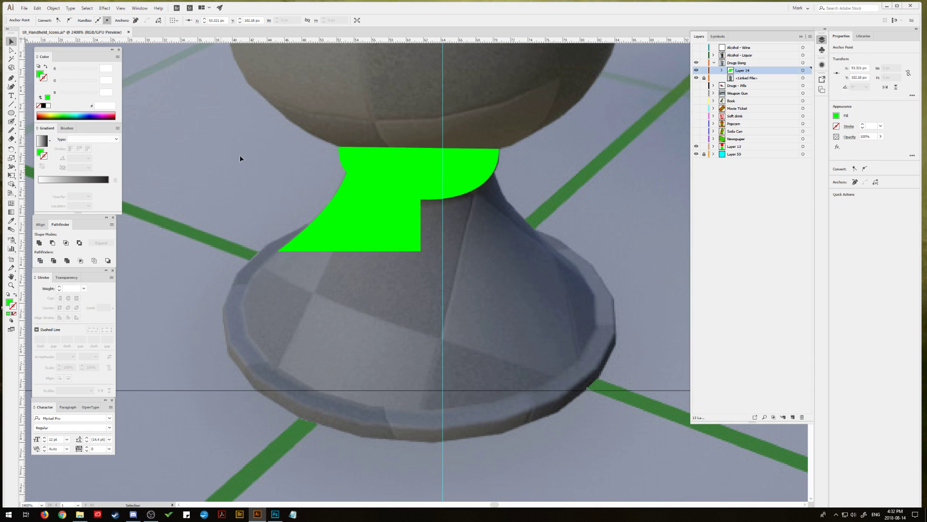
Step: Duplicate the half-stem shape, reflect the copy across the vertical axis, and align it with the stem's right edge in the reference
{"action": "left_click_drag", "start_coordinate": [421, 220], "coordinate": [458, 220]}
{"action": "left_click", "coordinate": [54, 8]}
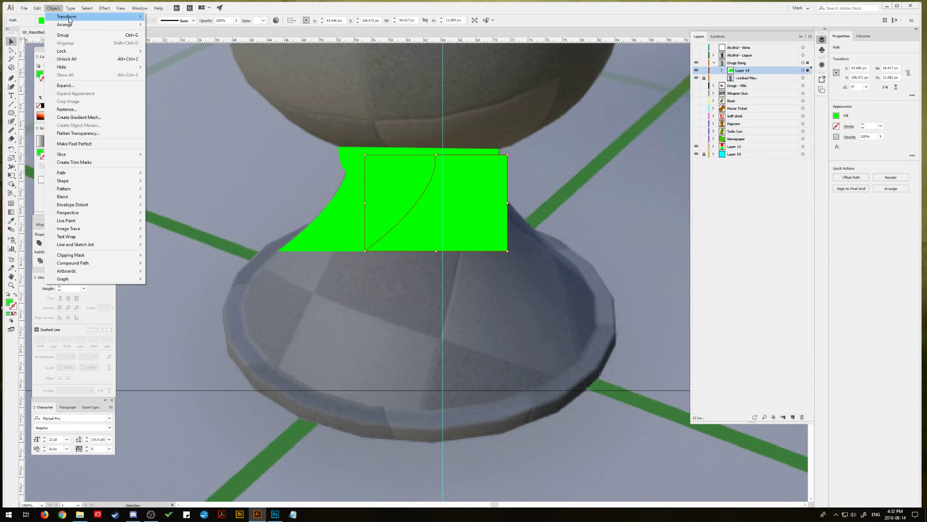
{"action": "mouse_move", "coordinate": [96, 16]}
{"action": "left_click", "coordinate": [237, 43]}
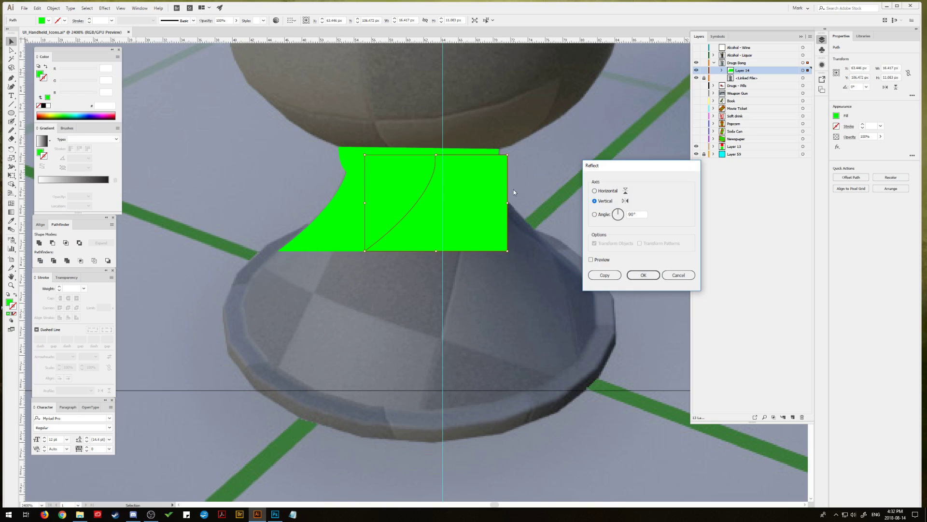
{"action": "left_click", "coordinate": [648, 274]}
{"action": "left_click_drag", "start_coordinate": [456, 202], "coordinate": [497, 216]}
{"action": "left_click", "coordinate": [398, 213], "text": "shift"}
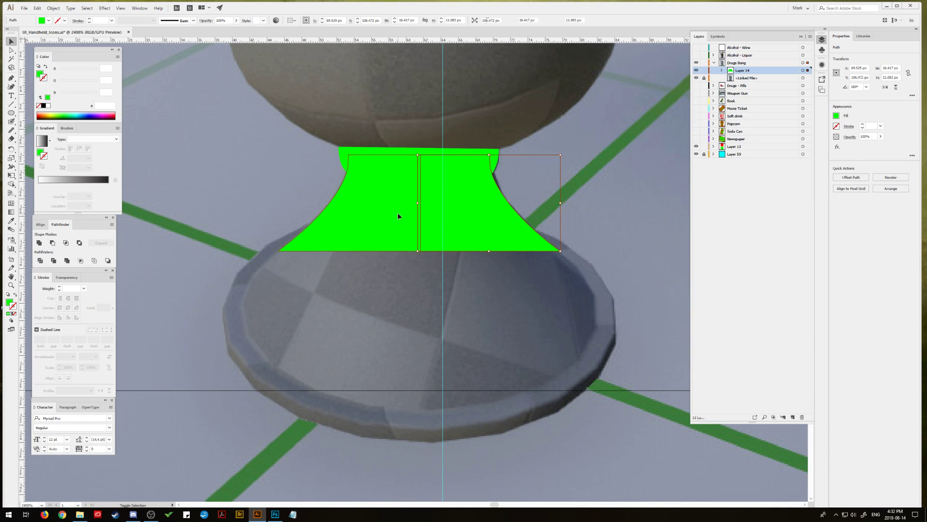
{"action": "left_click", "coordinate": [232, 140]}
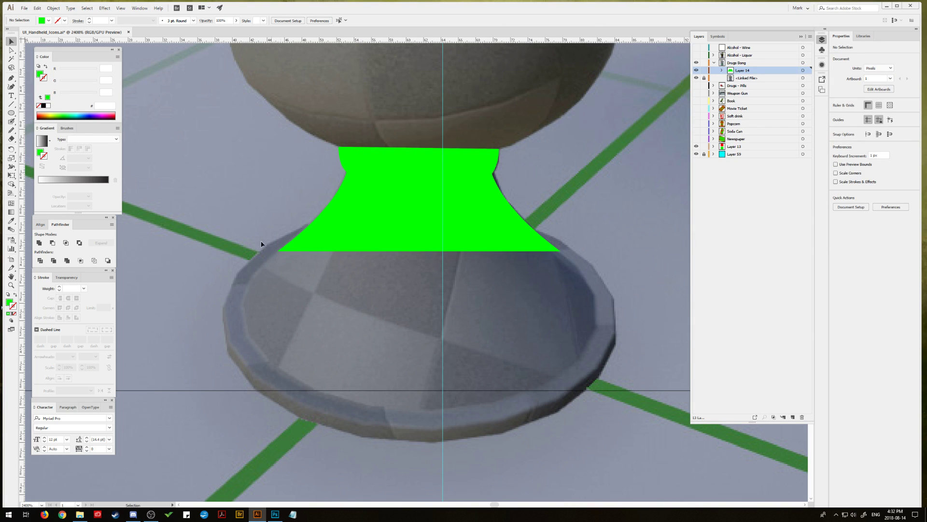
Step: Draw a green ellipse about 41 px wide and 23 px high over the inner face of the base
{"action": "left_click_drag", "start_coordinate": [13, 116], "coordinate": [39, 131]}
{"action": "left_click_drag", "start_coordinate": [241, 230], "coordinate": [596, 412]}
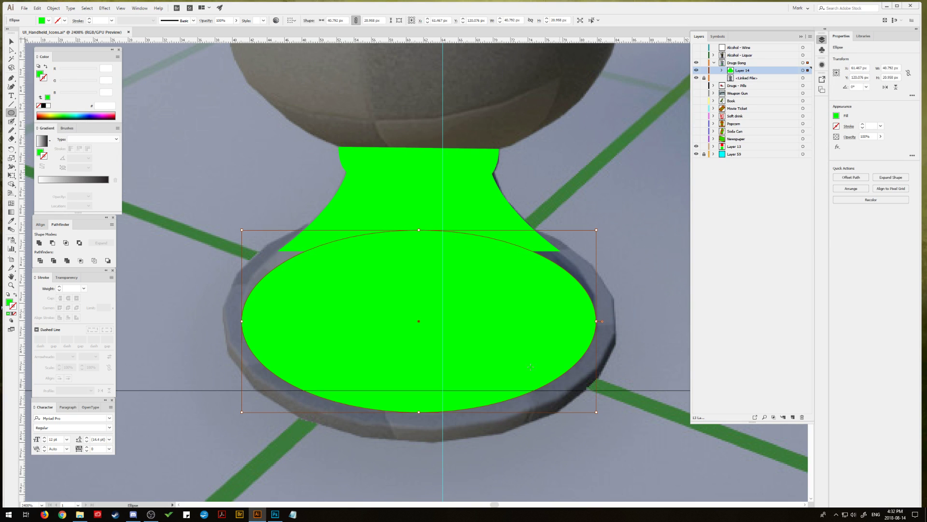
{"action": "left_click_drag", "start_coordinate": [418, 231], "coordinate": [417, 211]}
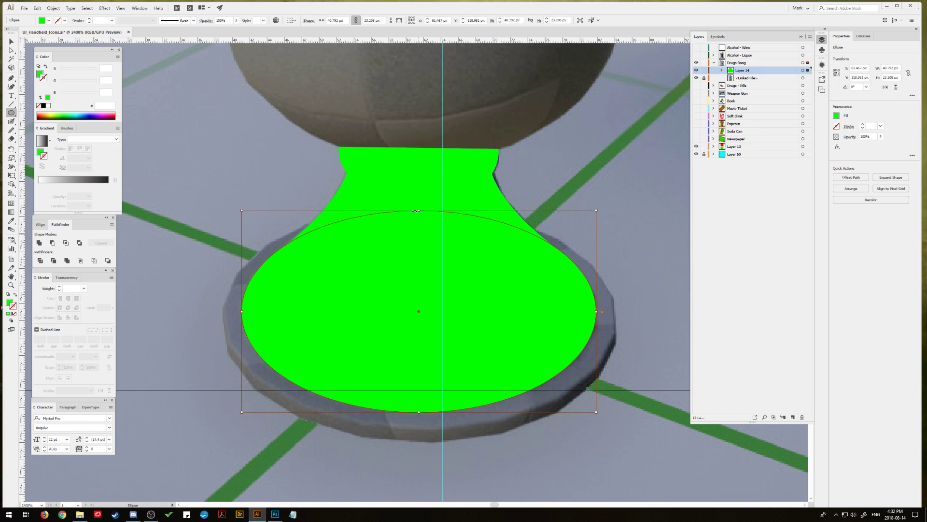
{"action": "key", "text": "v"}
{"action": "left_click", "coordinate": [255, 209]}
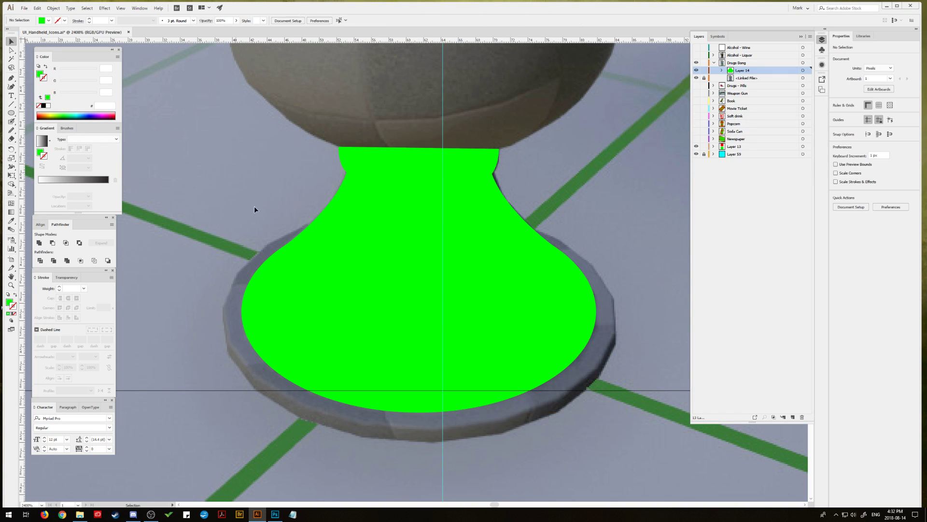
Step: Paste a copy of the base ellipse in front and enlarge it to about 45 × 27 px to cover the outer rim
{"action": "left_click", "coordinate": [397, 399]}
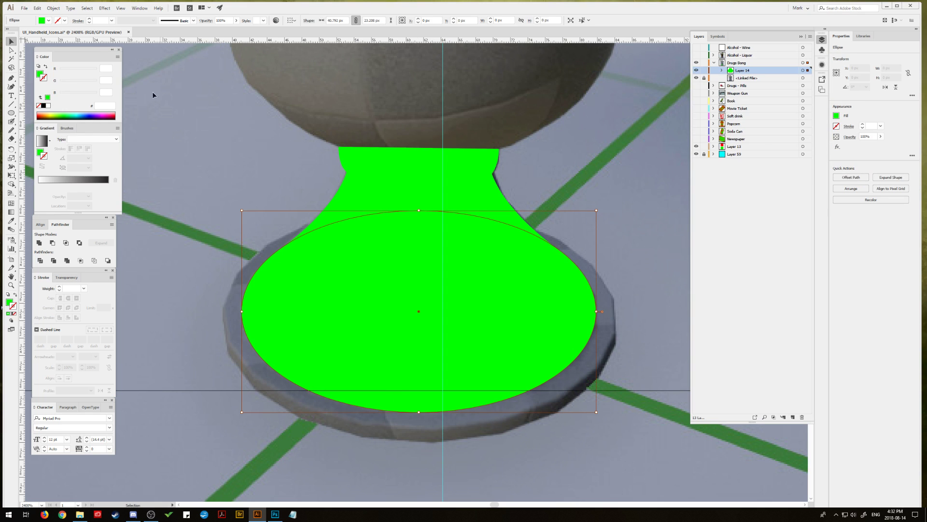
{"action": "left_click", "coordinate": [37, 8]}
{"action": "left_click", "coordinate": [37, 8]}
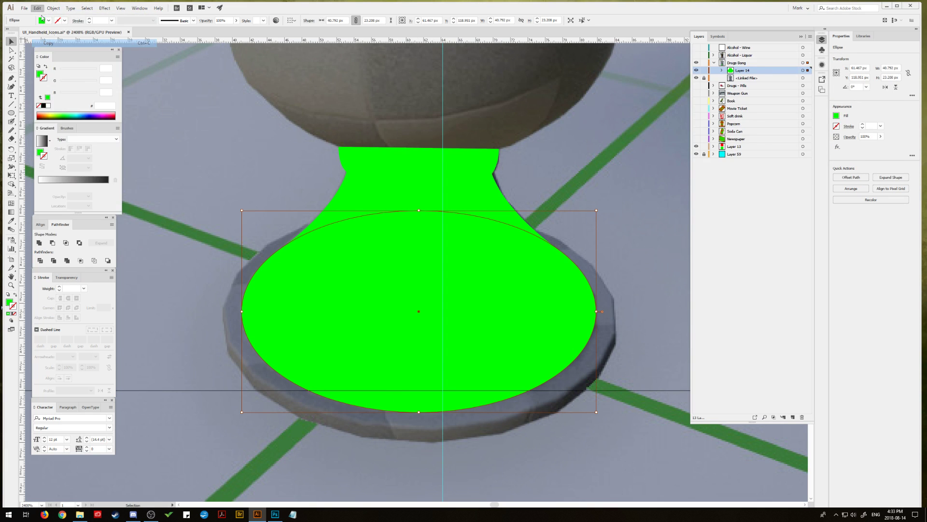
{"action": "left_click", "coordinate": [38, 8]}
{"action": "left_click", "coordinate": [57, 59]}
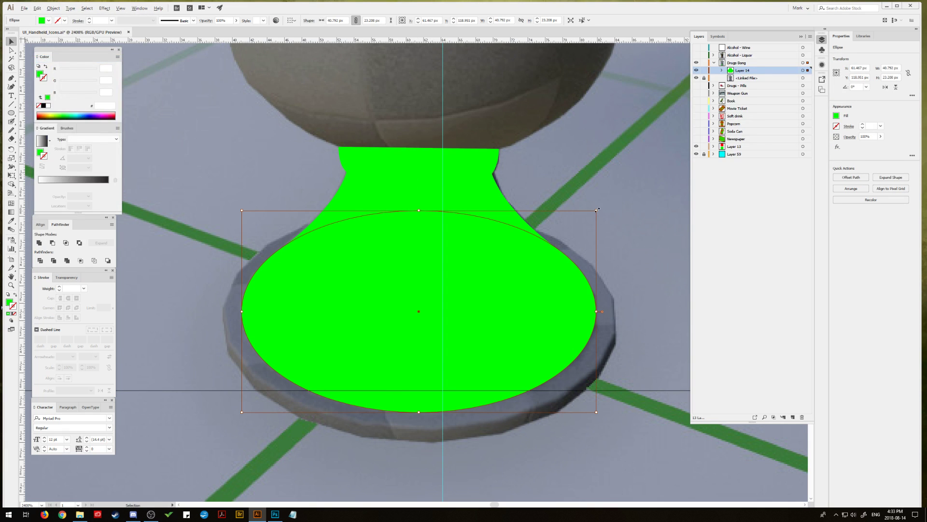
{"action": "left_click_drag", "start_coordinate": [598, 210], "coordinate": [607, 197]}
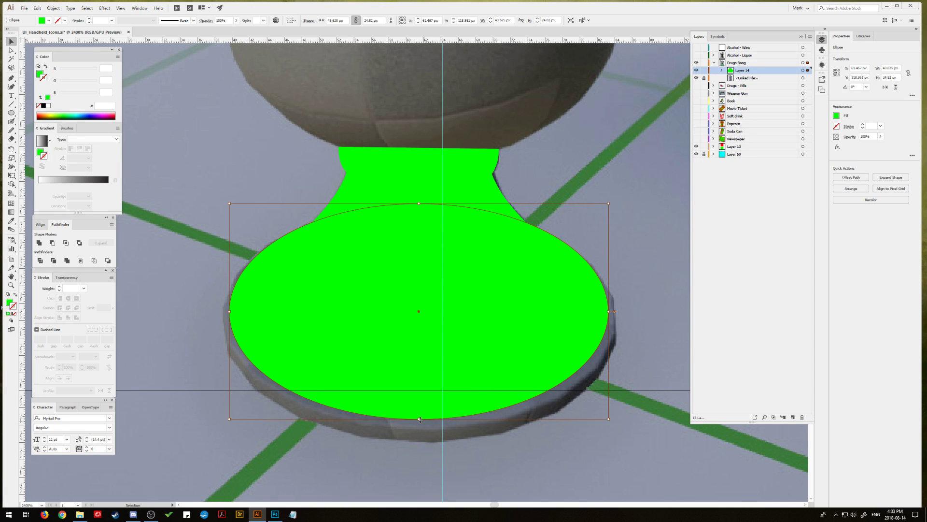
{"action": "left_click_drag", "start_coordinate": [419, 419], "coordinate": [420, 437]}
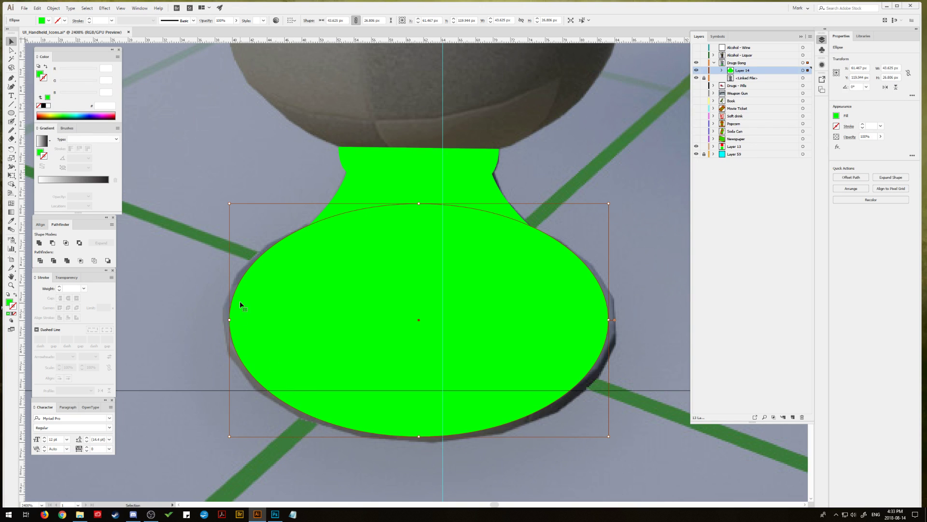
{"action": "left_click_drag", "start_coordinate": [232, 319], "coordinate": [228, 322]}
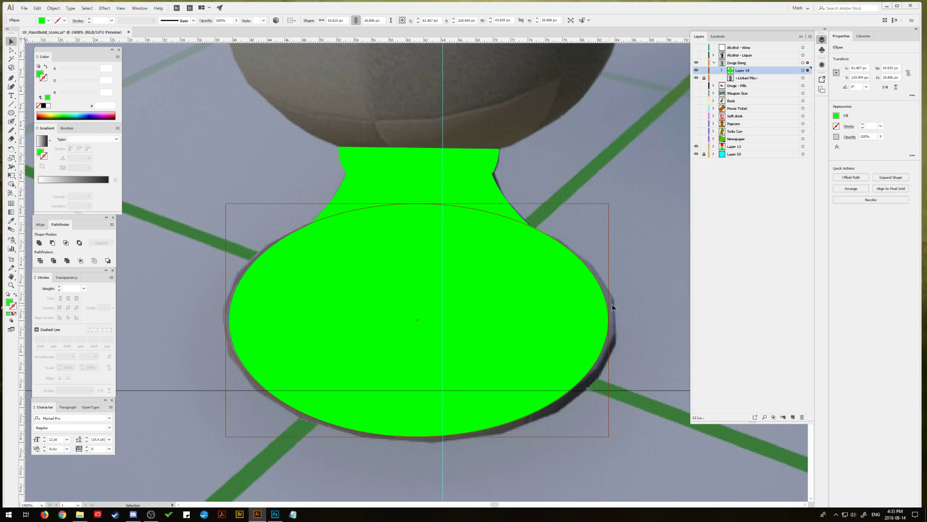
{"action": "left_click_drag", "start_coordinate": [608, 320], "coordinate": [615, 320]}
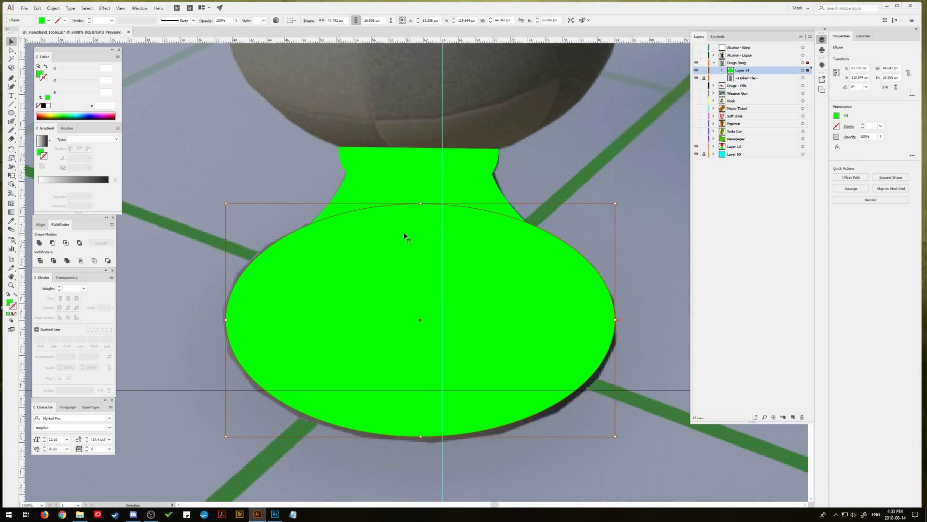
{"action": "left_click_drag", "start_coordinate": [226, 320], "coordinate": [224, 320]}
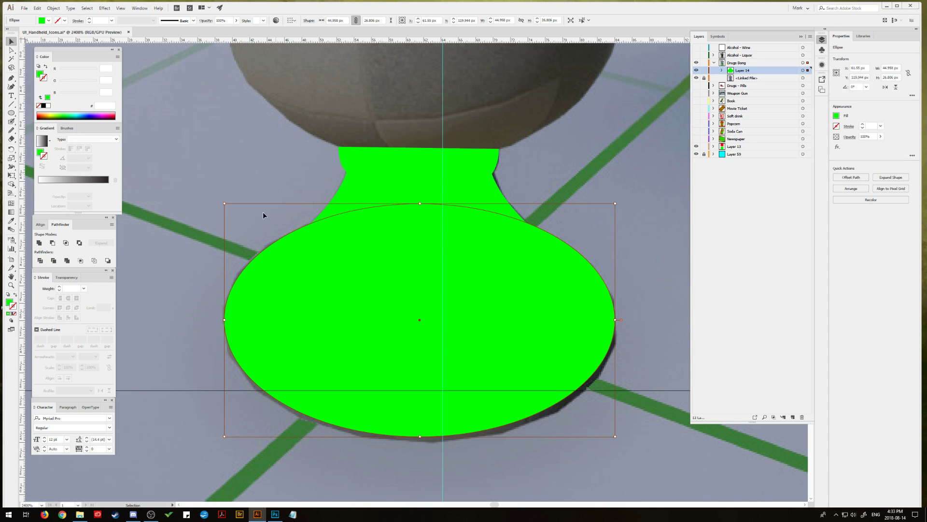
{"action": "left_click", "coordinate": [261, 182]}
Step: Draw a green circle over the bulb and resize it to about 45 px across
{"action": "left_click_drag", "start_coordinate": [277, 143], "coordinate": [392, 224]}
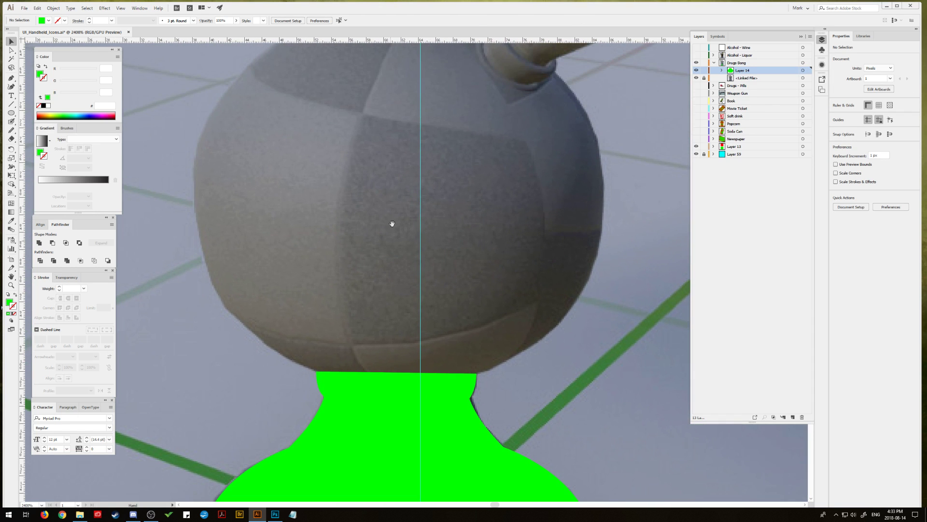
{"action": "key", "text": "ctrl+minus"}
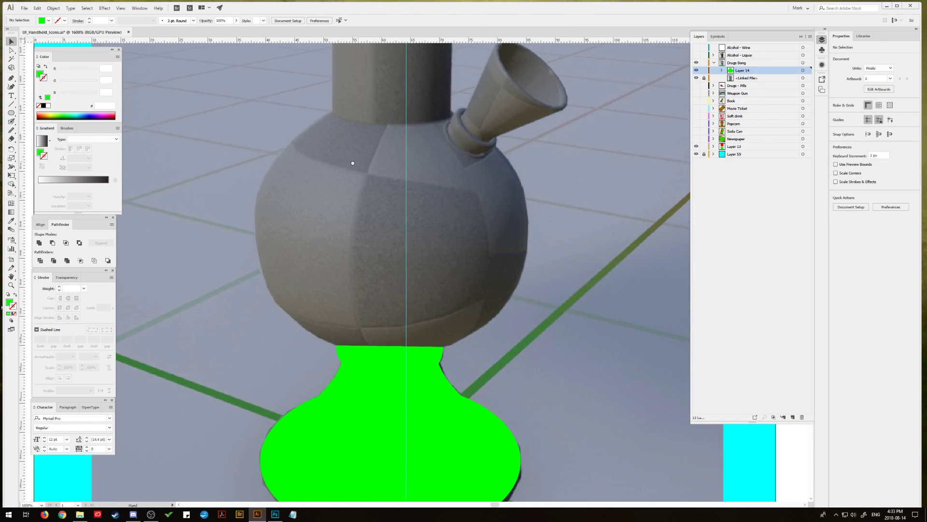
{"action": "left_click_drag", "start_coordinate": [387, 227], "coordinate": [262, 108]}
{"action": "left_click", "coordinate": [11, 42]}
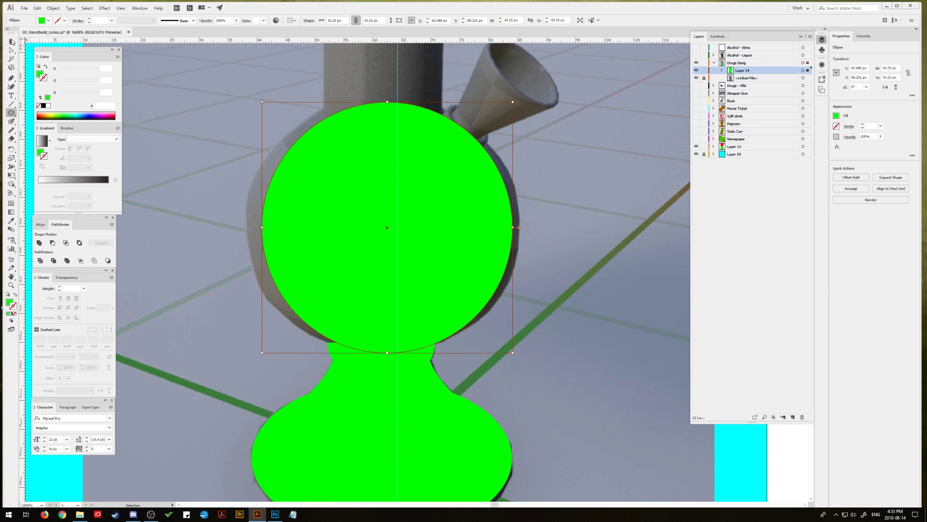
{"action": "left_click_drag", "start_coordinate": [310, 216], "coordinate": [294, 214]}
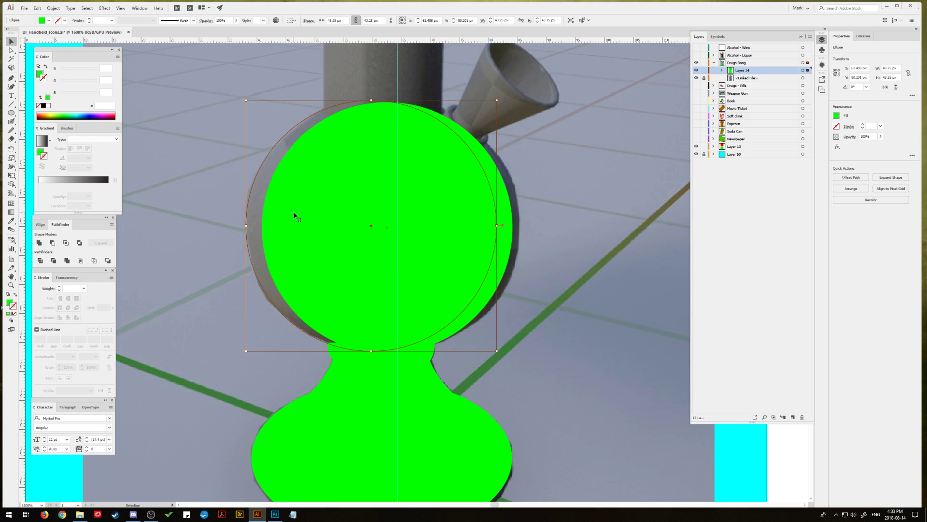
{"action": "mouse_move", "coordinate": [497, 353]}
{"action": "left_mouse_down"}
{"action": "mouse_move", "coordinate": [518, 365]}
{"action": "mouse_move", "coordinate": [491, 346]}
{"action": "left_mouse_up"}
{"action": "left_click_drag", "start_coordinate": [492, 101], "coordinate": [509, 84]}
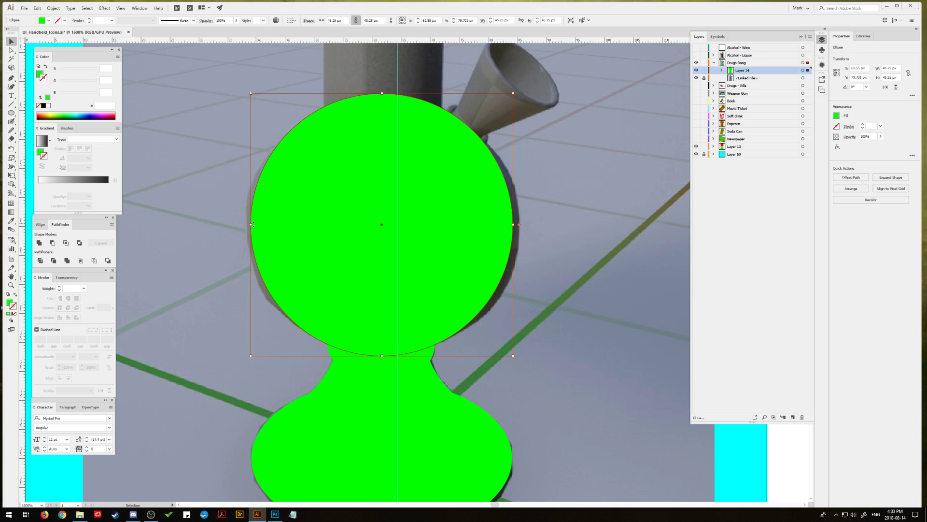
Step: Duplicate the bulb circle slightly to the right and unite both circles into one shape about 47 px wide
{"action": "left_click_drag", "start_coordinate": [286, 232], "coordinate": [326, 240]}
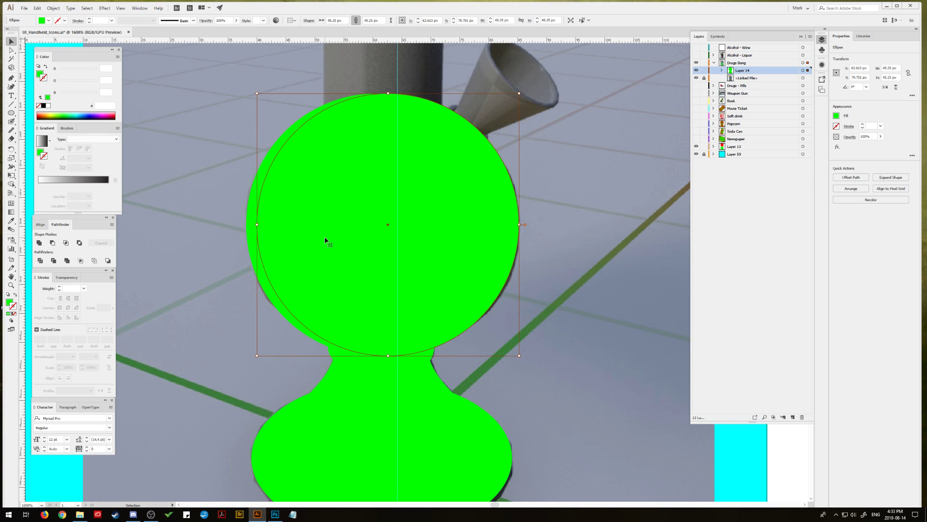
{"action": "left_click", "coordinate": [185, 201]}
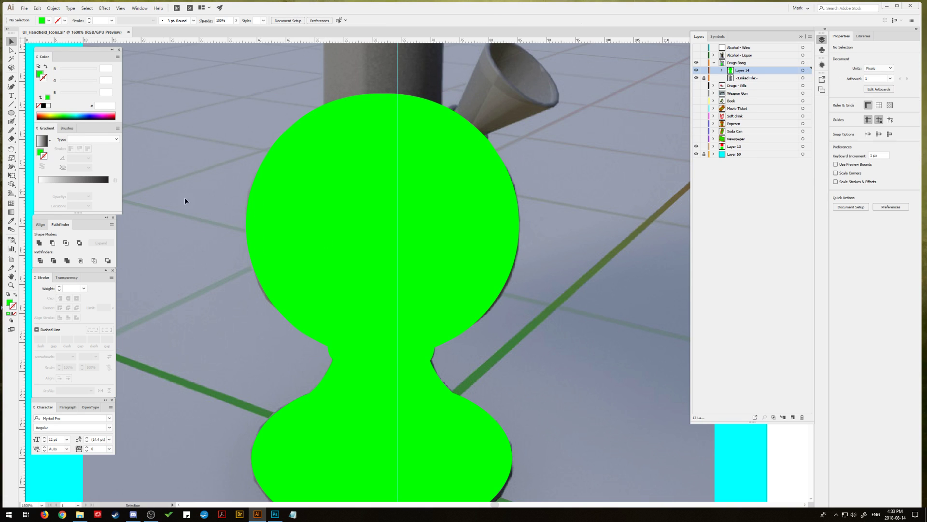
{"action": "left_click", "coordinate": [306, 273]}
{"action": "left_click", "coordinate": [270, 298], "text": "shift"}
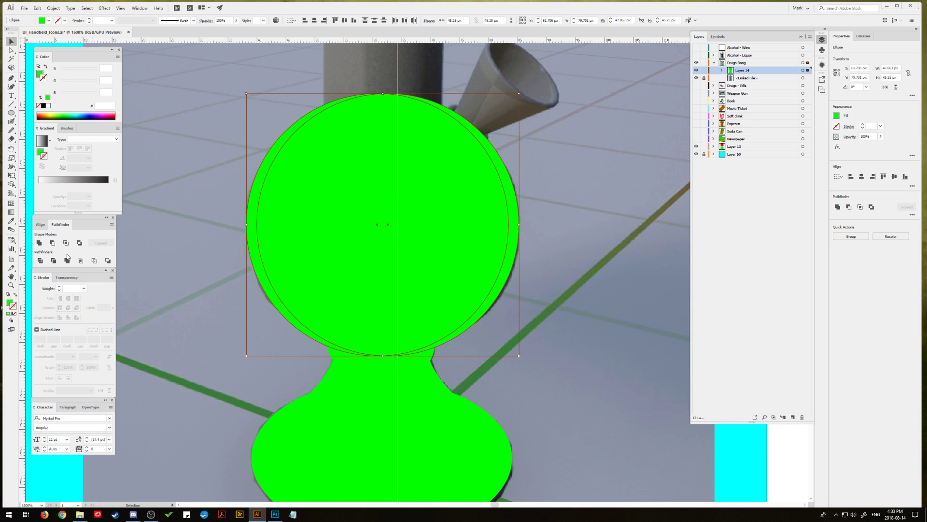
{"action": "left_click", "coordinate": [42, 244]}
{"action": "left_click", "coordinate": [205, 172]}
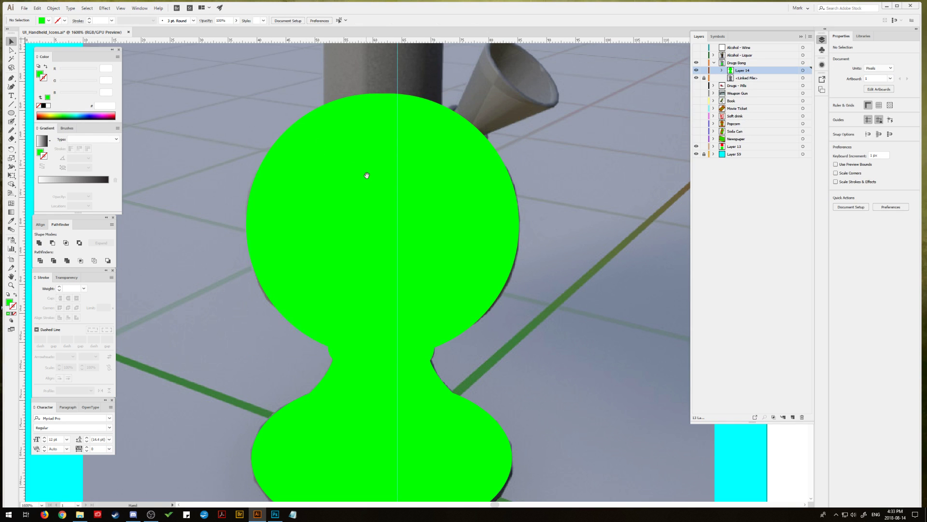
Step: Swap the fill and stroke of the bulb circle to turn it into a green outline with no fill
{"action": "left_click_drag", "start_coordinate": [366, 174], "coordinate": [372, 319]}
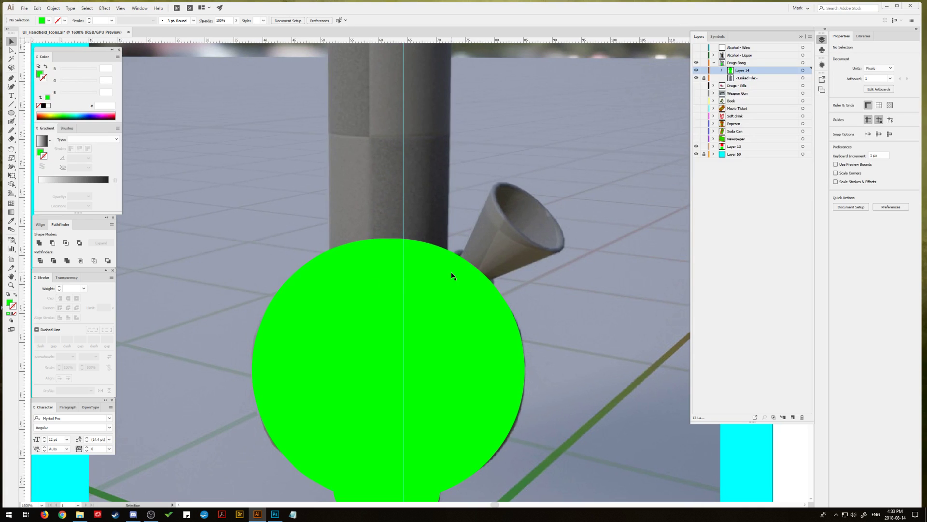
{"action": "left_click", "coordinate": [460, 288]}
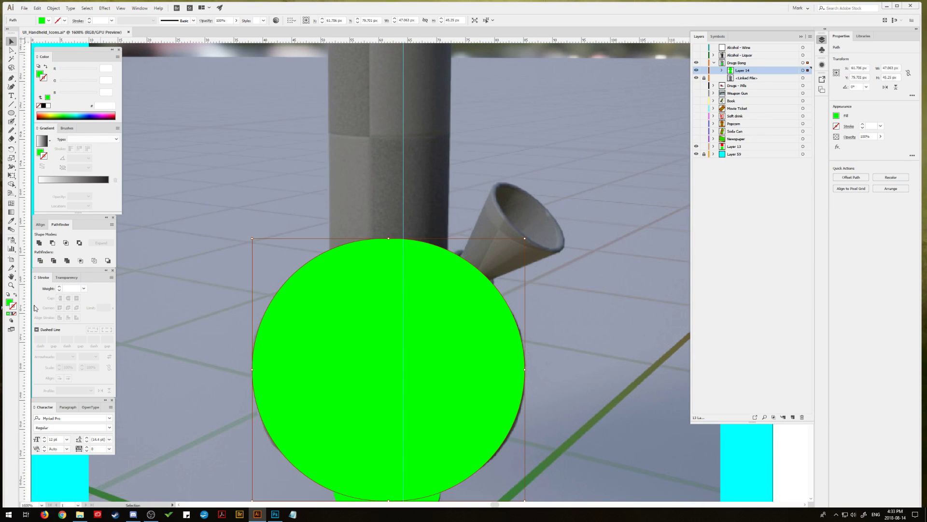
{"action": "left_click", "coordinate": [15, 295]}
{"action": "left_click", "coordinate": [219, 269]}
Step: Draw a green outlined rectangle about 21 px wide and 33 px high over the lower tube, overlapping the bulb
{"action": "mouse_move", "coordinate": [413, 248]}
{"action": "left_mouse_down"}
{"action": "mouse_move", "coordinate": [360, 207]}
{"action": "mouse_move", "coordinate": [393, 304]}
{"action": "left_mouse_up"}
{"action": "left_click_drag", "start_coordinate": [11, 112], "coordinate": [36, 113]}
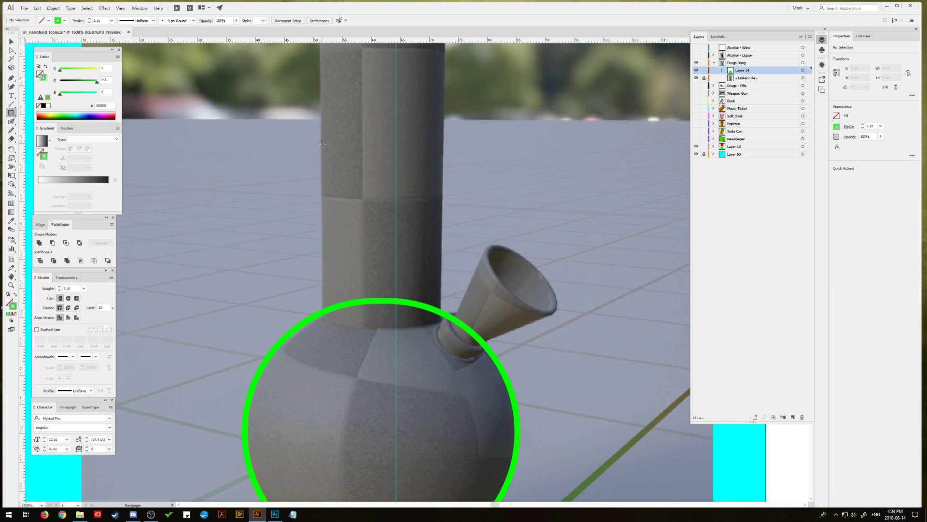
{"action": "left_click_drag", "start_coordinate": [322, 143], "coordinate": [441, 332]}
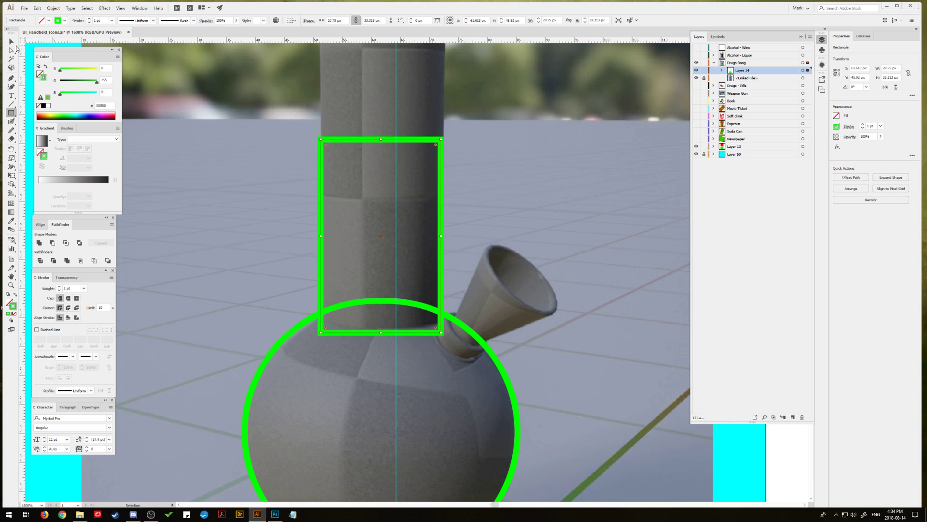
{"action": "left_click", "coordinate": [12, 42]}
{"action": "left_click", "coordinate": [327, 118]}
Step: Trace a closed four-sided outline with the Pen tool over the upper tube, directly below the mouth rim
{"action": "left_click_drag", "start_coordinate": [327, 118], "coordinate": [364, 290]}
{"action": "left_click_drag", "start_coordinate": [364, 143], "coordinate": [363, 223]}
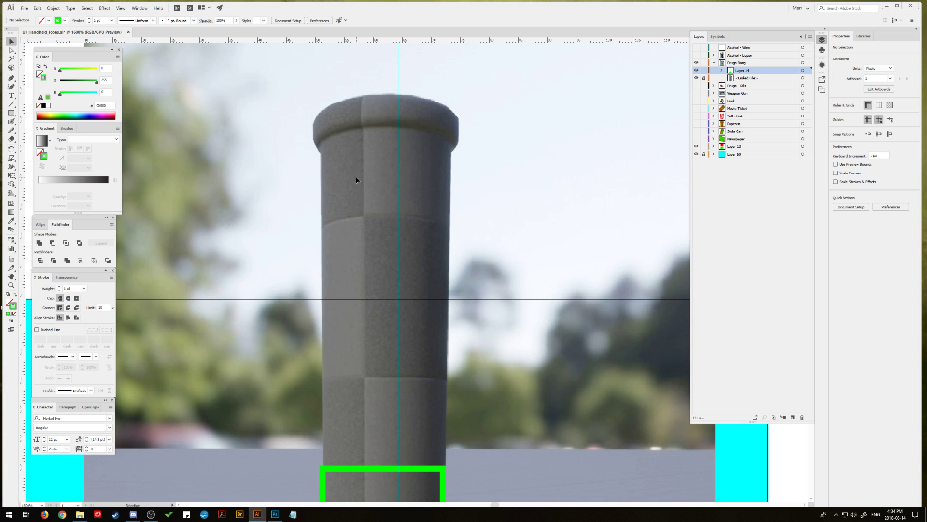
{"action": "left_click", "coordinate": [11, 78]}
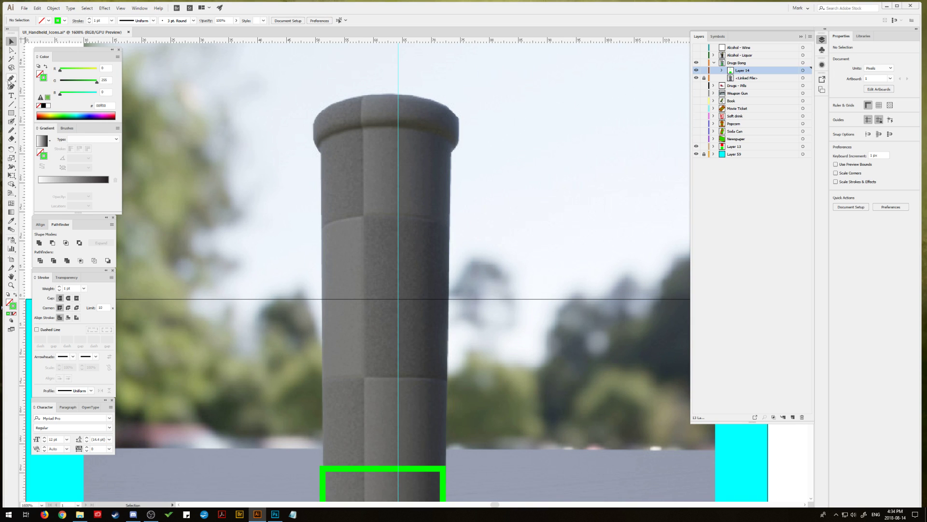
{"action": "left_click", "coordinate": [321, 277]}
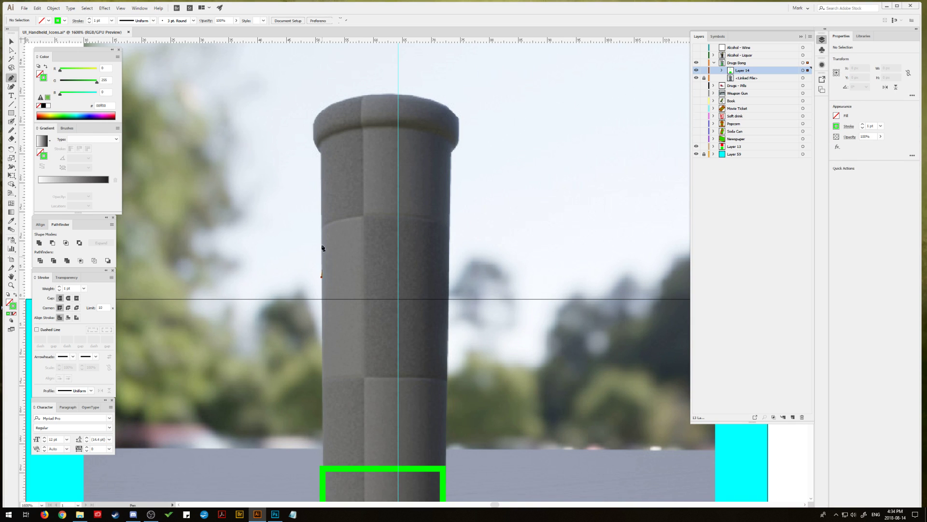
{"action": "left_click", "coordinate": [321, 154]}
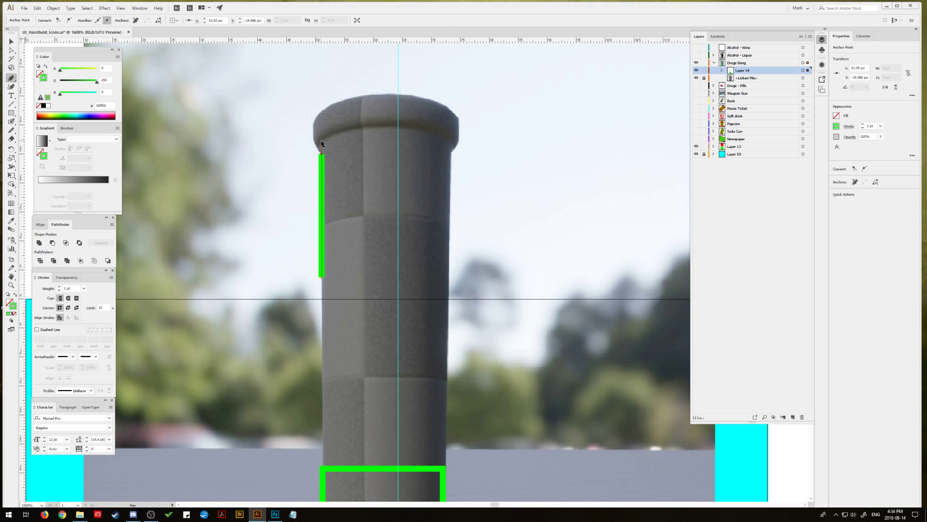
{"action": "left_click", "coordinate": [451, 155], "text": "shift"}
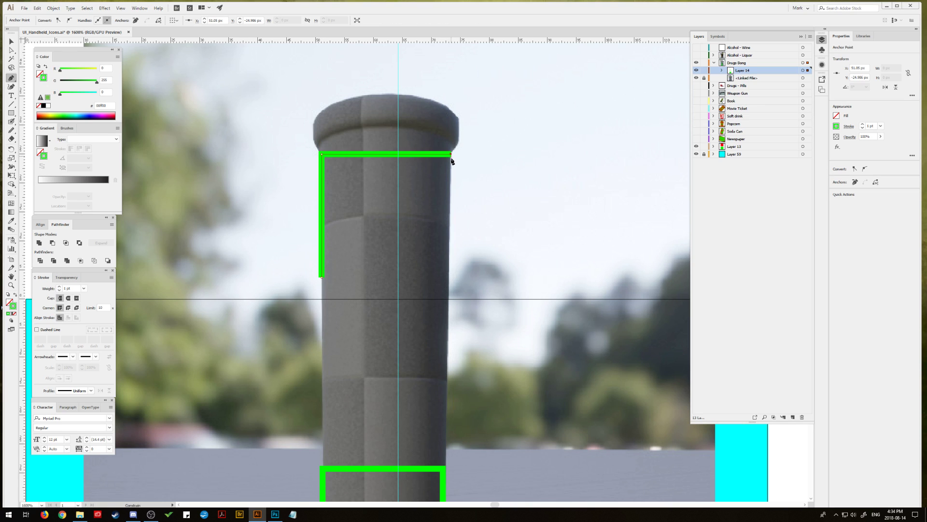
{"action": "left_click", "coordinate": [449, 277]}
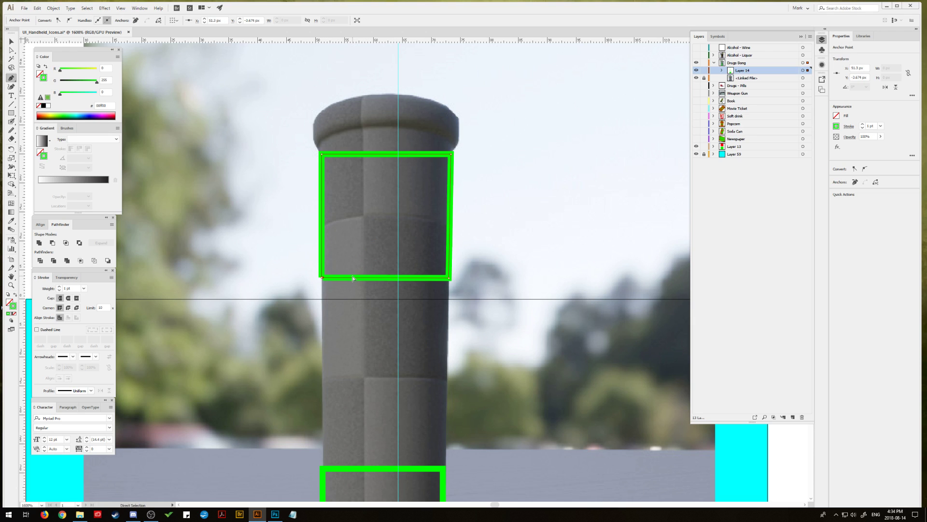
{"action": "left_click", "coordinate": [320, 277]}
{"action": "left_click", "coordinate": [166, 139], "text": "ctrl"}
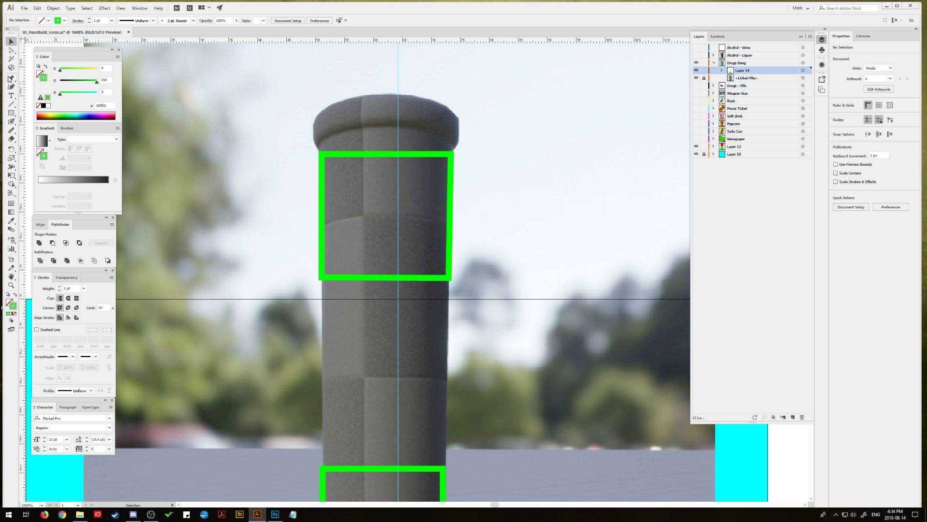
Step: Trace a closed outline with the Pen tool along the rim's lower edge, arching over the tube's upper end
{"action": "left_click", "coordinate": [320, 156]}
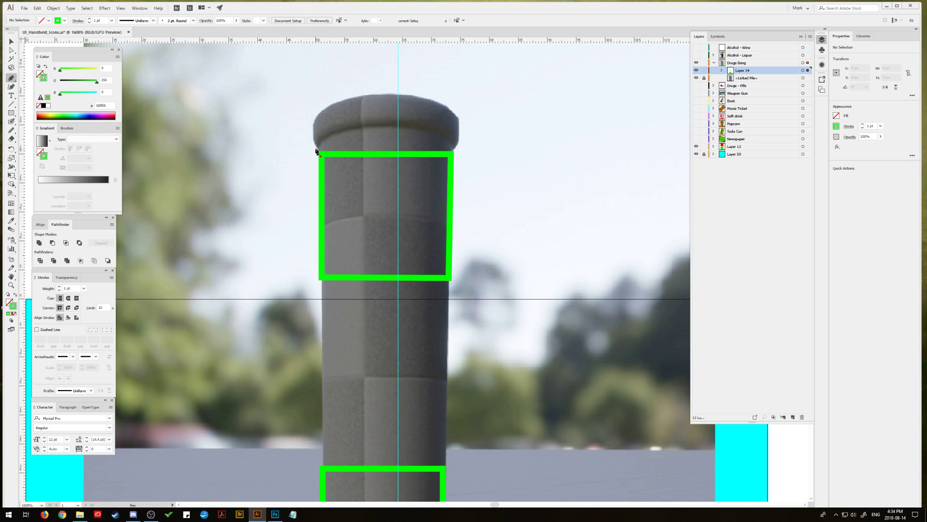
{"action": "left_click", "coordinate": [316, 145]}
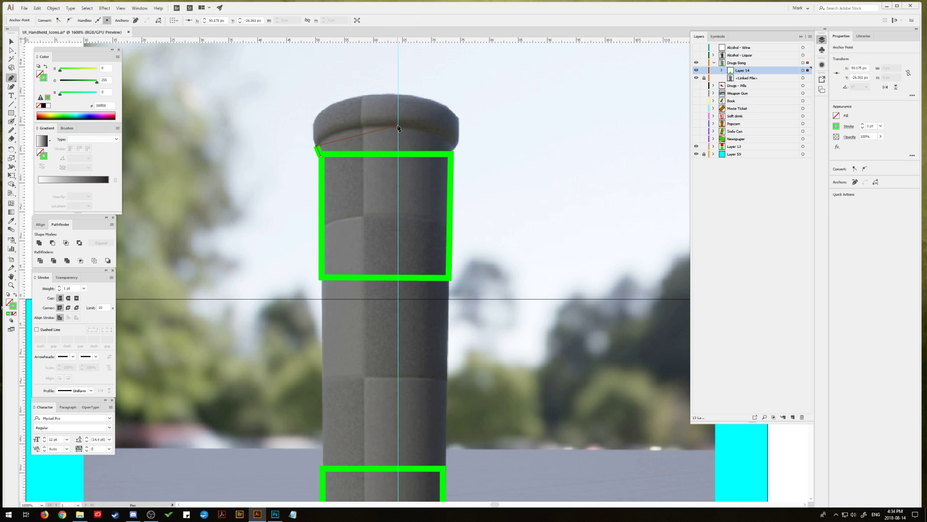
{"action": "mouse_move", "coordinate": [466, 131]}
{"action": "left_mouse_down"}
{"action": "mouse_move", "coordinate": [476, 128]}
{"action": "mouse_move", "coordinate": [426, 178]}
{"action": "left_mouse_up"}
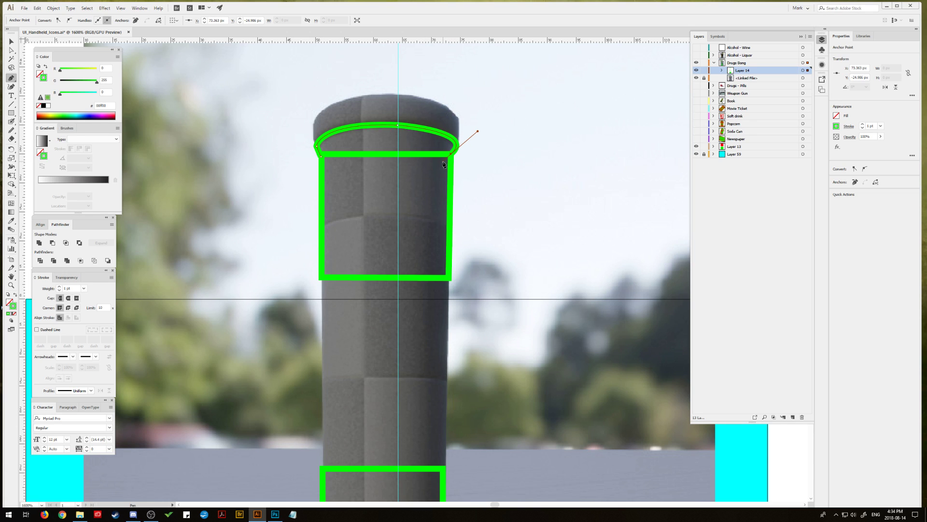
{"action": "left_click", "coordinate": [443, 162]}
{"action": "left_click", "coordinate": [321, 156]}
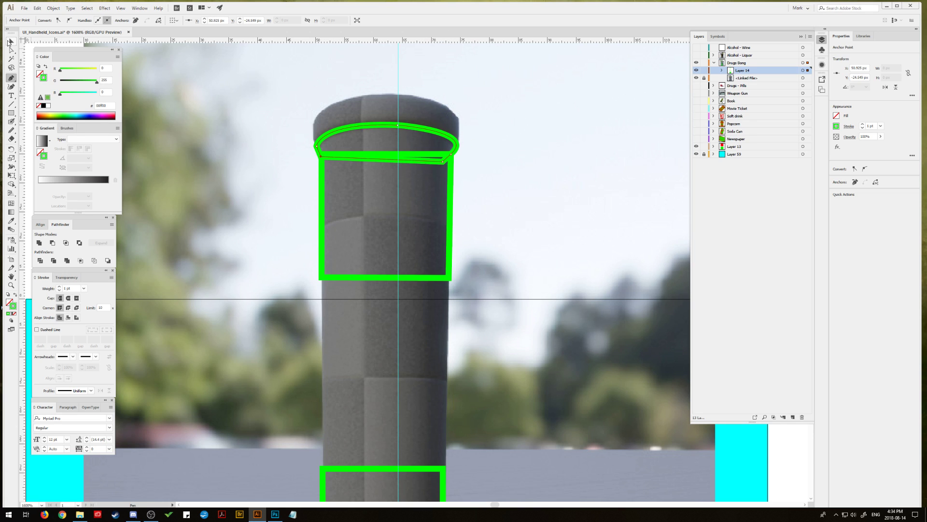
{"action": "left_click", "coordinate": [10, 42]}
{"action": "left_click", "coordinate": [201, 99]}
Step: Draw an outlined ellipse over the tube's mouth and resize it to about 25 × 9 px to match the rim
{"action": "left_click", "coordinate": [10, 79]}
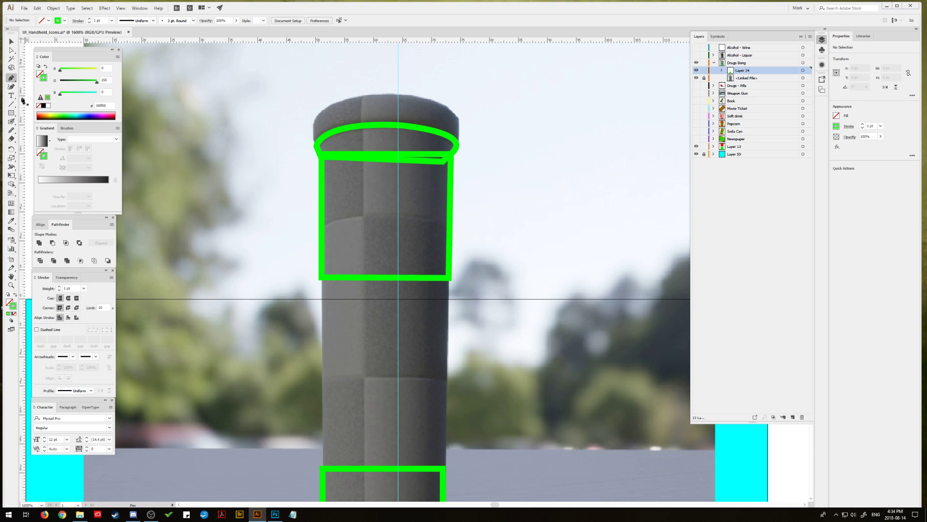
{"action": "left_click_drag", "start_coordinate": [11, 112], "coordinate": [43, 130]}
{"action": "left_click_drag", "start_coordinate": [311, 98], "coordinate": [458, 145]}
{"action": "left_click", "coordinate": [10, 42]}
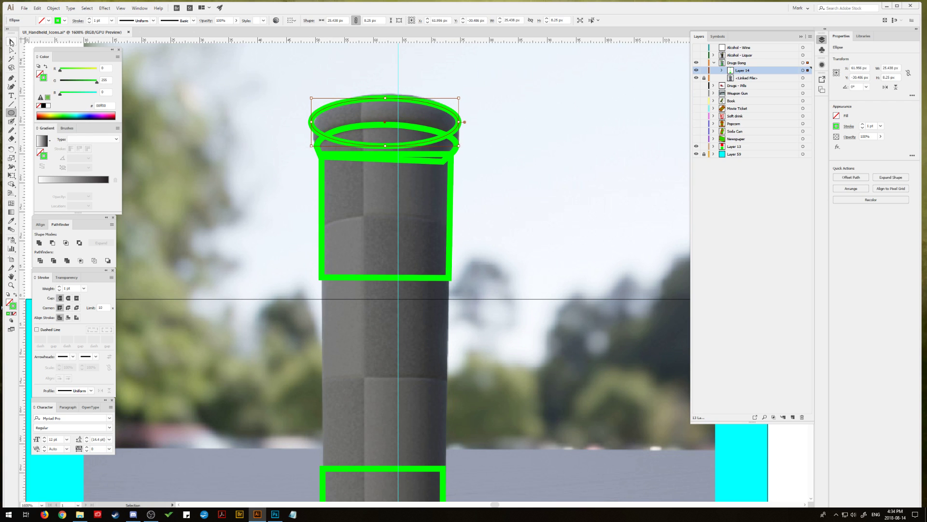
{"action": "left_click_drag", "start_coordinate": [312, 122], "coordinate": [316, 122]}
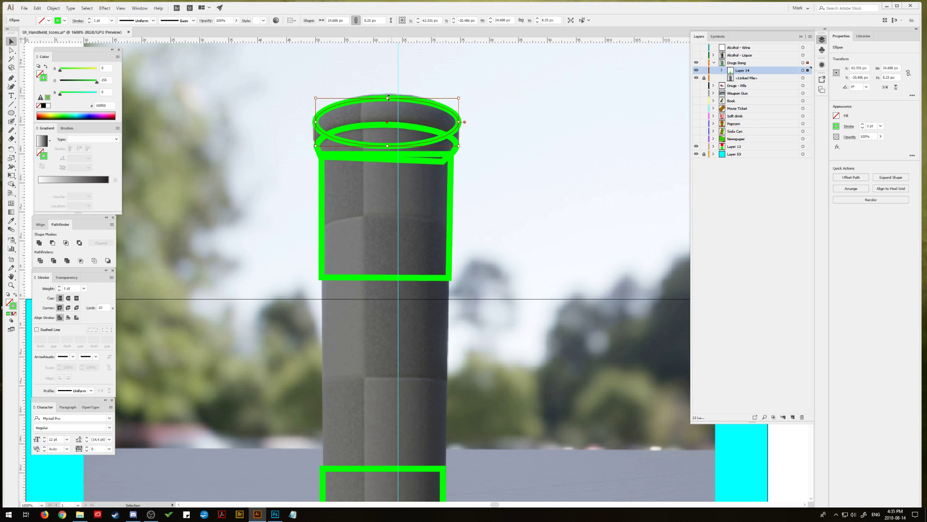
{"action": "left_click_drag", "start_coordinate": [388, 98], "coordinate": [389, 95]}
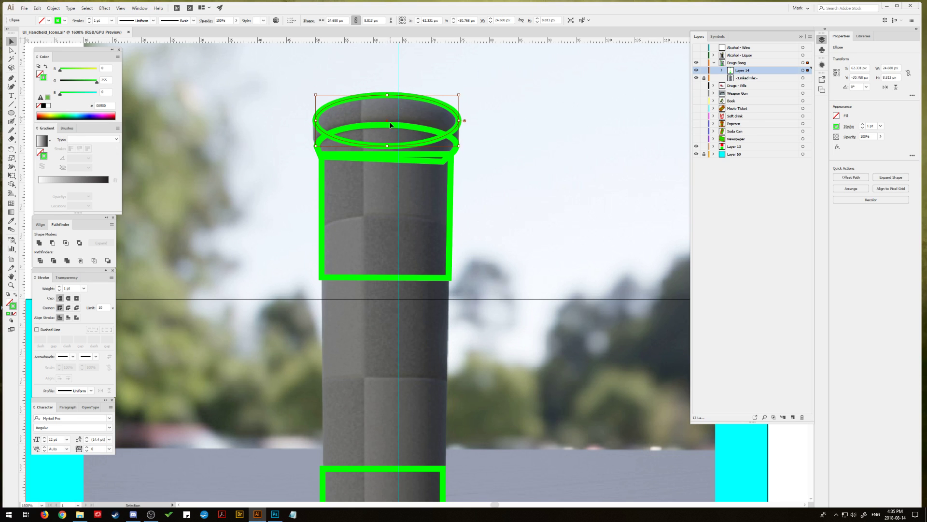
{"action": "left_click", "coordinate": [256, 140]}
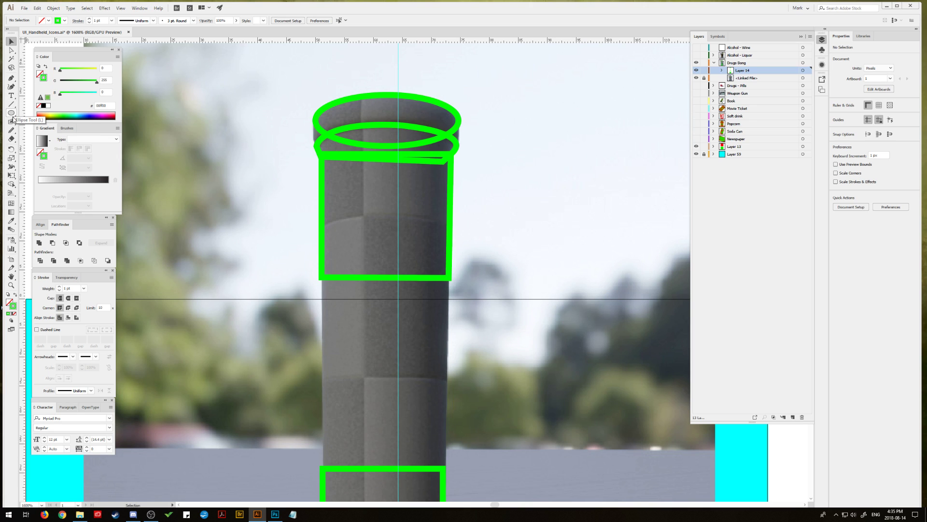
Step: Trace the left half of the mouth rim with the Pen tool as a closed curved outline ending near the centre guide
{"action": "left_click", "coordinate": [11, 78]}
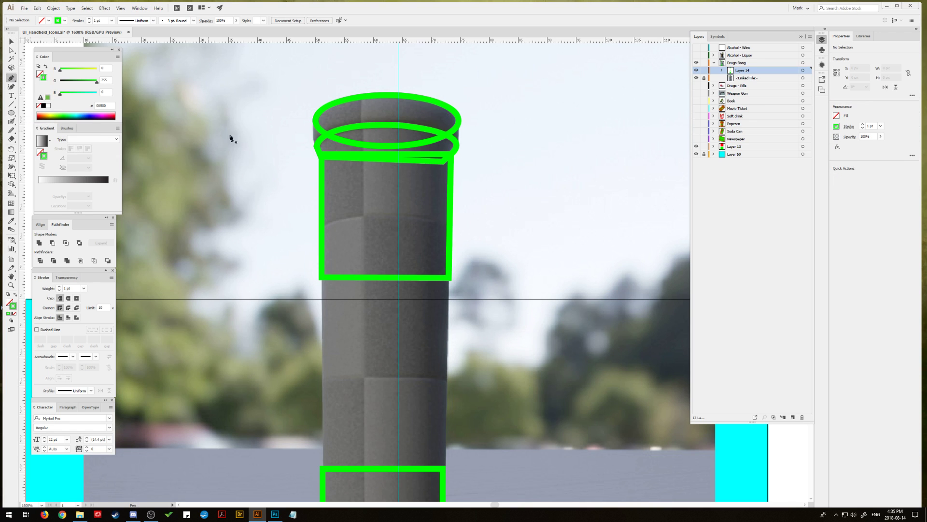
{"action": "left_click", "coordinate": [314, 119]}
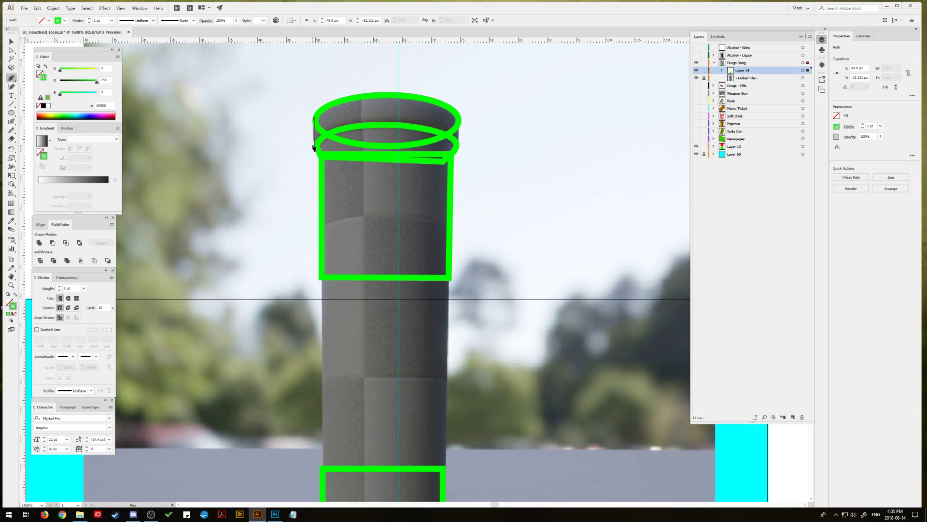
{"action": "left_click", "coordinate": [312, 147]}
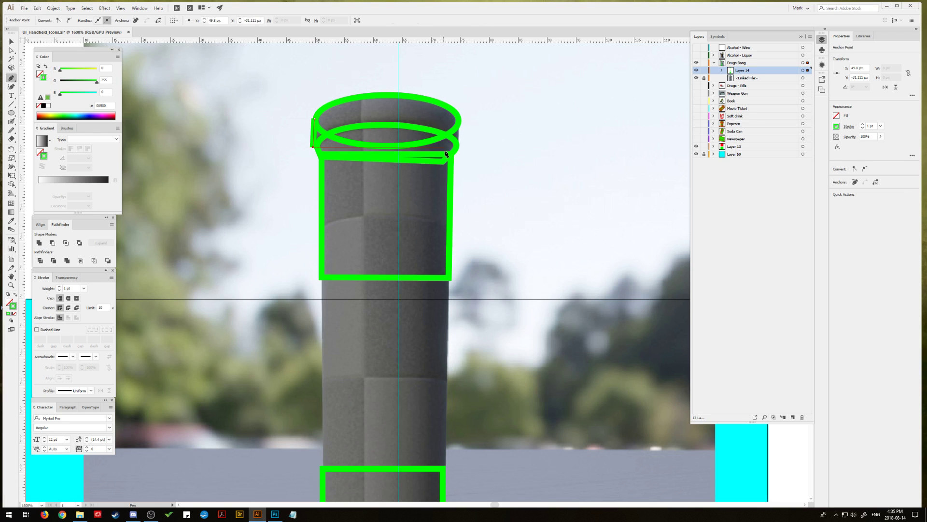
{"action": "left_click_drag", "start_coordinate": [394, 127], "coordinate": [457, 129]}
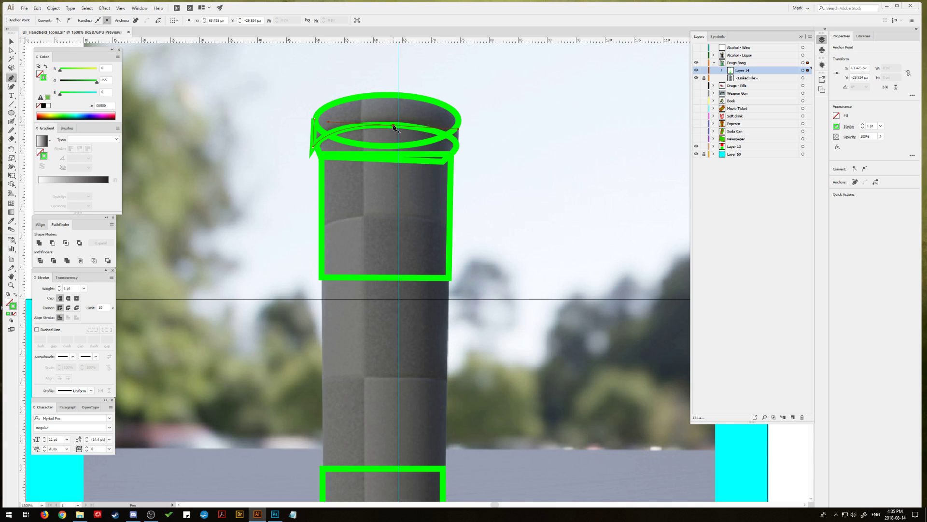
{"action": "left_click", "coordinate": [394, 95], "text": "shift"}
{"action": "left_click_drag", "start_coordinate": [315, 119], "coordinate": [299, 145]}
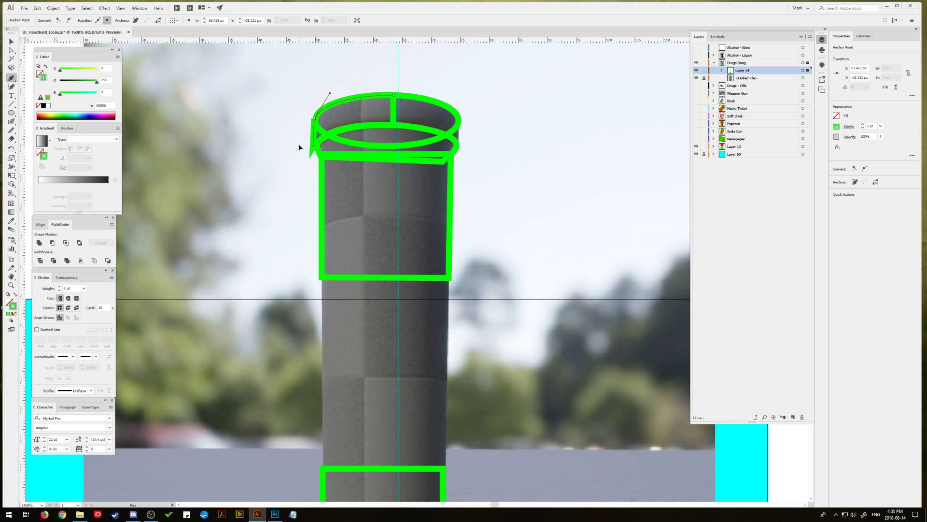
{"action": "left_click", "coordinate": [12, 42]}
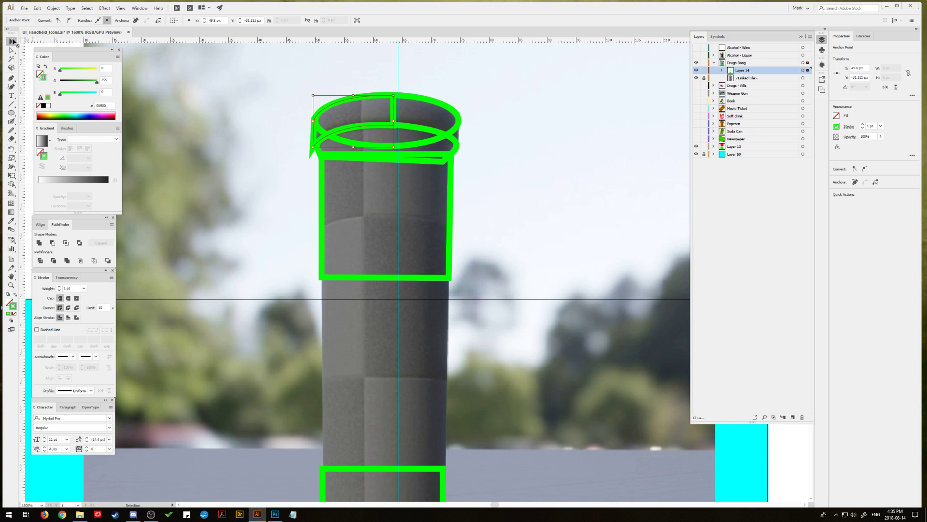
{"action": "left_click", "coordinate": [309, 155]}
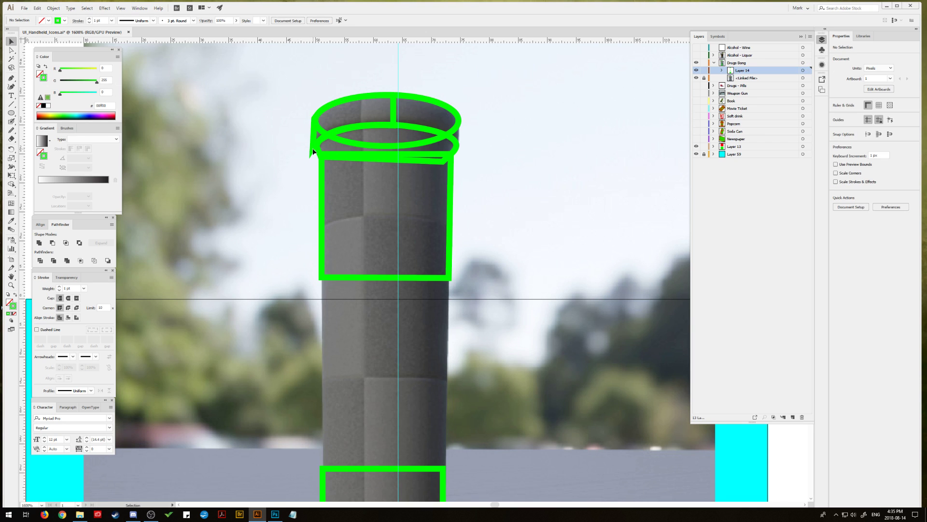
Step: Duplicate the left rim half, reflect the copy horizontally and place it over the right side of the mouth
{"action": "left_click_drag", "start_coordinate": [391, 115], "coordinate": [566, 114]}
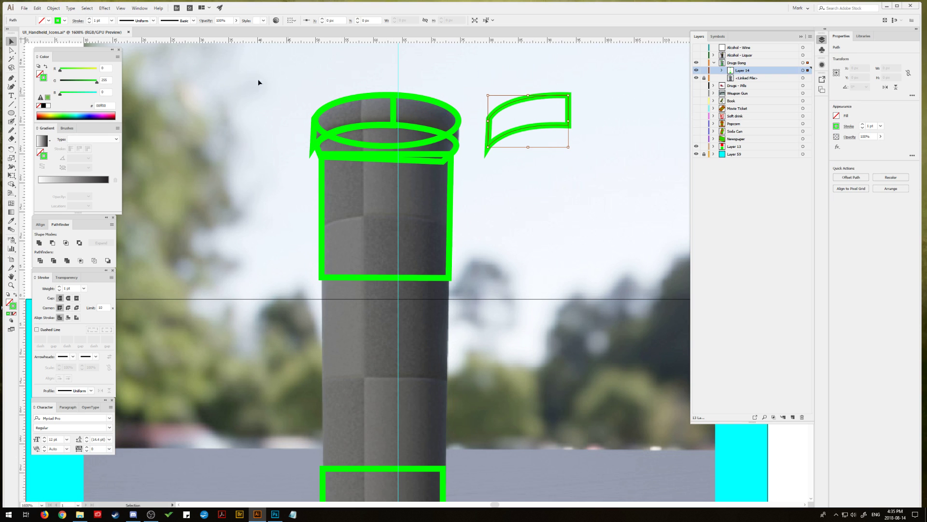
{"action": "left_click", "coordinate": [54, 8]}
{"action": "mouse_move", "coordinate": [72, 15]}
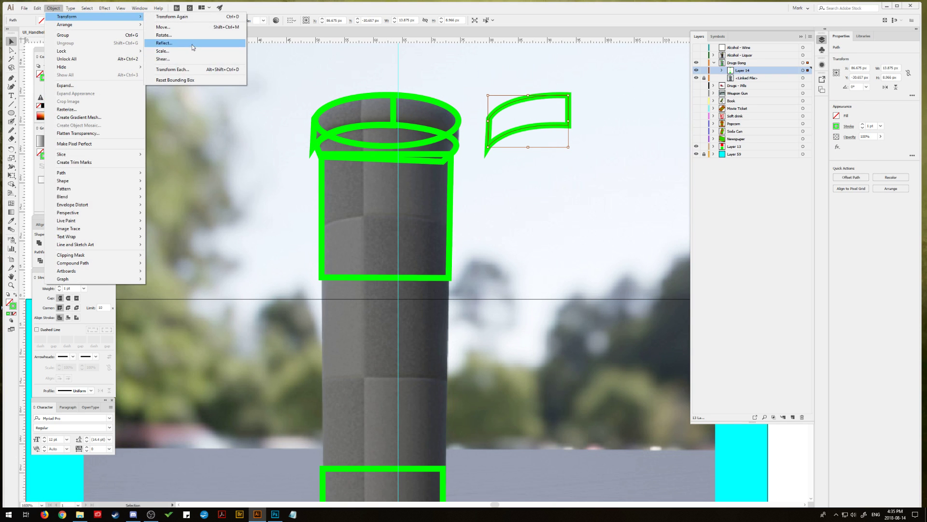
{"action": "left_click", "coordinate": [179, 45]}
{"action": "left_click", "coordinate": [643, 275]}
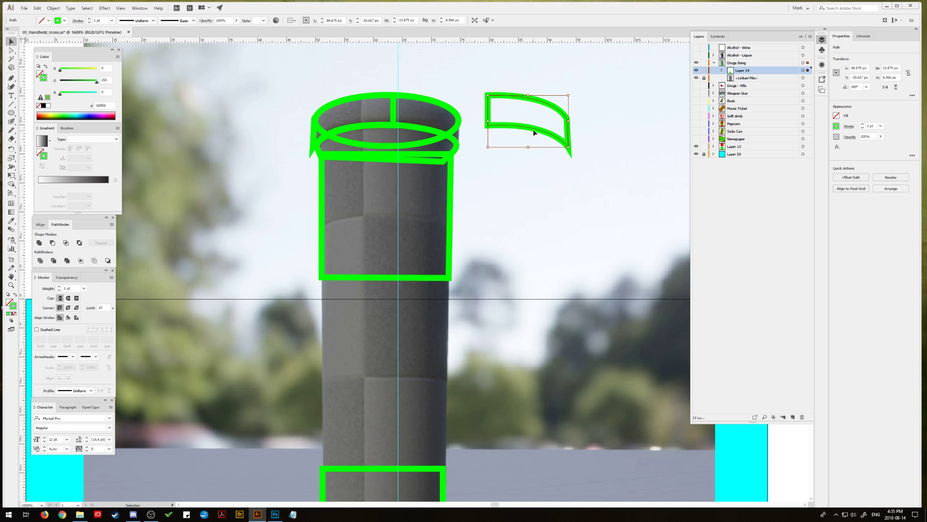
{"action": "left_click", "coordinate": [441, 123]}
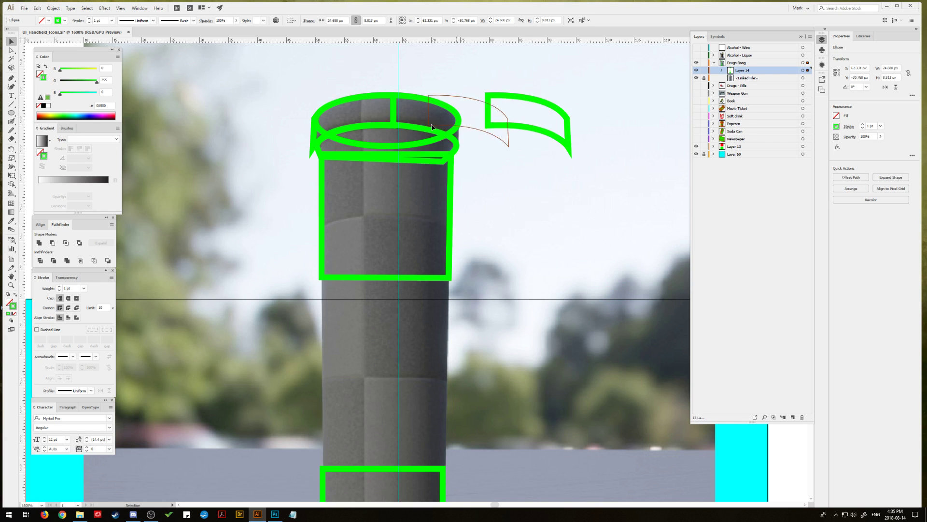
{"action": "key", "text": "ctrl+z"}
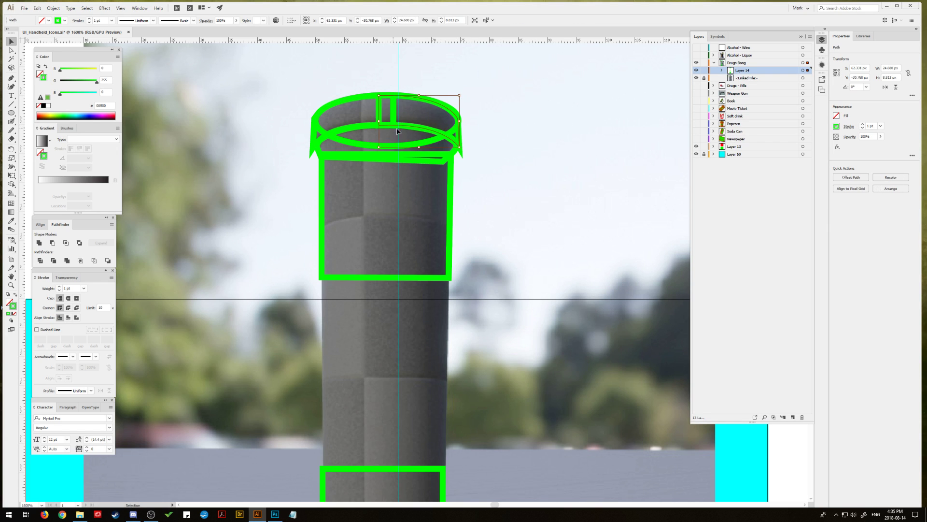
{"action": "left_click", "coordinate": [497, 133]}
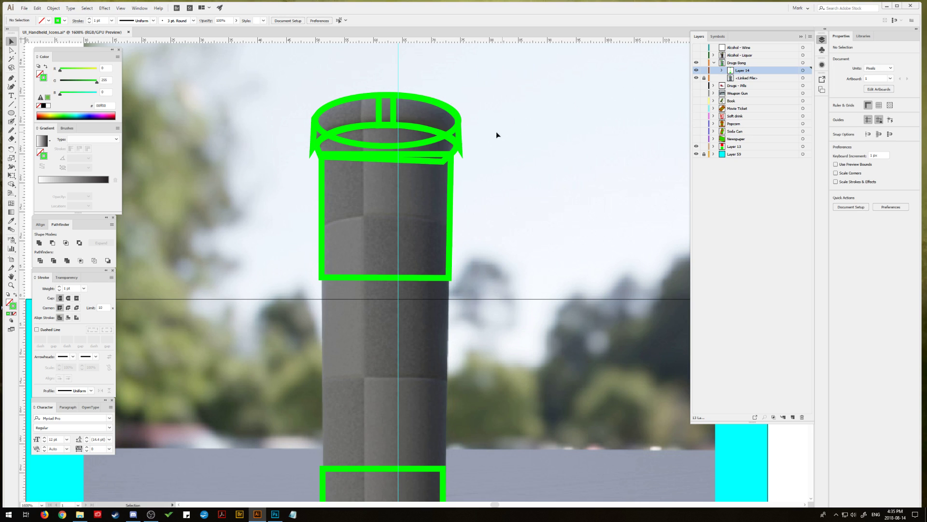
Step: Select both rim halves and set their stroke corners to round join
{"action": "left_click", "coordinate": [314, 140]}
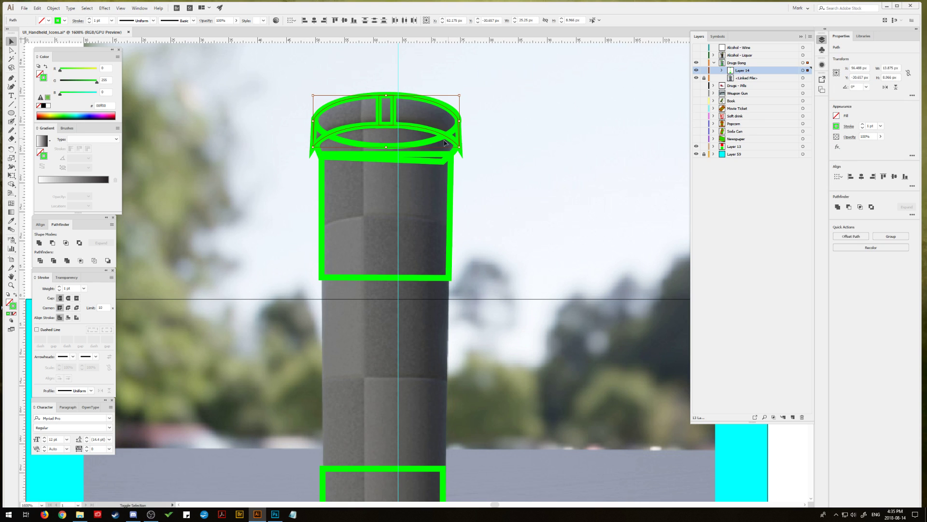
{"action": "left_click", "coordinate": [68, 308]}
{"action": "left_click", "coordinate": [233, 159]}
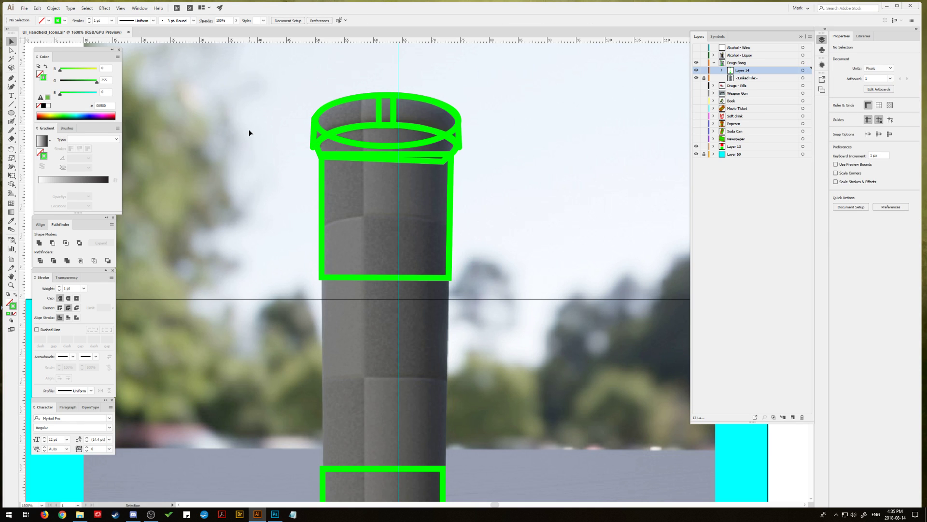
Step: Swap fill and stroke on the mouth, rim and upper tube shapes to give them a solid green fill without outline
{"action": "left_click", "coordinate": [338, 159]}
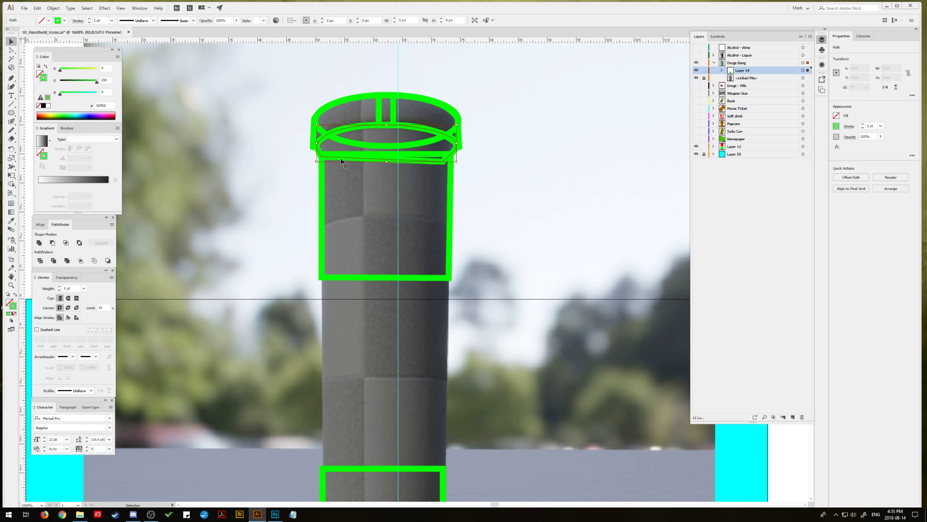
{"action": "left_click", "coordinate": [258, 186]}
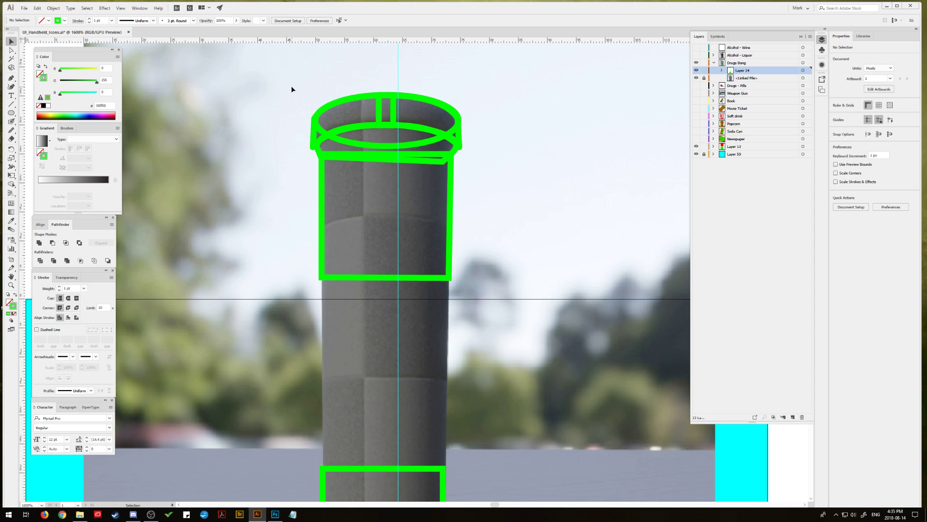
{"action": "left_click_drag", "start_coordinate": [492, 192], "coordinate": [491, 193]}
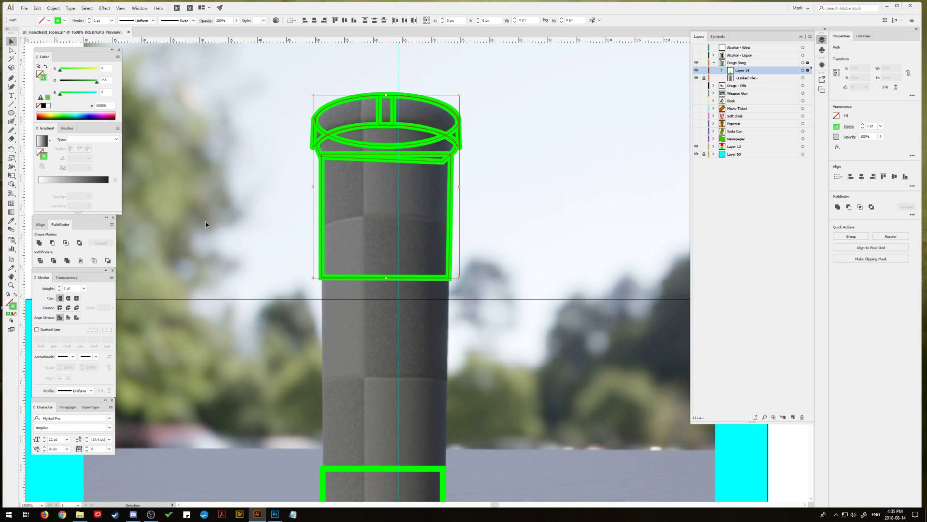
{"action": "left_click", "coordinate": [16, 296]}
{"action": "left_click", "coordinate": [296, 125]}
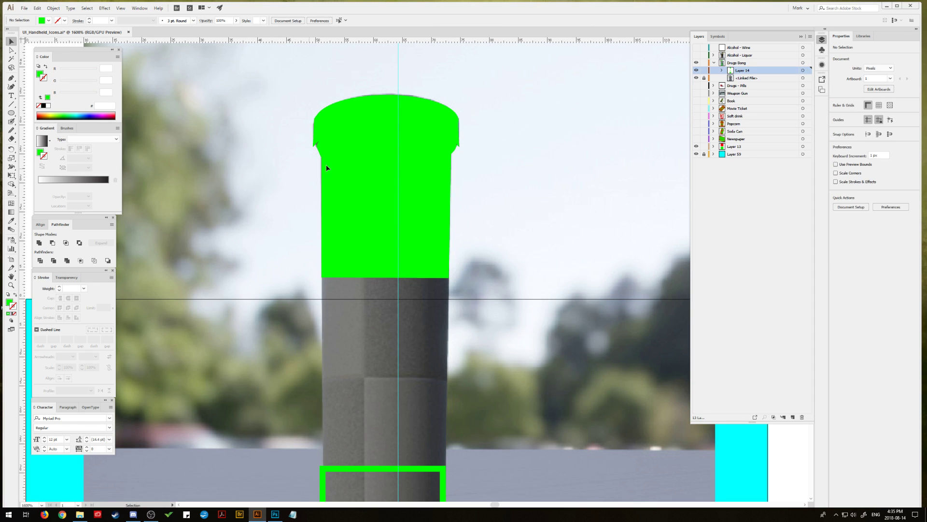
Step: Delete the two curved rim halves on either side of the tube's mouth
{"action": "left_click", "coordinate": [319, 135]}
{"action": "key", "text": "Delete"}
{"action": "left_click", "coordinate": [456, 137]}
{"action": "key", "text": "Delete"}
Step: Trace a closed, curved green fill shape with the Pen tool over the uncovered grey area at the mouth rim's left side
{"action": "left_click", "coordinate": [11, 286]}
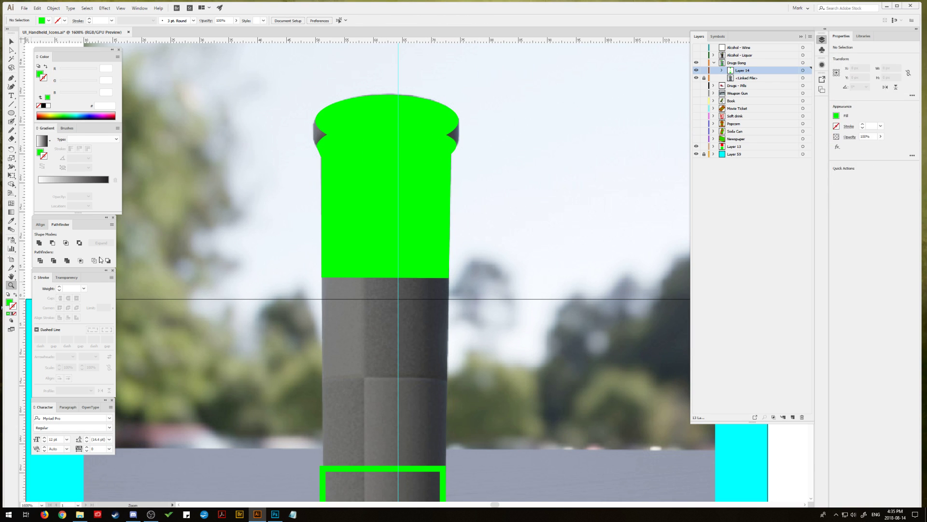
{"action": "left_click", "coordinate": [286, 155]}
{"action": "left_click", "coordinate": [454, 225]}
{"action": "left_click", "coordinate": [498, 263]}
{"action": "left_click_drag", "start_coordinate": [430, 260], "coordinate": [335, 165]}
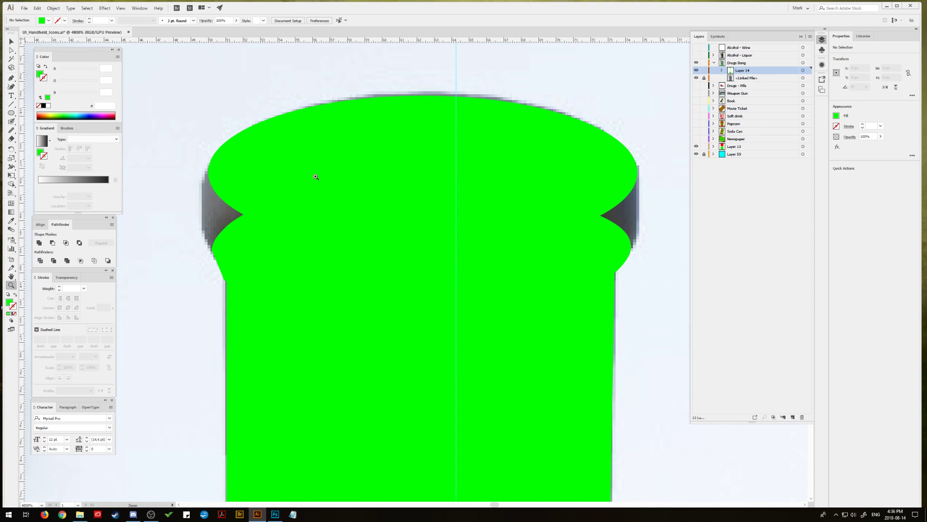
{"action": "left_click", "coordinate": [12, 78]}
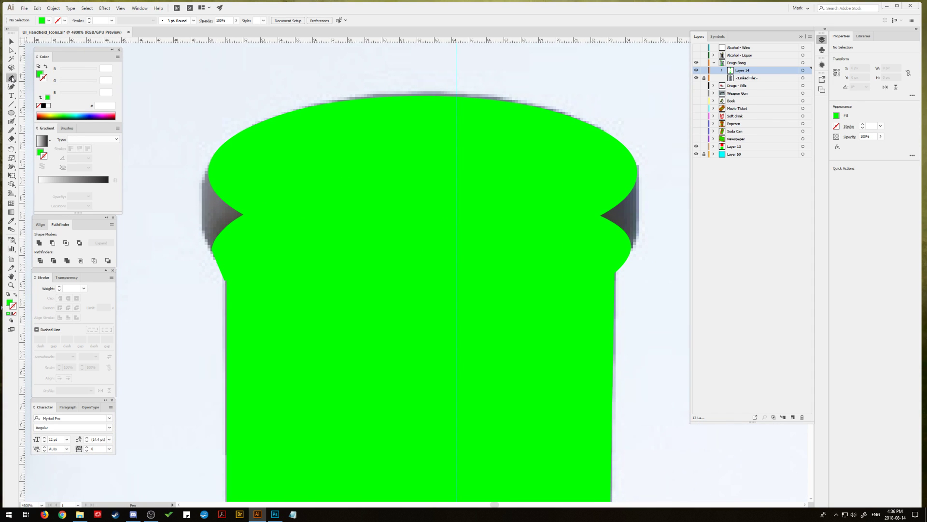
{"action": "left_click", "coordinate": [219, 149]}
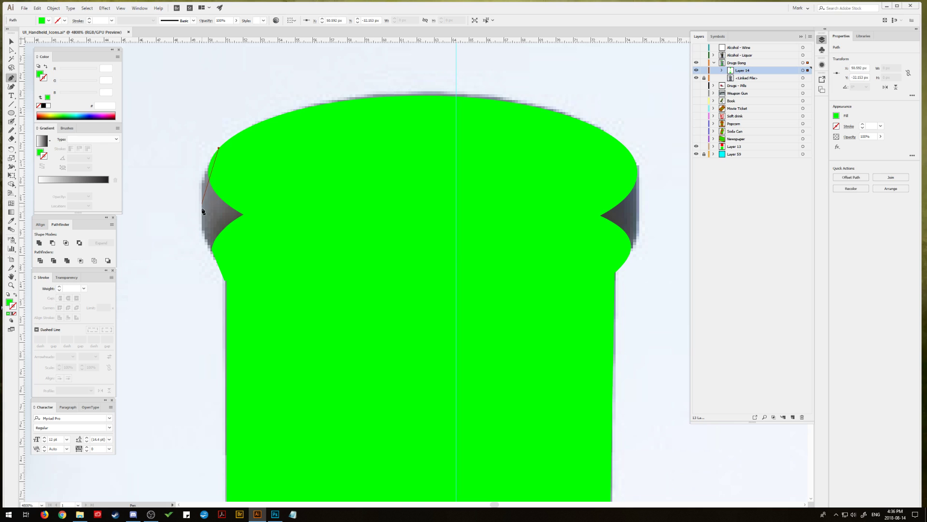
{"action": "left_click_drag", "start_coordinate": [201, 208], "coordinate": [231, 263]}
{"action": "left_click", "coordinate": [202, 208]}
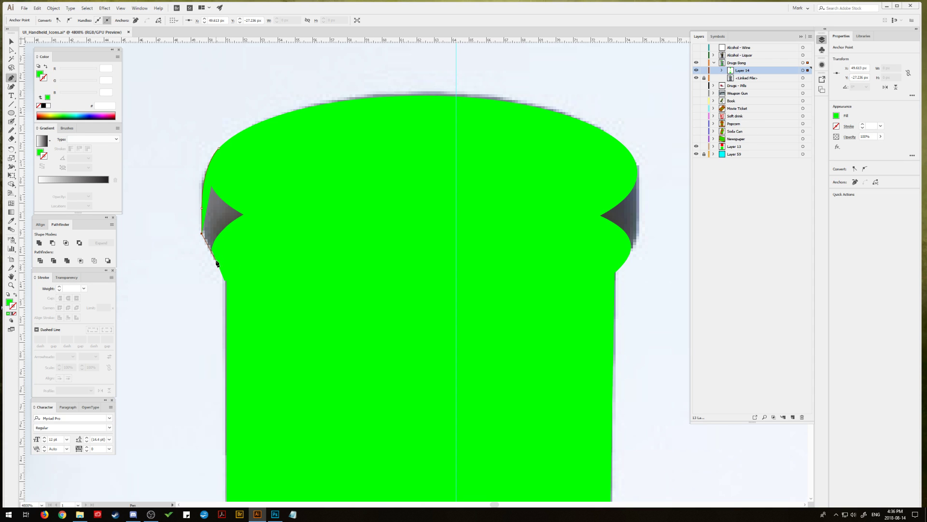
{"action": "left_click", "coordinate": [216, 262]}
{"action": "left_click_drag", "start_coordinate": [276, 219], "coordinate": [315, 218]}
{"action": "left_click", "coordinate": [274, 219]}
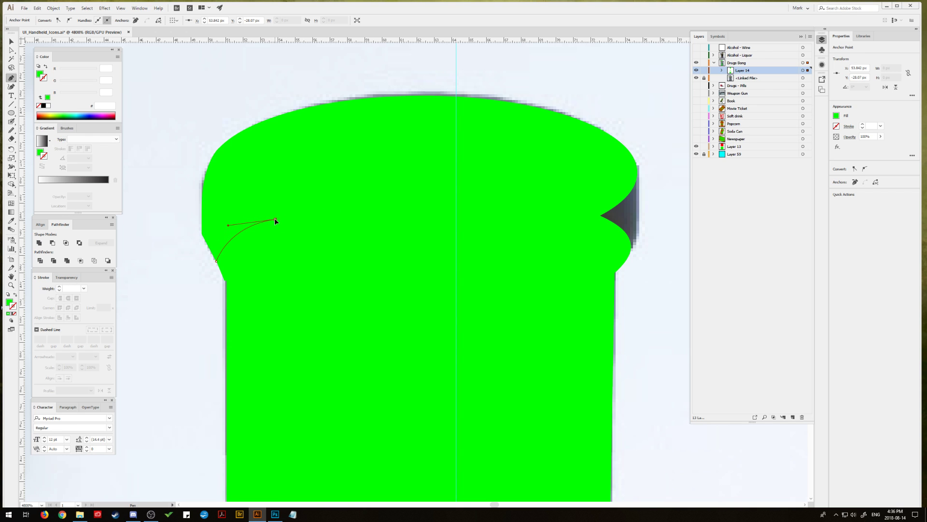
{"action": "left_click", "coordinate": [276, 122]}
{"action": "left_click_drag", "start_coordinate": [219, 148], "coordinate": [202, 163]}
{"action": "key", "text": "v"}
{"action": "left_click", "coordinate": [161, 75]}
Step: Duplicate the left rim piece, reflect the copy across the vertical axis and place it over the rim's right side
{"action": "mouse_move", "coordinate": [237, 220]}
{"action": "left_mouse_down"}
{"action": "mouse_move", "coordinate": [296, 205]}
{"action": "mouse_move", "coordinate": [488, 221]}
{"action": "left_mouse_up"}
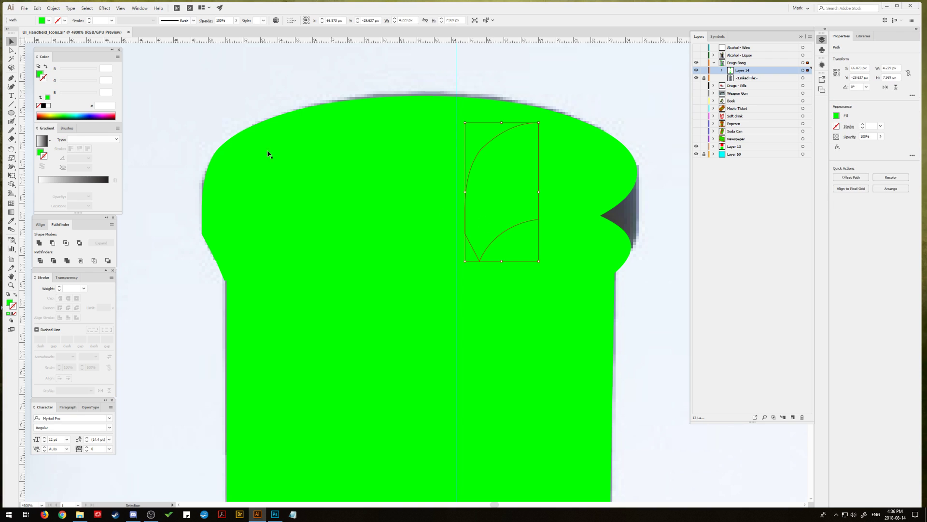
{"action": "left_click", "coordinate": [48, 10]}
{"action": "mouse_move", "coordinate": [63, 16]}
{"action": "left_click", "coordinate": [165, 43]}
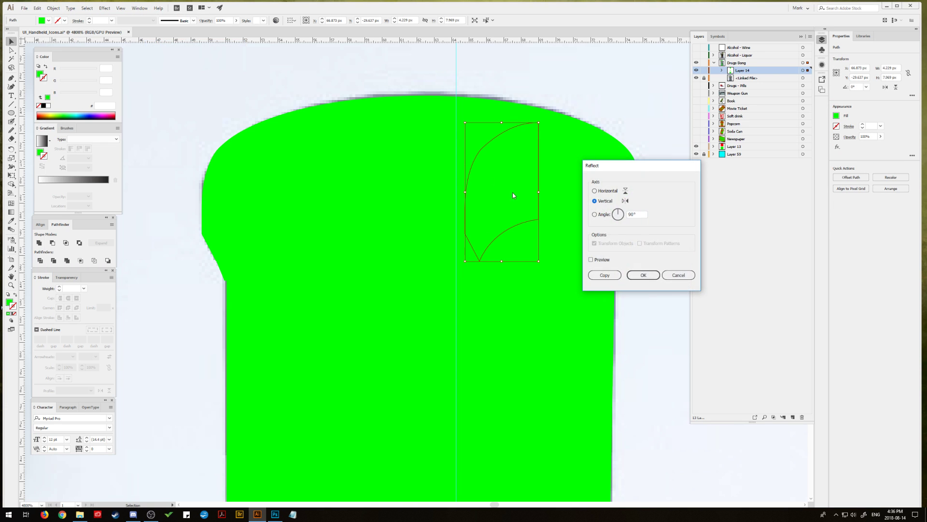
{"action": "left_click", "coordinate": [643, 274]}
{"action": "left_click_drag", "start_coordinate": [519, 209], "coordinate": [621, 213]}
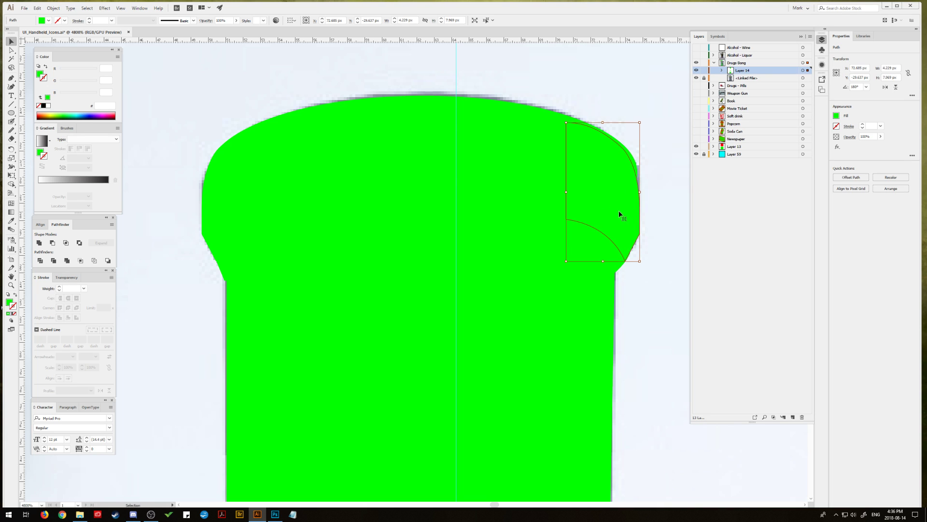
{"action": "left_click", "coordinate": [571, 92]}
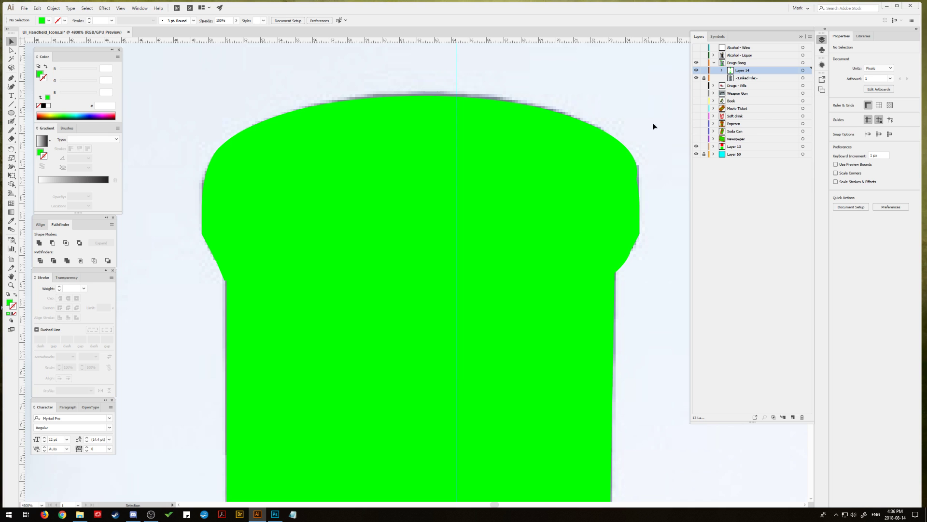
Step: Draw a green filled ellipse of about 10 × 13 px over the opening of the side bowl
{"action": "scroll", "coordinate": [447, 239], "scroll_direction": "down", "scroll_amount": 5}
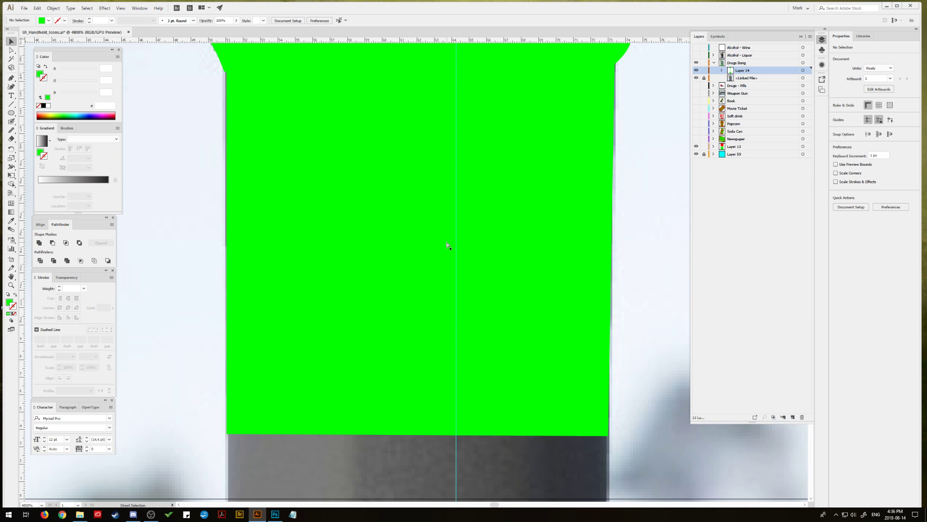
{"action": "key", "text": "ctrl+minus"}
{"action": "key", "text": "ctrl+minus"}
{"action": "key", "text": "ctrl+minus"}
{"action": "scroll", "coordinate": [433, 261], "scroll_direction": "down", "scroll_amount": 4}
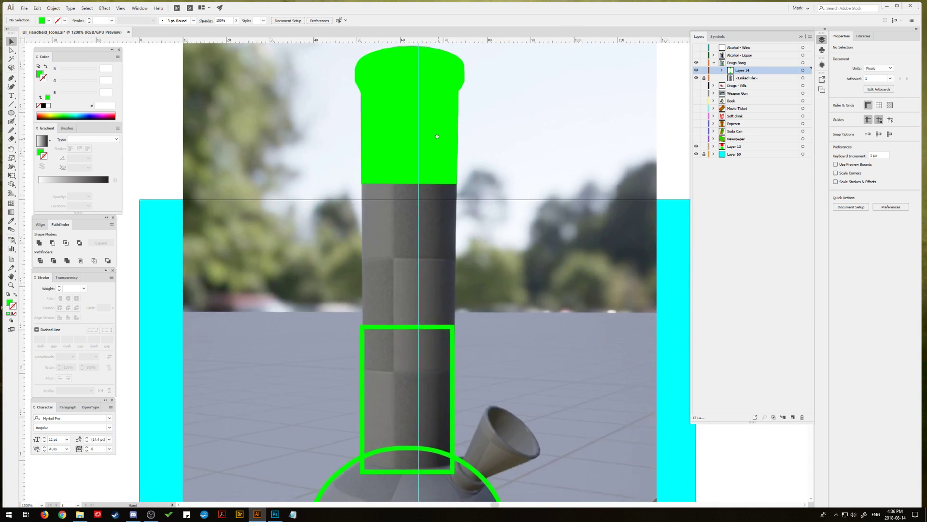
{"action": "scroll", "coordinate": [455, 171], "scroll_direction": "down", "scroll_amount": 3}
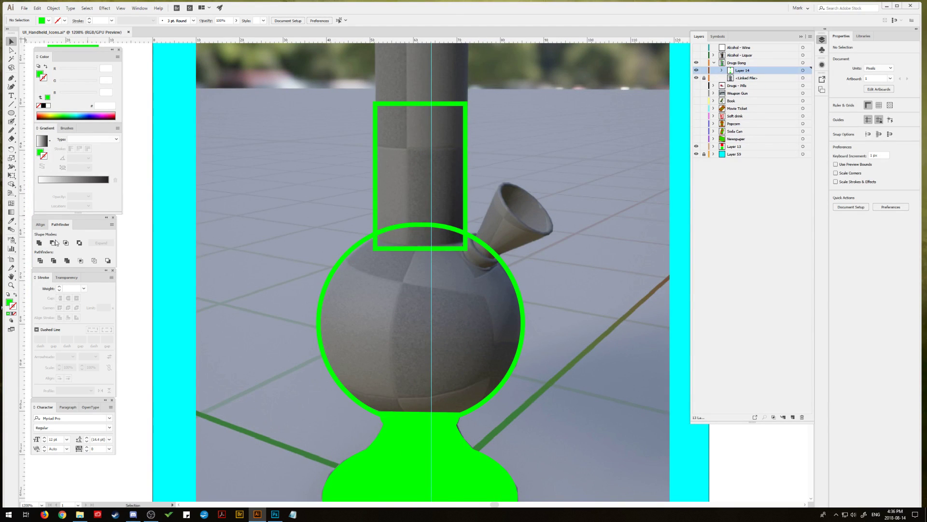
{"action": "left_click", "coordinate": [11, 285]}
{"action": "left_click", "coordinate": [505, 238]}
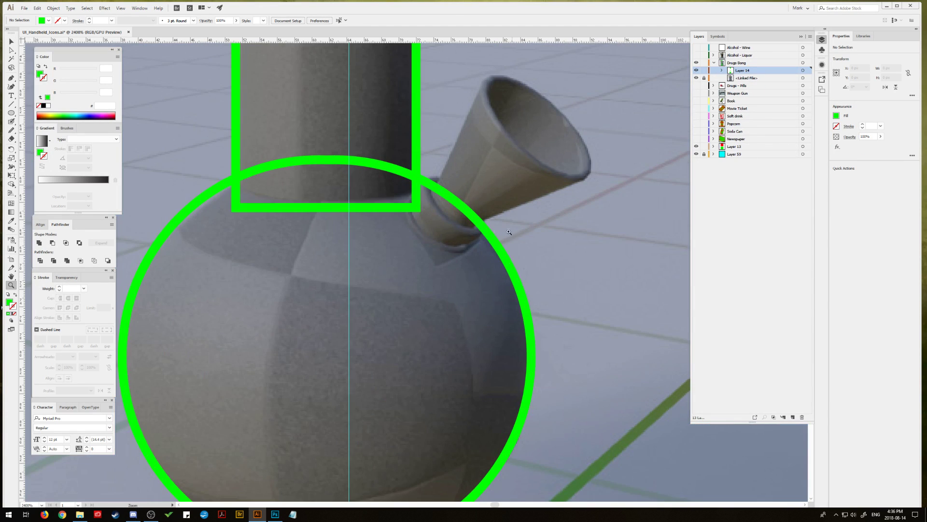
{"action": "left_click_drag", "start_coordinate": [441, 224], "coordinate": [385, 309]}
{"action": "left_click", "coordinate": [372, 302]}
{"action": "left_click", "coordinate": [11, 42]}
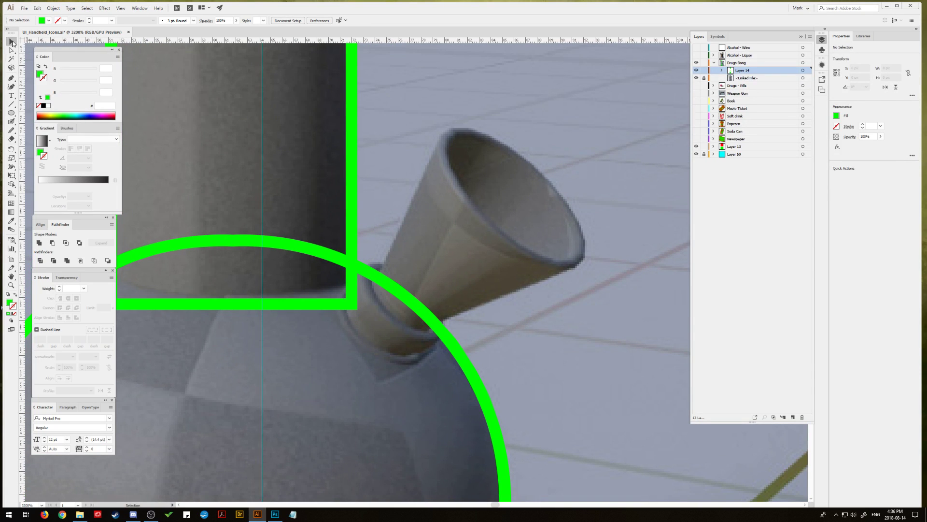
{"action": "left_click", "coordinate": [11, 112]}
{"action": "left_click_drag", "start_coordinate": [441, 133], "coordinate": [551, 286]}
{"action": "left_click", "coordinate": [12, 42]}
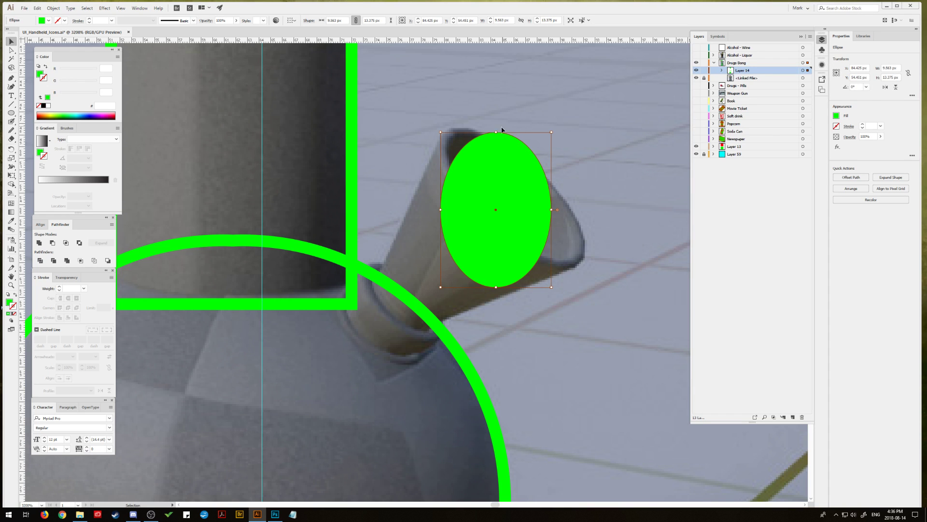
Step: Rotate the ellipse to about 48° and resize it to about 6.5 × 16 px to fit the bowl's opening
{"action": "left_click_drag", "start_coordinate": [496, 128], "coordinate": [427, 143]}
{"action": "left_click_drag", "start_coordinate": [460, 246], "coordinate": [493, 214]}
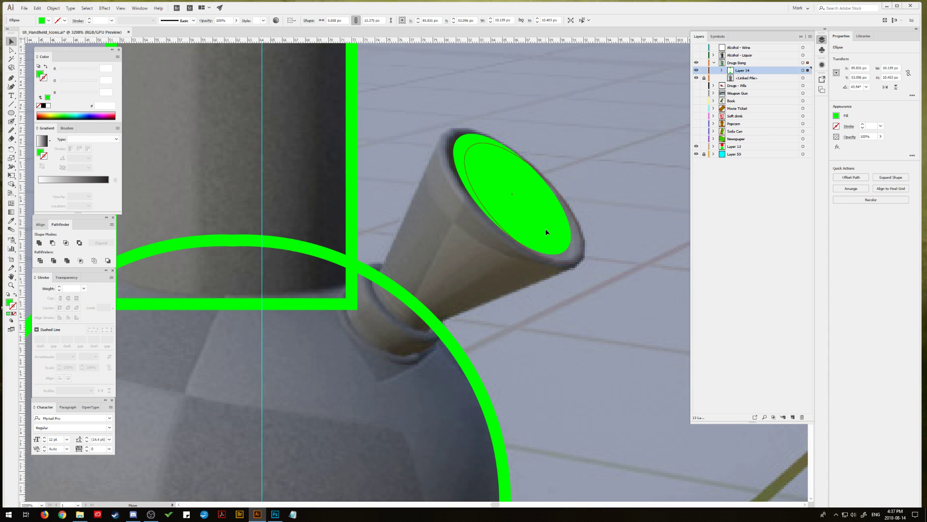
{"action": "left_click_drag", "start_coordinate": [463, 161], "coordinate": [425, 161]}
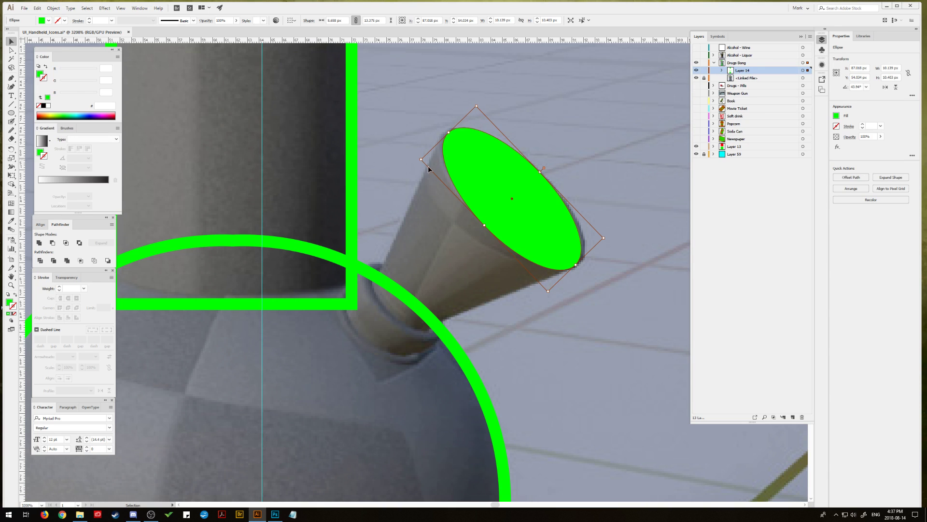
{"action": "left_click_drag", "start_coordinate": [606, 237], "coordinate": [610, 232]}
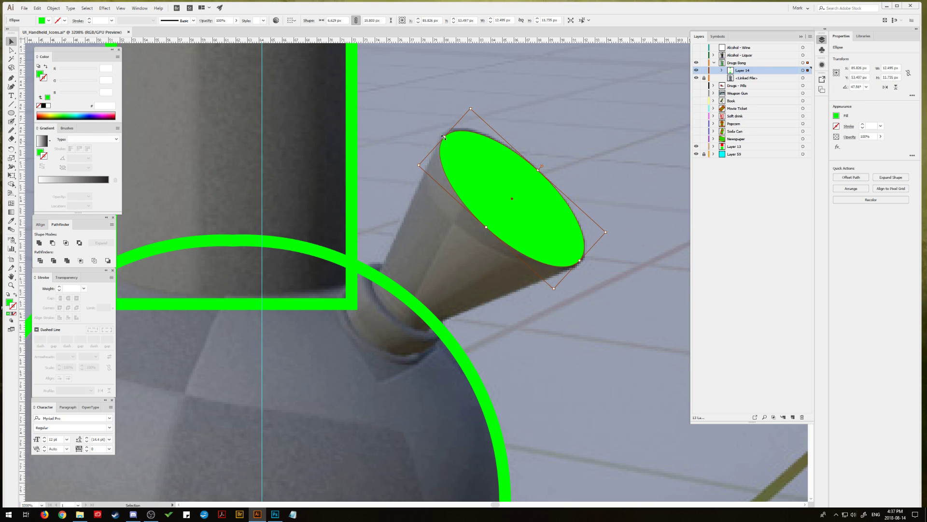
{"action": "left_click_drag", "start_coordinate": [470, 109], "coordinate": [468, 107]}
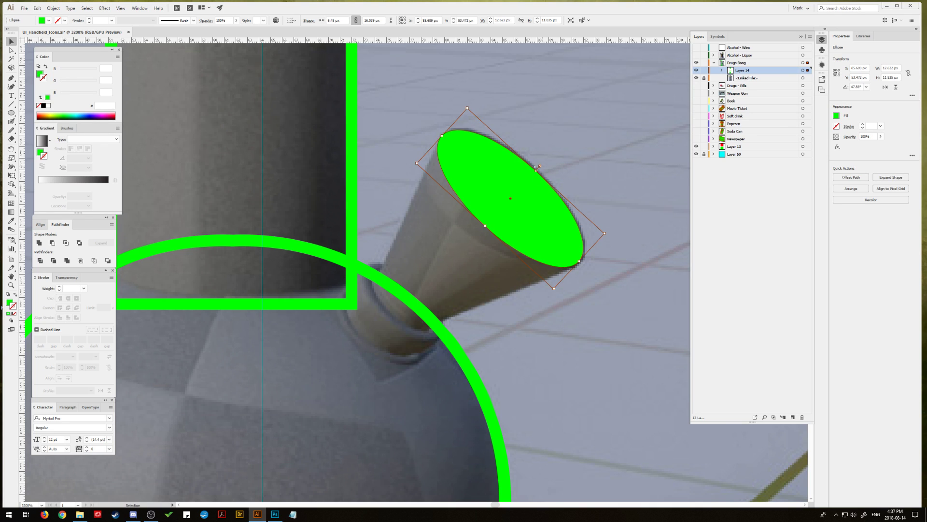
{"action": "left_click", "coordinate": [390, 142]}
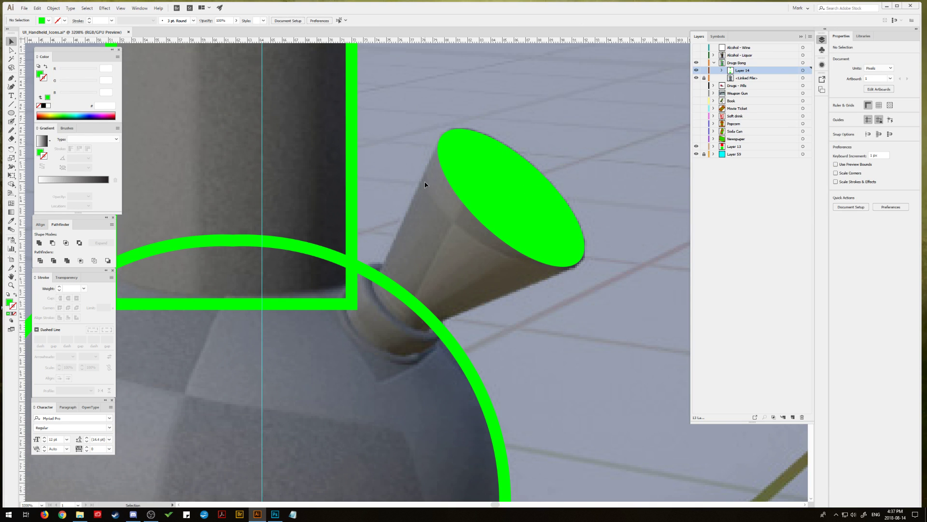
Step: Draw a second ellipse at the bowl's narrow base, tilt it to match the bowl and fit it to about 7 × 4 px
{"action": "key", "text": "l"}
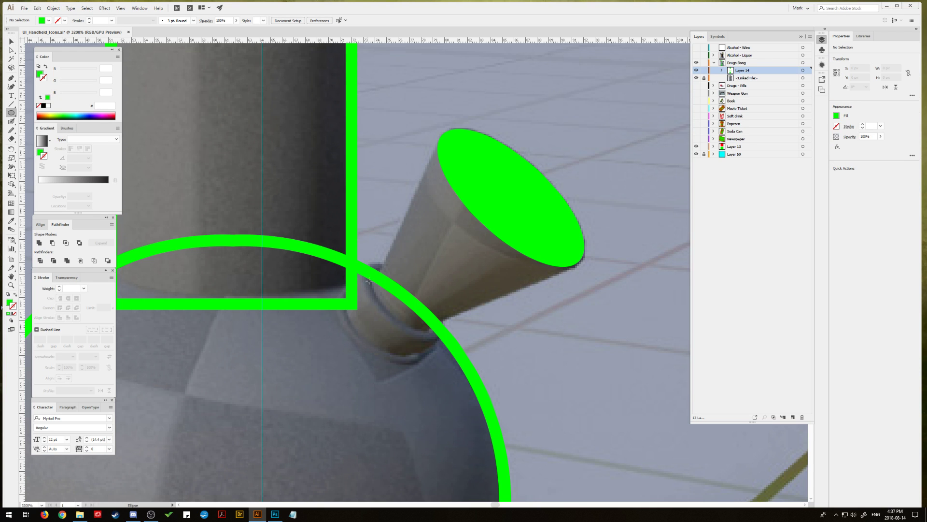
{"action": "left_click_drag", "start_coordinate": [370, 274], "coordinate": [450, 331]}
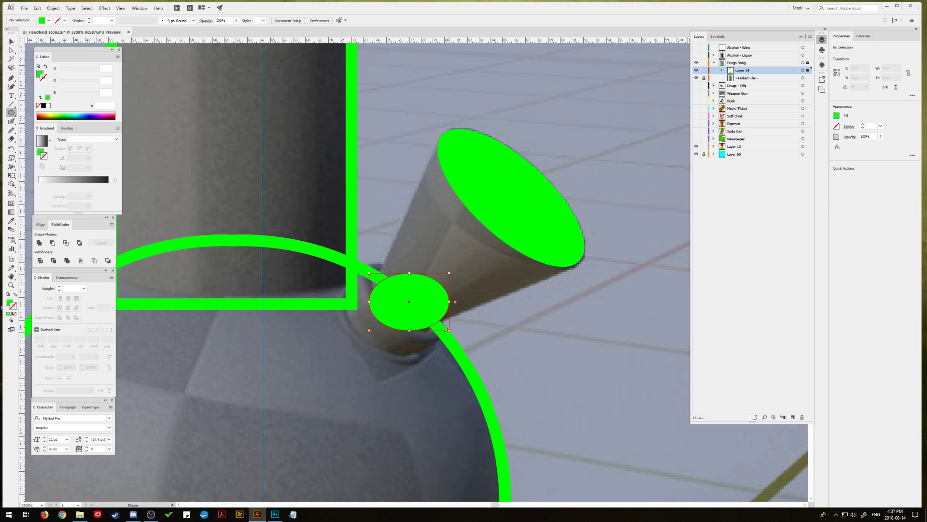
{"action": "left_click", "coordinate": [10, 42]}
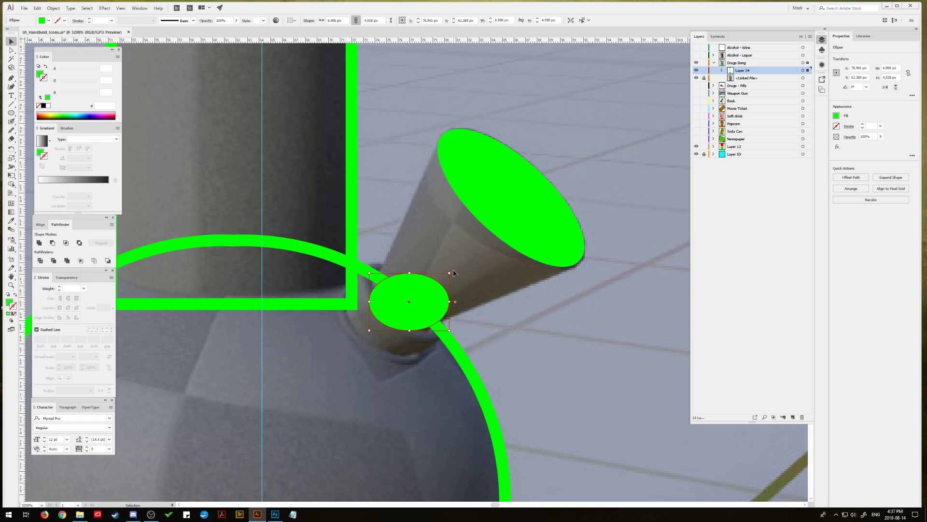
{"action": "left_click_drag", "start_coordinate": [455, 273], "coordinate": [417, 281]}
{"action": "left_click_drag", "start_coordinate": [403, 299], "coordinate": [405, 300]}
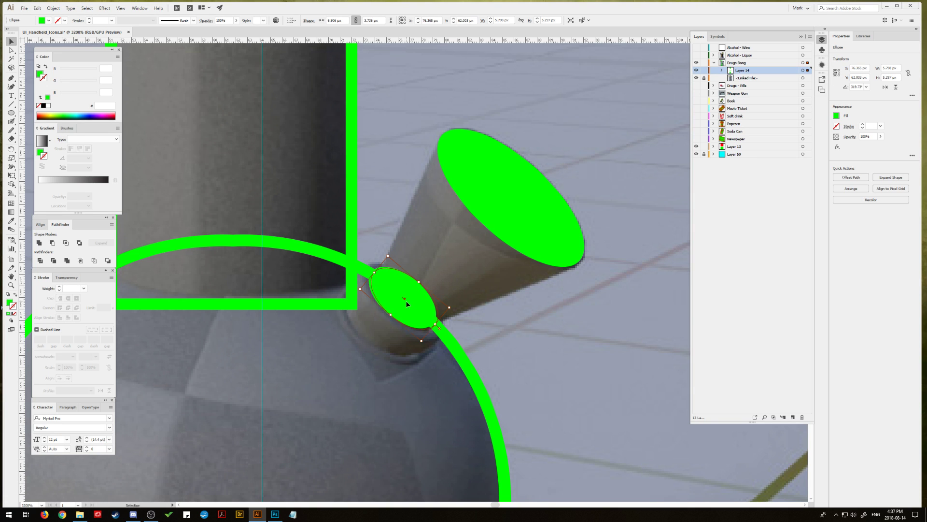
{"action": "left_click", "coordinate": [395, 232]}
{"action": "left_click", "coordinate": [418, 297]}
{"action": "left_click", "coordinate": [292, 154]}
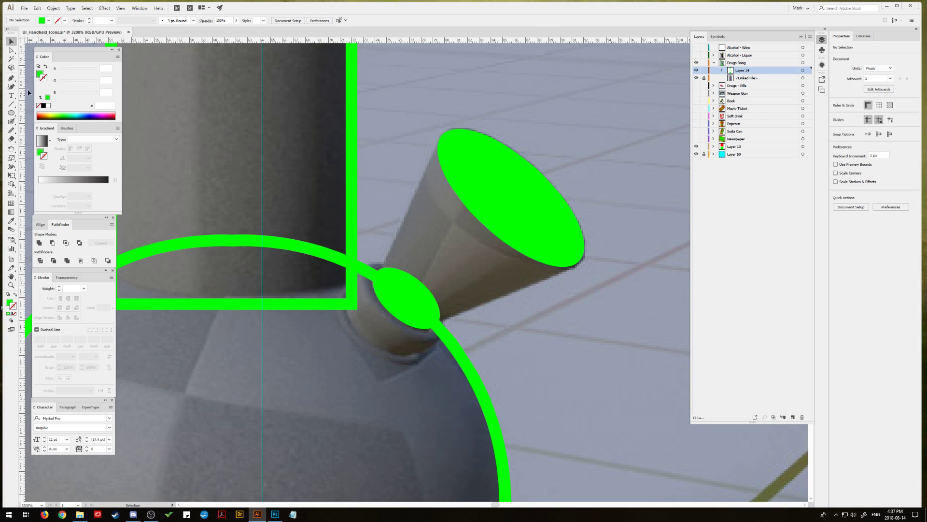
Step: Trace the bowl's cone with the Pen tool as a closed green shape joining the opening ellipse to the base ellipse
{"action": "left_click", "coordinate": [11, 78]}
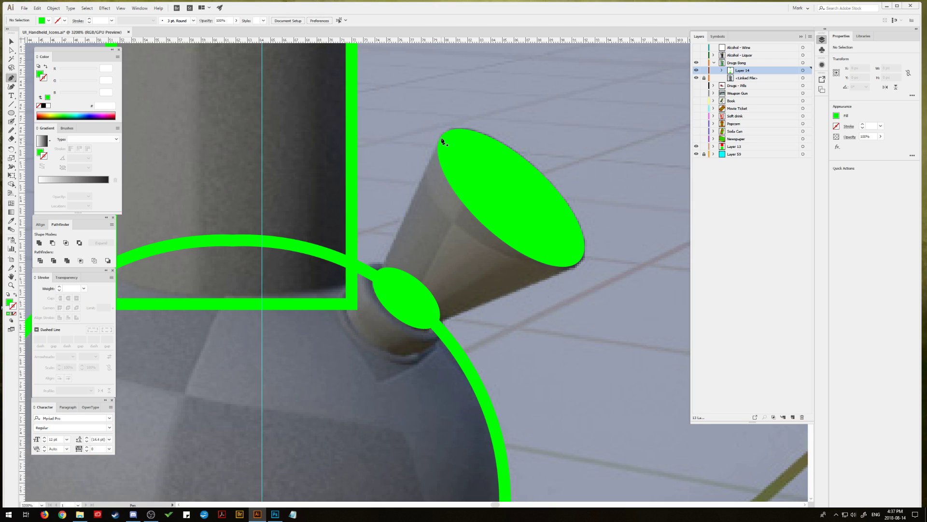
{"action": "left_click", "coordinate": [442, 136]}
{"action": "left_click", "coordinate": [379, 275]}
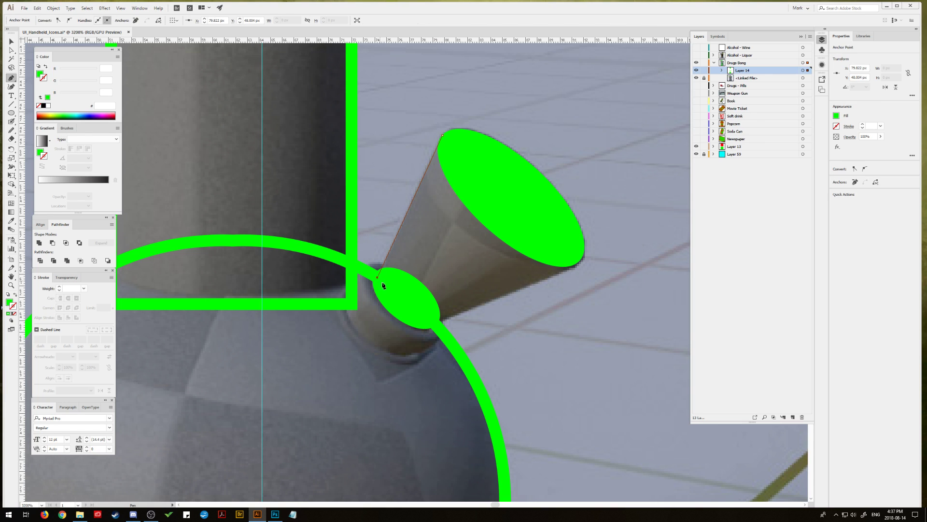
{"action": "left_click", "coordinate": [429, 325]}
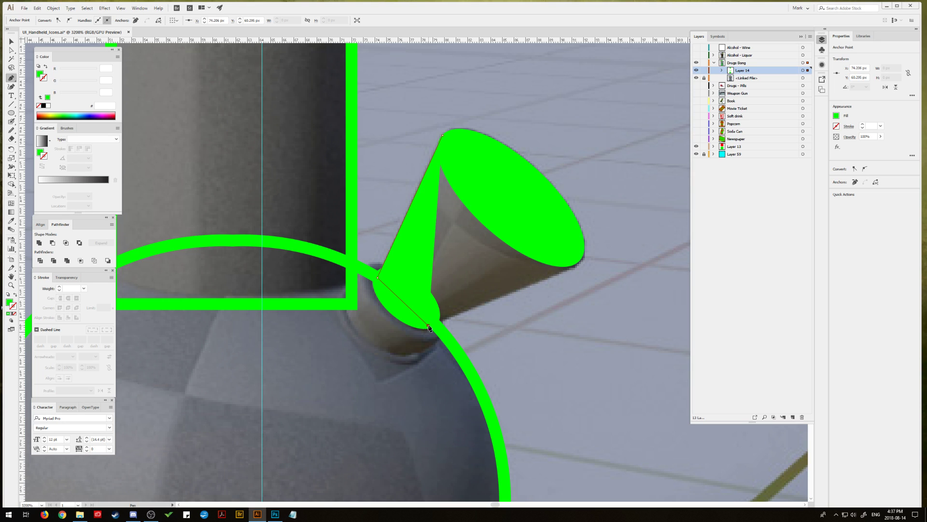
{"action": "left_click", "coordinate": [572, 268]}
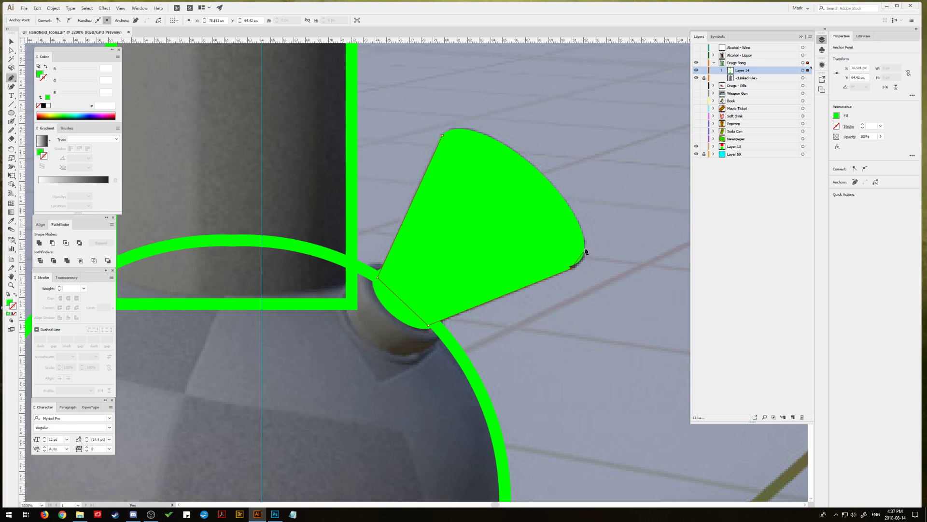
{"action": "left_click_drag", "start_coordinate": [585, 246], "coordinate": [582, 235]}
{"action": "left_click", "coordinate": [584, 246]}
{"action": "left_click", "coordinate": [442, 138]}
{"action": "key", "text": "v"}
{"action": "left_click", "coordinate": [387, 82]}
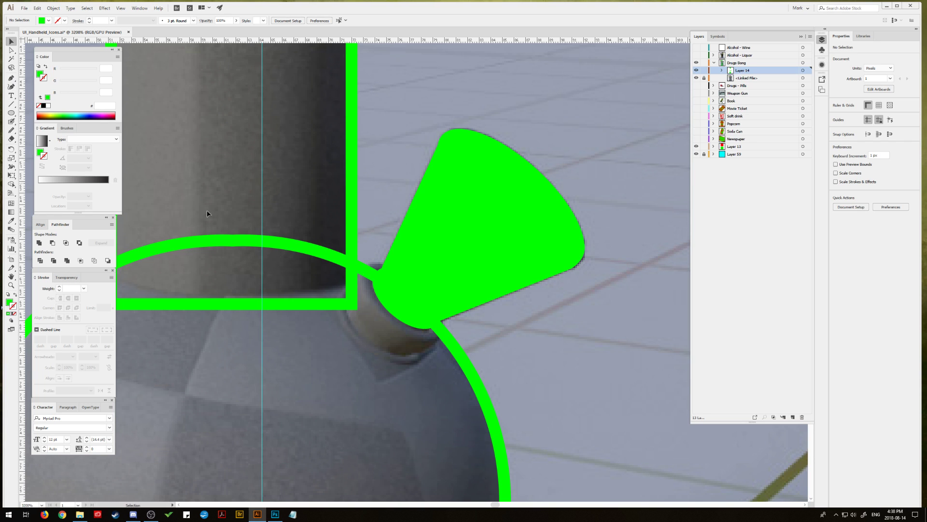
Step: Duplicate the side bowl's base ellipse onto the dark socket below it and enlarge the copy to about 9.5 × 6 px
{"action": "left_click_drag", "start_coordinate": [397, 317], "coordinate": [365, 345]}
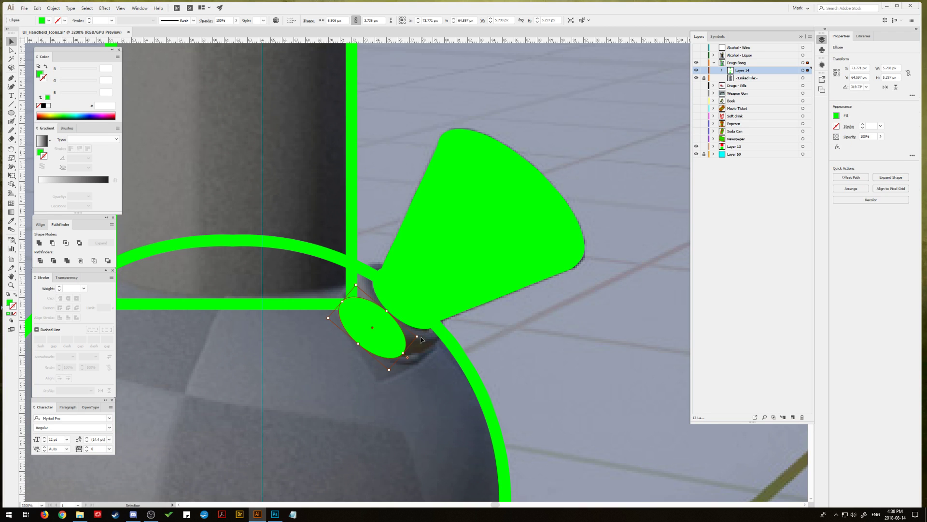
{"action": "left_click_drag", "start_coordinate": [419, 336], "coordinate": [448, 336]}
{"action": "mouse_move", "coordinate": [370, 270]}
{"action": "left_mouse_down"}
{"action": "mouse_move", "coordinate": [378, 264]}
{"action": "mouse_move", "coordinate": [367, 265]}
{"action": "left_mouse_up"}
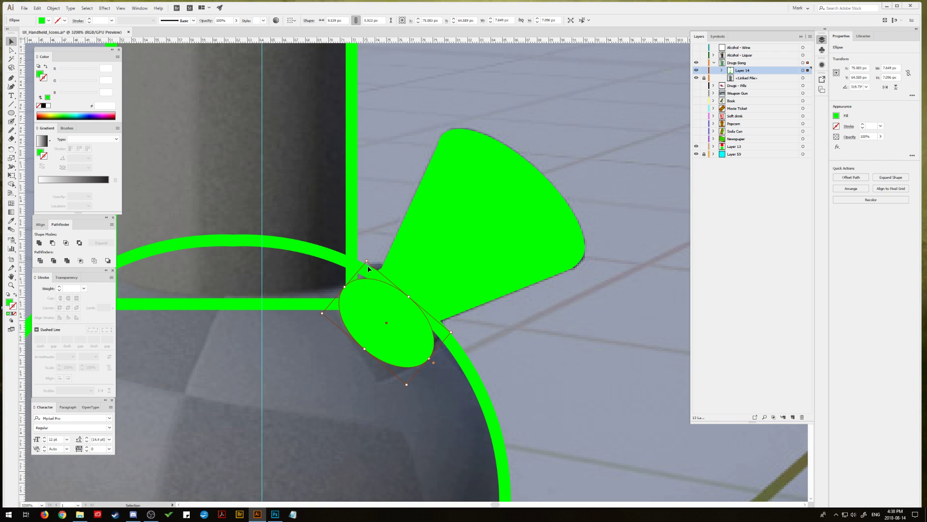
{"action": "left_click", "coordinate": [467, 338]}
{"action": "left_click_drag", "start_coordinate": [398, 336], "coordinate": [332, 397]}
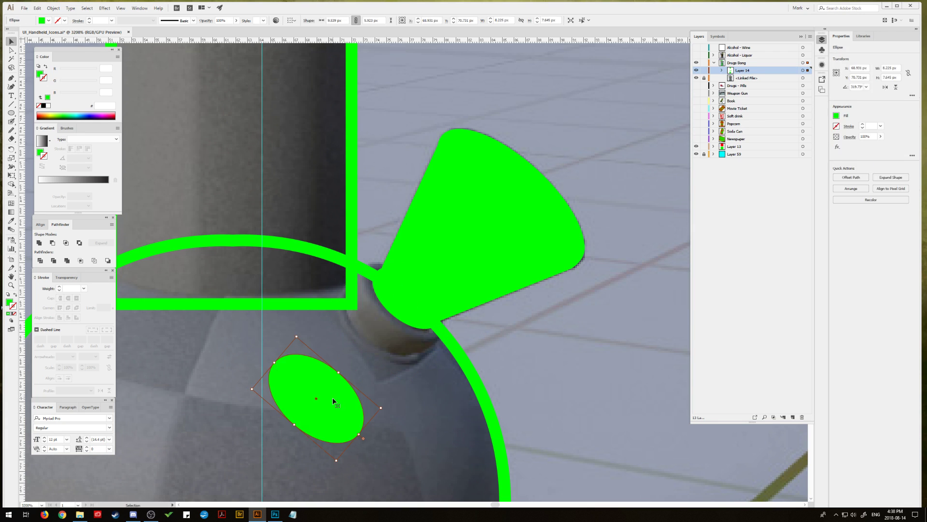
{"action": "key", "text": "ctrl+z"}
Step: Turn the socket ellipse into a 1 pt green outline without fill and widen it to about 9.5 × 7 px around the socket
{"action": "left_click", "coordinate": [15, 294]}
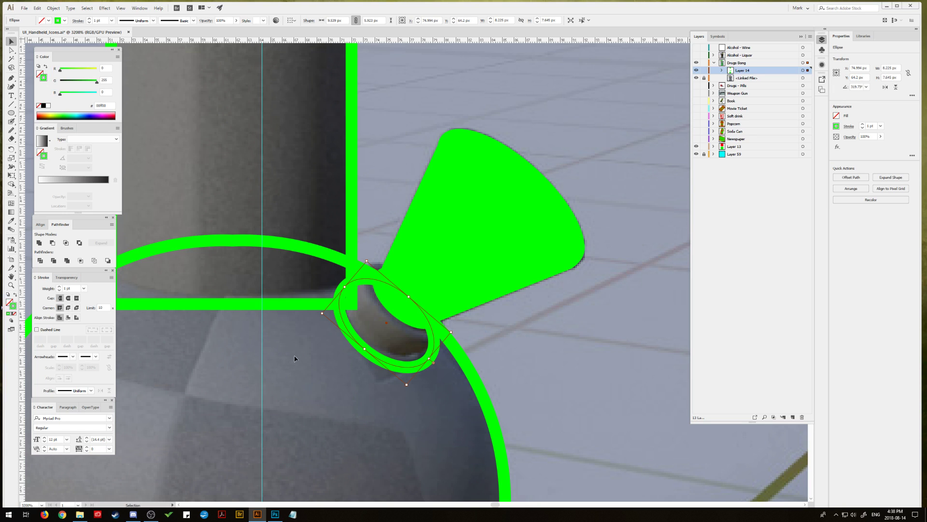
{"action": "left_click", "coordinate": [482, 327]}
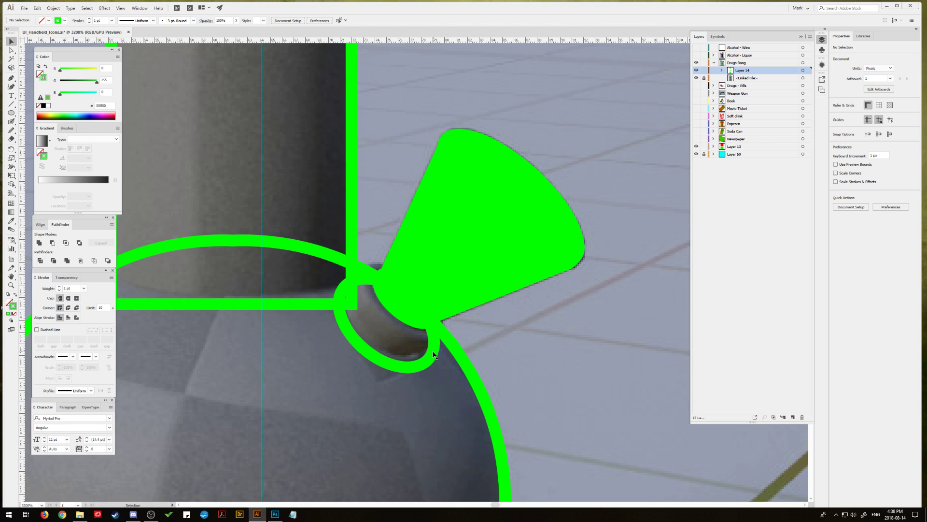
{"action": "left_click", "coordinate": [427, 313]}
{"action": "left_click_drag", "start_coordinate": [409, 297], "coordinate": [418, 285]}
{"action": "key", "text": "a"}
{"action": "key", "text": "v"}
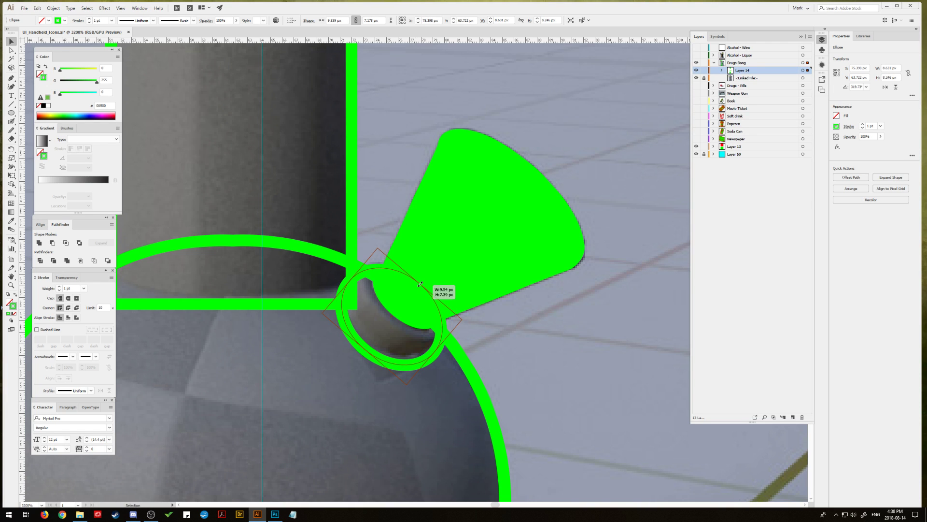
{"action": "left_click_drag", "start_coordinate": [364, 347], "coordinate": [408, 380]}
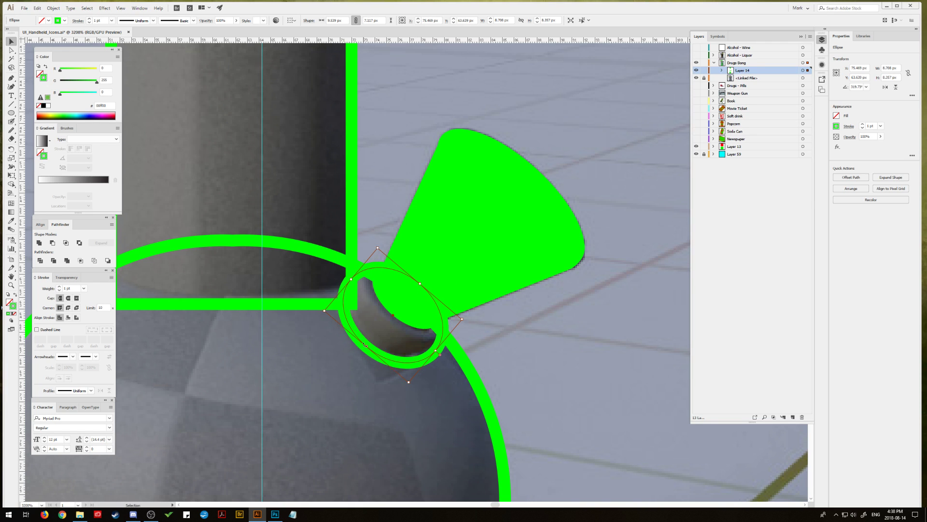
{"action": "left_click", "coordinate": [559, 337]}
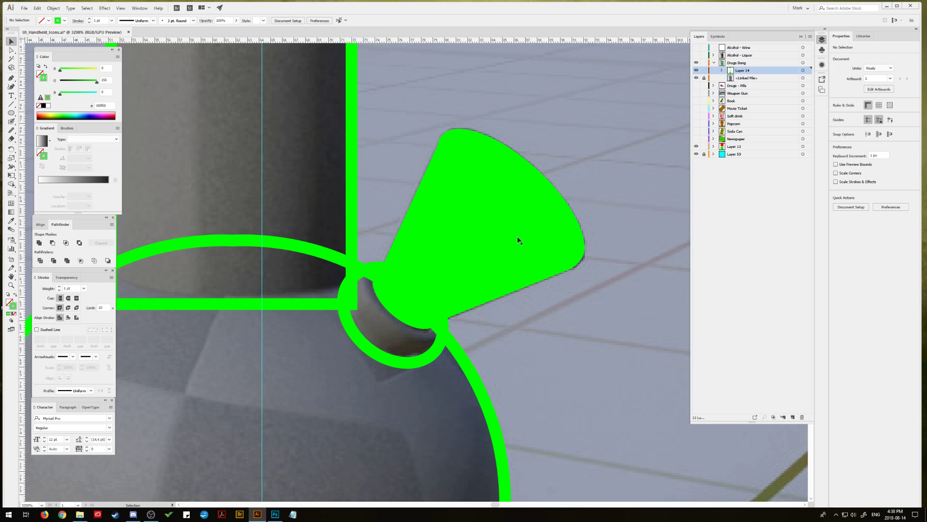
Step: Move the bowl's opening ellipse to the top of Layer 14's stacking order
{"action": "left_click", "coordinate": [499, 190]}
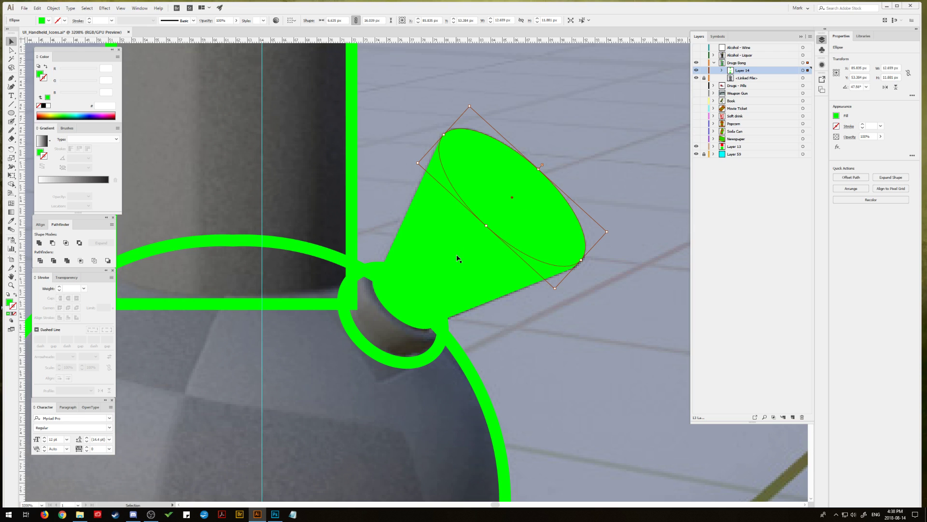
{"action": "left_click", "coordinate": [722, 71]}
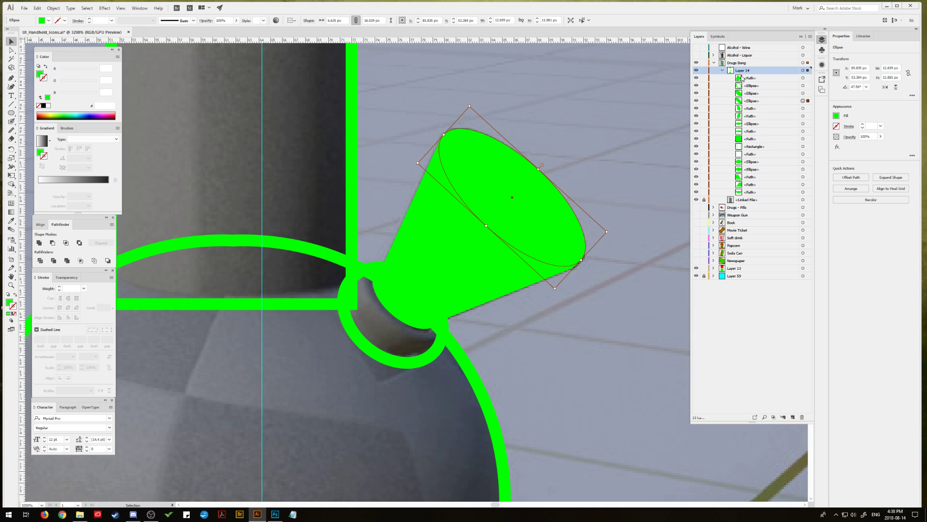
{"action": "left_click", "coordinate": [764, 101]}
{"action": "left_click_drag", "start_coordinate": [764, 97], "coordinate": [766, 78]}
{"action": "left_click", "coordinate": [317, 349]}
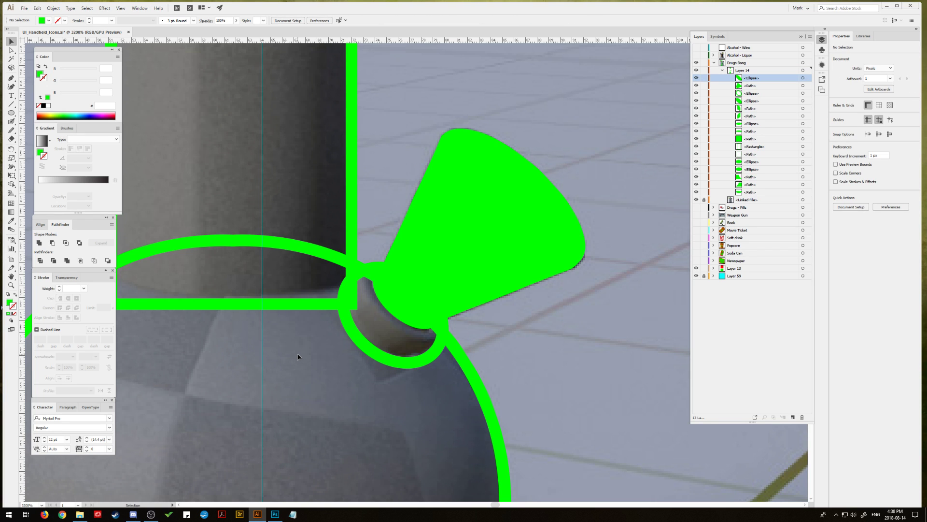
Step: Draw a downward-curving path across the tube's base with the Pen tool and give it a 3 pt green stroke without fill
{"action": "scroll", "coordinate": [283, 352], "scroll_direction": "left", "scroll_amount": 3}
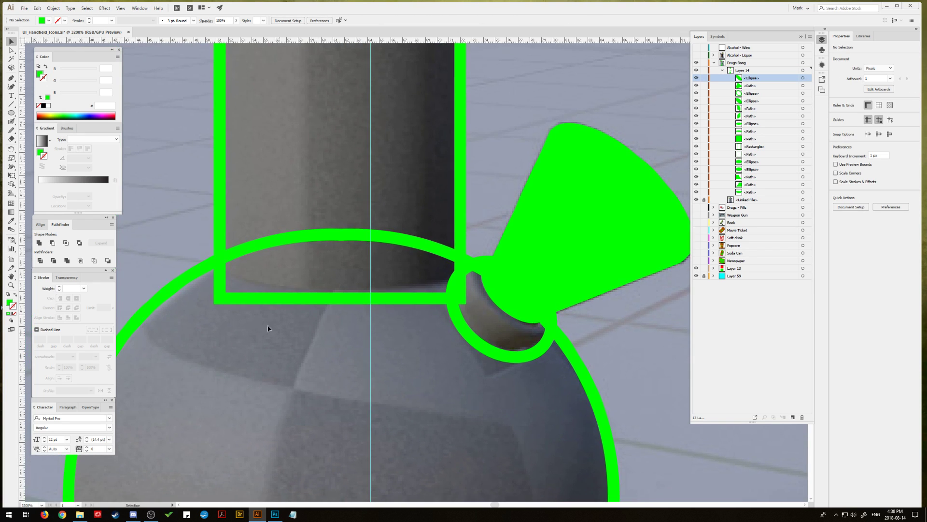
{"action": "left_click", "coordinate": [11, 78]}
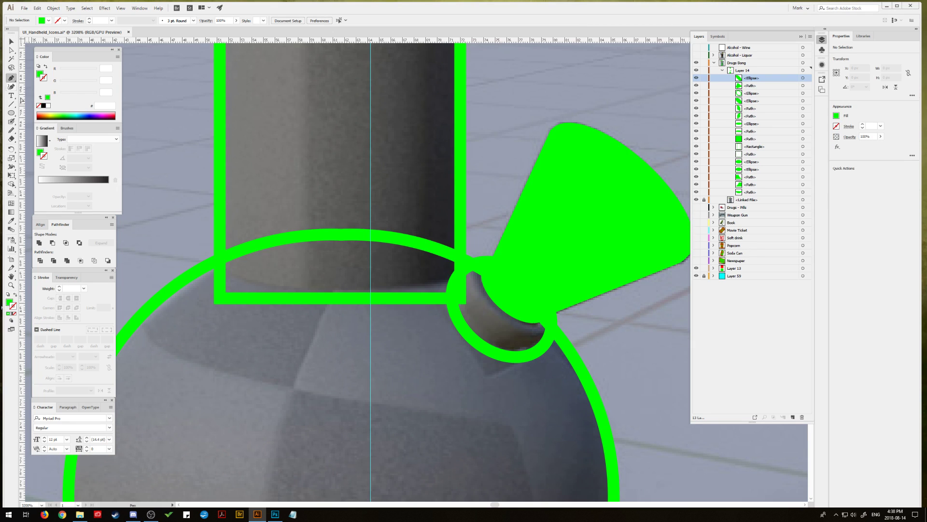
{"action": "left_click", "coordinate": [231, 274]}
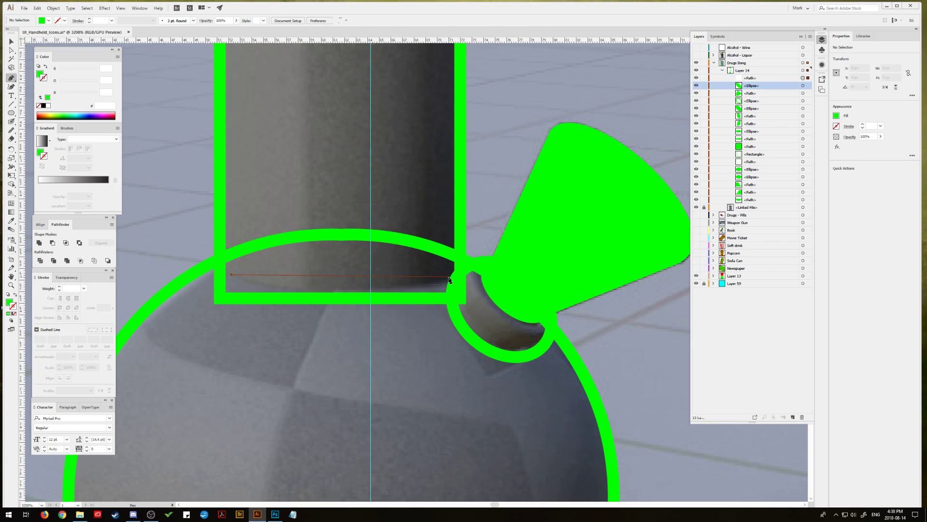
{"action": "left_click_drag", "start_coordinate": [446, 275], "coordinate": [550, 240]}
{"action": "left_click", "coordinate": [15, 295]}
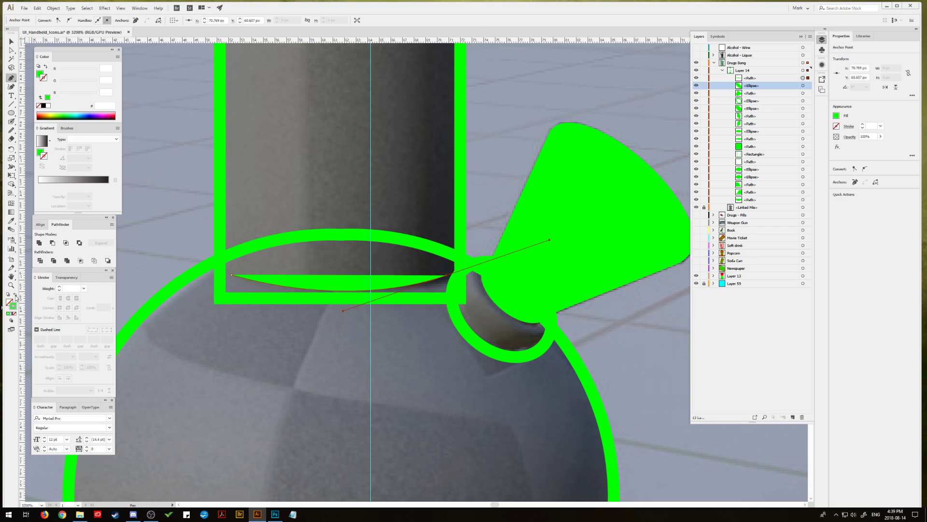
{"action": "left_click", "coordinate": [59, 286]}
{"action": "left_click", "coordinate": [59, 286]}
{"action": "left_click", "coordinate": [68, 298]}
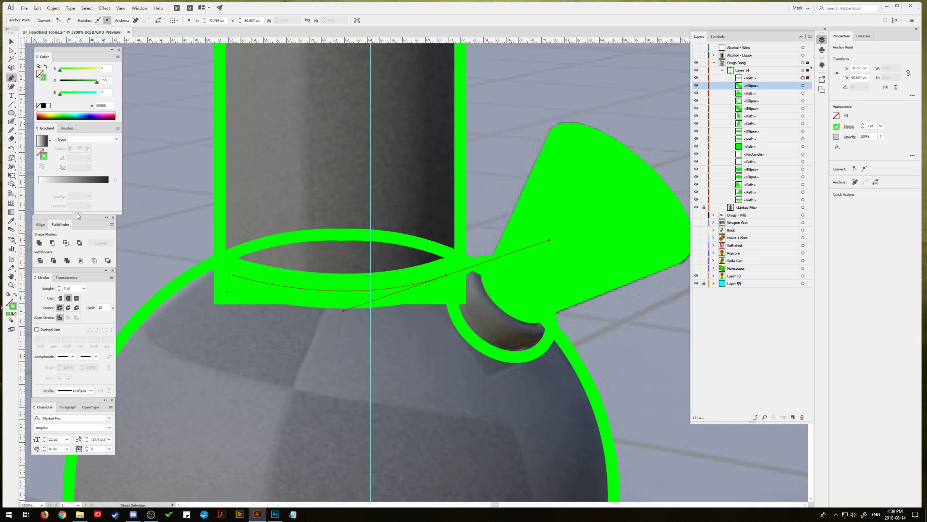
{"action": "left_click", "coordinate": [12, 43]}
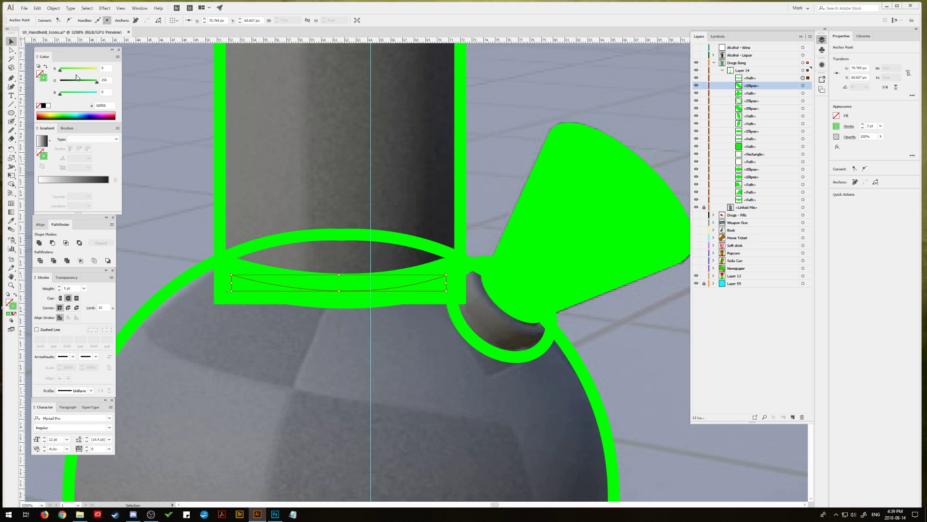
{"action": "left_click", "coordinate": [192, 128]}
Step: Hide the linked reference image and recolour all of Layer 14's artwork with the red swatch's fill using the Eyedropper
{"action": "key", "text": "ctrl+minus"}
{"action": "key", "text": "ctrl+minus"}
{"action": "key", "text": "ctrl+minus"}
{"action": "key", "text": "ctrl+minus"}
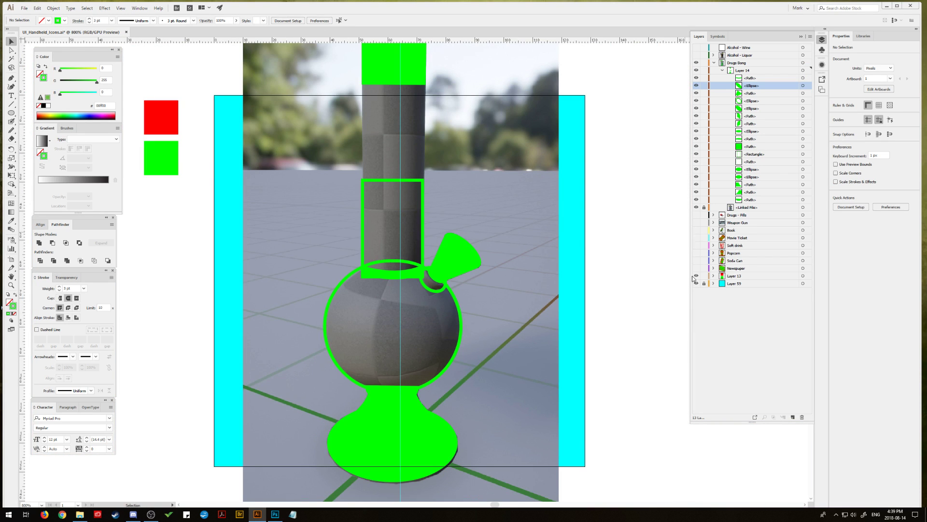
{"action": "left_click", "coordinate": [696, 208]}
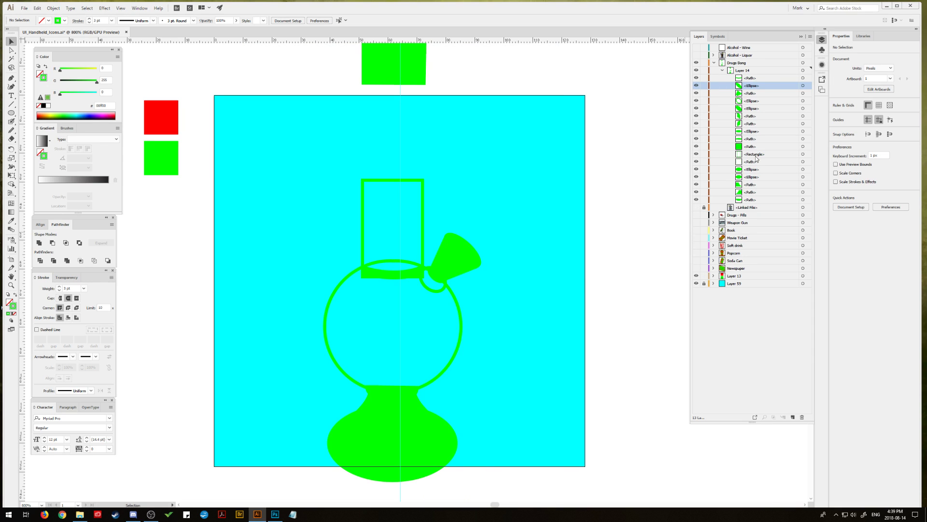
{"action": "left_click", "coordinate": [803, 70]}
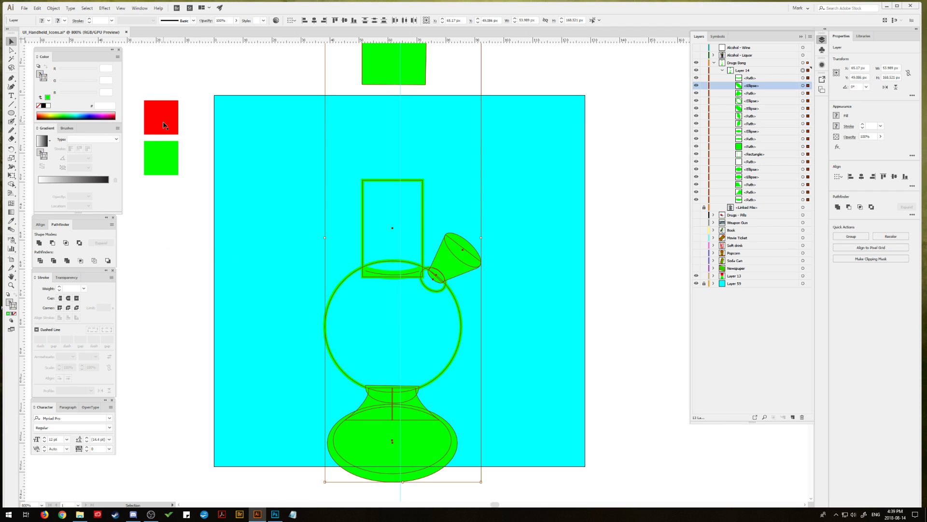
{"action": "key", "text": "i"}
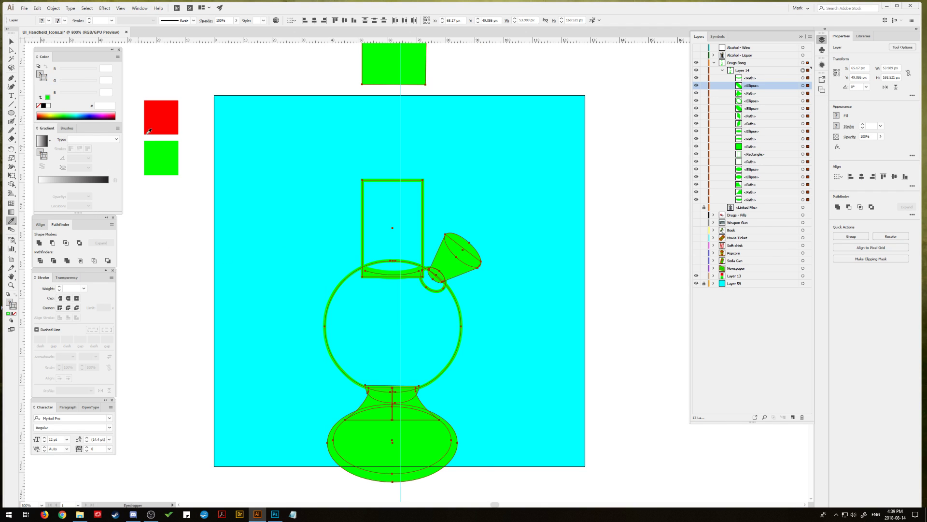
{"action": "left_click", "coordinate": [166, 118]}
{"action": "left_click", "coordinate": [10, 42]}
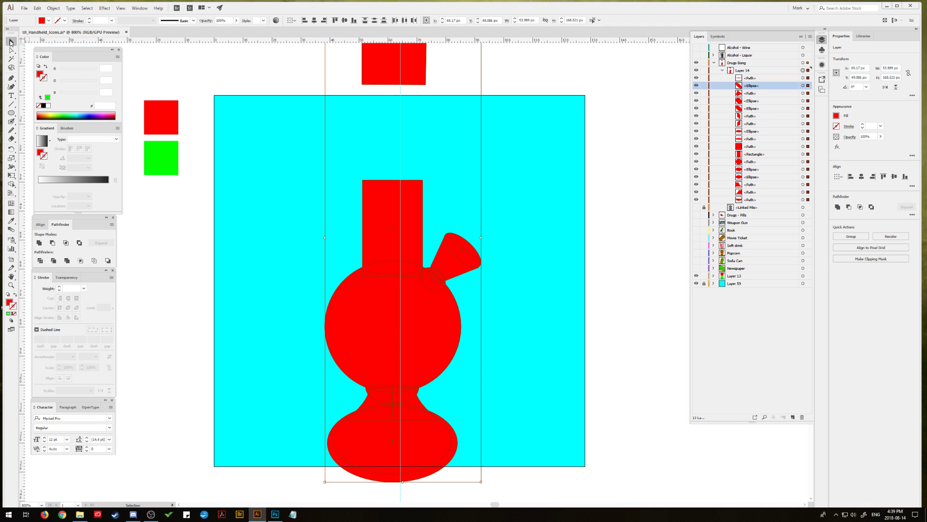
Step: Move the mouthpiece shapes straight down into the artboard so they overlap the top of the tube
{"action": "scroll", "coordinate": [561, 230], "scroll_direction": "up", "scroll_amount": 3}
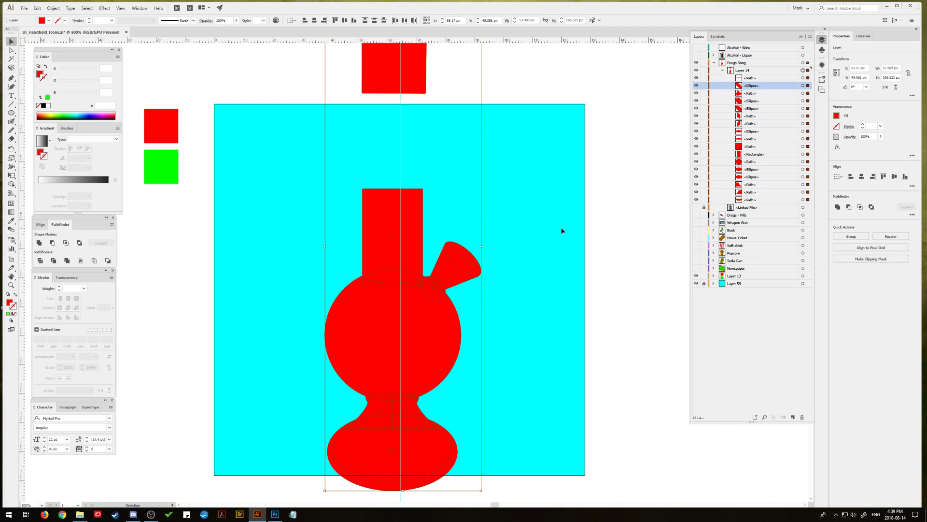
{"action": "left_click", "coordinate": [348, 50]}
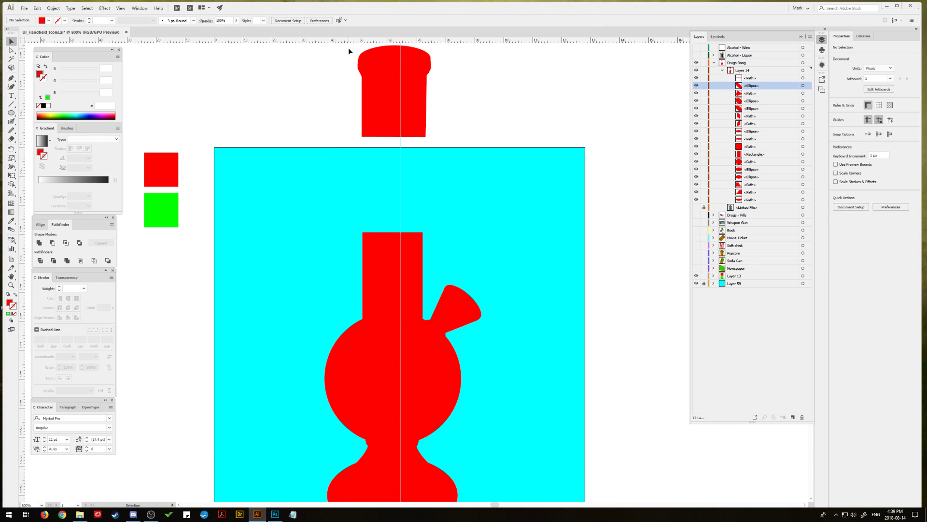
{"action": "left_click_drag", "start_coordinate": [349, 48], "coordinate": [415, 208]}
{"action": "scroll", "coordinate": [497, 258], "scroll_direction": "down", "scroll_amount": 3}
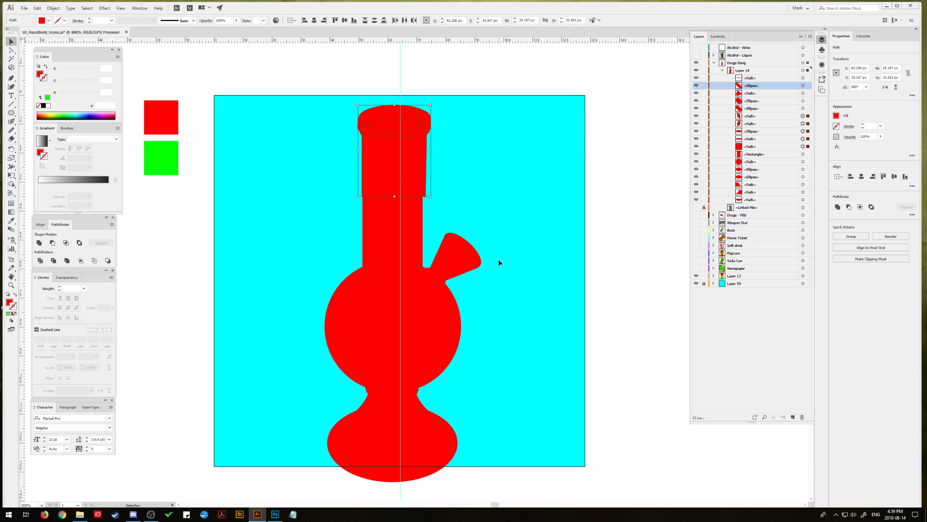
Step: Select the whole bong artwork and move it up until its base sits inside the artboard
{"action": "left_click_drag", "start_coordinate": [207, 88], "coordinate": [494, 473]}
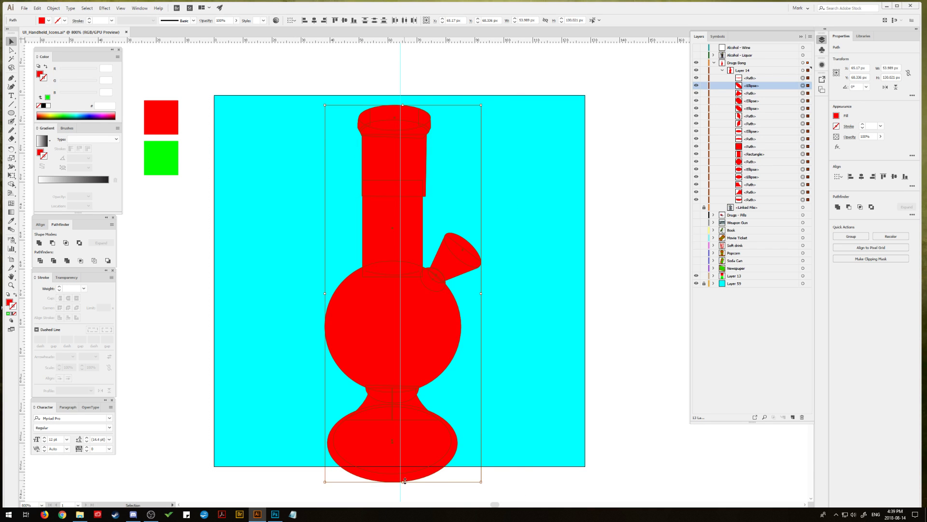
{"action": "left_click_drag", "start_coordinate": [431, 340], "coordinate": [433, 324]}
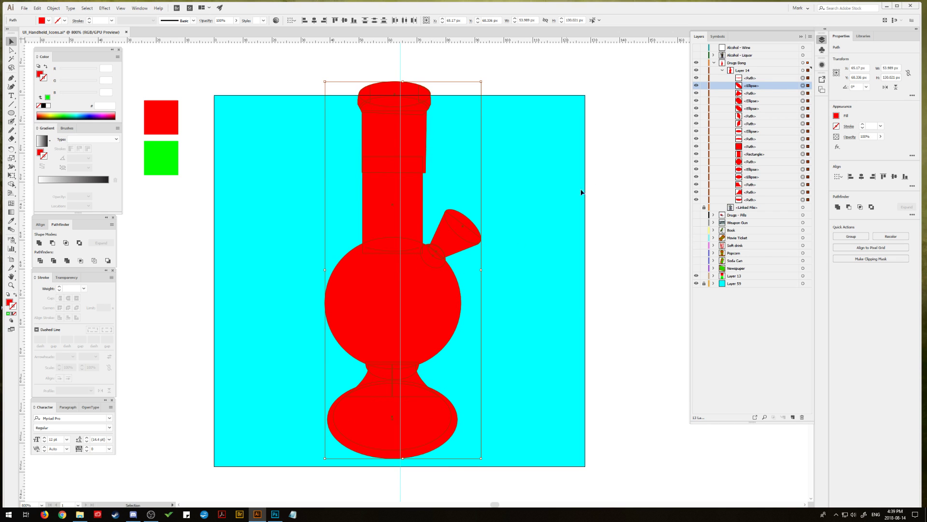
{"action": "left_click", "coordinate": [612, 81]}
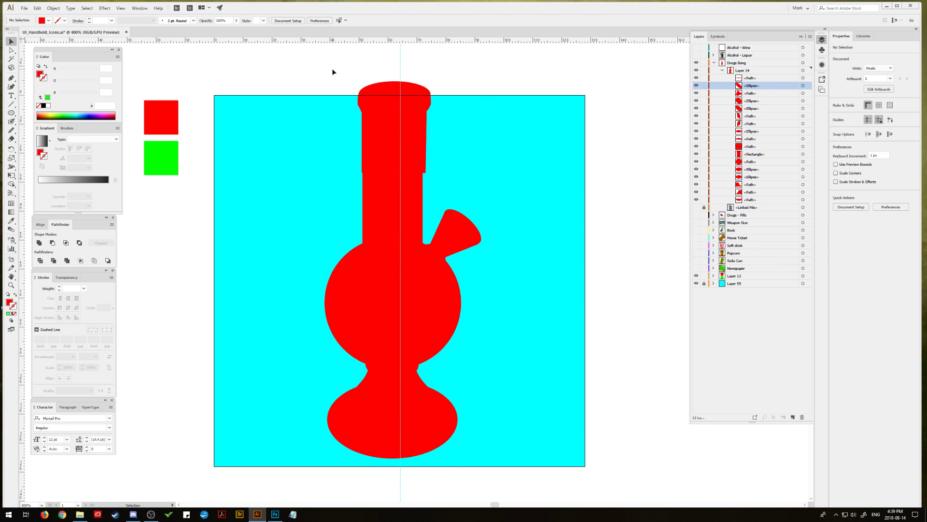
Step: Lower the mouthpiece shapes along the tube until the rim sits just inside the artboard's upper edge
{"action": "left_click_drag", "start_coordinate": [437, 125], "coordinate": [437, 126]}
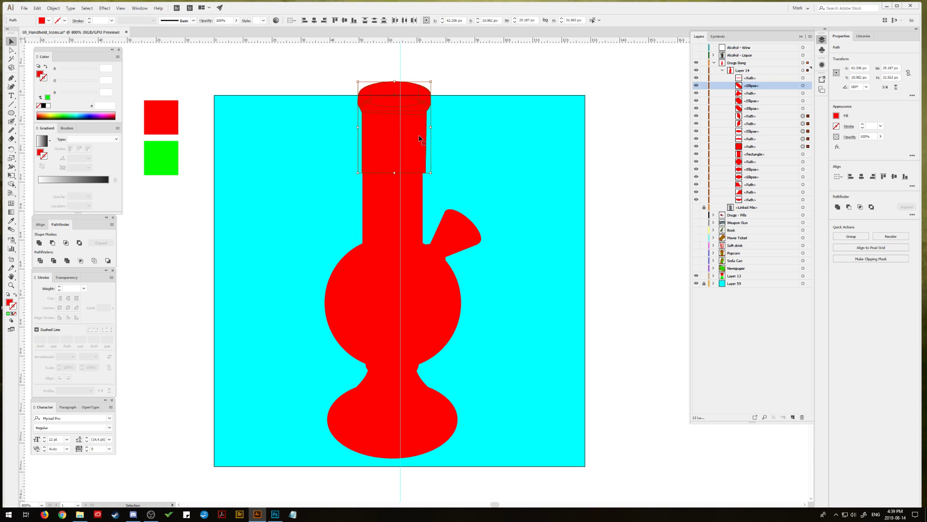
{"action": "left_click_drag", "start_coordinate": [415, 91], "coordinate": [413, 122]}
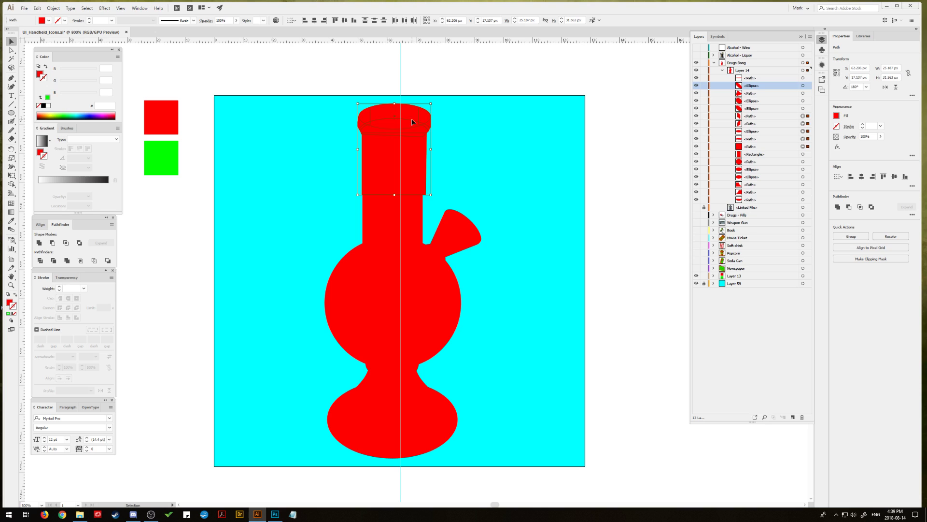
{"action": "left_click", "coordinate": [453, 77]}
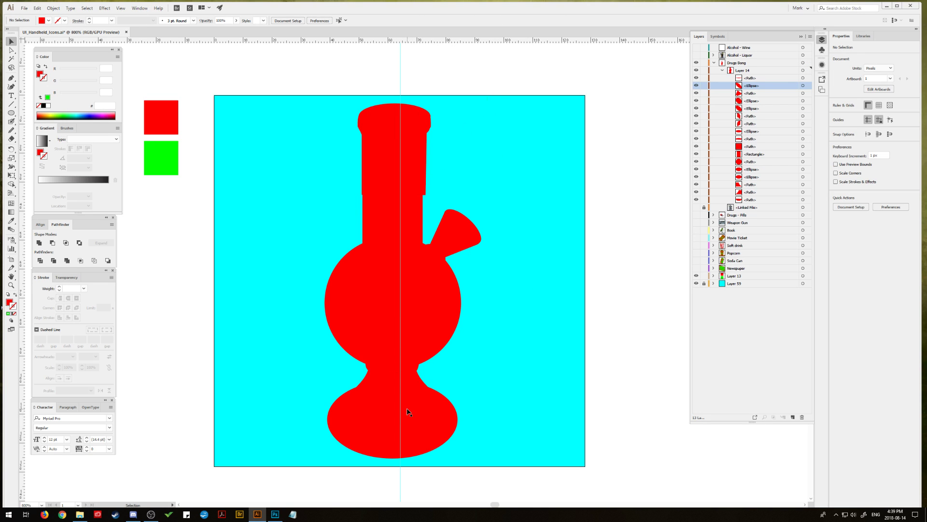
Step: Try to move the bowl and its joint shapes outward from the round chamber
{"action": "left_click", "coordinate": [449, 251]}
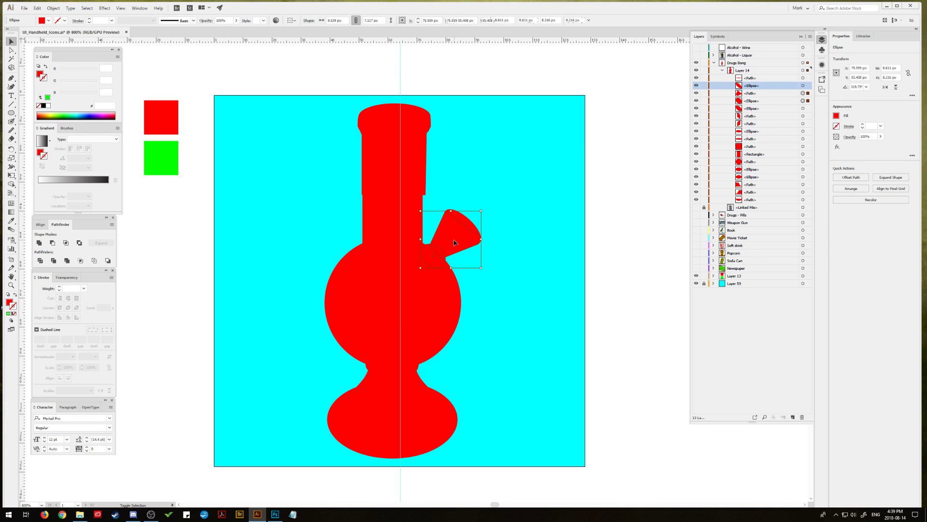
{"action": "left_click", "coordinate": [454, 237], "text": "shift"}
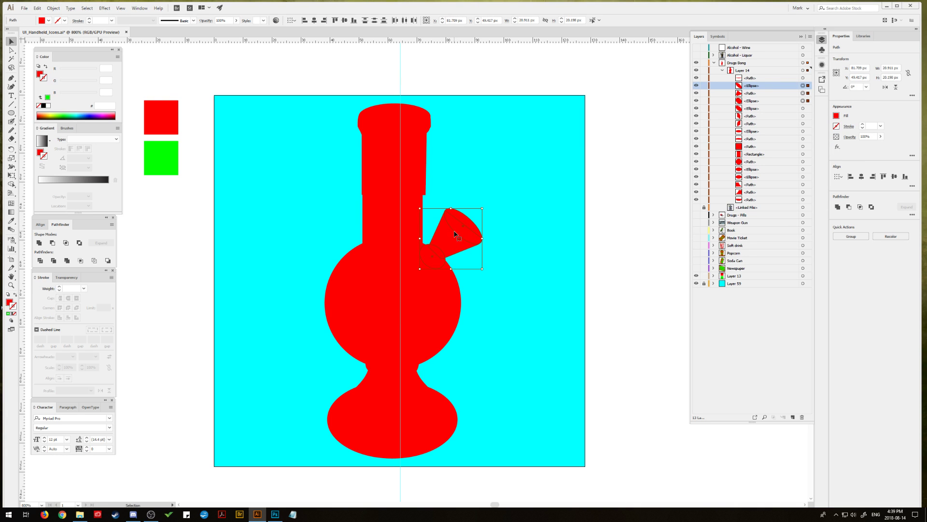
{"action": "left_click_drag", "start_coordinate": [454, 233], "coordinate": [462, 246]}
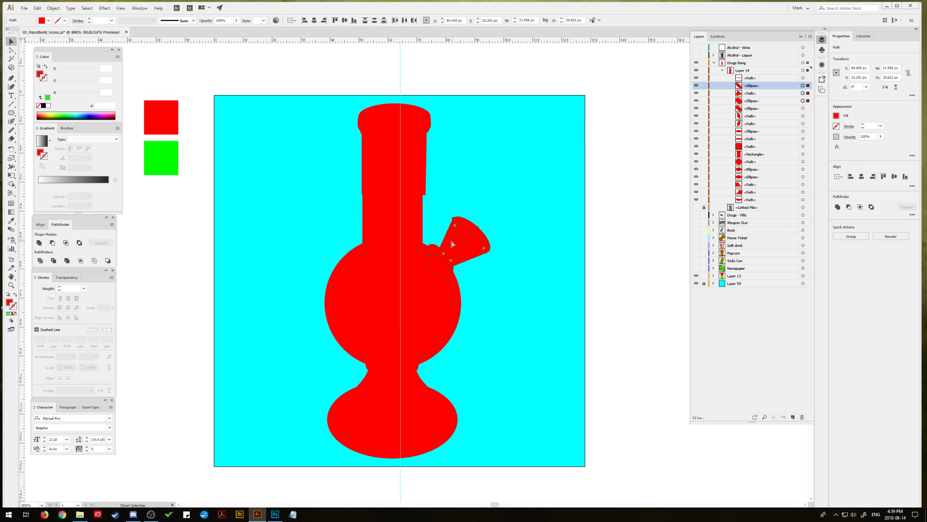
{"action": "key", "text": "ctrl+z"}
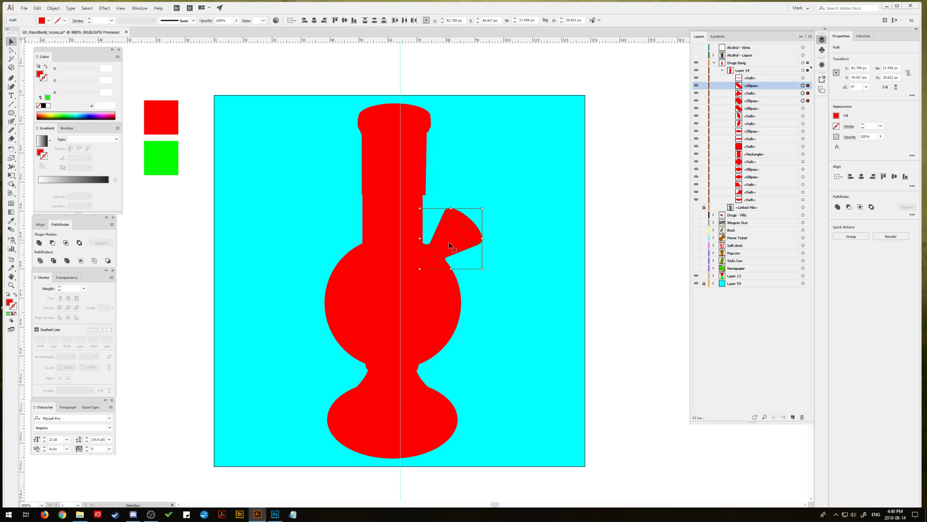
{"action": "left_click_drag", "start_coordinate": [449, 245], "coordinate": [465, 249]}
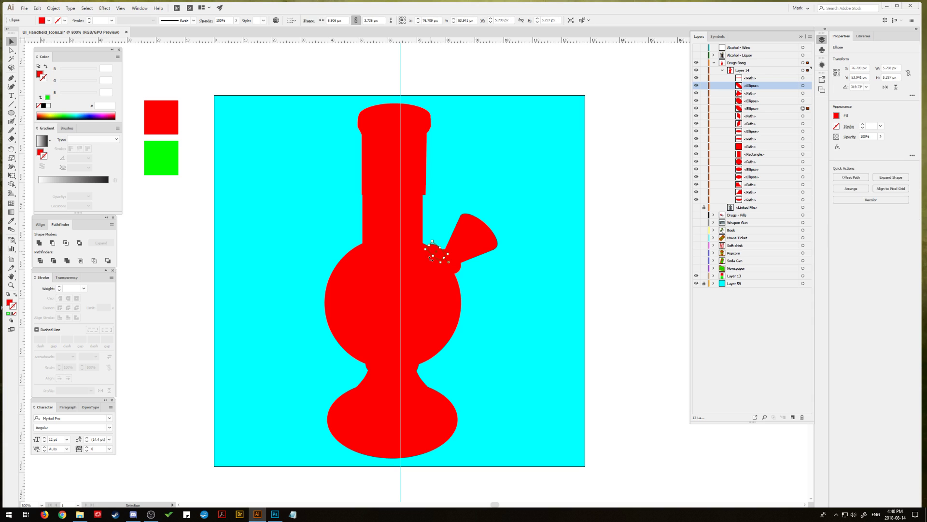
{"action": "left_click", "coordinate": [434, 265], "text": "shift"}
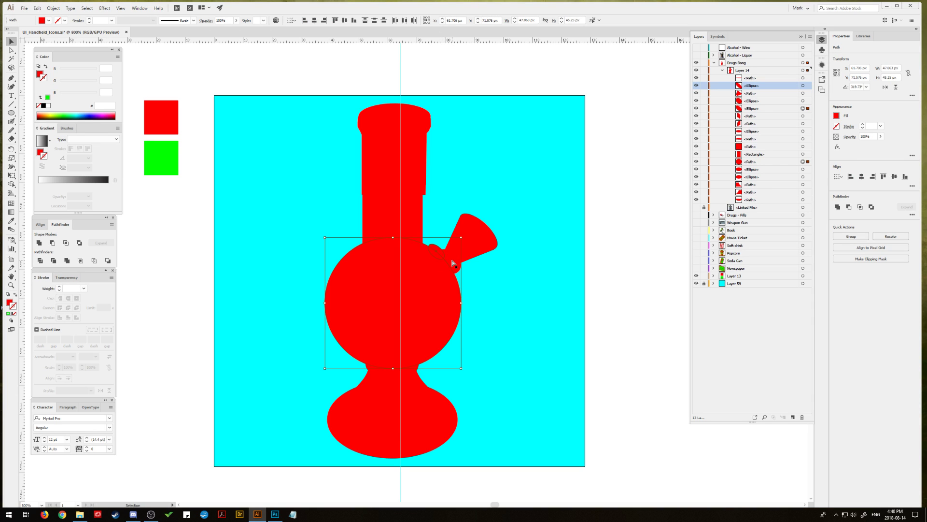
{"action": "left_click", "coordinate": [452, 262]}
{"action": "left_click", "coordinate": [436, 255], "text": "shift"}
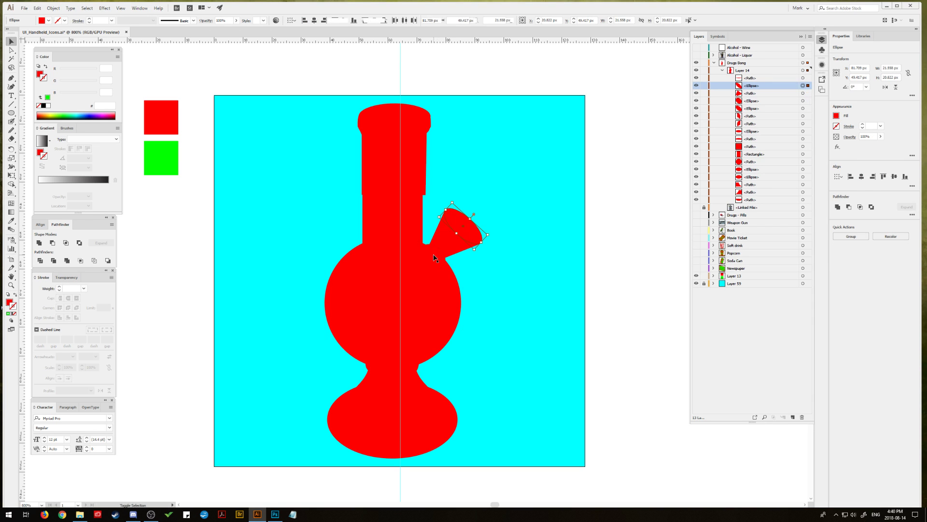
Step: Switch to Outline view and select the bowl's rim ellipse, cone and joint ellipses together
{"action": "left_click", "coordinate": [120, 8]}
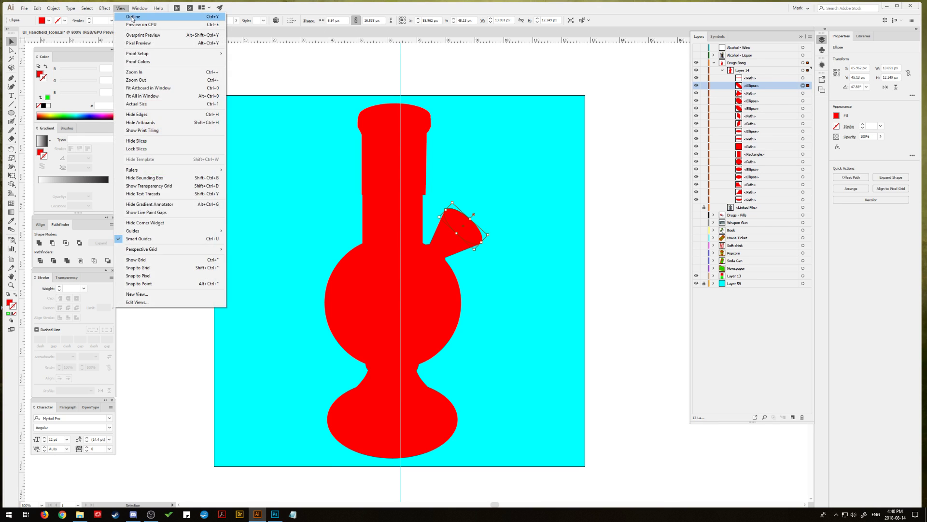
{"action": "left_click", "coordinate": [133, 18]}
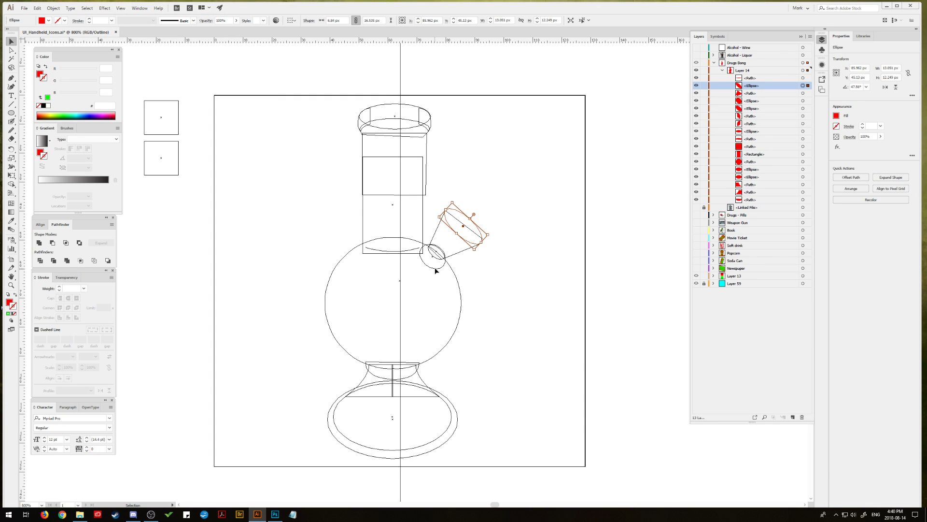
{"action": "left_click", "coordinate": [437, 258]}
{"action": "left_click", "coordinate": [439, 261], "text": "shift"}
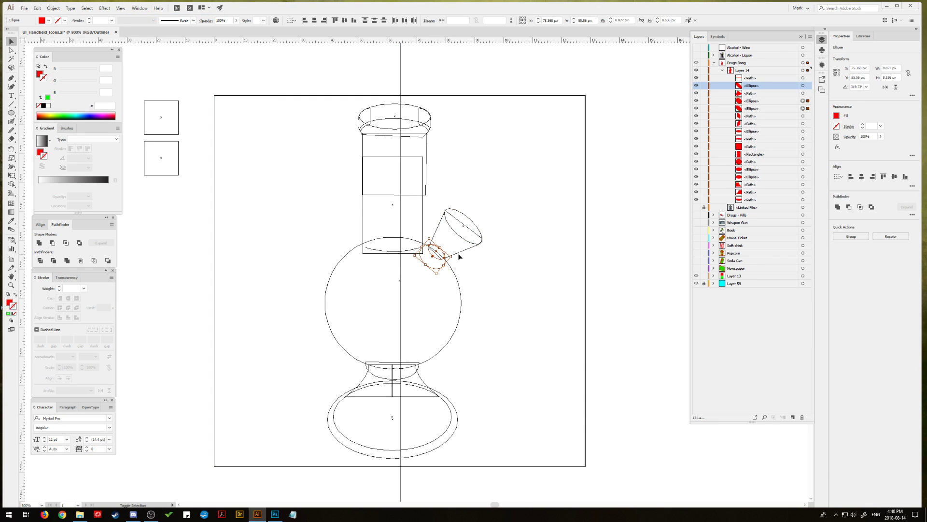
{"action": "left_click", "coordinate": [473, 247], "text": "shift"}
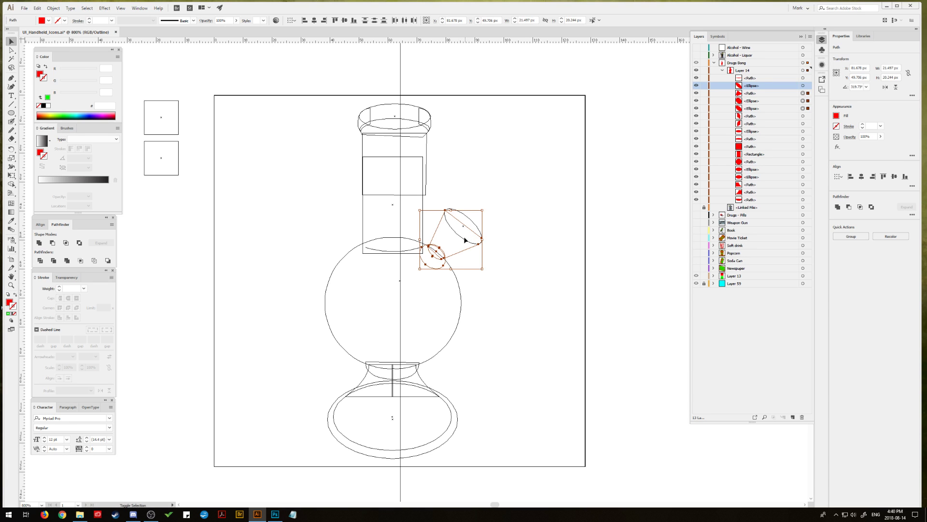
{"action": "left_click", "coordinate": [463, 240], "text": "shift"}
Step: Try to enlarge the selected bowl shapes proportionally from their centre
{"action": "left_click_drag", "start_coordinate": [482, 209], "coordinate": [485, 205]}
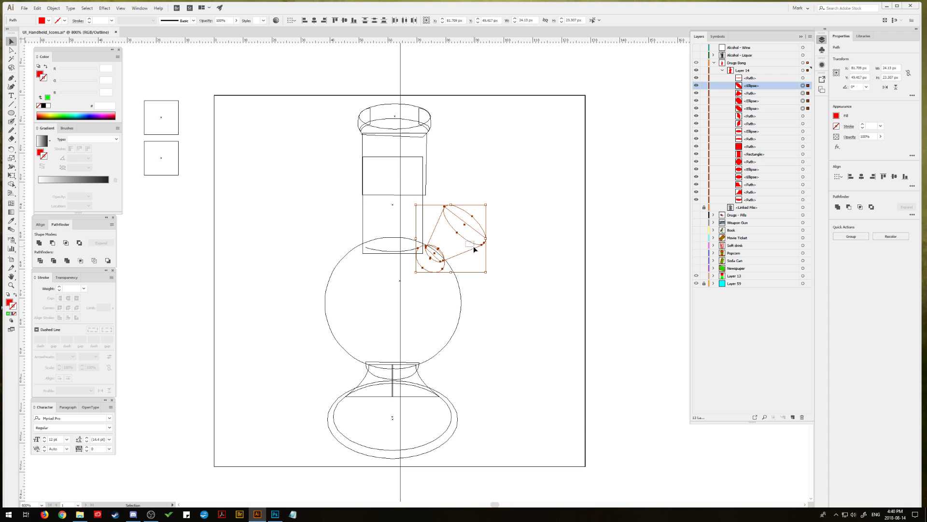
{"action": "left_click", "coordinate": [471, 246]}
{"action": "left_click", "coordinate": [438, 240]}
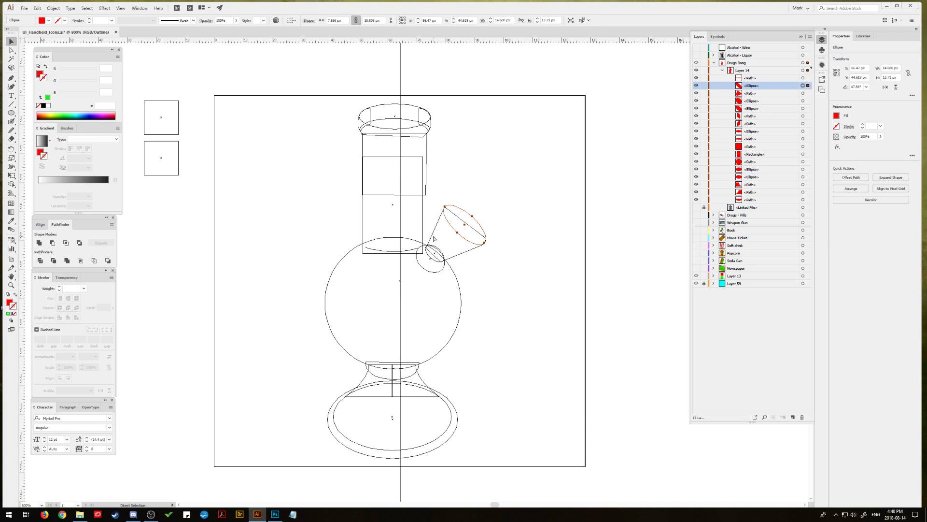
{"action": "key", "text": "ctrl+z"}
Step: Group the bowl shapes, then enlarge the group and place it further out on the round chamber's upper right edge
{"action": "left_click", "coordinate": [50, 8]}
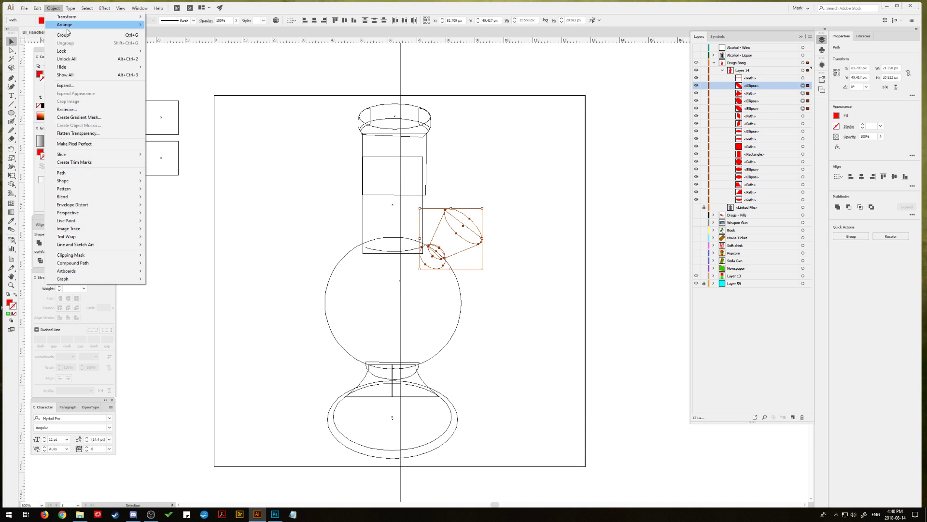
{"action": "left_click", "coordinate": [62, 42]}
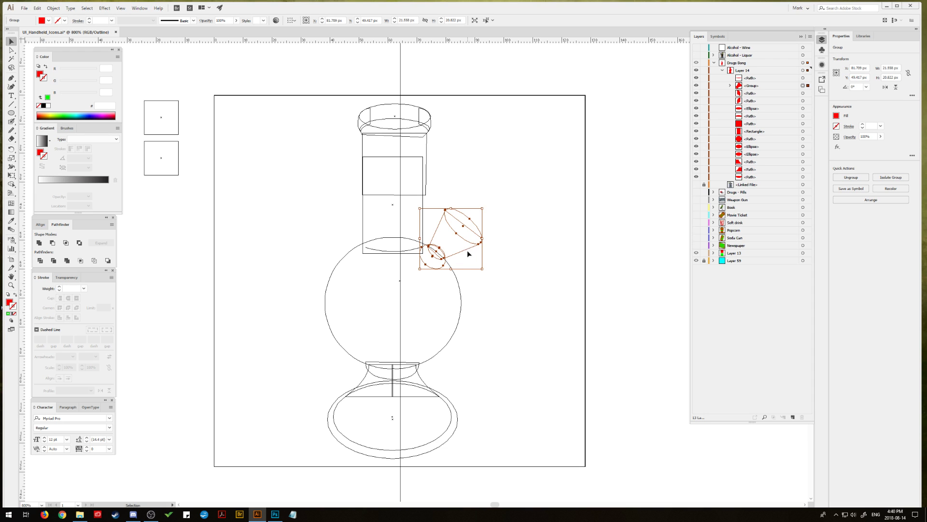
{"action": "left_click_drag", "start_coordinate": [468, 253], "coordinate": [474, 258]}
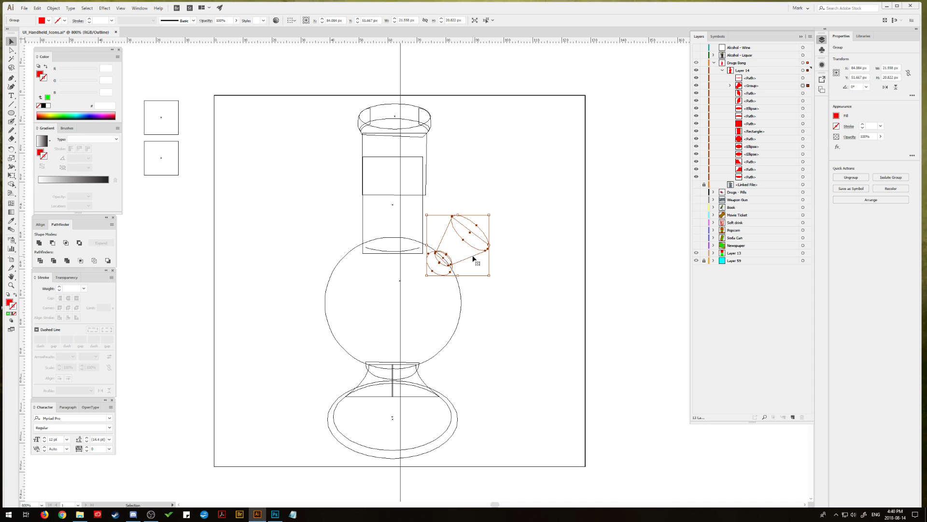
{"action": "left_click_drag", "start_coordinate": [489, 214], "coordinate": [496, 208]}
{"action": "left_click_drag", "start_coordinate": [472, 238], "coordinate": [471, 238]}
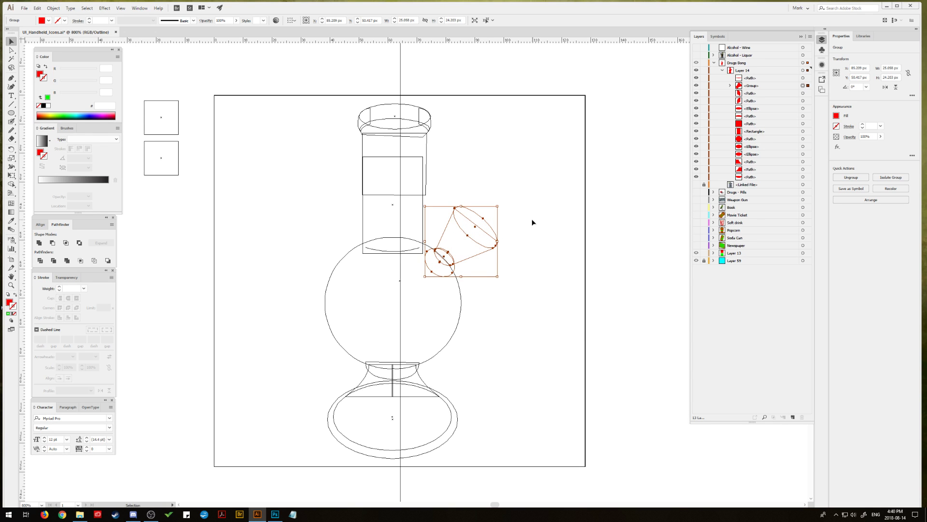
Step: Flatten the two base ellipses, scale them to about 48 by 22 px overall, and nudge them down
{"action": "left_click_drag", "start_coordinate": [308, 450], "coordinate": [435, 419]}
{"action": "left_click_drag", "start_coordinate": [394, 459], "coordinate": [393, 439]}
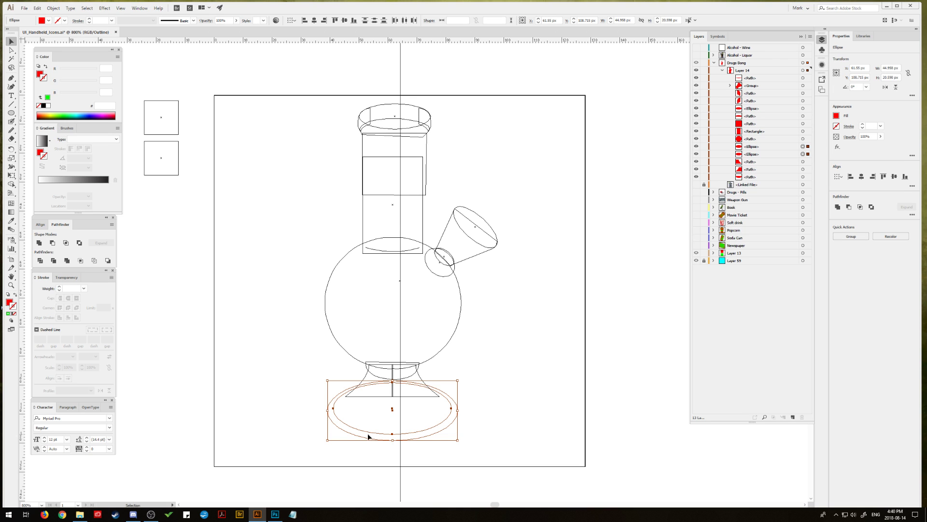
{"action": "left_click_drag", "start_coordinate": [457, 439], "coordinate": [471, 442]}
{"action": "key", "text": "Down"}
{"action": "key", "text": "Down"}
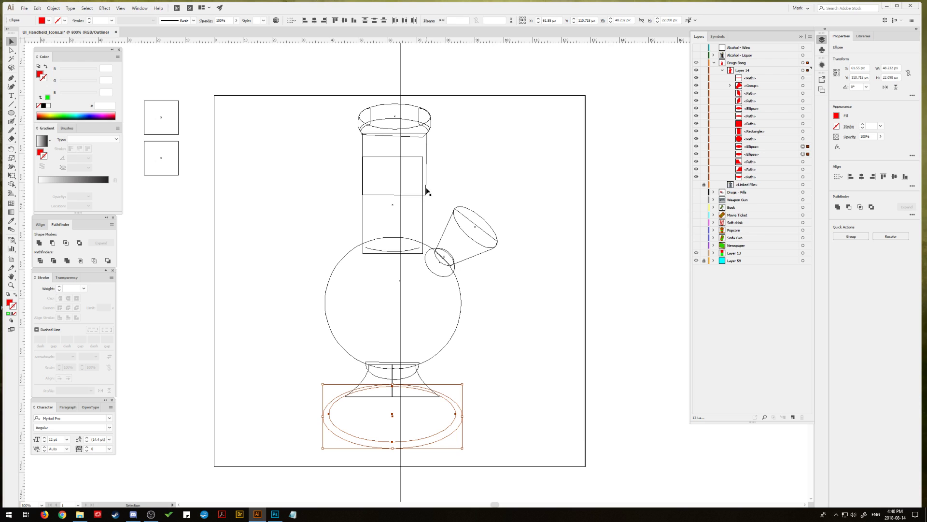
Step: Narrow the upper tube section to match the lower tube, and narrow the mouthpiece shapes to about 24 px wide
{"action": "left_click", "coordinate": [428, 158]}
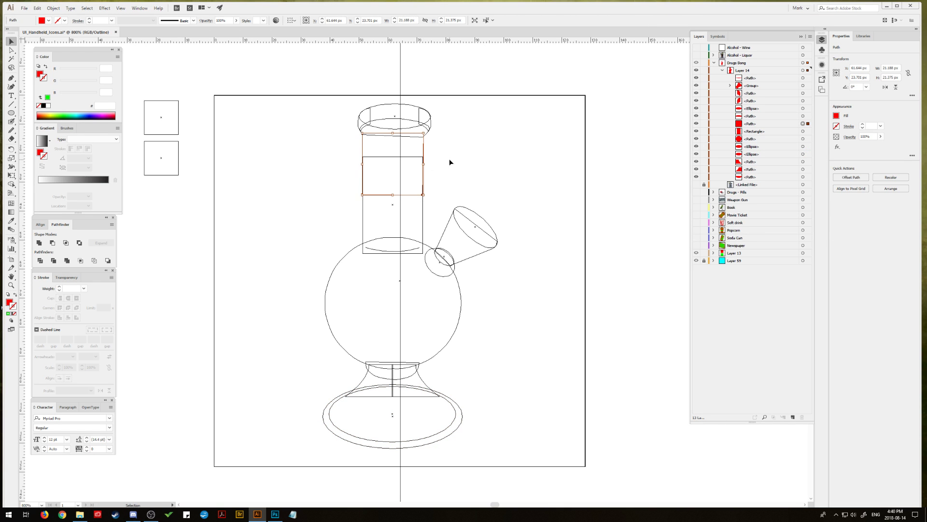
{"action": "left_click", "coordinate": [450, 159]}
{"action": "left_click_drag", "start_coordinate": [341, 101], "coordinate": [429, 121]}
{"action": "left_click_drag", "start_coordinate": [357, 120], "coordinate": [360, 121]}
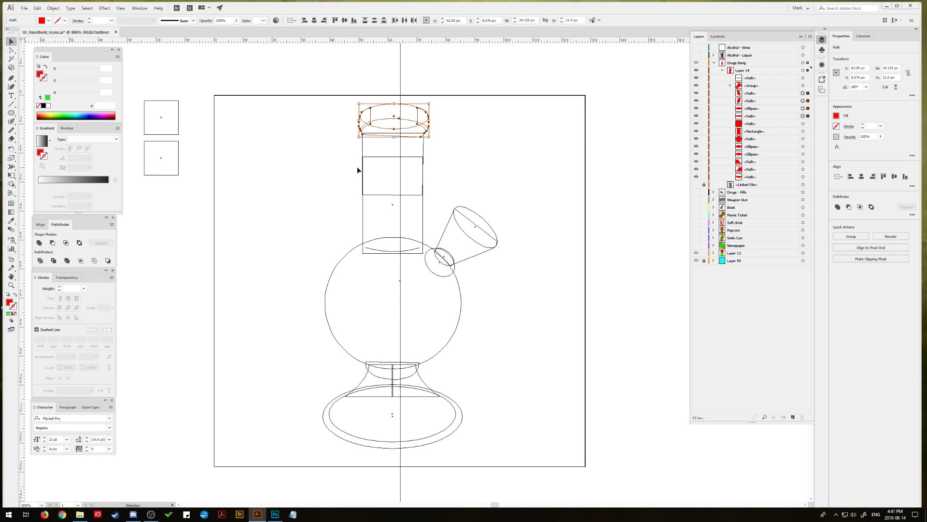
Step: Unite the upper and lower tube sections into one compound shape and return to GPU Preview
{"action": "left_click_drag", "start_coordinate": [358, 165], "coordinate": [380, 218]}
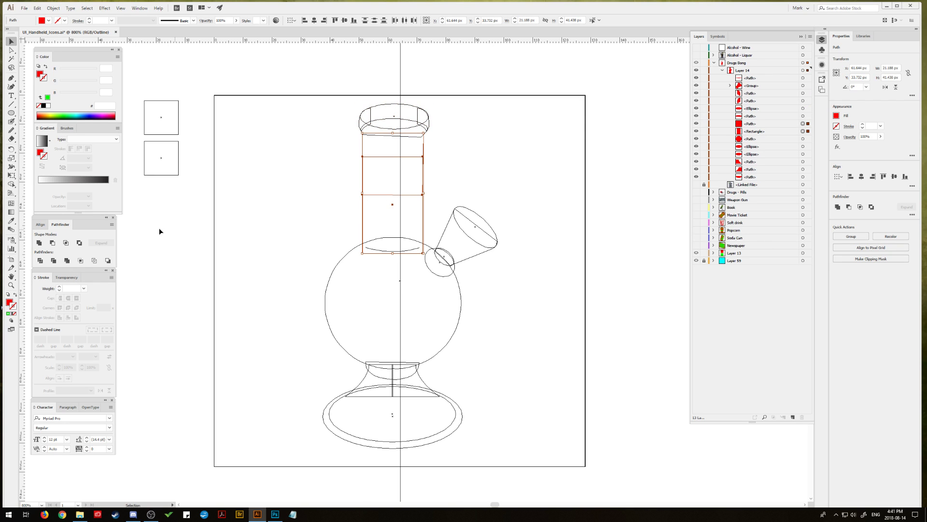
{"action": "left_click", "coordinate": [39, 242], "text": "alt"}
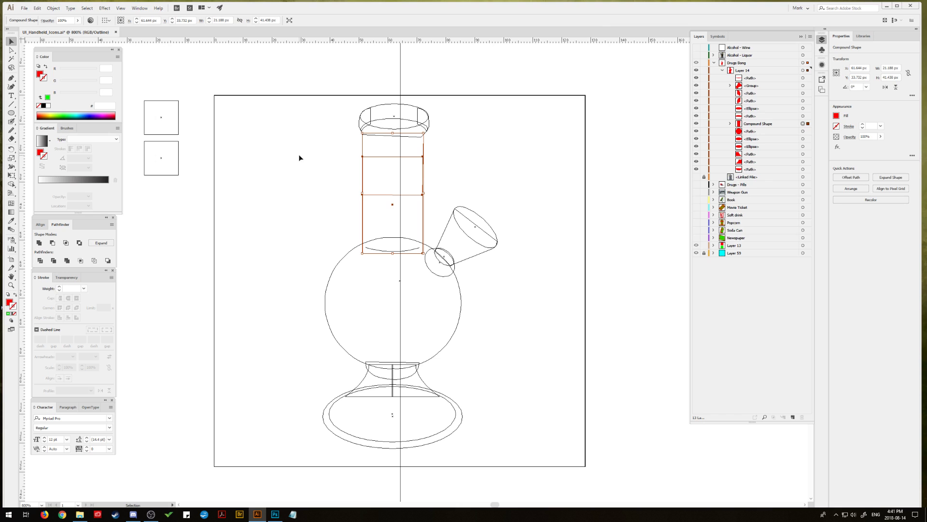
{"action": "left_click", "coordinate": [120, 9]}
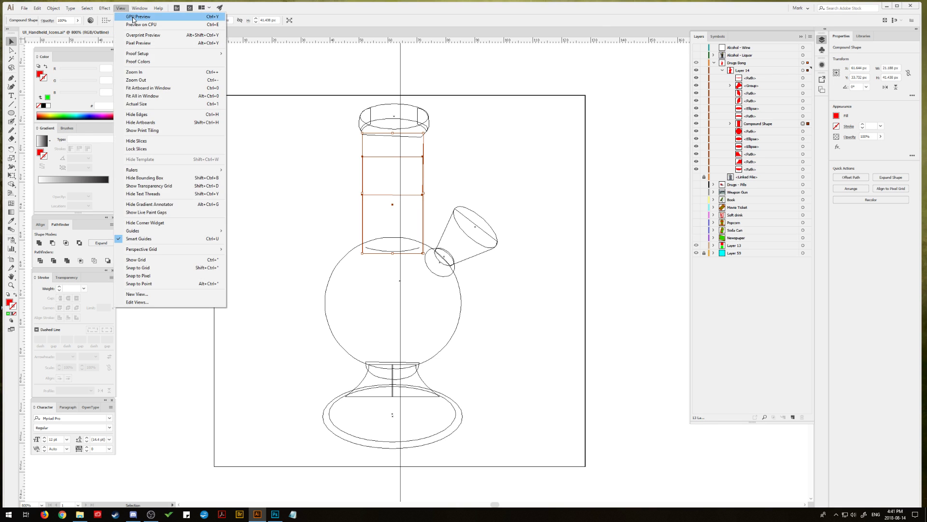
{"action": "left_click", "coordinate": [133, 17]}
{"action": "left_click", "coordinate": [320, 218]}
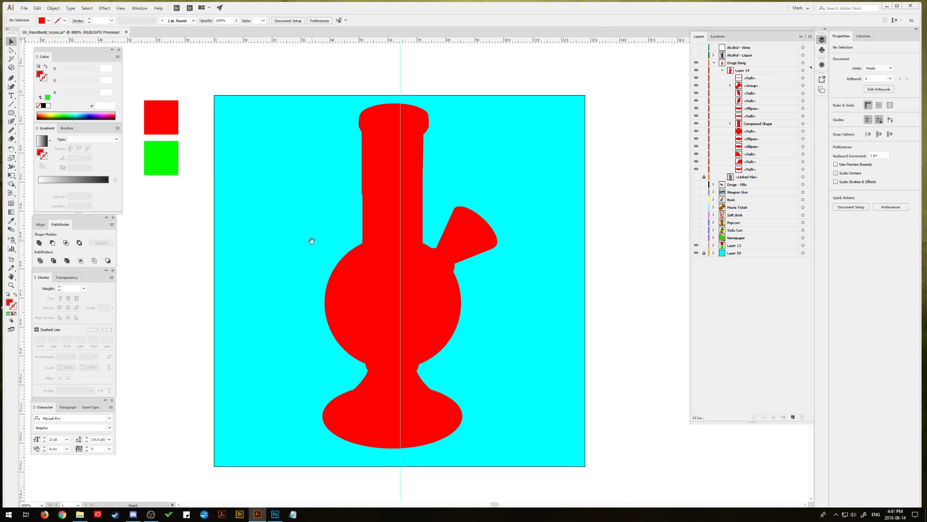
{"action": "left_click_drag", "start_coordinate": [311, 241], "coordinate": [311, 231]}
Step: Select all of Layer 14's bong artwork
{"action": "left_click", "coordinate": [372, 359]}
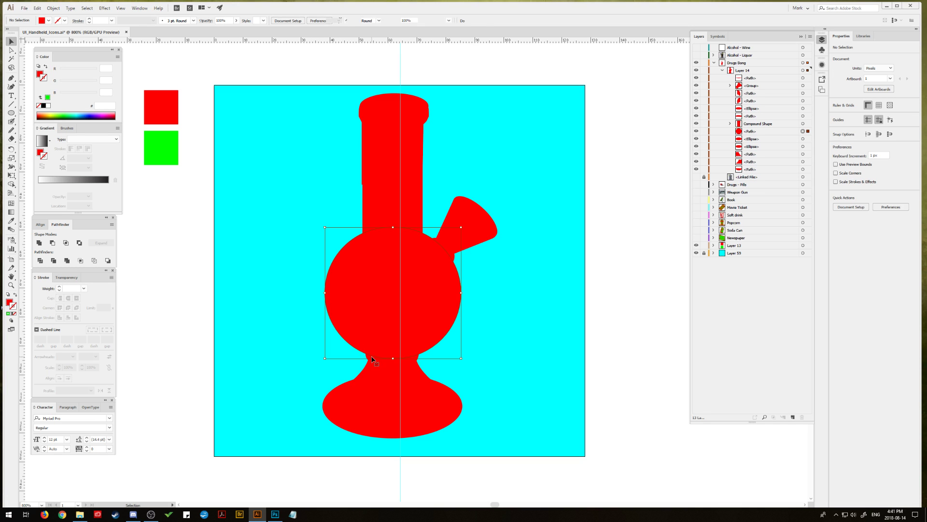
{"action": "left_click", "coordinate": [371, 361]}
{"action": "left_click", "coordinate": [401, 369], "text": "shift"}
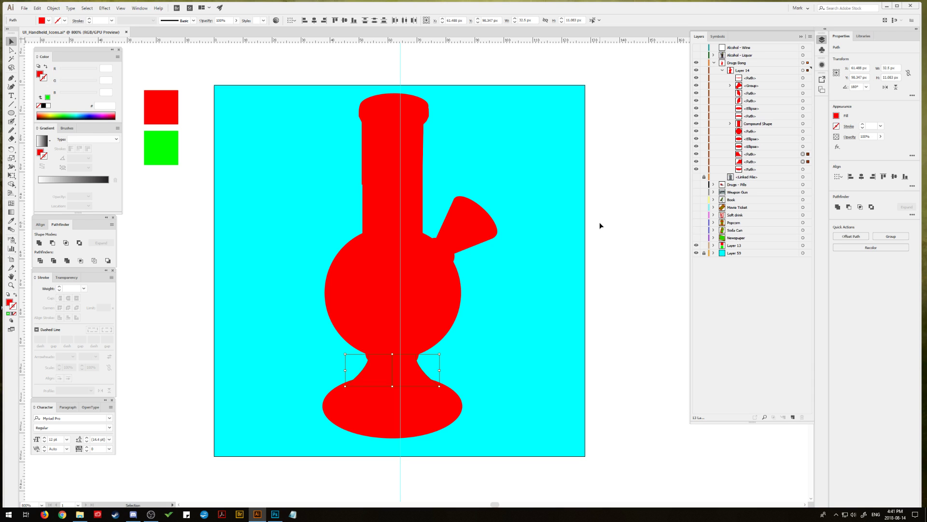
{"action": "left_click", "coordinate": [802, 70]}
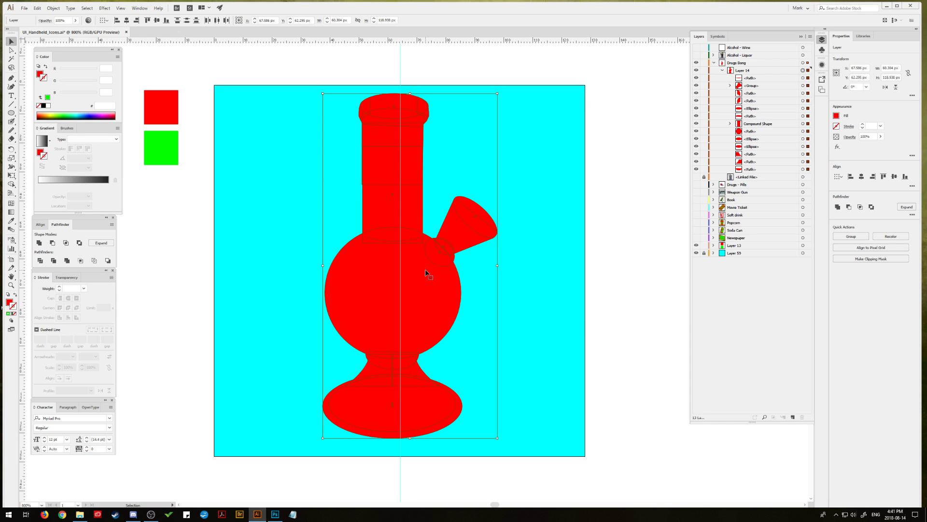
Step: Try to shift the whole bong artwork slightly to the left
{"action": "left_click_drag", "start_coordinate": [425, 273], "coordinate": [421, 275]}
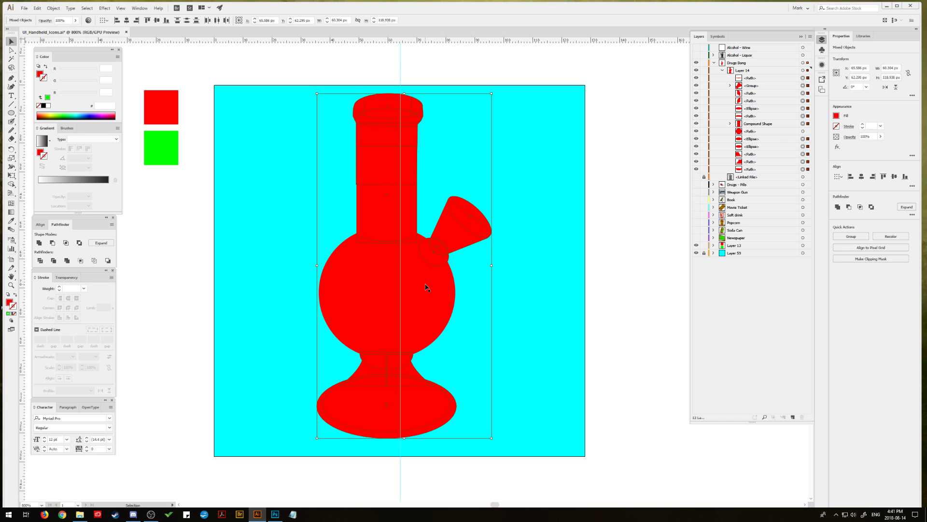
{"action": "key", "text": "ctrl+z"}
{"action": "key", "text": "ctrl+z"}
{"action": "key", "text": "ctrl+z"}
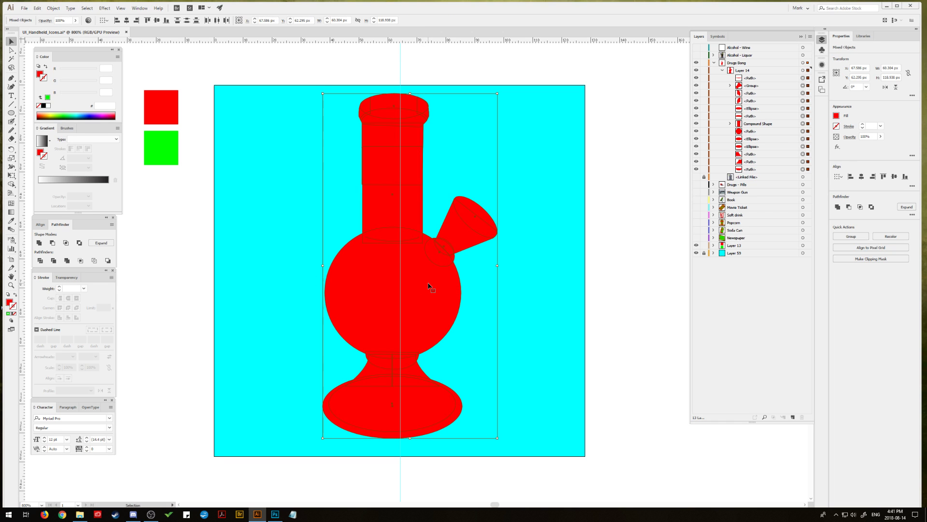
Step: Nudge the whole bong artwork right until the tube is centred on the vertical guide, and 1 px down
{"action": "key", "text": "Right"}
{"action": "key", "text": "Right"}
{"action": "key", "text": "Right"}
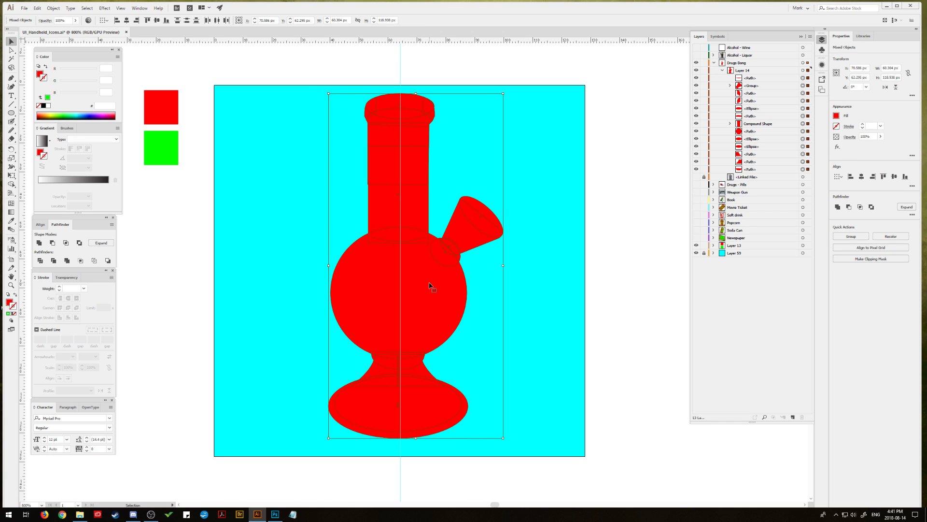
{"action": "key", "text": "Down"}
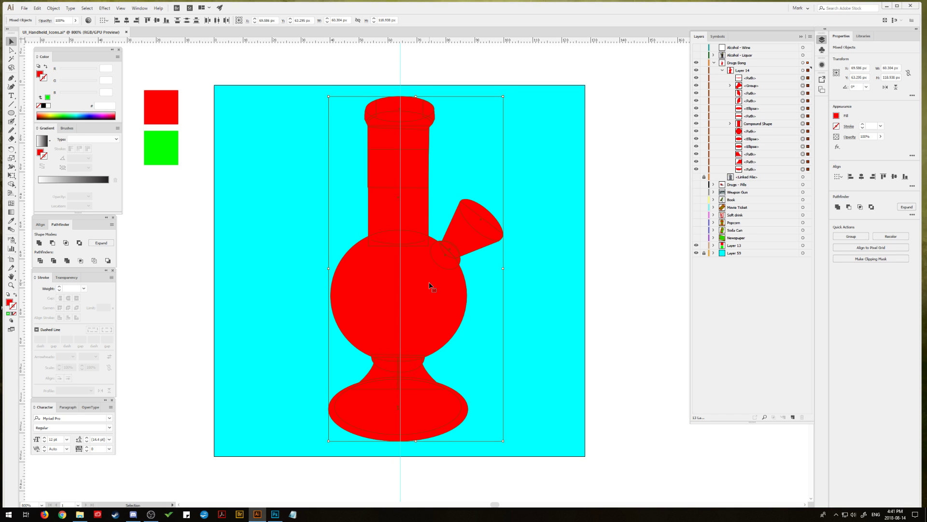
{"action": "left_click", "coordinate": [211, 292]}
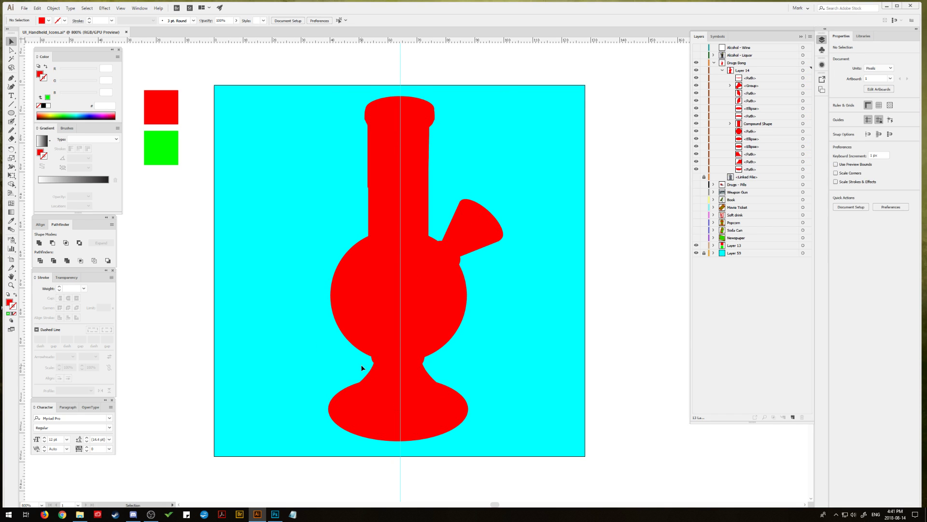
Step: Enlarge the collar between the round chamber and the neck to about 20.3 × 6.7 px, keeping it centred
{"action": "left_click", "coordinate": [390, 374]}
{"action": "left_click", "coordinate": [391, 373], "text": "shift"}
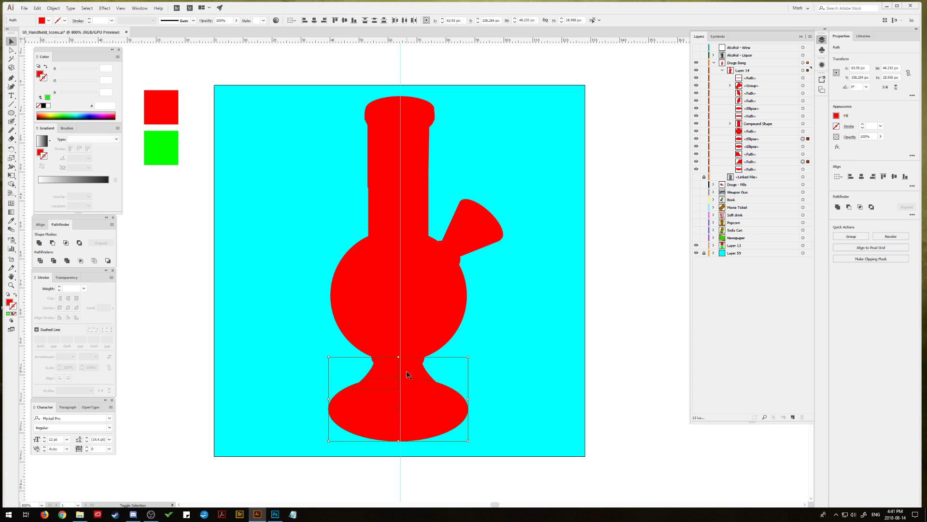
{"action": "left_click", "coordinate": [418, 373], "text": "shift"}
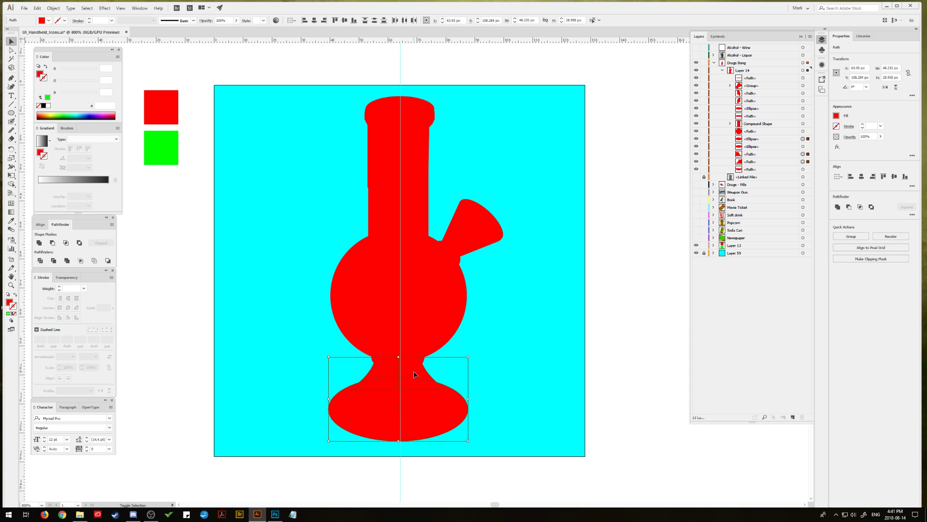
{"action": "left_click", "coordinate": [378, 363]}
{"action": "left_click_drag", "start_coordinate": [427, 351], "coordinate": [429, 349]}
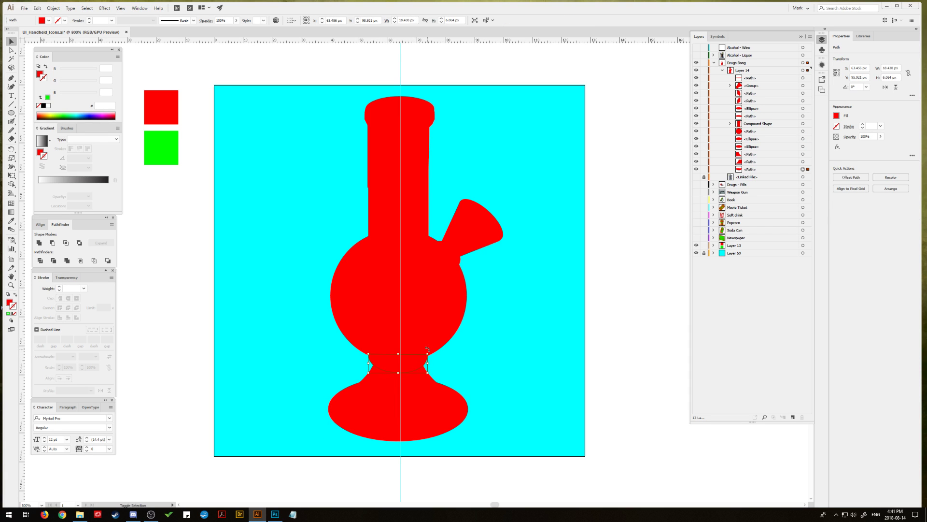
Step: Unite the two flared neck halves into a single expanded path and enlarge the collar above to about 21.3 × 7 px
{"action": "left_click", "coordinate": [417, 368]}
{"action": "left_click", "coordinate": [392, 374], "text": "shift"}
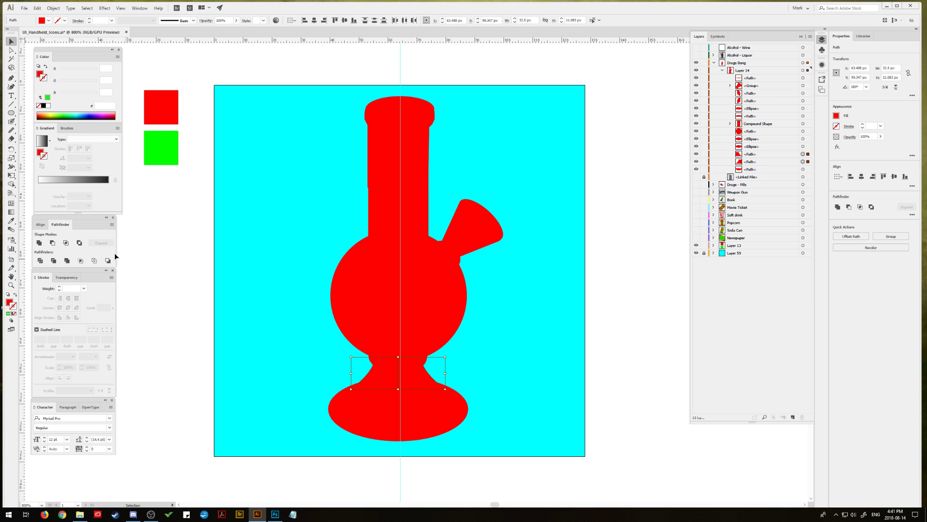
{"action": "left_click", "coordinate": [39, 242], "text": "alt"}
{"action": "left_click", "coordinate": [103, 243]}
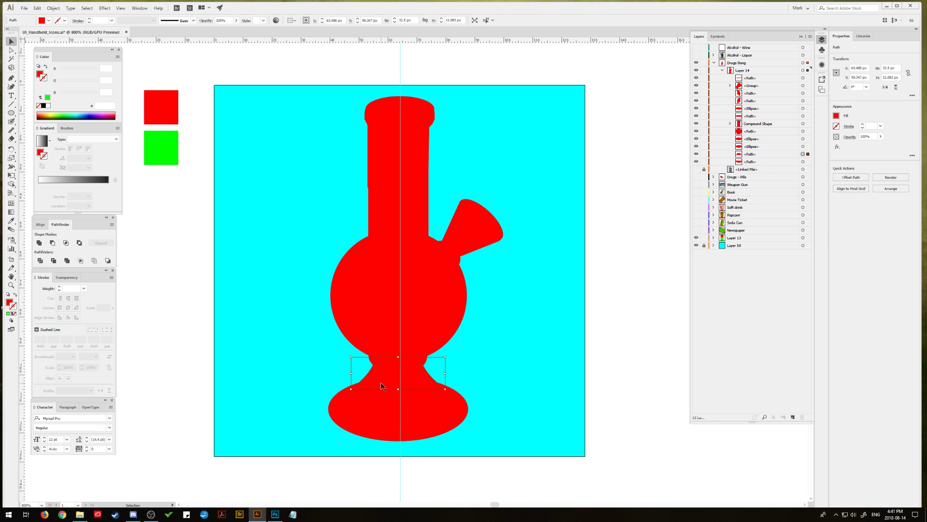
{"action": "left_click", "coordinate": [425, 361]}
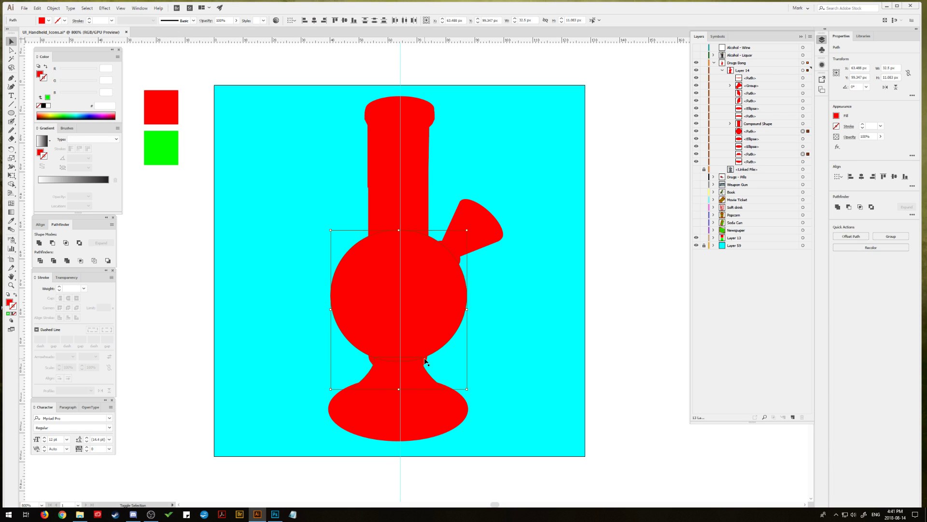
{"action": "left_click", "coordinate": [426, 359]}
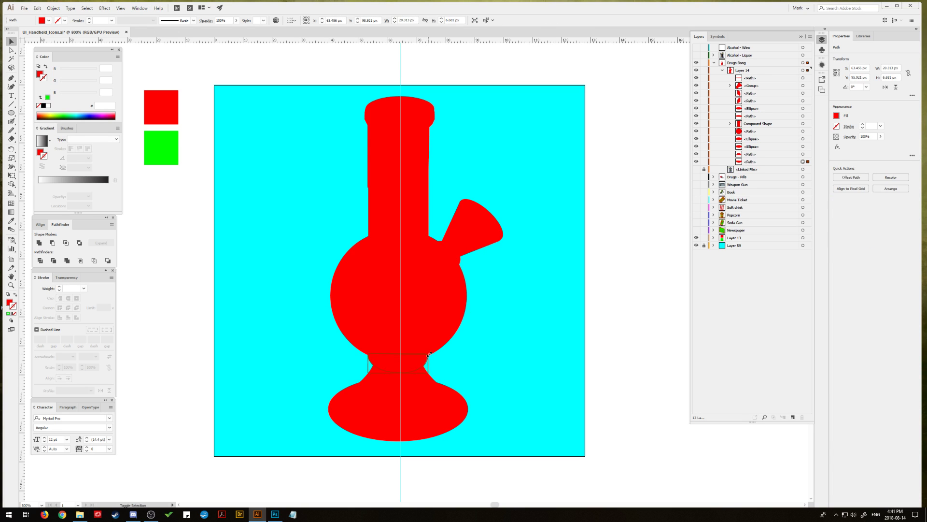
Step: Nudge the flared neck and base ellipse down 2 px together and delete the duplicate base ellipse left behind
{"action": "left_click", "coordinate": [427, 396]}
{"action": "left_click", "coordinate": [423, 375], "text": "shift"}
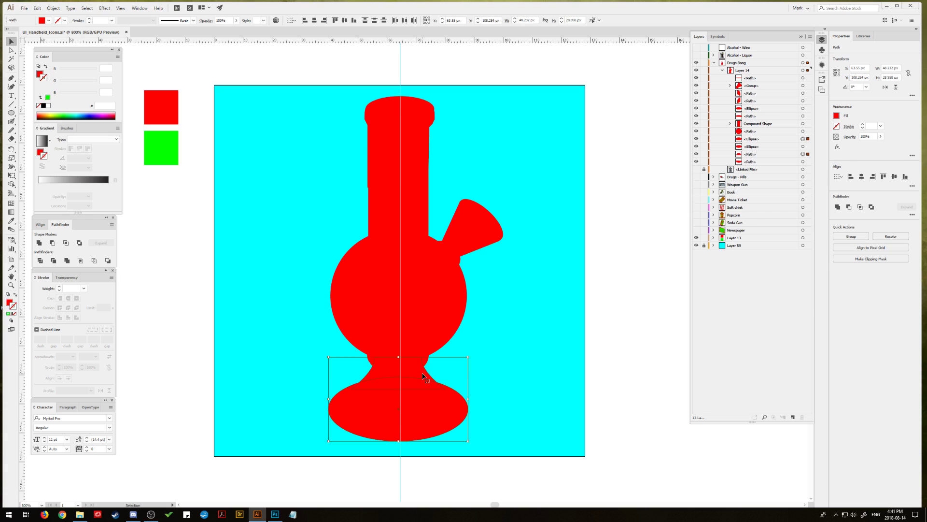
{"action": "key", "text": "Down"}
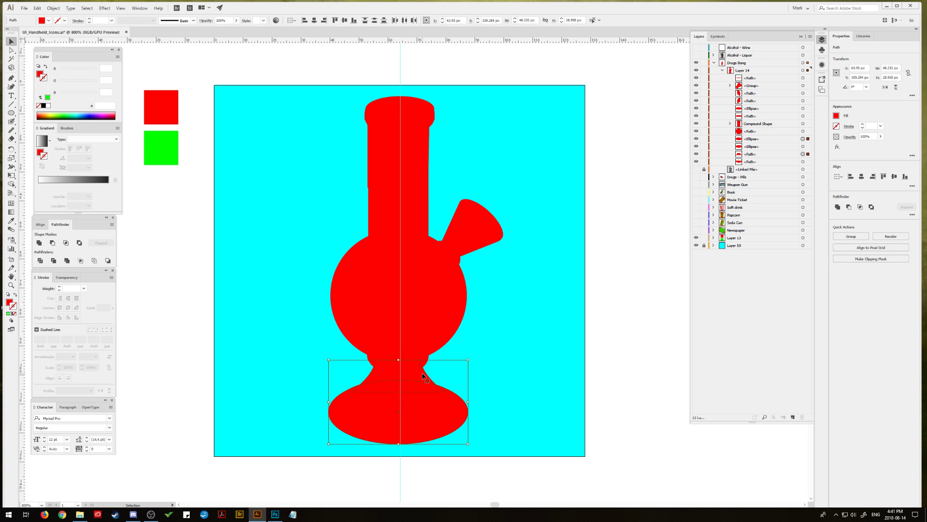
{"action": "left_click", "coordinate": [353, 389]}
{"action": "key", "text": "Delete"}
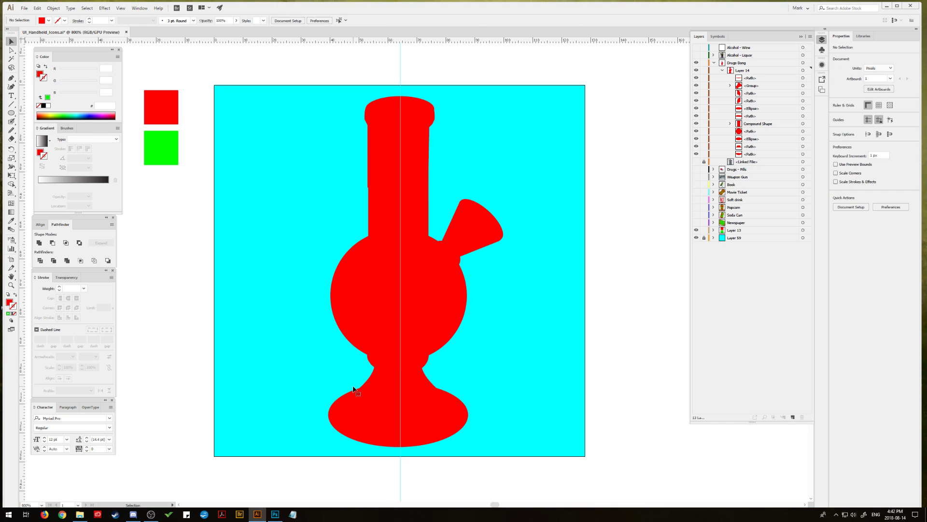
Step: Try to delete the tube's left-edge anchor point with the tube, chamber, collar, neck and base all selected
{"action": "left_click", "coordinate": [378, 363]}
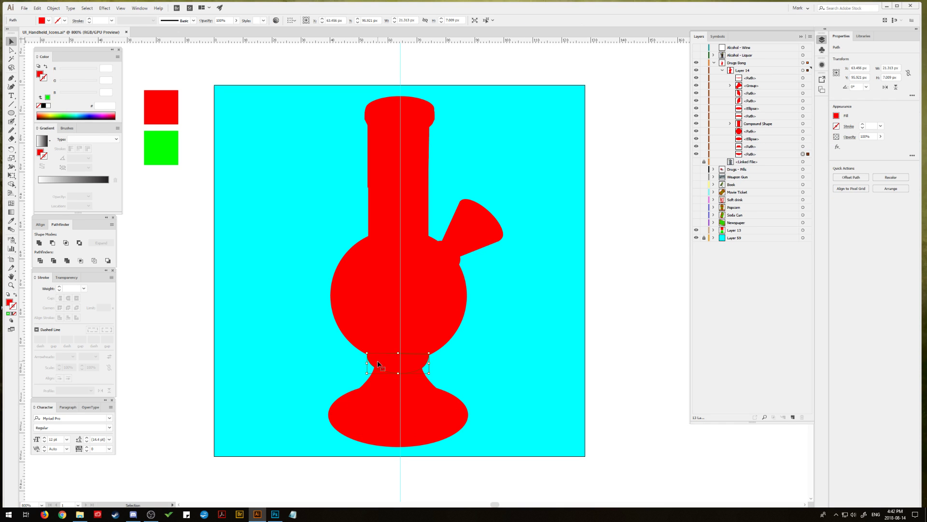
{"action": "left_click", "coordinate": [420, 383], "text": "shift"}
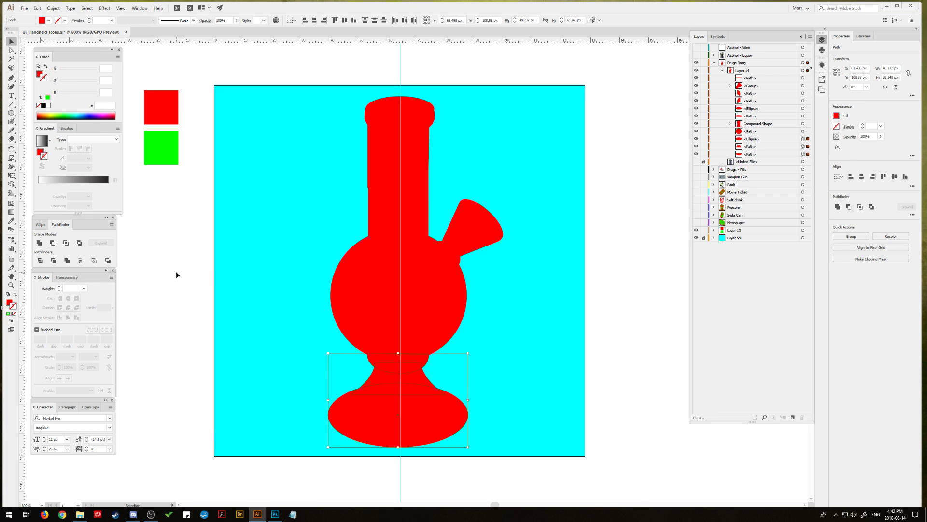
{"action": "left_click", "coordinate": [356, 291], "text": "shift"}
{"action": "left_click", "coordinate": [379, 213], "text": "shift"}
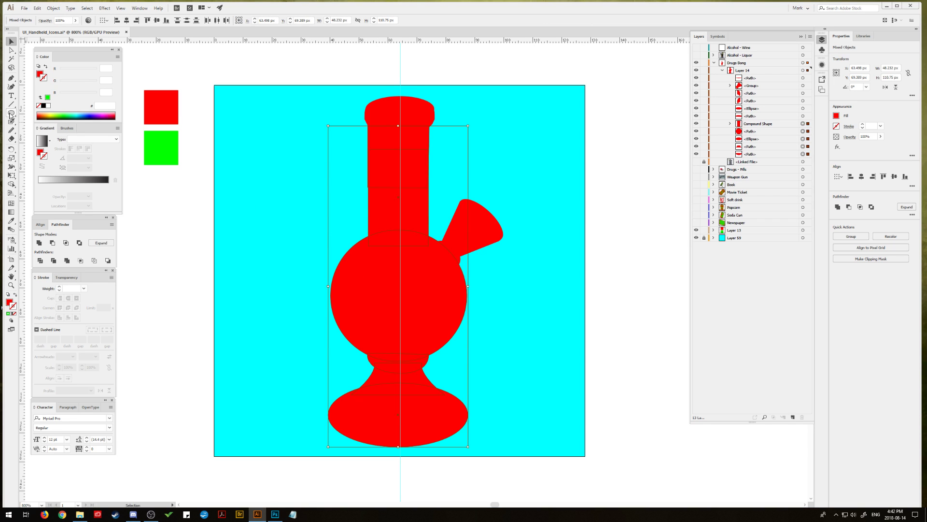
{"action": "left_click_drag", "start_coordinate": [11, 77], "coordinate": [48, 93]}
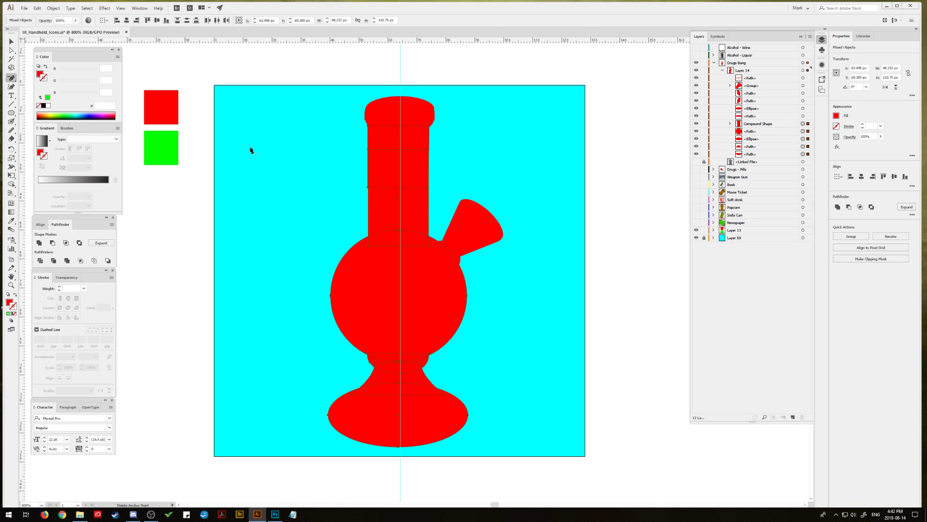
{"action": "left_click", "coordinate": [368, 187]}
{"action": "key", "text": "ctrl+z"}
{"action": "key", "text": "v"}
{"action": "left_click", "coordinate": [264, 149]}
Step: Expand the tube's compound shape into a plain path and delete the extra anchor points midway along its left and right edges
{"action": "left_click", "coordinate": [396, 224]}
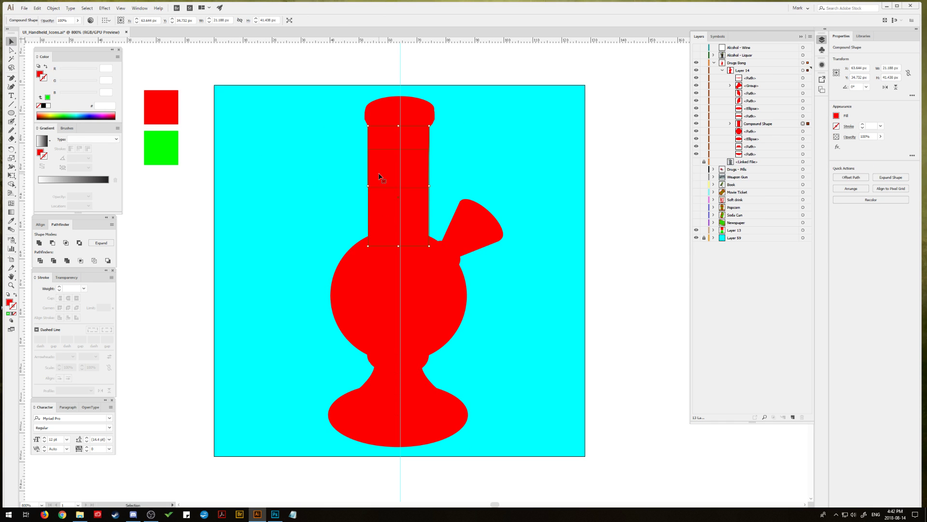
{"action": "left_click", "coordinate": [100, 242]}
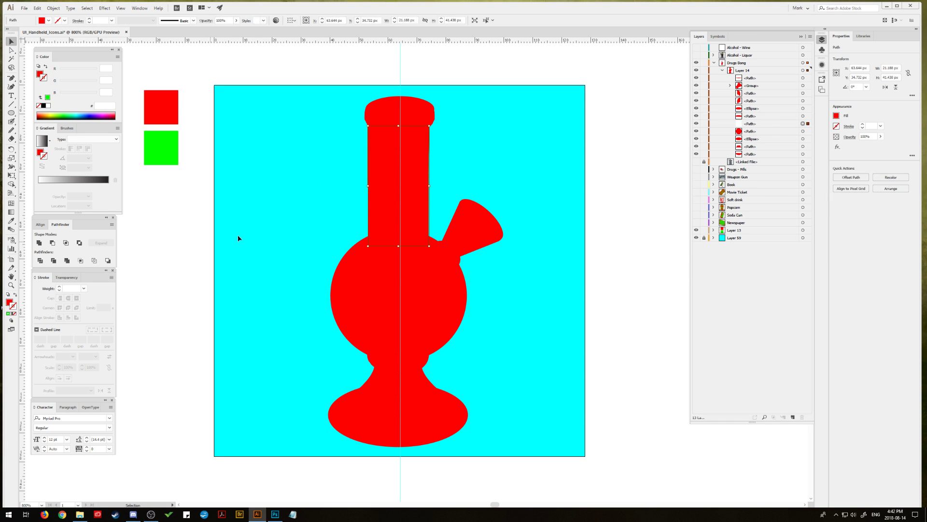
{"action": "left_click", "coordinate": [11, 79]}
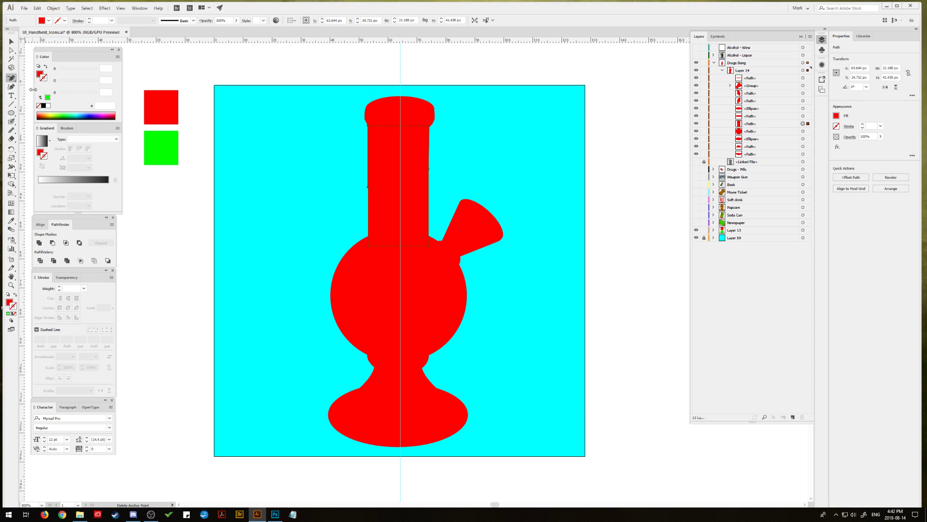
{"action": "left_click", "coordinate": [368, 187]}
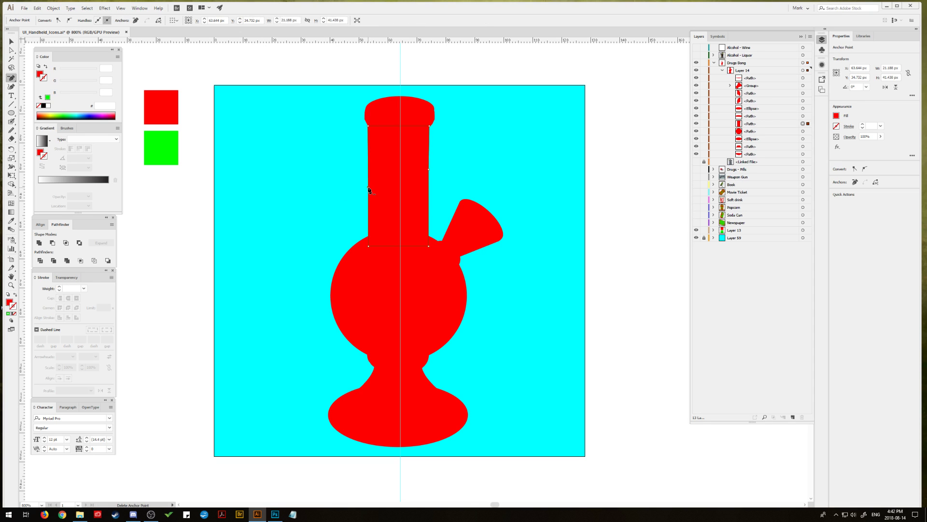
{"action": "left_click", "coordinate": [430, 172]}
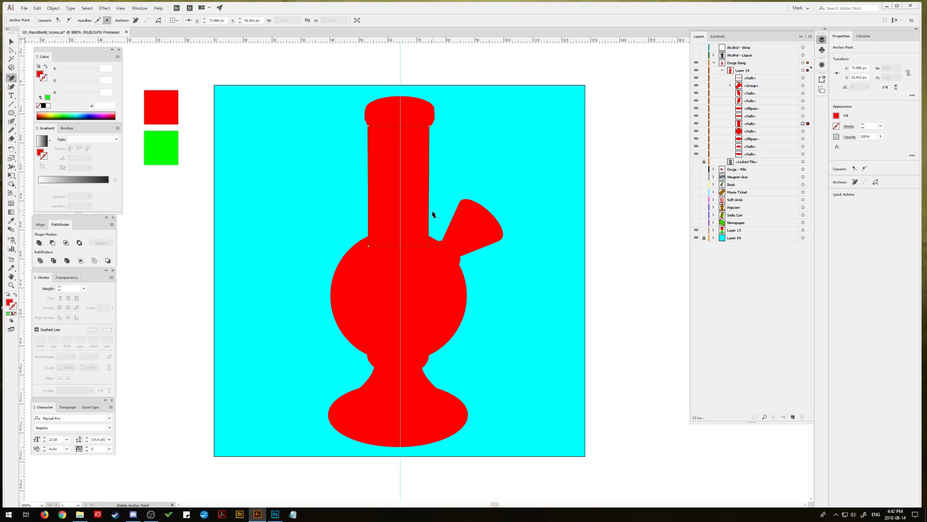
Step: Taper the tube by moving its lower-left and lower-right anchor points inward 1 px each
{"action": "left_click", "coordinate": [12, 51]}
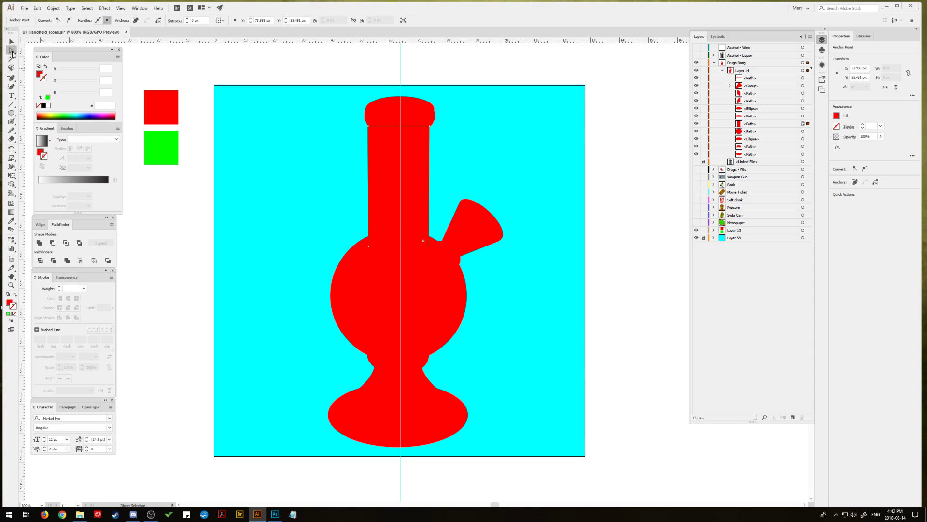
{"action": "left_click", "coordinate": [369, 247]}
{"action": "key", "text": "Right"}
{"action": "left_click", "coordinate": [428, 244]}
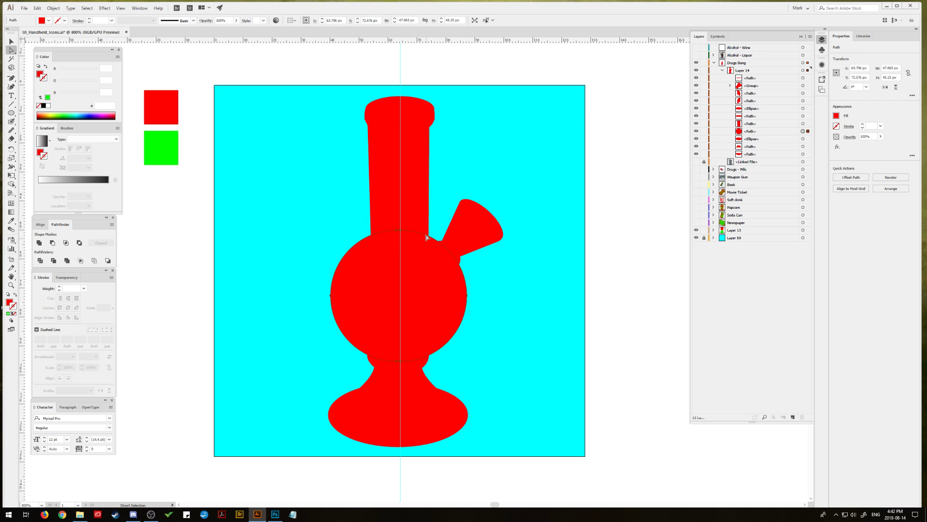
{"action": "left_click", "coordinate": [427, 246]}
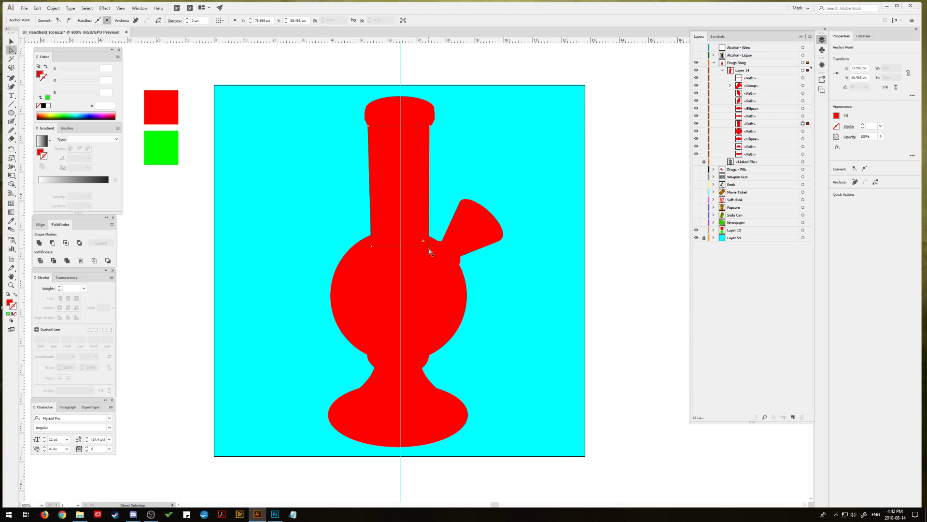
{"action": "key", "text": "Left"}
{"action": "left_click", "coordinate": [12, 42]}
{"action": "left_click", "coordinate": [153, 263]}
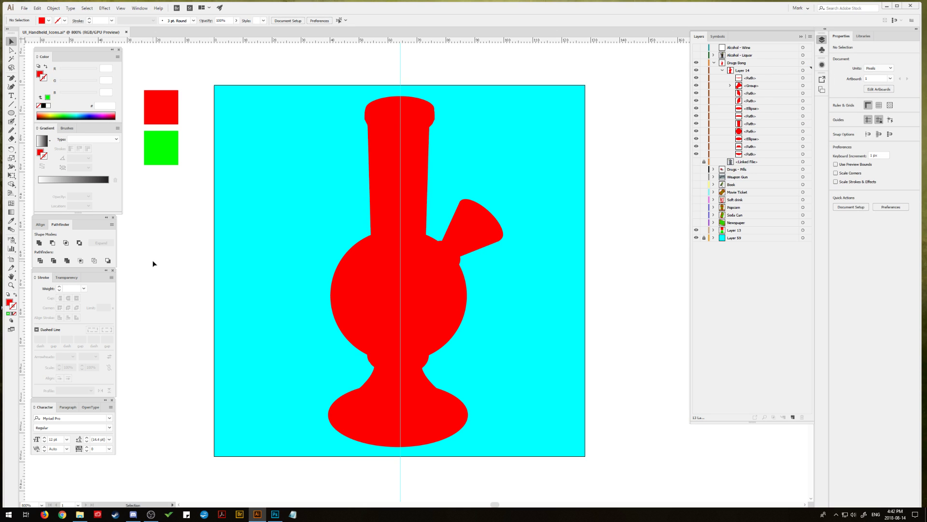
Step: Enlarge the angled bowl group slightly about its centre and select the round chamber
{"action": "left_click", "coordinate": [448, 259]}
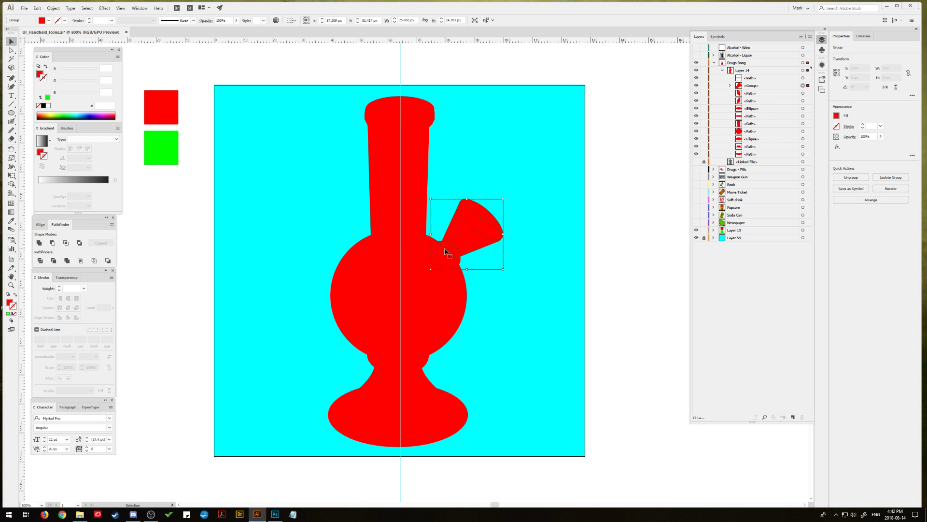
{"action": "left_click_drag", "start_coordinate": [504, 199], "coordinate": [506, 196]}
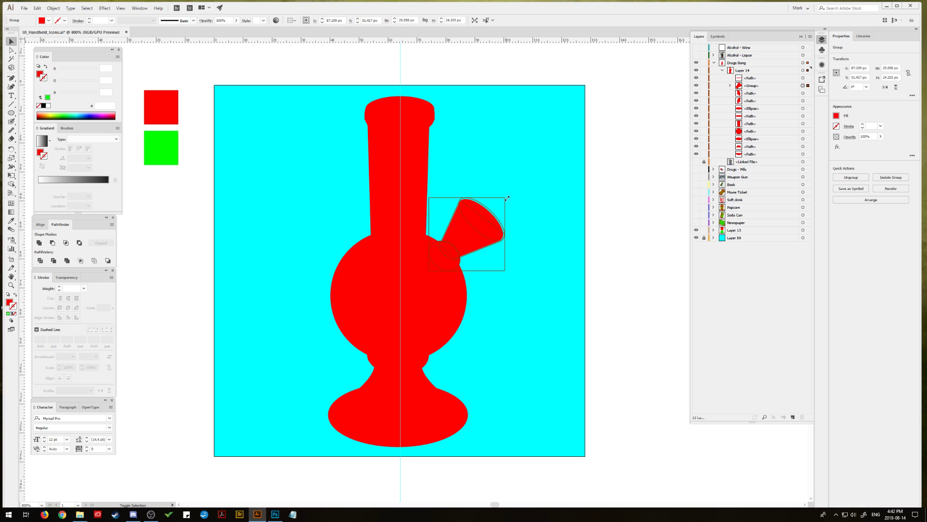
{"action": "left_click", "coordinate": [539, 259]}
{"action": "left_click", "coordinate": [382, 363]}
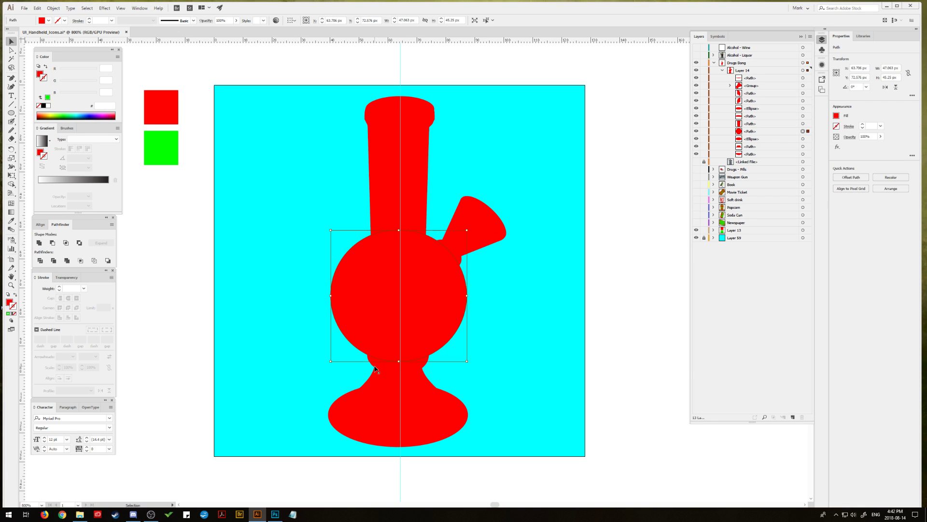
Step: Draw a circle about 23 px wide over the collar joining the round body to the base
{"action": "left_click", "coordinate": [381, 368]}
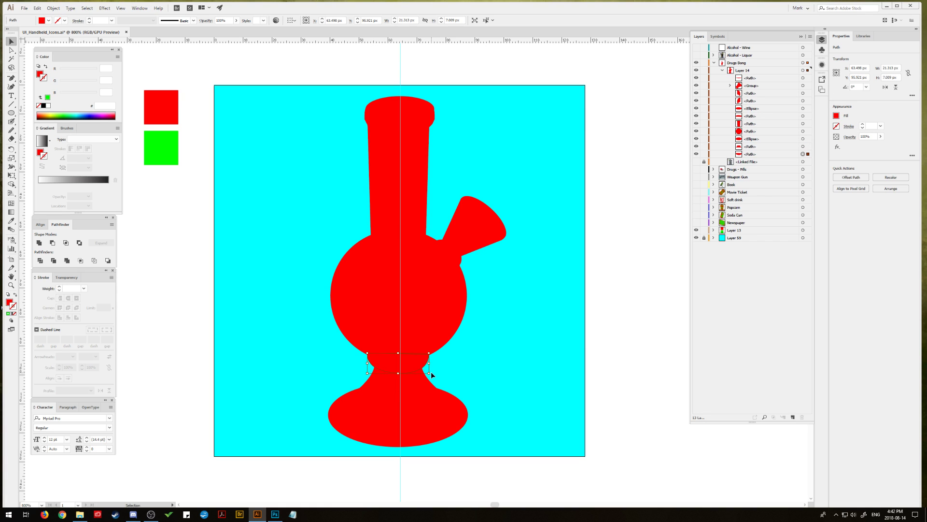
{"action": "left_click_drag", "start_coordinate": [11, 112], "coordinate": [44, 131]}
{"action": "left_click_drag", "start_coordinate": [364, 315], "coordinate": [364, 311]}
{"action": "left_click_drag", "start_coordinate": [365, 314], "coordinate": [365, 313]}
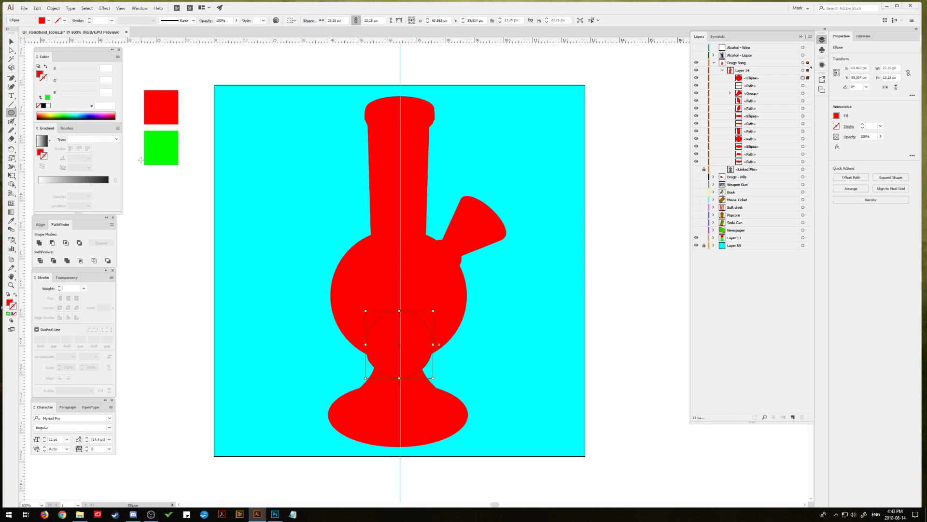
{"action": "key", "text": "v"}
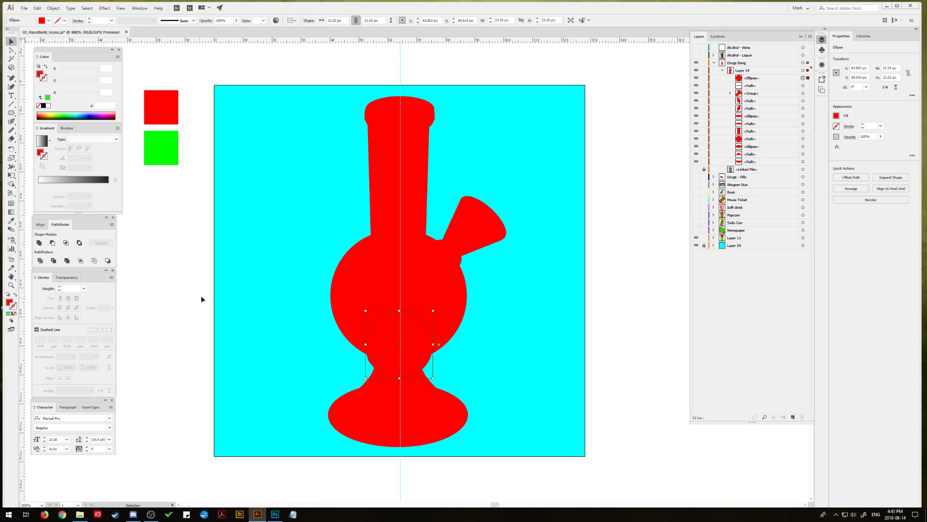
Step: Delete the old collar path and move the new circle just beneath the round body's path in the layer order
{"action": "key", "text": "ctrl+3"}
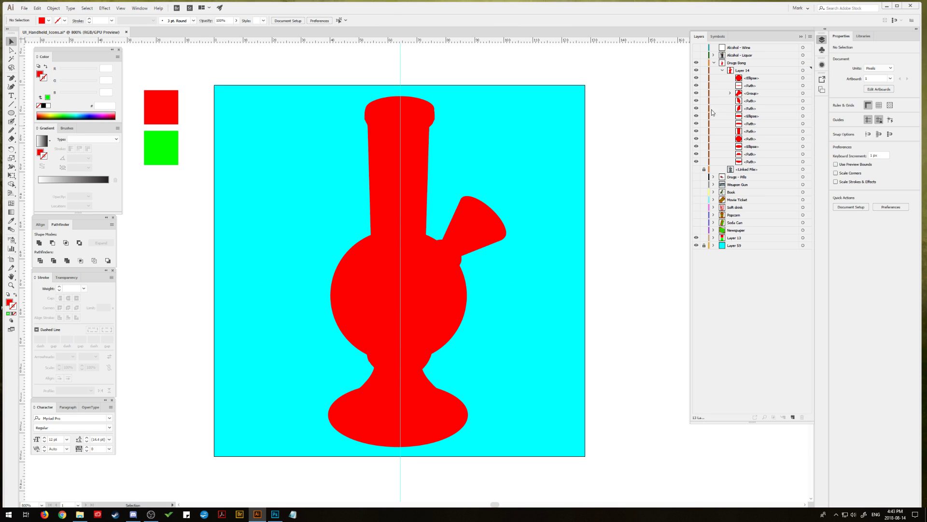
{"action": "left_click", "coordinate": [376, 364]}
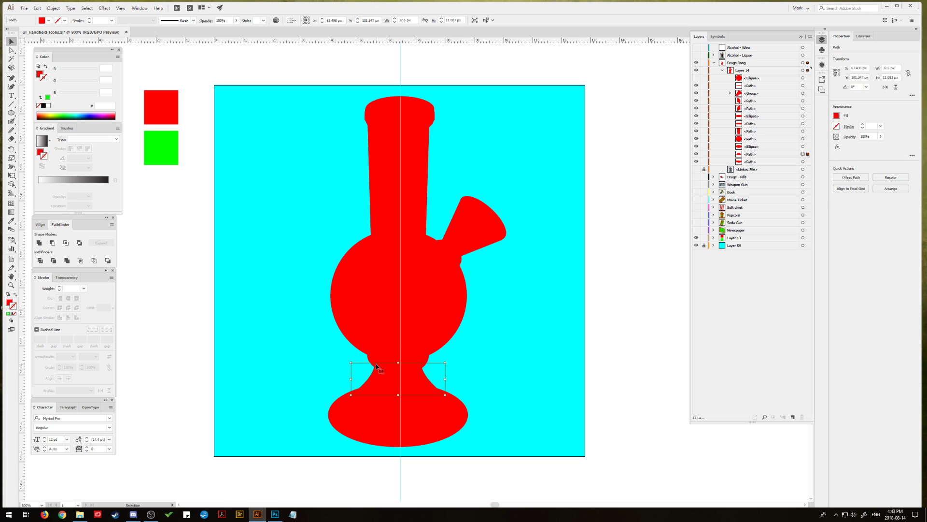
{"action": "key", "text": "Delete"}
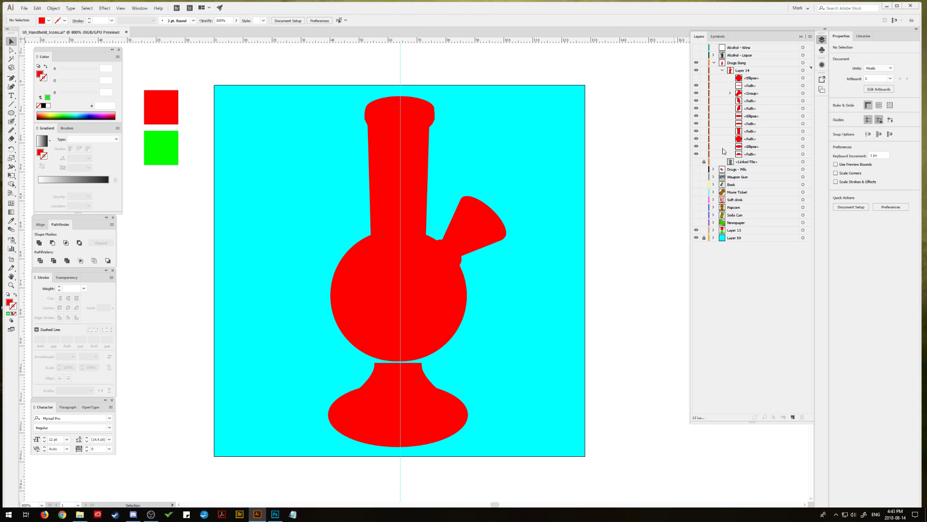
{"action": "left_click", "coordinate": [696, 78]}
{"action": "left_click_drag", "start_coordinate": [772, 78], "coordinate": [769, 142]}
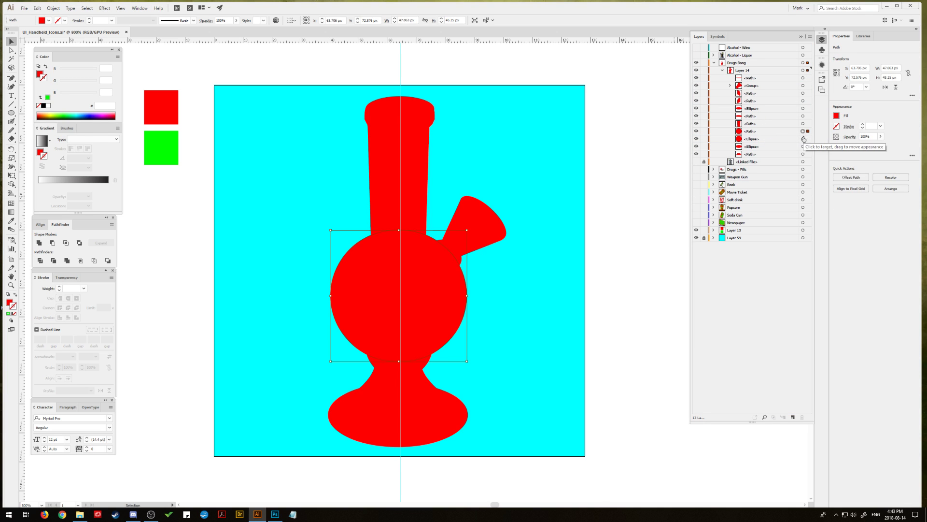
Step: Align the round body, the collar circle and the base shapes to a common horizontal center
{"action": "left_click", "coordinate": [802, 139], "text": "shift"}
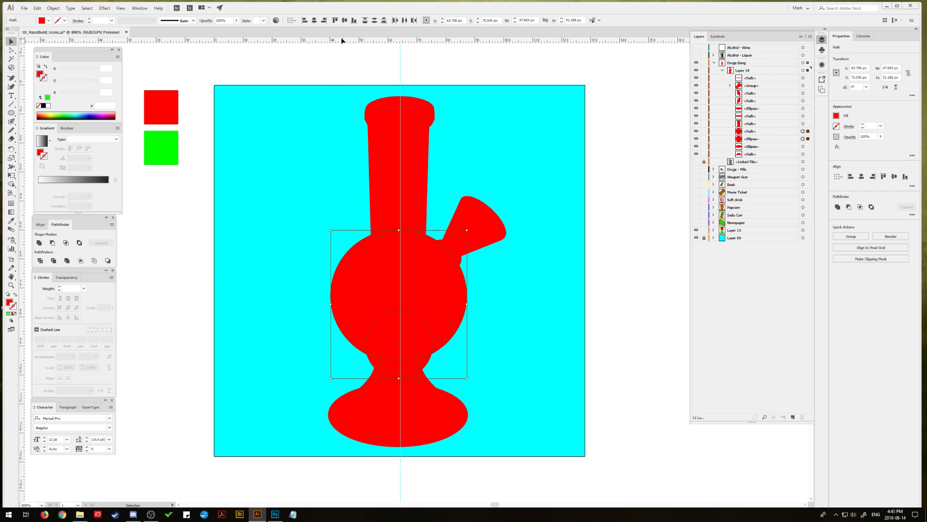
{"action": "left_click", "coordinate": [314, 21]}
{"action": "left_click", "coordinate": [378, 383], "text": "shift"}
{"action": "left_click", "coordinate": [379, 407], "text": "shift"}
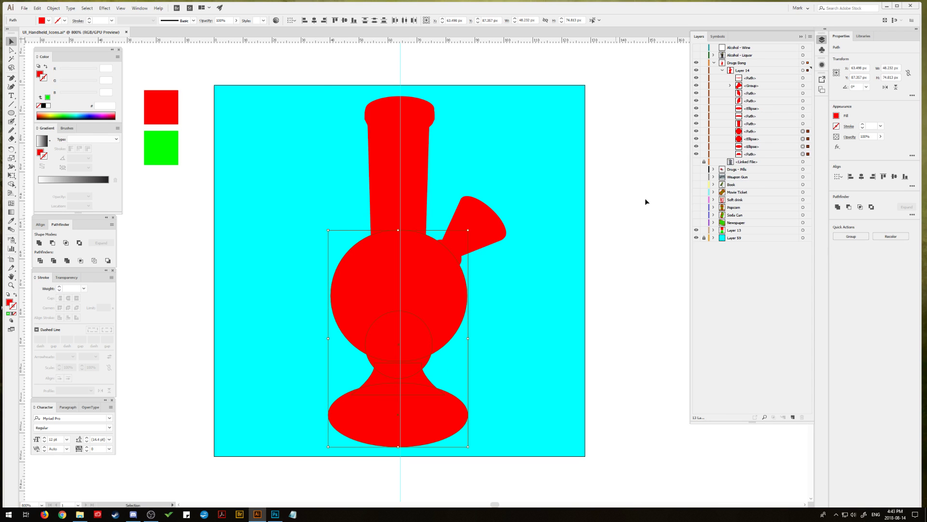
{"action": "left_click", "coordinate": [314, 21]}
Step: Unite the overlapping shapes of the rim at the top of the tube into one path
{"action": "left_click", "coordinate": [385, 182]}
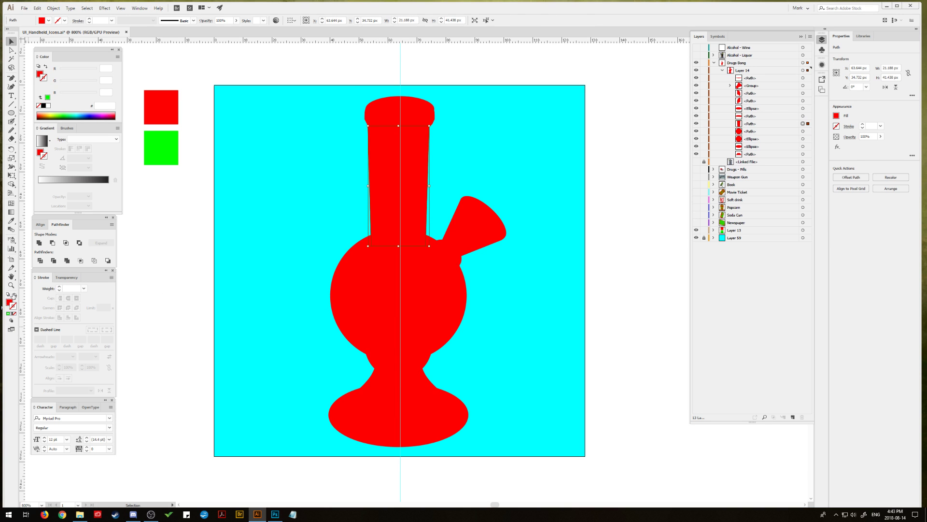
{"action": "left_click", "coordinate": [11, 285]}
{"action": "left_click", "coordinate": [416, 156]}
{"action": "left_click", "coordinate": [455, 252]}
{"action": "left_click", "coordinate": [414, 266]}
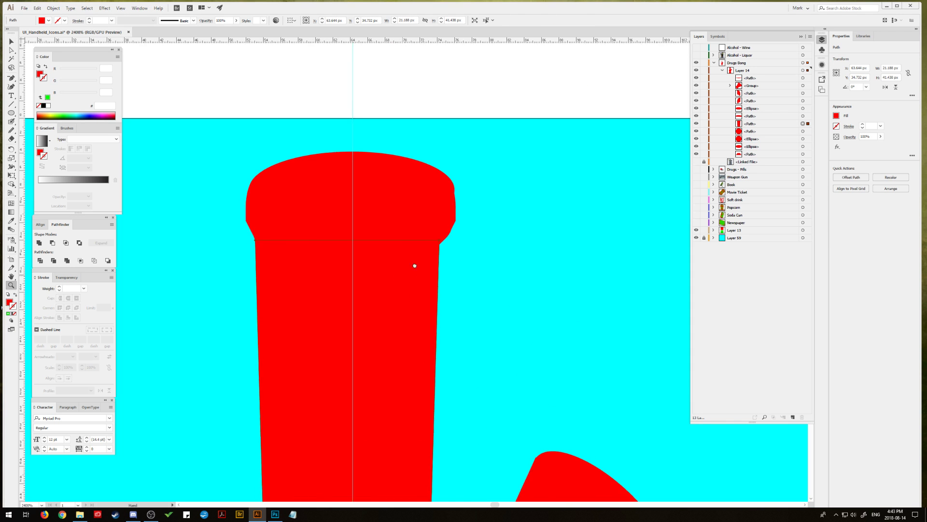
{"action": "left_click_drag", "start_coordinate": [415, 265], "coordinate": [457, 201]}
{"action": "key", "text": "v"}
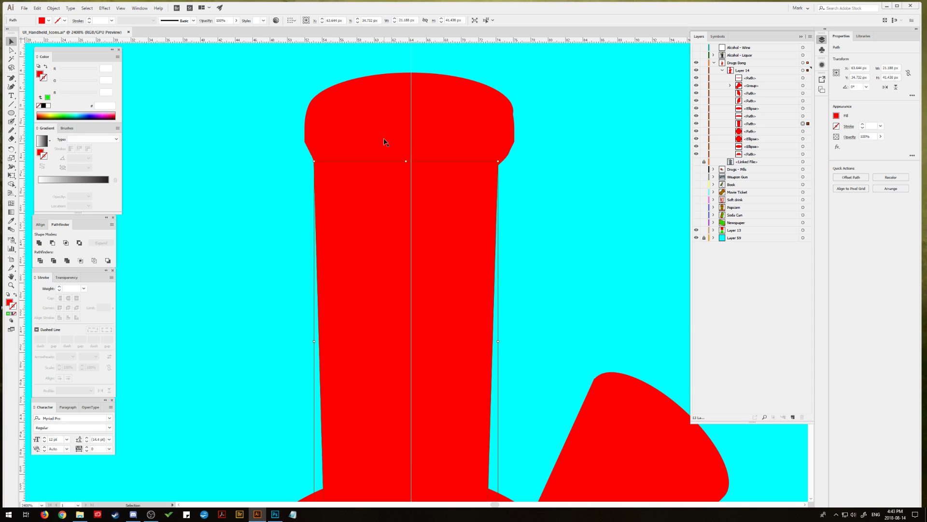
{"action": "left_click", "coordinate": [478, 138]}
{"action": "left_click", "coordinate": [493, 140], "text": "shift"}
{"action": "left_click", "coordinate": [492, 153], "text": "shift"}
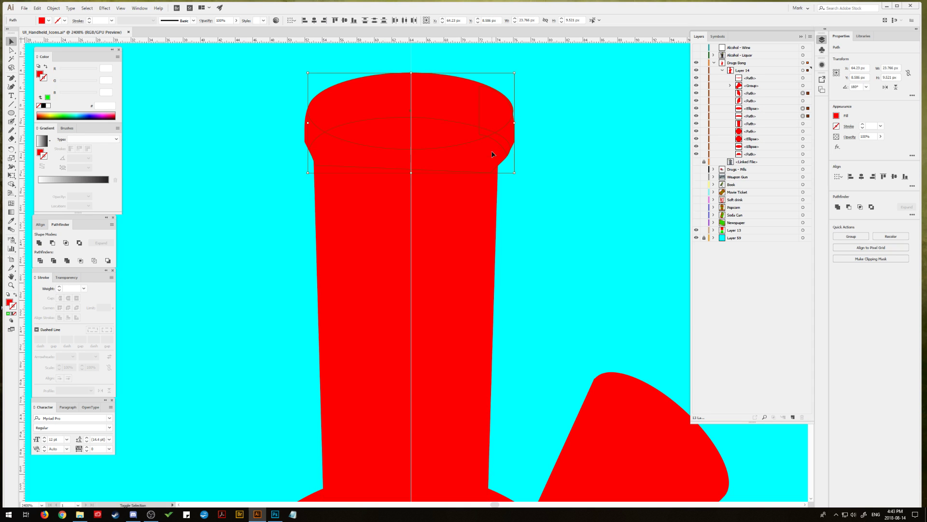
{"action": "left_click", "coordinate": [315, 132], "text": "shift"}
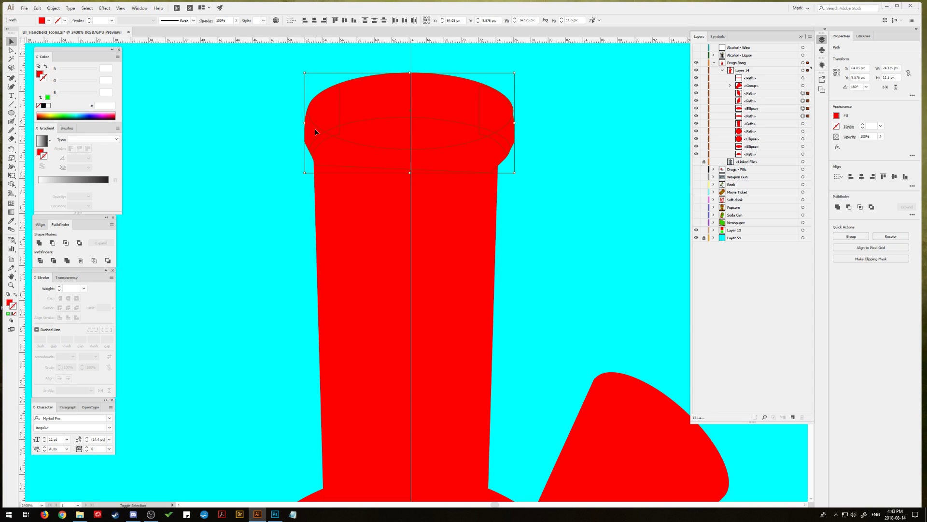
{"action": "left_click", "coordinate": [41, 244]}
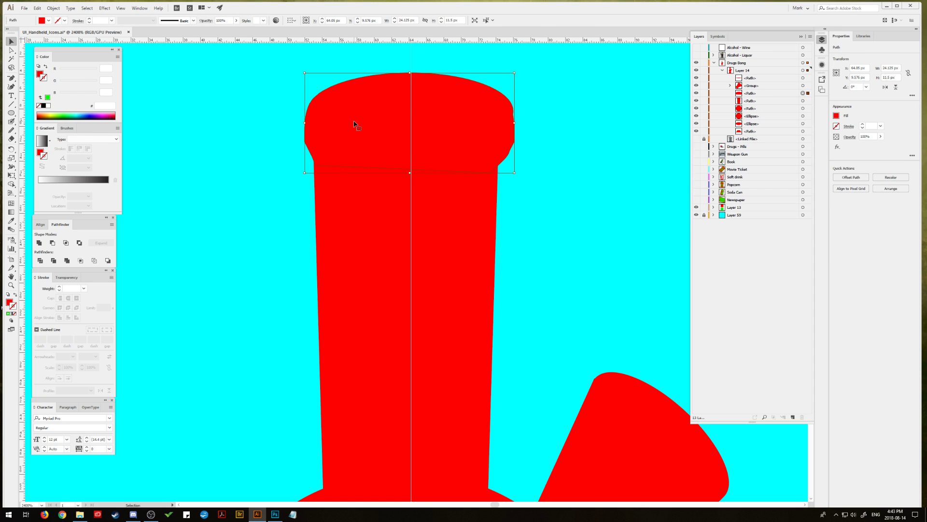
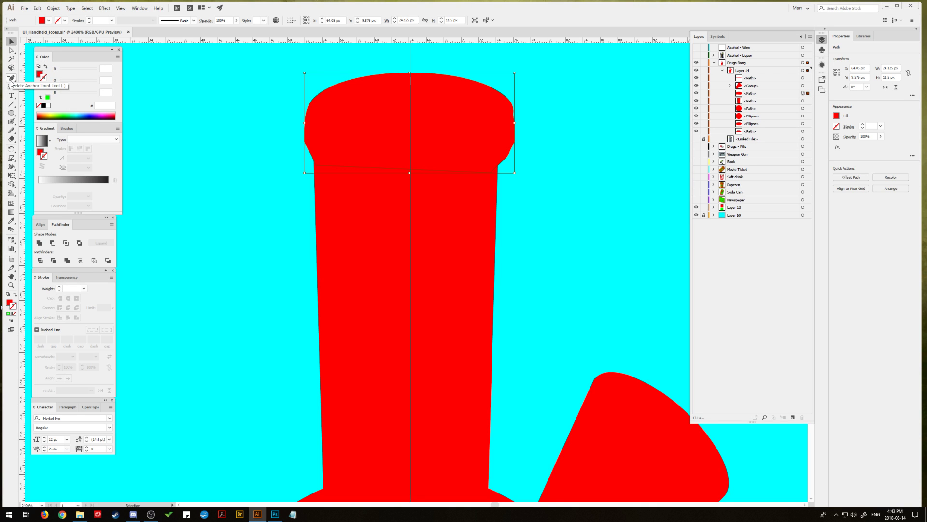
Step: Delete the anchor point on the curve at the rim's lower-right corner
{"action": "left_click", "coordinate": [11, 50]}
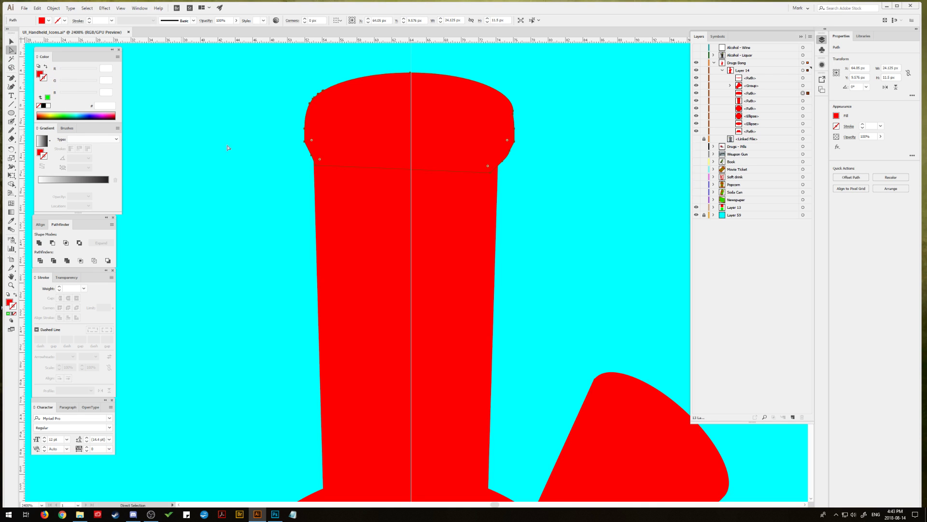
{"action": "left_click", "coordinate": [252, 162]}
{"action": "left_click", "coordinate": [353, 152]}
{"action": "key", "text": "minus"}
{"action": "left_click", "coordinate": [502, 161]}
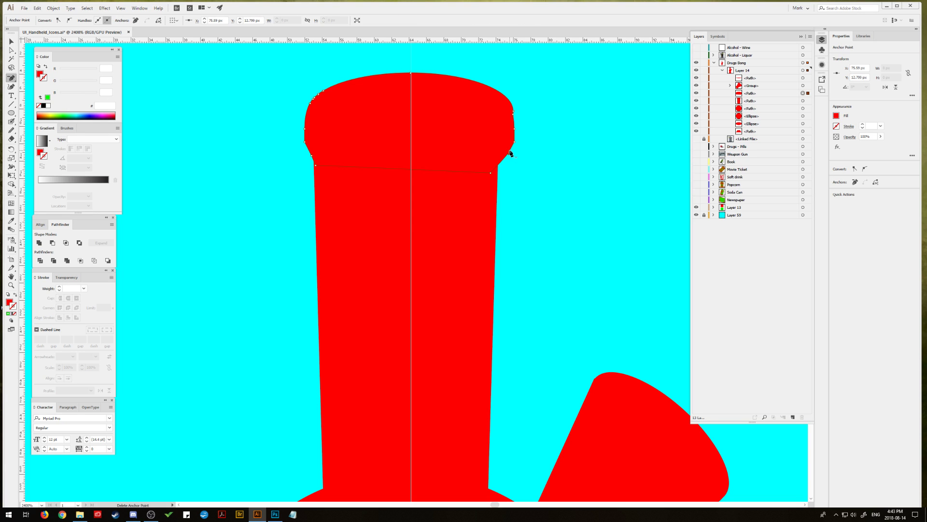
{"action": "key", "text": "v"}
{"action": "key", "text": "ctrl+shift+a"}
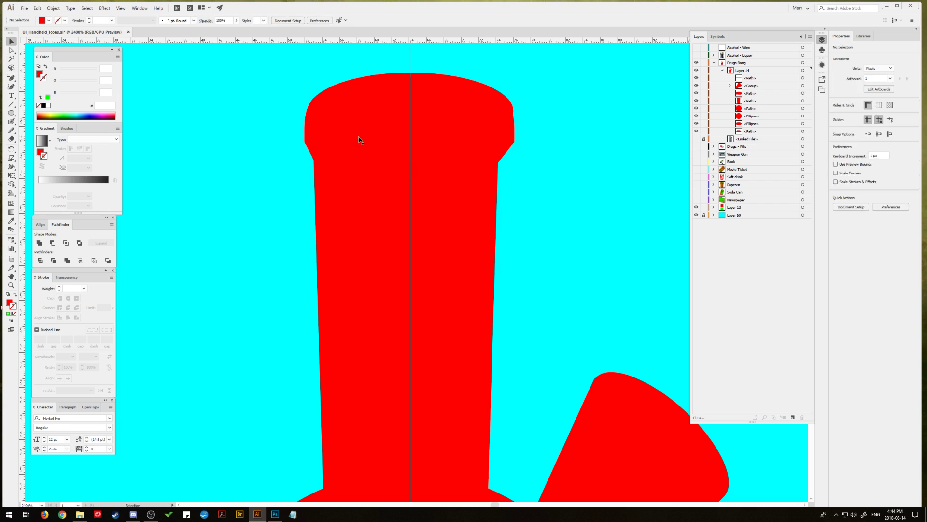
Step: Reshape the rim's lower-left edge by pulling its bottom anchor slightly down the tube and smoothing the curve above it
{"action": "left_click", "coordinate": [335, 141]}
{"action": "left_click", "coordinate": [11, 49]}
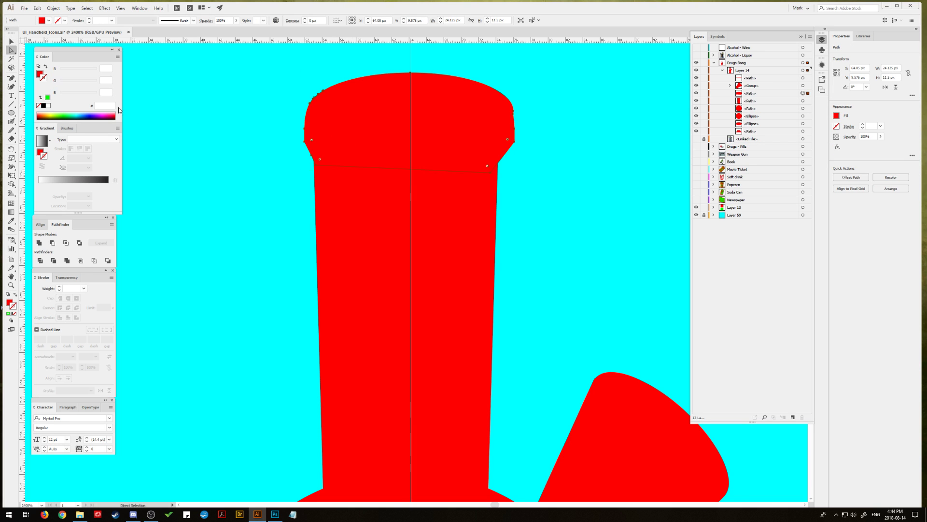
{"action": "left_click", "coordinate": [314, 175]}
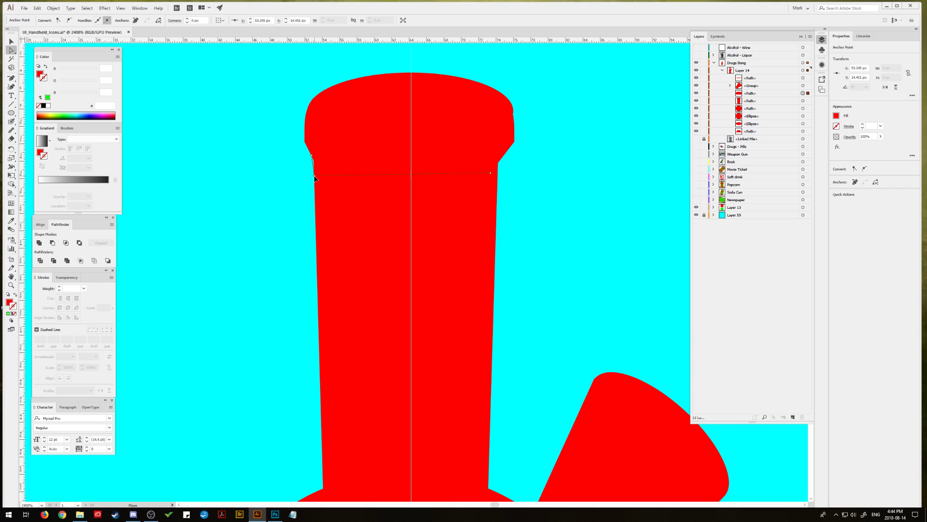
{"action": "left_click_drag", "start_coordinate": [314, 177], "coordinate": [314, 176]}
{"action": "left_click_drag", "start_coordinate": [308, 145], "coordinate": [308, 139]}
{"action": "key", "text": "v"}
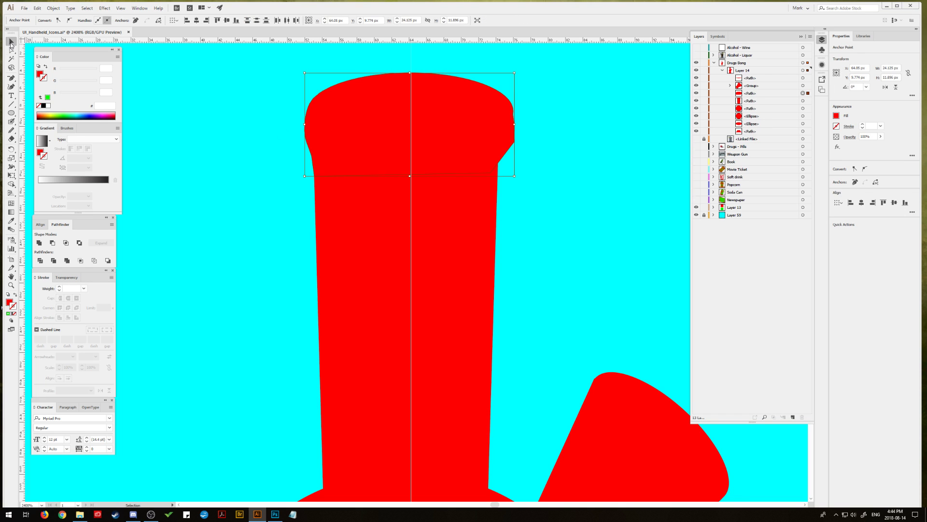
{"action": "left_click", "coordinate": [209, 112]}
Step: Duplicate the rim further down the tube and subtract a rectangle drawn from the center guide to remove the copy's right half
{"action": "left_click", "coordinate": [361, 123]}
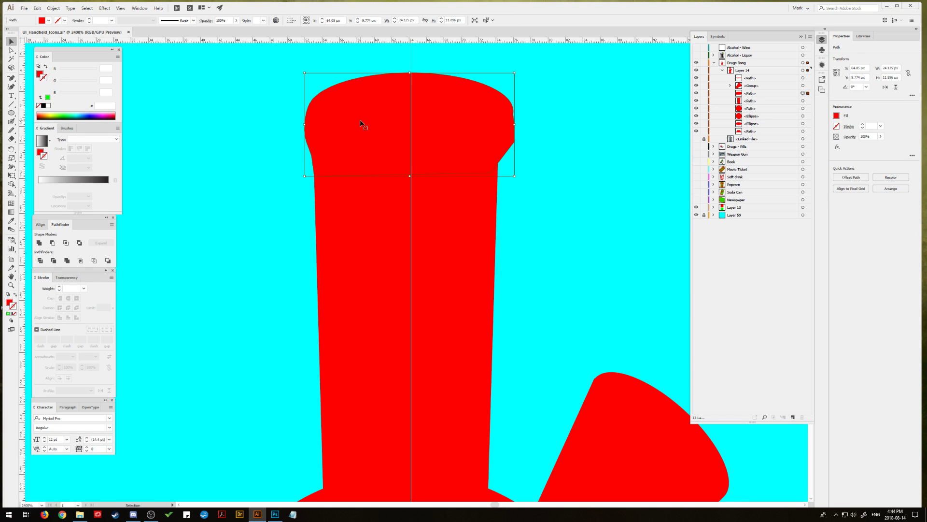
{"action": "left_click_drag", "start_coordinate": [360, 124], "coordinate": [374, 256]}
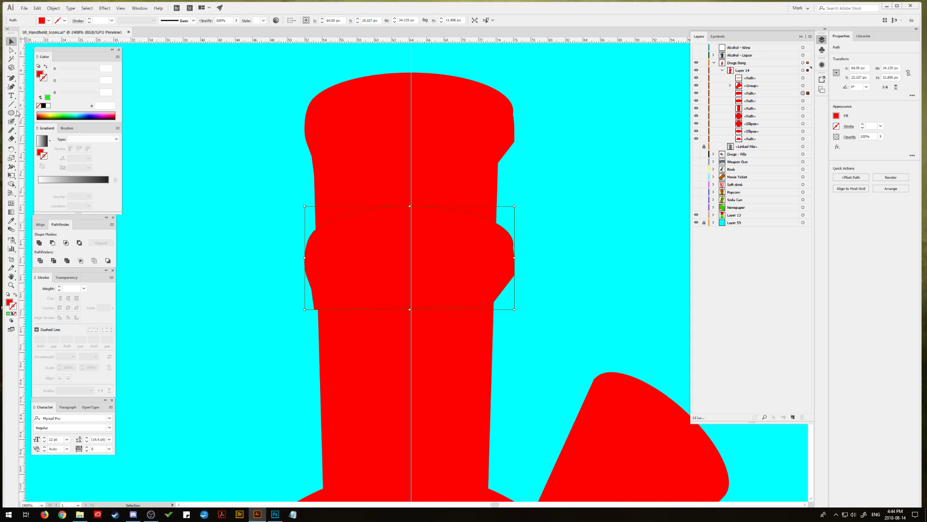
{"action": "left_click_drag", "start_coordinate": [15, 112], "coordinate": [30, 113]}
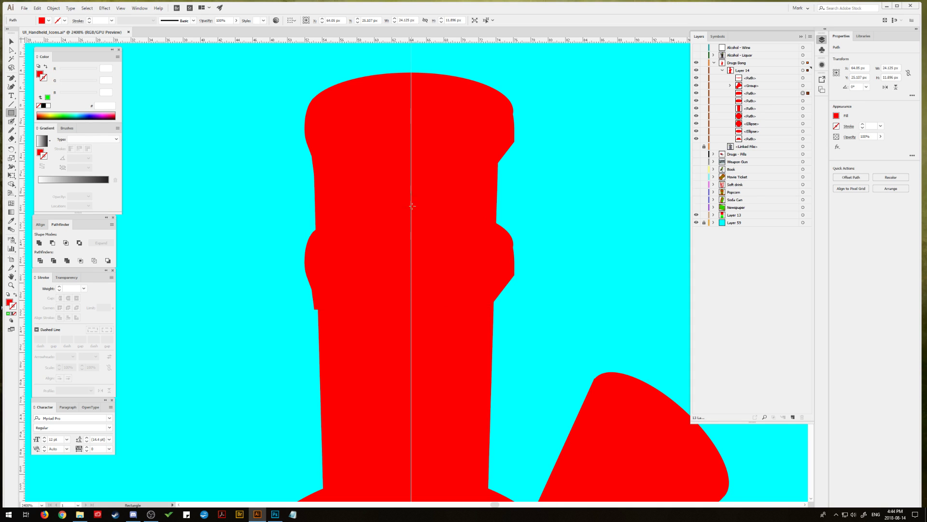
{"action": "mouse_move", "coordinate": [411, 191]}
{"action": "left_mouse_down"}
{"action": "mouse_move", "coordinate": [519, 331]}
{"action": "mouse_move", "coordinate": [528, 327]}
{"action": "left_mouse_up"}
{"action": "key", "text": "v"}
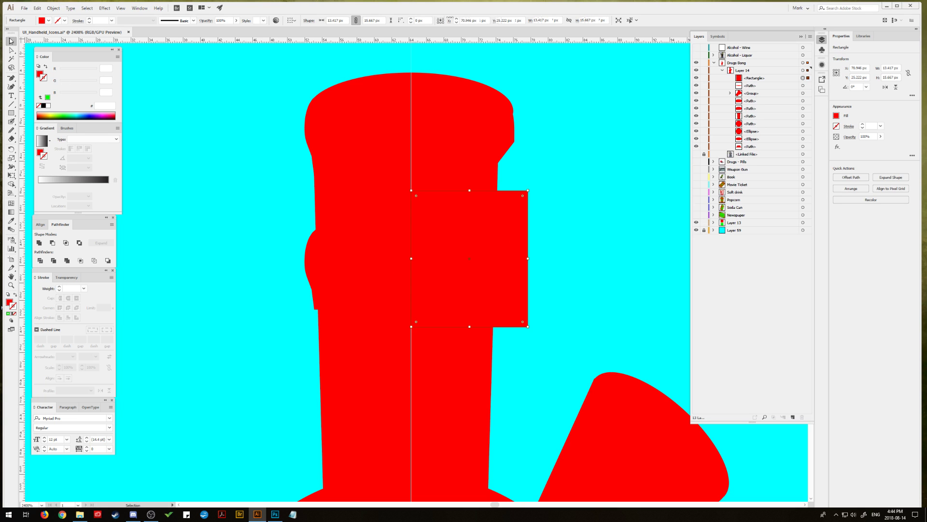
{"action": "left_click", "coordinate": [346, 269], "text": "shift"}
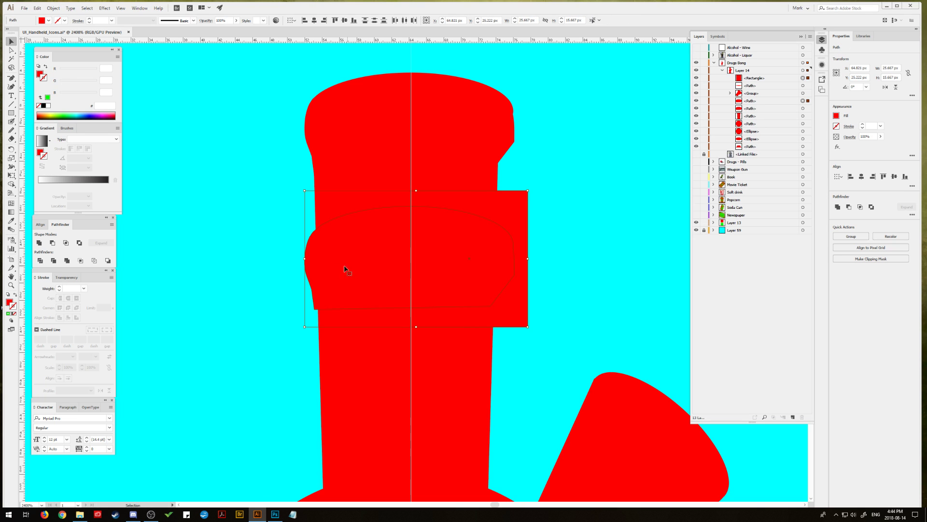
{"action": "left_click", "coordinate": [53, 242]}
{"action": "key", "text": "o"}
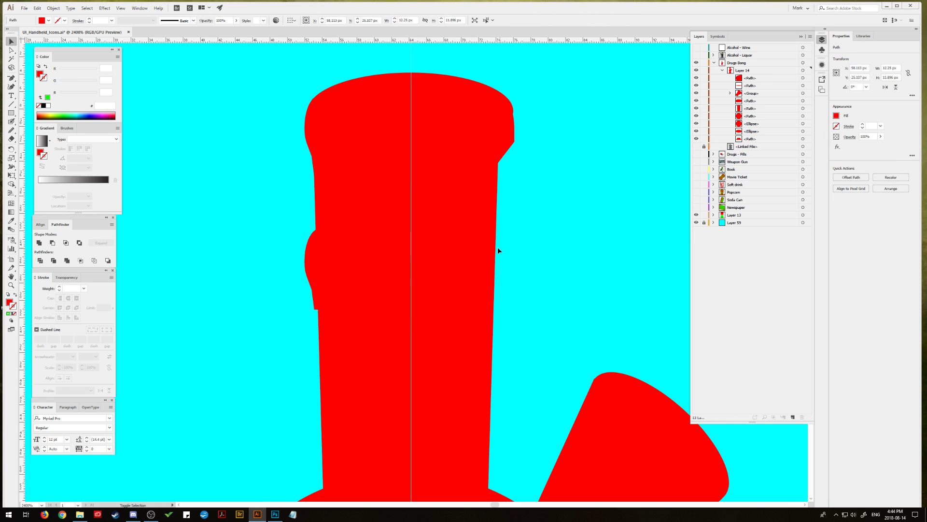
Step: Reflect the half-rim copy across the vertical axis and place it on the empty area right of the original rim
{"action": "left_click", "coordinate": [431, 256]}
{"action": "left_click_drag", "start_coordinate": [470, 256], "coordinate": [524, 256]}
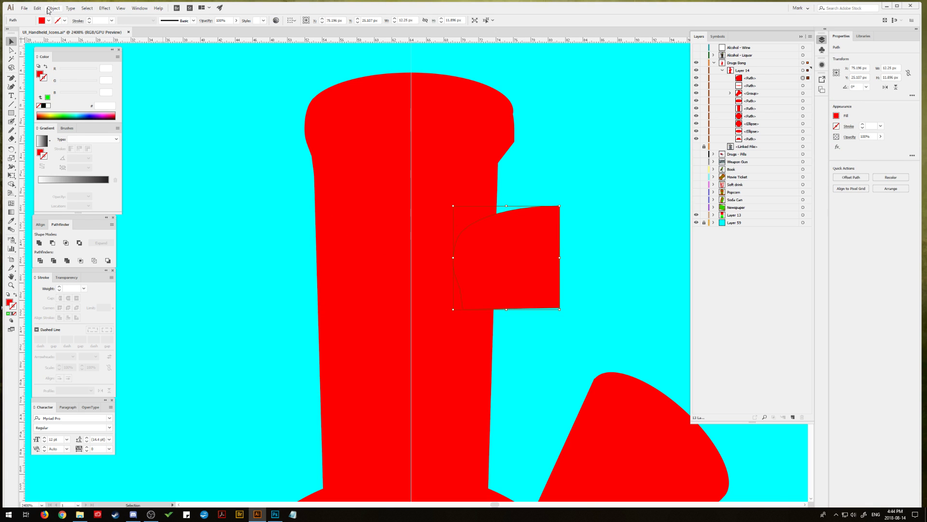
{"action": "left_click", "coordinate": [53, 8]}
{"action": "mouse_move", "coordinate": [121, 16]}
{"action": "left_click", "coordinate": [165, 43]}
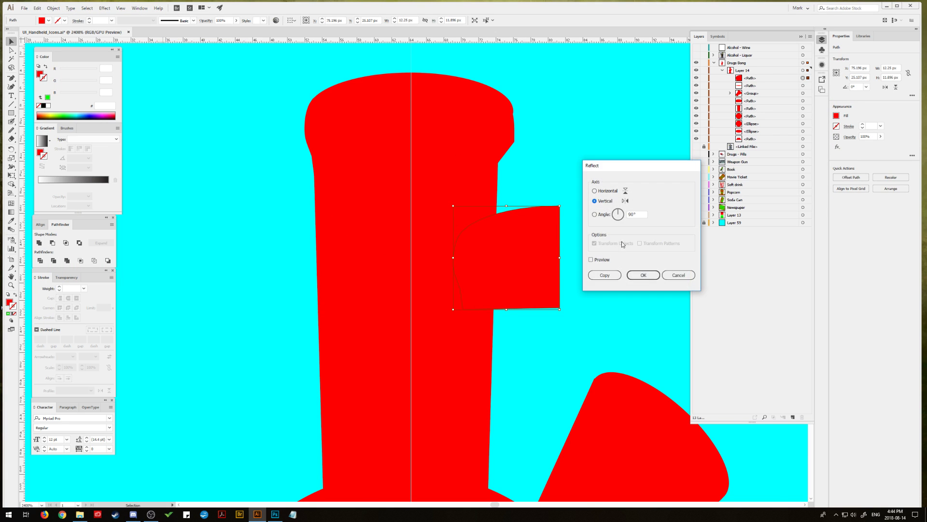
{"action": "left_click", "coordinate": [643, 275]}
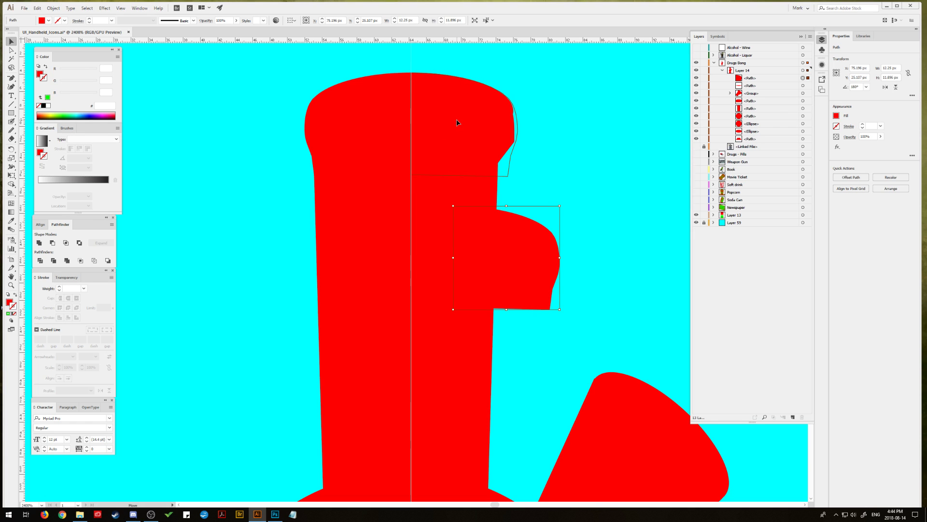
{"action": "left_click_drag", "start_coordinate": [457, 122], "coordinate": [596, 132]}
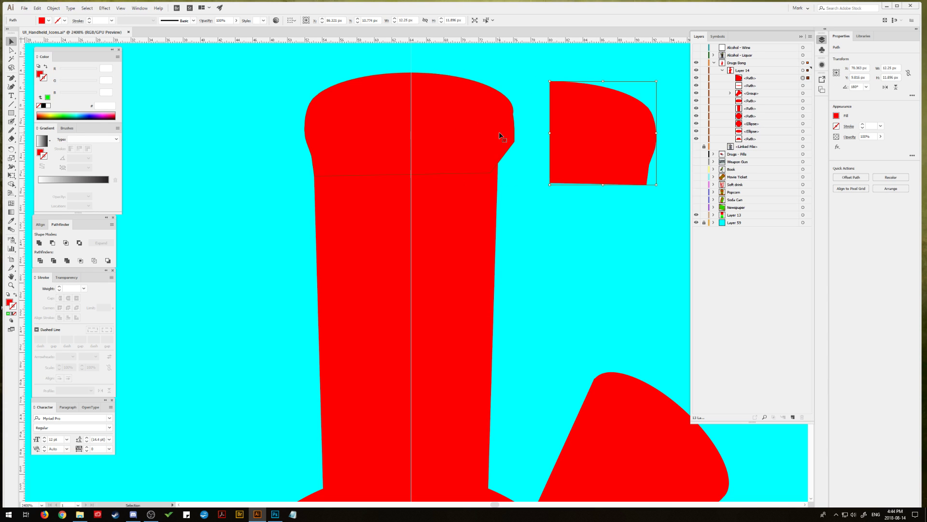
Step: Adjust the Eraser size and erase the right side of the original rim
{"action": "left_click", "coordinate": [313, 149]}
{"action": "left_click", "coordinate": [12, 139]}
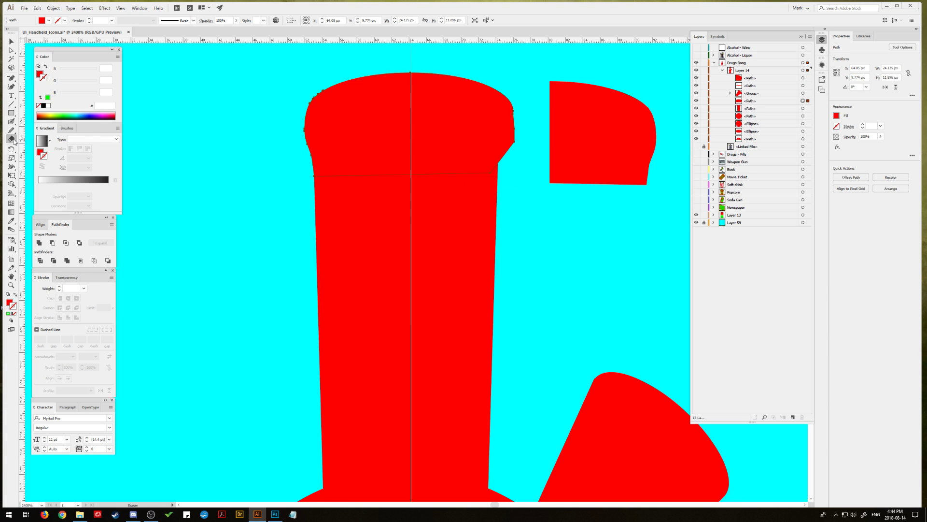
{"action": "key", "text": "bracketleft"}
{"action": "key", "text": "bracketleft"}
{"action": "key", "text": "bracketleft"}
{"action": "key", "text": "bracketleft"}
{"action": "key", "text": "bracketleft"}
{"action": "key", "text": "bracketleft"}
{"action": "key", "text": "bracketleft"}
{"action": "key", "text": "bracketleft"}
{"action": "key", "text": "bracketleft"}
{"action": "key", "text": "bracketleft"}
{"action": "mouse_move", "coordinate": [493, 166]}
{"action": "left_mouse_down"}
{"action": "mouse_move", "coordinate": [503, 143]}
{"action": "mouse_move", "coordinate": [492, 104]}
{"action": "mouse_move", "coordinate": [465, 91]}
{"action": "mouse_move", "coordinate": [474, 169]}
{"action": "mouse_move", "coordinate": [455, 75]}
{"action": "mouse_move", "coordinate": [466, 185]}
{"action": "left_mouse_up"}
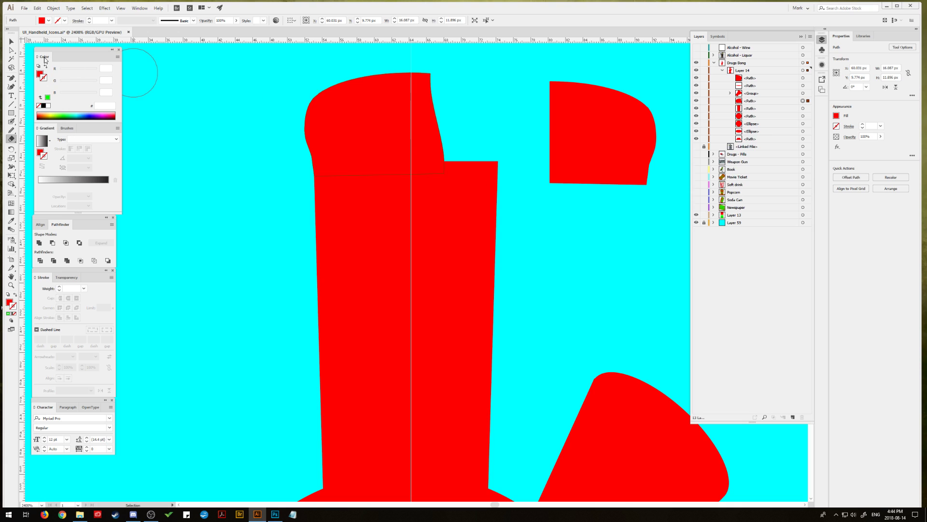
Step: Place the mirrored half-rim flush against the center guide so it completes the rim's missing side
{"action": "left_click", "coordinate": [11, 42]}
{"action": "left_click", "coordinate": [504, 91]}
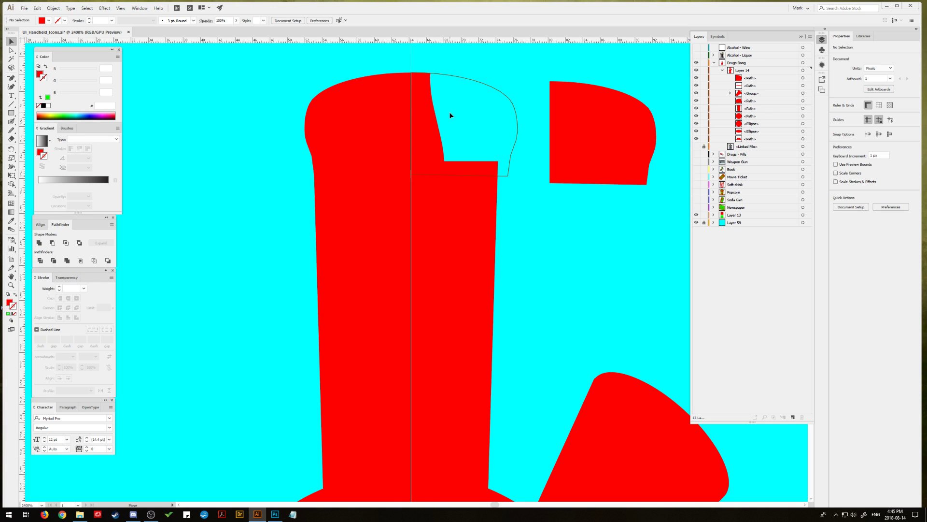
{"action": "key", "text": "ctrl+z"}
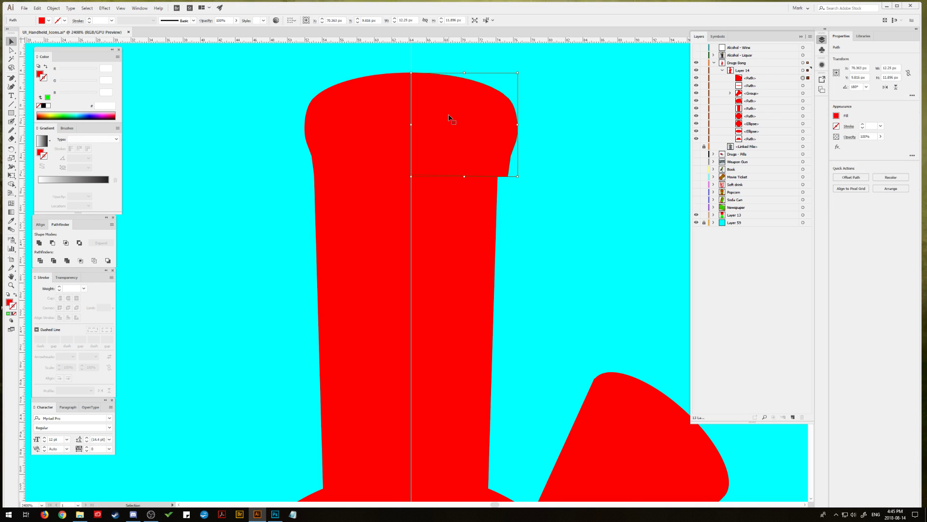
Step: Move the tube's upper-right anchor outward to meet the rim's lower-right corner
{"action": "key", "text": "a"}
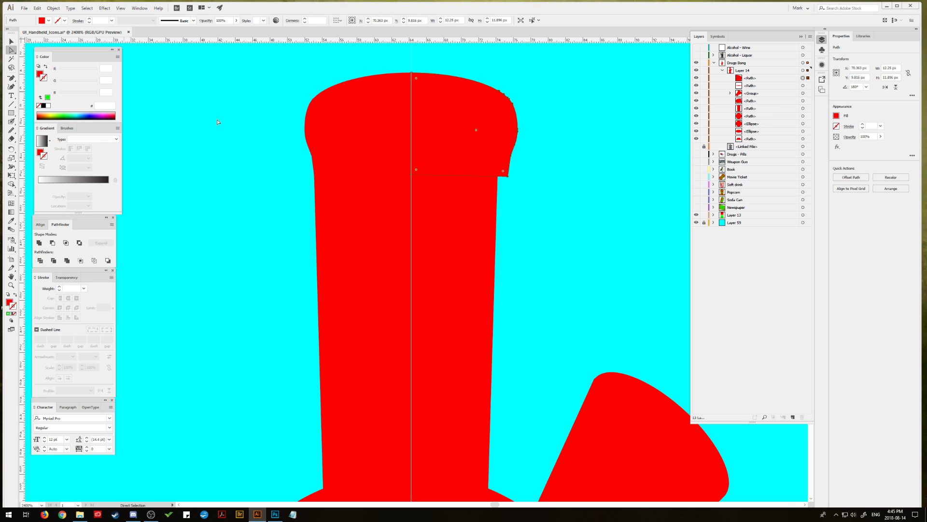
{"action": "left_click", "coordinate": [489, 191]}
{"action": "left_click_drag", "start_coordinate": [499, 164], "coordinate": [509, 164]}
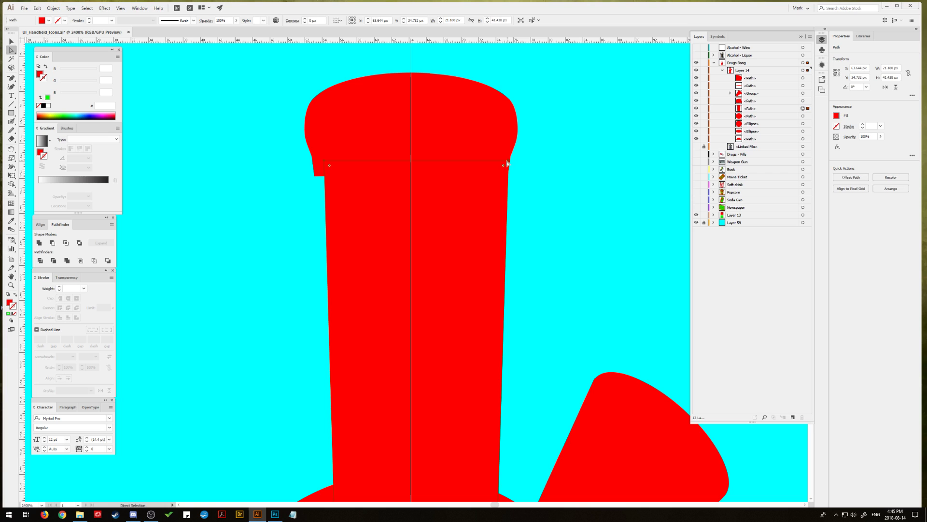
{"action": "left_click", "coordinate": [542, 170]}
{"action": "key", "text": "ctrl+z"}
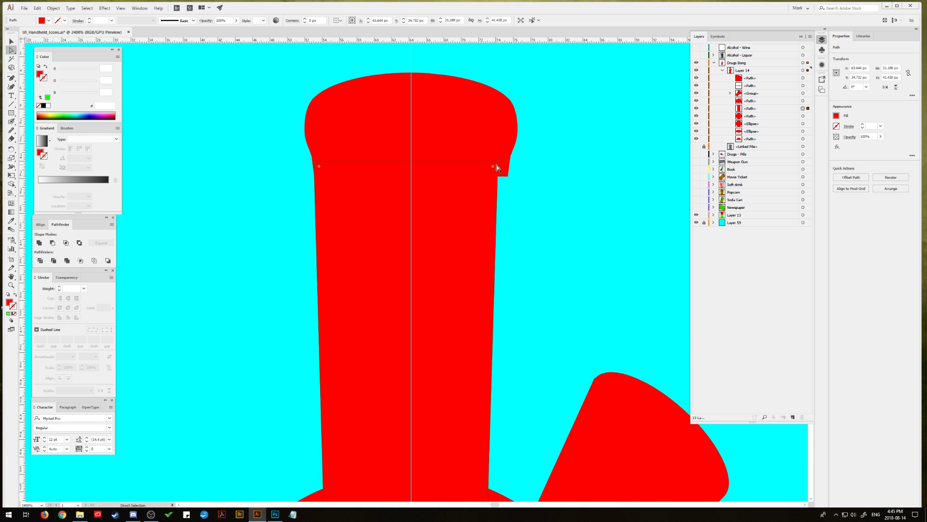
{"action": "left_click_drag", "start_coordinate": [498, 162], "coordinate": [507, 162]}
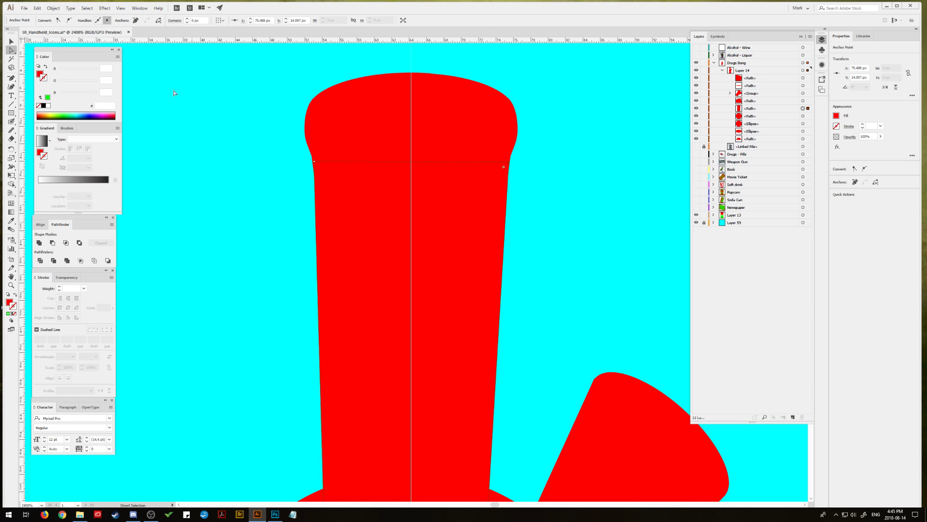
Step: Unite both rim halves and the tube into a single shape
{"action": "left_click", "coordinate": [12, 43]}
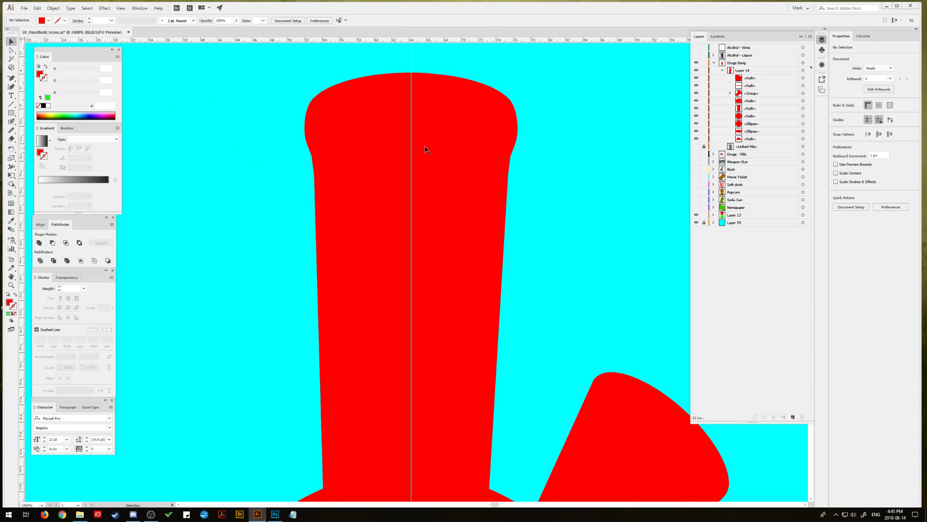
{"action": "left_click", "coordinate": [356, 126]}
{"action": "left_click", "coordinate": [436, 217], "text": "shift"}
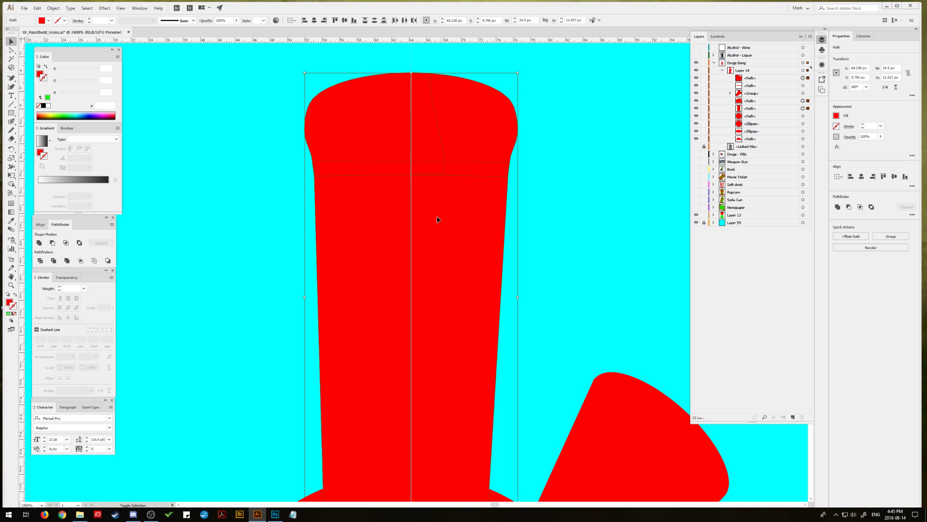
{"action": "left_click", "coordinate": [39, 242], "text": "alt"}
{"action": "left_click", "coordinate": [93, 243]}
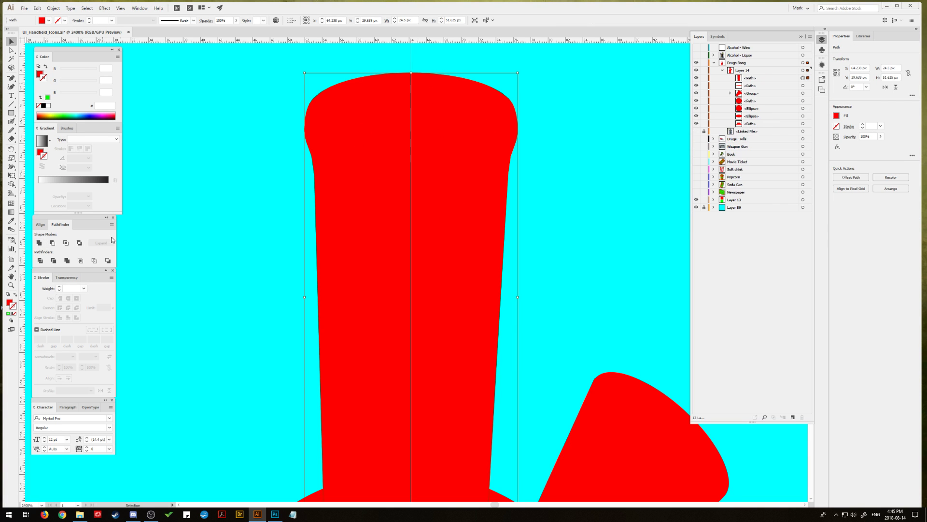
{"action": "left_click", "coordinate": [217, 165]}
{"action": "left_click", "coordinate": [361, 173]}
Step: Try to smooth the rim's top edge at the extra anchor just beside the center guide
{"action": "left_click", "coordinate": [11, 51]}
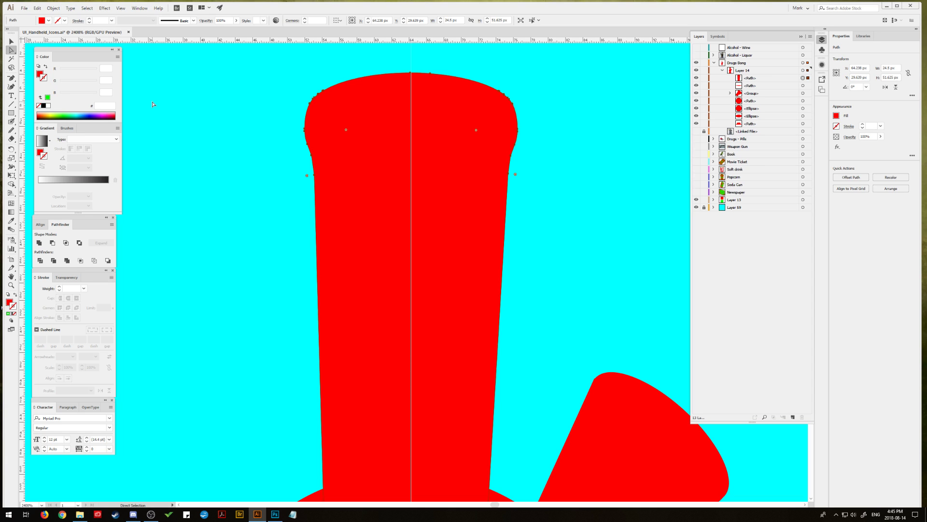
{"action": "left_click", "coordinate": [430, 74]}
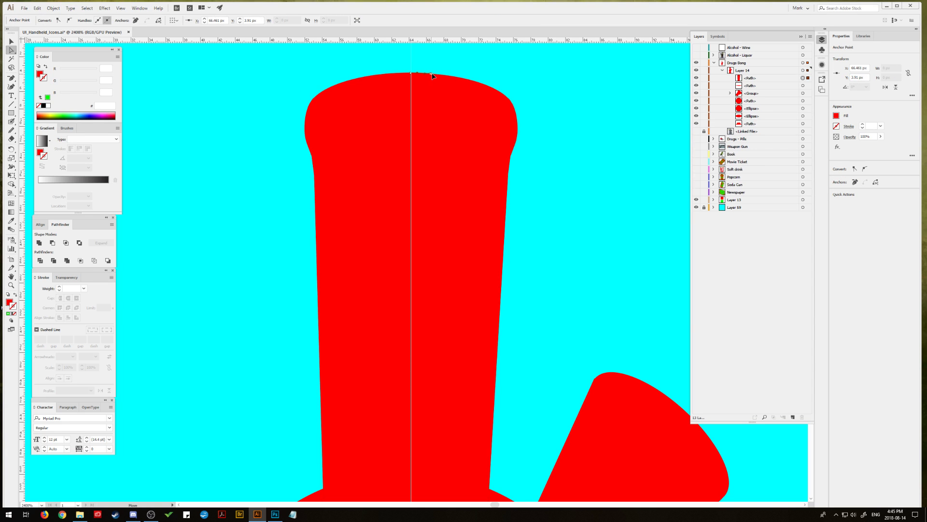
{"action": "mouse_move", "coordinate": [432, 76]}
{"action": "left_mouse_down"}
{"action": "mouse_move", "coordinate": [418, 68]}
{"action": "mouse_move", "coordinate": [430, 70]}
{"action": "left_mouse_up"}
{"action": "left_click", "coordinate": [10, 78]}
{"action": "left_click", "coordinate": [420, 67]}
{"action": "left_click", "coordinate": [10, 42]}
{"action": "left_click", "coordinate": [204, 89]}
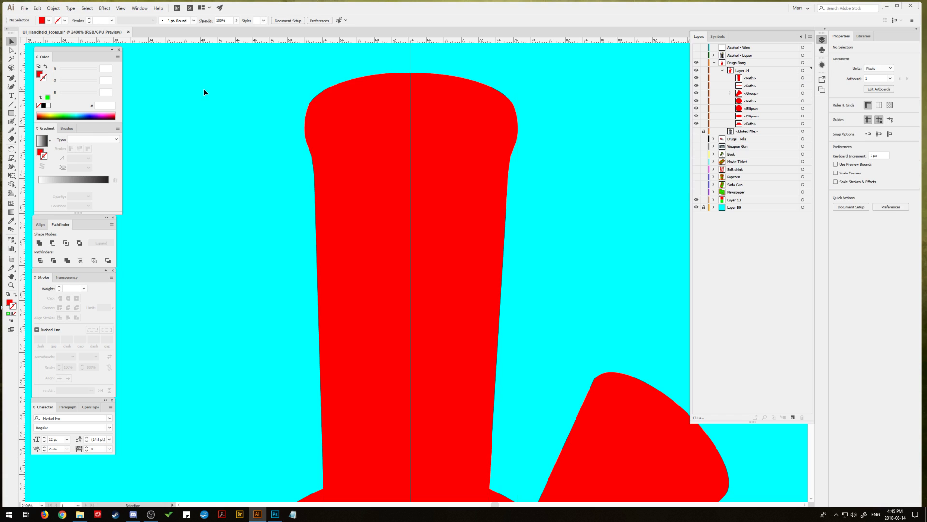
Step: Narrow the united rim and tube from both sides to about 21.875 px wide, keeping it centered on the guide
{"action": "scroll", "coordinate": [277, 235], "scroll_direction": "down", "scroll_amount": 1}
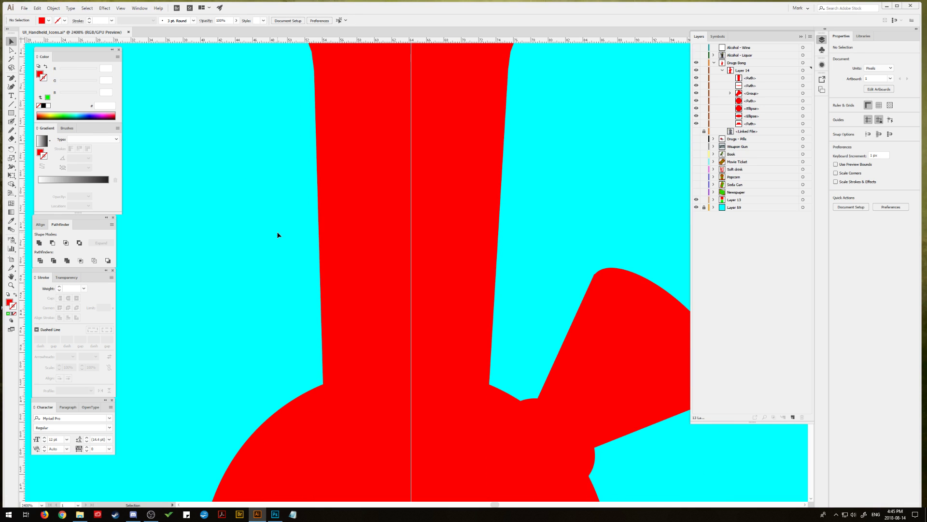
{"action": "key", "text": "ctrl+minus"}
{"action": "key", "text": "ctrl+minus"}
{"action": "key", "text": "ctrl+minus"}
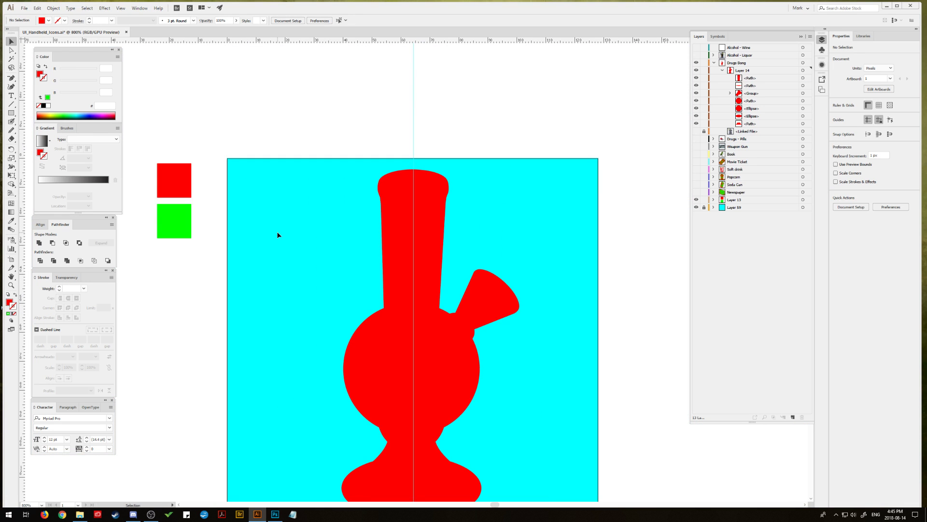
{"action": "left_click", "coordinate": [410, 263]}
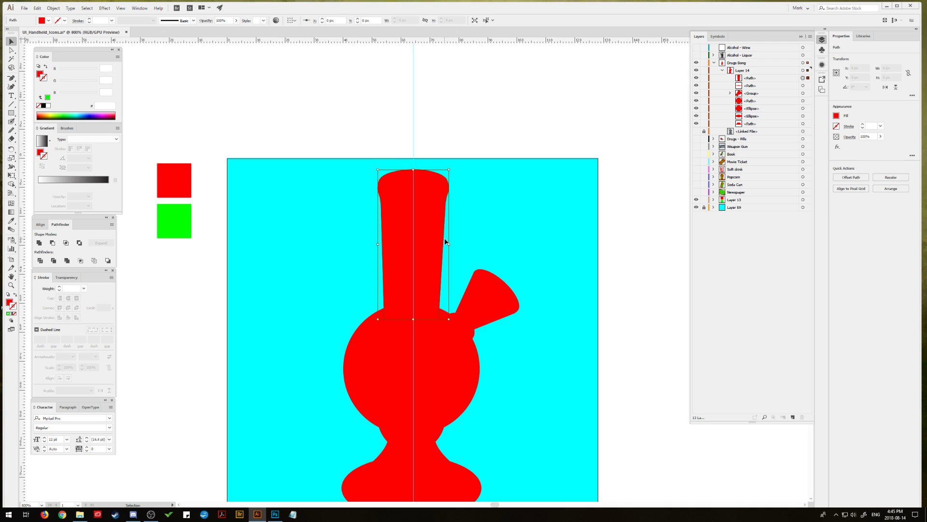
{"action": "left_click_drag", "start_coordinate": [449, 243], "coordinate": [444, 244]}
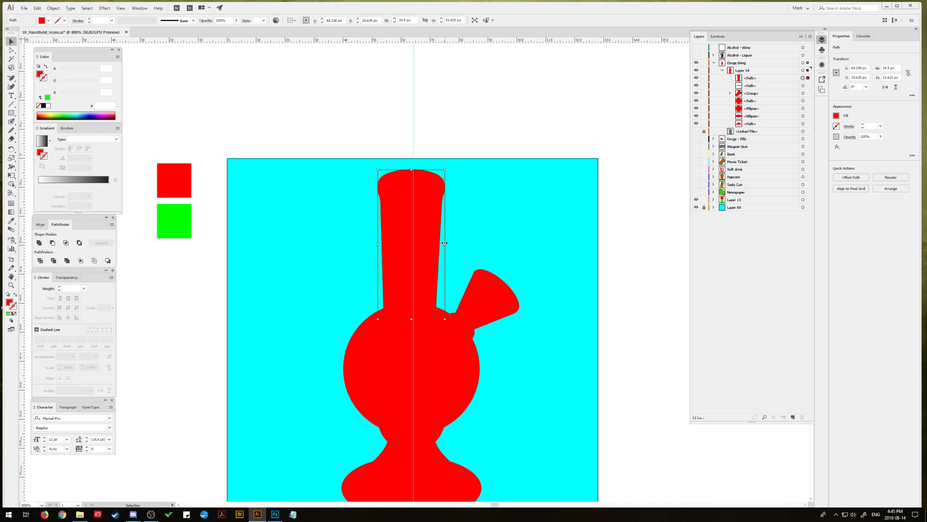
{"action": "left_click_drag", "start_coordinate": [378, 245], "coordinate": [381, 244]}
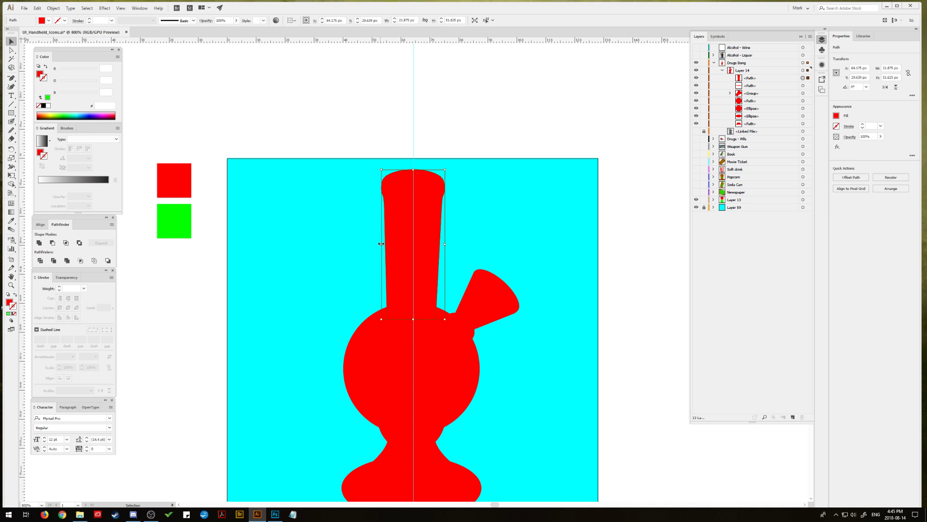
Step: Try to pull the anchors just below the rim inward on both sides of the tube
{"action": "key", "text": "a"}
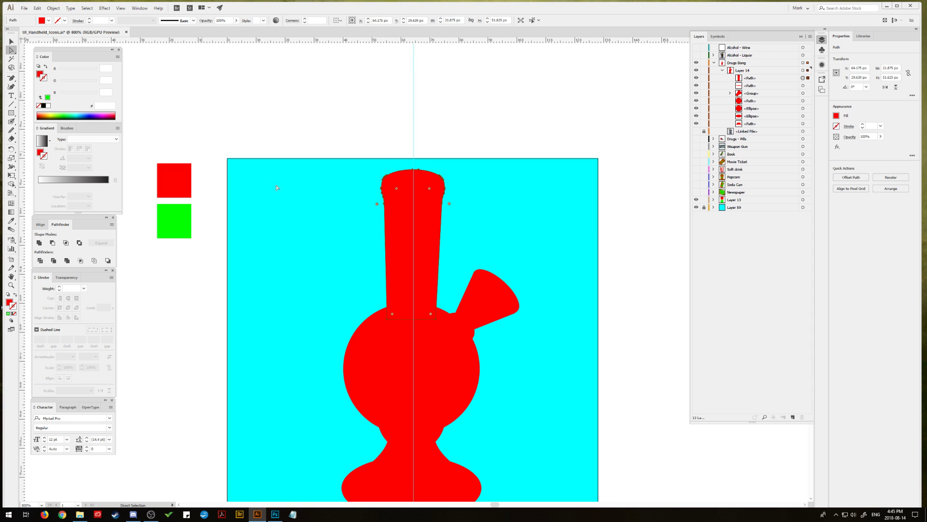
{"action": "left_click", "coordinate": [376, 203]}
{"action": "key", "text": "z"}
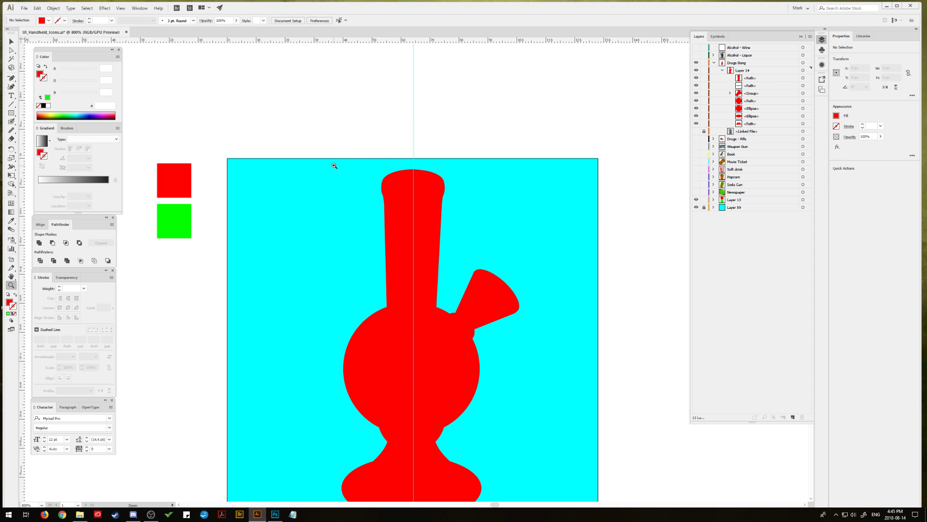
{"action": "left_click_drag", "start_coordinate": [345, 154], "coordinate": [297, 128]}
{"action": "left_click", "coordinate": [351, 209]}
{"action": "key", "text": "a"}
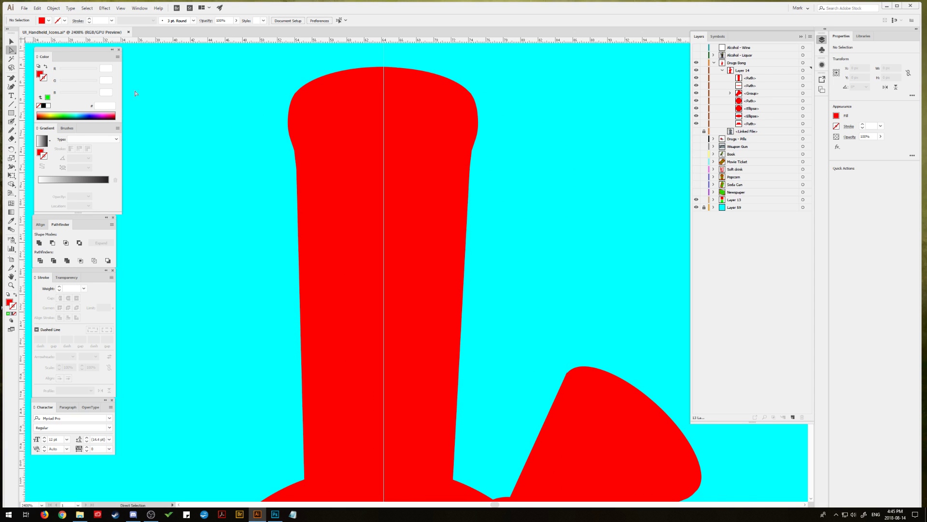
{"action": "left_click", "coordinate": [316, 173]}
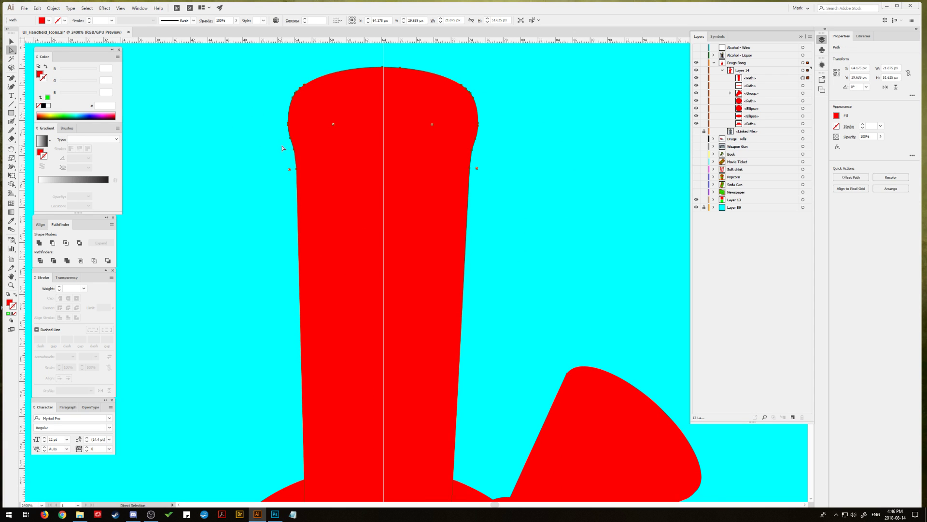
{"action": "left_click_drag", "start_coordinate": [307, 174], "coordinate": [309, 176]}
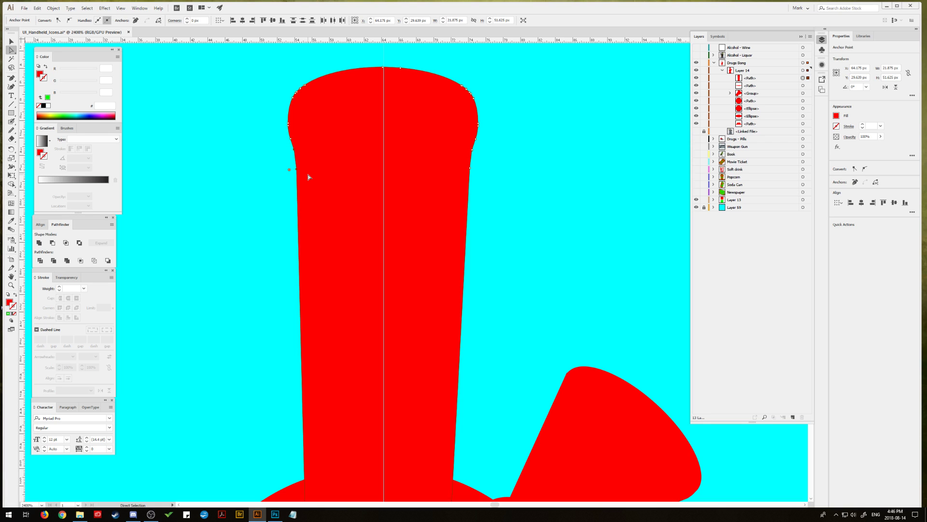
{"action": "key", "text": "Right"}
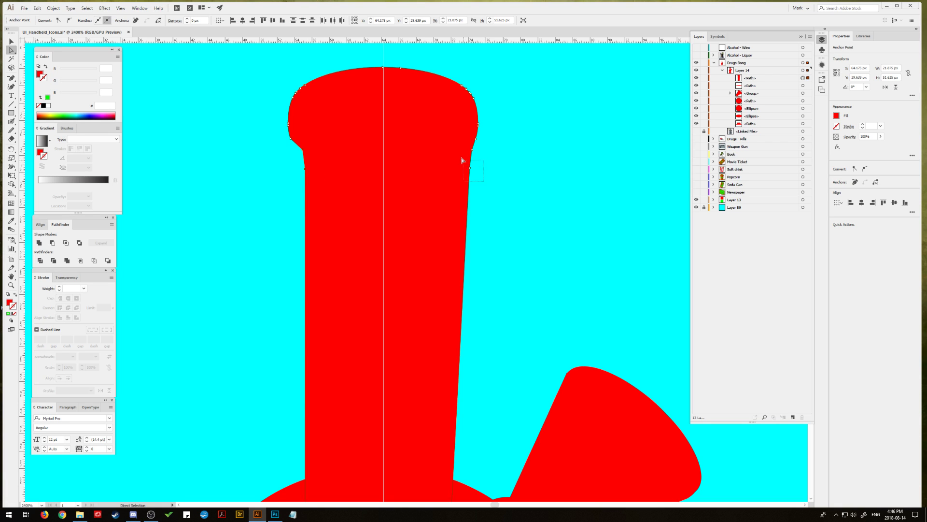
{"action": "key", "text": "Left"}
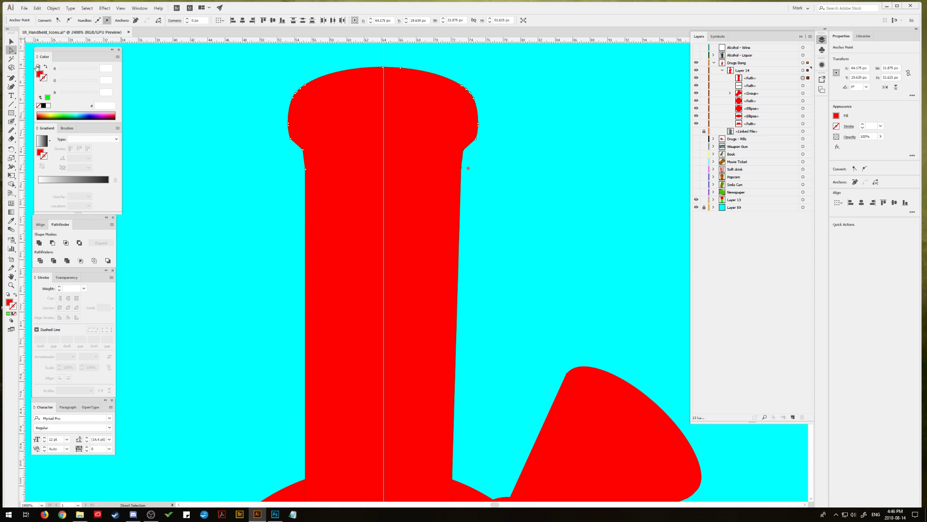
Step: Try to adjust the corner anchors under the rim, and undo these edits along with the neck narrowing
{"action": "left_click", "coordinate": [291, 139]}
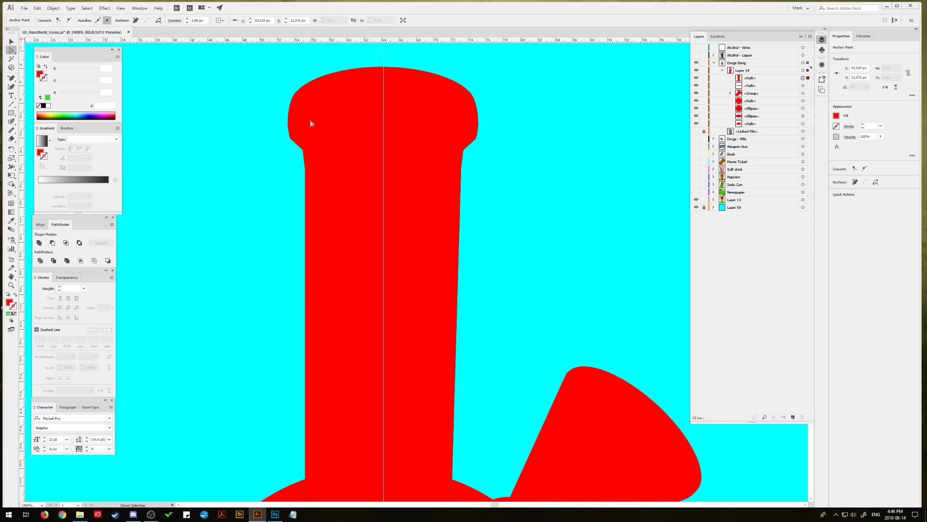
{"action": "left_click", "coordinate": [470, 156]}
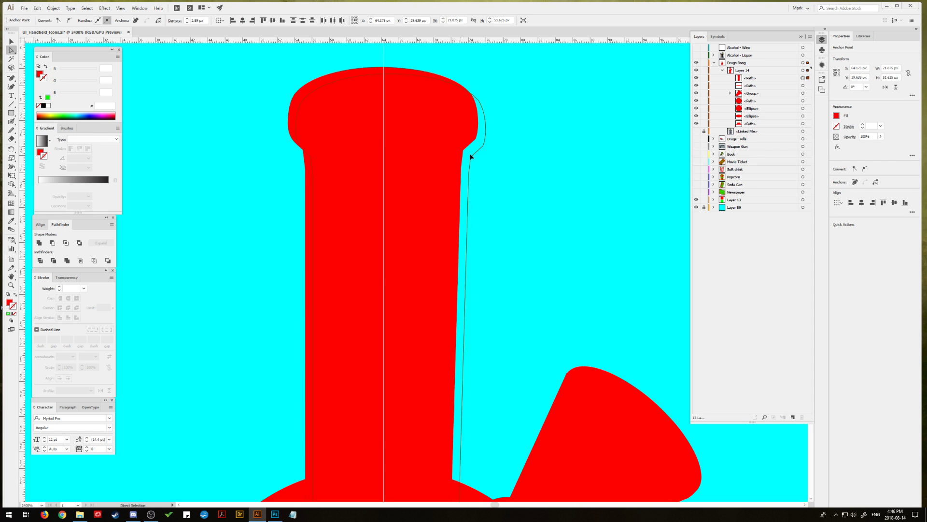
{"action": "left_click", "coordinate": [463, 151]}
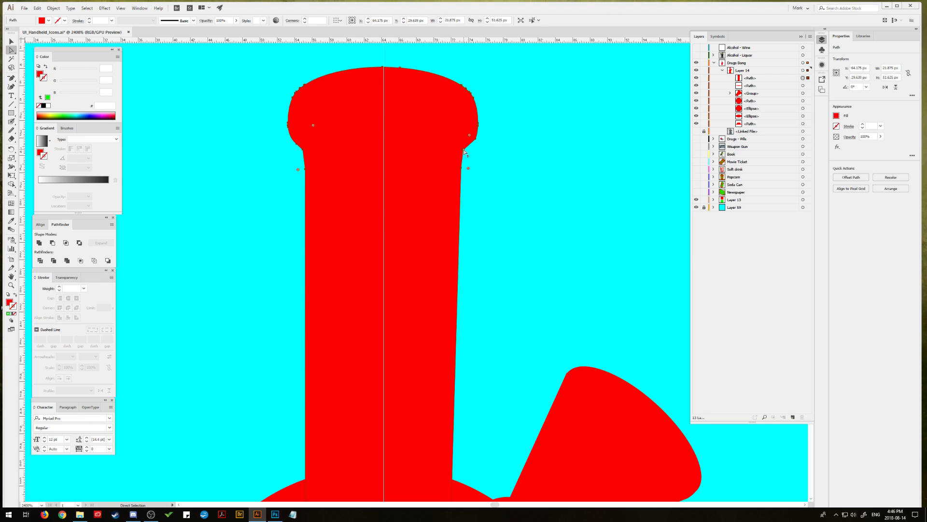
{"action": "left_click", "coordinate": [464, 149]}
{"action": "left_click_drag", "start_coordinate": [464, 151], "coordinate": [465, 150]}
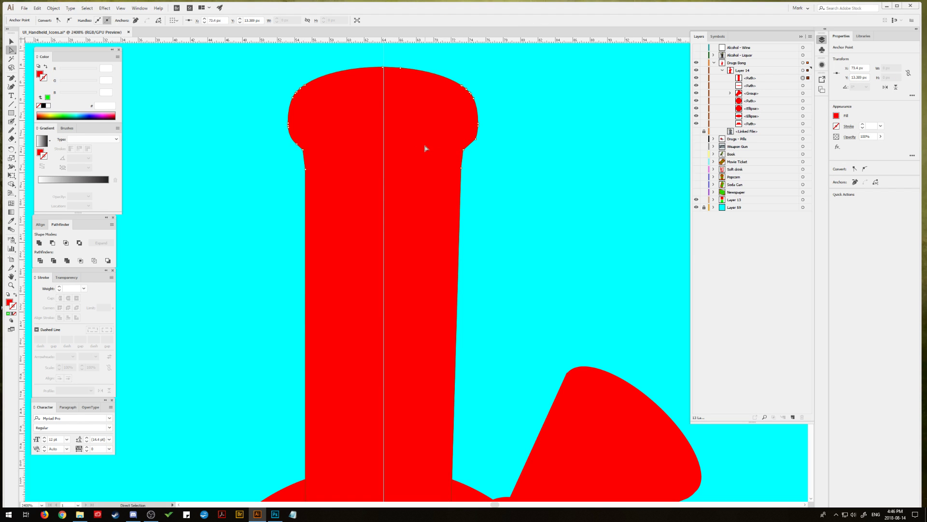
{"action": "key", "text": "v"}
{"action": "key", "text": "ctrl+z"}
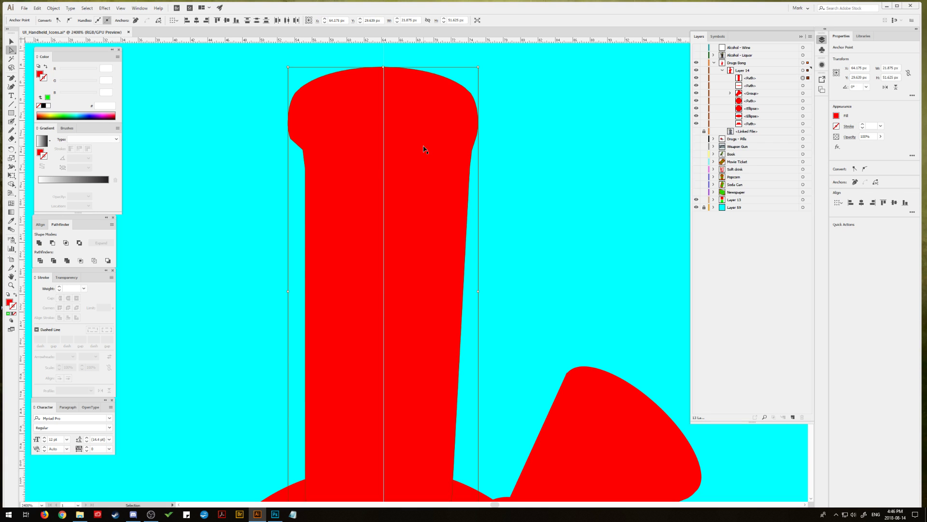
{"action": "key", "text": "ctrl+z"}
Step: Shift the neck anchors just below the rim inward on both sides, making the tube narrower than the rim
{"action": "key", "text": "a"}
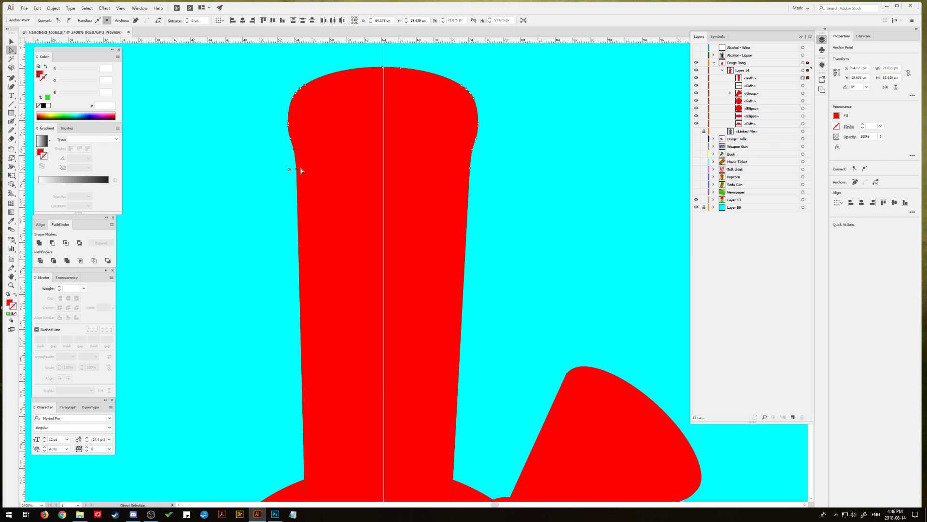
{"action": "left_click_drag", "start_coordinate": [300, 170], "coordinate": [309, 170]}
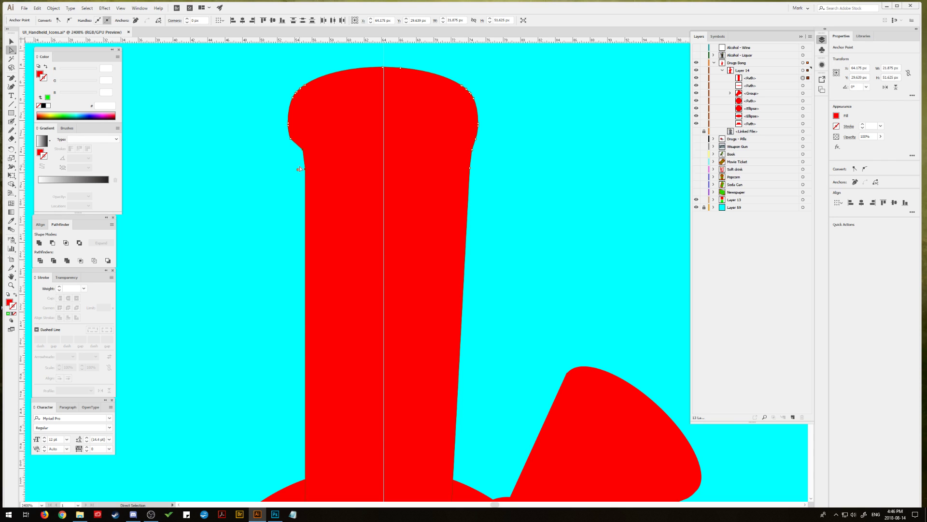
{"action": "left_click_drag", "start_coordinate": [462, 158], "coordinate": [463, 153]}
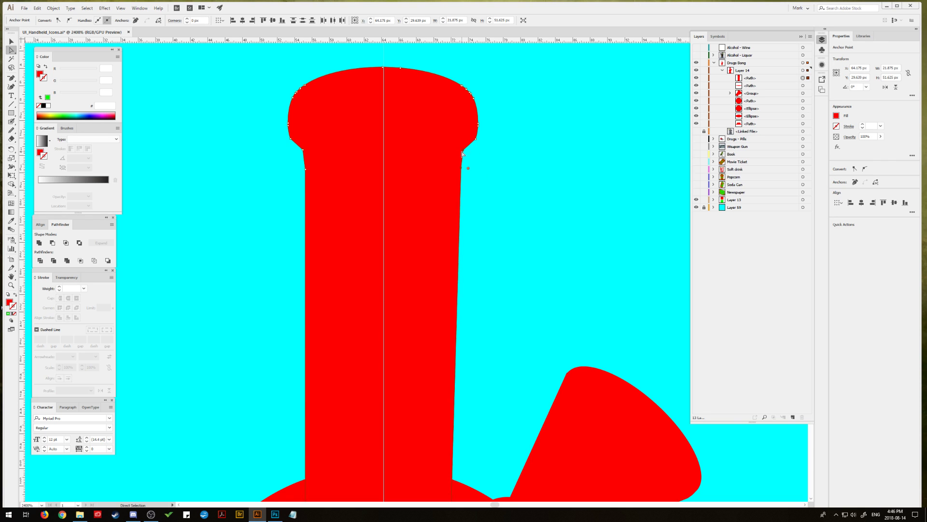
Step: Select the rim's lower-left corner anchor and round that corner above the narrowed neck
{"action": "left_click", "coordinate": [303, 153]}
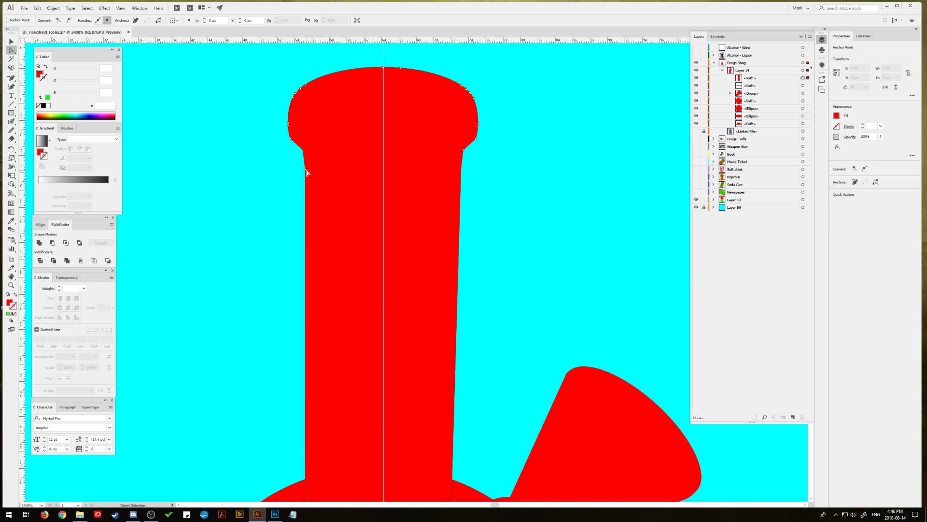
{"action": "left_click", "coordinate": [304, 170]}
{"action": "left_click_drag", "start_coordinate": [298, 172], "coordinate": [291, 140]}
{"action": "left_click", "coordinate": [304, 152]}
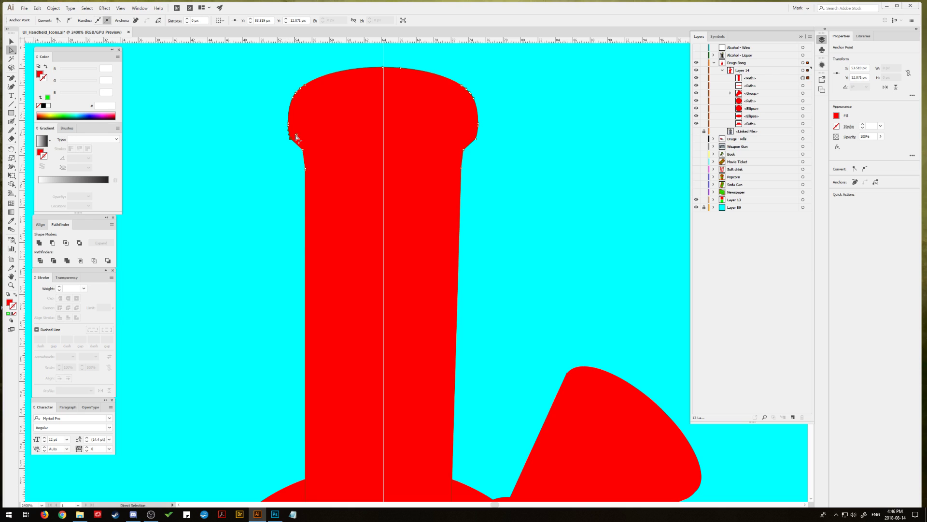
{"action": "left_click_drag", "start_coordinate": [296, 137], "coordinate": [309, 132]}
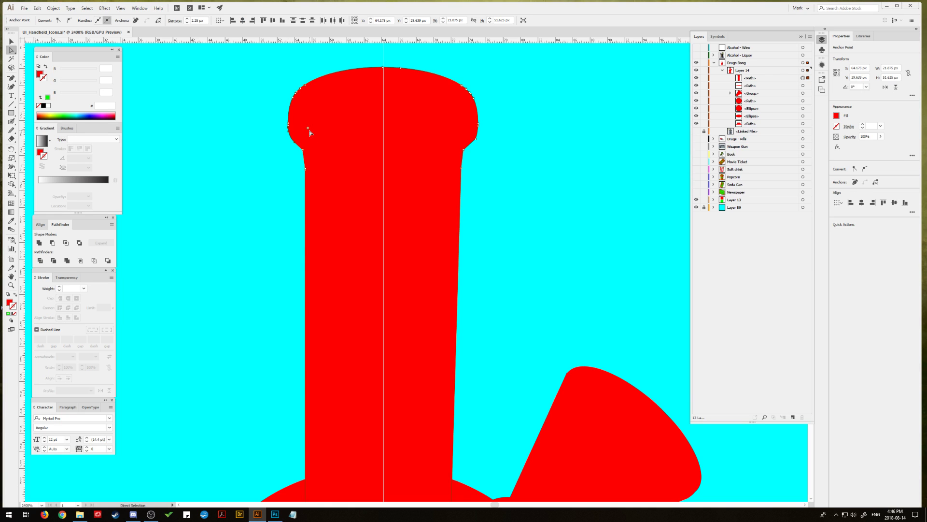
Step: Round the rim's lower-right corner and delete the extra anchors just below the rim on both sides of the tube
{"action": "left_click", "coordinate": [476, 141]}
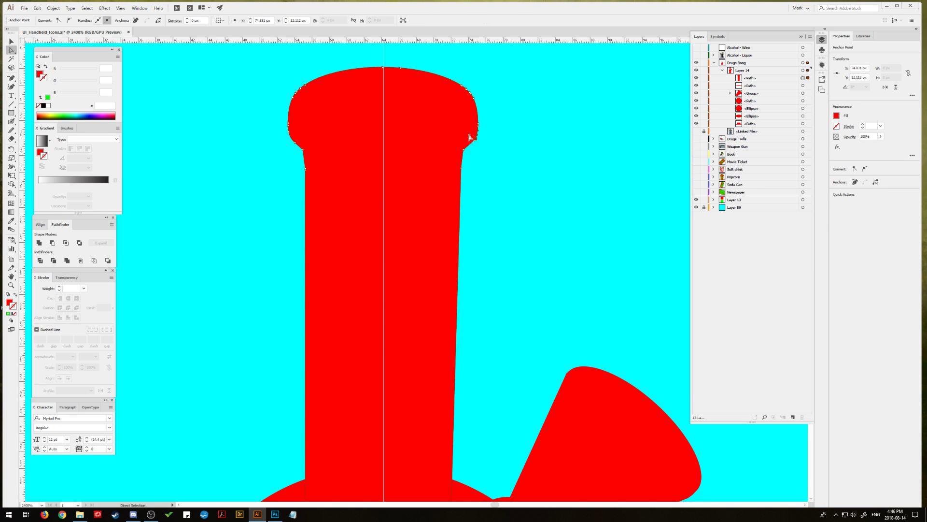
{"action": "left_click", "coordinate": [462, 132]}
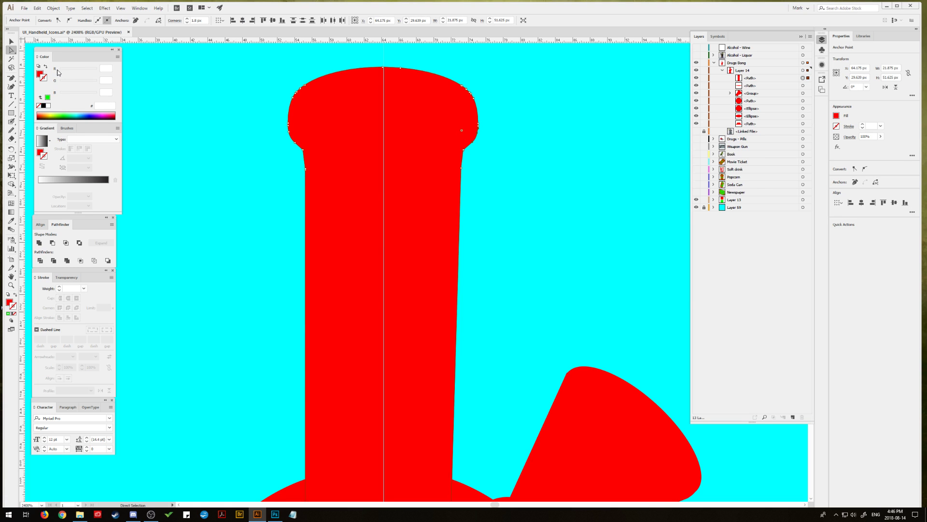
{"action": "key", "text": "minus"}
{"action": "left_click", "coordinate": [306, 171]}
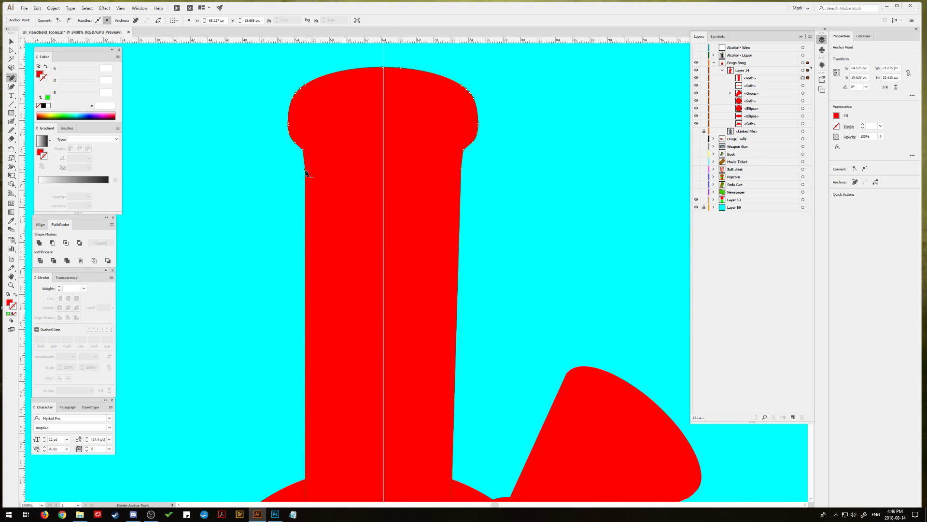
{"action": "left_click", "coordinate": [462, 170]}
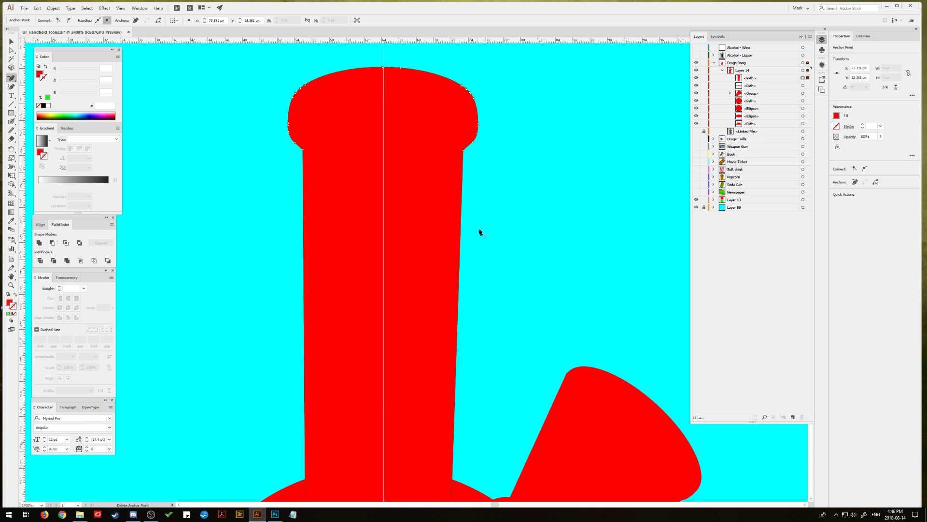
{"action": "key", "text": "v"}
{"action": "left_click", "coordinate": [195, 180]}
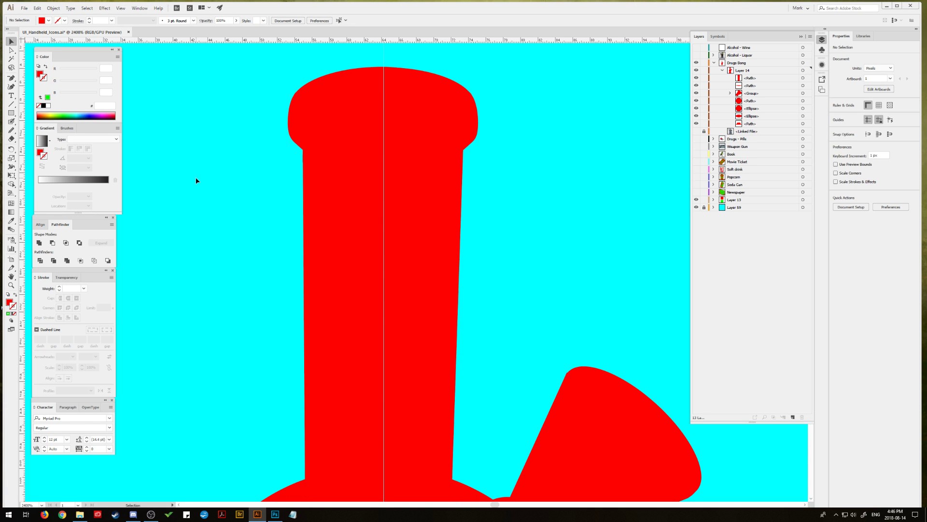
Step: Draw a red rectangle about 20 by 10 px in the empty area left of the tube
{"action": "key", "text": "ctrl+minus"}
{"action": "key", "text": "ctrl+minus"}
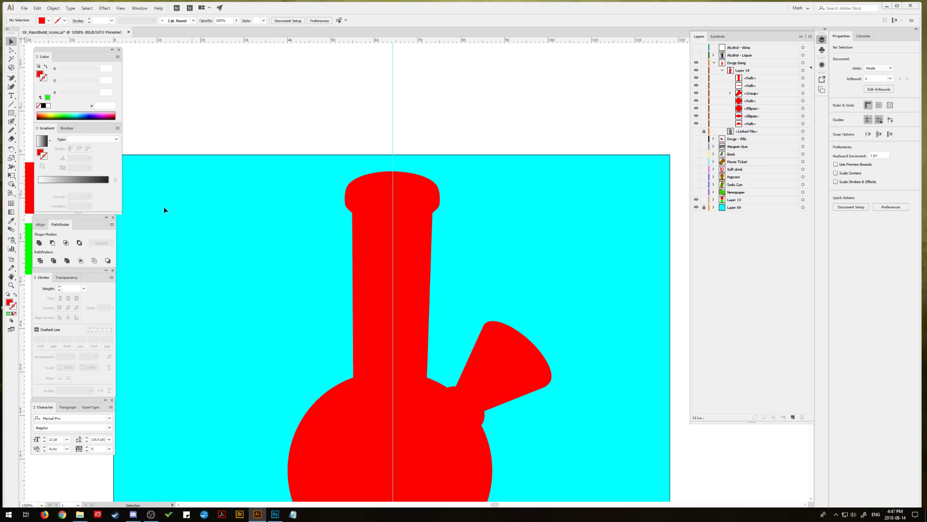
{"action": "key", "text": "ctrl+minus"}
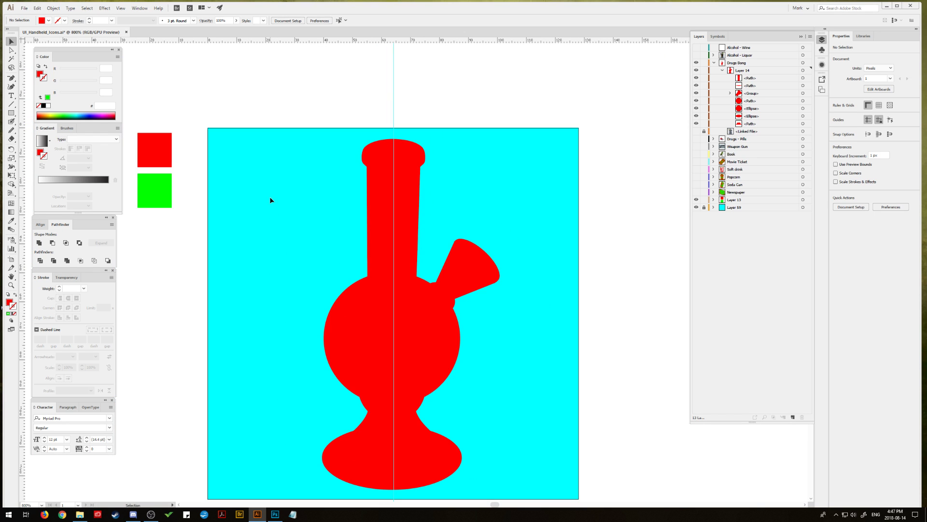
{"action": "left_click_drag", "start_coordinate": [332, 247], "coordinate": [334, 235]}
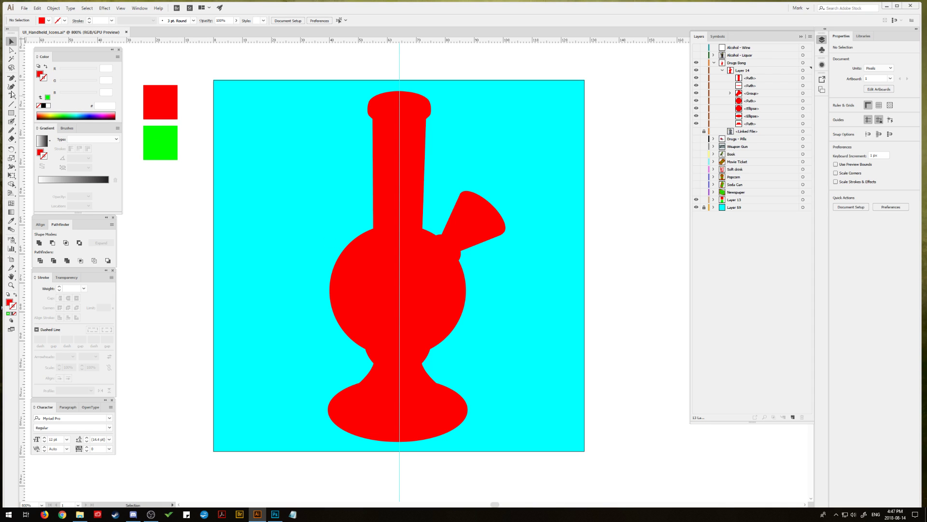
{"action": "left_click_drag", "start_coordinate": [11, 113], "coordinate": [325, 214]}
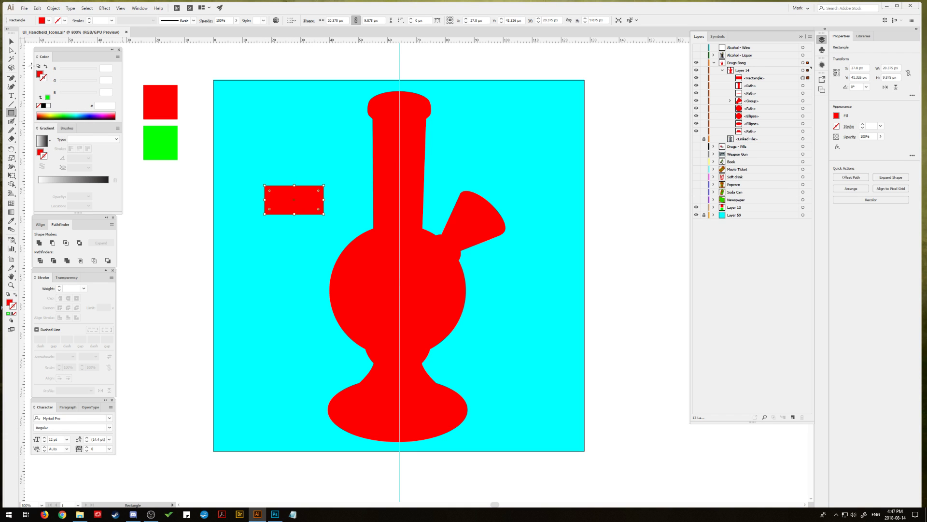
{"action": "left_click", "coordinate": [10, 42]}
Step: Apply the Round Corners effect to the new rectangle with a radius of 5 px
{"action": "left_click", "coordinate": [53, 8]}
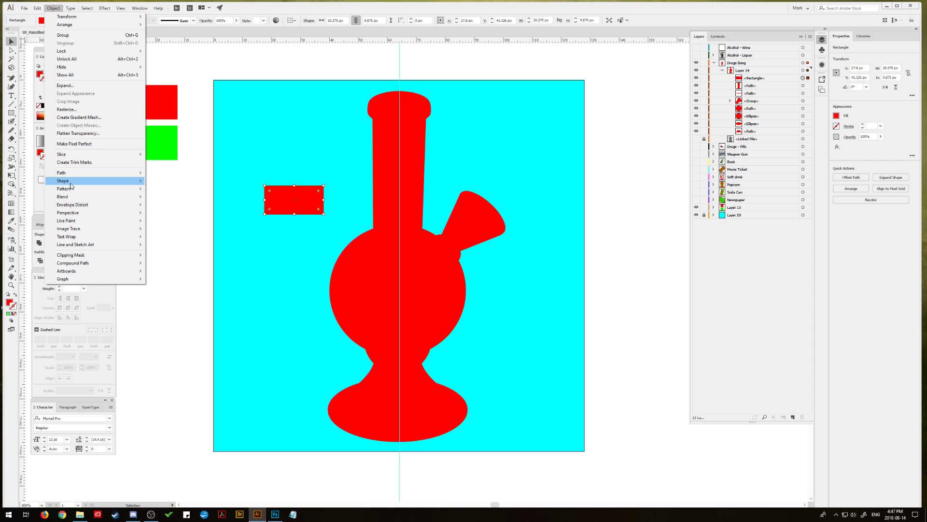
{"action": "mouse_move", "coordinate": [71, 175]}
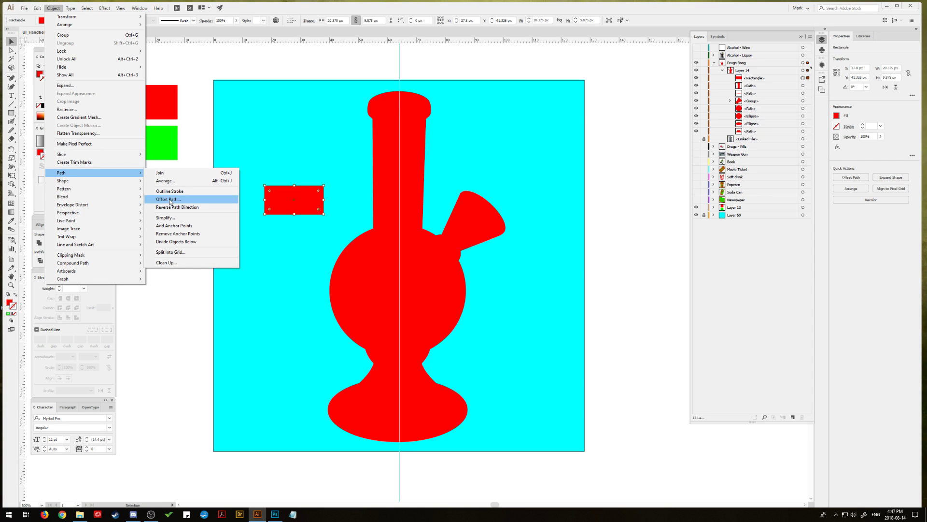
{"action": "left_click", "coordinate": [104, 8]}
{"action": "mouse_move", "coordinate": [118, 90]}
{"action": "left_click", "coordinate": [198, 123]}
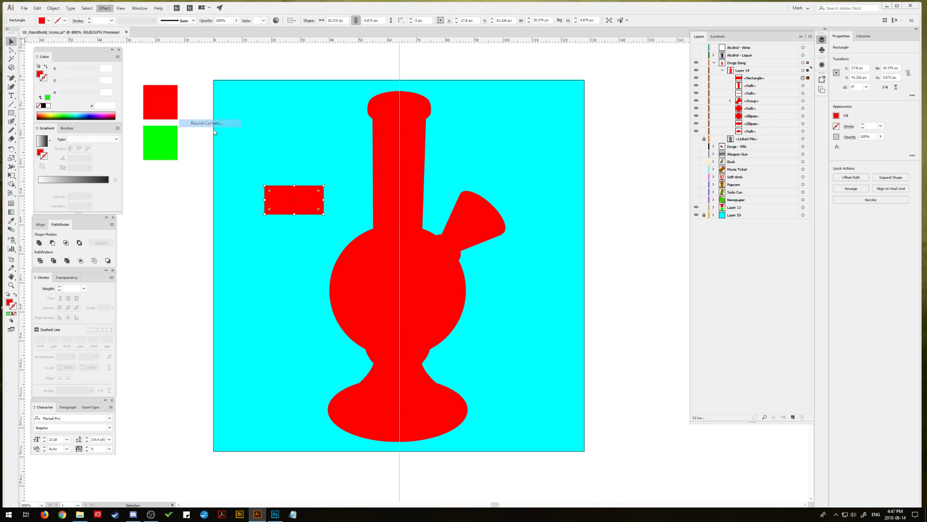
{"action": "left_click", "coordinate": [337, 209]}
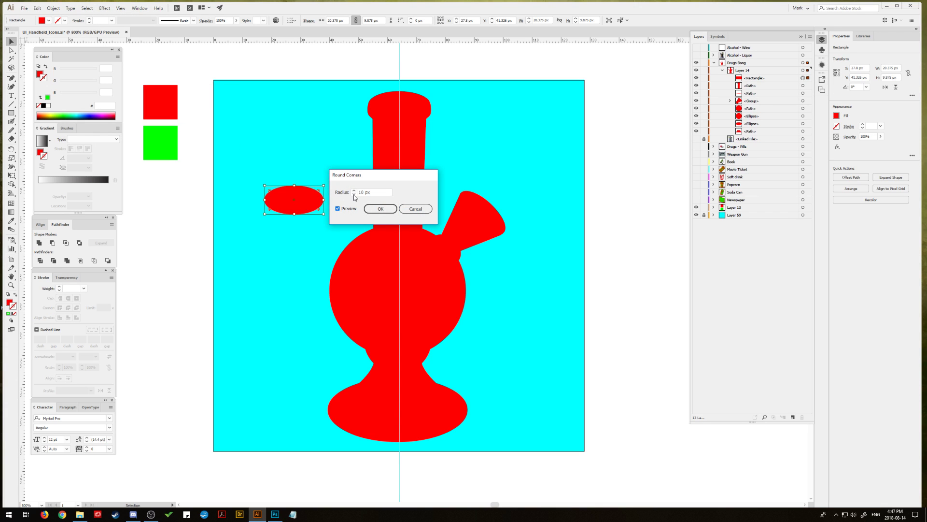
{"action": "left_click", "coordinate": [354, 193]}
{"action": "key", "text": "Up"}
{"action": "key", "text": "Up"}
{"action": "key", "text": "Up"}
{"action": "key", "text": "Up"}
{"action": "key", "text": "Up"}
{"action": "left_click", "coordinate": [354, 194]}
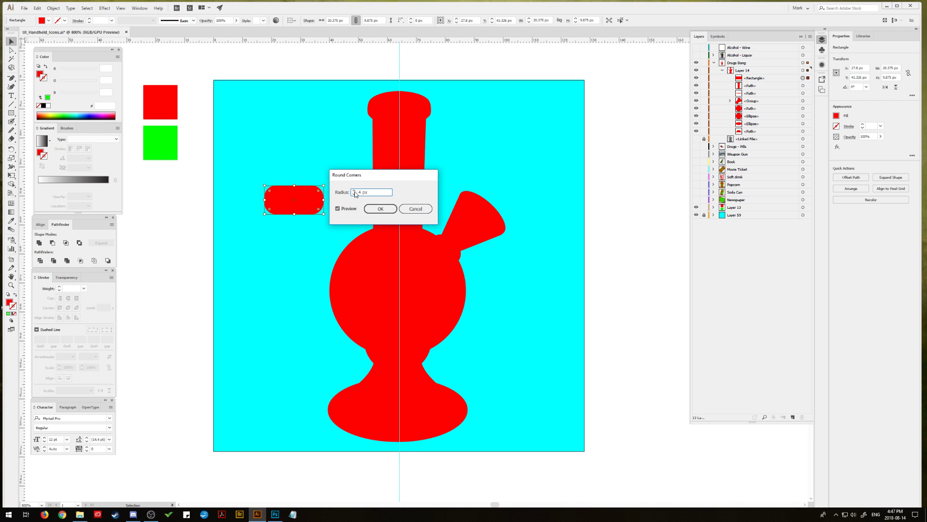
{"action": "key", "text": "Up"}
{"action": "left_click", "coordinate": [380, 209]}
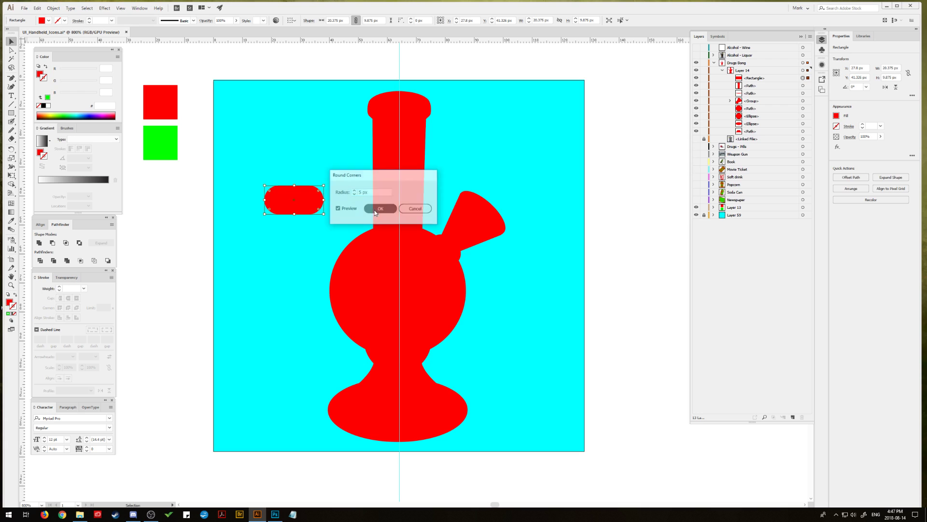
Step: Expand the appearance of the rounded rectangle into a plain path and reposition it left of the tube
{"action": "left_click", "coordinate": [279, 175]}
{"action": "left_click_drag", "start_coordinate": [295, 204], "coordinate": [318, 178]}
{"action": "key", "text": "ctrl+z"}
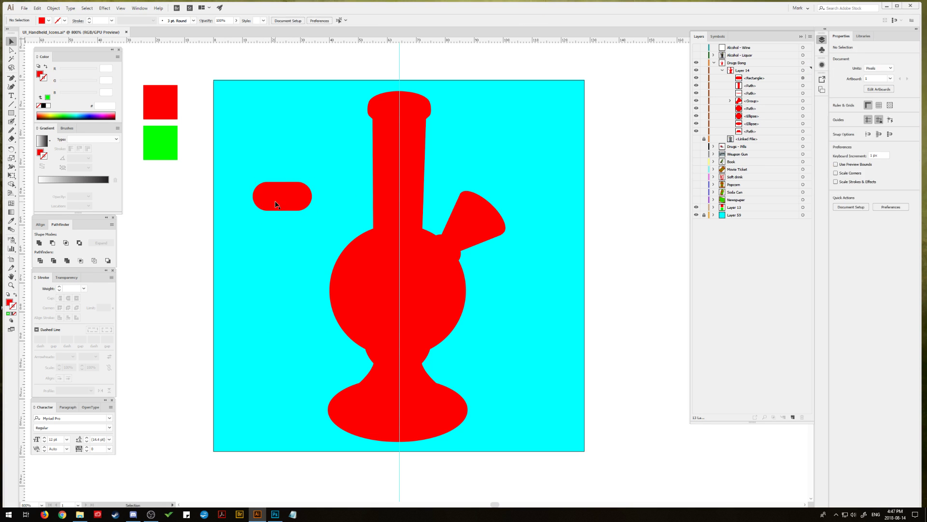
{"action": "key", "text": "ctrl+z"}
{"action": "left_click", "coordinate": [54, 8]}
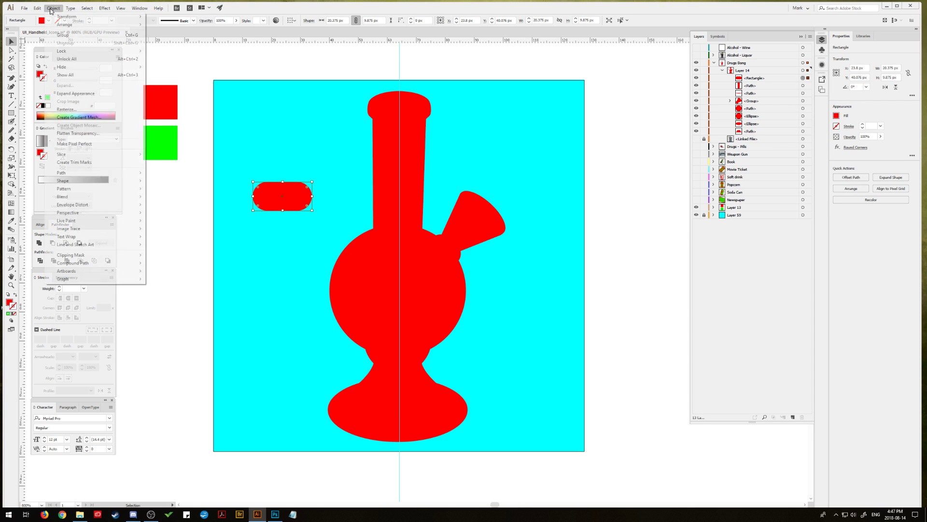
{"action": "left_click", "coordinate": [68, 94]}
{"action": "left_click_drag", "start_coordinate": [262, 203], "coordinate": [266, 228]}
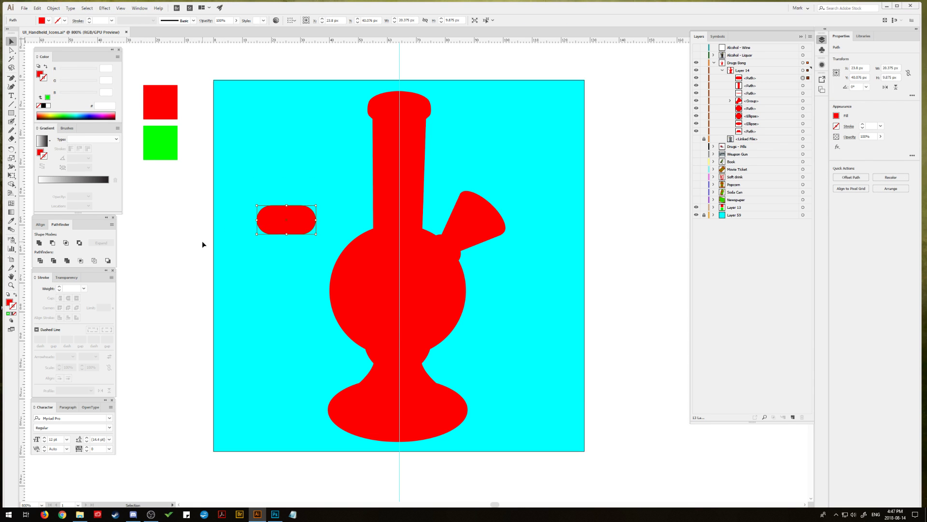
{"action": "left_click", "coordinate": [202, 240]}
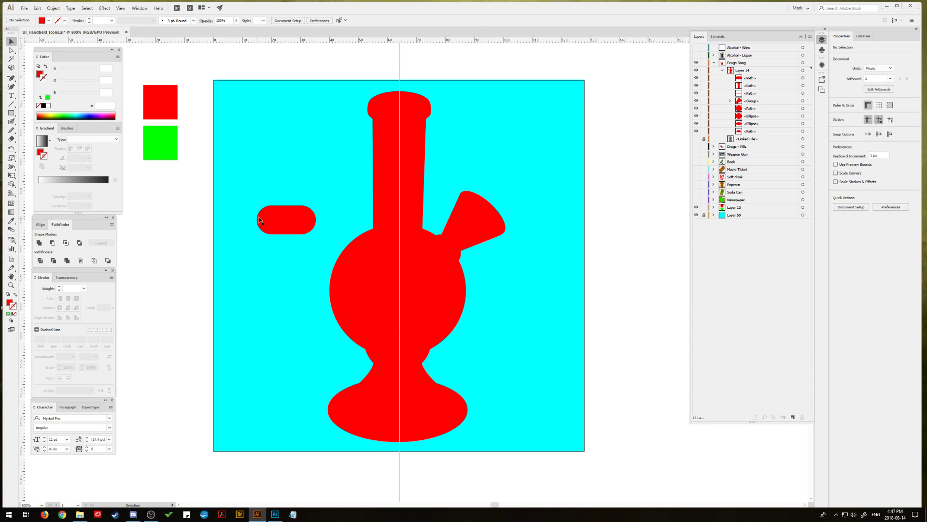
Step: Scale the red pill shape up proportionally to about 23 by 11 px
{"action": "left_click", "coordinate": [12, 285]}
{"action": "left_click", "coordinate": [300, 232]}
{"action": "left_click", "coordinate": [396, 252]}
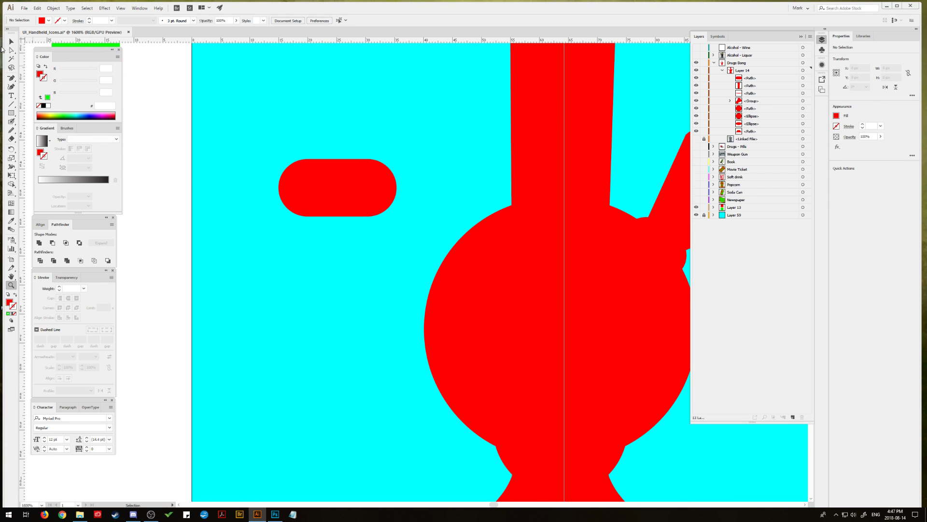
{"action": "left_click", "coordinate": [11, 42]}
{"action": "left_click", "coordinate": [323, 191]}
{"action": "left_click_drag", "start_coordinate": [397, 159], "coordinate": [413, 152]}
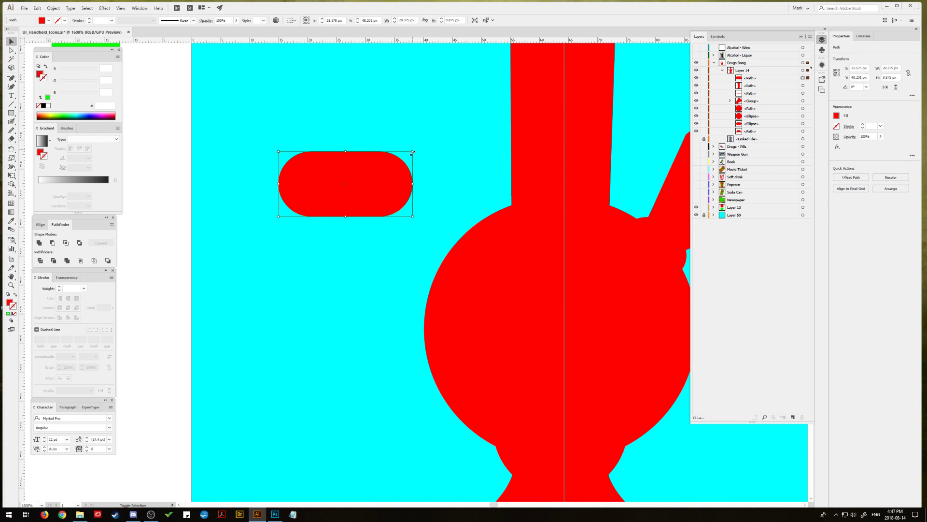
{"action": "left_click", "coordinate": [179, 195]}
Step: Create an inner copy of the red pill shape with Offset Path at -3 px
{"action": "left_click", "coordinate": [323, 186]}
{"action": "left_click", "coordinate": [53, 8]}
{"action": "mouse_move", "coordinate": [136, 173]}
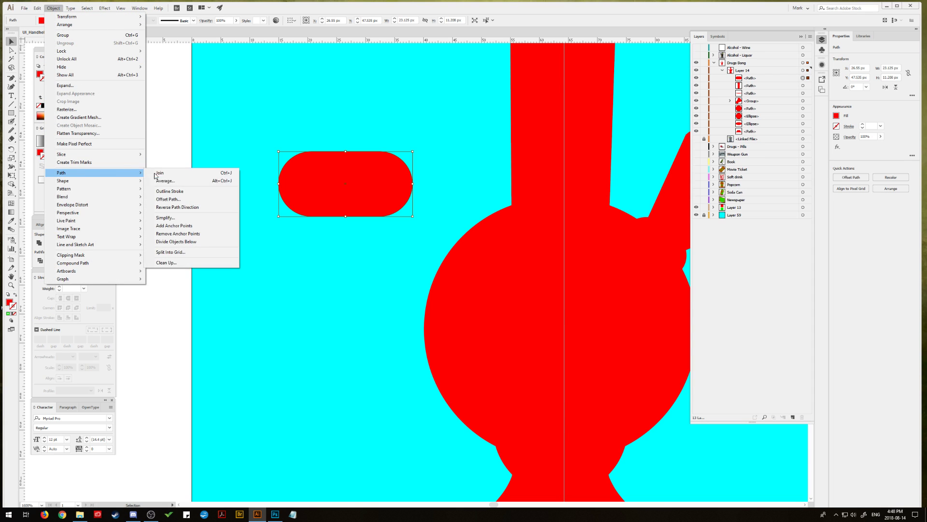
{"action": "left_click", "coordinate": [168, 199]}
{"action": "left_click", "coordinate": [129, 132]}
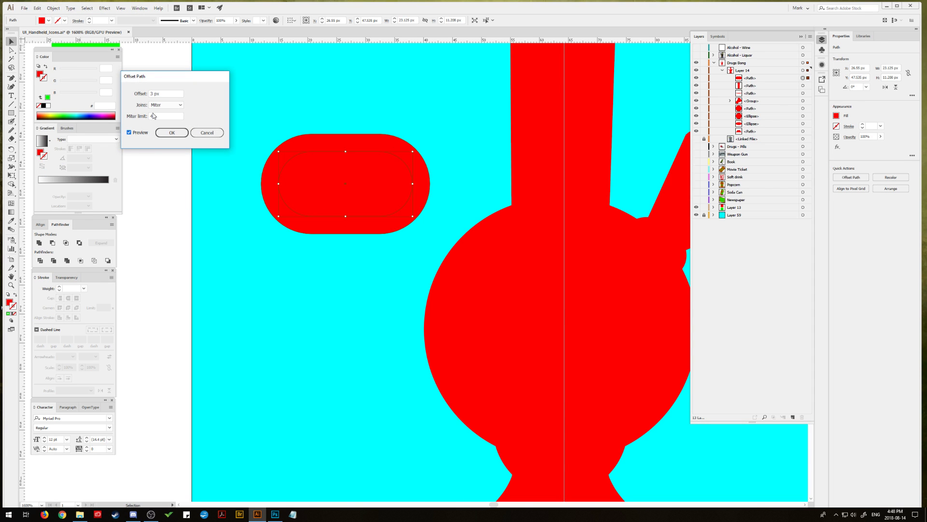
{"action": "left_click", "coordinate": [152, 92]}
{"action": "type", "text": "-"}
{"action": "key", "text": "Return"}
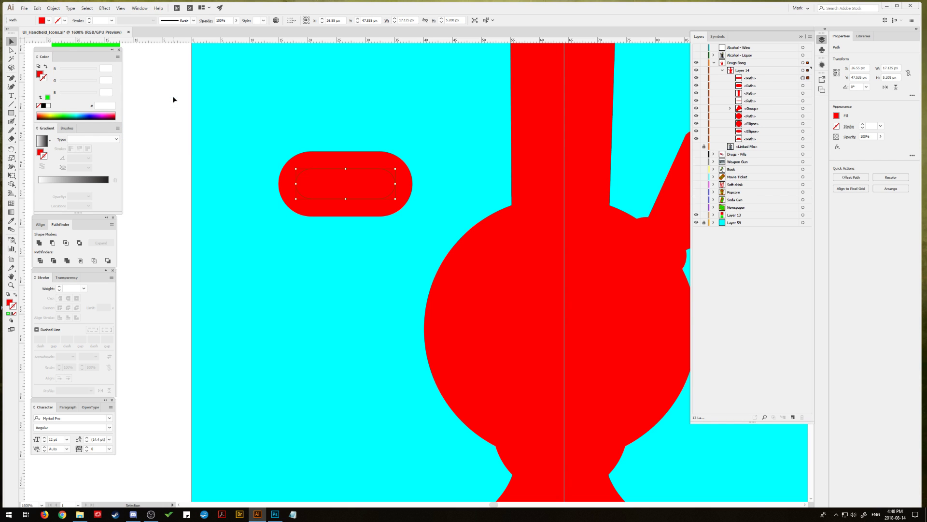
Step: Fill the inner pill shape with the green sampled from the green swatch square beside the artboard
{"action": "scroll", "coordinate": [192, 129], "scroll_direction": "up", "scroll_amount": 2}
{"action": "scroll", "coordinate": [179, 143], "scroll_direction": "up", "scroll_amount": 3}
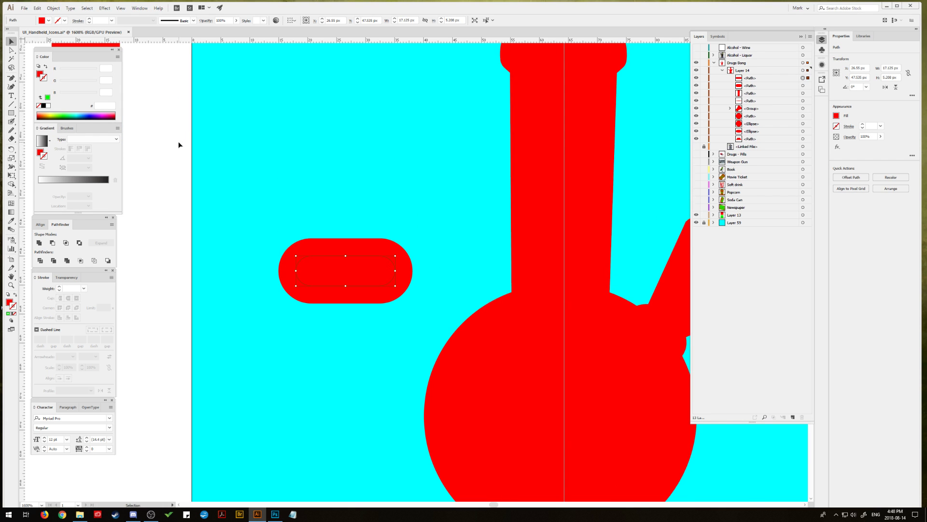
{"action": "scroll", "coordinate": [178, 143], "scroll_direction": "left", "scroll_amount": 3}
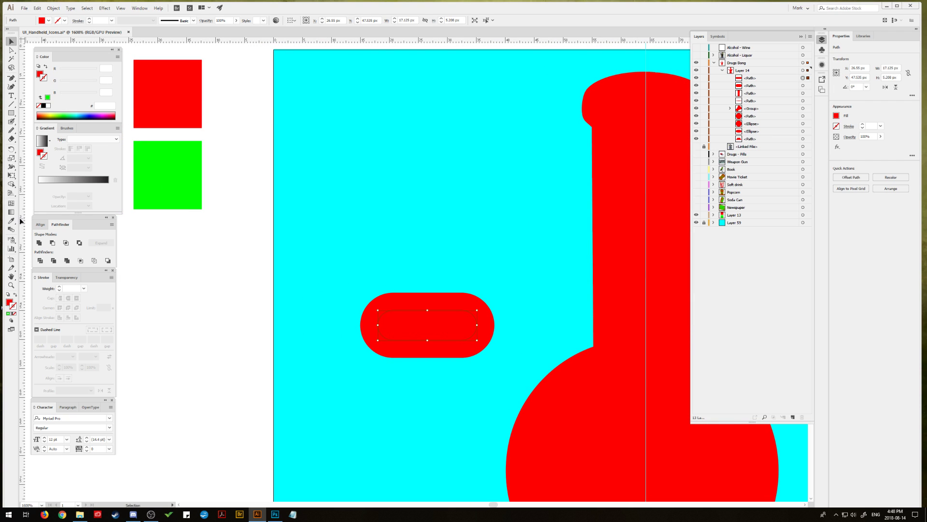
{"action": "left_click", "coordinate": [12, 221]}
{"action": "left_click", "coordinate": [181, 172]}
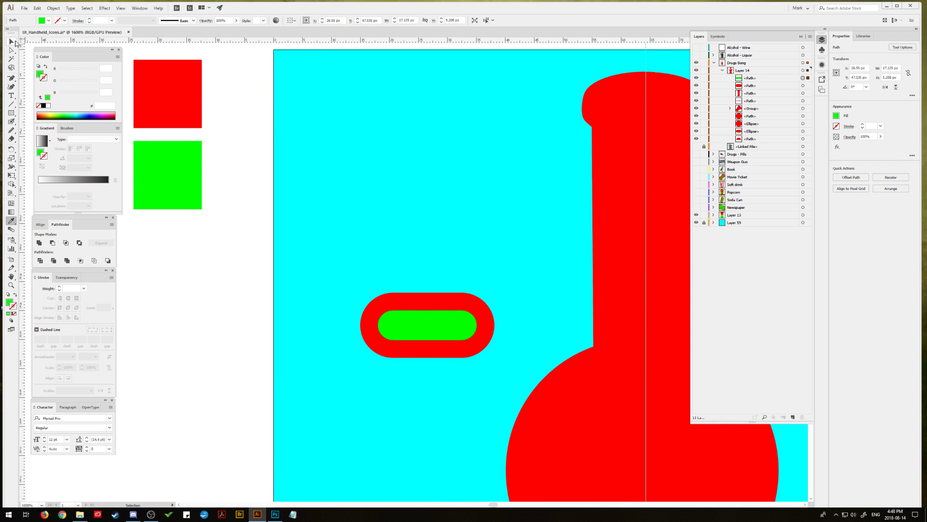
{"action": "left_click", "coordinate": [12, 42]}
{"action": "left_click", "coordinate": [218, 289]}
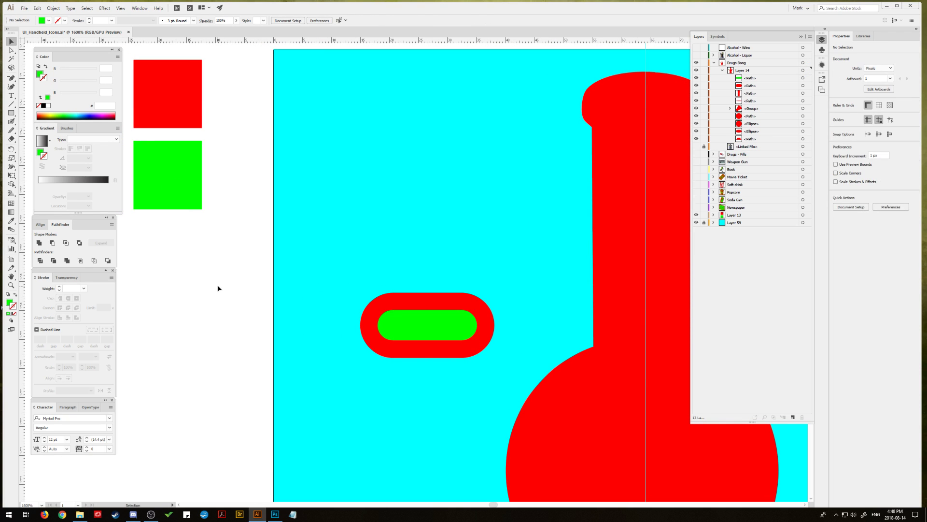
Step: Draw a rectangle about 13 by 16 px over the left half of the green inner pill and subtract it with Minus Front
{"action": "left_click", "coordinate": [11, 113]}
{"action": "left_click_drag", "start_coordinate": [354, 279], "coordinate": [428, 371]}
{"action": "key", "text": "ctrl"}
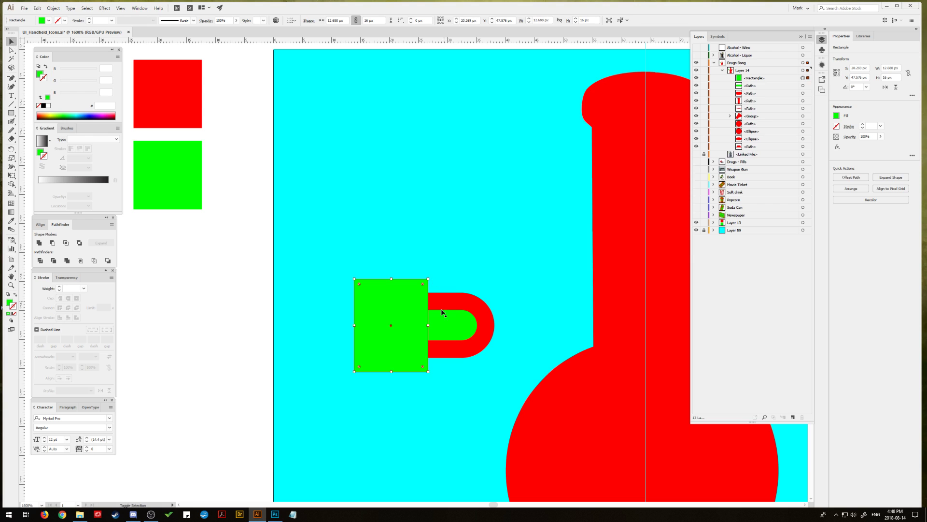
{"action": "left_click", "coordinate": [443, 312], "text": "ctrl+shift"}
{"action": "left_click", "coordinate": [53, 242]}
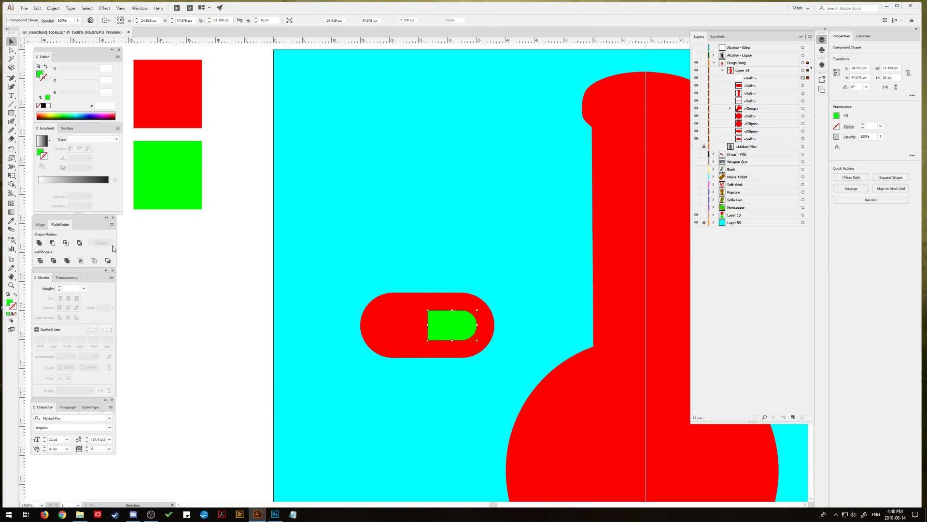
{"action": "left_click", "coordinate": [207, 275]}
Step: Enlarge the red pill and green half together to about 30 by 15 px, and scale the green half alone to about 13 by 8 px
{"action": "left_click", "coordinate": [393, 332]}
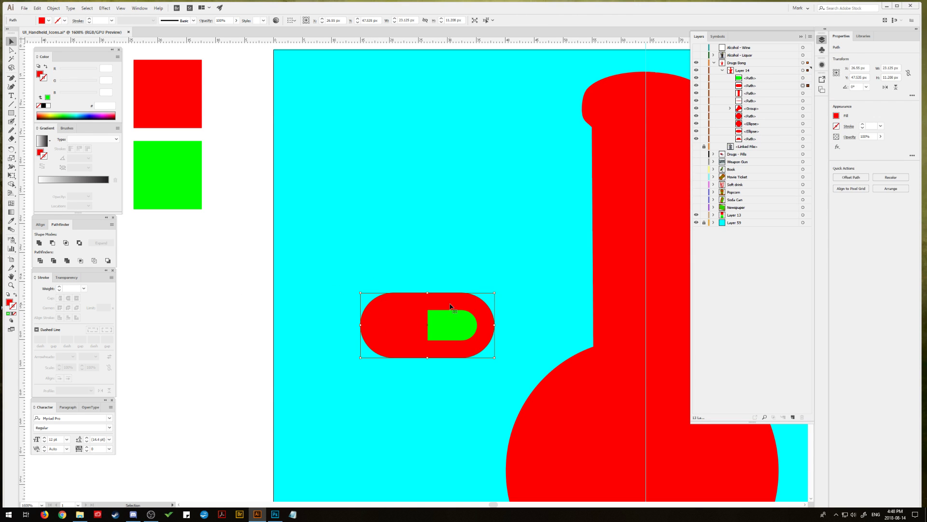
{"action": "left_click", "coordinate": [457, 321], "text": "shift"}
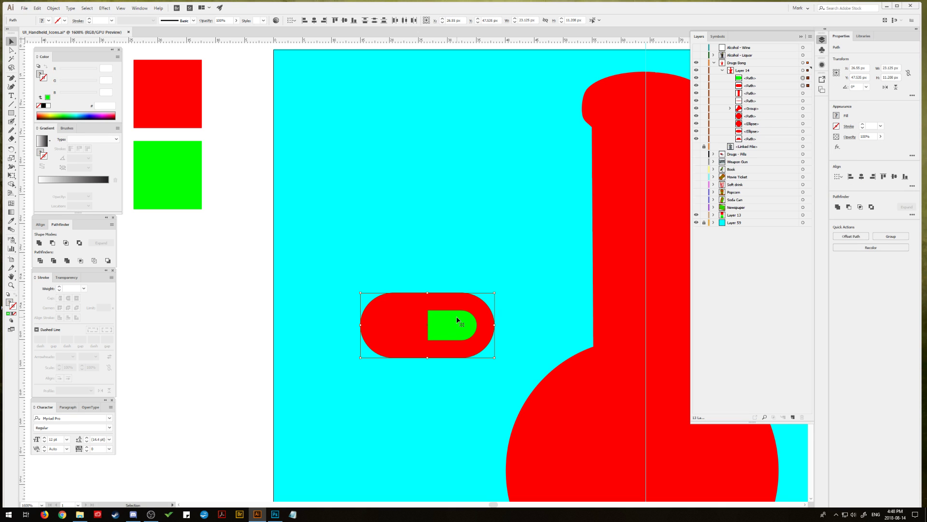
{"action": "left_click_drag", "start_coordinate": [494, 292], "coordinate": [515, 282]}
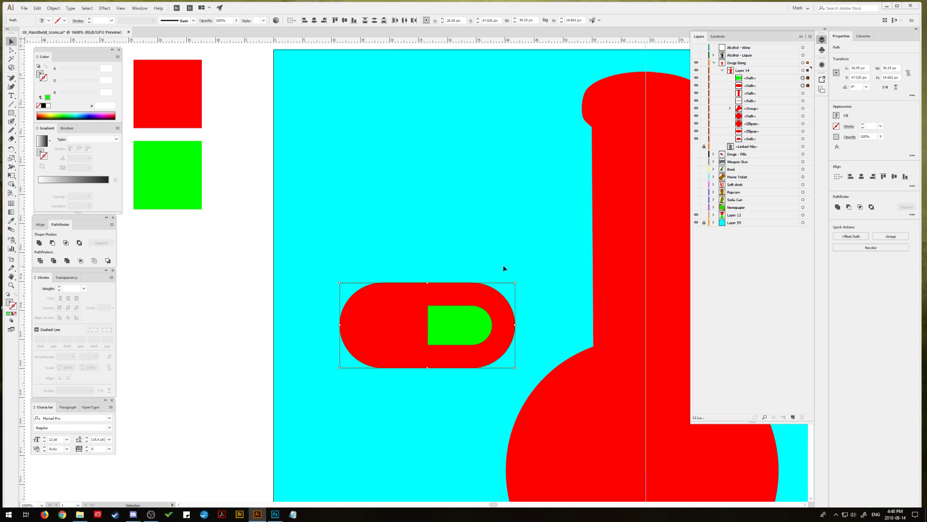
{"action": "left_click", "coordinate": [211, 240]}
{"action": "left_click", "coordinate": [474, 314]}
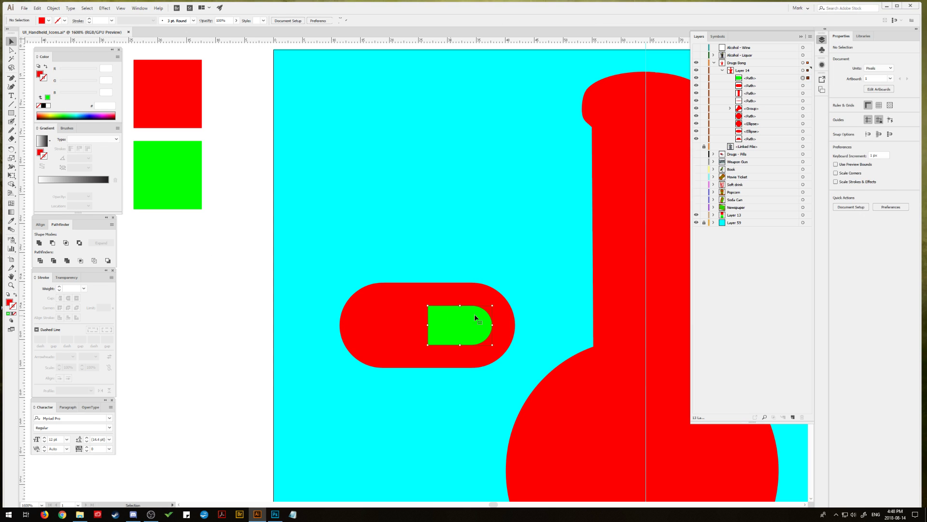
{"action": "left_click_drag", "start_coordinate": [492, 306], "coordinate": [498, 299]}
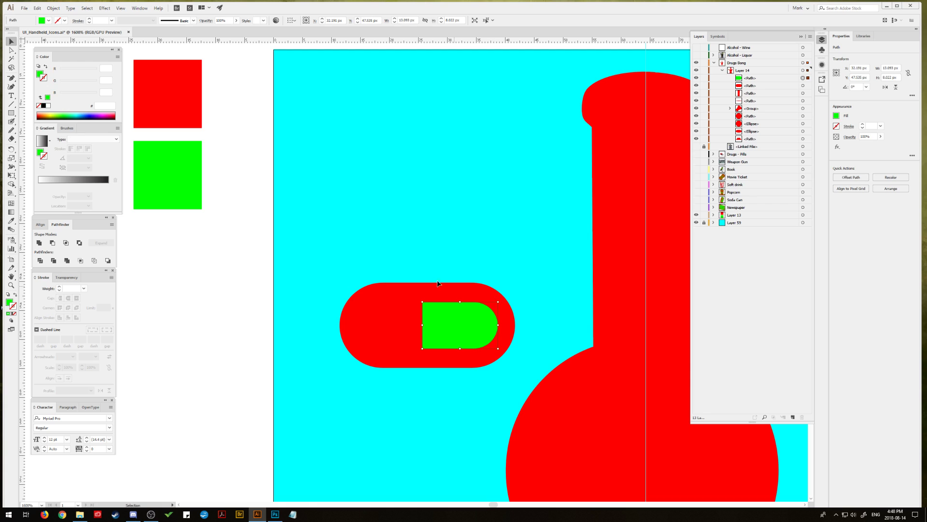
Step: Move the two left corner anchor points of the green half 1 px to the right
{"action": "left_click", "coordinate": [217, 285]}
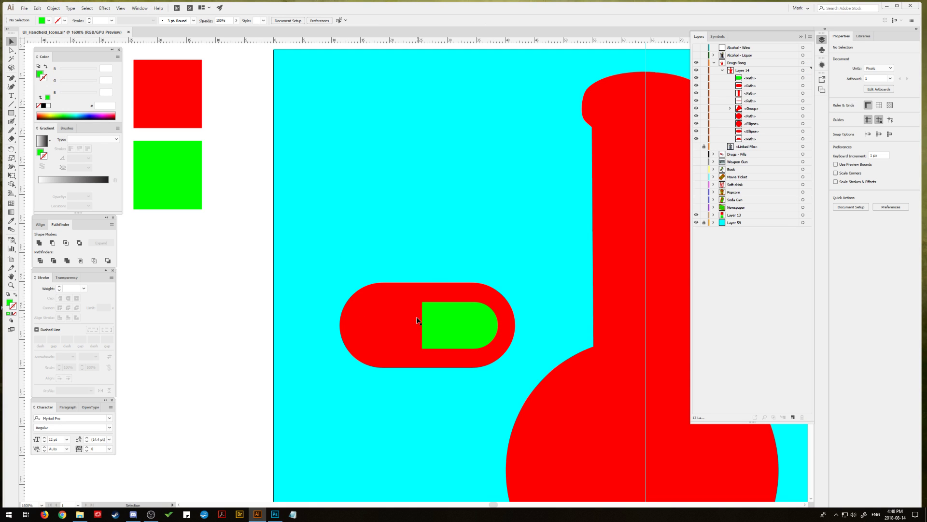
{"action": "left_click", "coordinate": [11, 50]}
{"action": "left_click", "coordinate": [416, 290]}
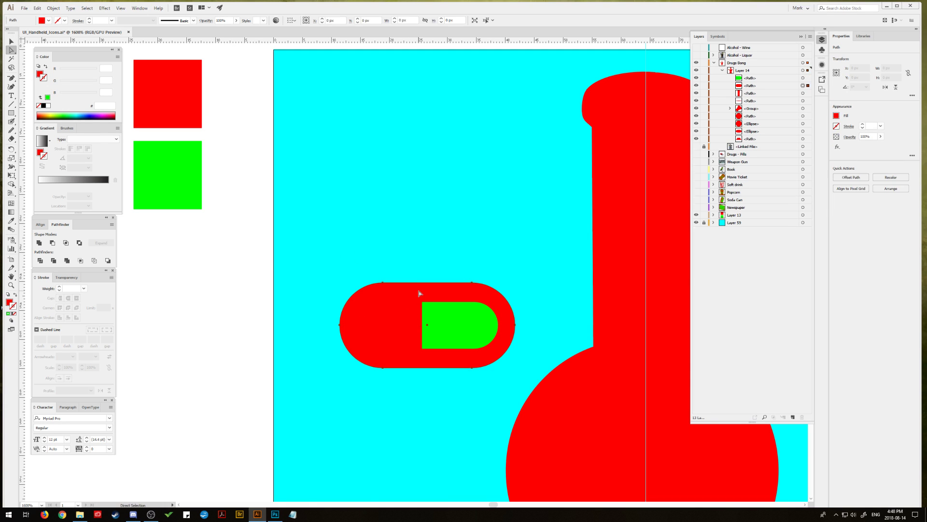
{"action": "left_click", "coordinate": [425, 343]}
{"action": "left_click", "coordinate": [423, 348]}
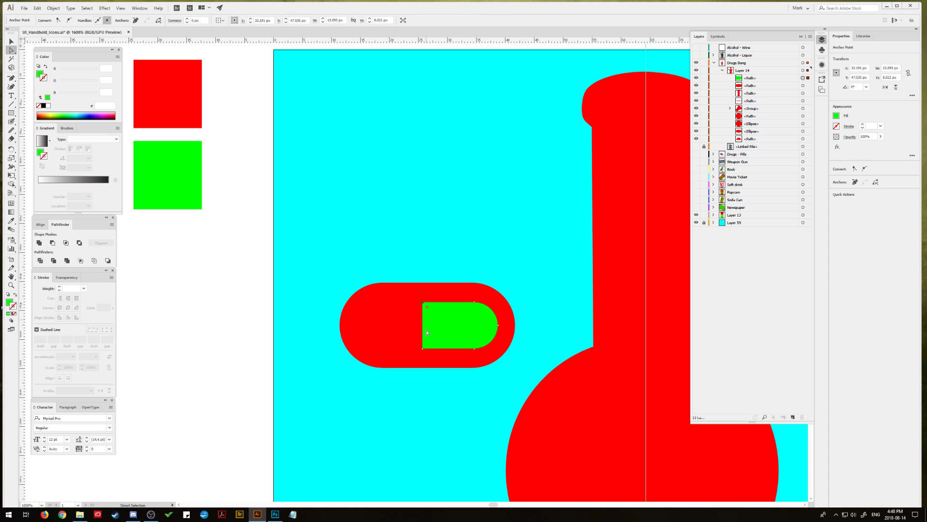
{"action": "left_click", "coordinate": [427, 349]}
{"action": "key", "text": "Right"}
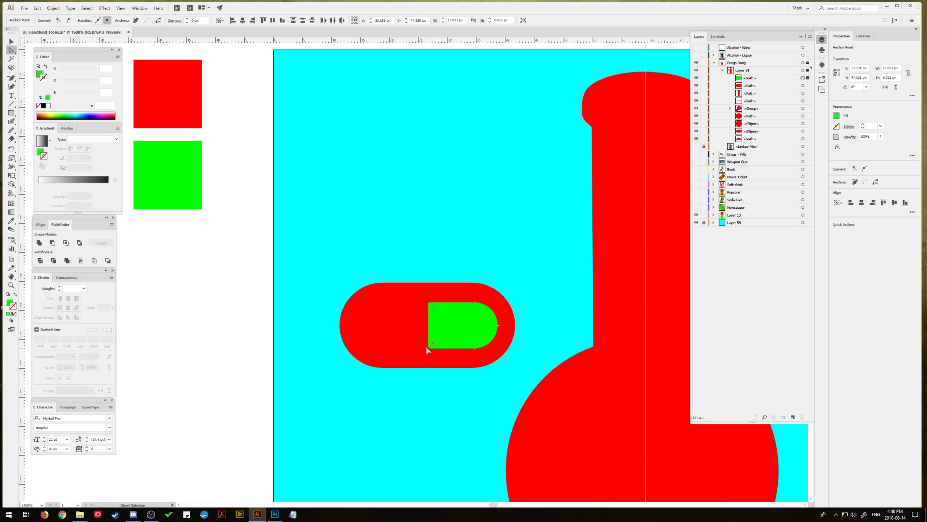
{"action": "left_click", "coordinate": [11, 41]}
{"action": "left_click", "coordinate": [213, 265]}
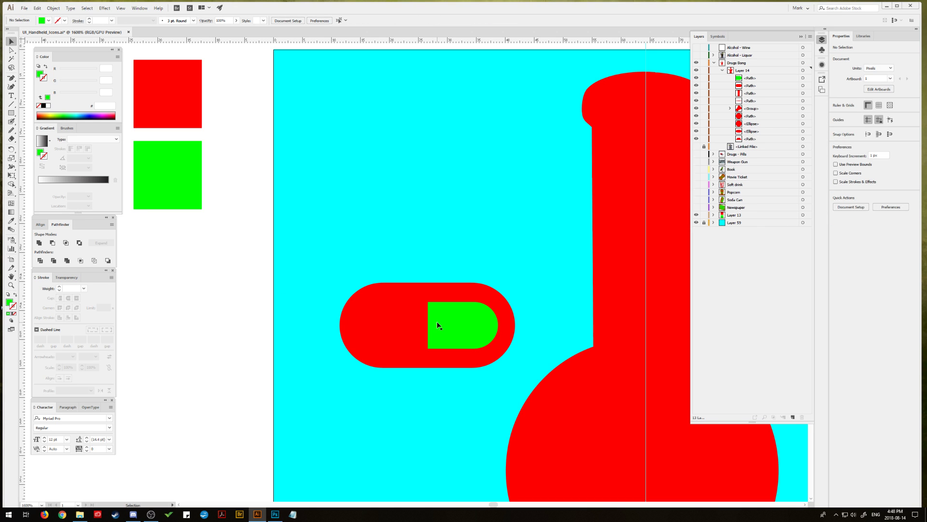
Step: Group the green half with the red pill shape
{"action": "left_click", "coordinate": [437, 324]}
{"action": "left_click", "coordinate": [382, 321], "text": "shift"}
{"action": "left_click", "coordinate": [53, 8]}
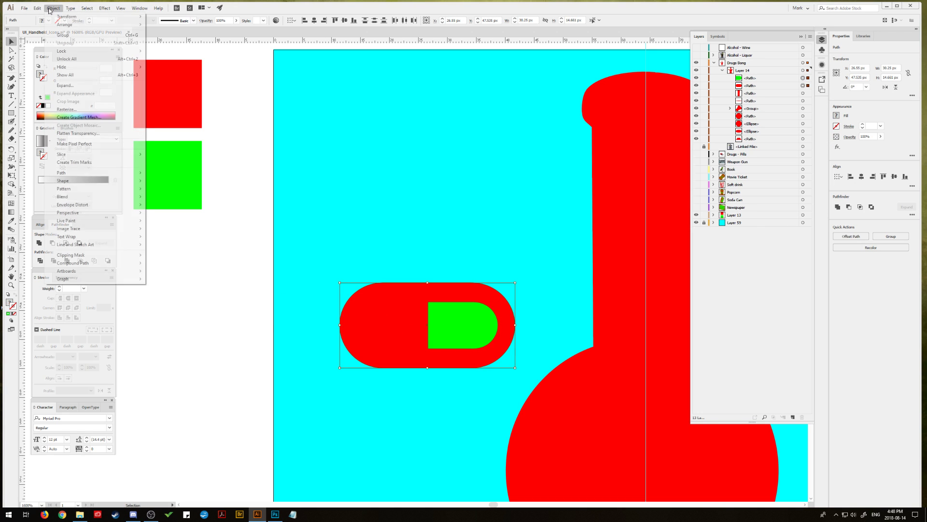
{"action": "left_click", "coordinate": [64, 35]}
{"action": "left_click", "coordinate": [234, 302]}
Step: Scale the pill group down to about 22 by 12 px, tilt it about 9 degrees and place one copy left of the bong's base
{"action": "key", "text": "ctrl+minus"}
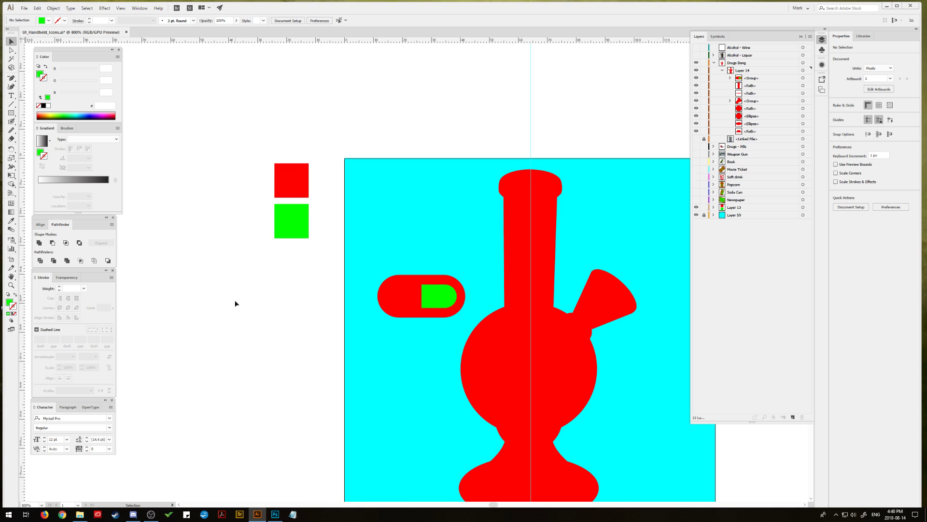
{"action": "scroll", "coordinate": [235, 302], "scroll_direction": "down", "scroll_amount": 3}
{"action": "scroll", "coordinate": [247, 244], "scroll_direction": "right", "scroll_amount": 5}
{"action": "left_click", "coordinate": [288, 206]}
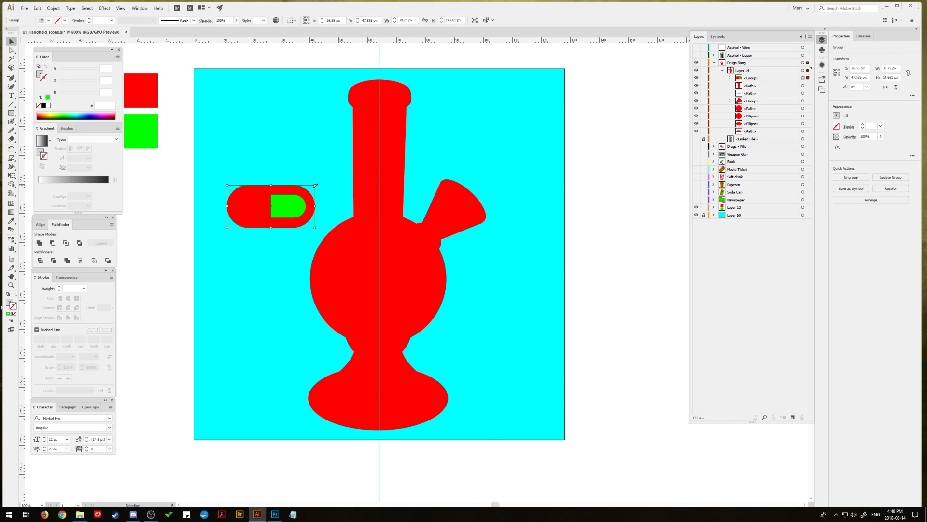
{"action": "left_click_drag", "start_coordinate": [315, 184], "coordinate": [288, 182]}
{"action": "left_click", "coordinate": [315, 176]}
{"action": "left_click", "coordinate": [294, 206]}
{"action": "left_click_drag", "start_coordinate": [259, 215], "coordinate": [259, 313]}
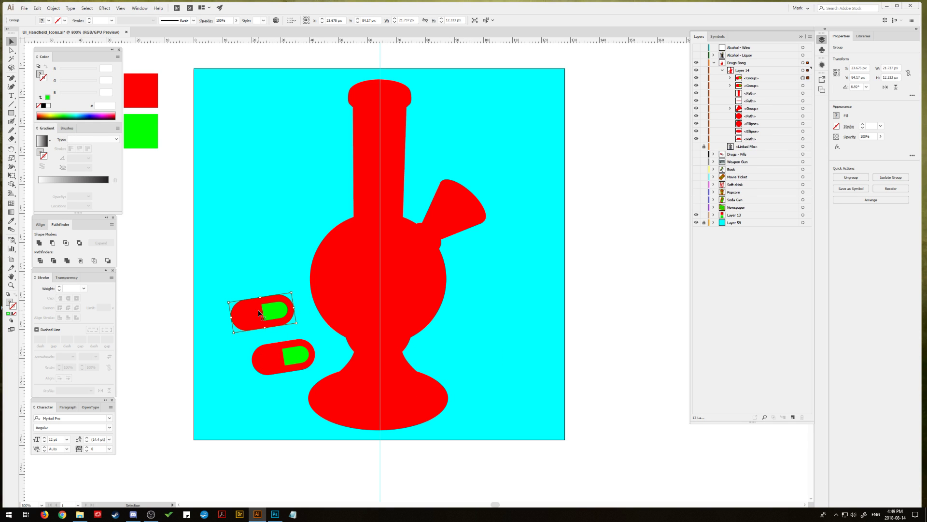
{"action": "key", "text": "Delete"}
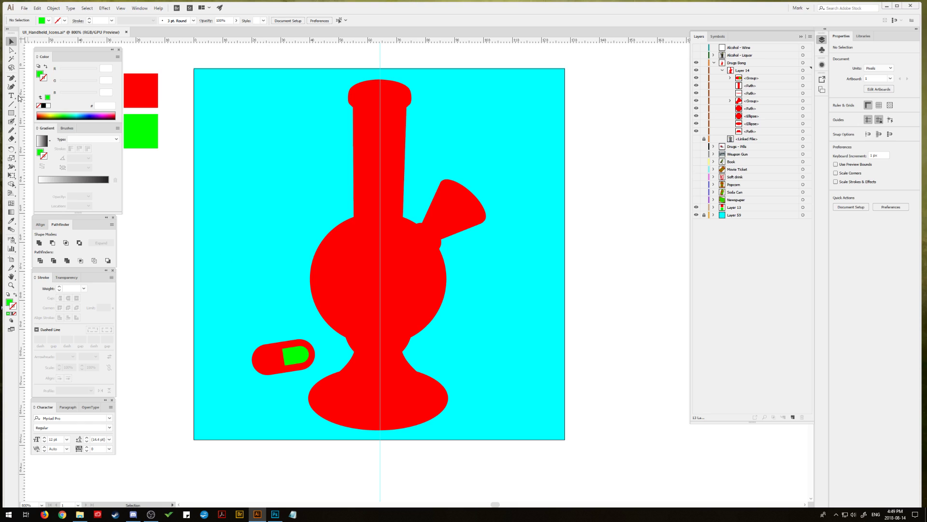
Step: Draw a green ellipse right of the bong's base, enlarge it to about 19 by 8 px and tilt it slightly clockwise
{"action": "left_click_drag", "start_coordinate": [11, 112], "coordinate": [34, 133]}
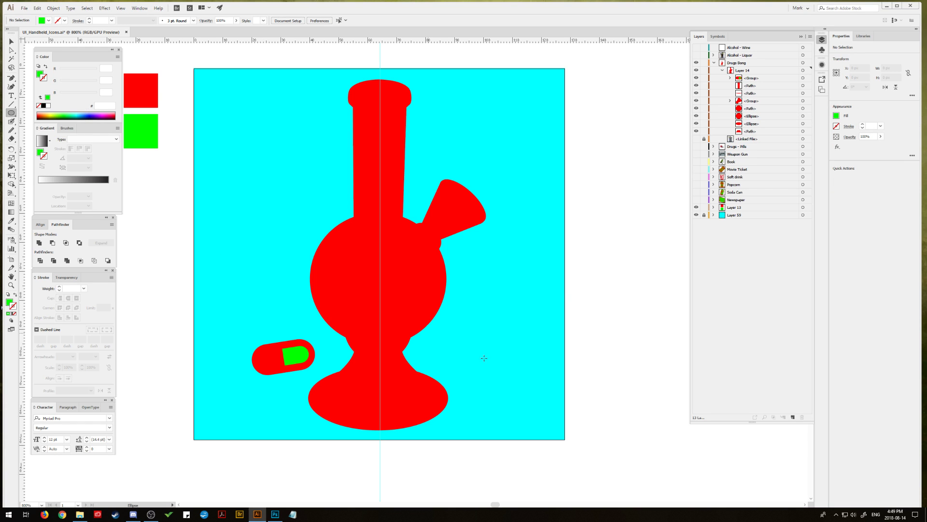
{"action": "left_click_drag", "start_coordinate": [454, 346], "coordinate": [493, 361]}
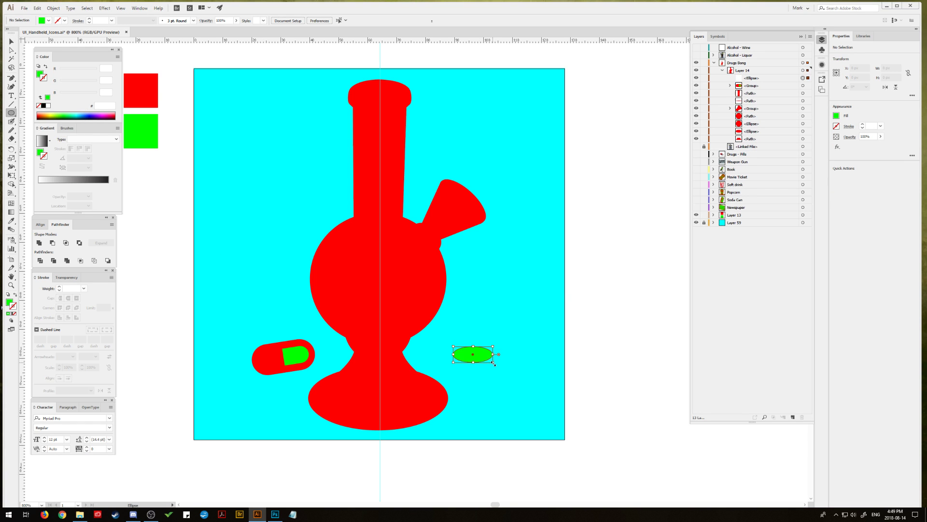
{"action": "left_click", "coordinate": [12, 42]}
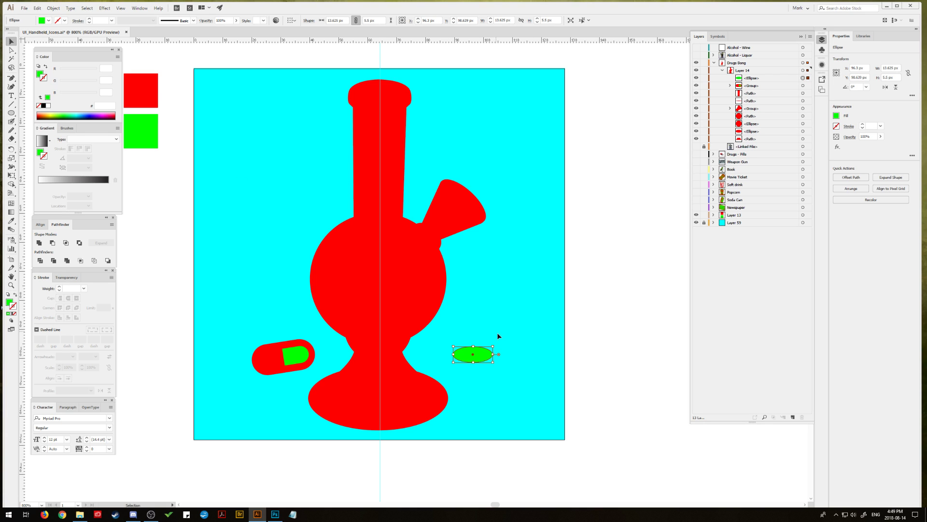
{"action": "mouse_move", "coordinate": [498, 342]}
{"action": "left_mouse_down"}
{"action": "mouse_move", "coordinate": [503, 348]}
{"action": "mouse_move", "coordinate": [473, 356]}
{"action": "mouse_move", "coordinate": [503, 348]}
{"action": "left_mouse_up"}
Step: Enlarge the tilted pill group proportionally toward the artboard's left edge
{"action": "left_click", "coordinate": [287, 362]}
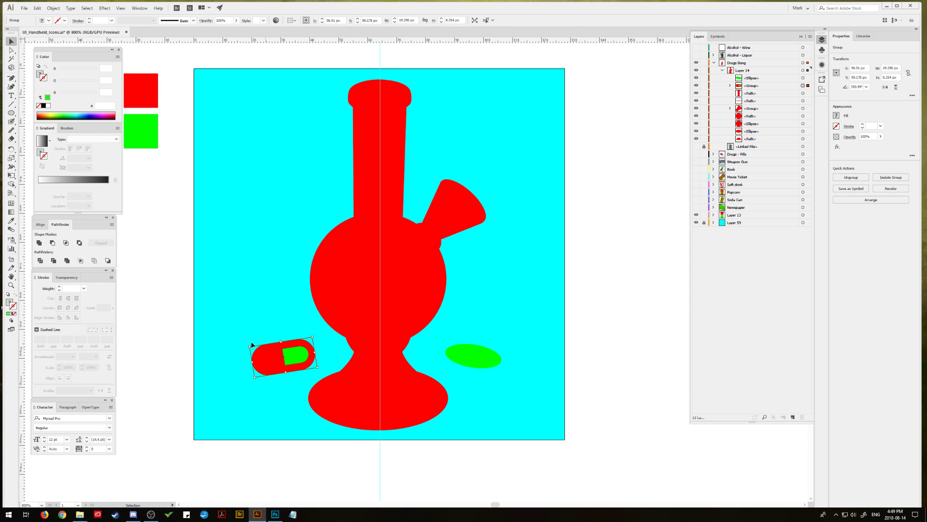
{"action": "left_click_drag", "start_coordinate": [250, 346], "coordinate": [232, 360]}
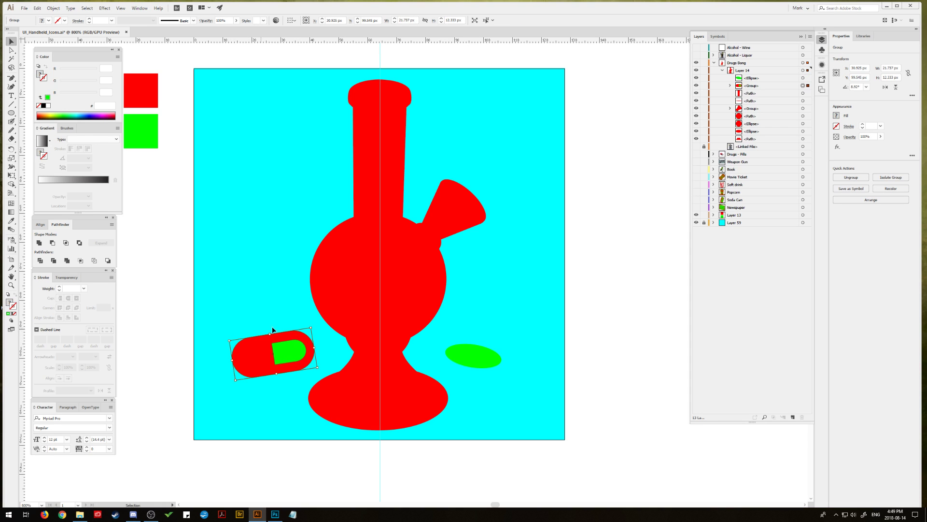
Step: Duplicate the tilted green ellipse slightly below the original so the two overlap as a tablet's top and bottom
{"action": "left_click", "coordinate": [466, 358]}
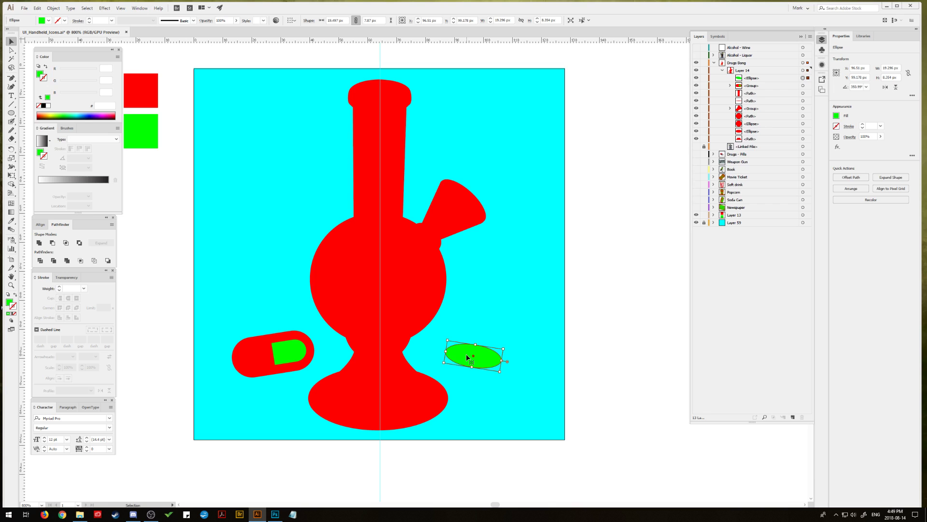
{"action": "left_click_drag", "start_coordinate": [466, 354], "coordinate": [465, 366]}
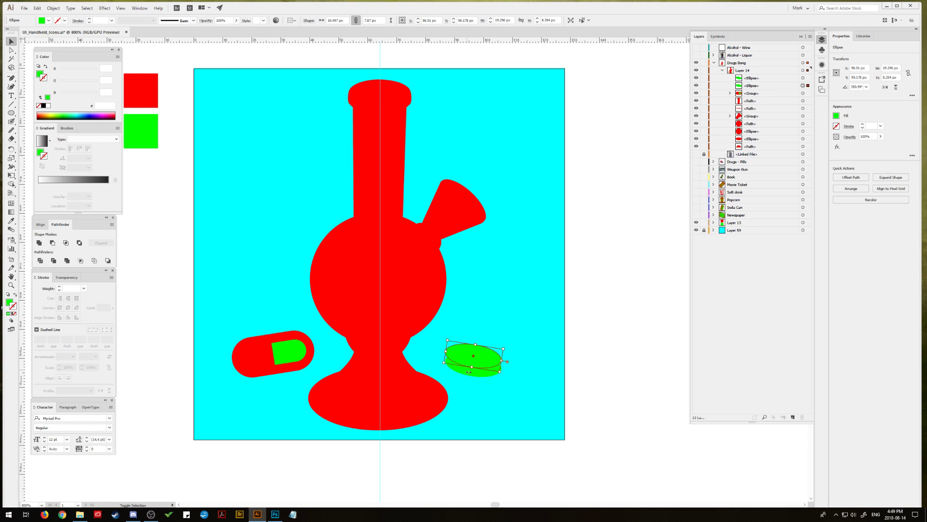
{"action": "left_click", "coordinate": [463, 349], "text": "shift"}
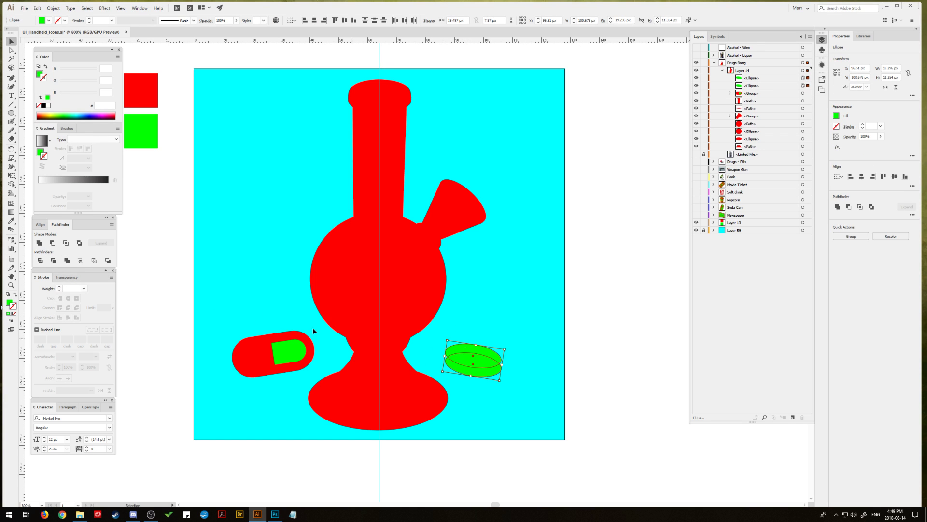
Step: Create an inner copy about 11 by 2 px of the upper ellipse with Offset Path
{"action": "left_click", "coordinate": [472, 356]}
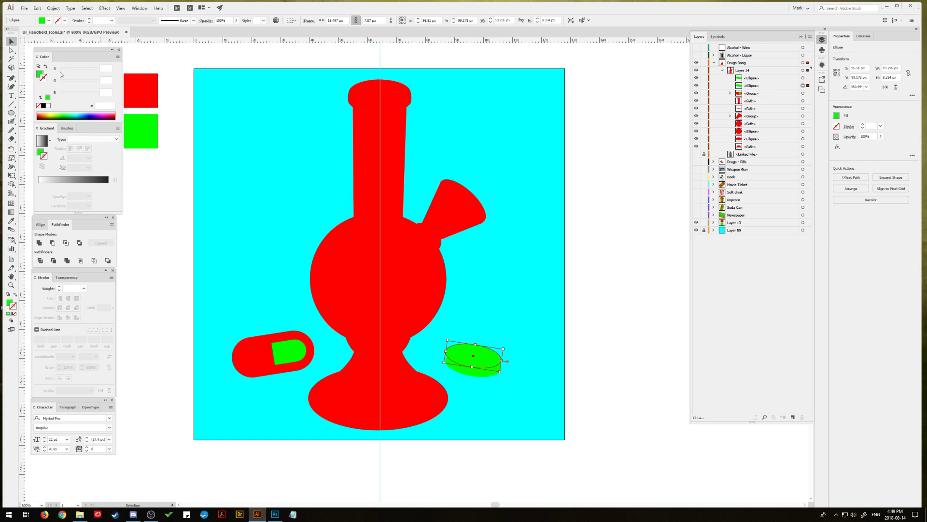
{"action": "left_click", "coordinate": [53, 9]}
{"action": "mouse_move", "coordinate": [70, 173]}
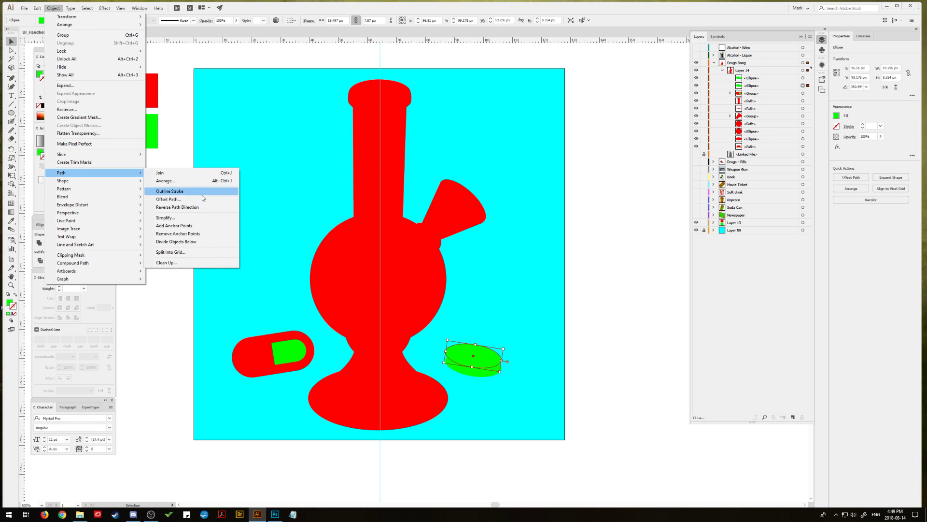
{"action": "left_click", "coordinate": [192, 203]}
{"action": "left_click", "coordinate": [173, 134]}
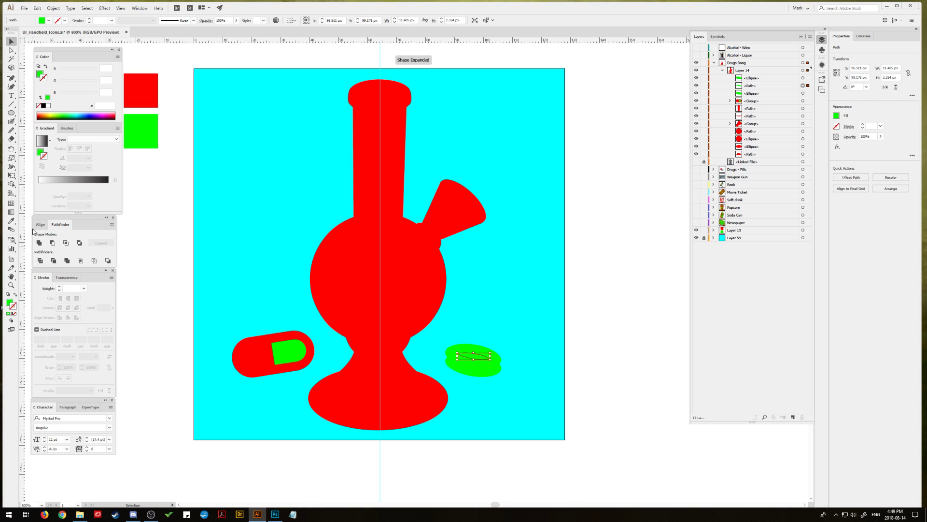
Step: Fill both outer ellipses with red sampled from the red swatch square, and stack the green inner shape above them
{"action": "left_click", "coordinate": [482, 372]}
{"action": "left_click", "coordinate": [498, 350], "text": "shift"}
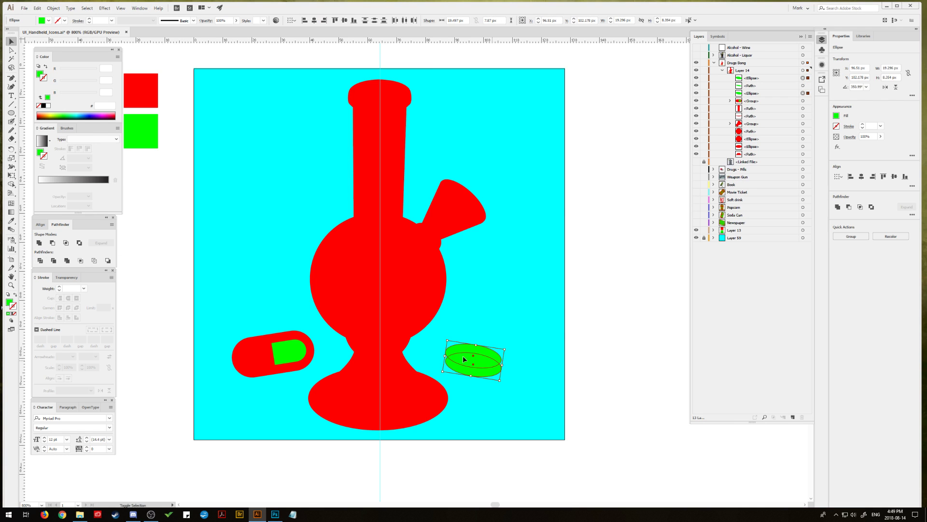
{"action": "left_click", "coordinate": [11, 222]}
{"action": "left_click", "coordinate": [140, 90]}
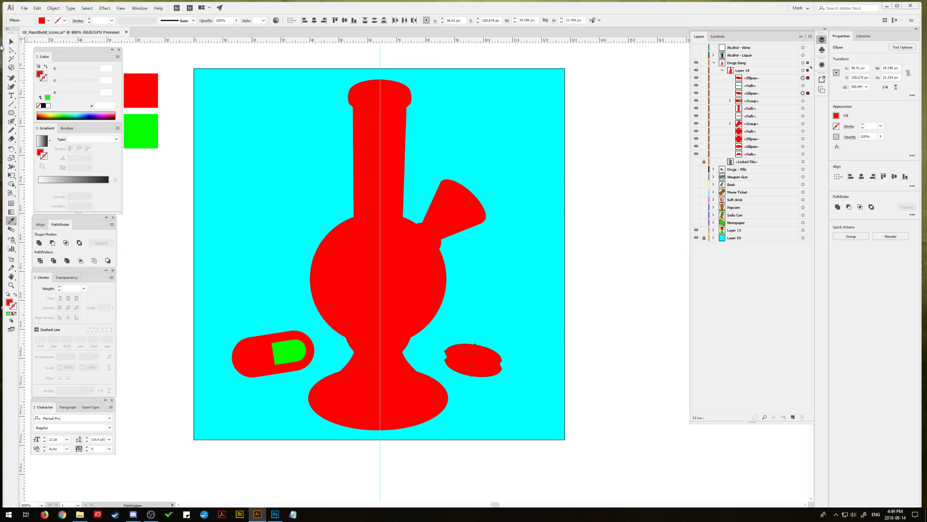
{"action": "key", "text": "v"}
{"action": "left_click", "coordinate": [634, 269]}
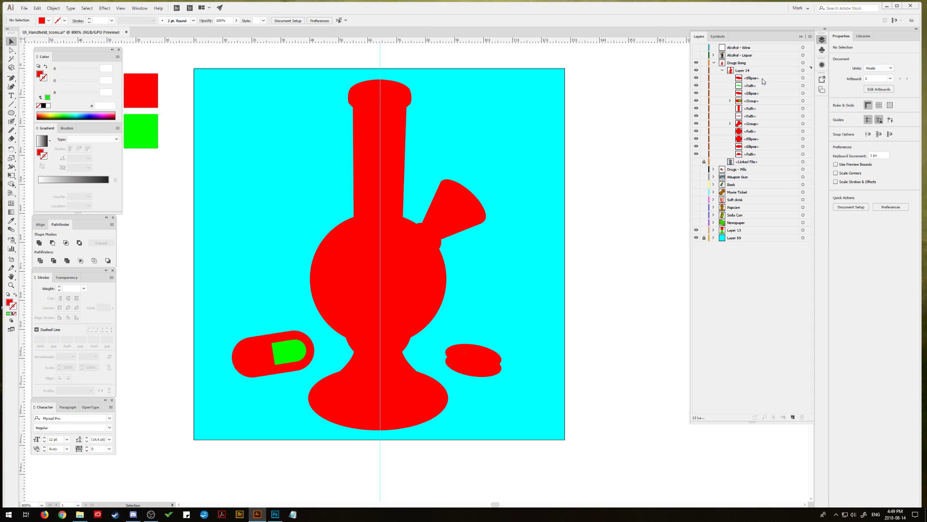
{"action": "left_click_drag", "start_coordinate": [763, 81], "coordinate": [759, 90]}
Step: Draw a small red shape with the Pen tool that fills the left notch between the two red ellipses
{"action": "left_click", "coordinate": [11, 285]}
{"action": "left_click", "coordinate": [452, 362]}
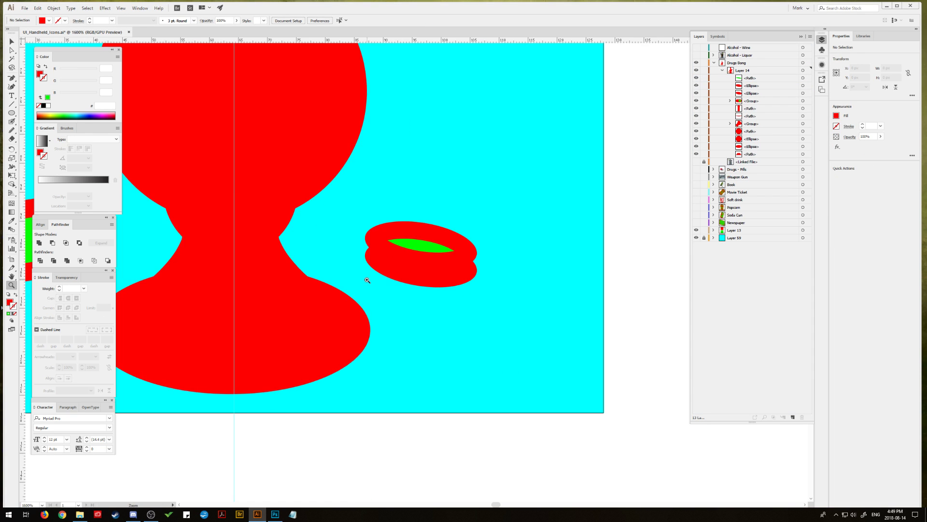
{"action": "left_click", "coordinate": [419, 264]}
{"action": "left_click", "coordinate": [12, 41]}
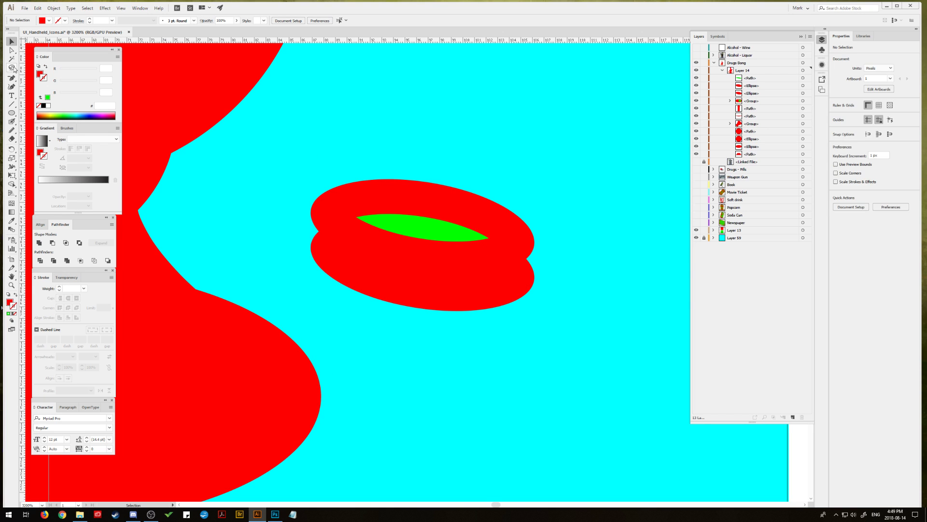
{"action": "left_click", "coordinate": [12, 78]}
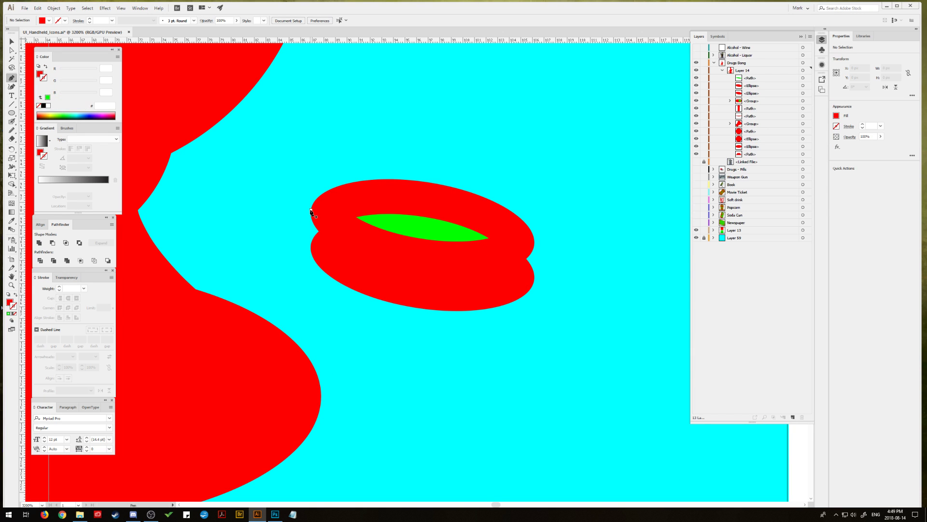
{"action": "left_click", "coordinate": [311, 209]}
{"action": "left_click", "coordinate": [311, 248]}
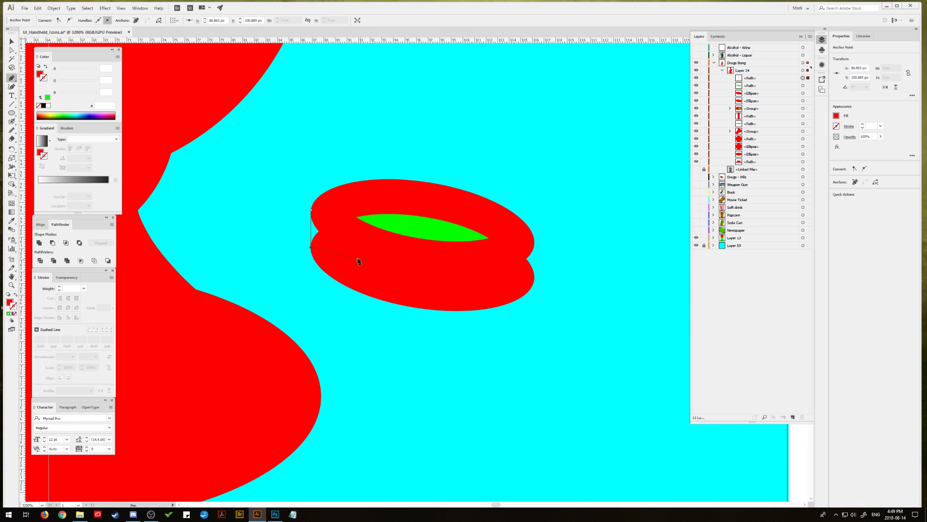
{"action": "left_click", "coordinate": [323, 265]}
{"action": "left_click", "coordinate": [312, 210]}
{"action": "key", "text": "v"}
{"action": "left_click", "coordinate": [252, 201]}
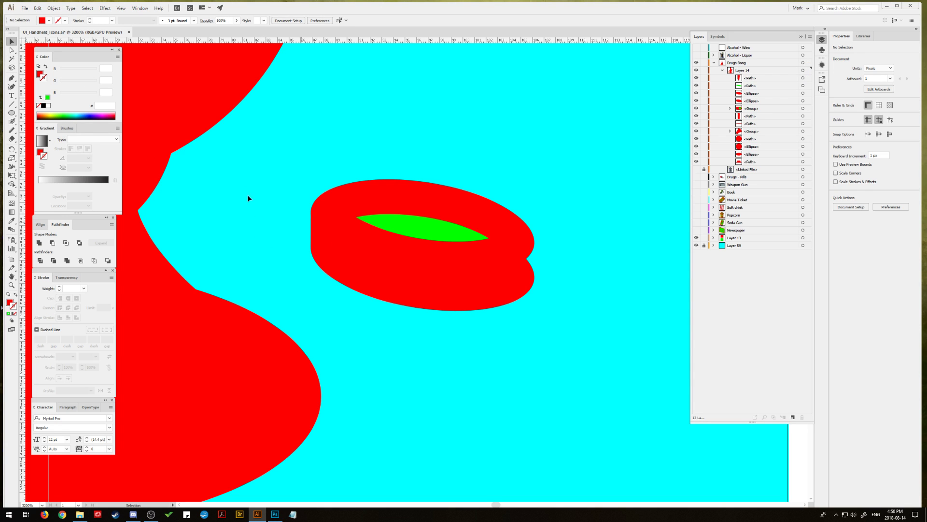
Step: Shrink the lower red ellipse slightly from its lower right corner
{"action": "left_click", "coordinate": [11, 78]}
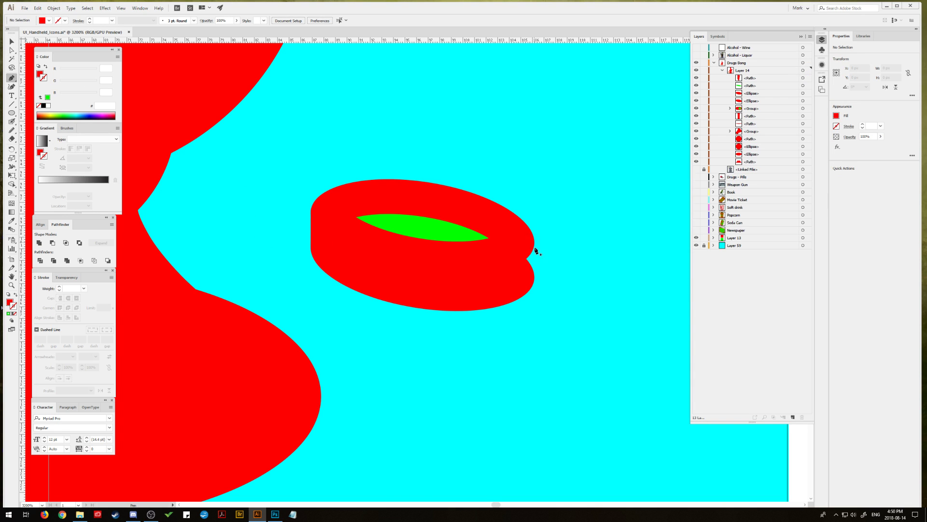
{"action": "left_click", "coordinate": [11, 42]}
{"action": "left_click", "coordinate": [353, 280]}
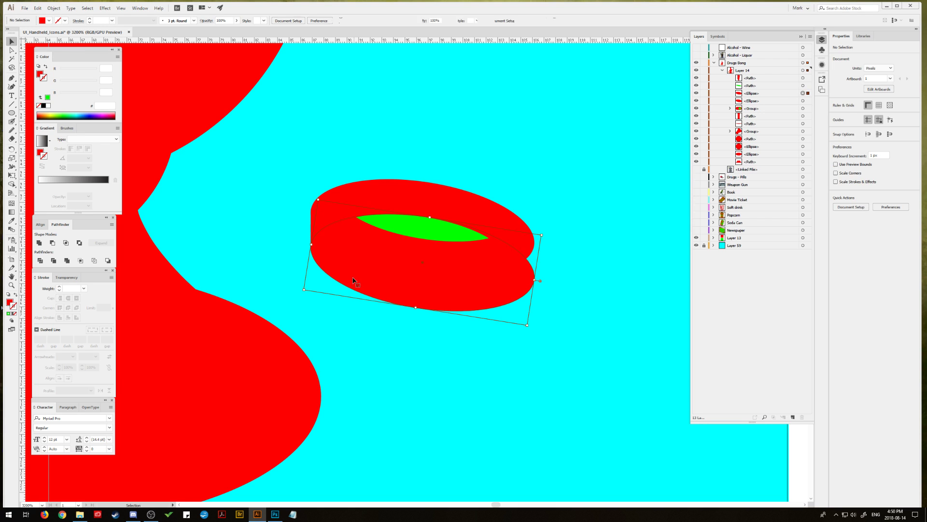
{"action": "left_click_drag", "start_coordinate": [527, 324], "coordinate": [519, 320]}
Step: Draw a small red shape with the Pen tool that fills the right notch between the two red ellipses
{"action": "left_click", "coordinate": [313, 225]}
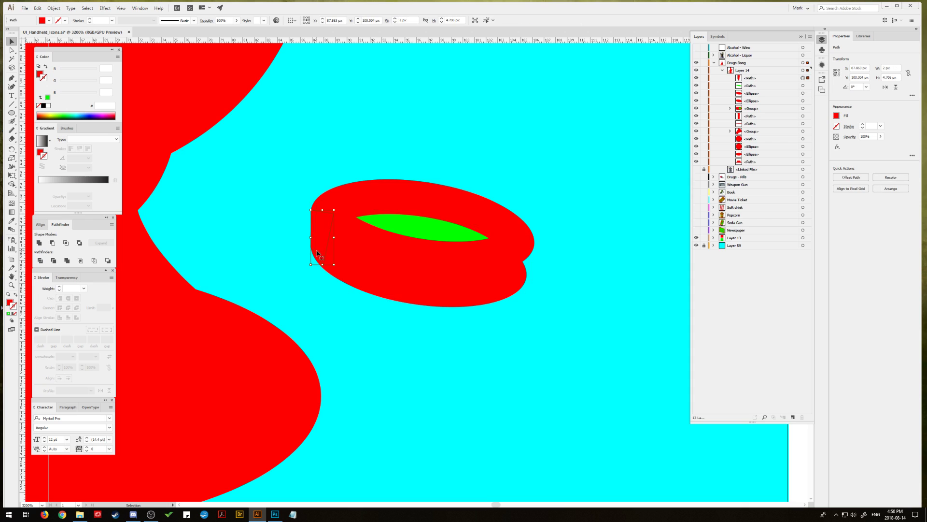
{"action": "left_click", "coordinate": [11, 78]}
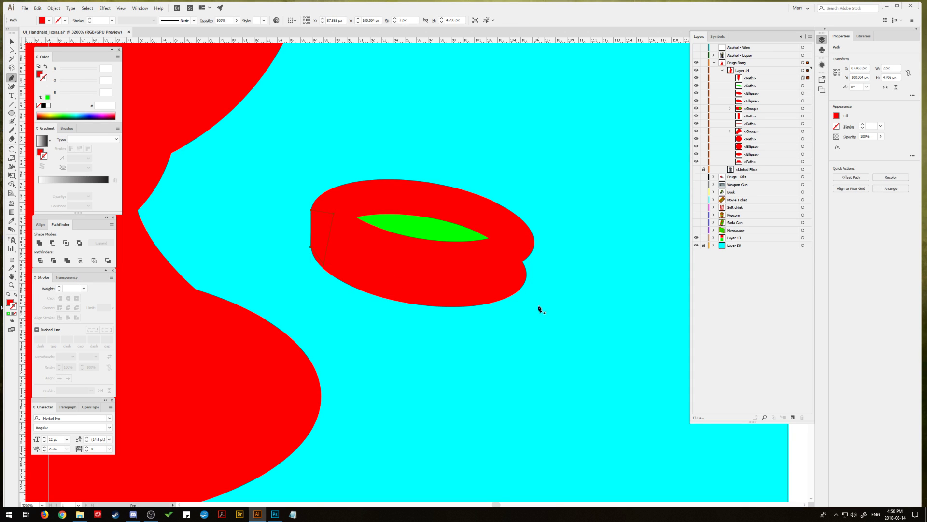
{"action": "left_click", "coordinate": [527, 279]}
{"action": "left_click", "coordinate": [534, 246]}
{"action": "left_click", "coordinate": [511, 228]}
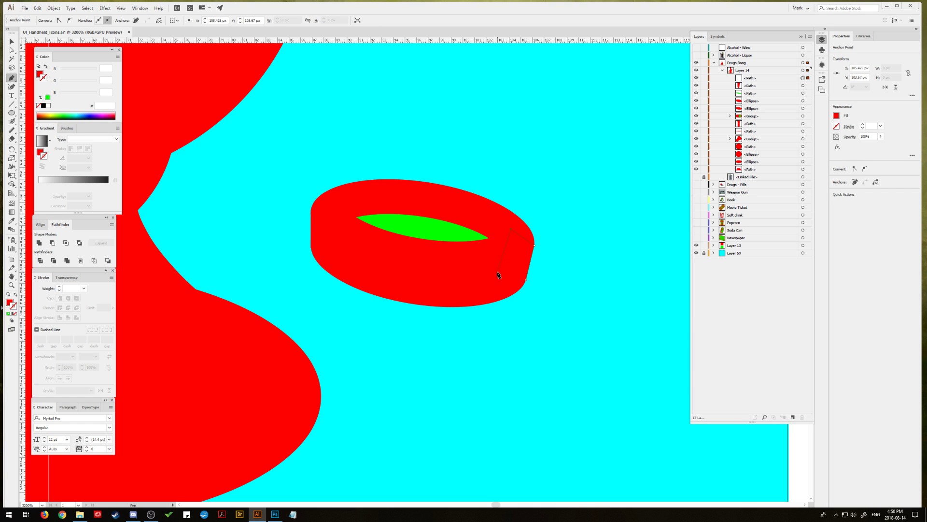
{"action": "left_click", "coordinate": [498, 277]}
{"action": "left_click", "coordinate": [526, 280]}
{"action": "left_click", "coordinate": [12, 41]}
{"action": "left_click", "coordinate": [300, 124]}
Step: Delete the green inner shape and unite the two red ellipses and both notch fillers into one expanded tablet path
{"action": "left_click", "coordinate": [443, 239]}
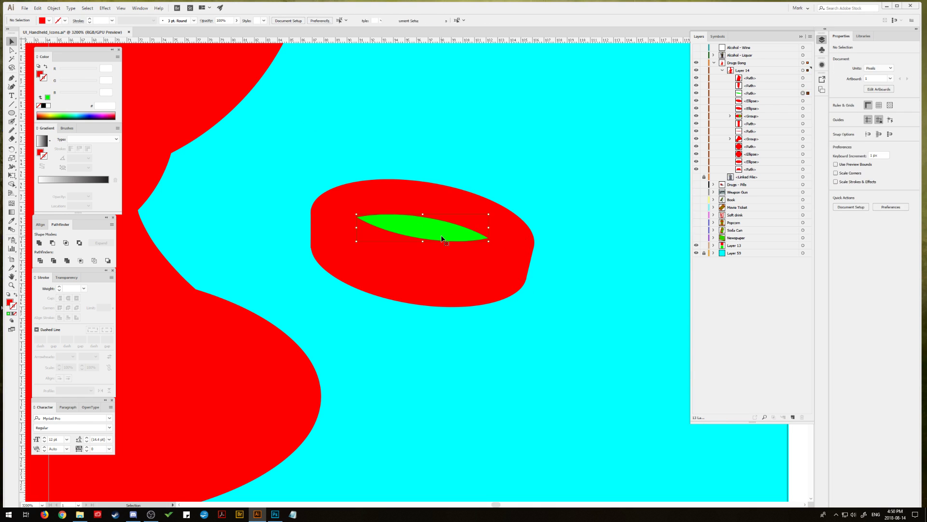
{"action": "key", "text": "Delete"}
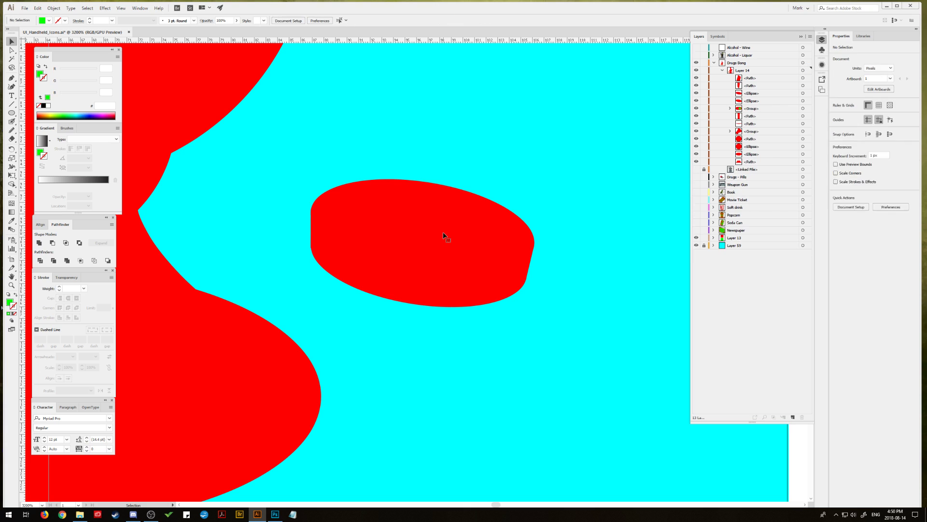
{"action": "left_click", "coordinate": [328, 241]}
{"action": "left_click", "coordinate": [523, 264], "text": "shift"}
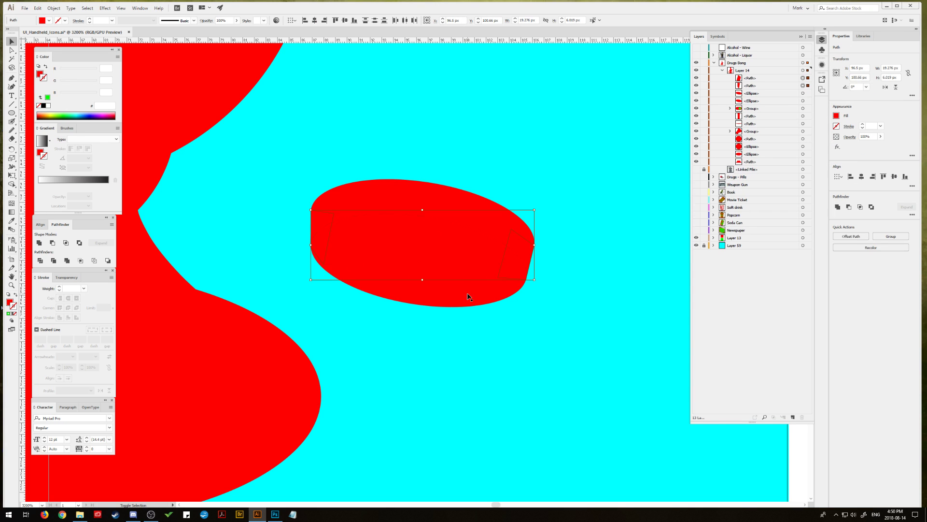
{"action": "left_click", "coordinate": [468, 297], "text": "shift"}
{"action": "left_click", "coordinate": [456, 228], "text": "shift"}
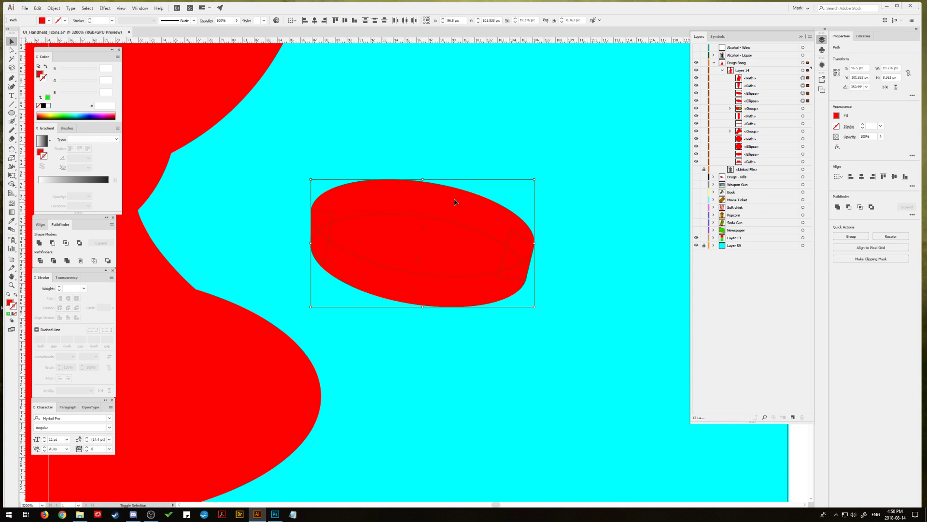
{"action": "left_click", "coordinate": [40, 242]}
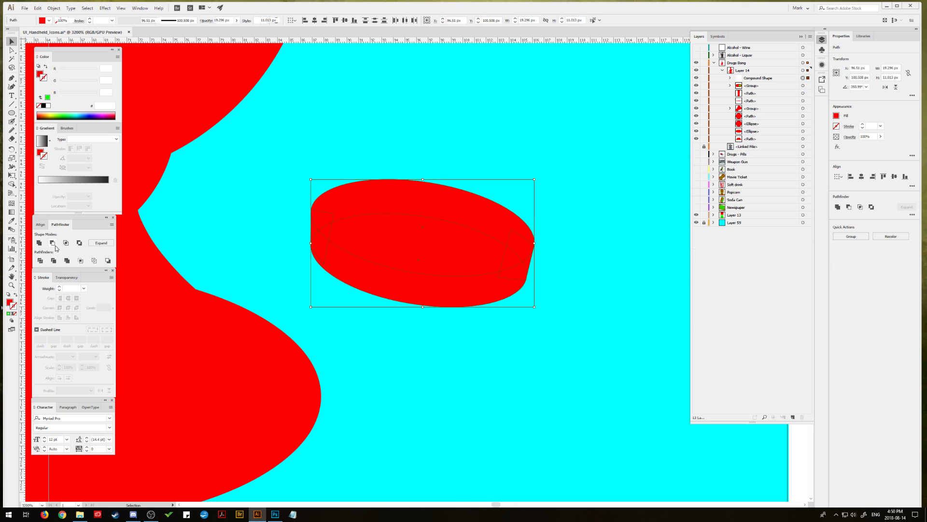
{"action": "left_click", "coordinate": [337, 199]}
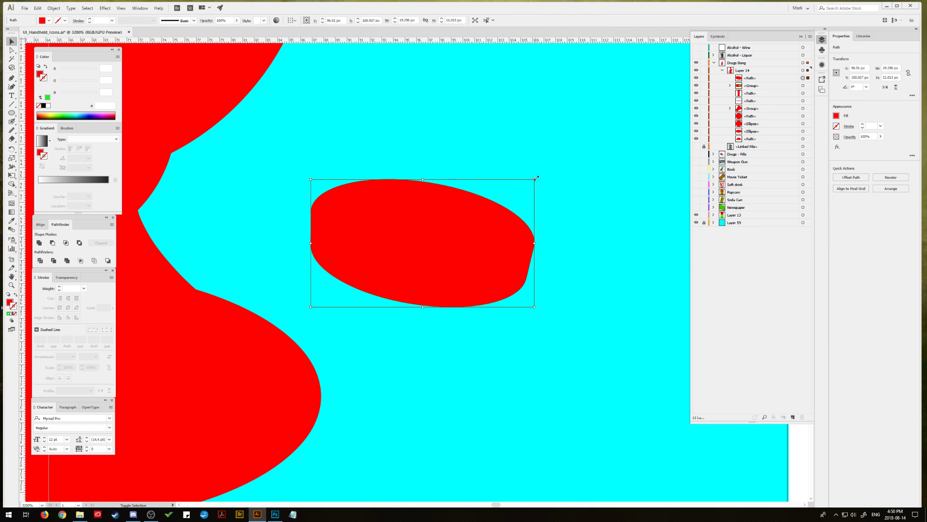
Step: Enlarge the united red tablet shape slightly about its centre, to about 20.6 px wide
{"action": "left_click_drag", "start_coordinate": [536, 178], "coordinate": [542, 175]}
{"action": "left_click", "coordinate": [304, 230]}
{"action": "left_click", "coordinate": [399, 248]}
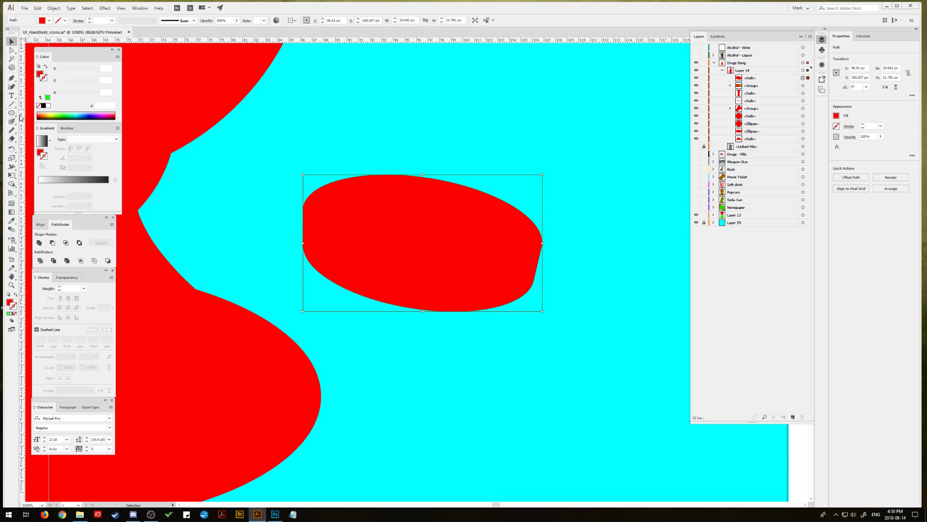
Step: Create an inner copy of the red tablet outline with an Offset Path of -3 px and mitered joins
{"action": "left_click", "coordinate": [54, 8]}
{"action": "mouse_move", "coordinate": [86, 172]}
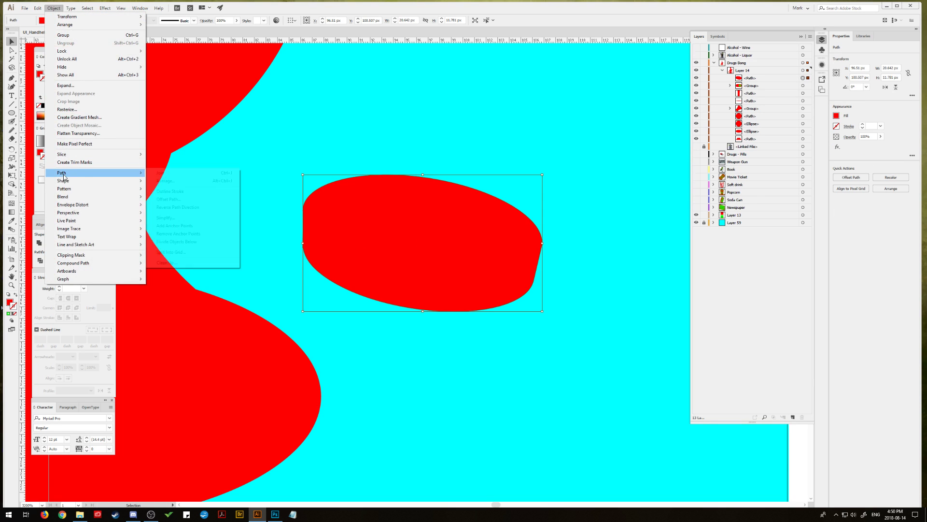
{"action": "left_click", "coordinate": [191, 200]}
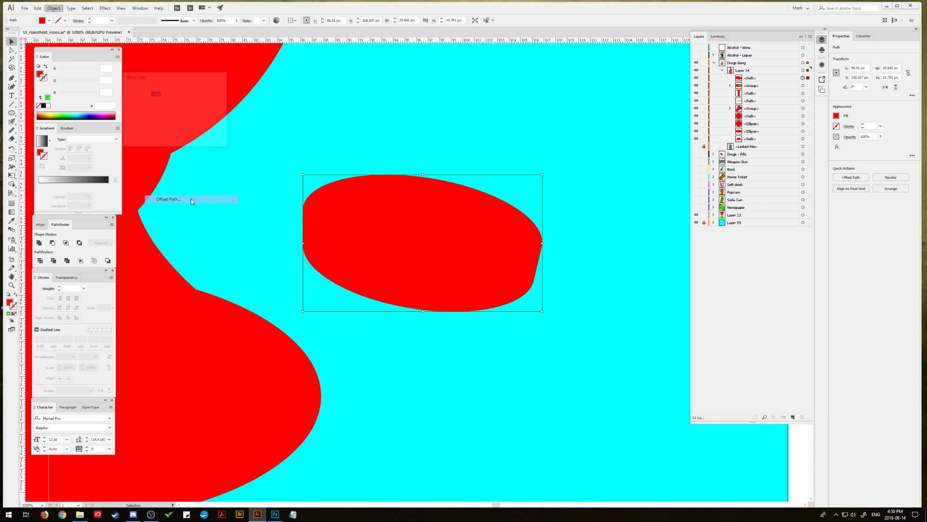
{"action": "left_click", "coordinate": [129, 132]}
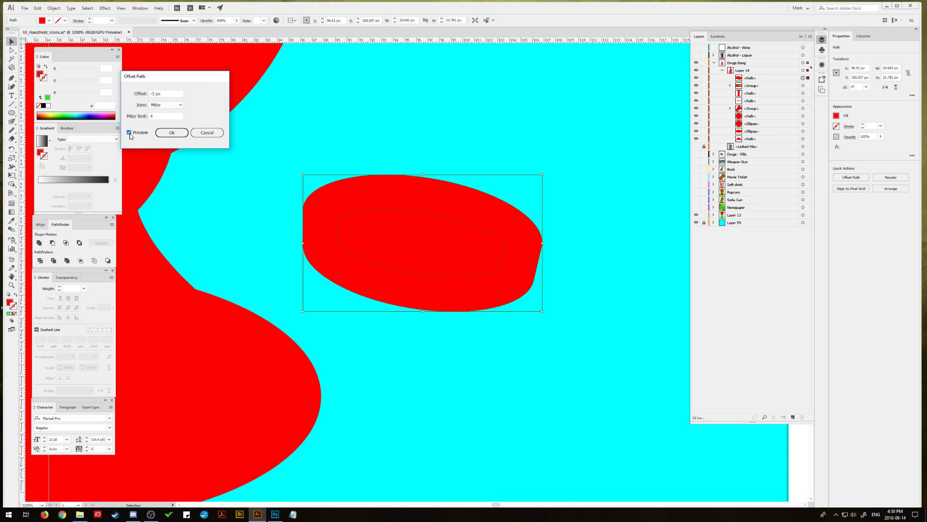
{"action": "left_click", "coordinate": [165, 136]}
Step: Fill the inner offset shape with green sampled from the existing green artwork
{"action": "left_click", "coordinate": [12, 220]}
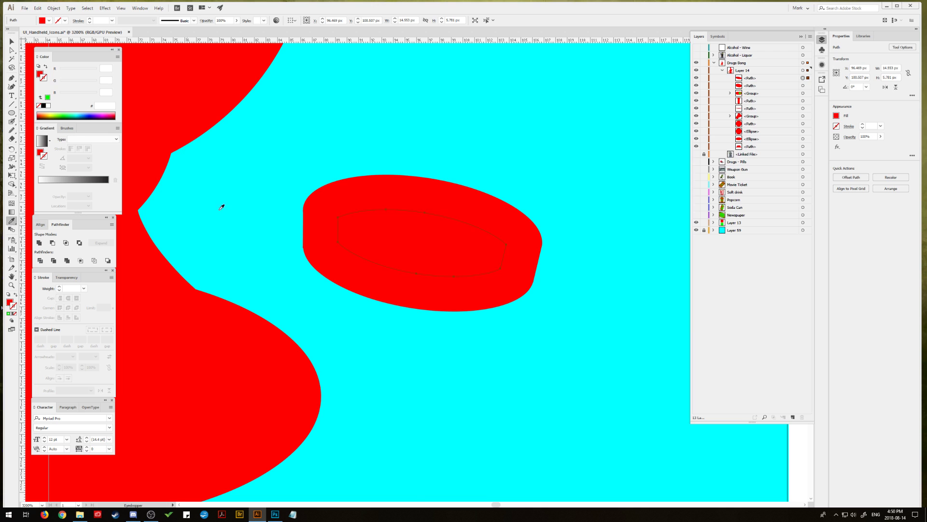
{"action": "scroll", "coordinate": [222, 207], "scroll_direction": "left", "scroll_amount": 15}
{"action": "left_click", "coordinate": [271, 223]}
{"action": "scroll", "coordinate": [271, 223], "scroll_direction": "right", "scroll_amount": 15}
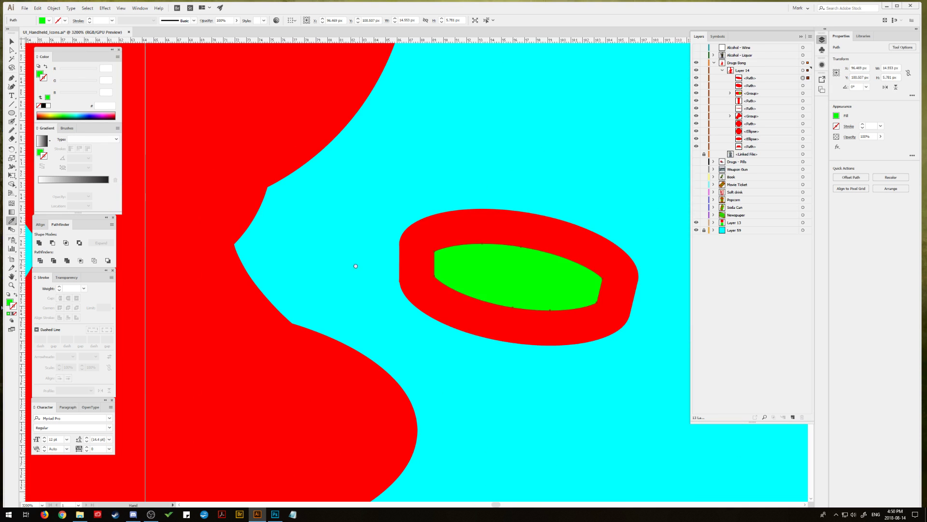
{"action": "scroll", "coordinate": [356, 266], "scroll_direction": "right", "scroll_amount": 5}
{"action": "key", "text": "v"}
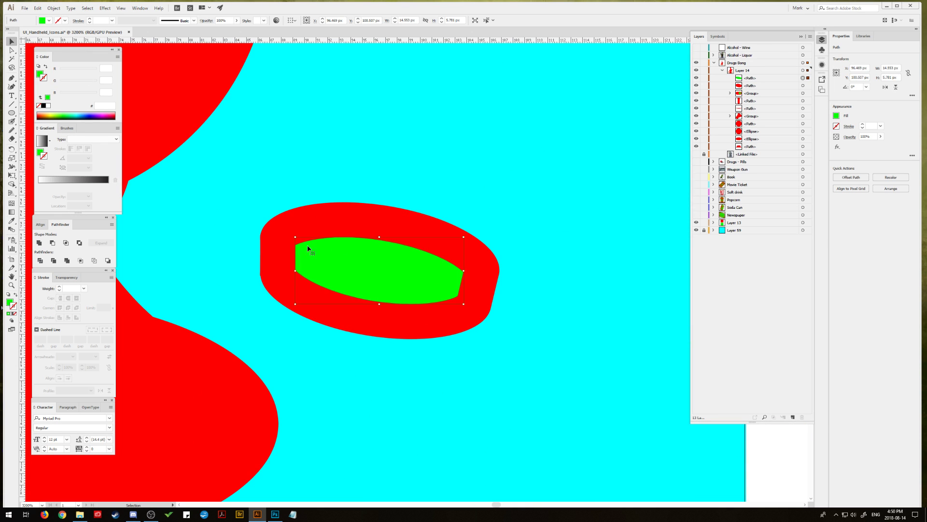
{"action": "key", "text": "ctrl+shift+a"}
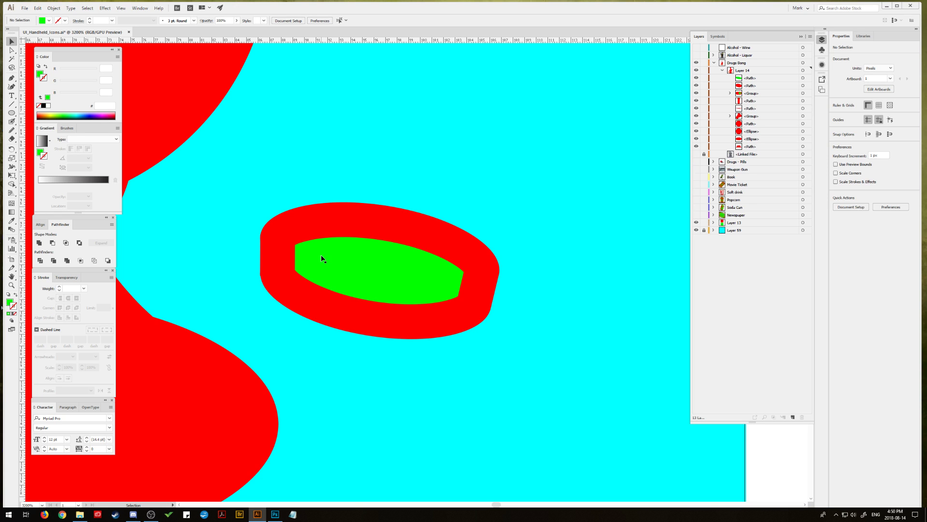
{"action": "left_click", "coordinate": [359, 259]}
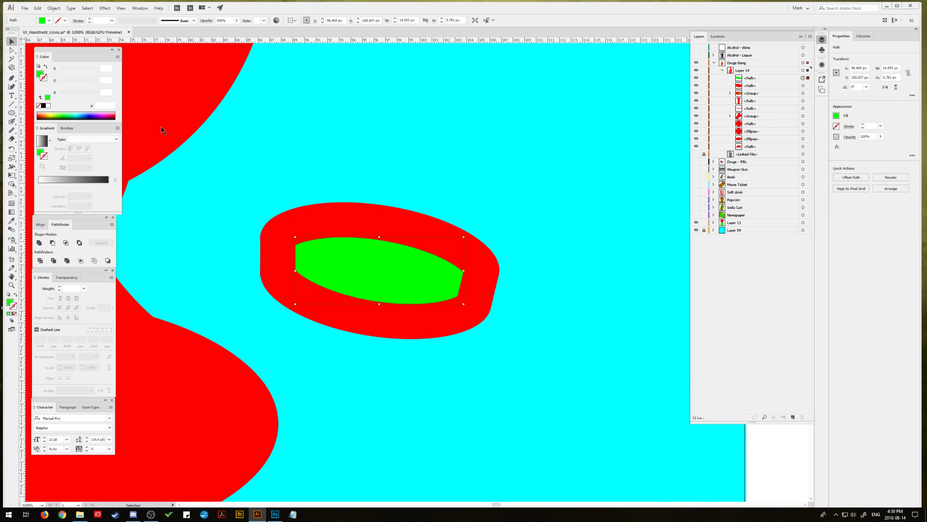
Step: Draw a flat green ellipse about 15.7 px wide on the tablet's top face and tilt it to follow the tablet's slope
{"action": "left_click", "coordinate": [11, 112]}
{"action": "left_click_drag", "start_coordinate": [294, 223], "coordinate": [470, 264]}
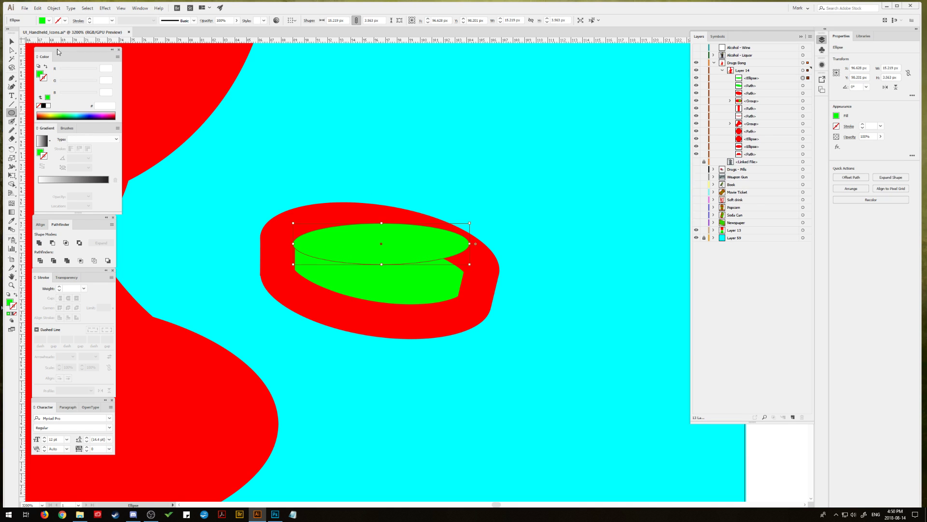
{"action": "key", "text": "v"}
{"action": "left_click_drag", "start_coordinate": [473, 221], "coordinate": [475, 237]}
{"action": "left_click_drag", "start_coordinate": [396, 250], "coordinate": [397, 256]}
{"action": "left_click_drag", "start_coordinate": [477, 242], "coordinate": [479, 244]}
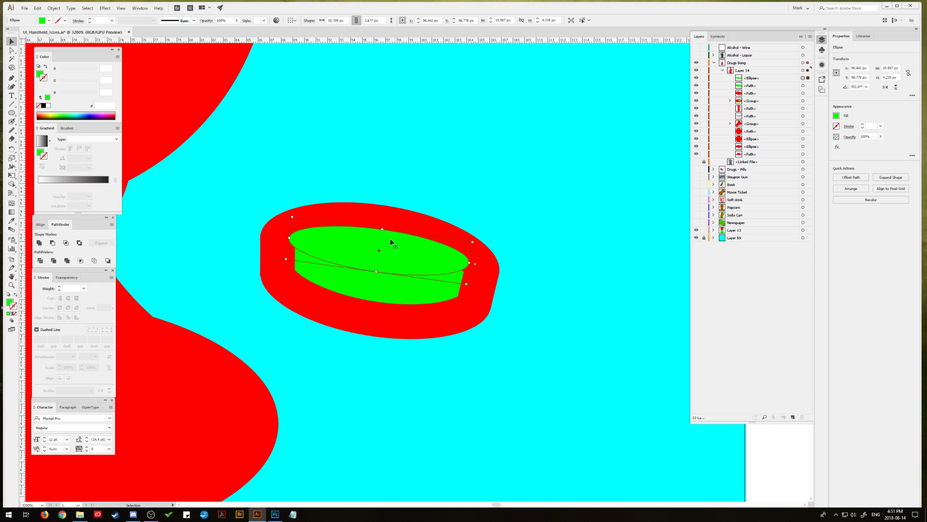
Step: Try aligning and enlarging the green offset shape beneath the ellipse, and delete that shape
{"action": "left_click", "coordinate": [450, 192]}
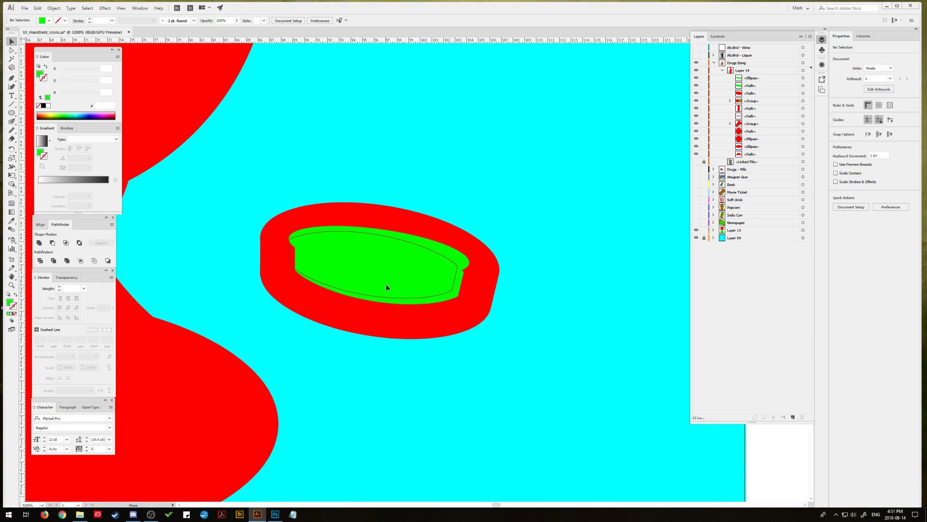
{"action": "left_click", "coordinate": [384, 285]}
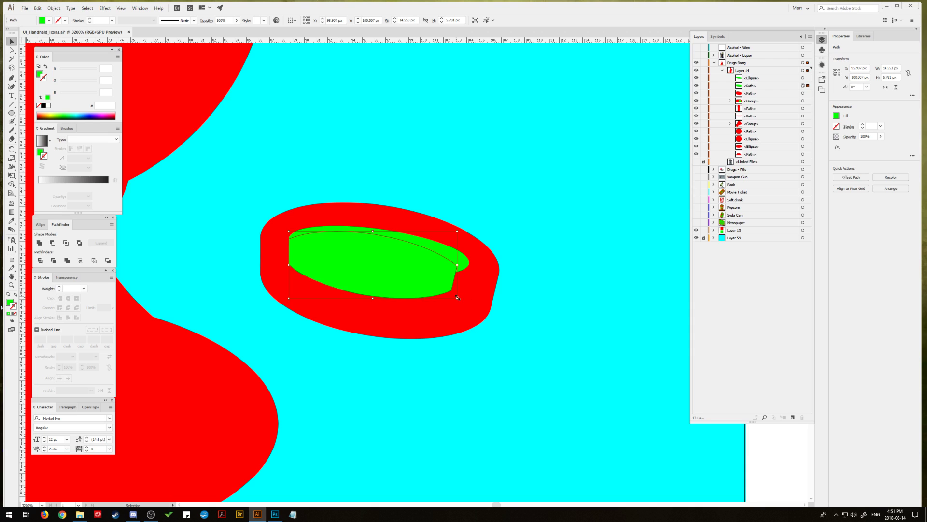
{"action": "left_click_drag", "start_coordinate": [463, 301], "coordinate": [469, 305]}
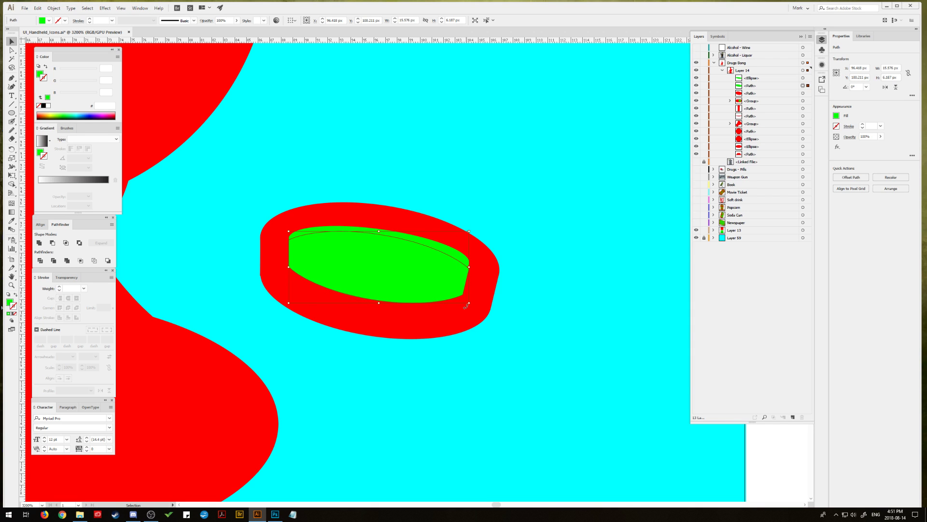
{"action": "key", "text": "Delete"}
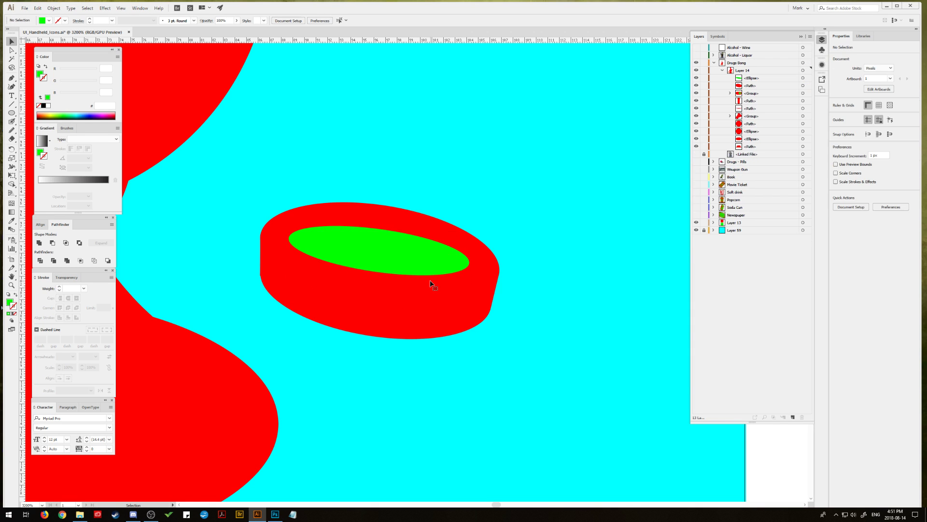
Step: Rotate the green top ellipse slightly further clockwise to match the tablet's upper edge
{"action": "left_click", "coordinate": [394, 254]}
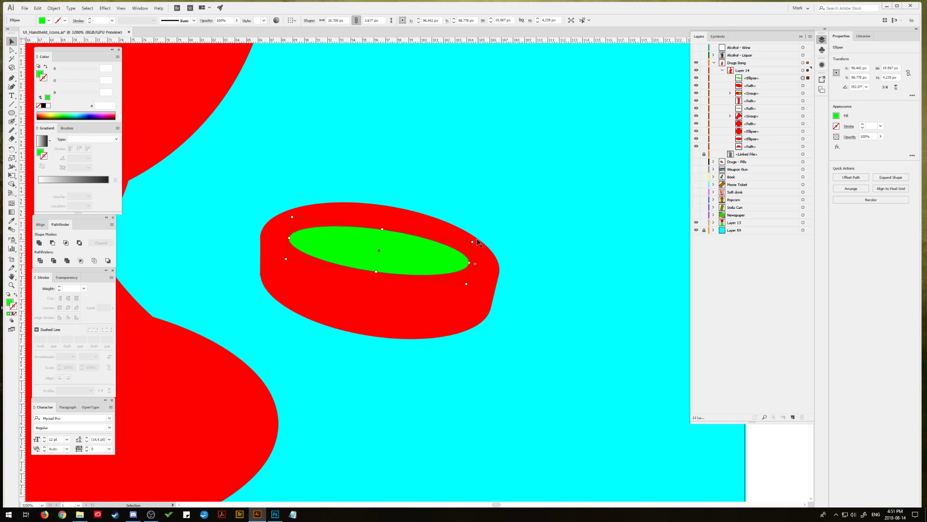
{"action": "left_click_drag", "start_coordinate": [476, 239], "coordinate": [480, 243]}
{"action": "left_click", "coordinate": [423, 172]}
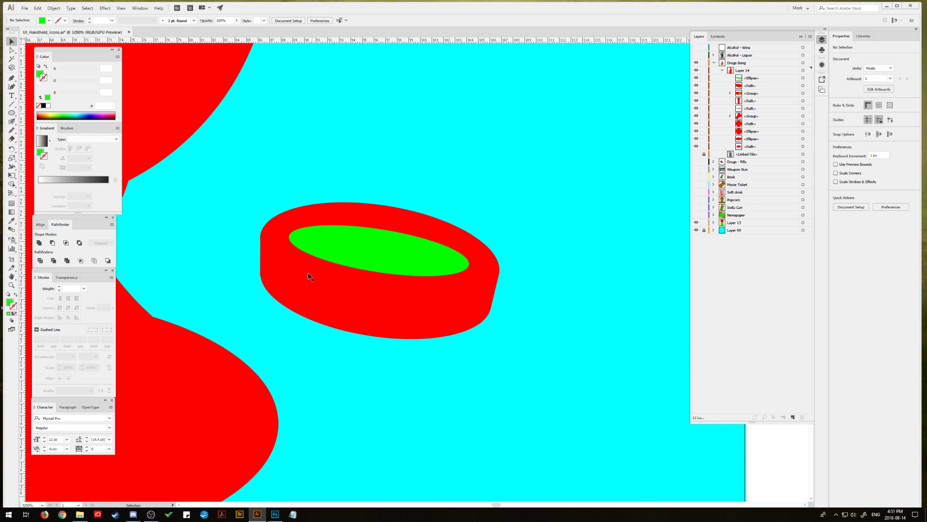
Step: Draw a closed curved green band with the Pen tool along the tablet's side, below the green ellipse
{"action": "left_click", "coordinate": [11, 78]}
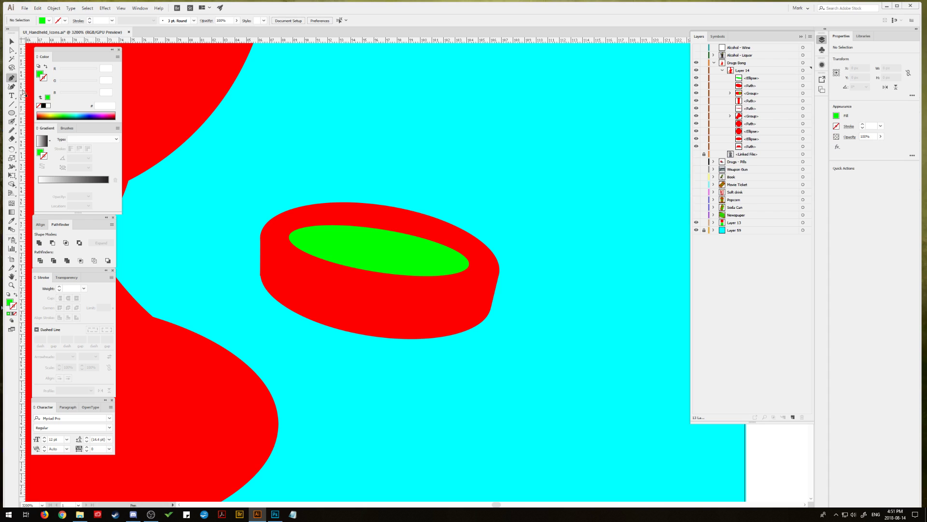
{"action": "left_click", "coordinate": [284, 262]}
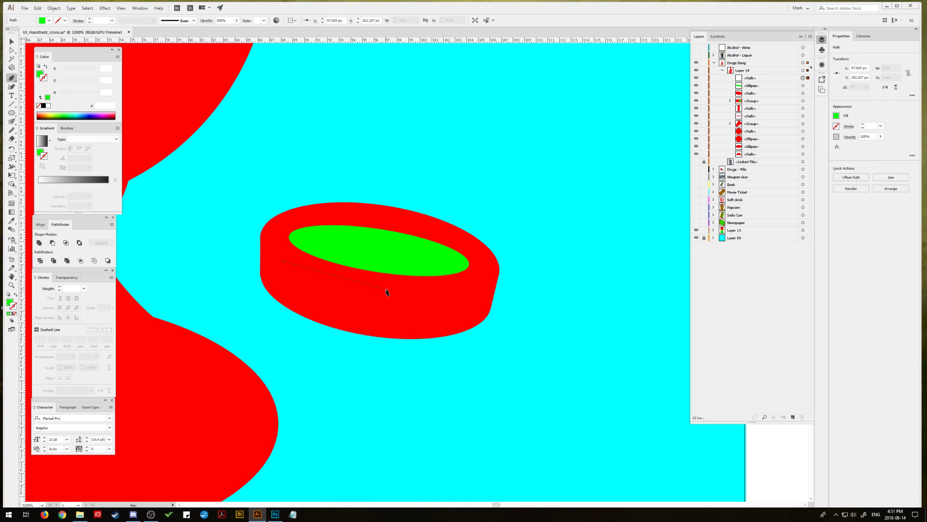
{"action": "left_click_drag", "start_coordinate": [511, 284], "coordinate": [561, 275]}
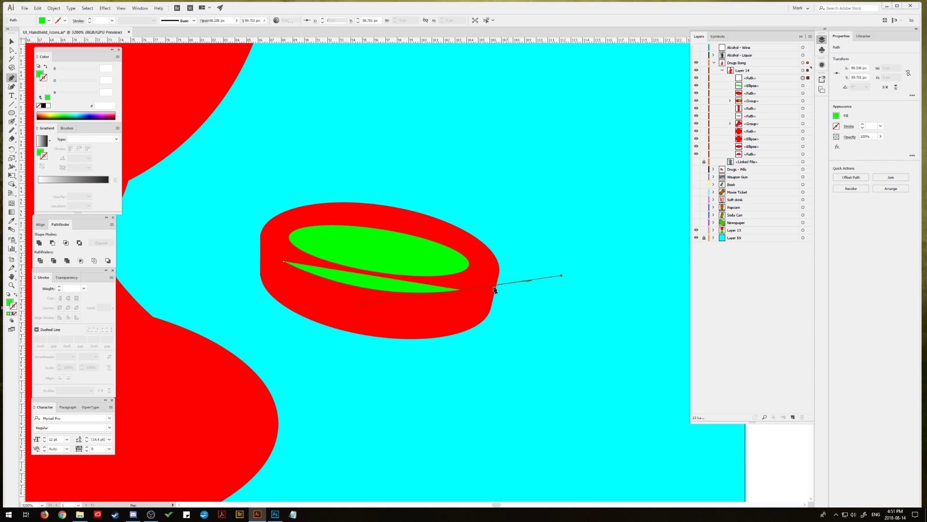
{"action": "left_click", "coordinate": [461, 290]}
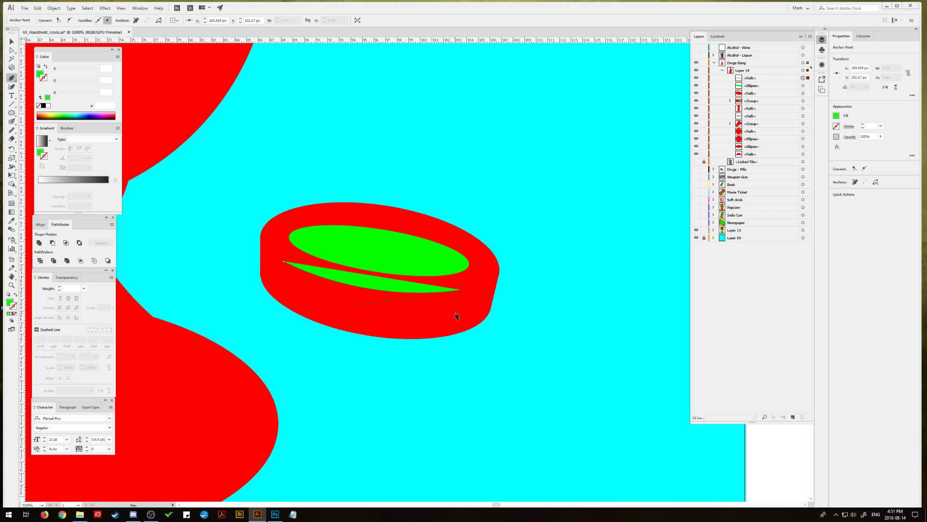
{"action": "left_click", "coordinate": [456, 309]}
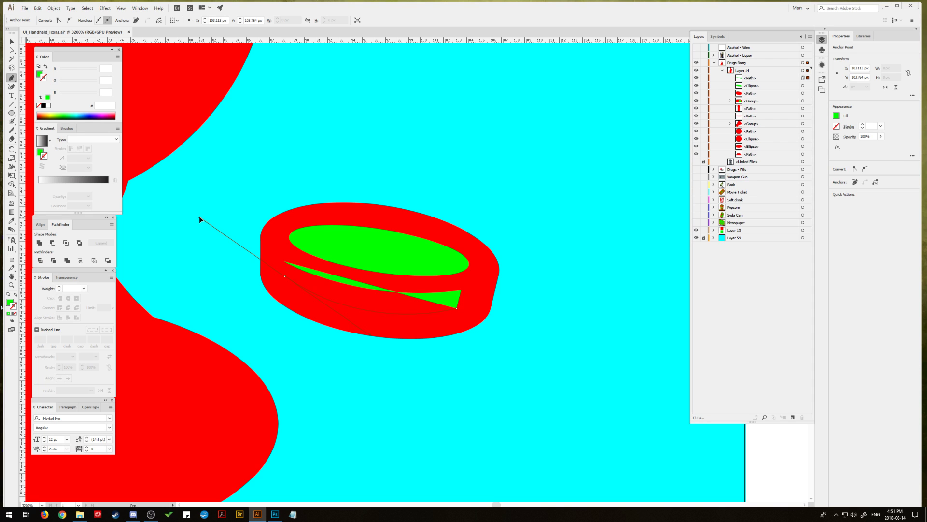
{"action": "left_click_drag", "start_coordinate": [285, 276], "coordinate": [200, 217]}
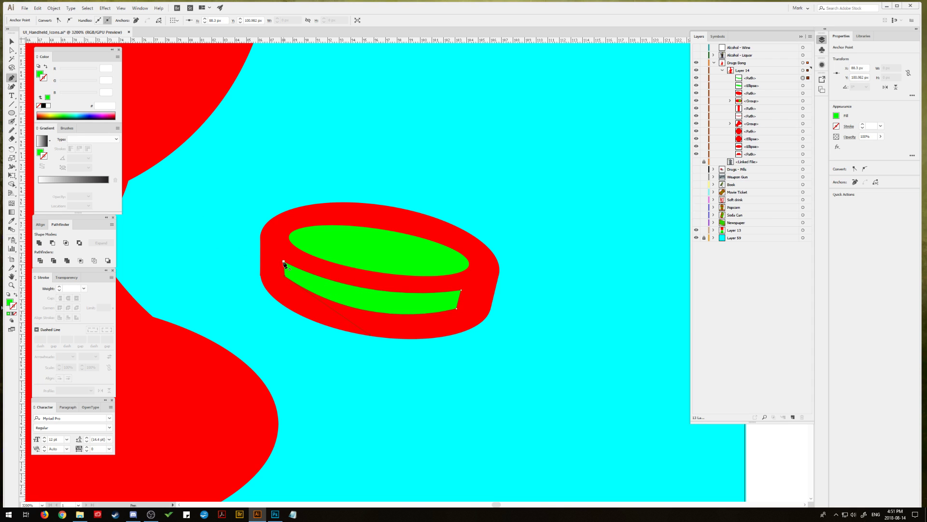
{"action": "left_click", "coordinate": [284, 263]}
Step: Fine-tune the green side band's upper left and lower right anchor points with Direct Selection, and deselect it
{"action": "key", "text": "a"}
{"action": "left_click", "coordinate": [285, 262]}
{"action": "left_click", "coordinate": [285, 262]}
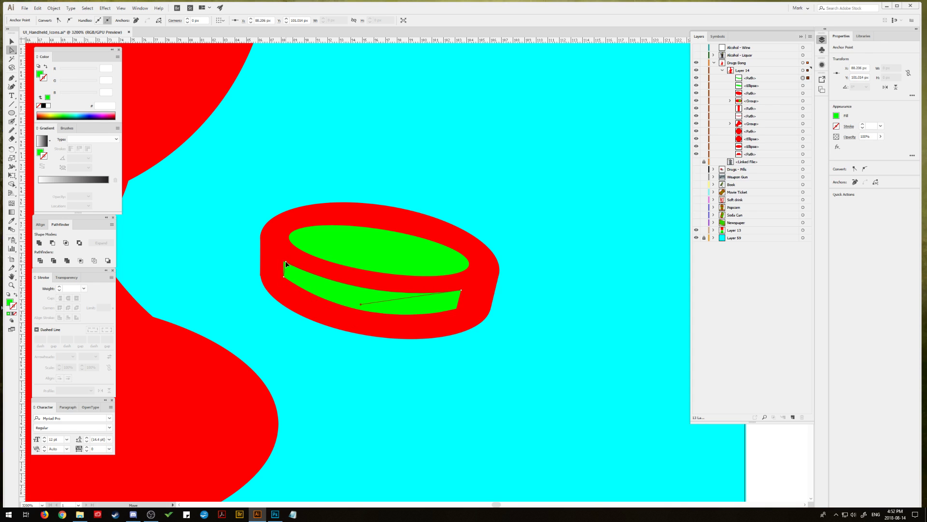
{"action": "left_click", "coordinate": [459, 309]}
{"action": "left_click", "coordinate": [459, 310]}
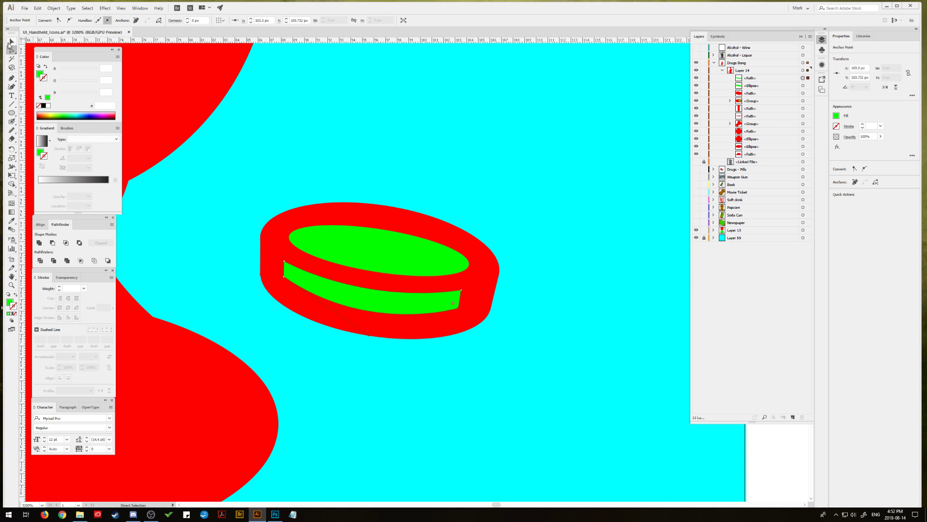
{"action": "left_click", "coordinate": [11, 44]}
{"action": "left_click", "coordinate": [317, 157]}
Step: Examine the tablet's look within the whole icon and its green insets up close
{"action": "key", "text": "ctrl+minus"}
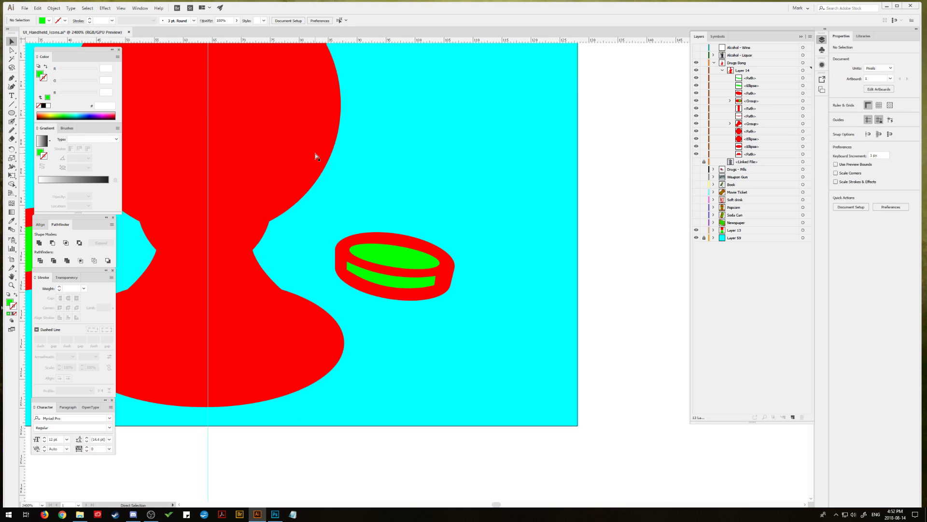
{"action": "key", "text": "ctrl+minus"}
{"action": "key", "text": "ctrl+minus"}
{"action": "key", "text": "ctrl+minus"}
{"action": "left_click_drag", "start_coordinate": [367, 208], "coordinate": [434, 311]}
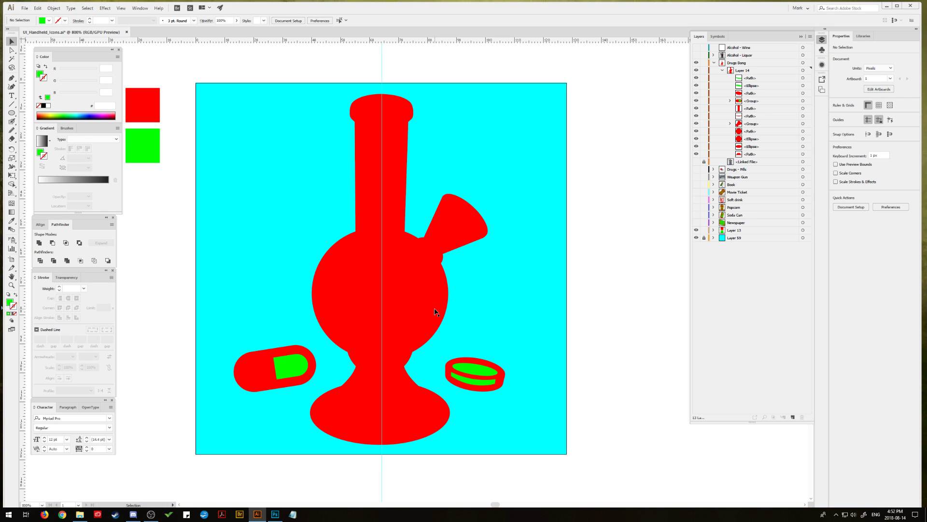
{"action": "left_click", "coordinate": [12, 285]}
{"action": "left_click", "coordinate": [482, 376]}
{"action": "left_click", "coordinate": [392, 259]}
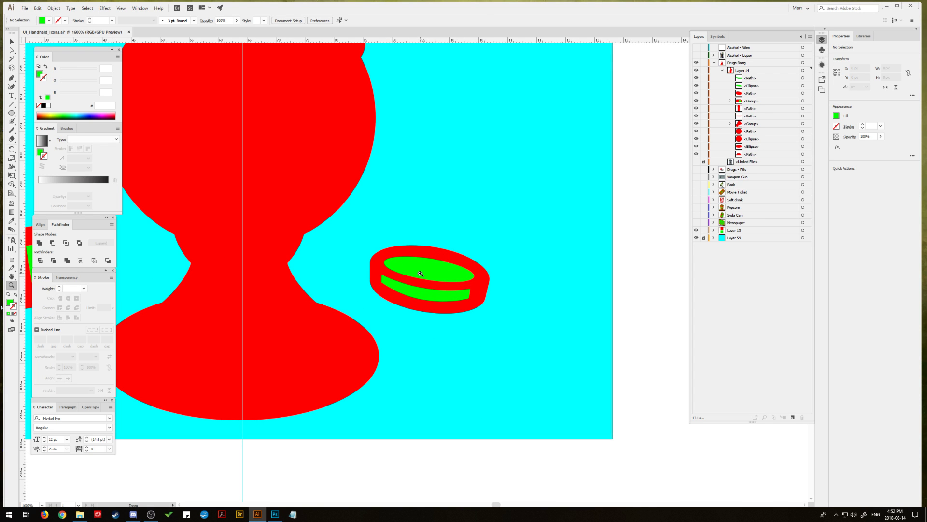
{"action": "mouse_move", "coordinate": [408, 263]}
{"action": "left_mouse_down"}
{"action": "mouse_move", "coordinate": [451, 267]}
{"action": "mouse_move", "coordinate": [401, 256]}
{"action": "left_mouse_up"}
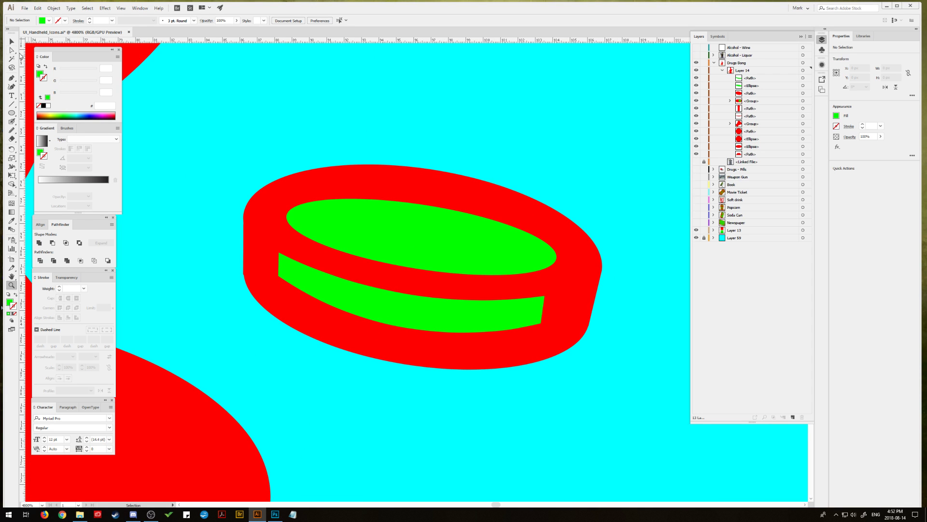
Step: Lower the green side band's lower left anchor point slightly, readjust the curve of its bottom edge, and deselect it
{"action": "left_click", "coordinate": [12, 49]}
{"action": "left_click", "coordinate": [279, 278]}
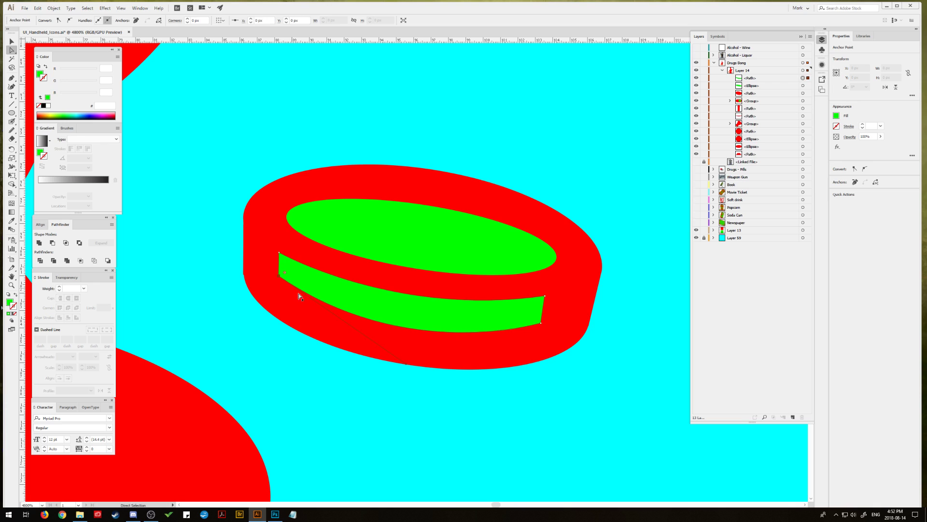
{"action": "left_click_drag", "start_coordinate": [407, 366], "coordinate": [385, 363]}
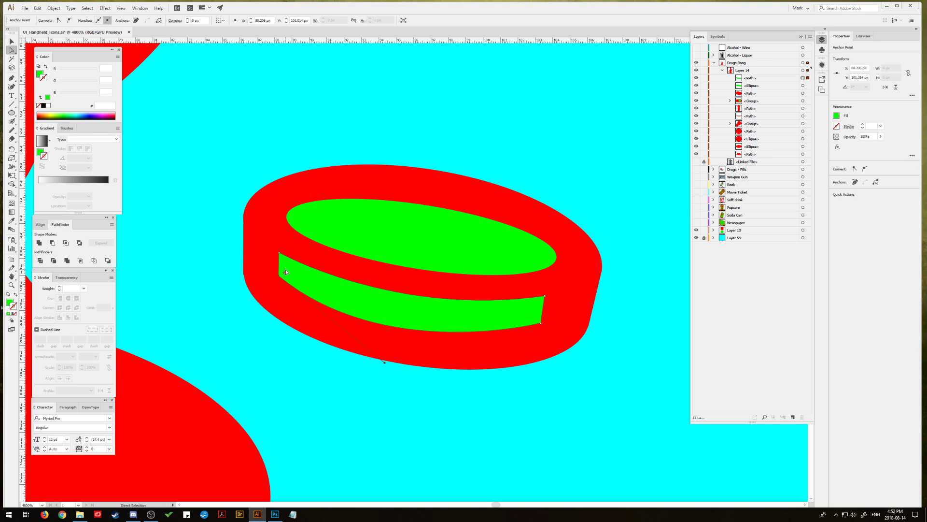
{"action": "left_click_drag", "start_coordinate": [279, 278], "coordinate": [279, 283]}
{"action": "mouse_move", "coordinate": [386, 368]}
{"action": "left_mouse_down"}
{"action": "mouse_move", "coordinate": [378, 360]}
{"action": "mouse_move", "coordinate": [387, 364]}
{"action": "left_mouse_up"}
{"action": "left_click_drag", "start_coordinate": [391, 362], "coordinate": [394, 365]}
{"action": "key", "text": "v"}
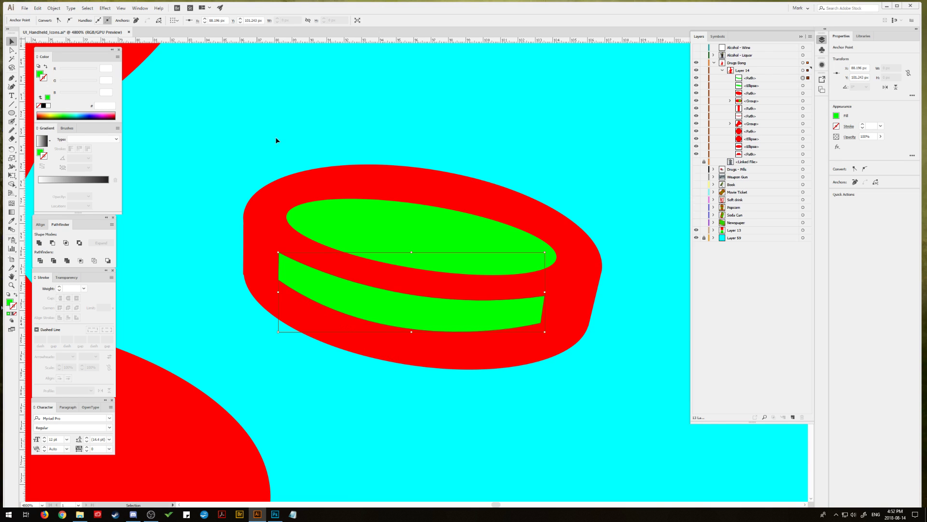
{"action": "left_click", "coordinate": [276, 140]}
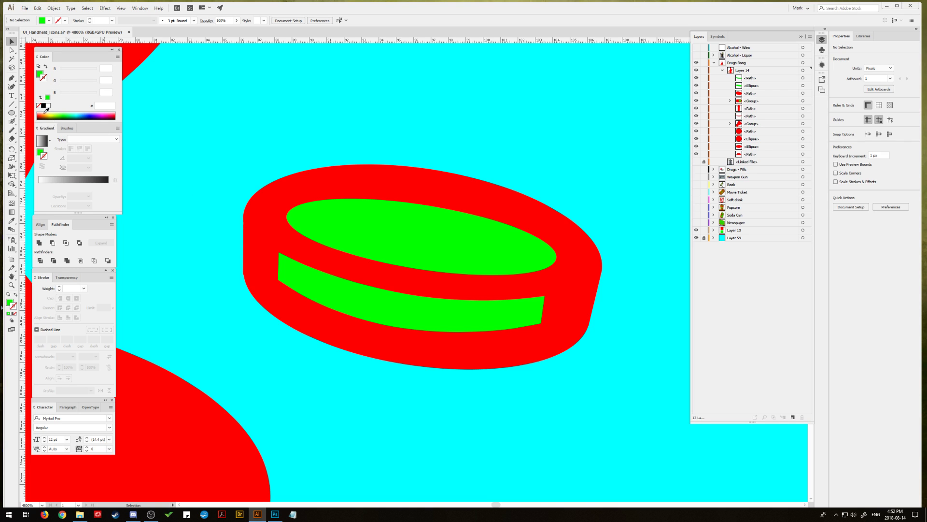
Step: Draw a closed four-sided shape with the Pen tool covering the left half of the tablet's green side band
{"action": "left_click", "coordinate": [12, 78]}
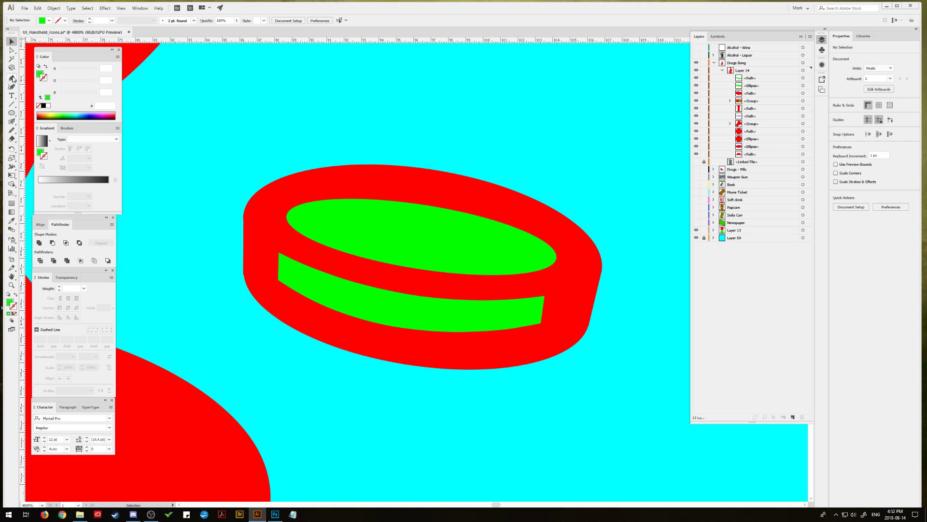
{"action": "left_click", "coordinate": [398, 281]}
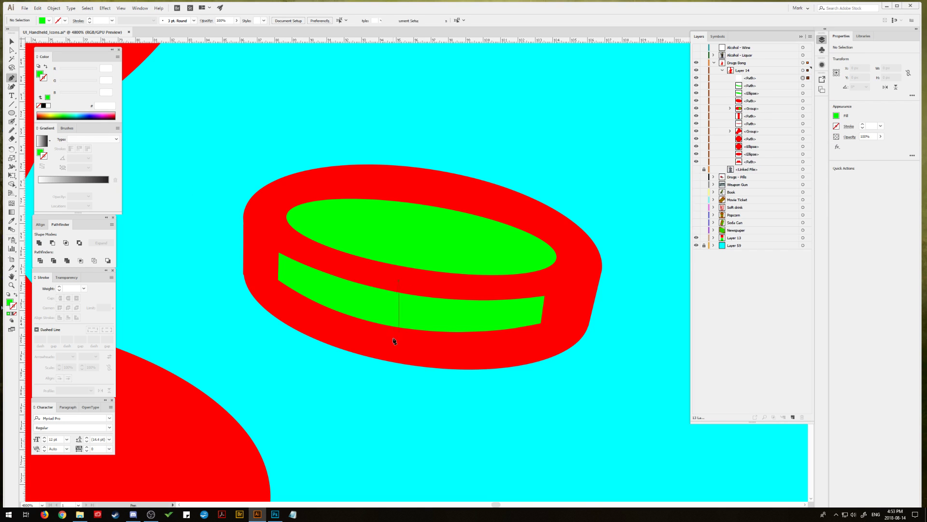
{"action": "left_click", "coordinate": [391, 345]}
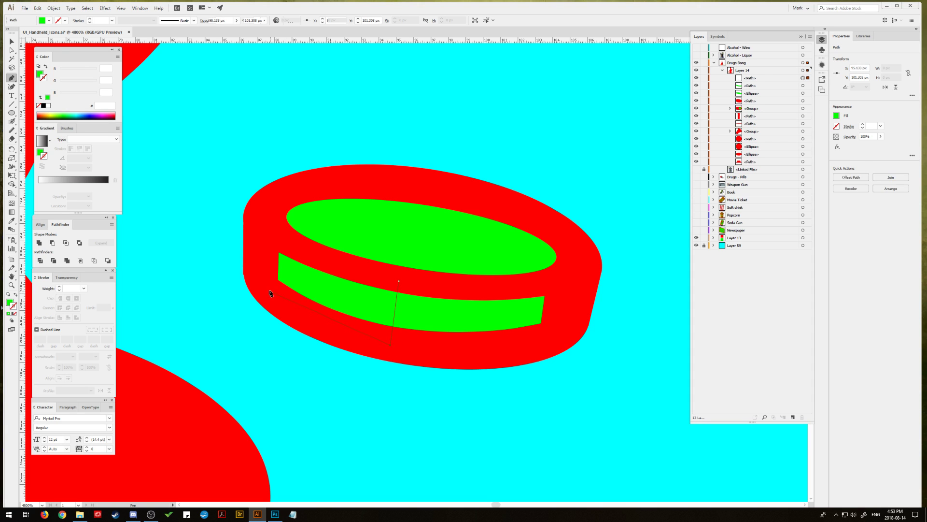
{"action": "left_click", "coordinate": [263, 288]}
{"action": "left_click", "coordinate": [266, 237]}
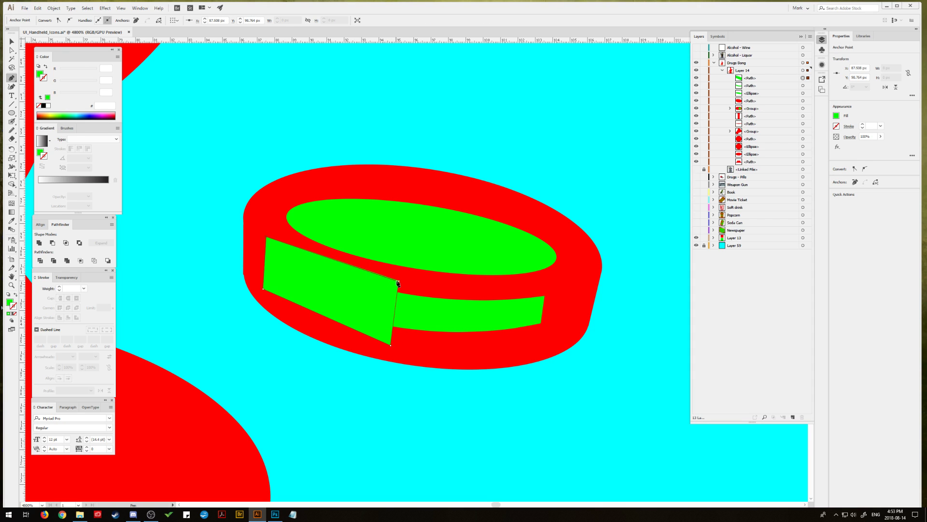
{"action": "left_click", "coordinate": [399, 281]}
Step: Subtract the four-sided shape from the green side band so only the band's right half remains, and deselect
{"action": "left_click", "coordinate": [11, 42]}
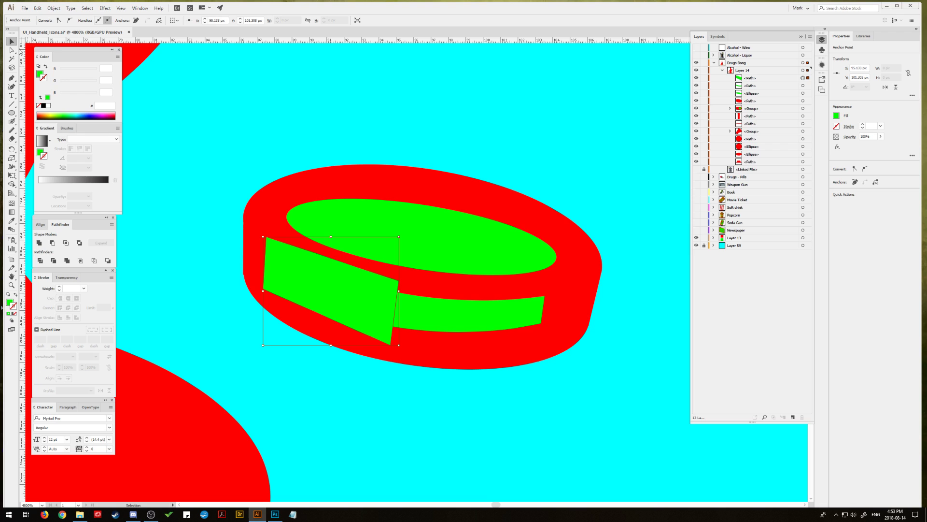
{"action": "left_click", "coordinate": [423, 310], "text": "shift"}
{"action": "left_click", "coordinate": [52, 242], "text": "alt"}
{"action": "left_click", "coordinate": [93, 243]}
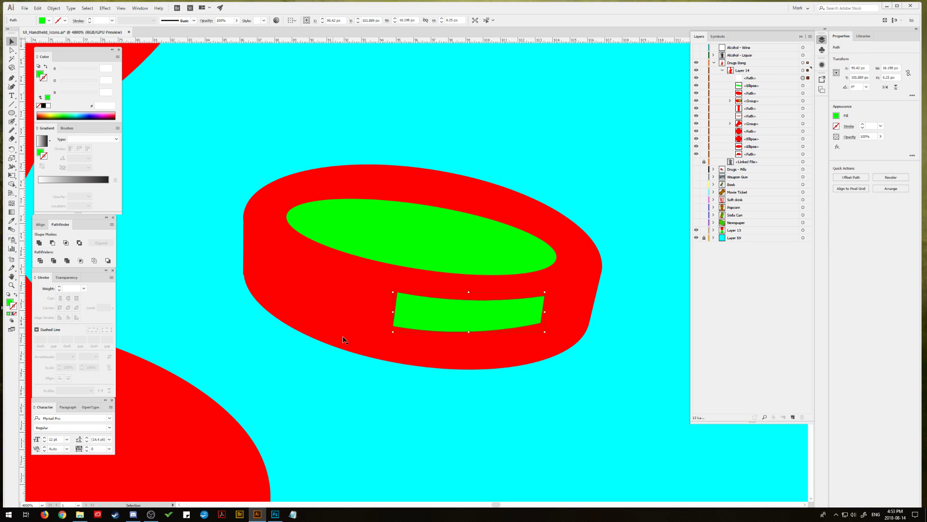
{"action": "key", "text": "ctrl+shift+a"}
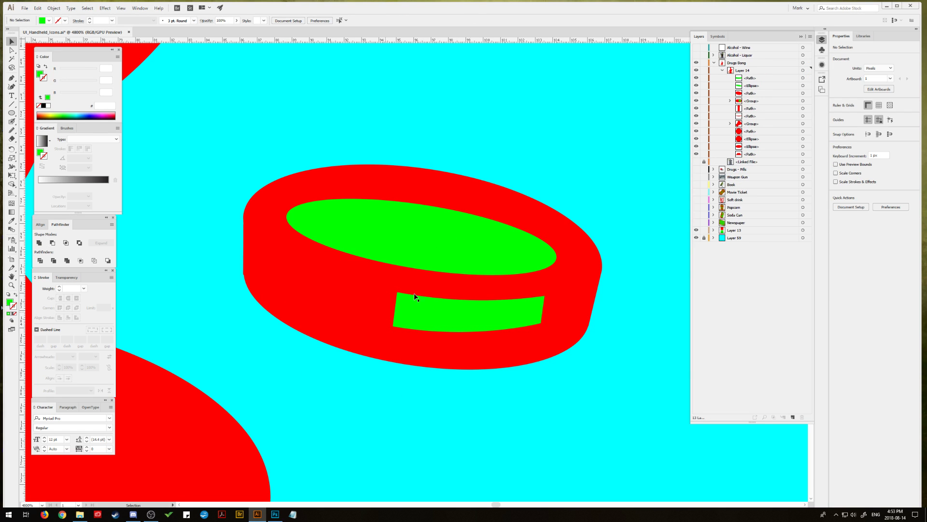
Step: Draw an open curved path with the Pen tool from the middle of the green top ellipse to its upper right edge
{"action": "left_click", "coordinate": [11, 77]}
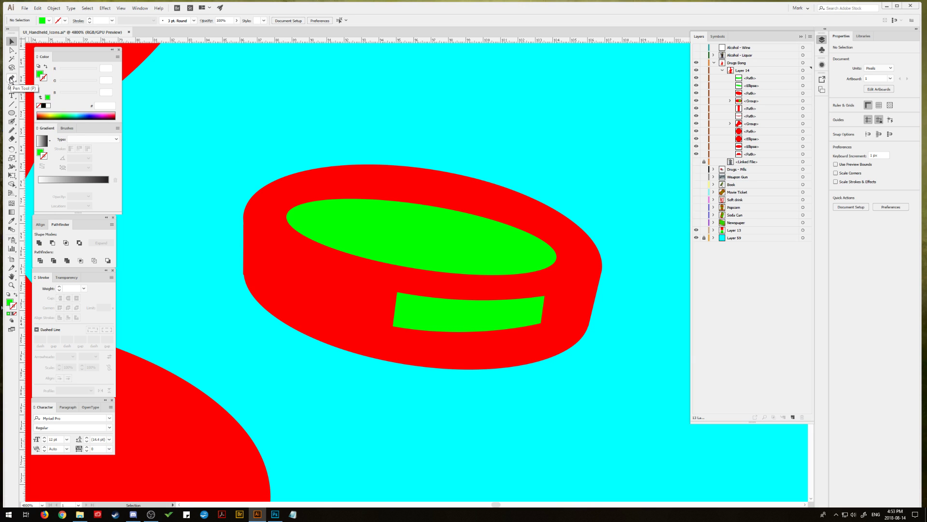
{"action": "left_click", "coordinate": [381, 235]}
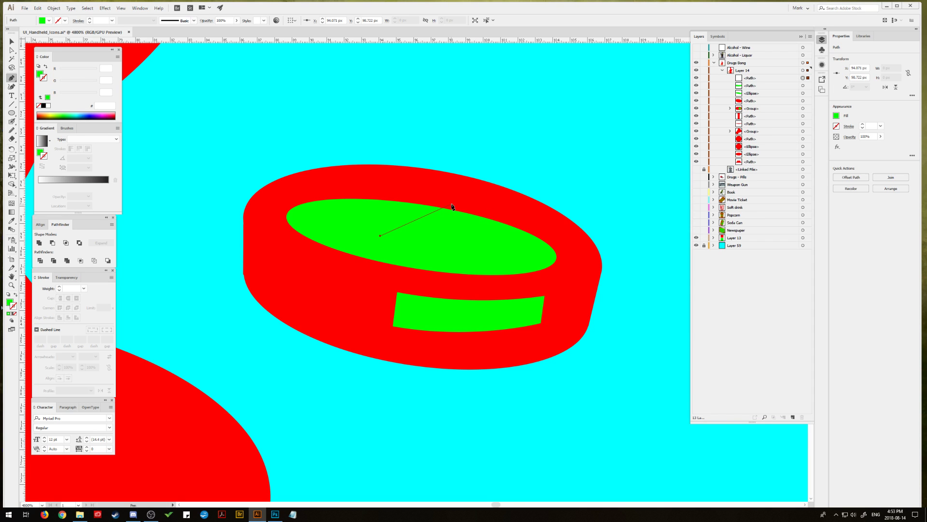
{"action": "left_click_drag", "start_coordinate": [503, 218], "coordinate": [566, 225]}
{"action": "left_click_drag", "start_coordinate": [582, 228], "coordinate": [587, 225]}
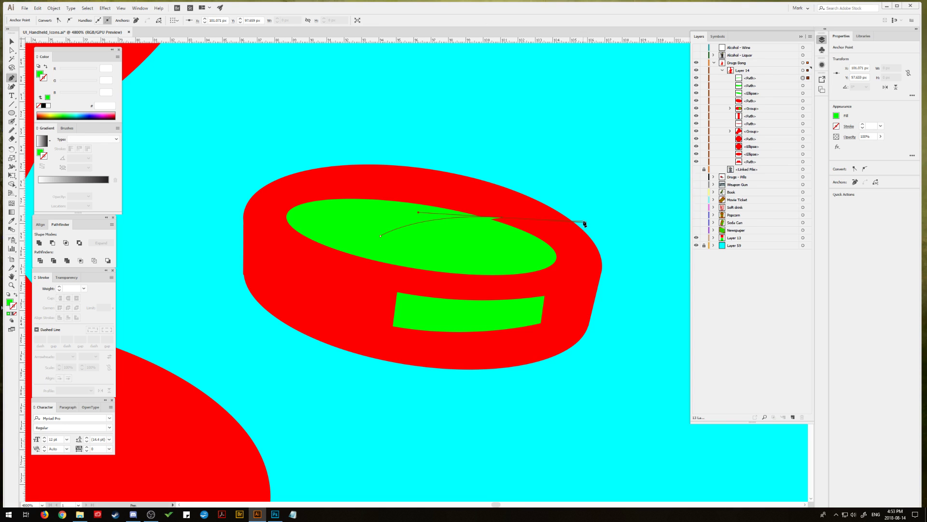
Step: Give the new path the tablet's red as its stroke with no fill, round caps and a 2 pt weight
{"action": "left_click", "coordinate": [11, 221]}
{"action": "left_click", "coordinate": [29, 270]}
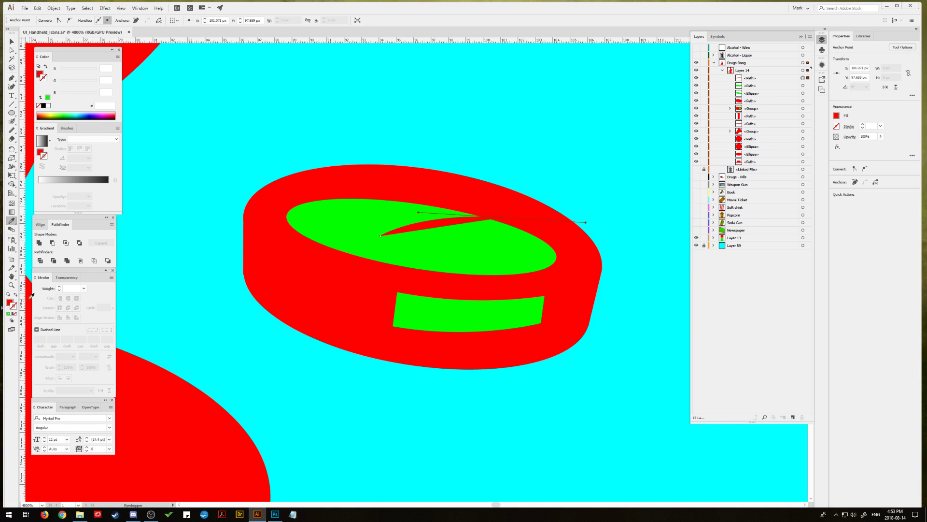
{"action": "left_click", "coordinate": [16, 294]}
{"action": "left_click", "coordinate": [68, 297]}
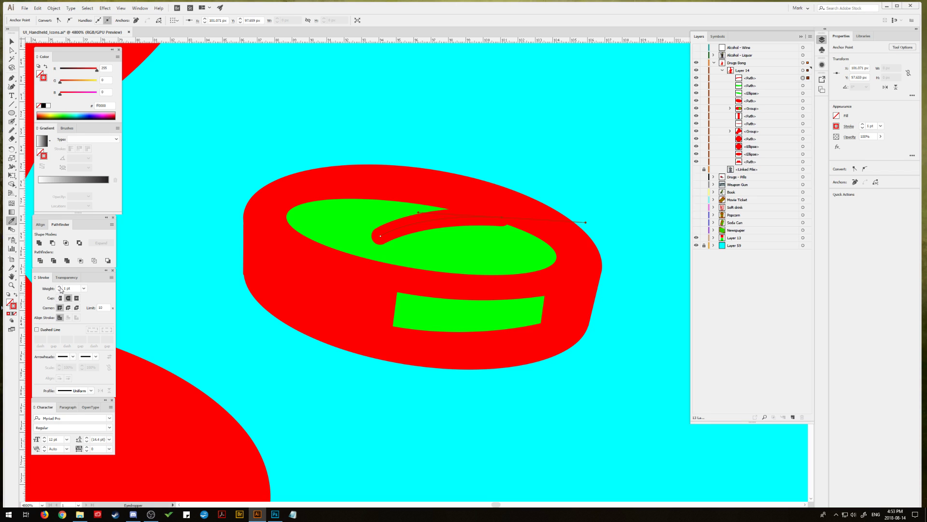
{"action": "left_click", "coordinate": [59, 286]}
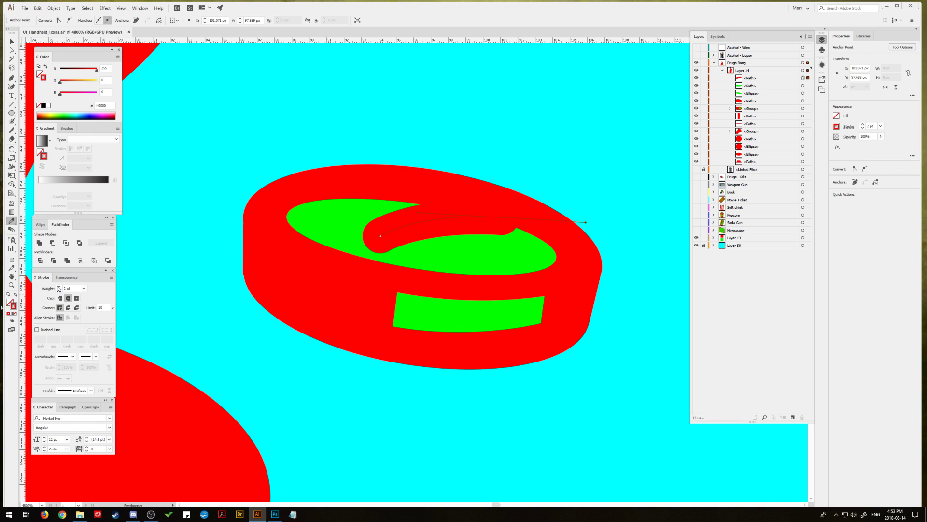
Step: Reposition the red line's ends and handles with Direct Selection so it divides the green ellipse diagonally as a nearly straight band
{"action": "left_click", "coordinate": [13, 51]}
{"action": "left_click", "coordinate": [381, 239]}
{"action": "left_click_drag", "start_coordinate": [382, 239], "coordinate": [317, 250]}
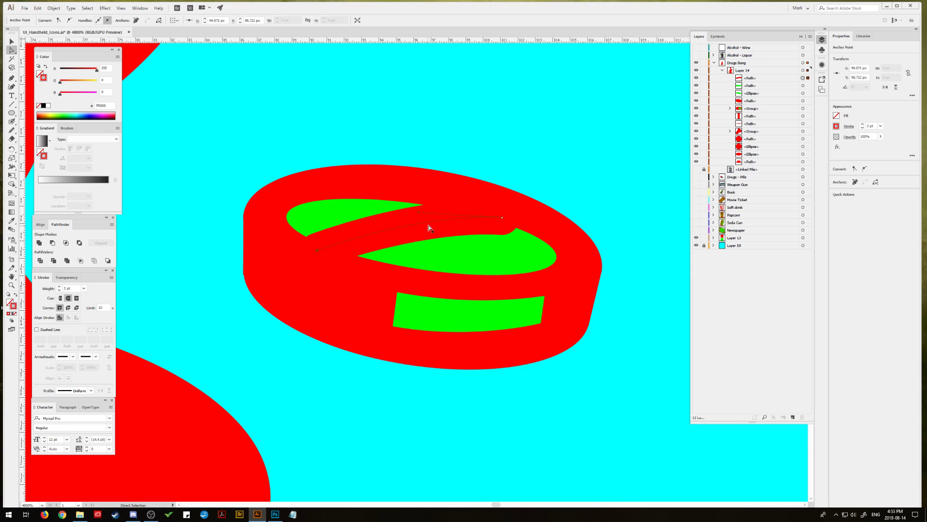
{"action": "left_click_drag", "start_coordinate": [419, 215], "coordinate": [445, 254]}
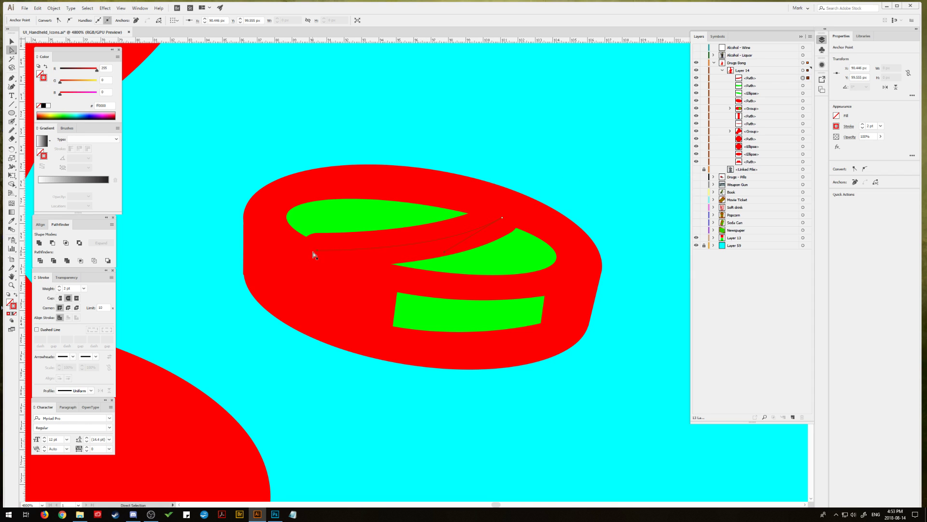
{"action": "left_click_drag", "start_coordinate": [308, 246], "coordinate": [308, 247]}
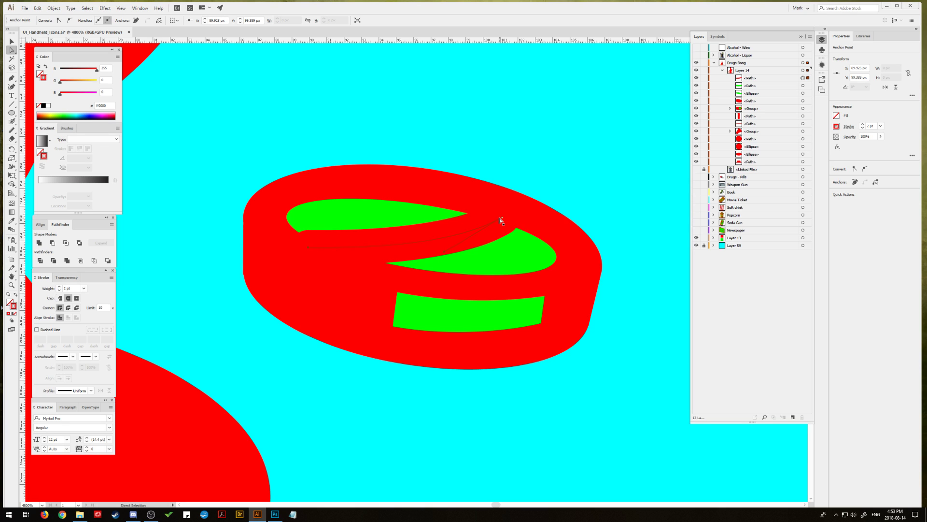
{"action": "left_click_drag", "start_coordinate": [502, 218], "coordinate": [541, 159]}
{"action": "left_click_drag", "start_coordinate": [469, 201], "coordinate": [466, 203]}
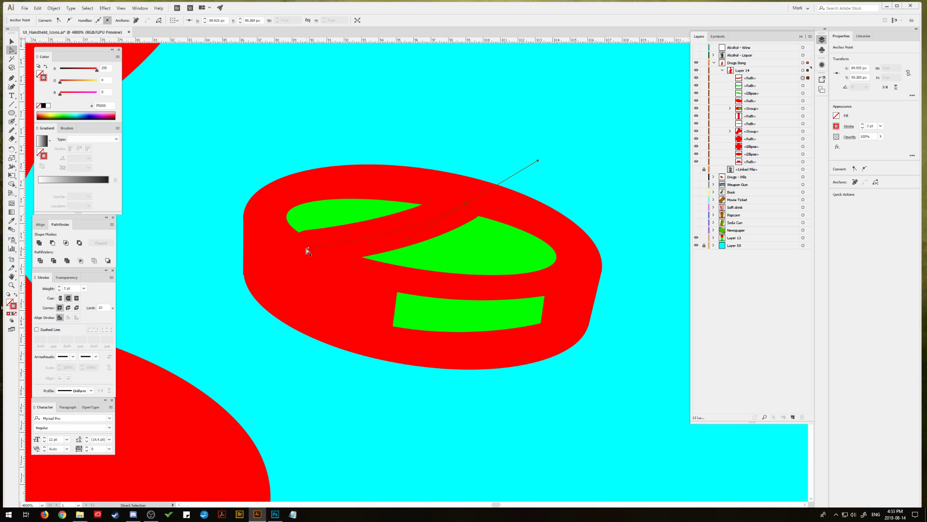
{"action": "left_click_drag", "start_coordinate": [308, 247], "coordinate": [342, 265]}
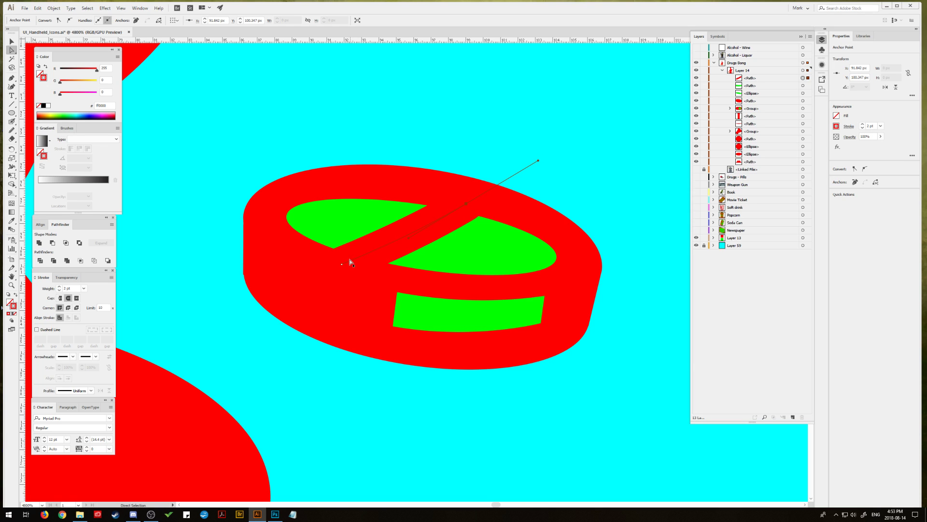
{"action": "left_click_drag", "start_coordinate": [341, 263], "coordinate": [346, 265]}
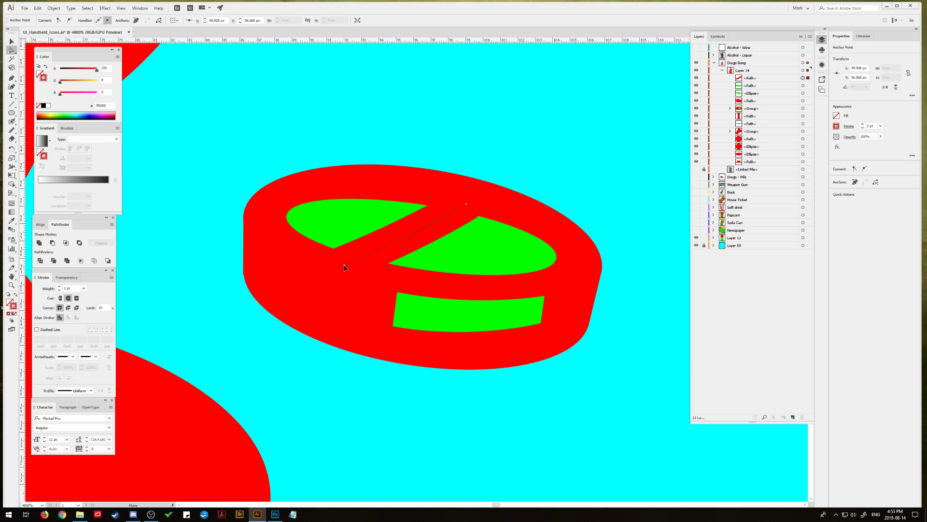
Step: Shift the tablet's red body slightly right and down relative to its green insets
{"action": "left_click", "coordinate": [406, 238]}
{"action": "left_click", "coordinate": [346, 257]}
{"action": "left_click", "coordinate": [393, 244]}
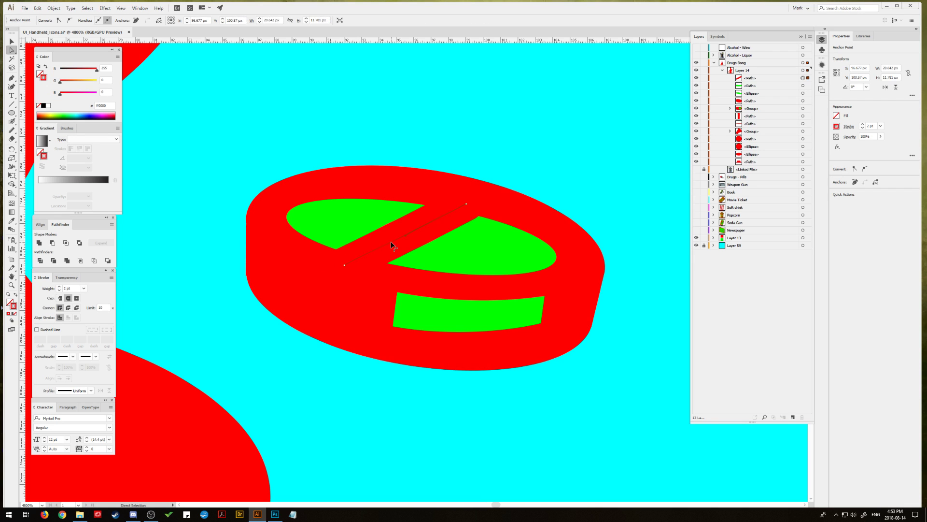
Step: Fine-tune the lower left and upper right ends of the tablet's red dividing line, and deselect it
{"action": "left_click", "coordinate": [348, 267]}
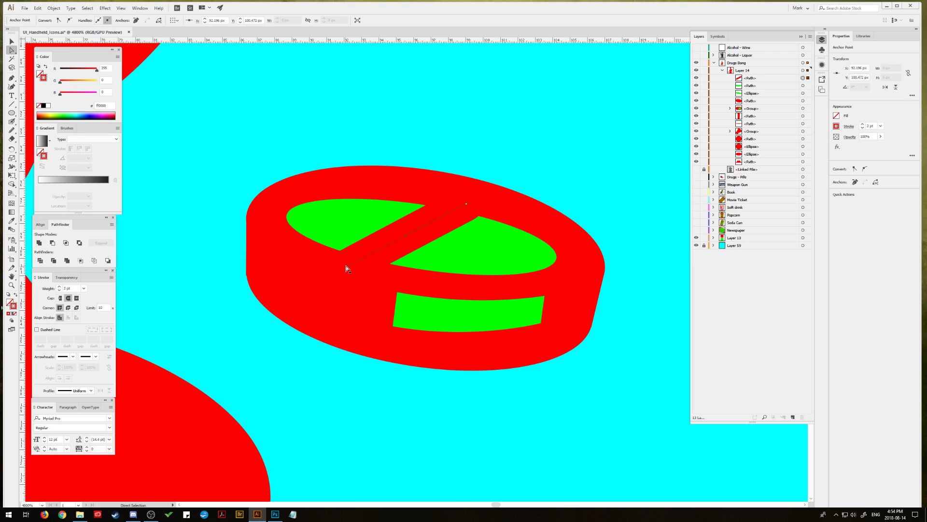
{"action": "left_click", "coordinate": [350, 263]}
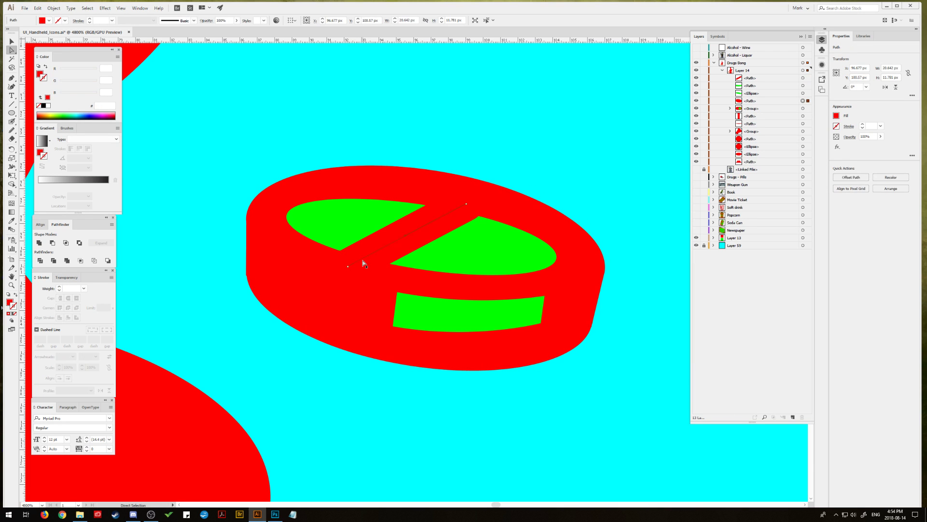
{"action": "left_click_drag", "start_coordinate": [348, 266], "coordinate": [333, 266]}
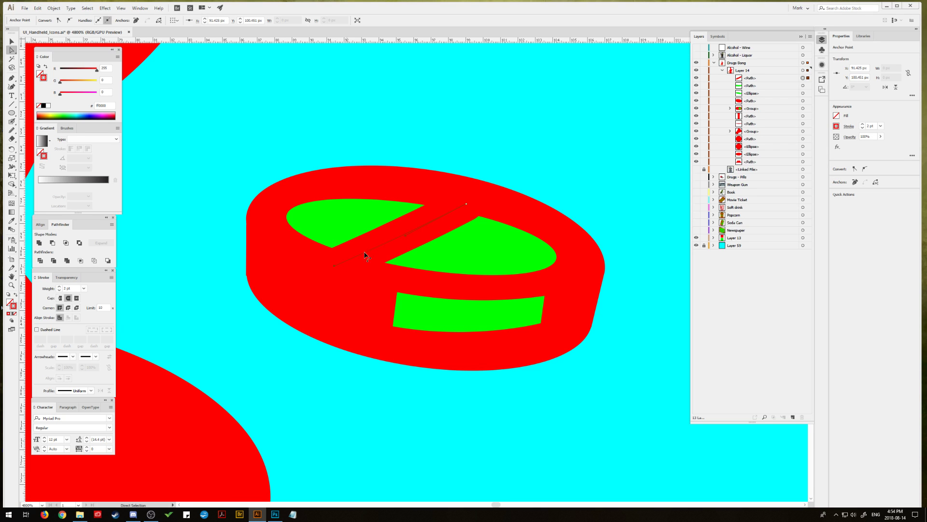
{"action": "left_click_drag", "start_coordinate": [466, 205], "coordinate": [540, 165]}
{"action": "left_click", "coordinate": [12, 41]}
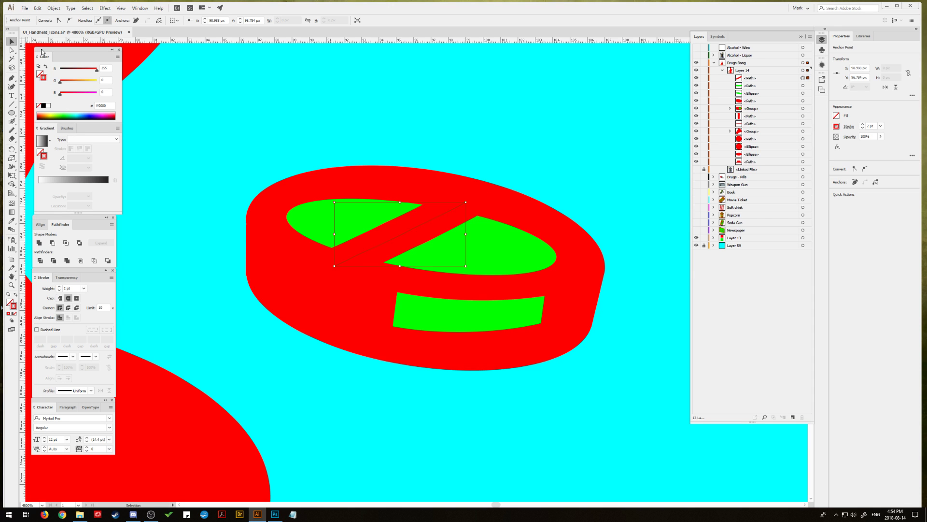
{"action": "left_click", "coordinate": [306, 132]}
Step: Select all parts of the tablet and rotate them together slightly clockwise
{"action": "key", "text": "ctrl+minus"}
{"action": "key", "text": "ctrl+minus"}
{"action": "key", "text": "ctrl+minus"}
{"action": "key", "text": "ctrl+minus"}
{"action": "key", "text": "ctrl+minus"}
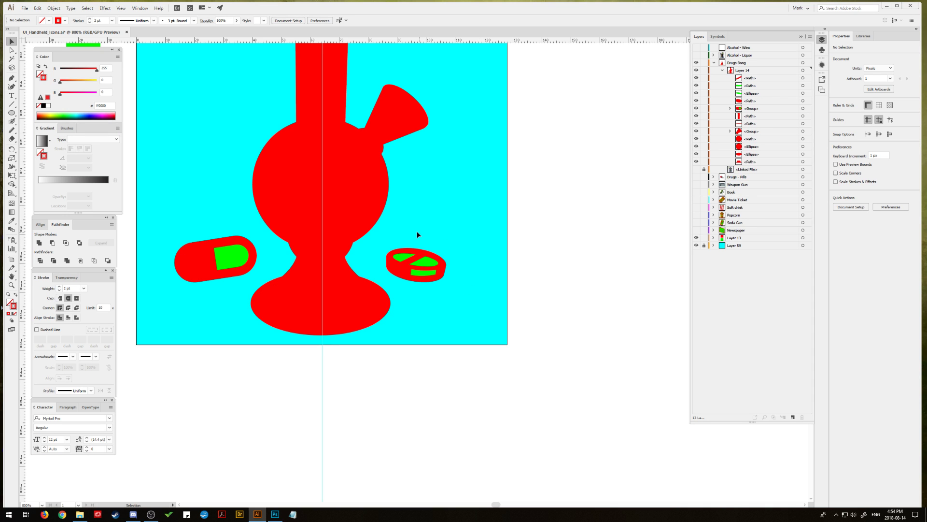
{"action": "left_click_drag", "start_coordinate": [388, 236], "coordinate": [463, 338]}
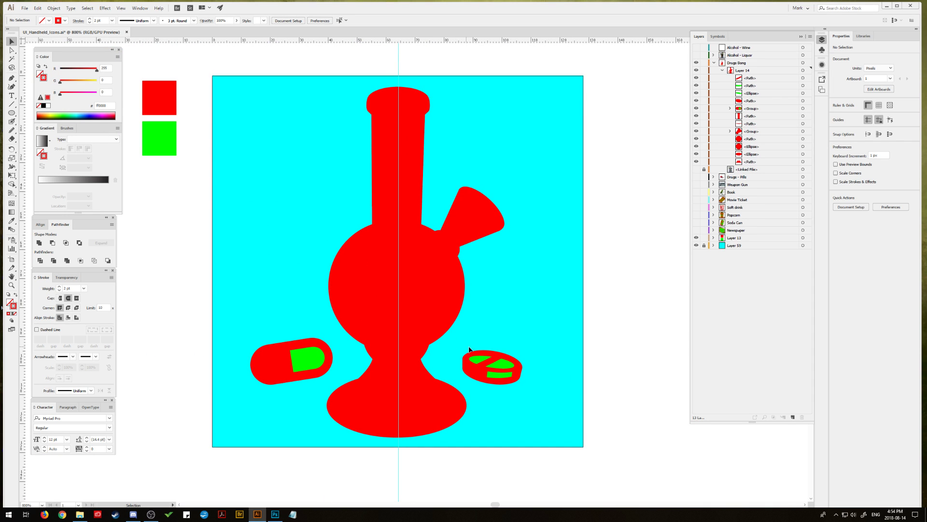
{"action": "left_click_drag", "start_coordinate": [526, 387], "coordinate": [526, 386]}
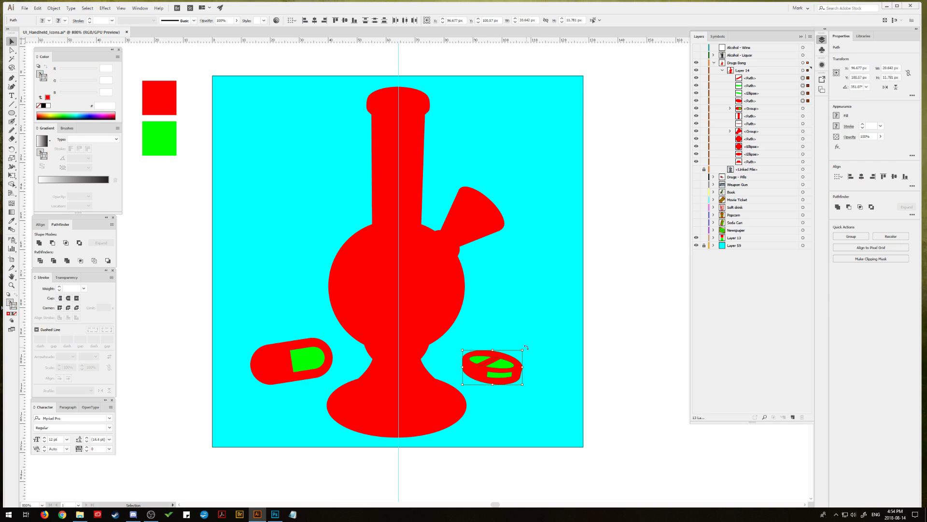
{"action": "mouse_move", "coordinate": [524, 352]}
{"action": "left_mouse_down"}
{"action": "mouse_move", "coordinate": [515, 344]}
{"action": "mouse_move", "coordinate": [530, 354]}
{"action": "left_mouse_up"}
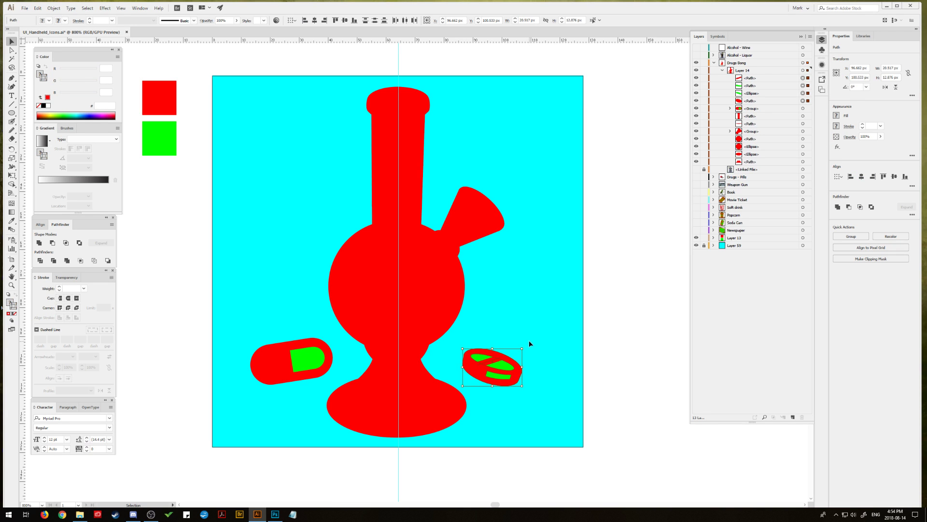
Step: Duplicate the whole tablet above and to the right of the original, enlarging the copy and rotating it counterclockwise
{"action": "left_click", "coordinate": [528, 340]}
{"action": "left_click_drag", "start_coordinate": [511, 381], "coordinate": [528, 380]}
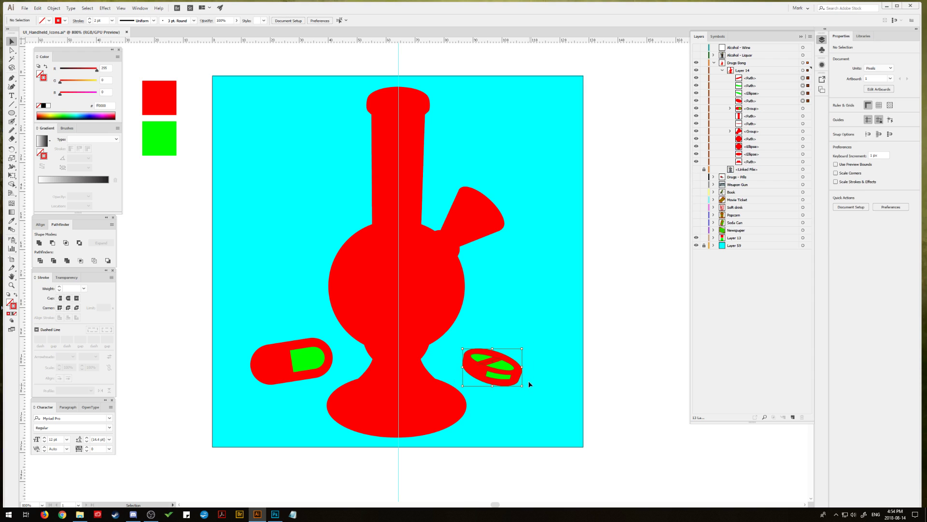
{"action": "key", "text": "shift"}
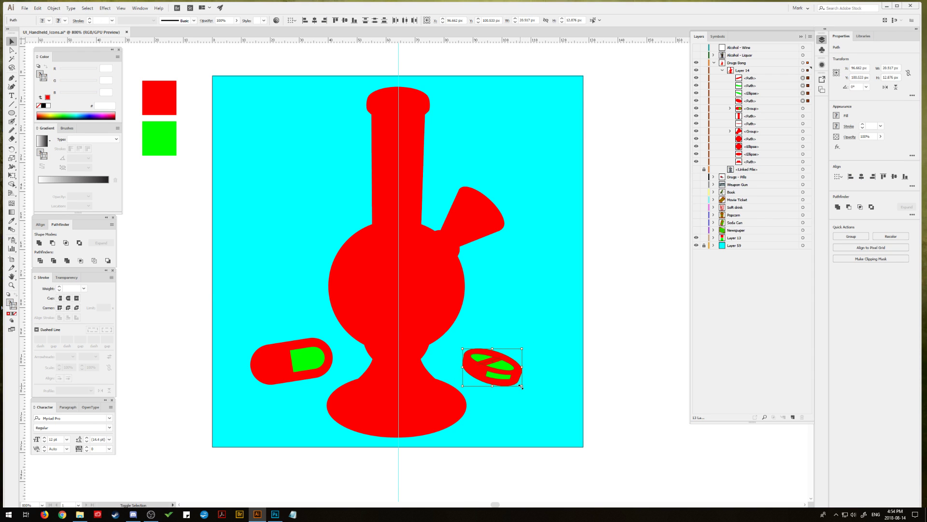
{"action": "left_click_drag", "start_coordinate": [519, 377], "coordinate": [537, 324]}
{"action": "left_click_drag", "start_coordinate": [544, 292], "coordinate": [545, 335]}
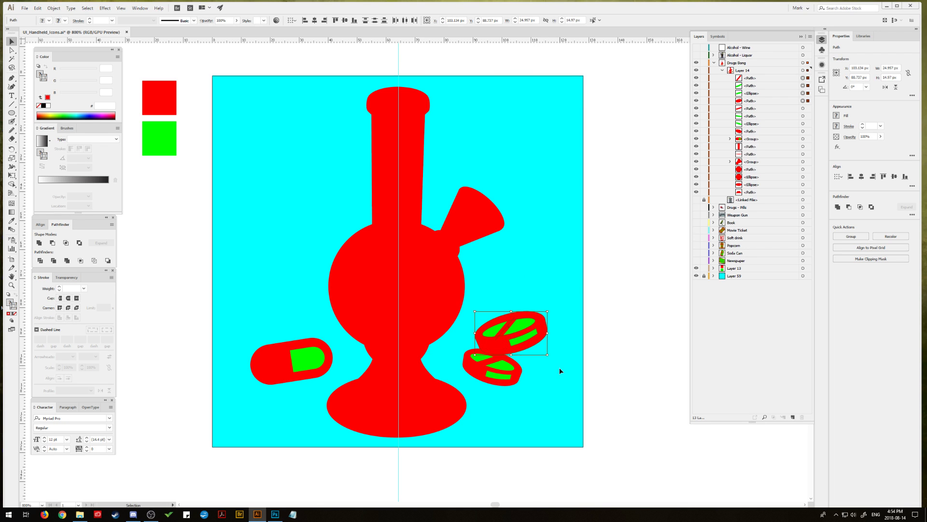
Step: Select both tablets together and enlarge them proportionally about their centre
{"action": "left_click", "coordinate": [589, 360]}
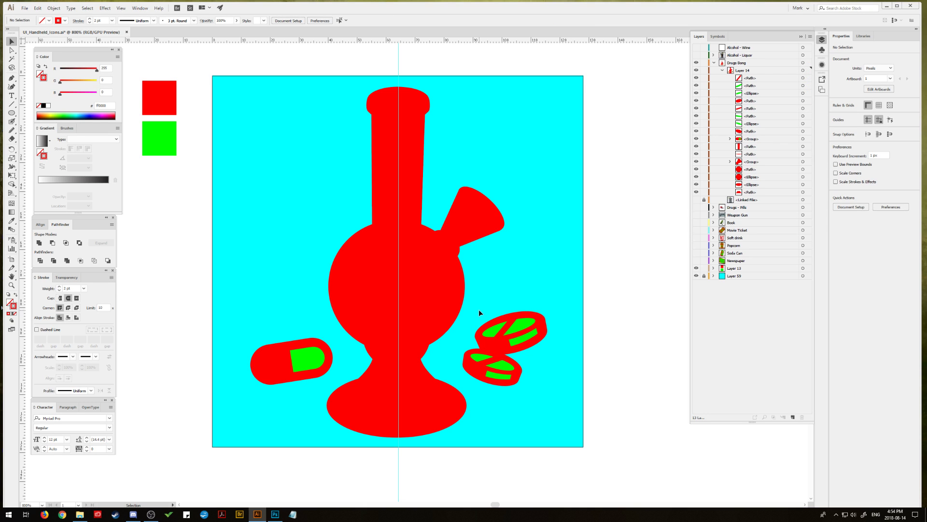
{"action": "left_click_drag", "start_coordinate": [480, 309], "coordinate": [545, 390]}
{"action": "left_click_drag", "start_coordinate": [548, 311], "coordinate": [559, 294]}
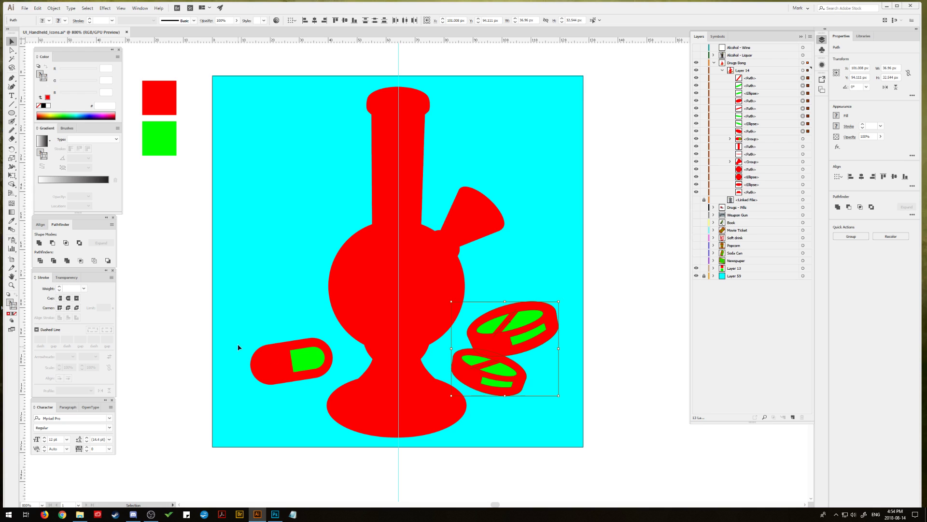
Step: Enlarge the capsule proportionally, shift it slightly left and down, and deselect it
{"action": "left_click", "coordinate": [306, 375]}
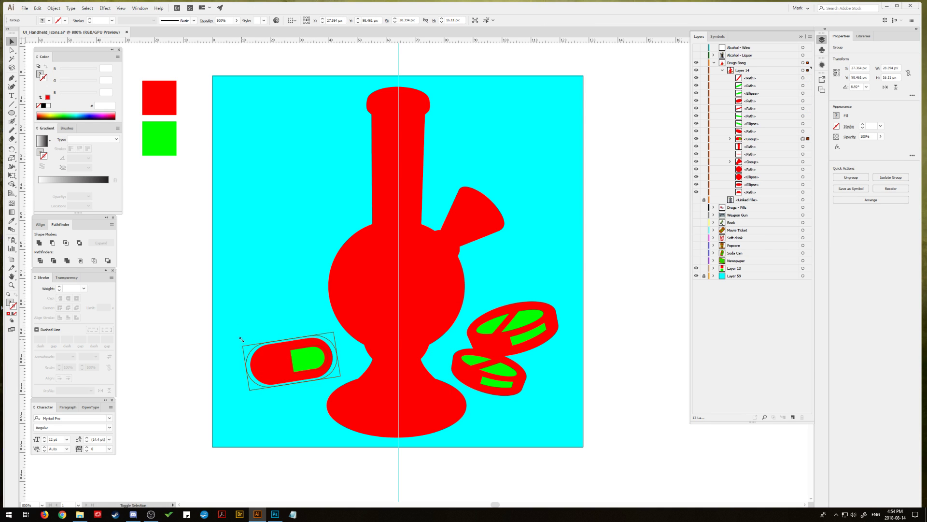
{"action": "left_click_drag", "start_coordinate": [235, 332], "coordinate": [234, 332]}
{"action": "left_click_drag", "start_coordinate": [284, 358], "coordinate": [280, 362]}
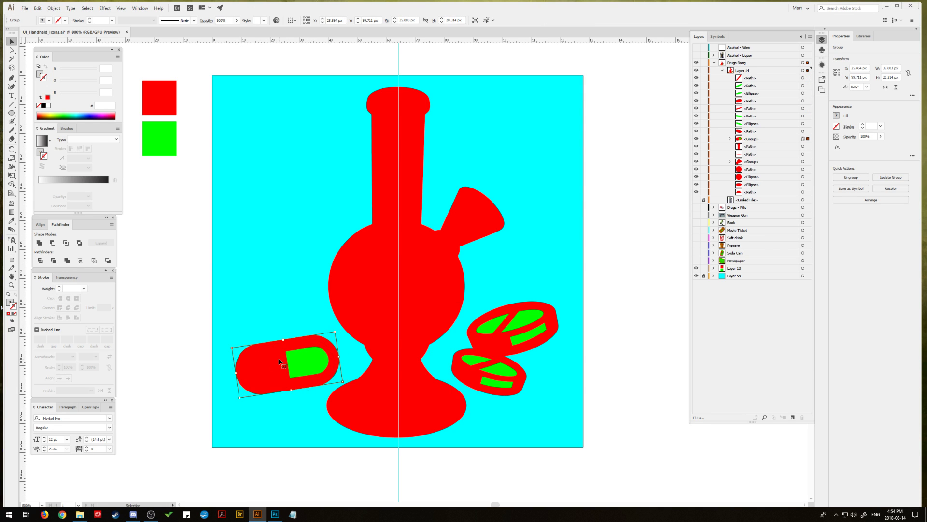
{"action": "left_click", "coordinate": [270, 293]}
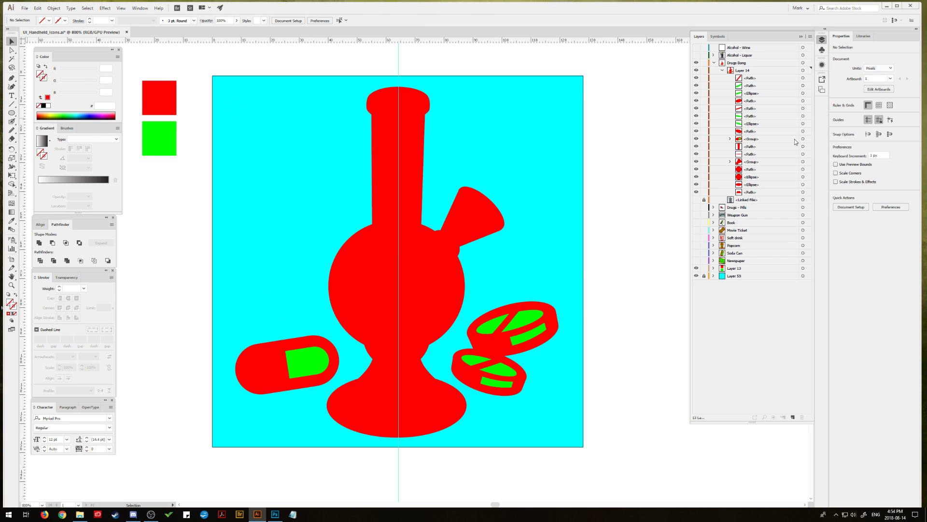
Step: Isolate the capsule's green half within its group, enlarge it slightly, and deselect it
{"action": "left_click", "coordinate": [730, 140]}
{"action": "left_click", "coordinate": [803, 146]}
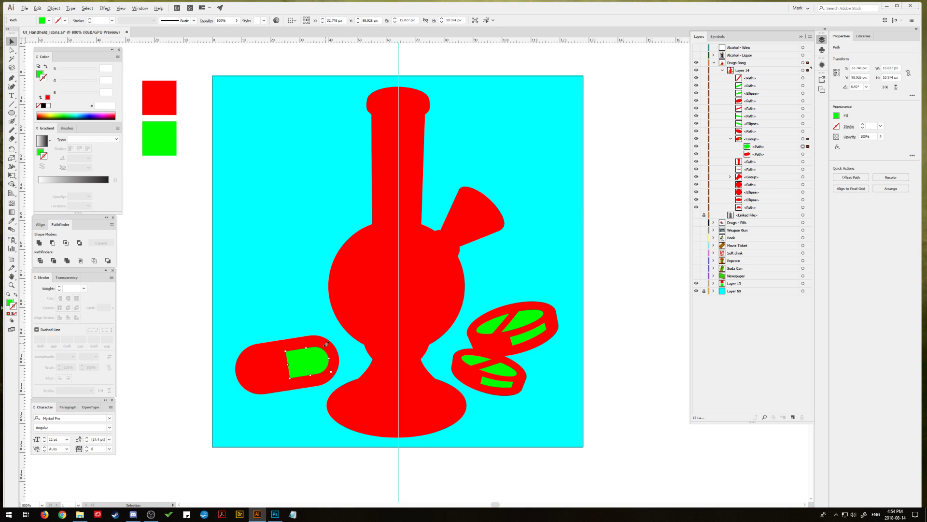
{"action": "key", "text": "ctrl+h"}
{"action": "left_click_drag", "start_coordinate": [327, 340], "coordinate": [328, 339]}
{"action": "left_click", "coordinate": [156, 311]}
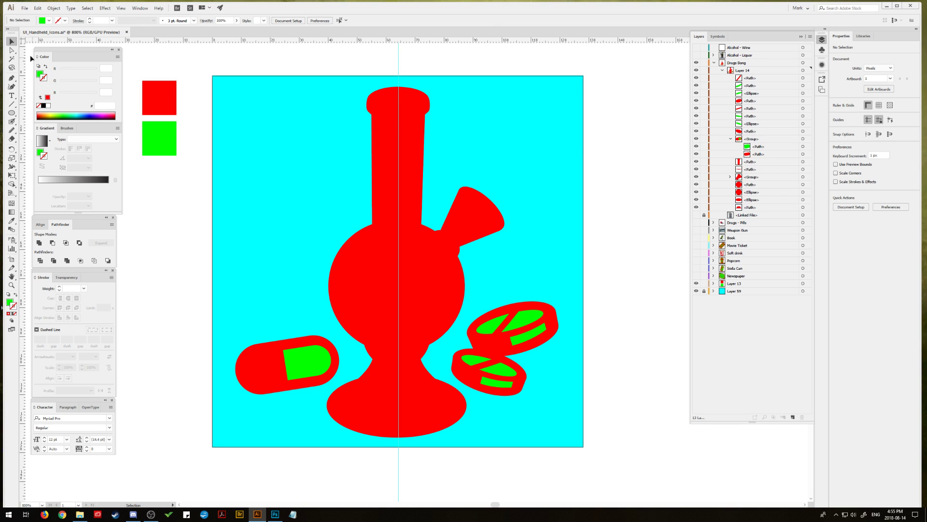
Step: Rotate the whole capsule counterclockwise to a steeper tilt and nudge it up slightly
{"action": "left_click", "coordinate": [290, 344]}
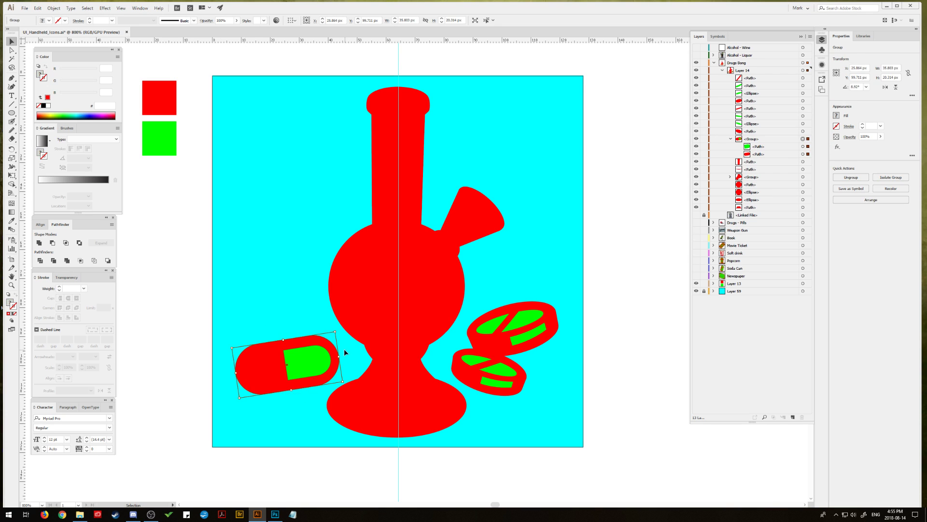
{"action": "left_click_drag", "start_coordinate": [343, 352], "coordinate": [358, 341]}
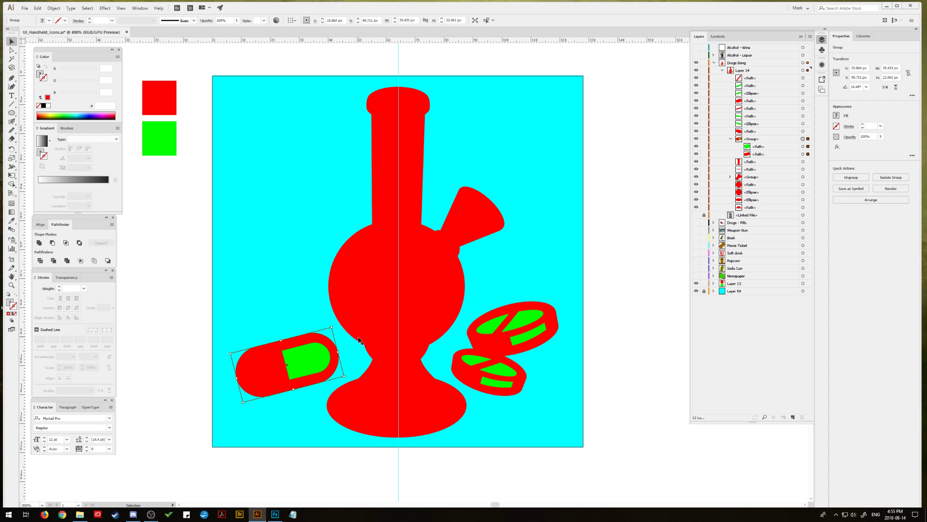
{"action": "left_click", "coordinate": [128, 303]}
{"action": "scroll", "coordinate": [338, 290], "scroll_direction": "up", "scroll_amount": 1}
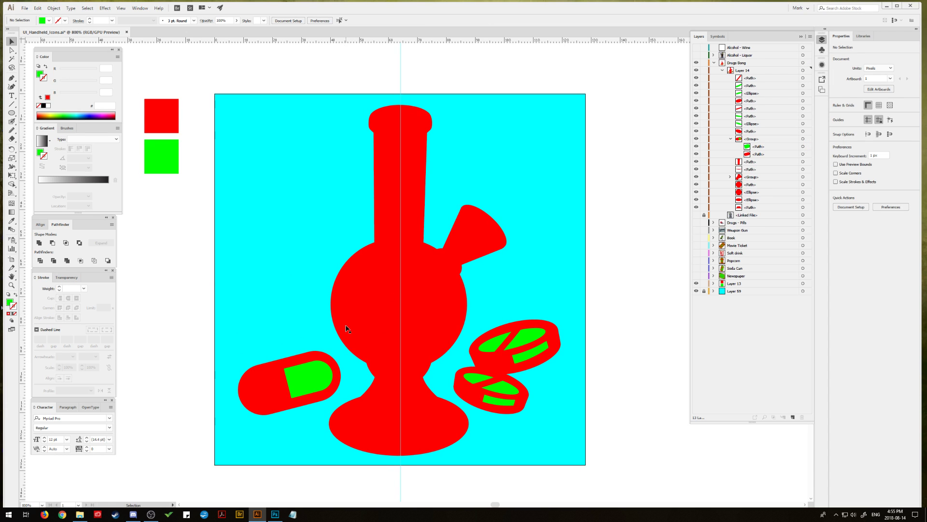
{"action": "left_click", "coordinate": [292, 402]}
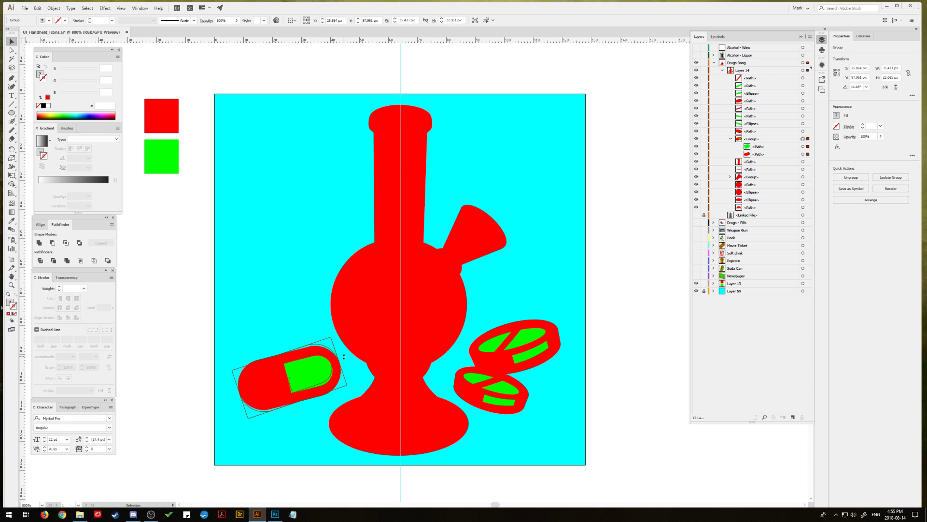
{"action": "left_click", "coordinate": [178, 317]}
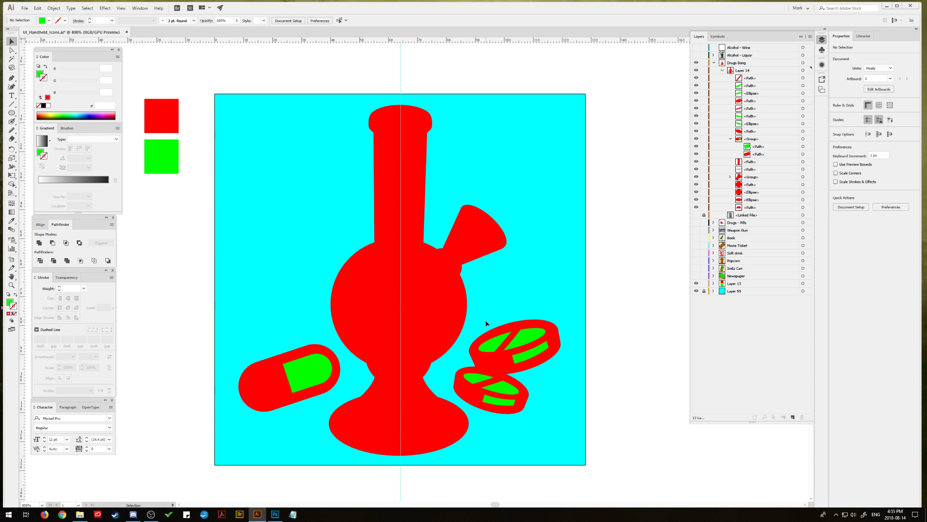
Step: Enlarge both tablets slightly and set the stroke weight of their red dividing lines to 3 pt
{"action": "left_click_drag", "start_coordinate": [525, 403], "coordinate": [563, 316]}
{"action": "left_click", "coordinate": [634, 279]}
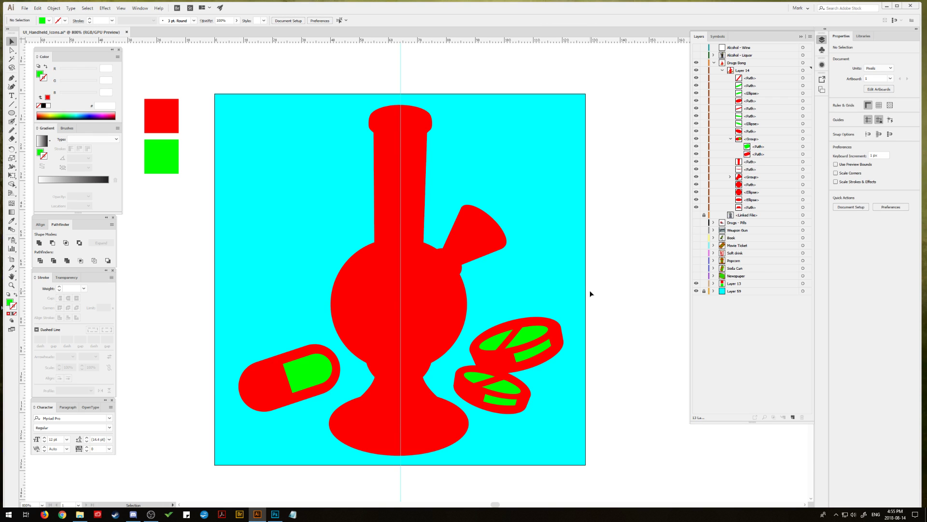
{"action": "left_click", "coordinate": [515, 342]}
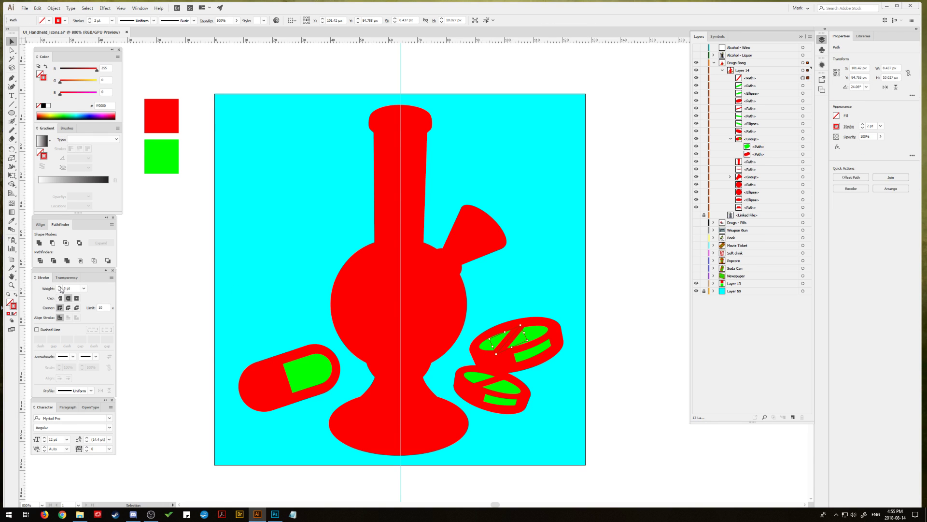
{"action": "left_click", "coordinate": [459, 376]}
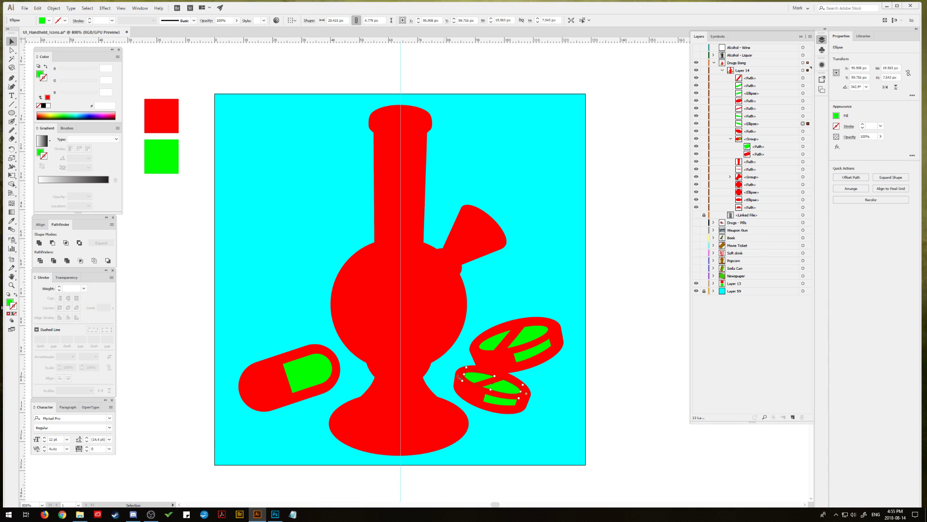
{"action": "left_click", "coordinate": [487, 387]}
{"action": "left_click", "coordinate": [59, 288]}
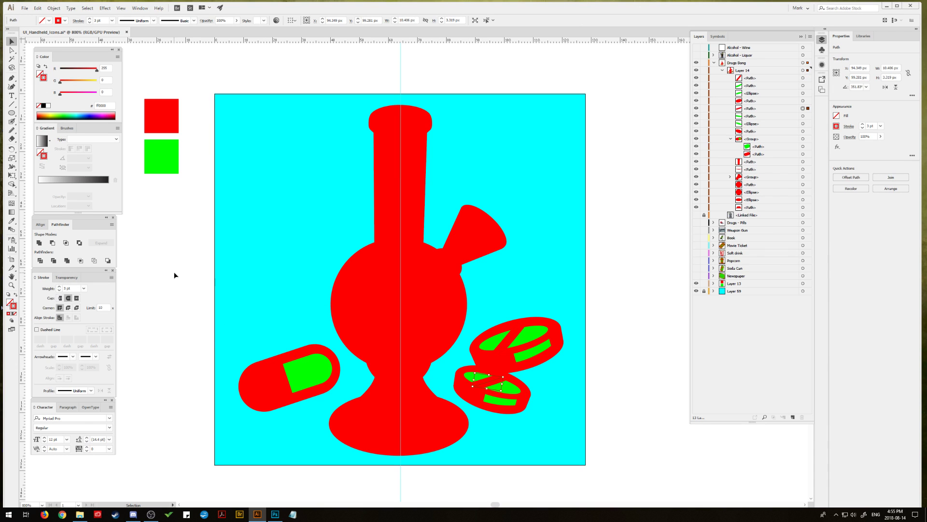
{"action": "left_click", "coordinate": [201, 248]}
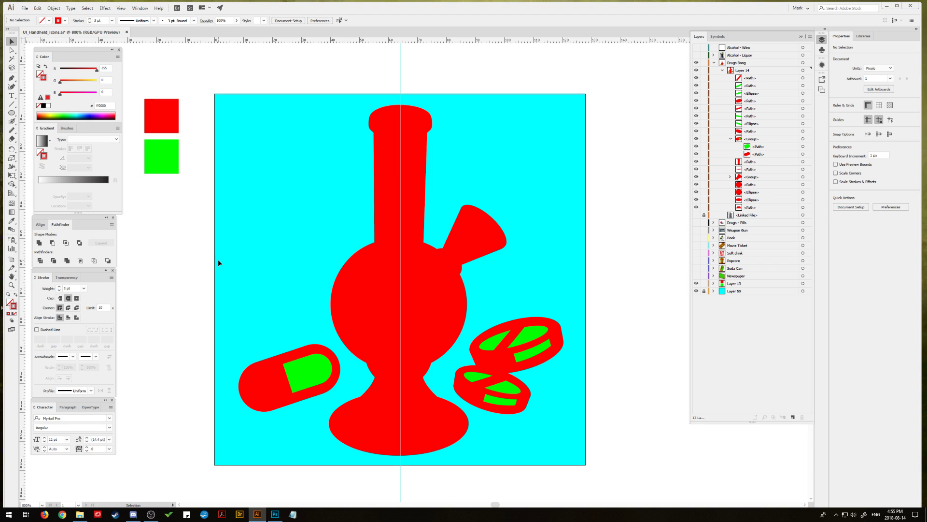
Step: Move the lower right corner point of the lower tablet's green side inset slightly down to even its thickness
{"action": "left_click", "coordinate": [13, 286]}
{"action": "left_click", "coordinate": [516, 404]}
{"action": "left_click", "coordinate": [420, 278]}
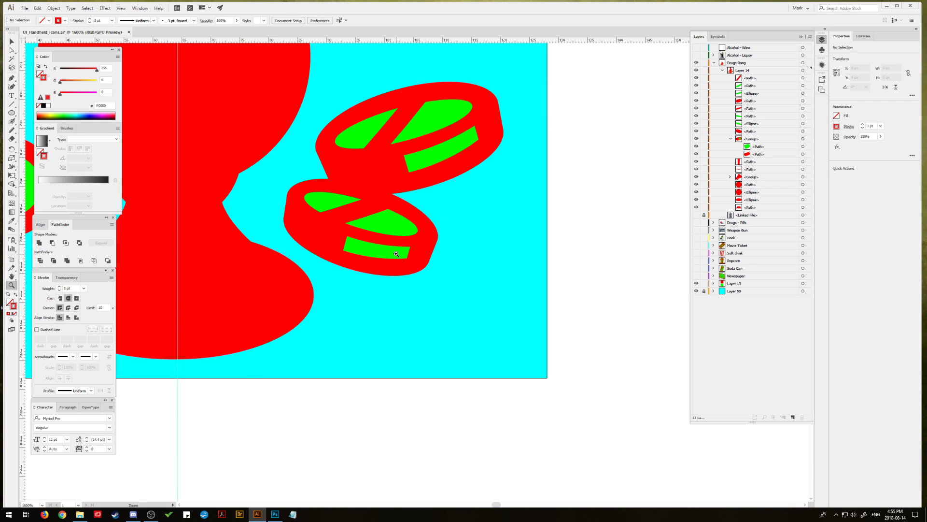
{"action": "left_click", "coordinate": [390, 270]}
{"action": "left_click", "coordinate": [13, 50]}
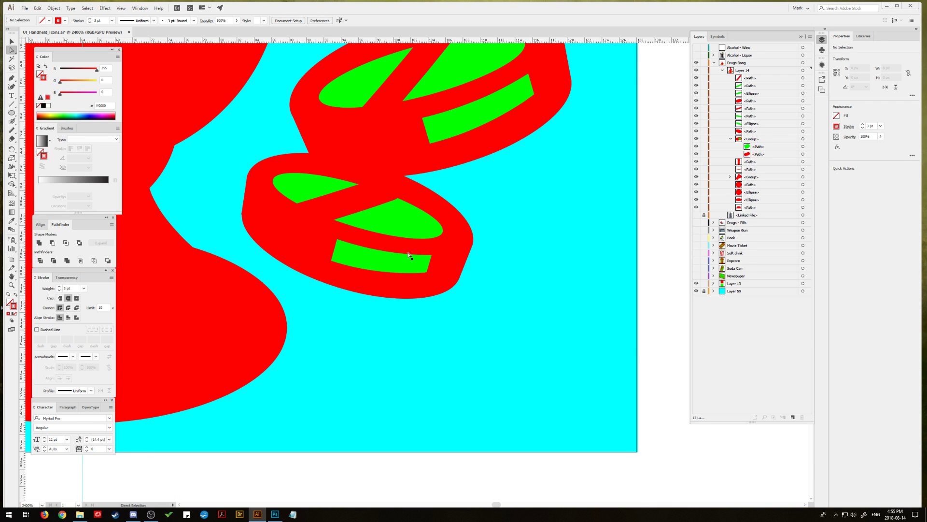
{"action": "left_click", "coordinate": [428, 274]}
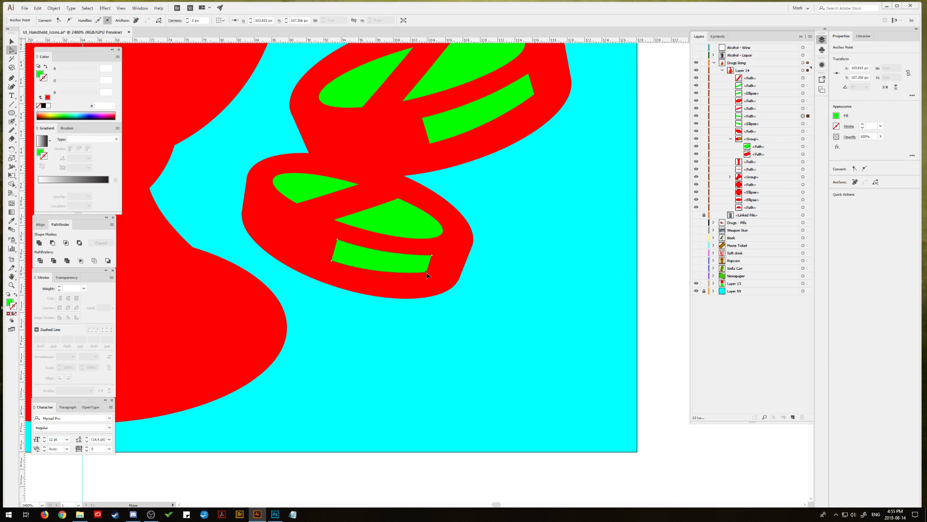
{"action": "left_click_drag", "start_coordinate": [425, 277], "coordinate": [425, 277]}
Step: Nudge the lower right corner point of the upper tablet's green side inset slightly right and down, and deselect it
{"action": "left_click", "coordinate": [535, 97]}
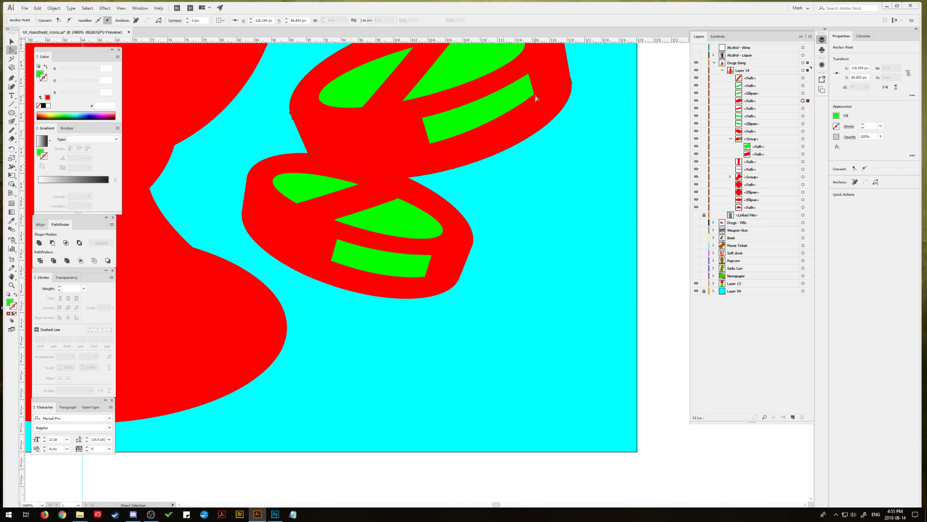
{"action": "left_click", "coordinate": [534, 97]}
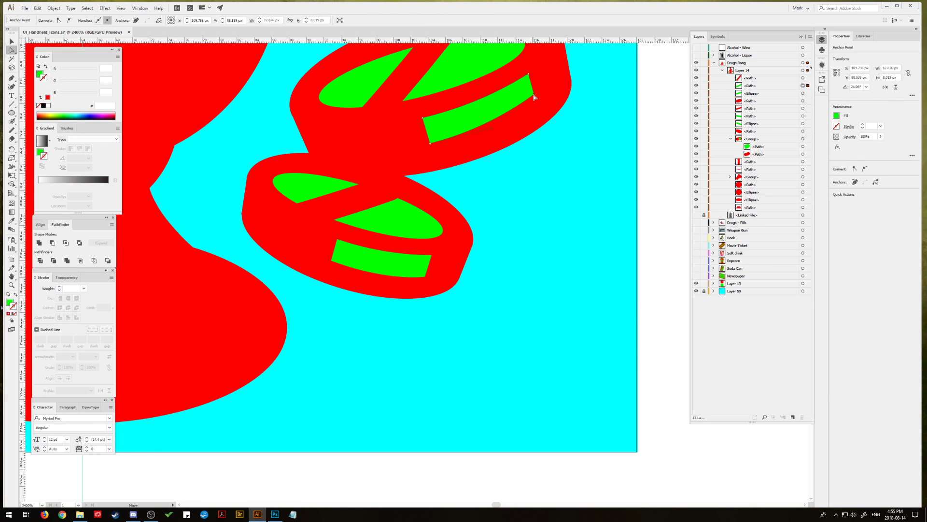
{"action": "left_click", "coordinate": [535, 99]}
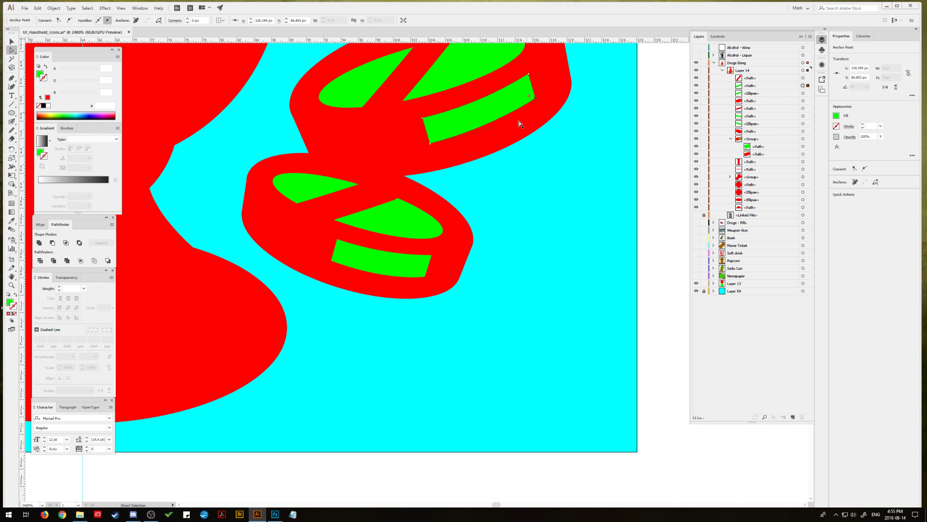
{"action": "left_click", "coordinate": [492, 129]}
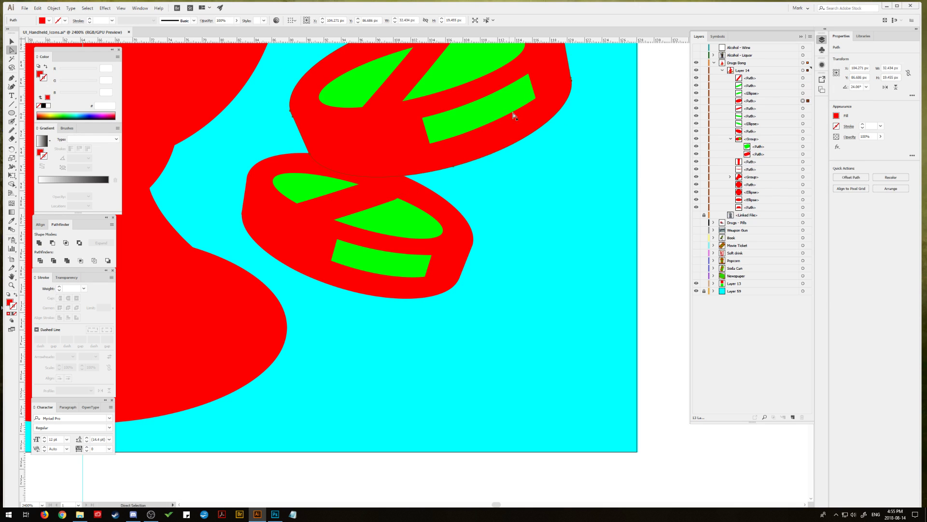
{"action": "left_click", "coordinate": [531, 96]}
{"action": "key", "text": "Right"}
{"action": "key", "text": "Down"}
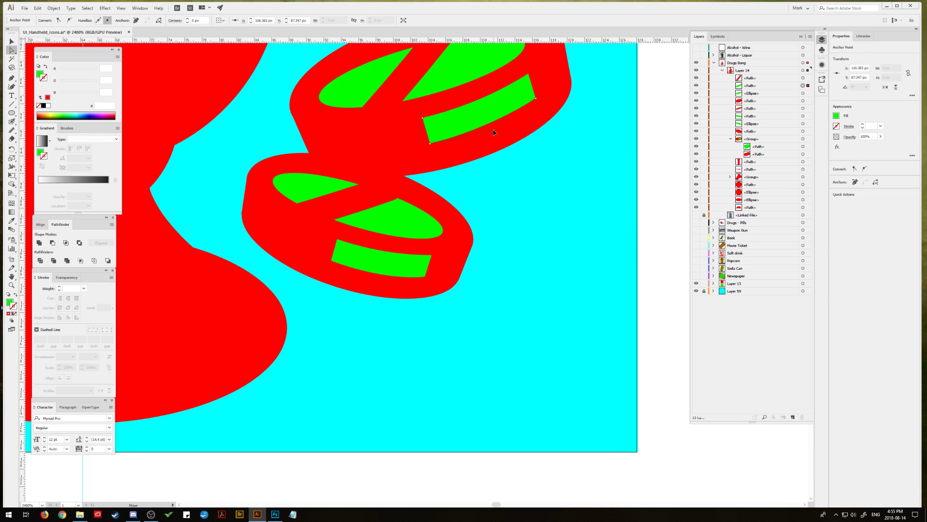
{"action": "key", "text": "ctrl+minus"}
{"action": "left_click", "coordinate": [542, 192]}
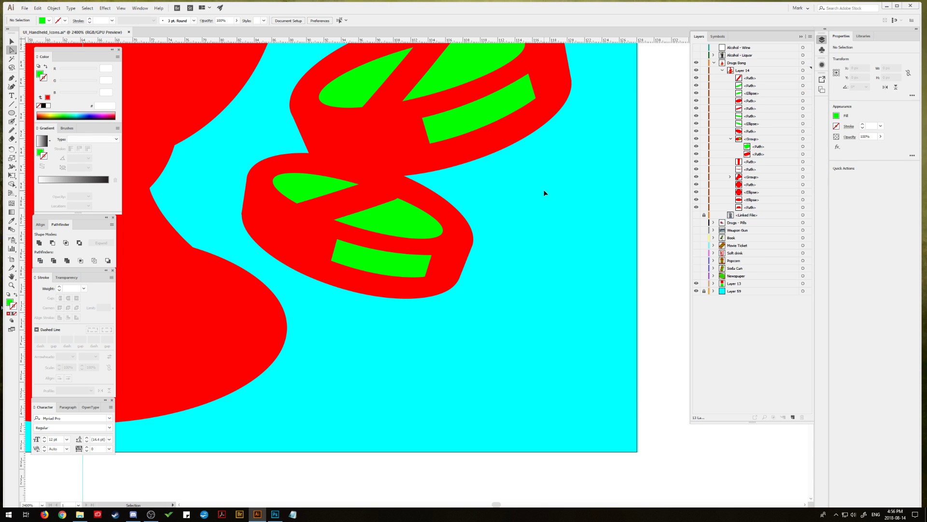
Step: Select all parts of both tablets and group them
{"action": "key", "text": "ctrl+minus"}
{"action": "key", "text": "ctrl+0"}
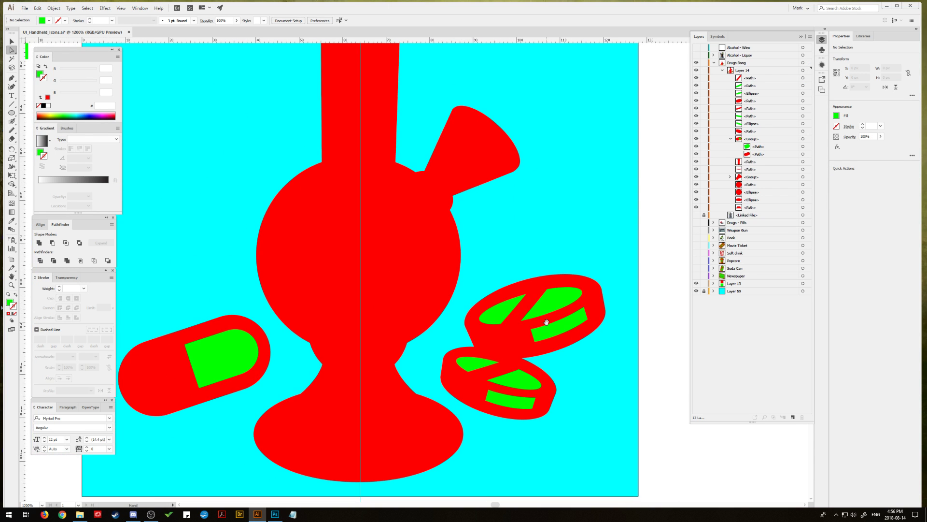
{"action": "key", "text": "ctrl+minus"}
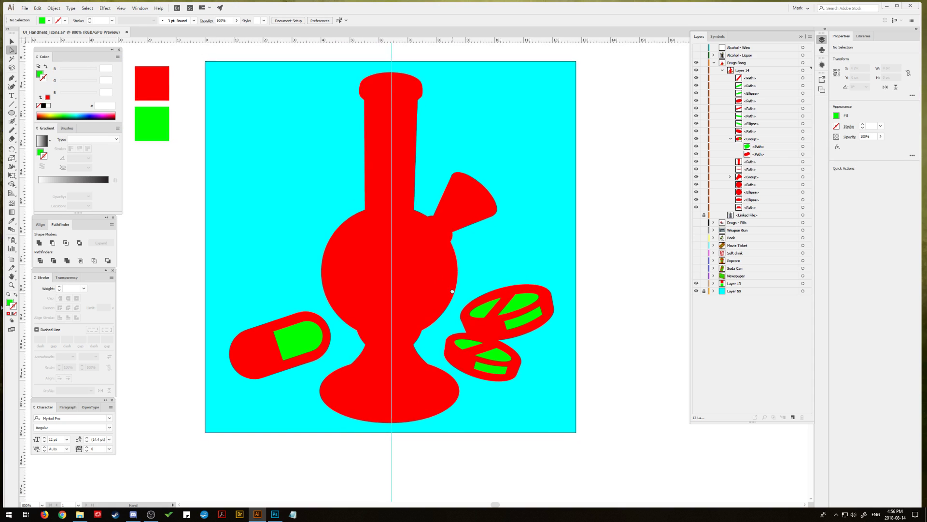
{"action": "left_click", "coordinate": [12, 41]}
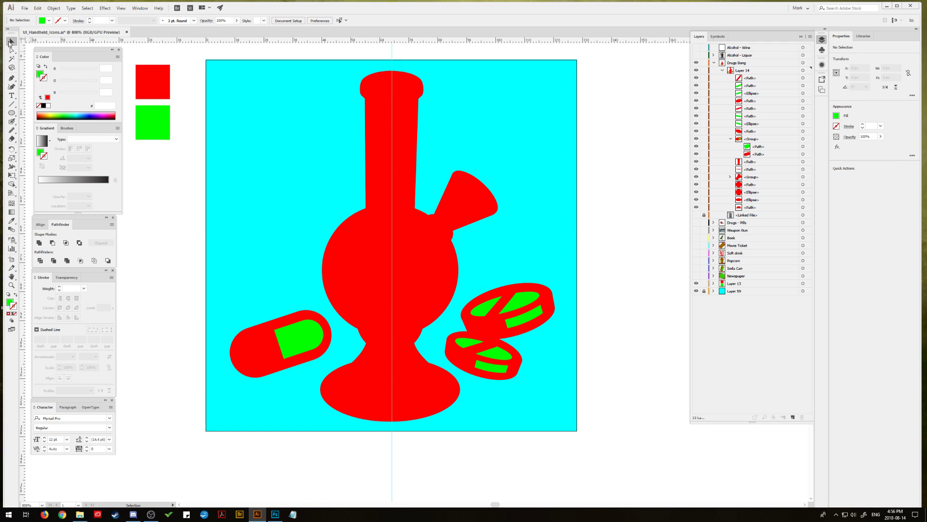
{"action": "left_click", "coordinate": [440, 263]}
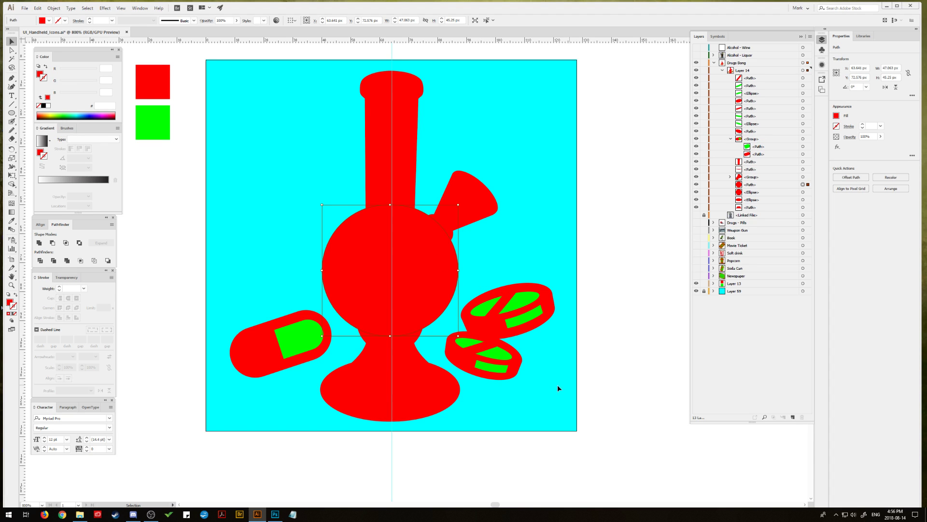
{"action": "left_click_drag", "start_coordinate": [561, 384], "coordinate": [501, 283]}
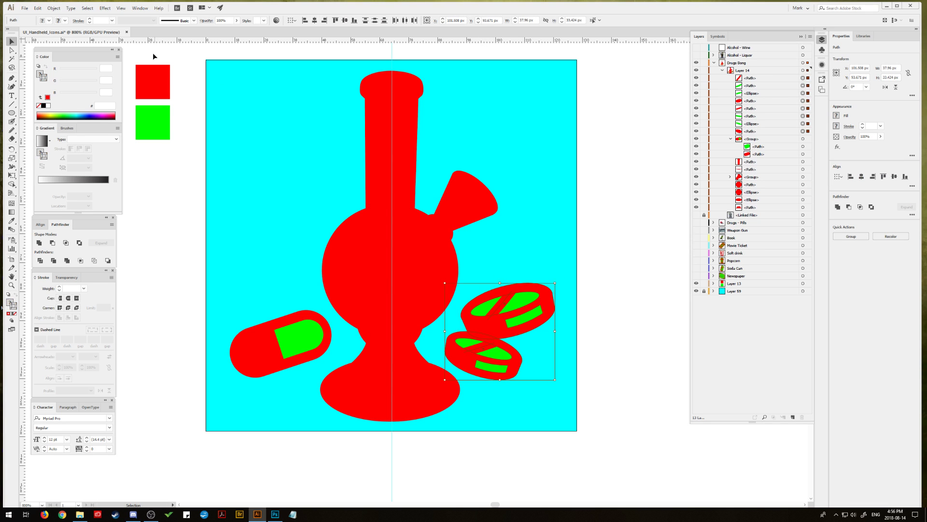
{"action": "left_click", "coordinate": [53, 9]}
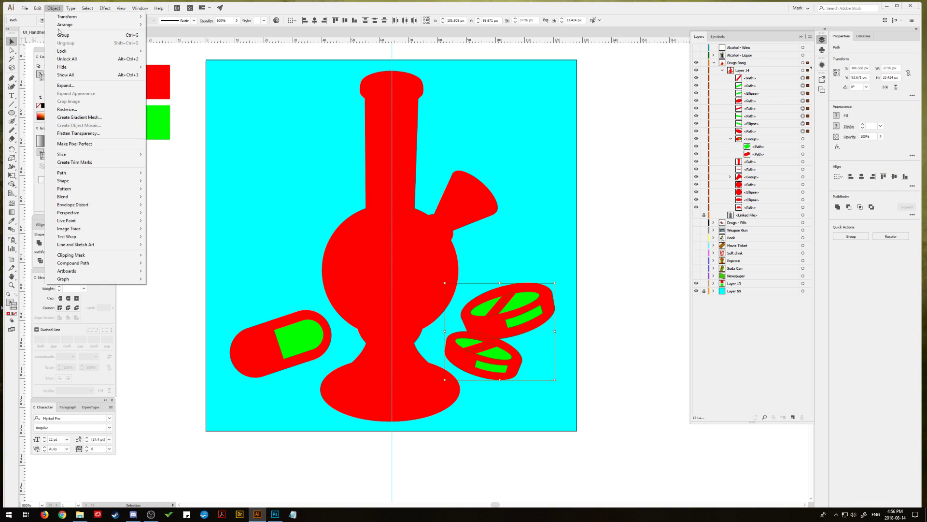
{"action": "left_click", "coordinate": [60, 34]}
Step: Select the capsule group and collapse its contents in the layer list
{"action": "left_click", "coordinate": [277, 347]}
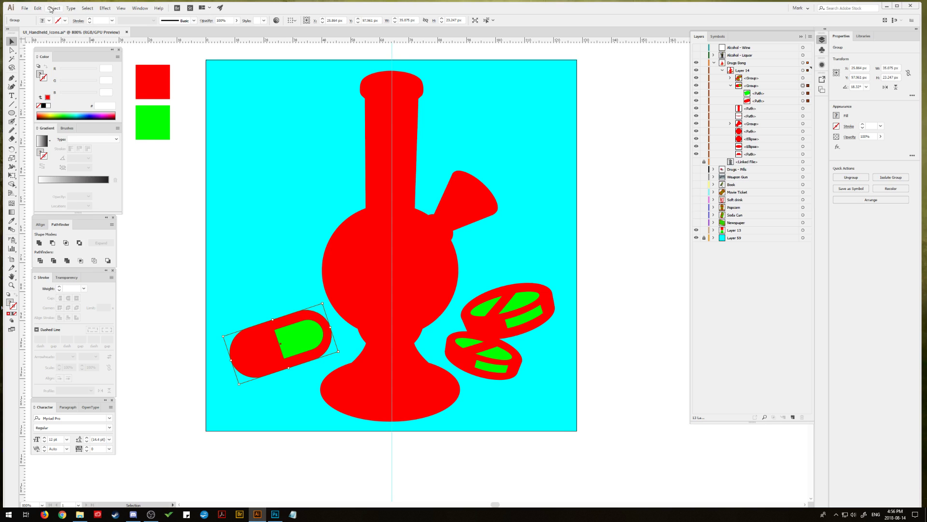
{"action": "left_click", "coordinate": [52, 8]}
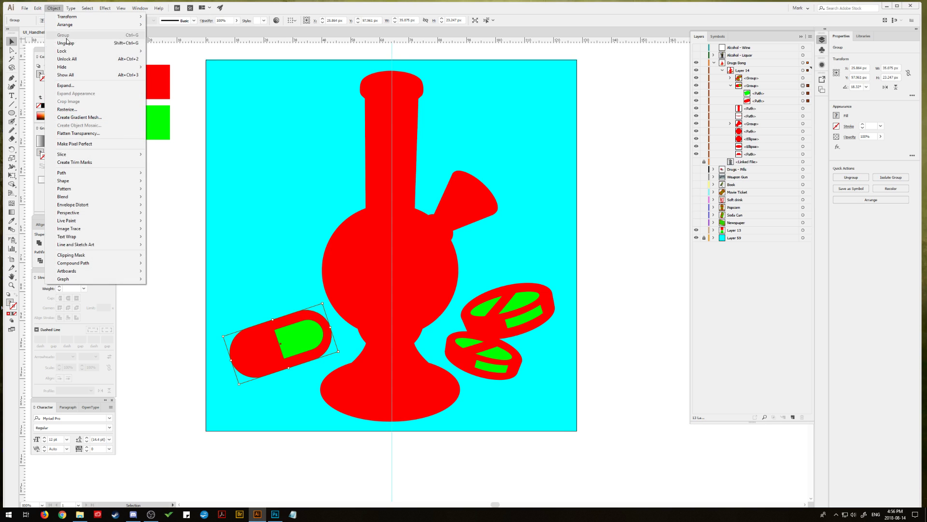
{"action": "left_click", "coordinate": [731, 85]}
{"action": "left_click", "coordinate": [731, 85]}
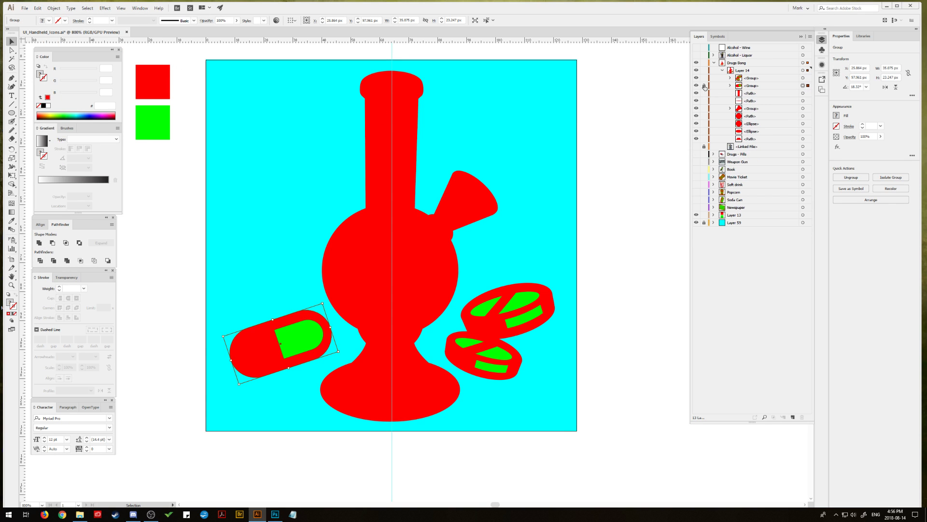
Step: Lock the tablet and capsule groups, and group all parts of the bong
{"action": "left_click_drag", "start_coordinate": [704, 85], "coordinate": [704, 78]}
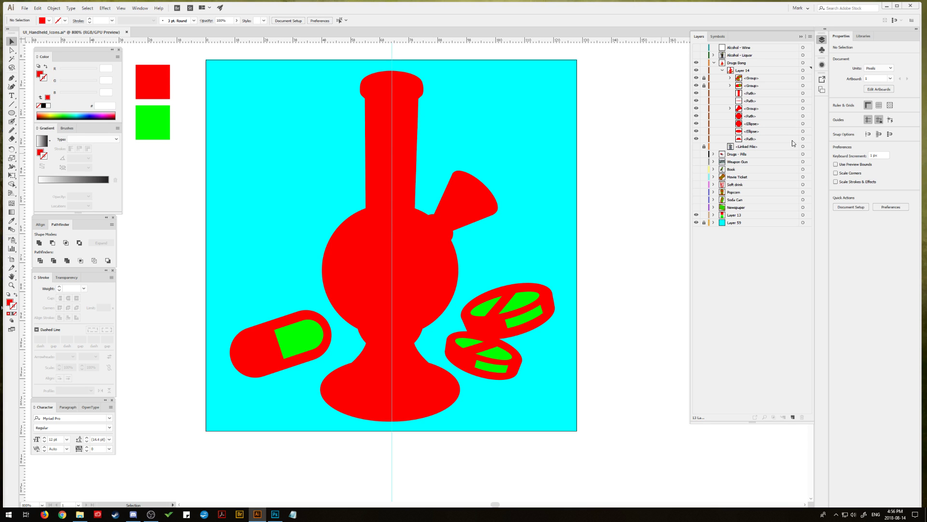
{"action": "left_click_drag", "start_coordinate": [802, 138], "coordinate": [802, 93]}
{"action": "left_click", "coordinate": [803, 108], "text": "shift"}
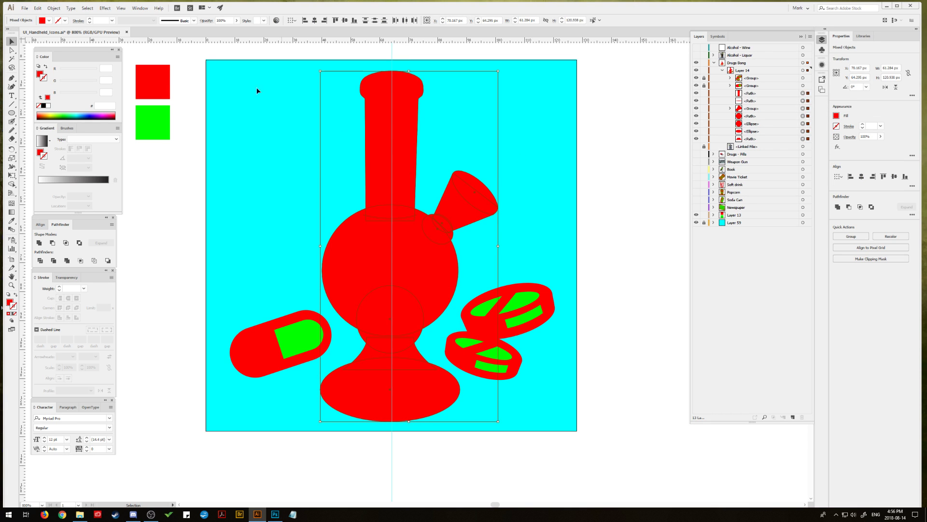
{"action": "left_click", "coordinate": [53, 8]}
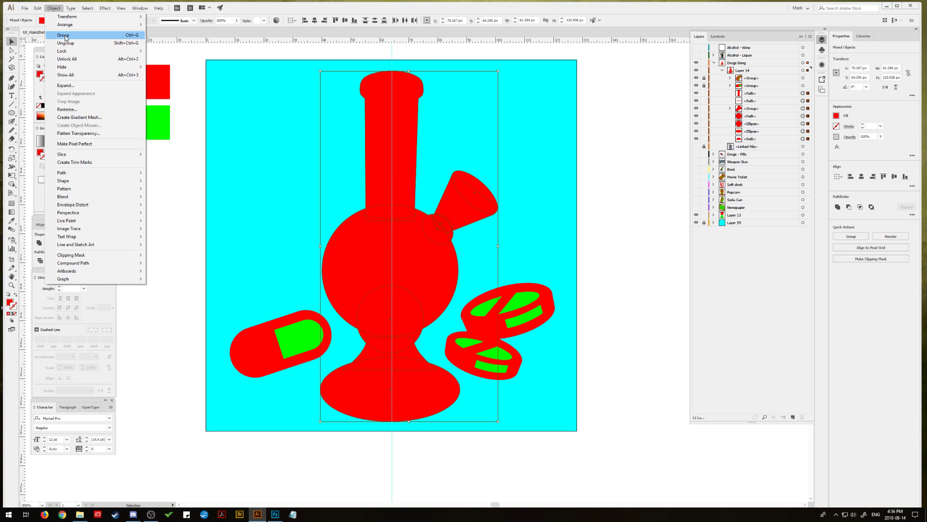
{"action": "left_click", "coordinate": [63, 35]}
Step: Paste a copy of the bong group in front of the original and lock the back copy
{"action": "left_click", "coordinate": [39, 8]}
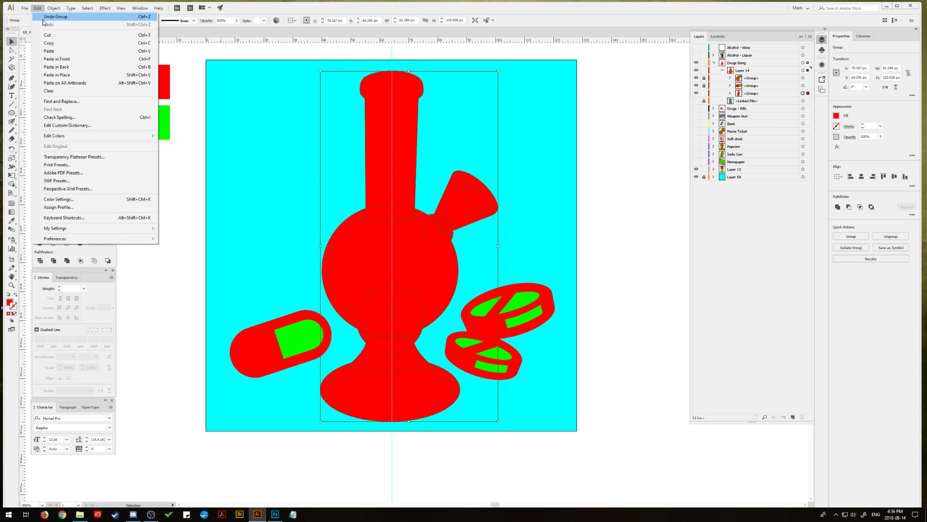
{"action": "left_click", "coordinate": [57, 59]}
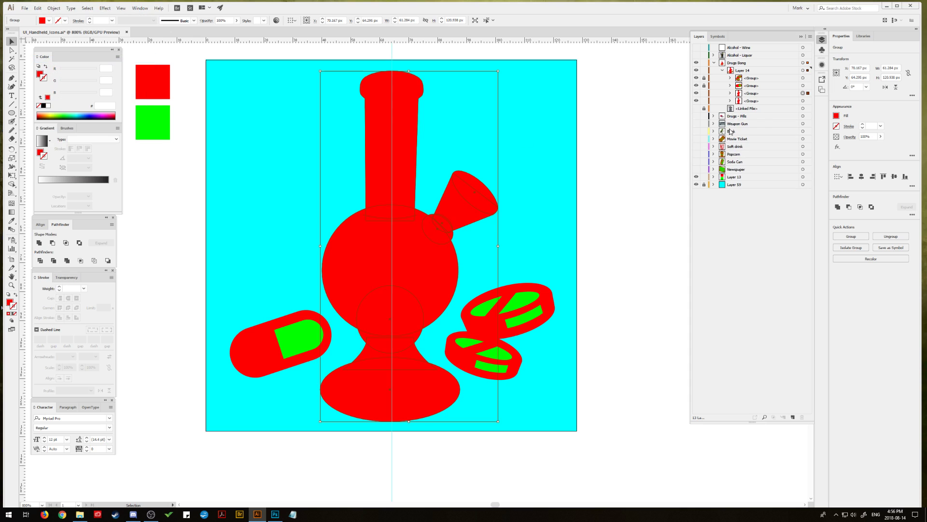
{"action": "left_click", "coordinate": [703, 94]}
{"action": "left_click", "coordinate": [704, 93]}
{"action": "left_click", "coordinate": [704, 100]}
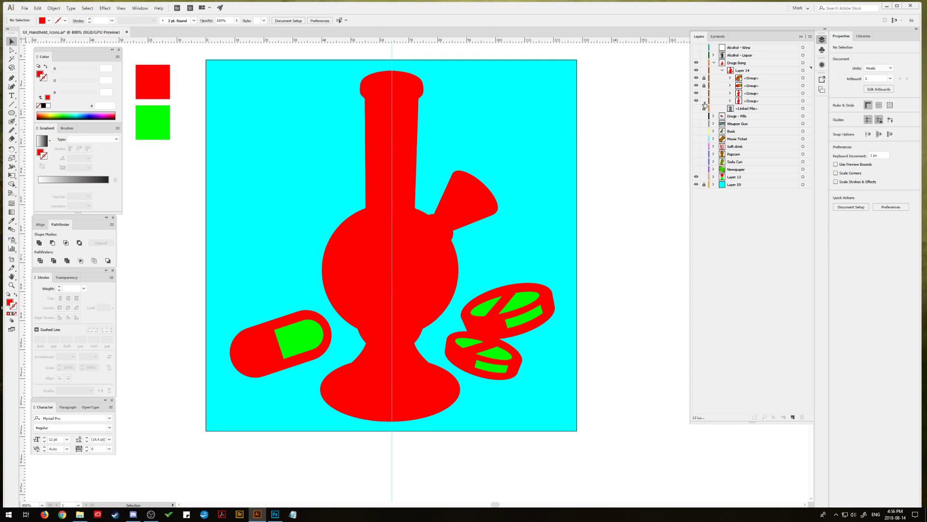
Step: Ungroup the front bong copy and unite its parts into a single shape
{"action": "left_click", "coordinate": [803, 93]}
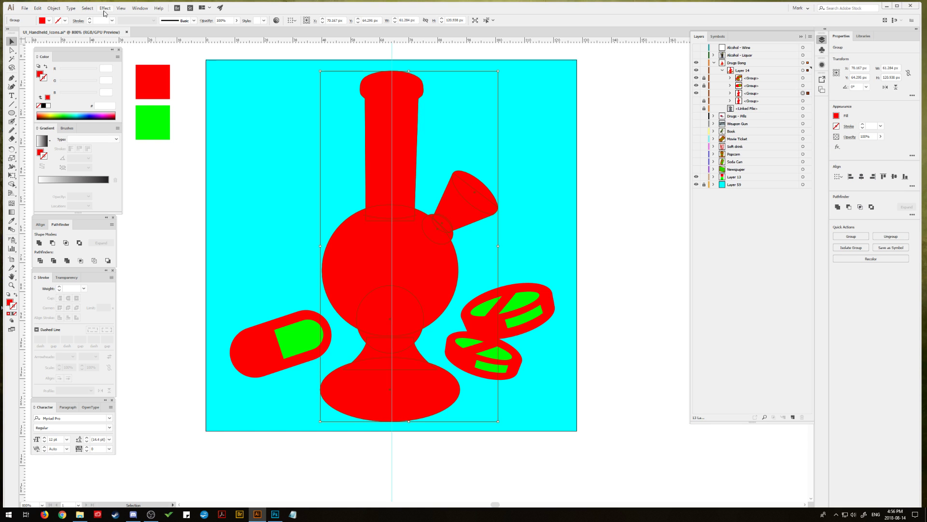
{"action": "left_click", "coordinate": [54, 8]}
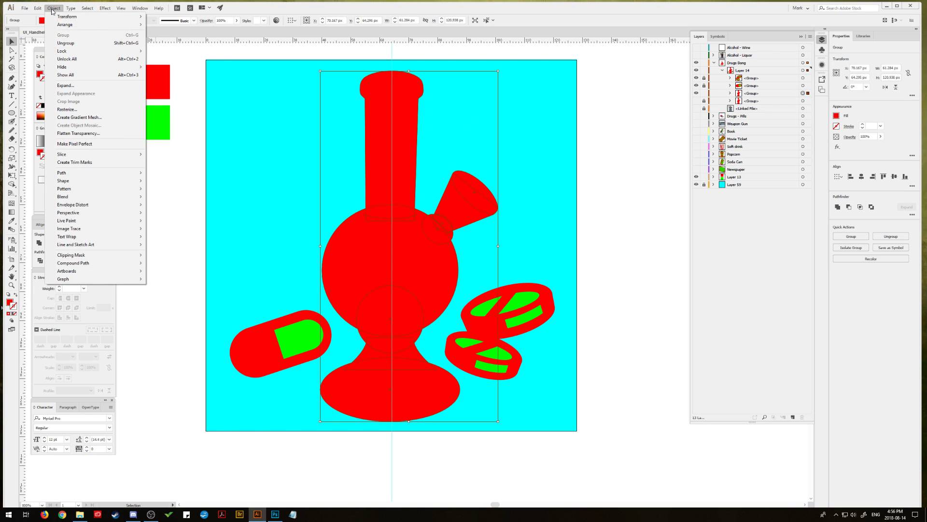
{"action": "left_click", "coordinate": [80, 44]}
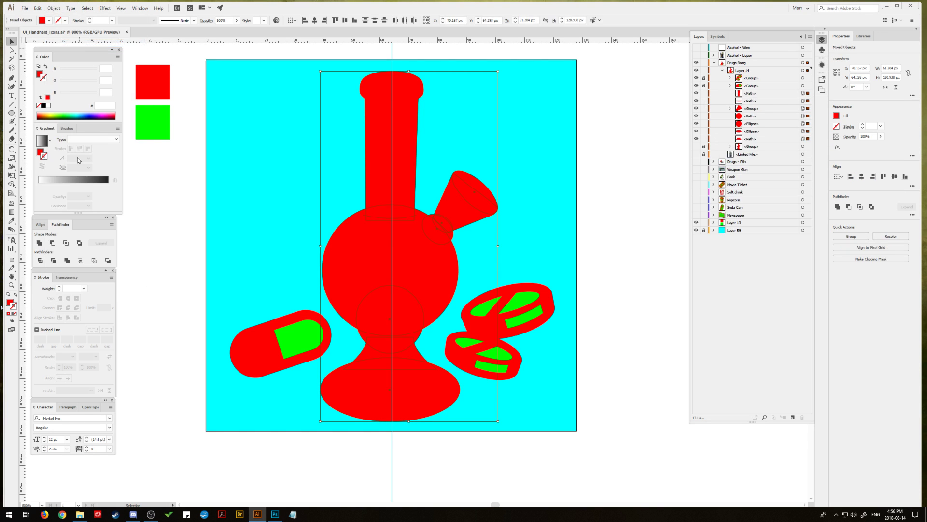
{"action": "left_click", "coordinate": [103, 245]}
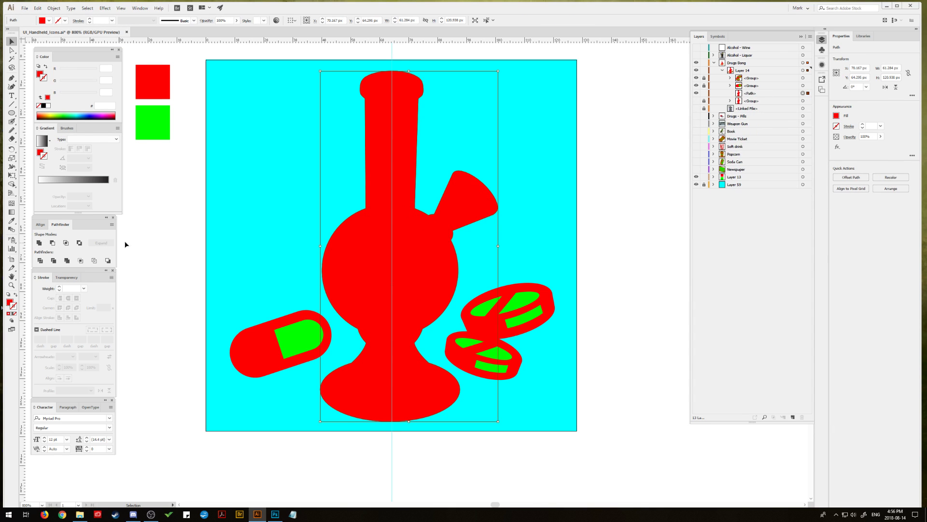
Step: Offset the united bong path by -3 px with miter joins and a miter limit of 4
{"action": "left_click", "coordinate": [54, 8]}
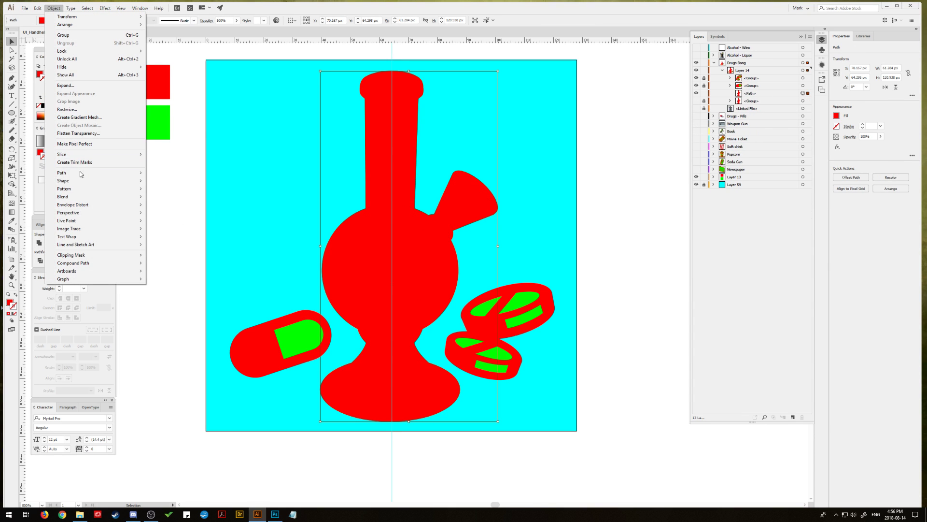
{"action": "mouse_move", "coordinate": [81, 174]}
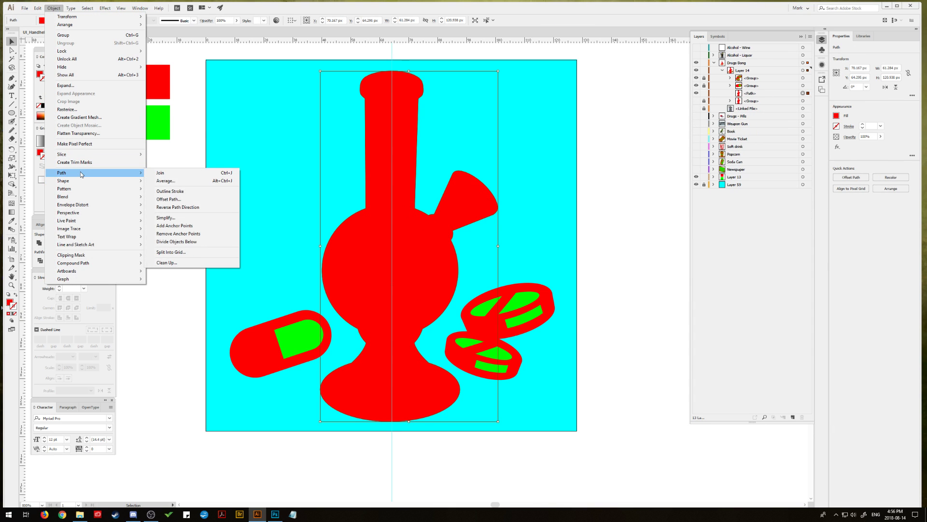
{"action": "left_click", "coordinate": [163, 200]}
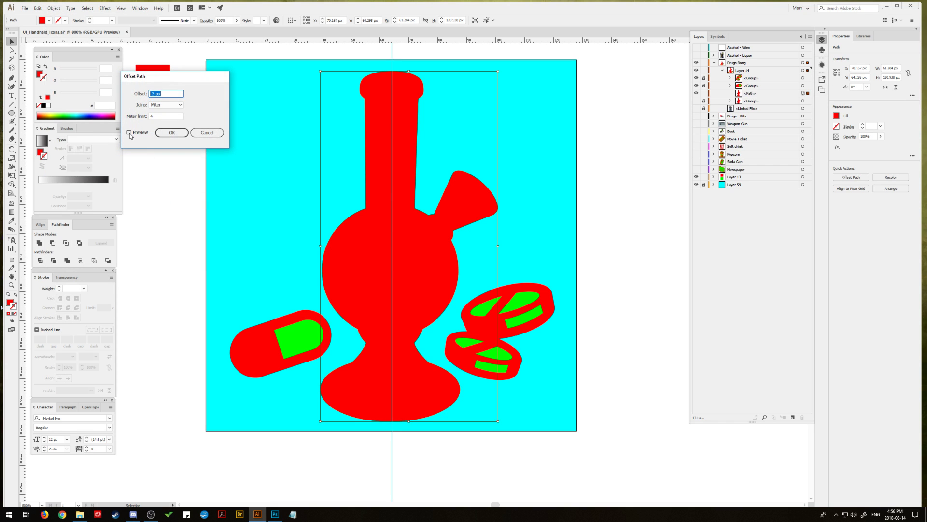
{"action": "left_click", "coordinate": [167, 135]}
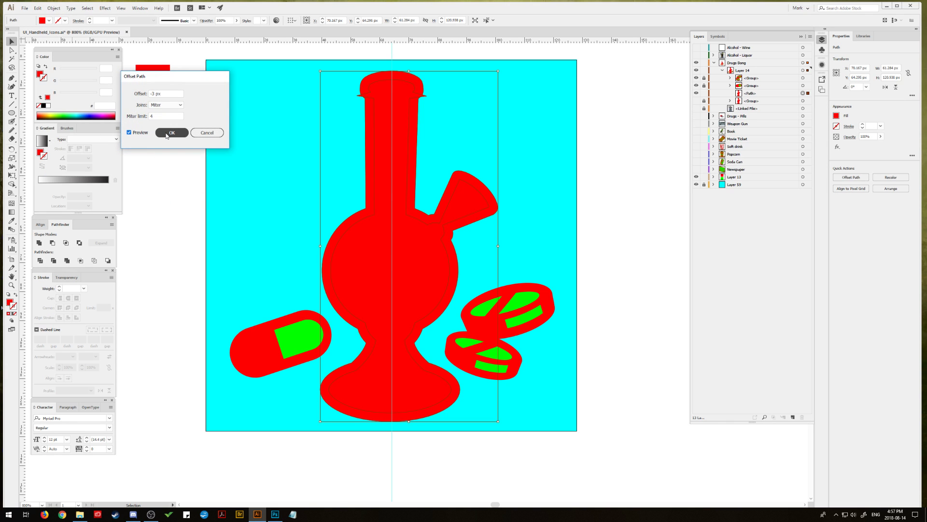
Step: Fill the offset bong inset with the green sampled from the capsule, and deselect it
{"action": "key", "text": "i"}
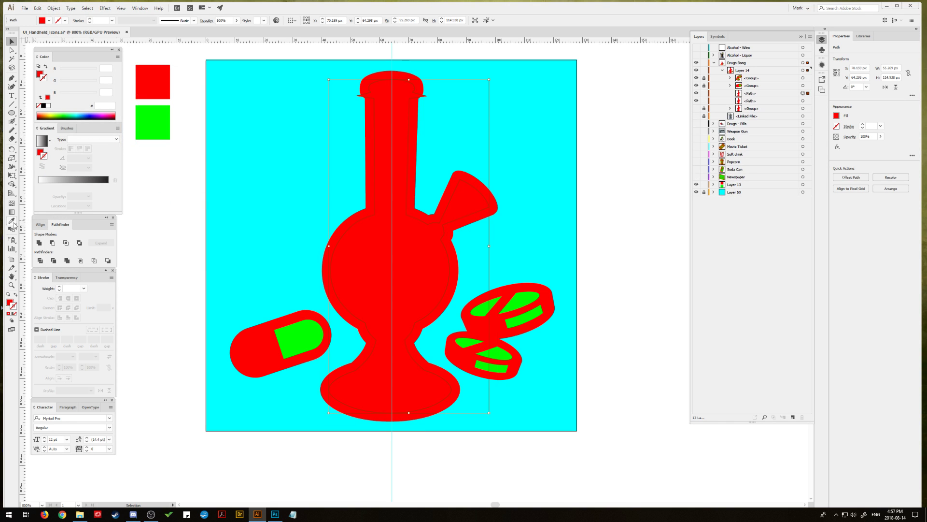
{"action": "left_click", "coordinate": [292, 331]}
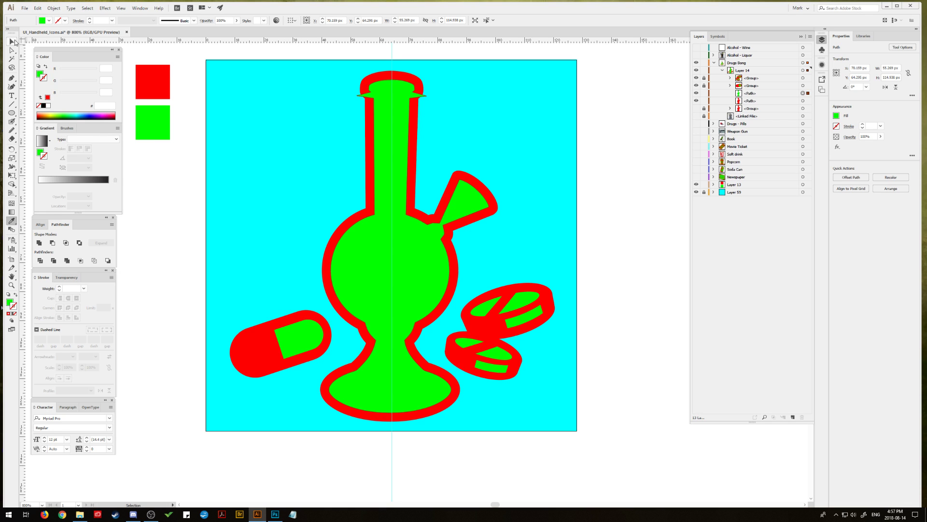
{"action": "left_click", "coordinate": [12, 41]}
{"action": "left_click", "coordinate": [241, 129]}
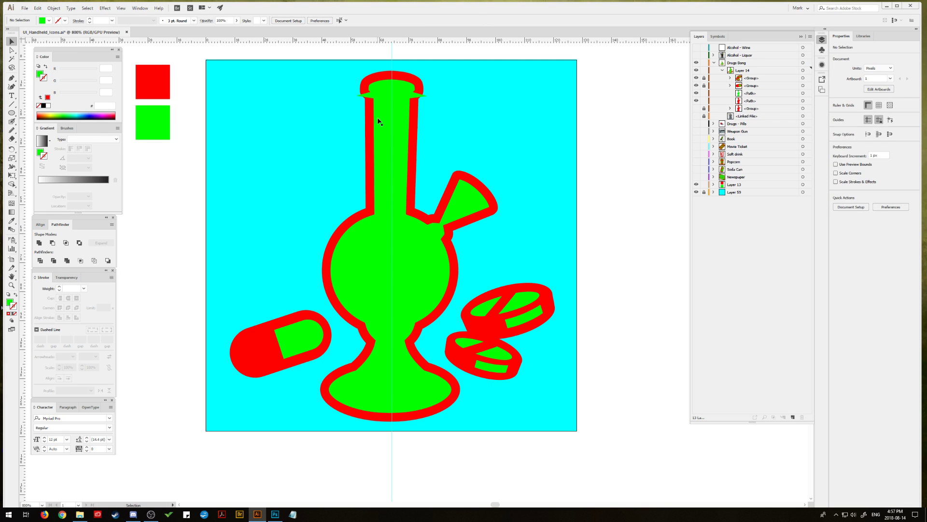
Step: Delete the two protruding spike anchor points of the green inset just below the bong's mouthpiece
{"action": "left_click", "coordinate": [11, 285]}
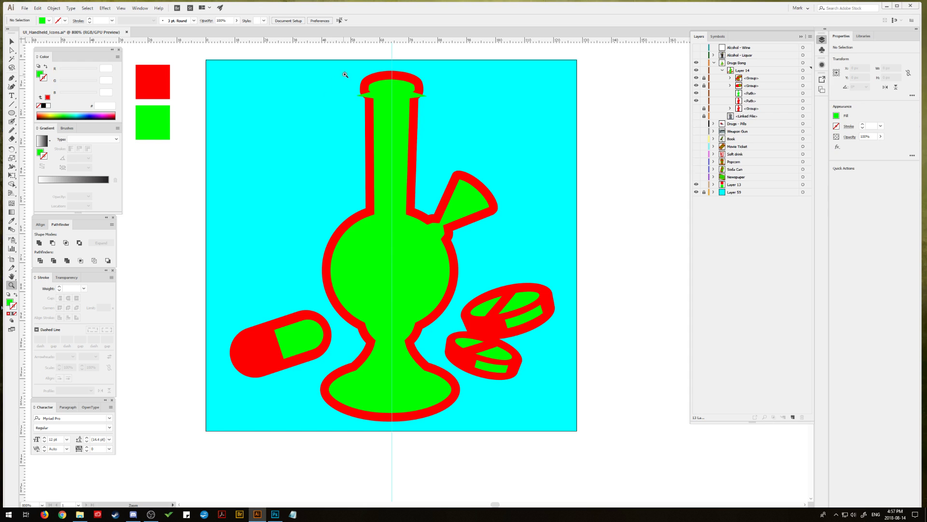
{"action": "left_click_drag", "start_coordinate": [346, 70], "coordinate": [384, 158]}
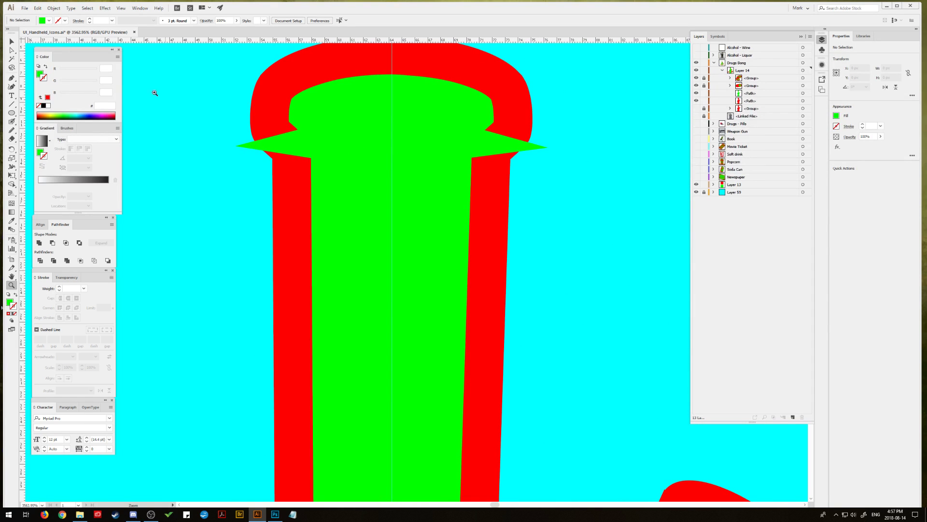
{"action": "left_click", "coordinate": [12, 41]}
{"action": "left_click", "coordinate": [328, 136]}
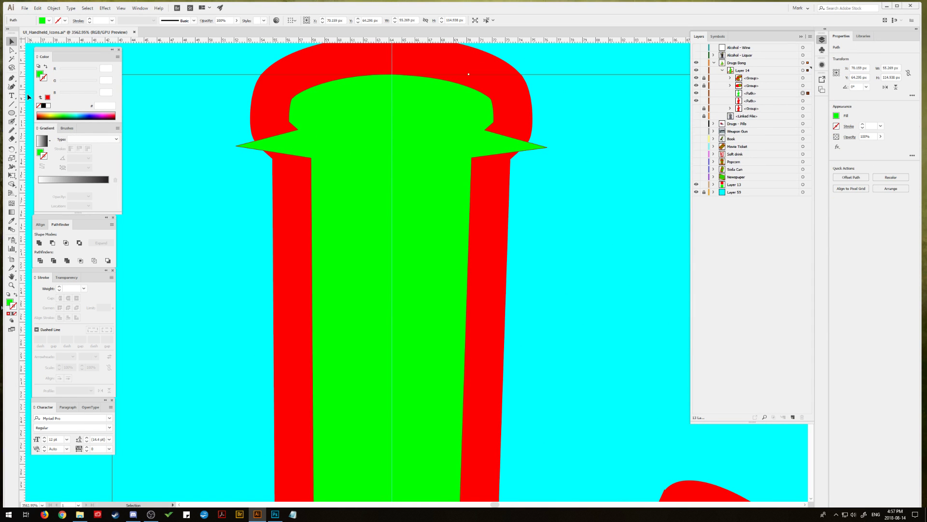
{"action": "left_click", "coordinate": [12, 79]}
{"action": "left_click_drag", "start_coordinate": [12, 79], "coordinate": [54, 95]}
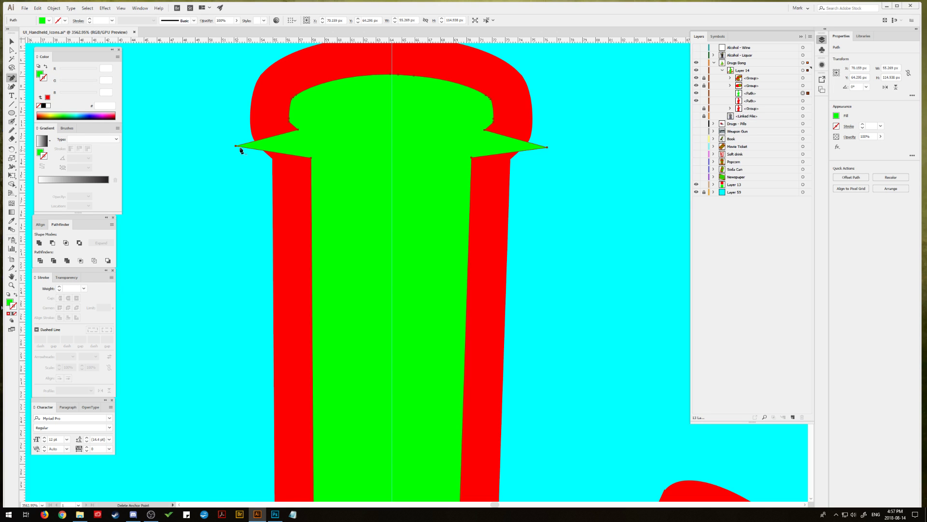
{"action": "left_click", "coordinate": [236, 148]}
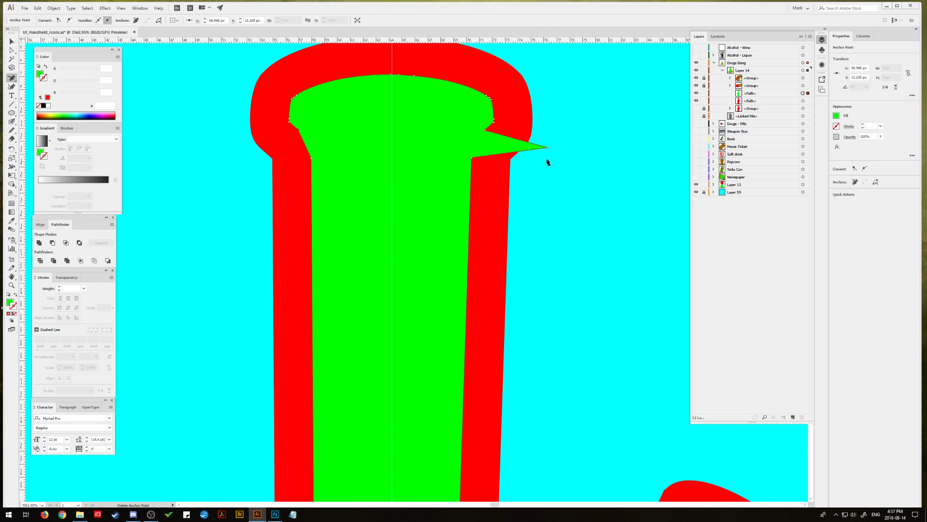
{"action": "left_click", "coordinate": [548, 150]}
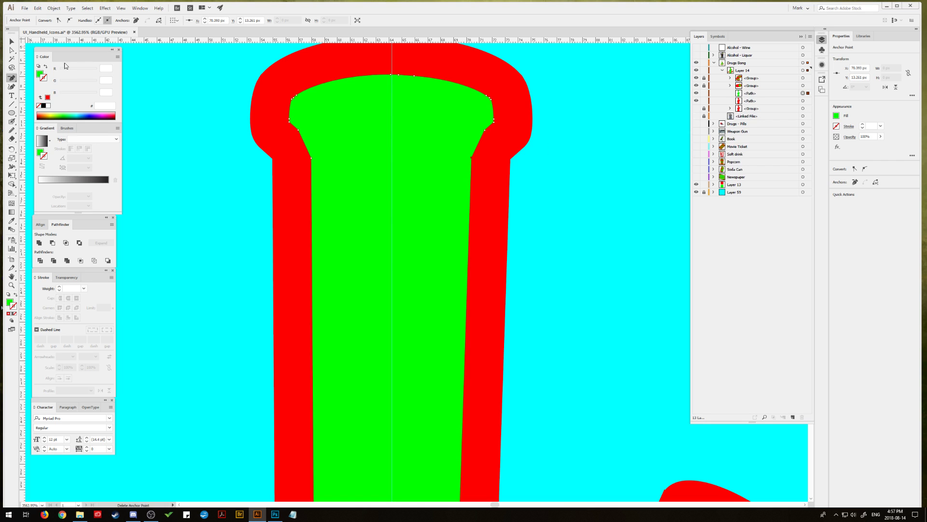
{"action": "key", "text": "v"}
{"action": "left_click", "coordinate": [202, 88]}
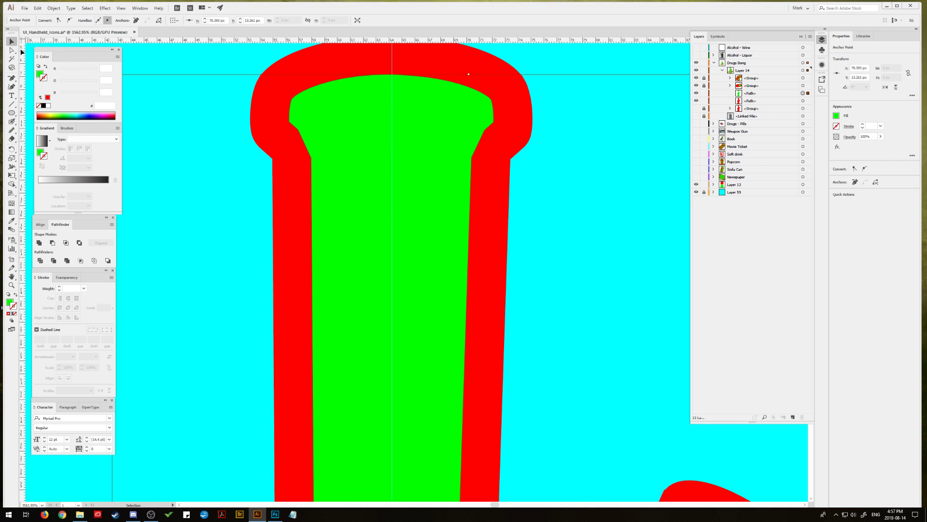
Step: Smooth the green inset's transitions between neck and mouthpiece on both sides, and its top edge
{"action": "left_click", "coordinate": [376, 146]}
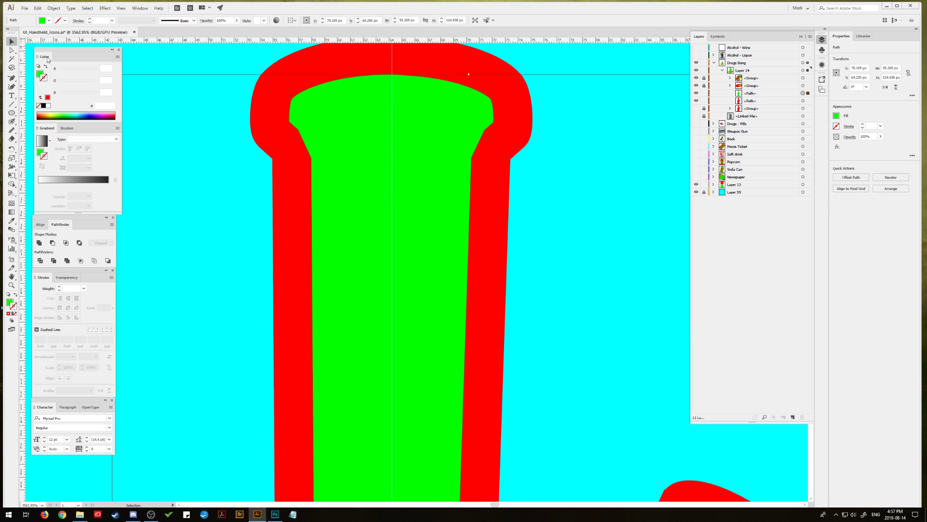
{"action": "left_click", "coordinate": [12, 50]}
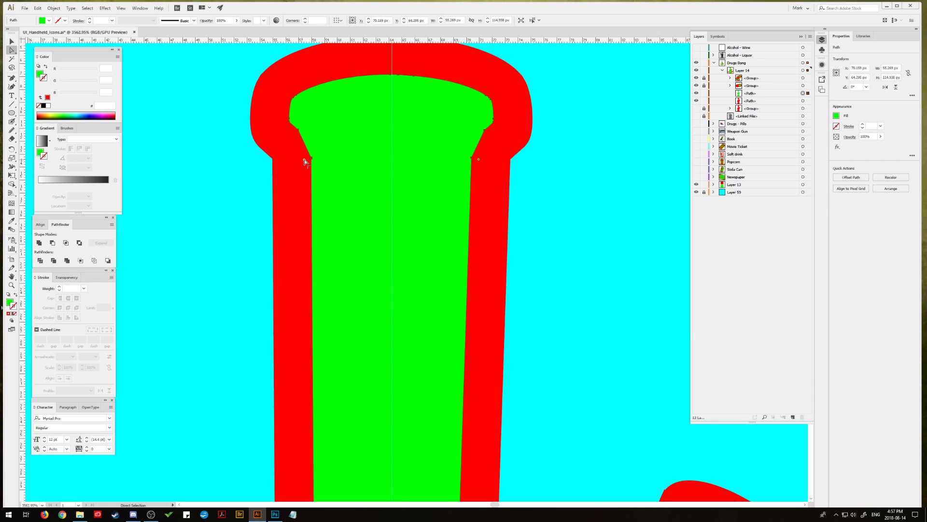
{"action": "left_click", "coordinate": [13, 131]}
{"action": "mouse_move", "coordinate": [313, 171]}
{"action": "left_mouse_down"}
{"action": "mouse_move", "coordinate": [301, 125]}
{"action": "mouse_move", "coordinate": [311, 189]}
{"action": "mouse_move", "coordinate": [316, 140]}
{"action": "mouse_move", "coordinate": [293, 124]}
{"action": "mouse_move", "coordinate": [296, 100]}
{"action": "mouse_move", "coordinate": [290, 117]}
{"action": "left_mouse_up"}
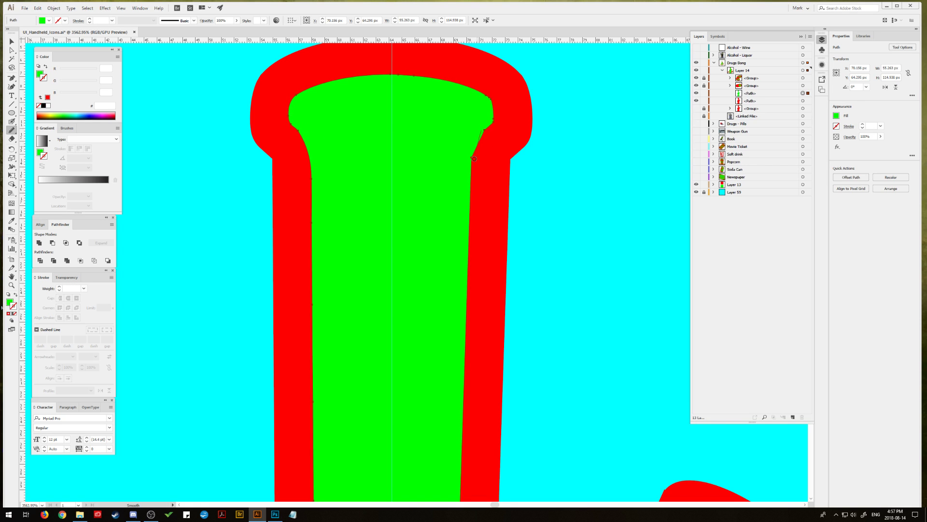
{"action": "left_click_drag", "start_coordinate": [473, 158], "coordinate": [490, 118]}
{"action": "left_click_drag", "start_coordinate": [472, 166], "coordinate": [491, 99]}
{"action": "left_click_drag", "start_coordinate": [390, 76], "coordinate": [417, 82]}
{"action": "left_click_drag", "start_coordinate": [293, 126], "coordinate": [308, 155]}
Step: Draw a green circle about 7.5 px wide over the jagged inset joint between the bowl stem and the round body
{"action": "left_click_drag", "start_coordinate": [394, 291], "coordinate": [378, 193]}
{"action": "left_click_drag", "start_coordinate": [475, 264], "coordinate": [435, 213]}
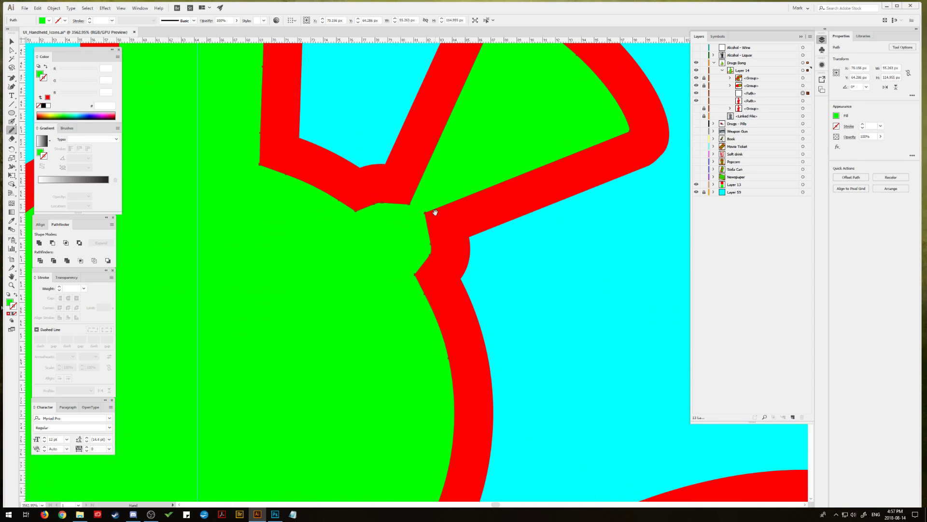
{"action": "left_click_drag", "start_coordinate": [12, 113], "coordinate": [49, 131]}
{"action": "left_click_drag", "start_coordinate": [391, 235], "coordinate": [340, 202]}
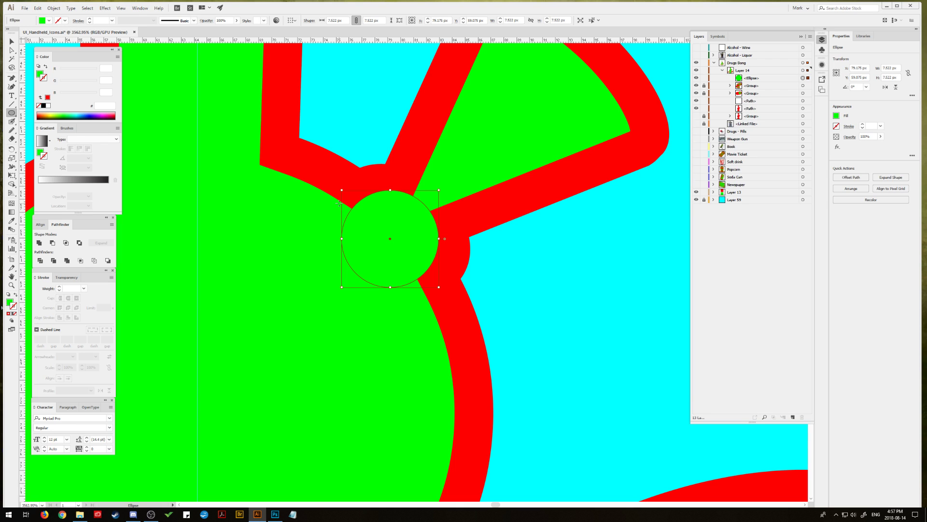
{"action": "key", "text": "v"}
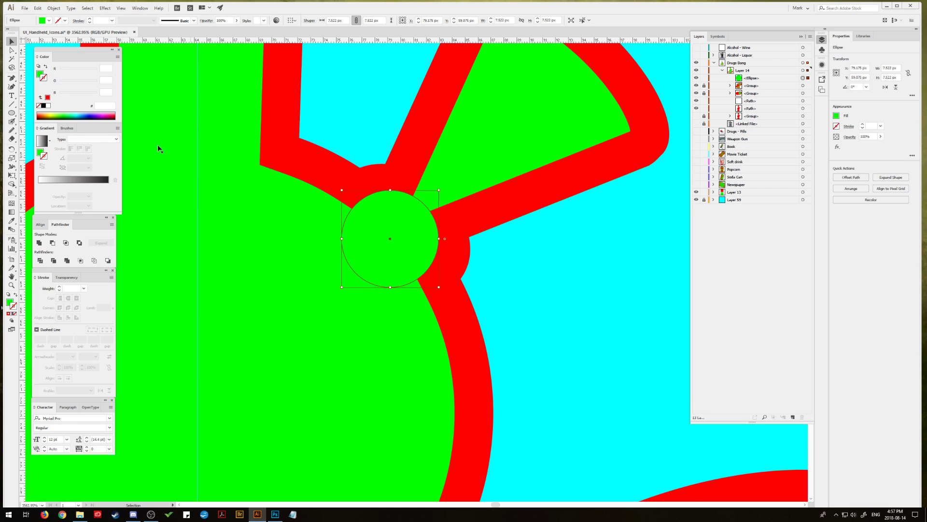
{"action": "left_click", "coordinate": [348, 95]}
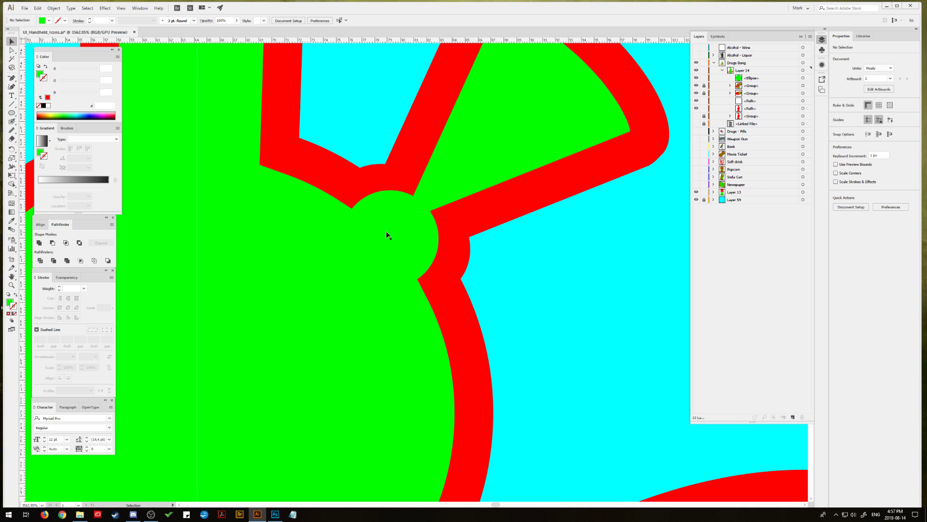
{"action": "scroll", "coordinate": [386, 235], "scroll_direction": "down", "scroll_amount": 5}
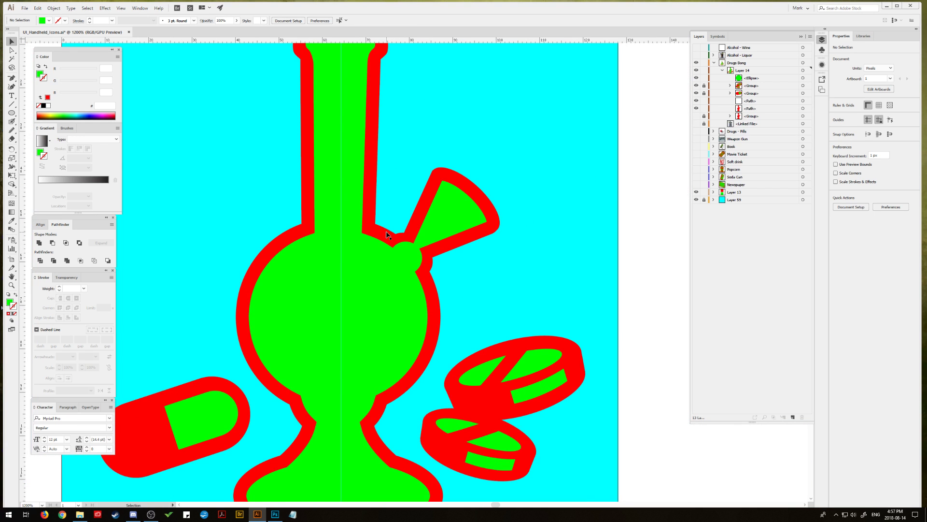
{"action": "scroll", "coordinate": [387, 236], "scroll_direction": "down", "scroll_amount": 2}
{"action": "scroll", "coordinate": [385, 201], "scroll_direction": "up", "scroll_amount": 2}
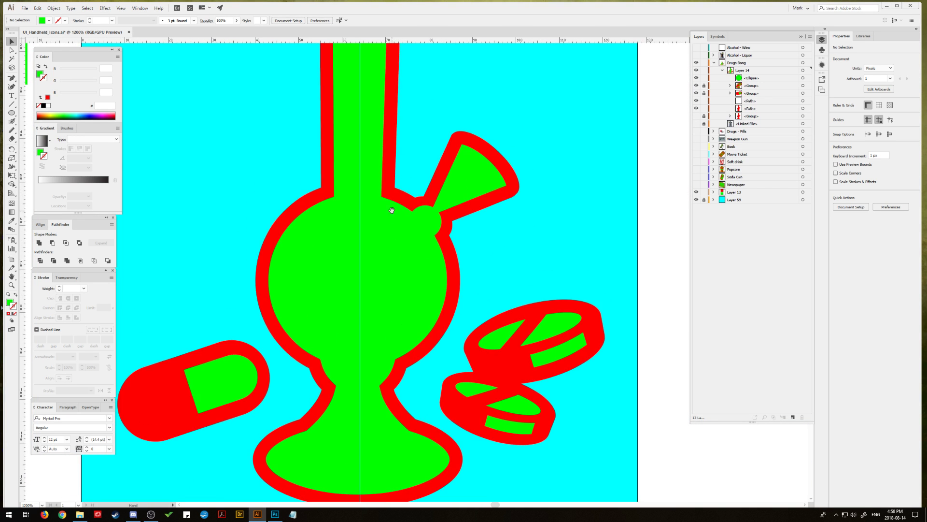
{"action": "scroll", "coordinate": [392, 210], "scroll_direction": "down", "scroll_amount": 2}
{"action": "scroll", "coordinate": [414, 149], "scroll_direction": "up", "scroll_amount": 2}
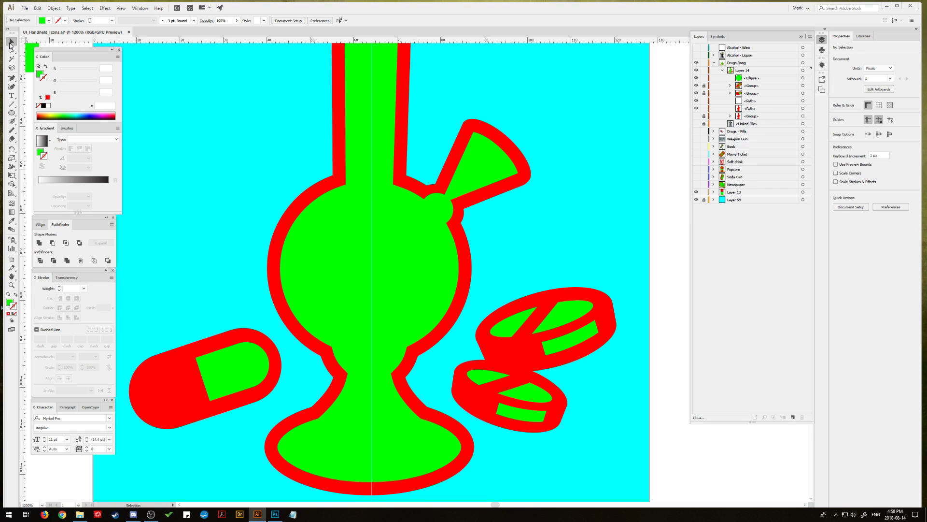
{"action": "scroll", "coordinate": [222, 166], "scroll_direction": "down", "scroll_amount": 2}
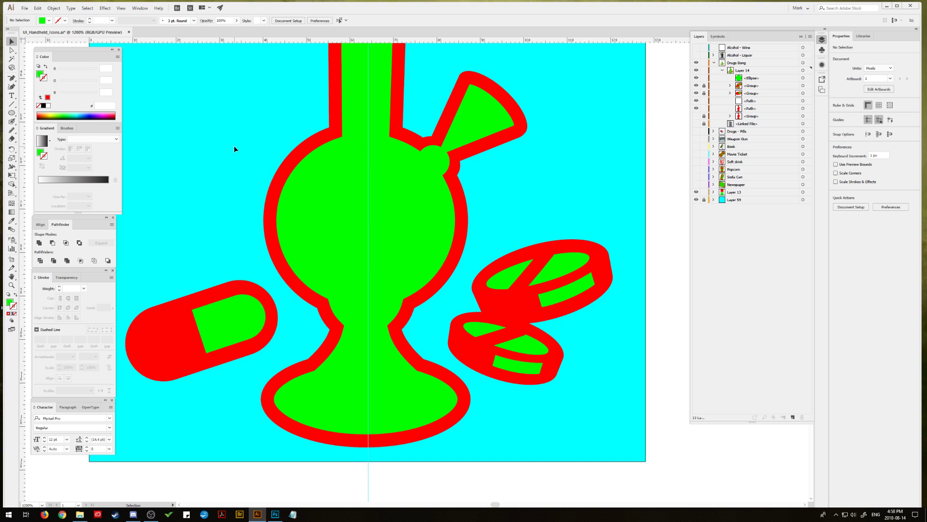
Step: Unite the small green circle at the bowl joint with the green bong inset into one expanded path, and deselect it
{"action": "left_click", "coordinate": [348, 143]}
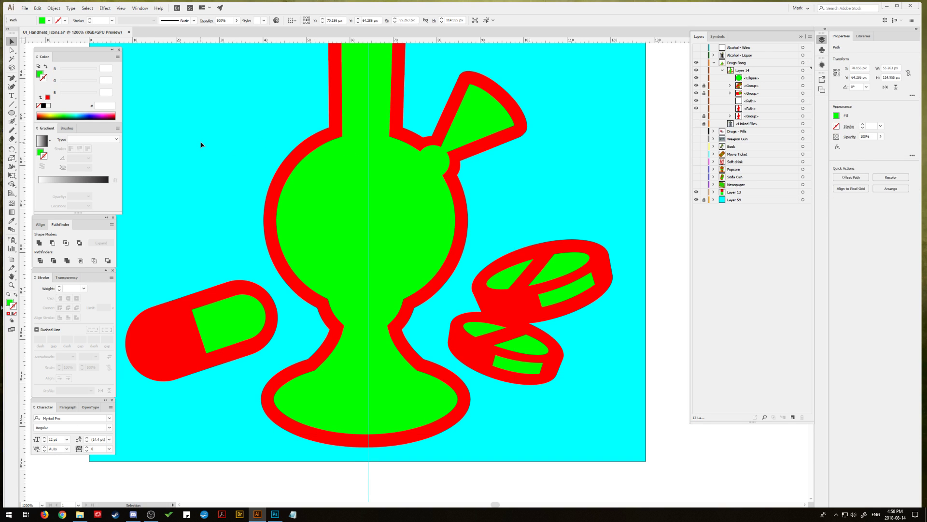
{"action": "left_click", "coordinate": [427, 153], "text": "shift"}
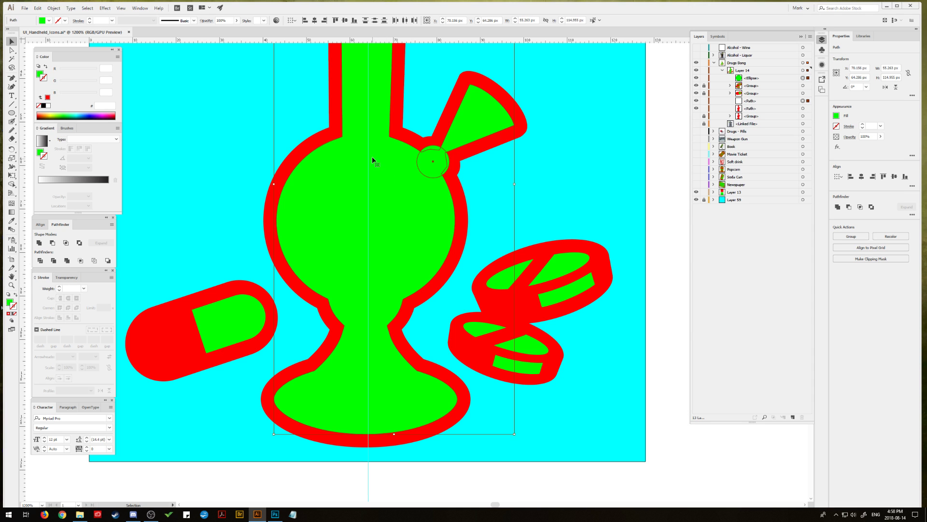
{"action": "scroll", "coordinate": [372, 157], "scroll_direction": "down", "scroll_amount": 2}
{"action": "scroll", "coordinate": [372, 156], "scroll_direction": "up", "scroll_amount": 2}
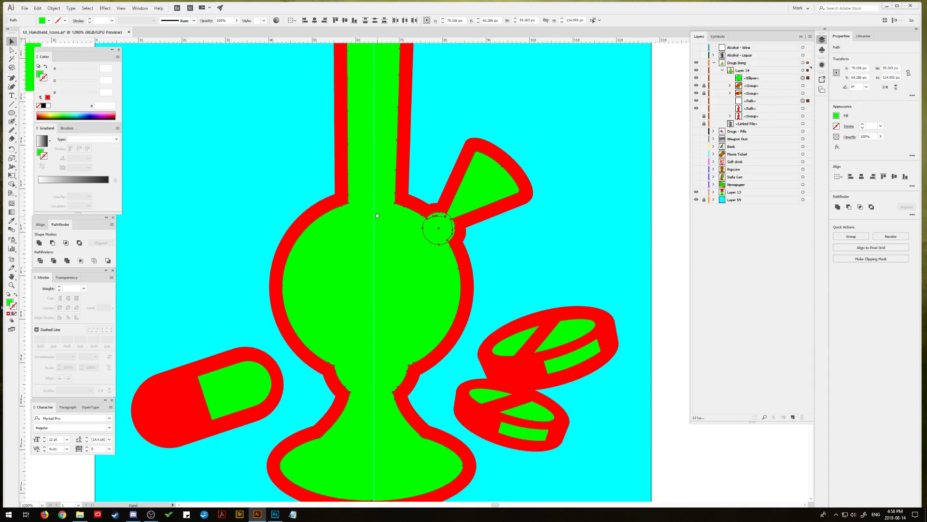
{"action": "left_click", "coordinate": [39, 242]}
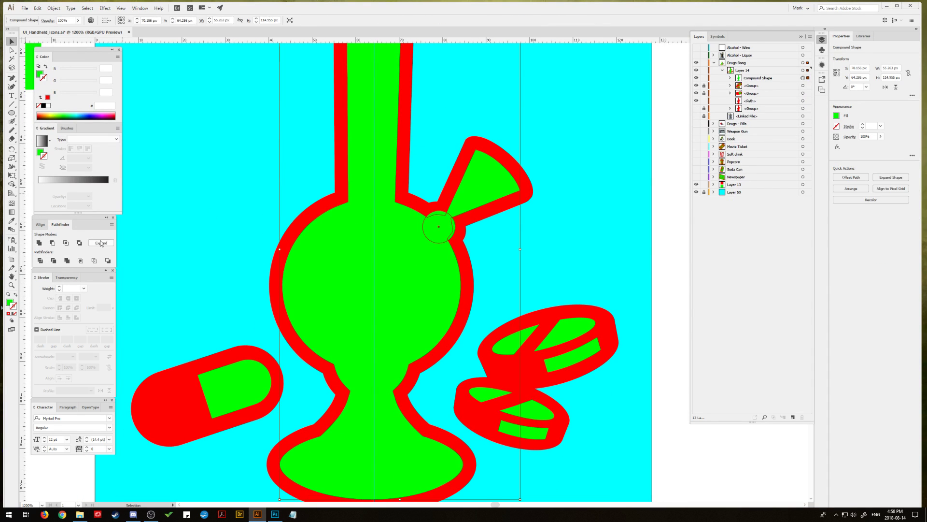
{"action": "left_click", "coordinate": [234, 174]}
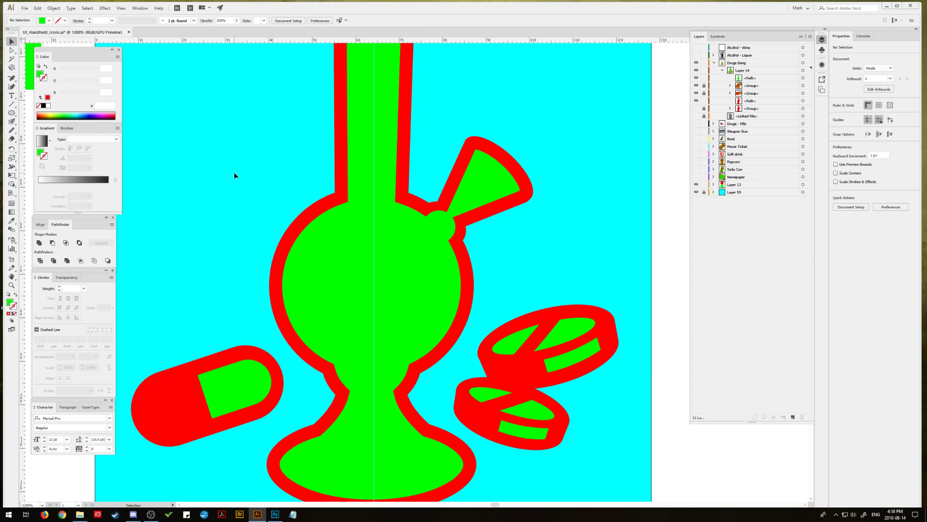
Step: Cut away the green inset's left half up to the centre guide by subtracting a rectangle about 35 by 131 px
{"action": "key", "text": "ctrl+minus"}
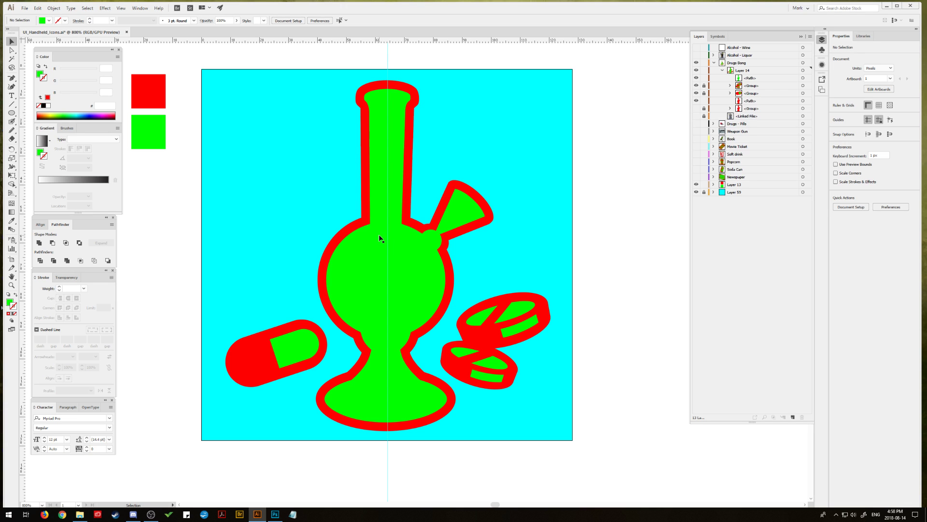
{"action": "left_click", "coordinate": [12, 113]}
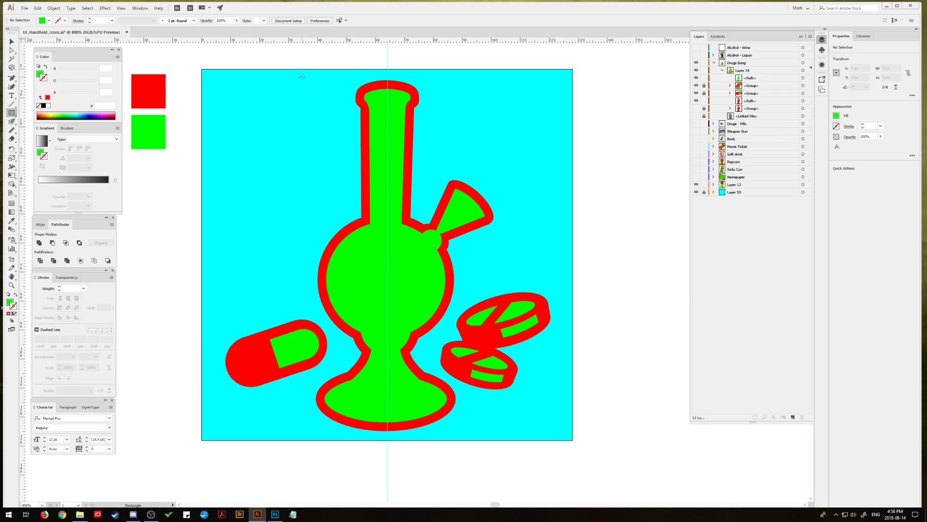
{"action": "left_click_drag", "start_coordinate": [285, 70], "coordinate": [388, 448]}
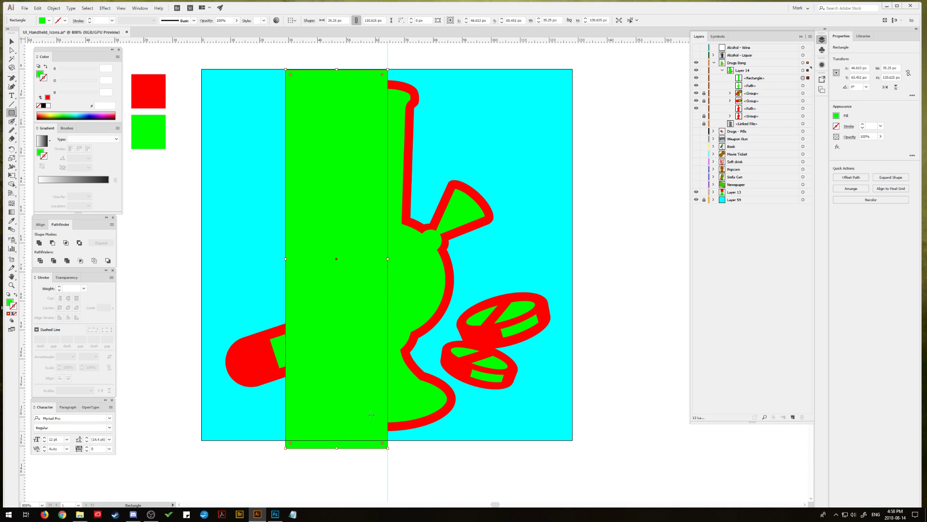
{"action": "key", "text": "v"}
{"action": "left_click", "coordinate": [408, 251], "text": "shift"}
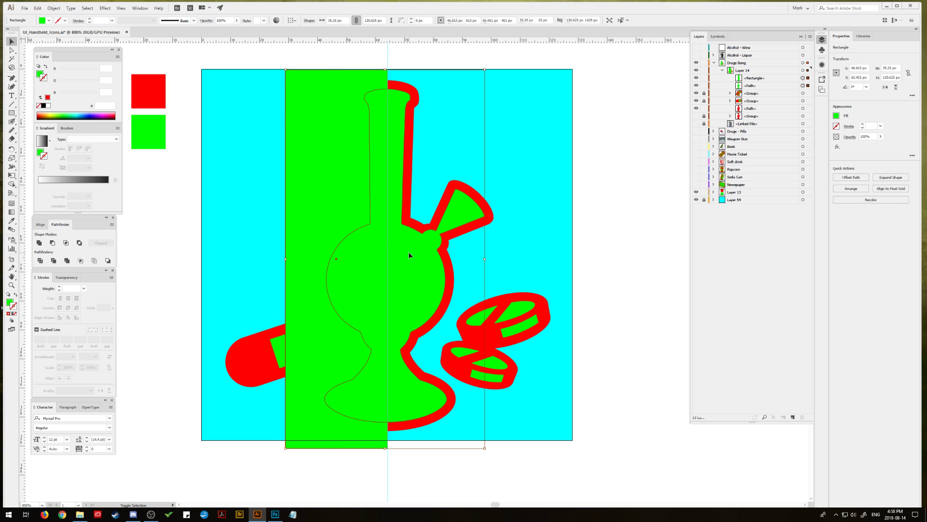
{"action": "left_click", "coordinate": [52, 243], "text": "alt"}
{"action": "left_click", "coordinate": [101, 243]}
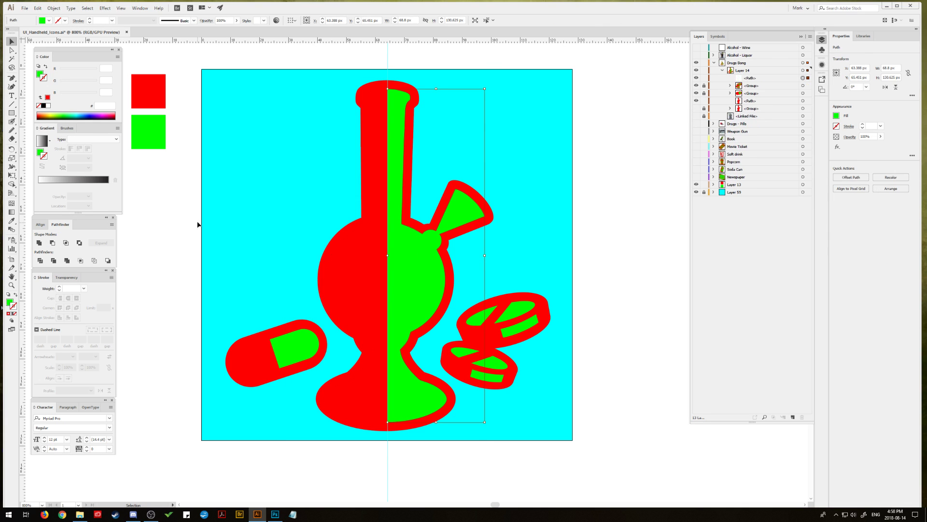
{"action": "left_click", "coordinate": [190, 216]}
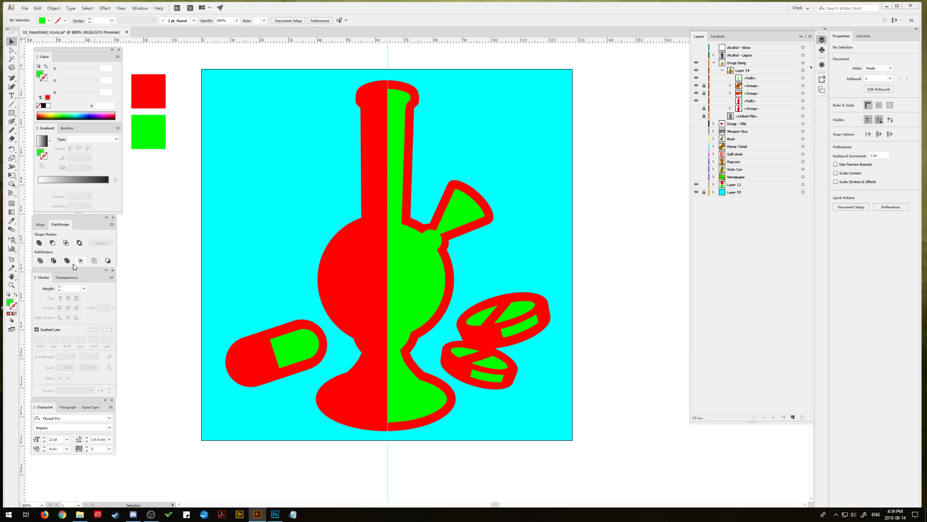
Step: Copy the bowl's rim ellipse from the hidden, locked group of original bong shapes, and hide that group again
{"action": "key", "text": "z"}
{"action": "left_click", "coordinate": [460, 222]}
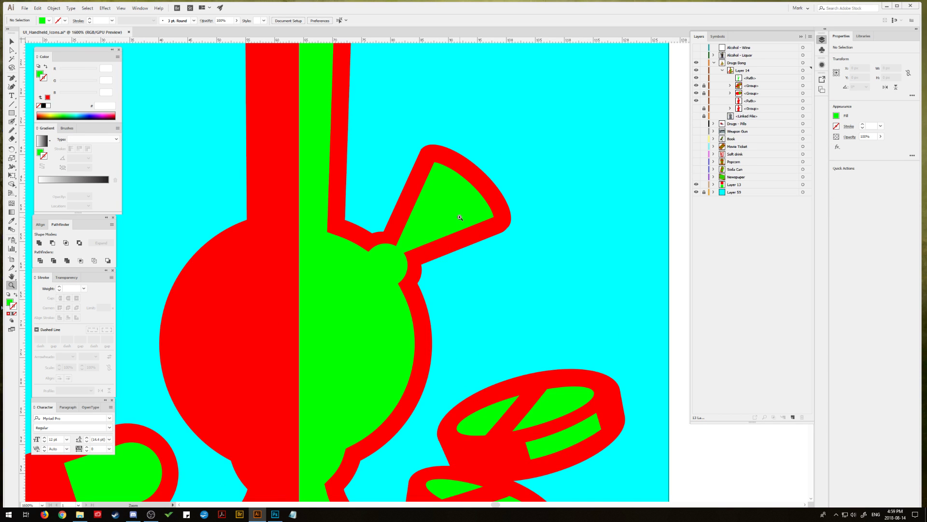
{"action": "left_click", "coordinate": [460, 217]}
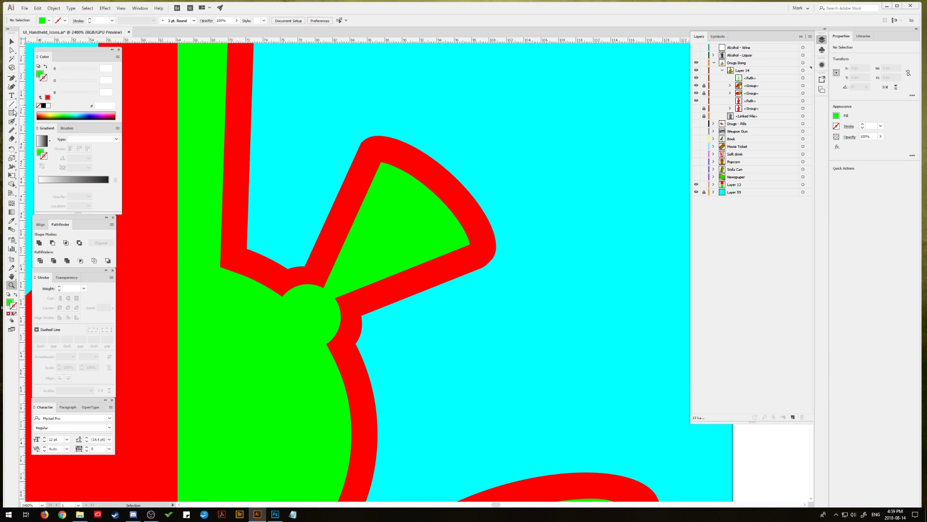
{"action": "left_click", "coordinate": [729, 108]}
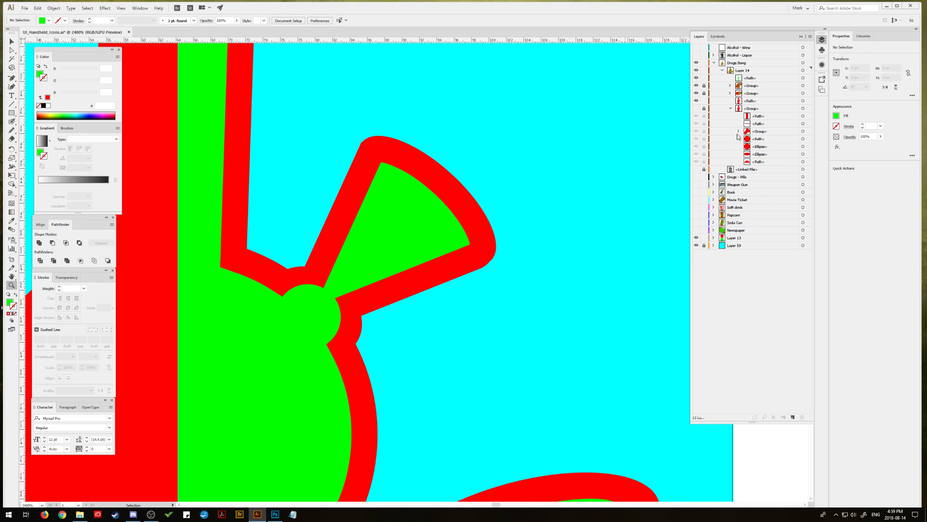
{"action": "left_click", "coordinate": [738, 131]}
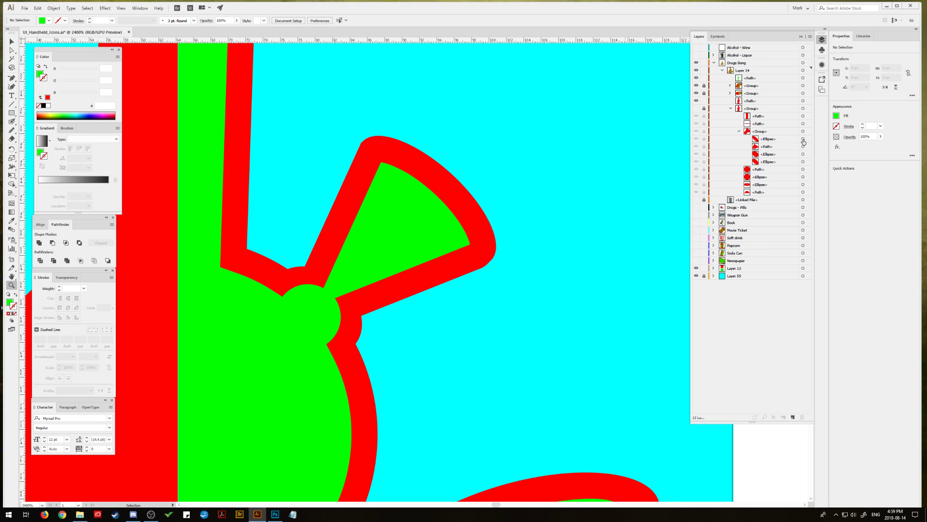
{"action": "left_click", "coordinate": [704, 109]}
{"action": "left_click", "coordinate": [697, 109]}
{"action": "left_click", "coordinate": [803, 138]}
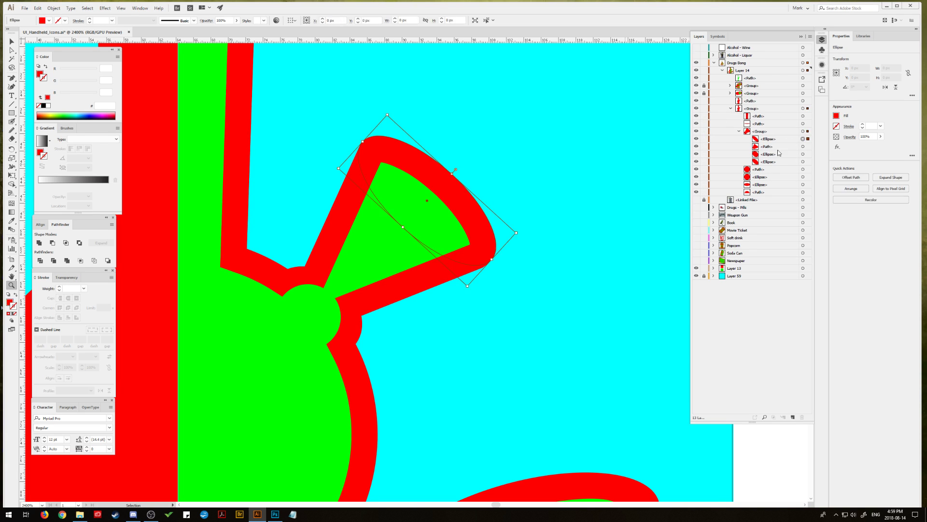
{"action": "left_click", "coordinate": [37, 8]}
{"action": "left_click", "coordinate": [59, 43]}
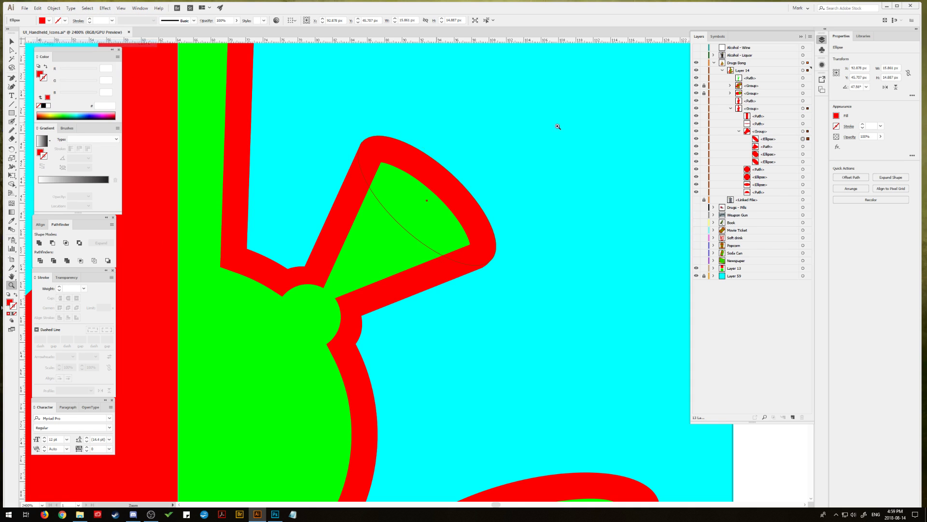
{"action": "left_click", "coordinate": [730, 110]}
{"action": "left_click", "coordinate": [697, 109]}
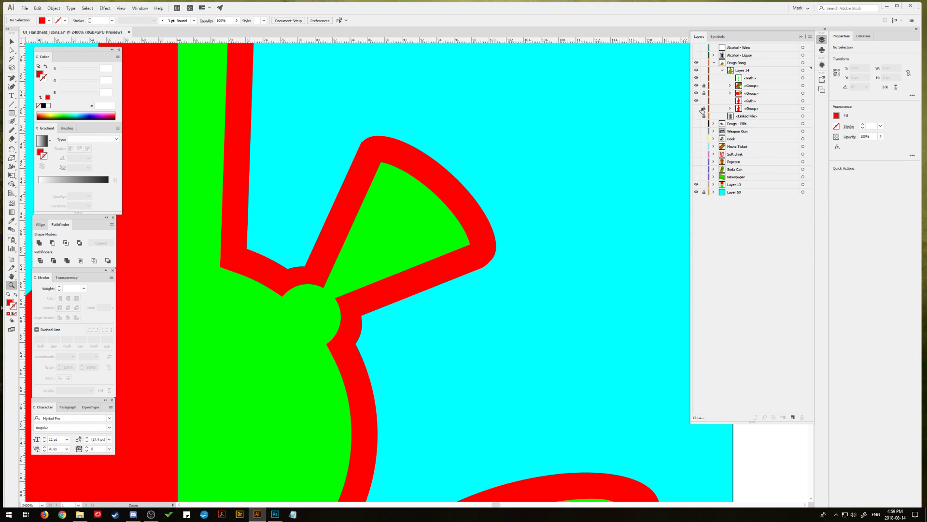
Step: Reorder the green inset directly above the red bong path, and paste the copied rim ellipse in place on Layer 14
{"action": "left_click", "coordinate": [763, 71]}
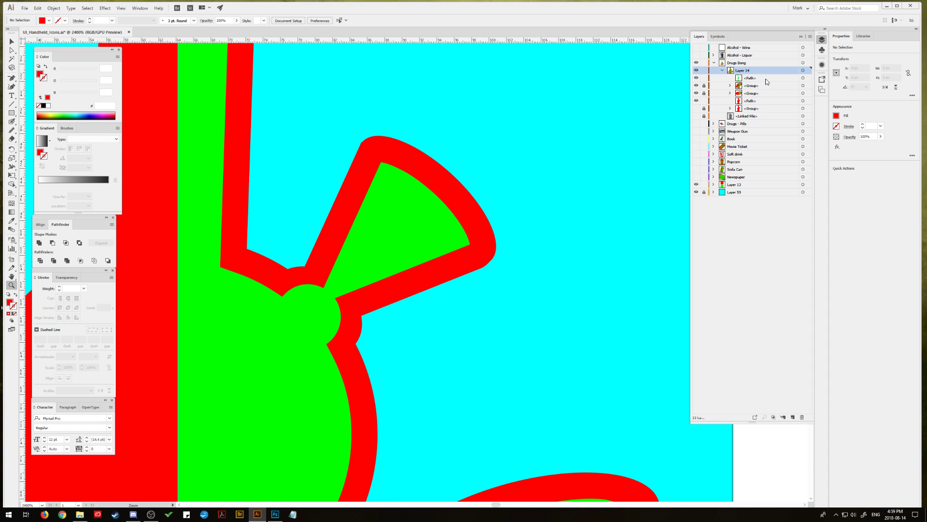
{"action": "left_click_drag", "start_coordinate": [766, 79], "coordinate": [770, 100]}
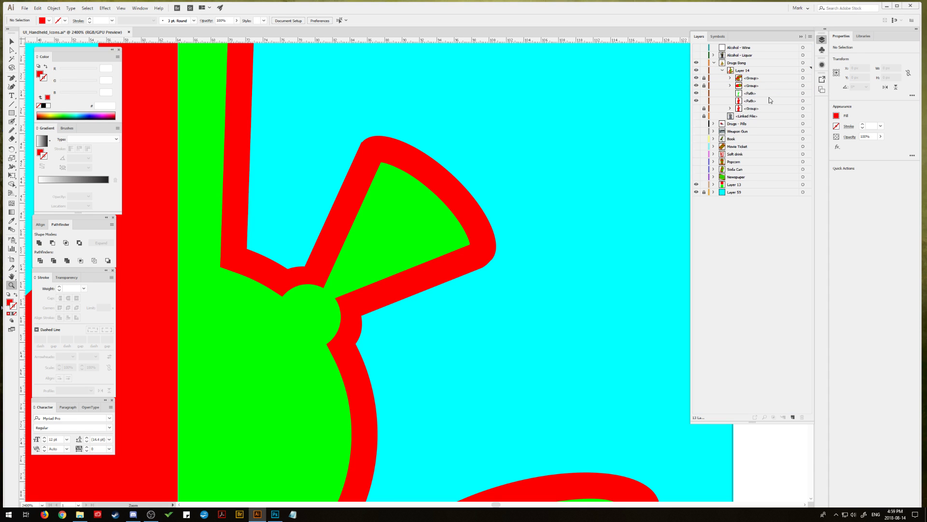
{"action": "left_click", "coordinate": [761, 71]}
{"action": "left_click", "coordinate": [37, 8]}
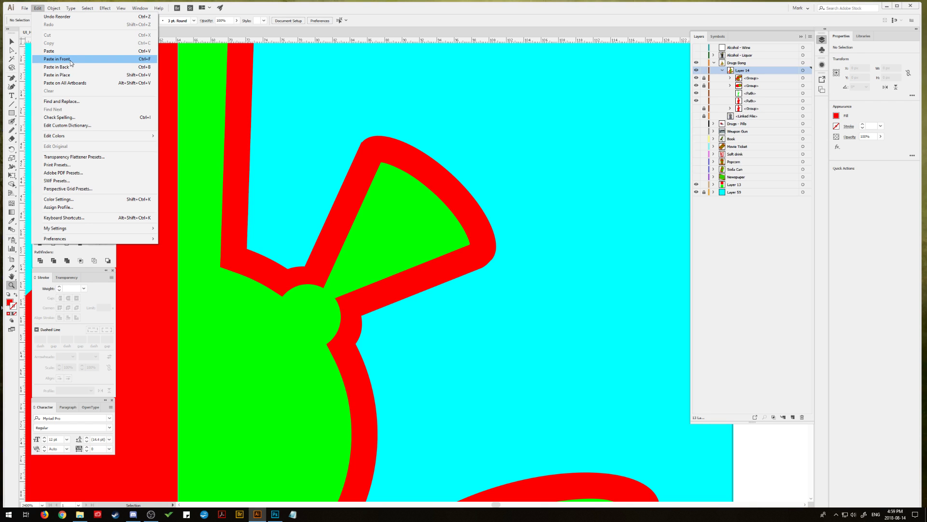
{"action": "left_click", "coordinate": [71, 76]}
{"action": "key", "text": "v"}
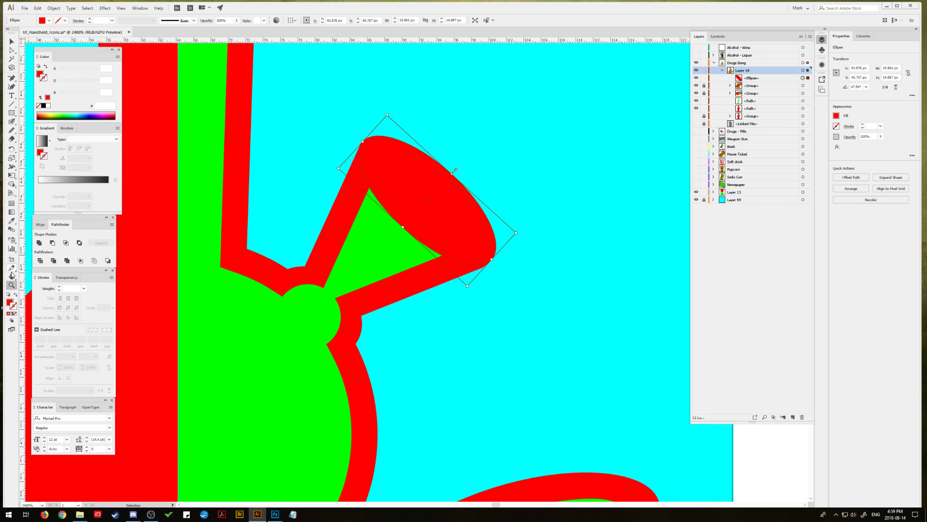
Step: Turn the pasted rim ellipse into an unfilled red outline with a 3 pt stroke aligned to the inside
{"action": "left_click", "coordinate": [16, 295]}
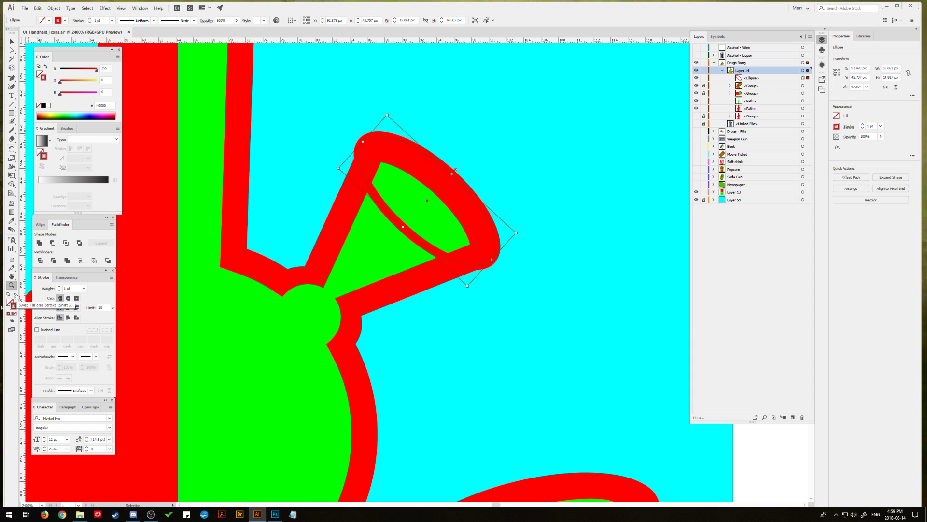
{"action": "left_click", "coordinate": [59, 317]}
{"action": "left_click", "coordinate": [69, 318]}
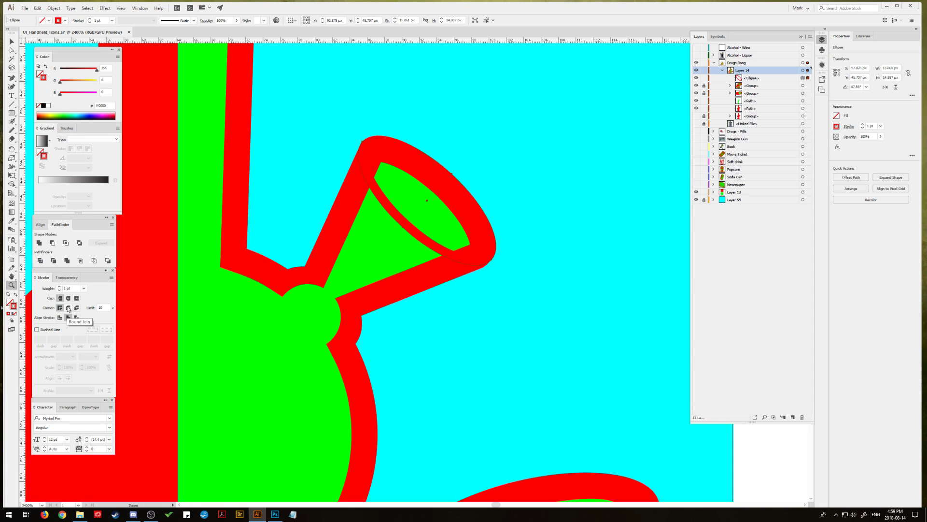
{"action": "left_click", "coordinate": [59, 287]}
{"action": "left_click", "coordinate": [60, 287]}
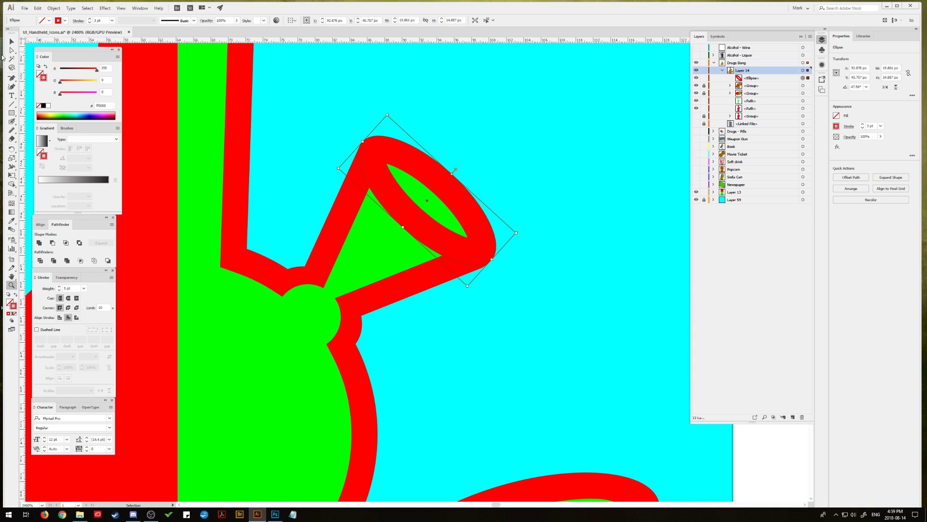
{"action": "left_click", "coordinate": [12, 41]}
{"action": "left_click", "coordinate": [351, 92]}
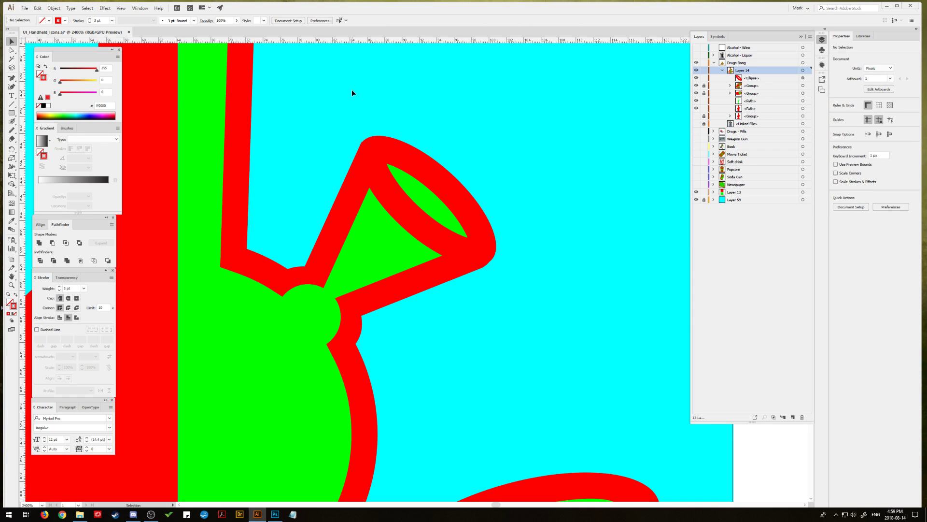
Step: Draw an upright ellipse about 4.75 by 12.9 px over the bowl's rim, filled with the green sampled from the bong
{"action": "left_click", "coordinate": [11, 113]}
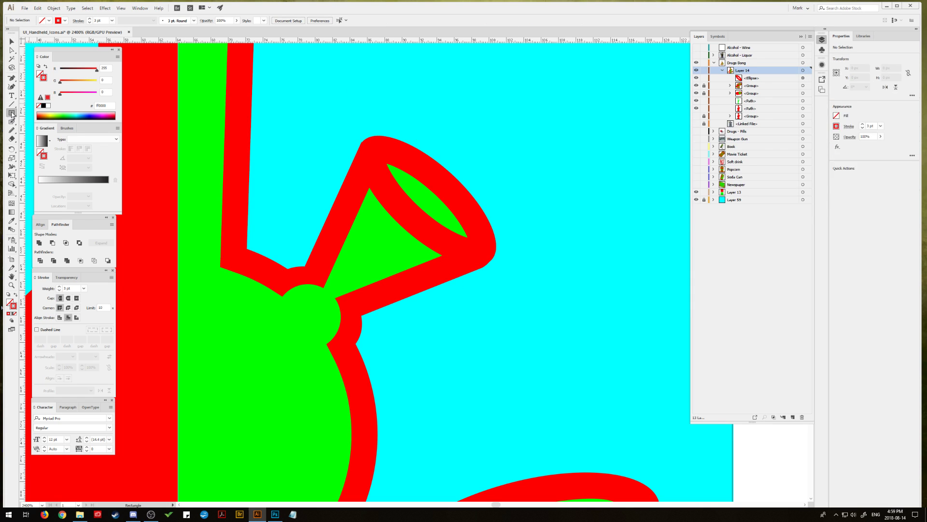
{"action": "left_click", "coordinate": [44, 130]}
{"action": "left_click_drag", "start_coordinate": [386, 158], "coordinate": [427, 269]}
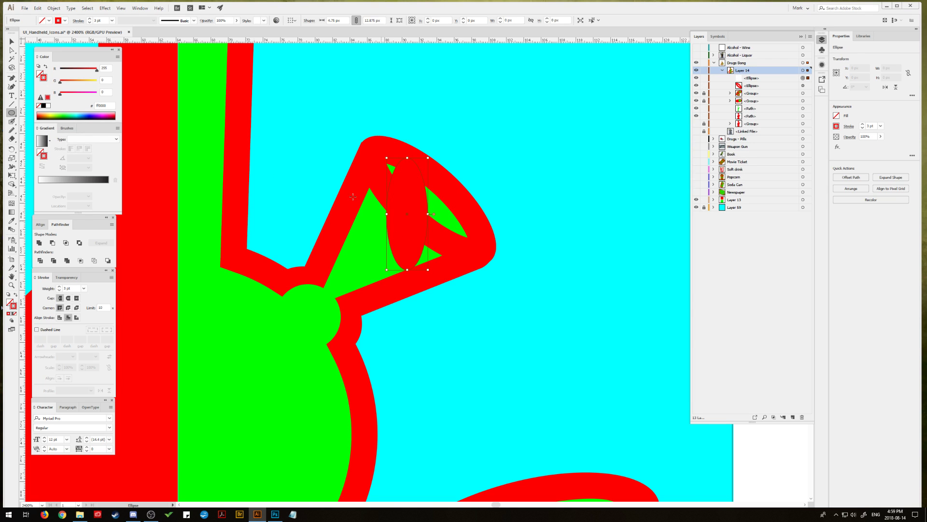
{"action": "left_click", "coordinate": [12, 220]}
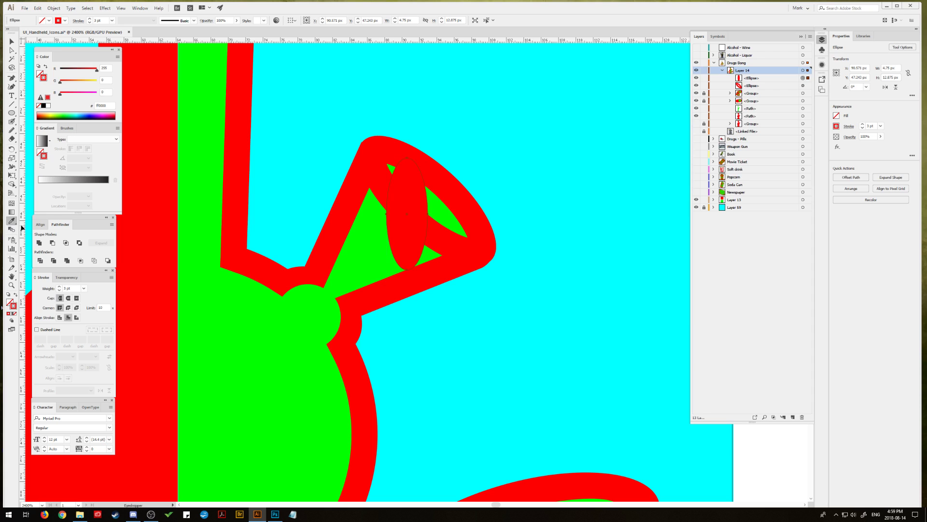
{"action": "left_click", "coordinate": [183, 208]}
{"action": "key", "text": "v"}
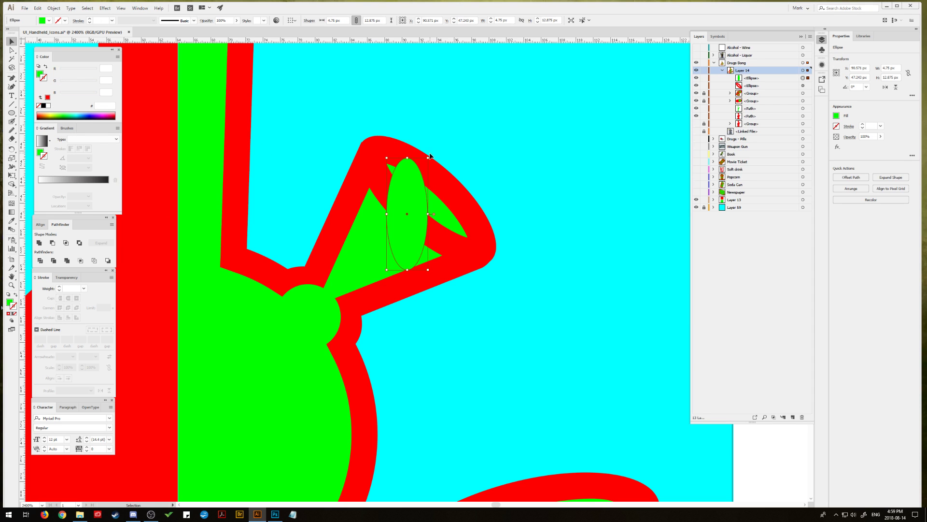
Step: Rotate the green ellipse about 47° and narrow it to fit inside the bowl's red rim opening
{"action": "left_click_drag", "start_coordinate": [430, 156], "coordinate": [372, 148]}
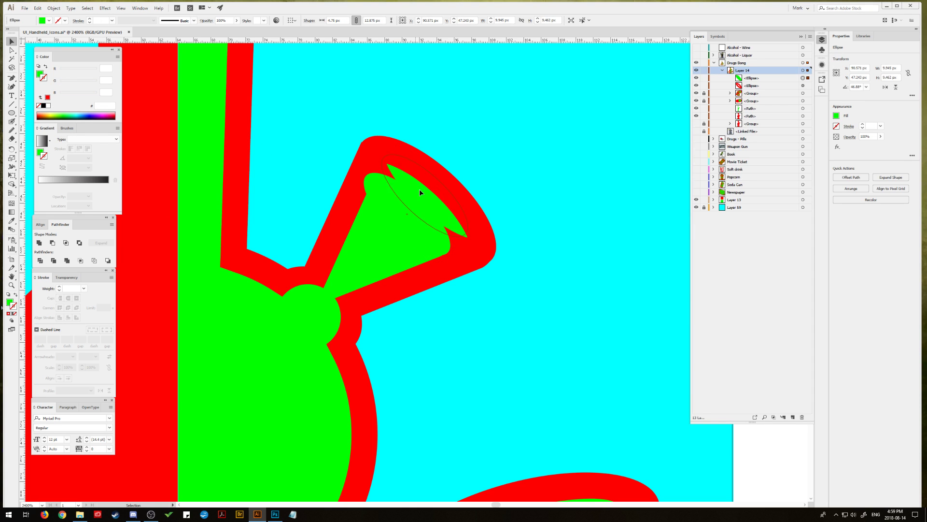
{"action": "left_click_drag", "start_coordinate": [445, 181], "coordinate": [433, 202]}
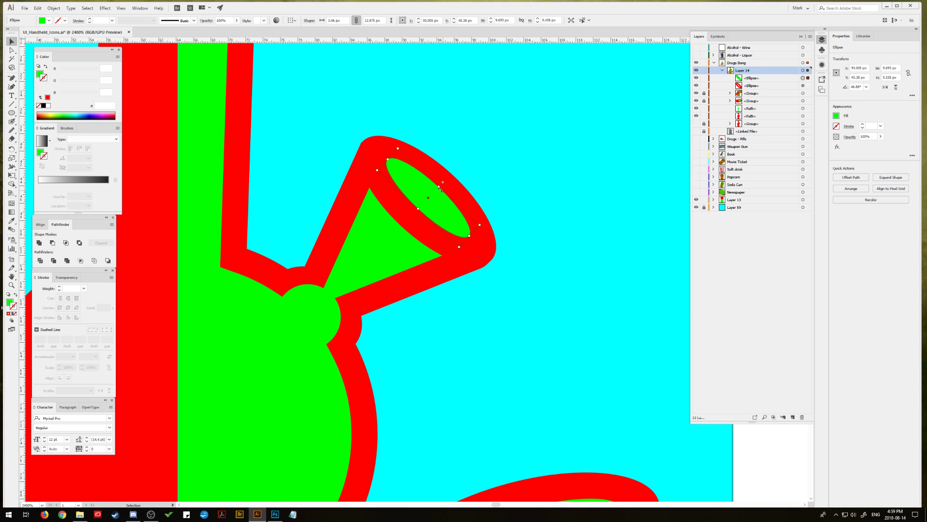
{"action": "left_click", "coordinate": [531, 183]}
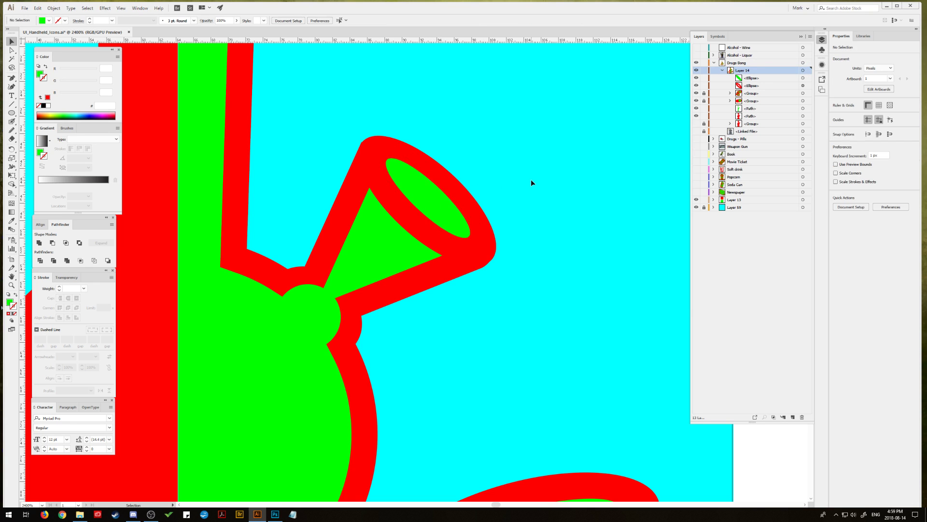
{"action": "left_click_drag", "start_coordinate": [350, 282], "coordinate": [422, 236]}
{"action": "scroll", "coordinate": [433, 202], "scroll_direction": "left", "scroll_amount": 3}
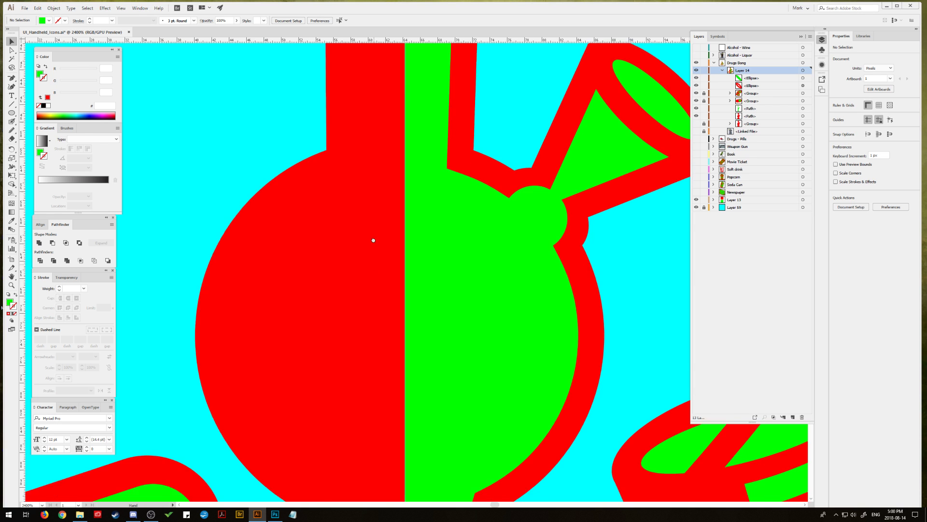
{"action": "left_click_drag", "start_coordinate": [372, 240], "coordinate": [390, 263]}
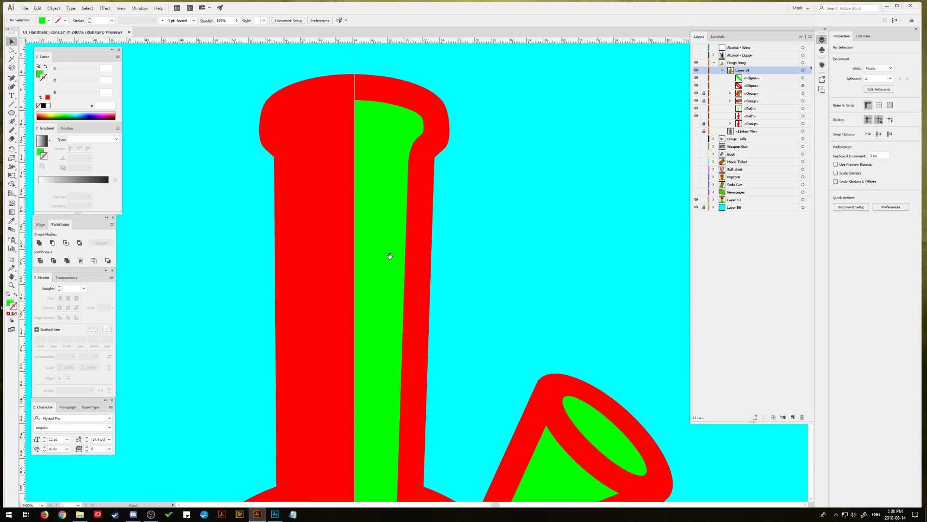
Step: Draw a curved open path across the bong's mouthpiece with the Pen tool, with no fill and a 3 pt green stroke
{"action": "key", "text": "p"}
{"action": "left_click", "coordinate": [415, 120]}
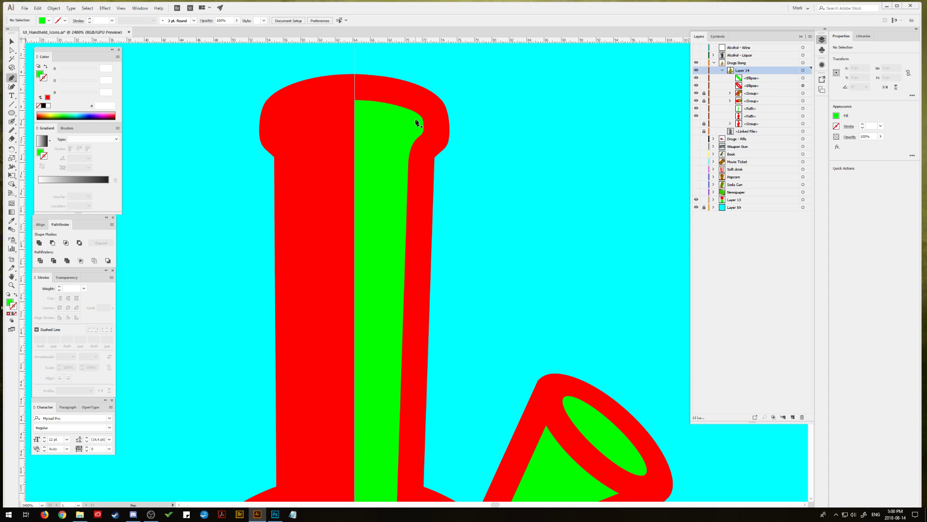
{"action": "left_click_drag", "start_coordinate": [285, 125], "coordinate": [212, 155]}
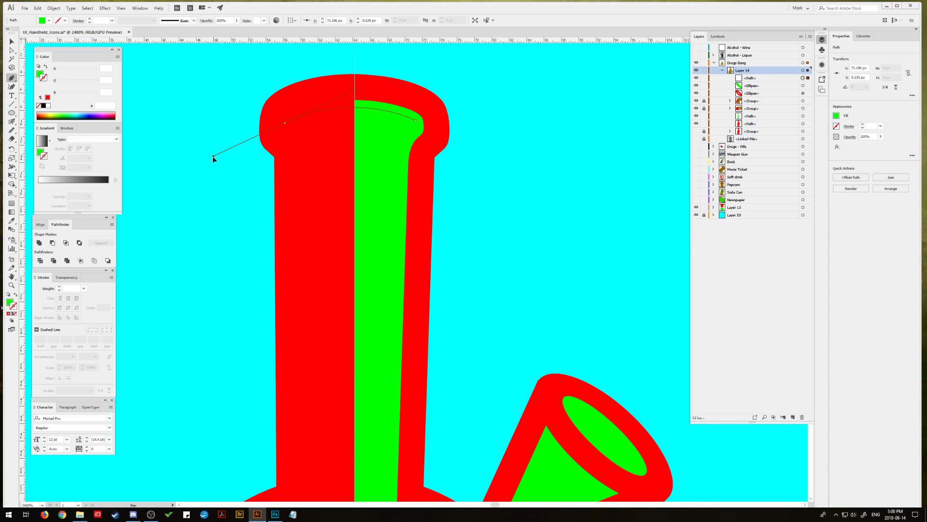
{"action": "left_click", "coordinate": [15, 294]}
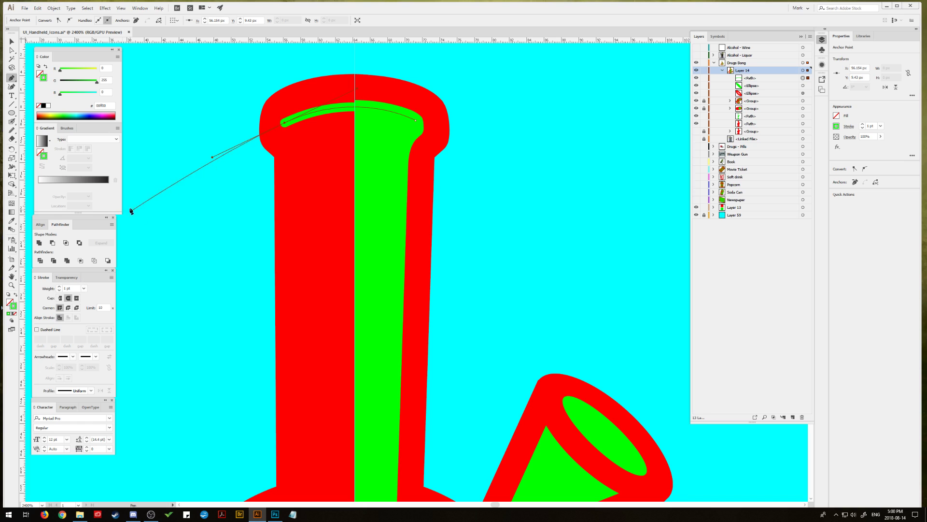
{"action": "left_click", "coordinate": [59, 286]}
{"action": "left_click", "coordinate": [59, 286]}
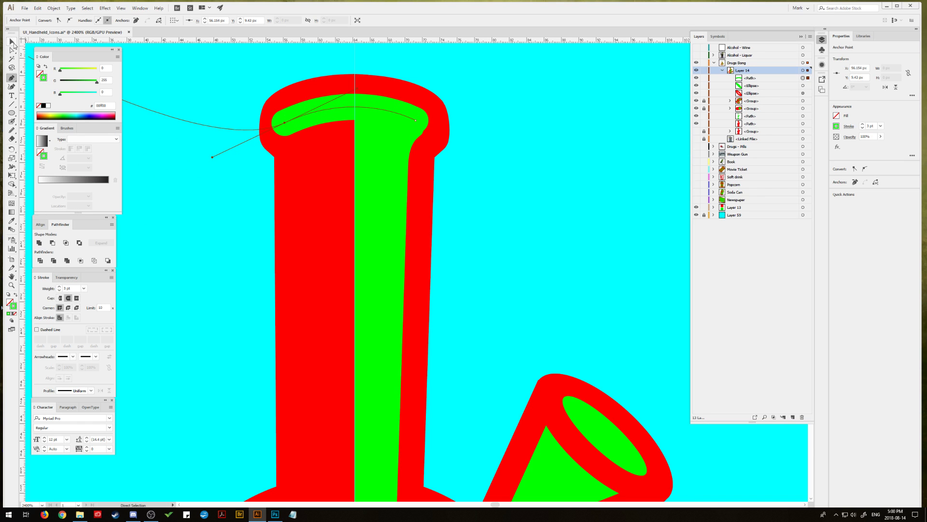
Step: Reposition both end anchors of the green mouthpiece arc so it sits evenly inside the red rim and blends with the inset
{"action": "key", "text": "a"}
{"action": "left_click_drag", "start_coordinate": [285, 124], "coordinate": [295, 120]}
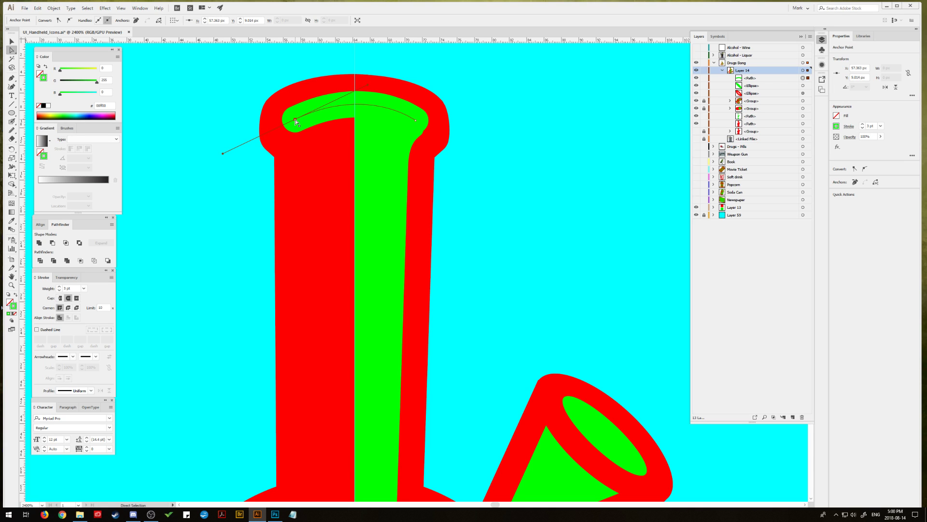
{"action": "left_click", "coordinate": [417, 120]}
{"action": "left_click_drag", "start_coordinate": [418, 121], "coordinate": [416, 122]}
{"action": "left_click", "coordinate": [11, 41]}
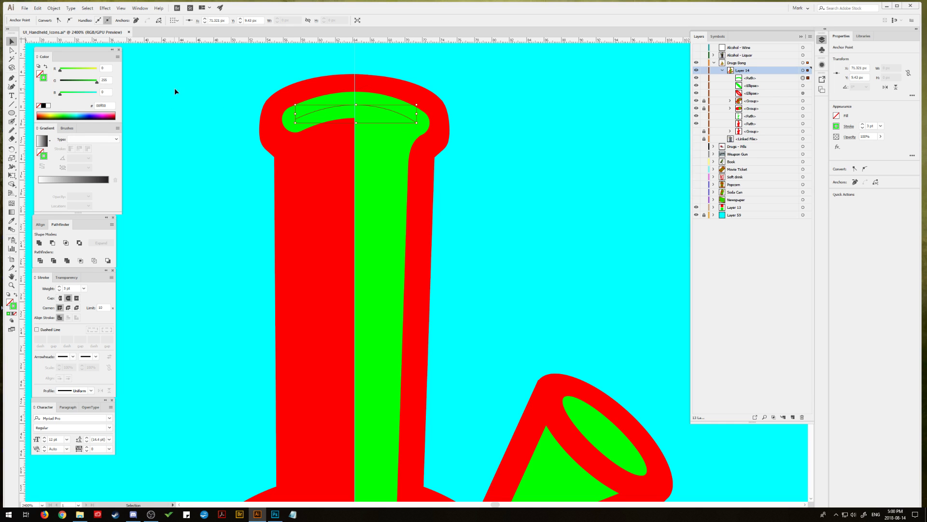
{"action": "left_click", "coordinate": [173, 88]}
Step: Unlock the scored tablets group and move it slightly up and to the right, away from the bong's base
{"action": "key", "text": "ctrl+minus"}
{"action": "key", "text": "ctrl+minus"}
{"action": "key", "text": "ctrl+minus"}
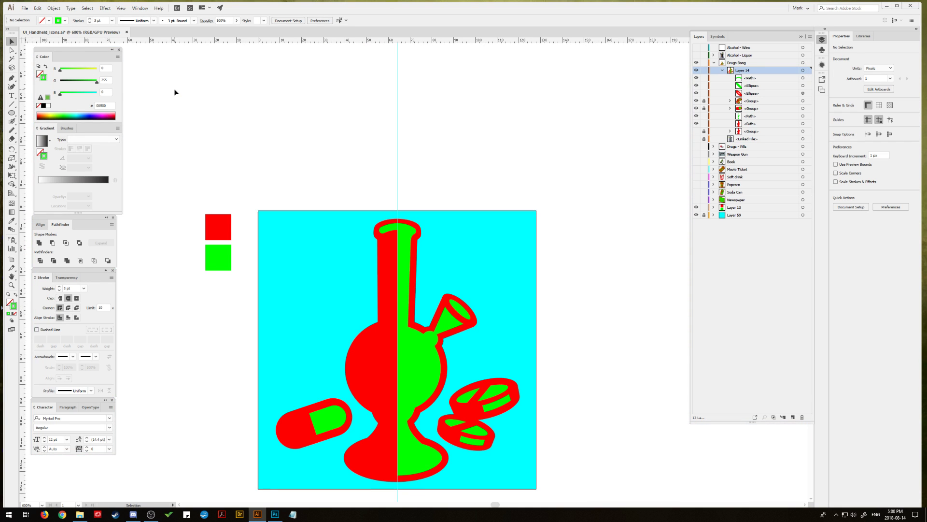
{"action": "key", "text": "ctrl+minus"}
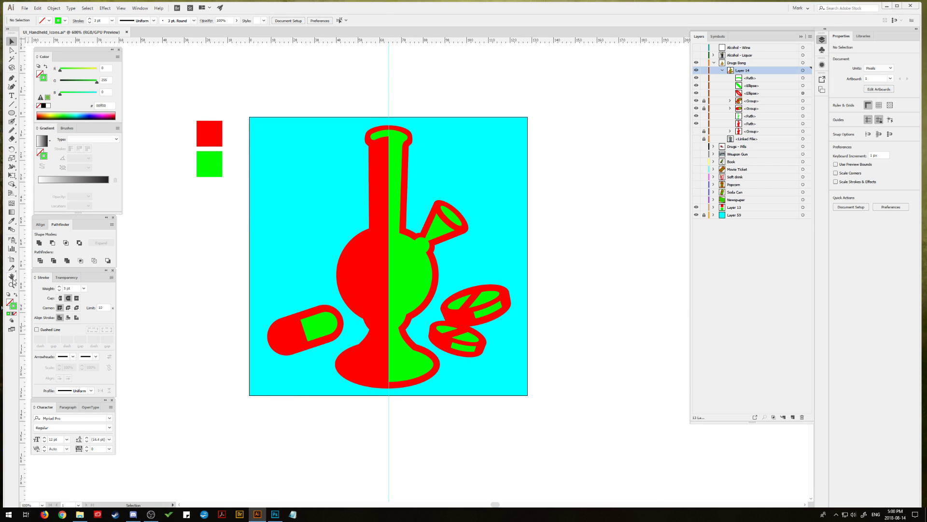
{"action": "left_click", "coordinate": [369, 303], "text": "ctrl"}
{"action": "left_click_drag", "start_coordinate": [369, 302], "coordinate": [360, 294]}
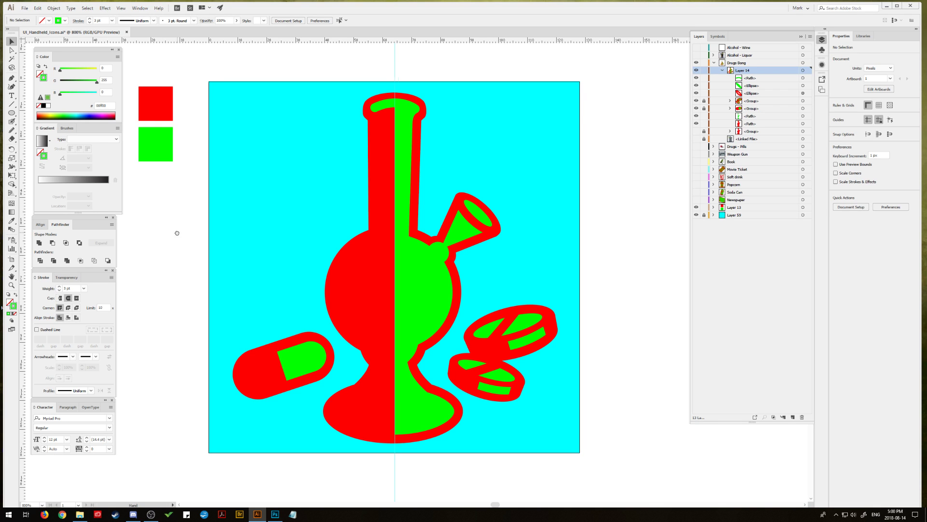
{"action": "left_click_drag", "start_coordinate": [173, 230], "coordinate": [187, 234]}
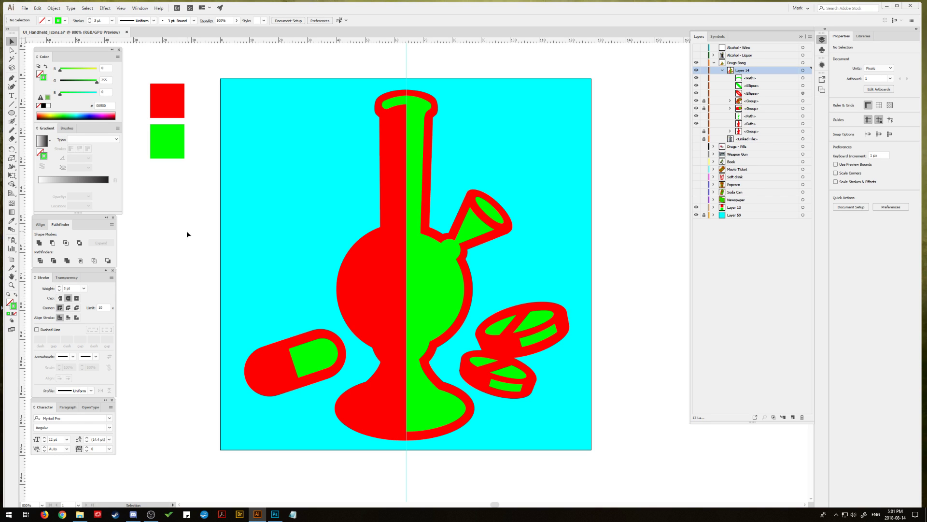
{"action": "left_click", "coordinate": [704, 101]}
{"action": "left_click", "coordinate": [803, 101]}
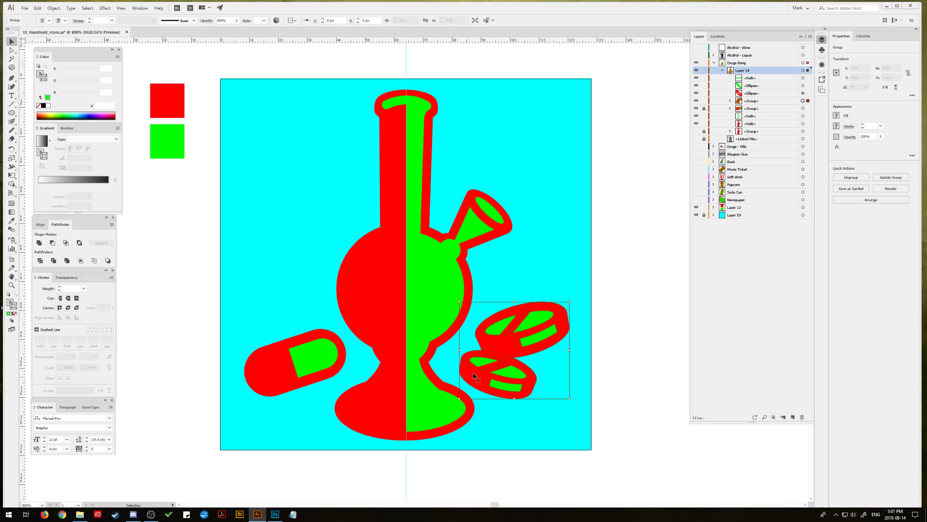
{"action": "left_click_drag", "start_coordinate": [559, 313], "coordinate": [559, 306]}
{"action": "left_click", "coordinate": [636, 308]}
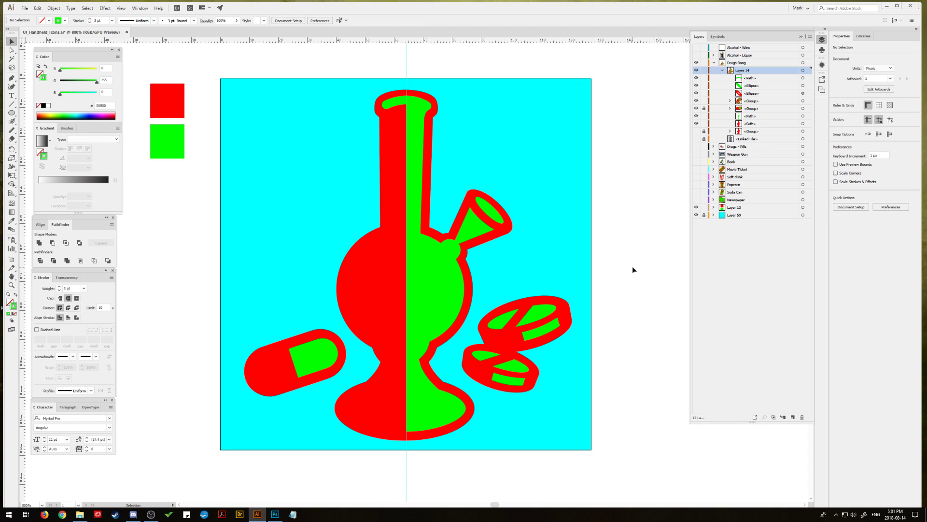